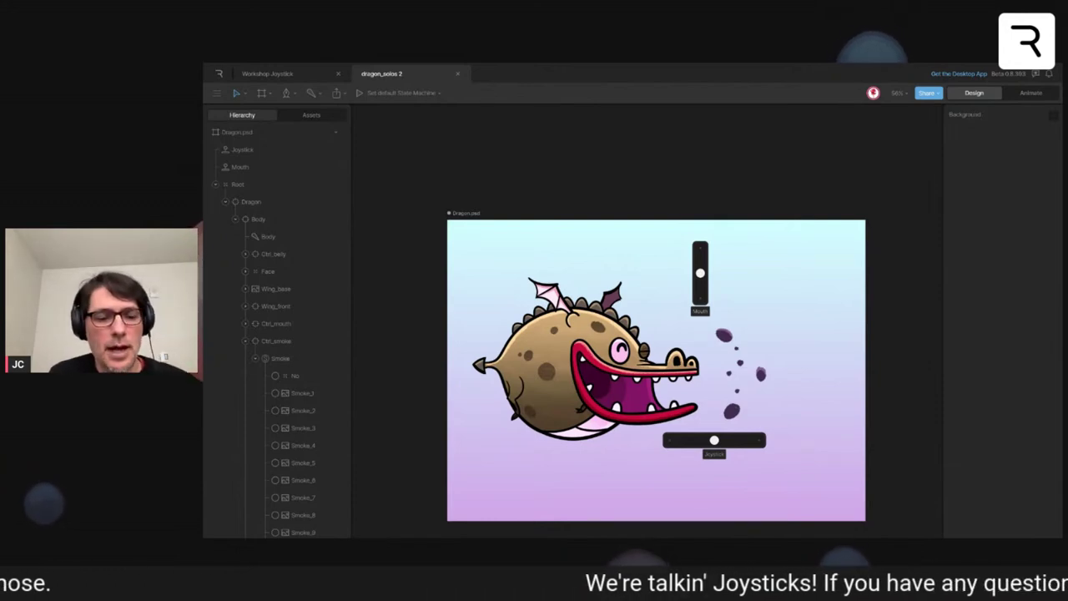
- Switch the dragon file to Animate mode and play the Fire_action animation from the start
key(Tab)
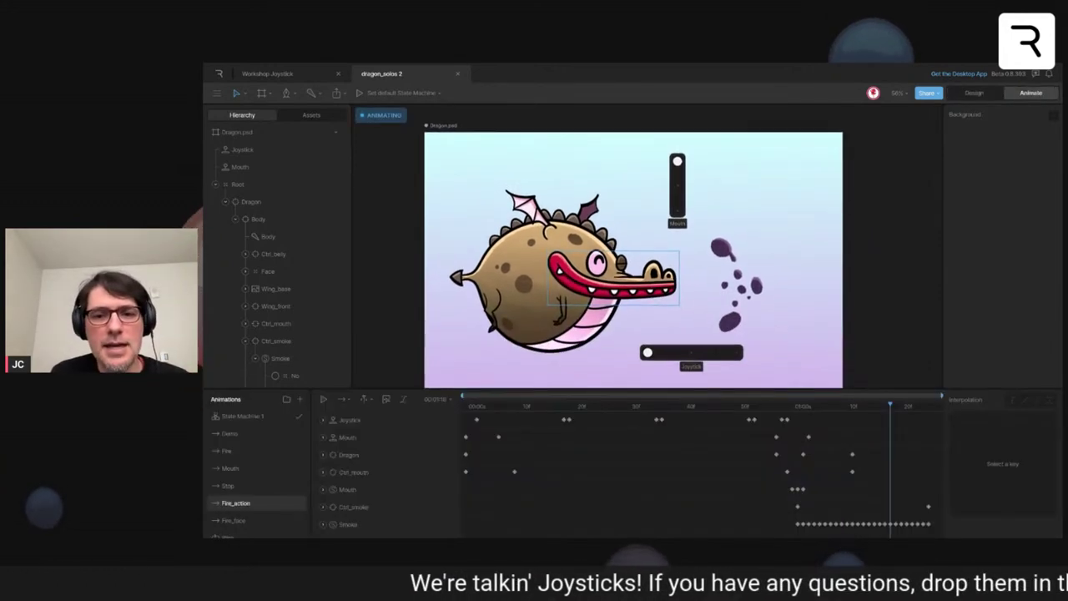
click(480, 409)
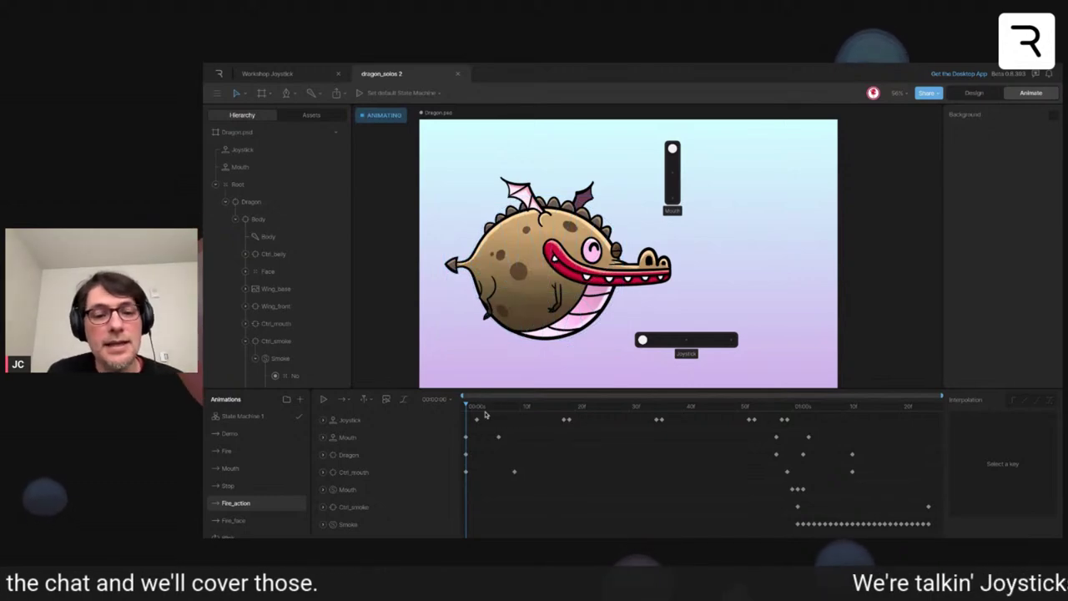
key(space)
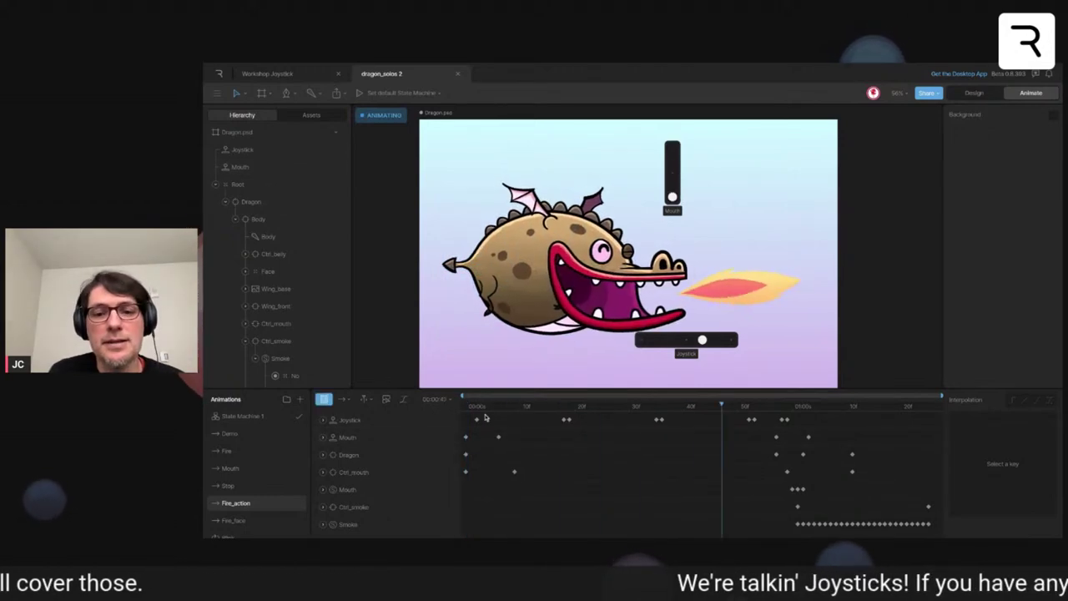
key(space)
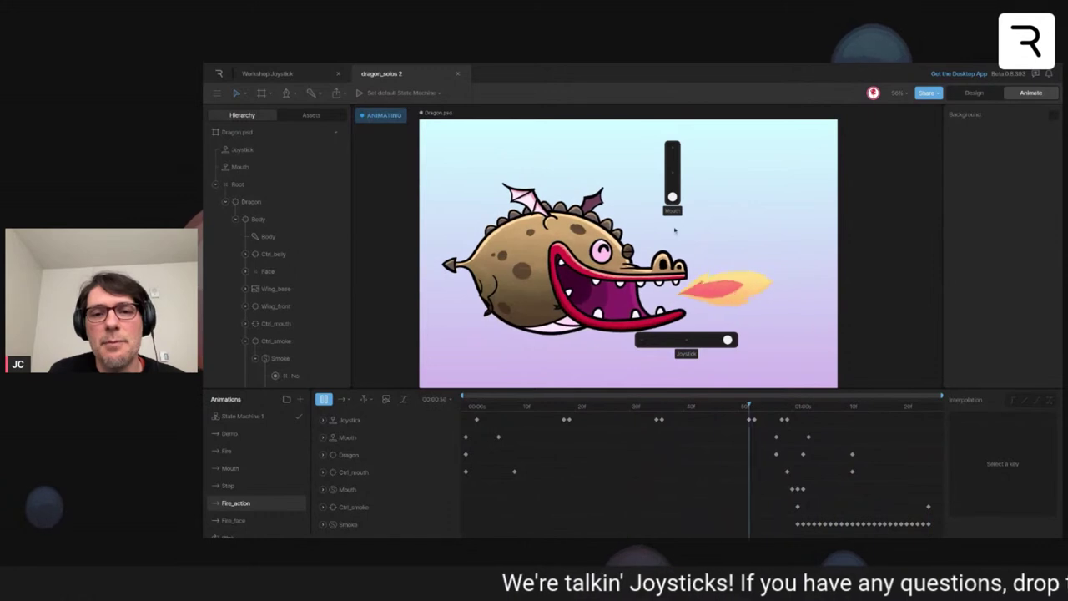
- In the Demo animation, set the Mouth joystick handle to Y 100% and the horizontal Joystick handle to X -100%
click(234, 434)
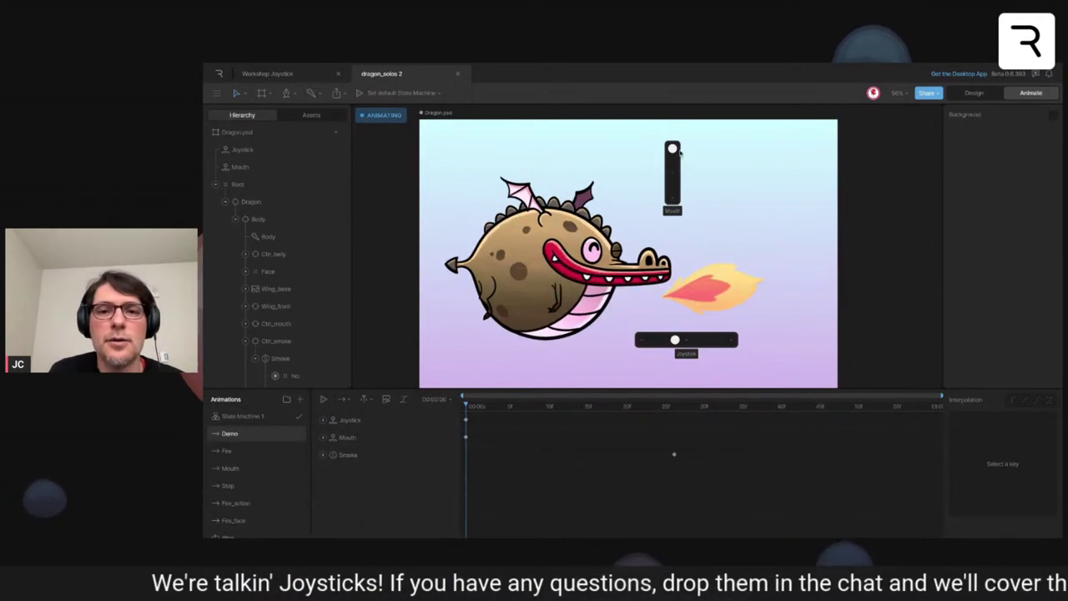
drag(674, 150, 673, 197)
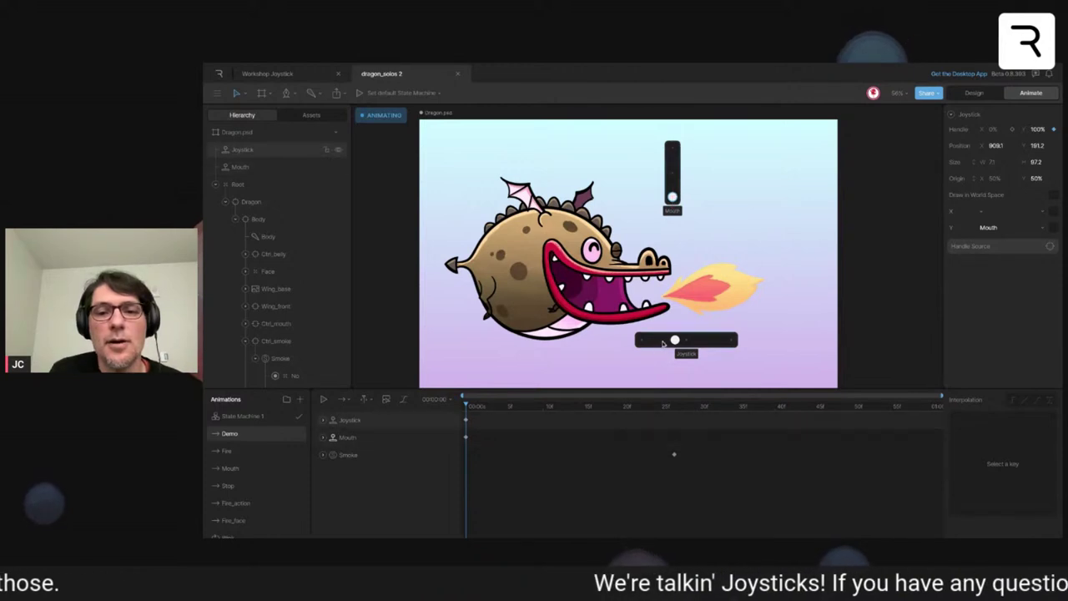
drag(673, 341, 644, 340)
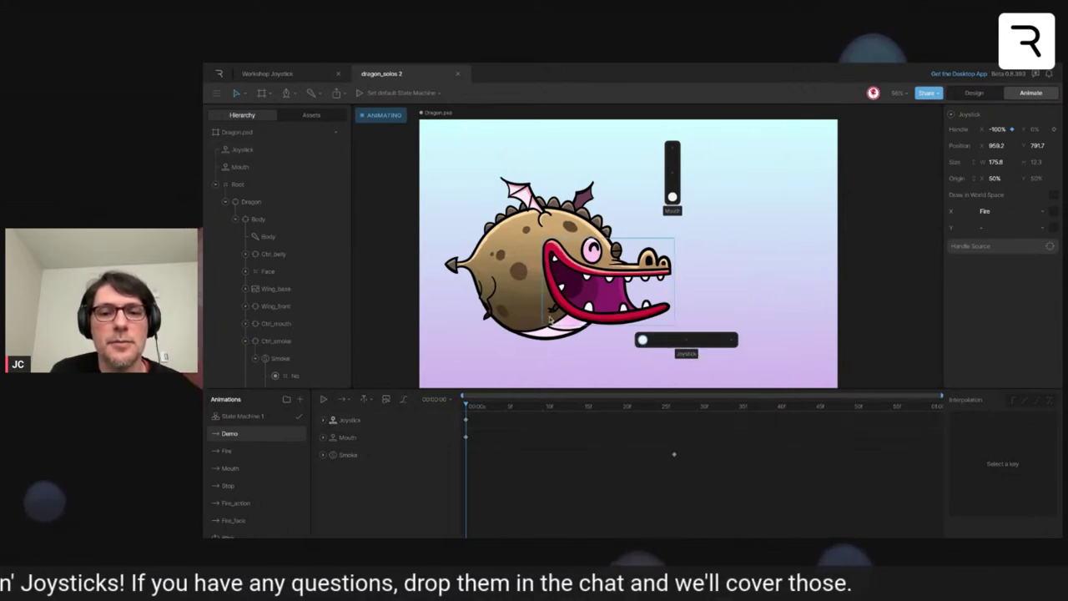
- Open the Fire animation, expand its Flame track, and scrub its keys alongside the Flame solo's images in the hierarchy
scroll(283, 298, down, 4)
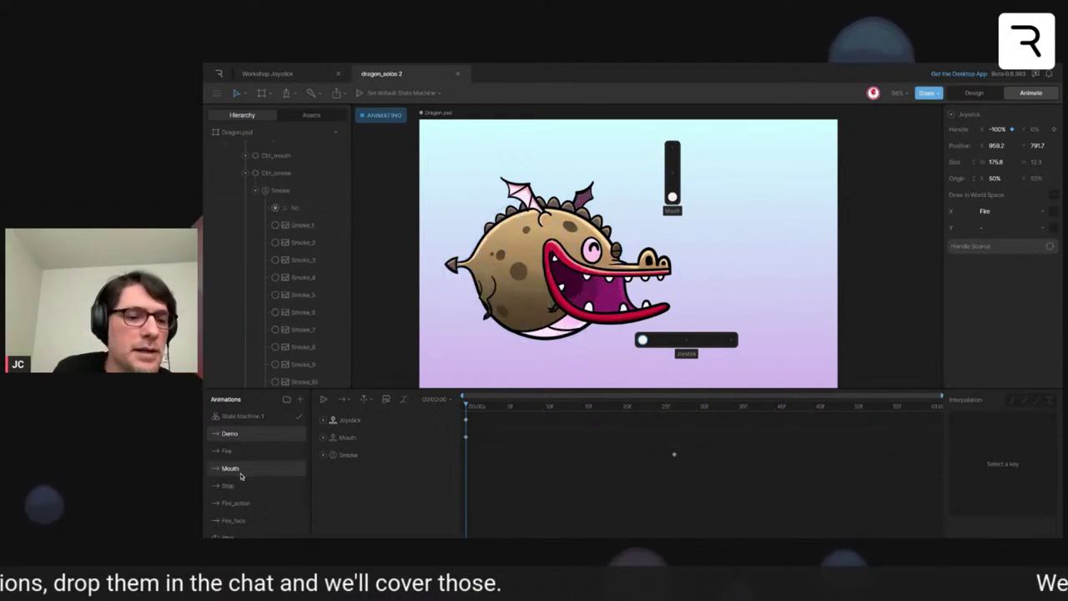
scroll(242, 476, down, 1)
scroll(262, 519, down, 1)
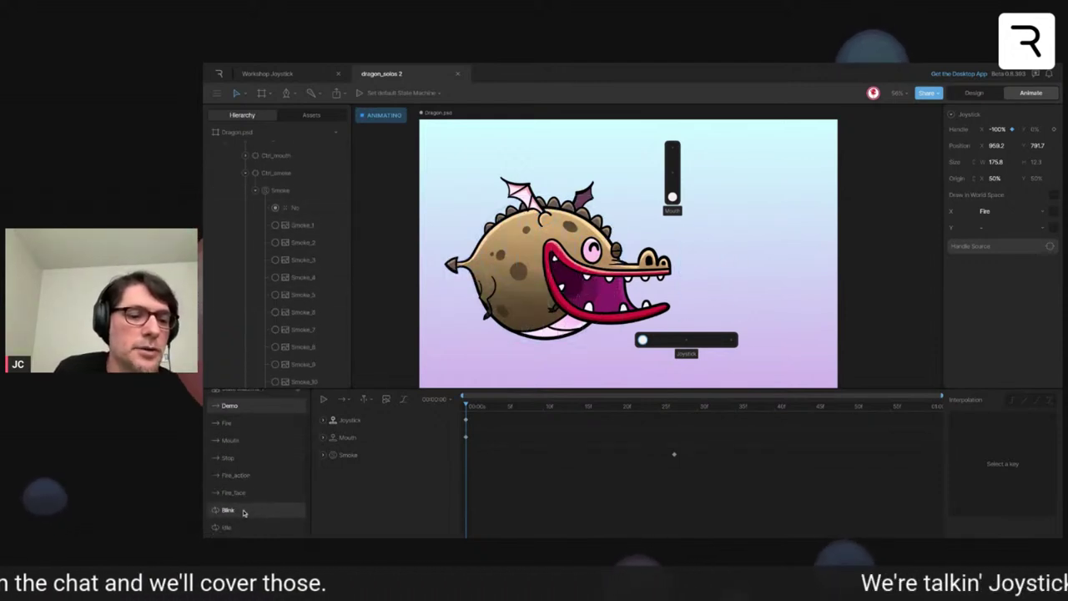
scroll(242, 505, up, 2)
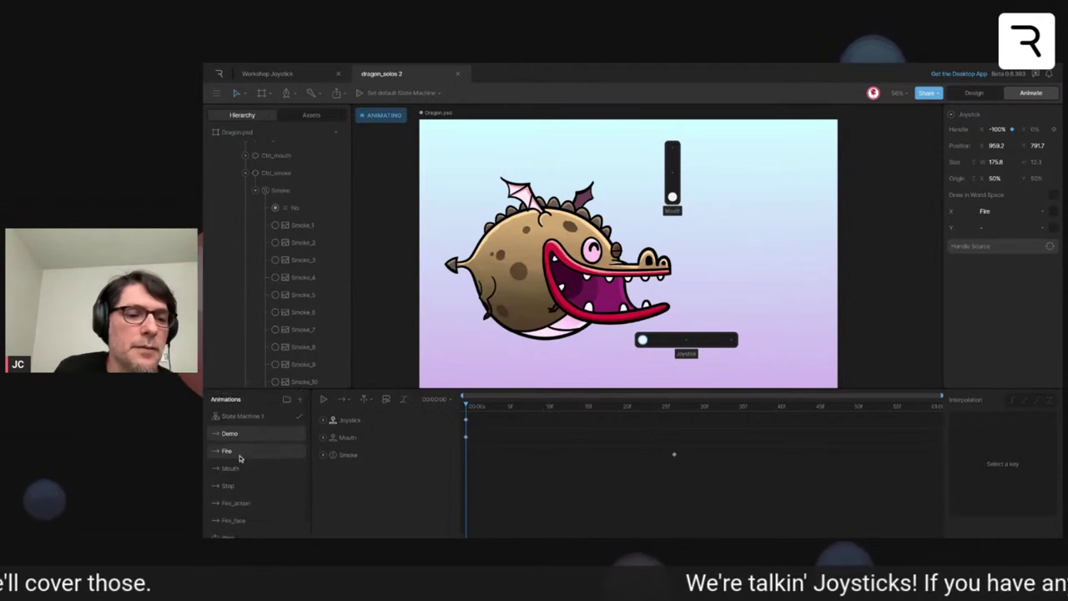
click(228, 450)
click(323, 420)
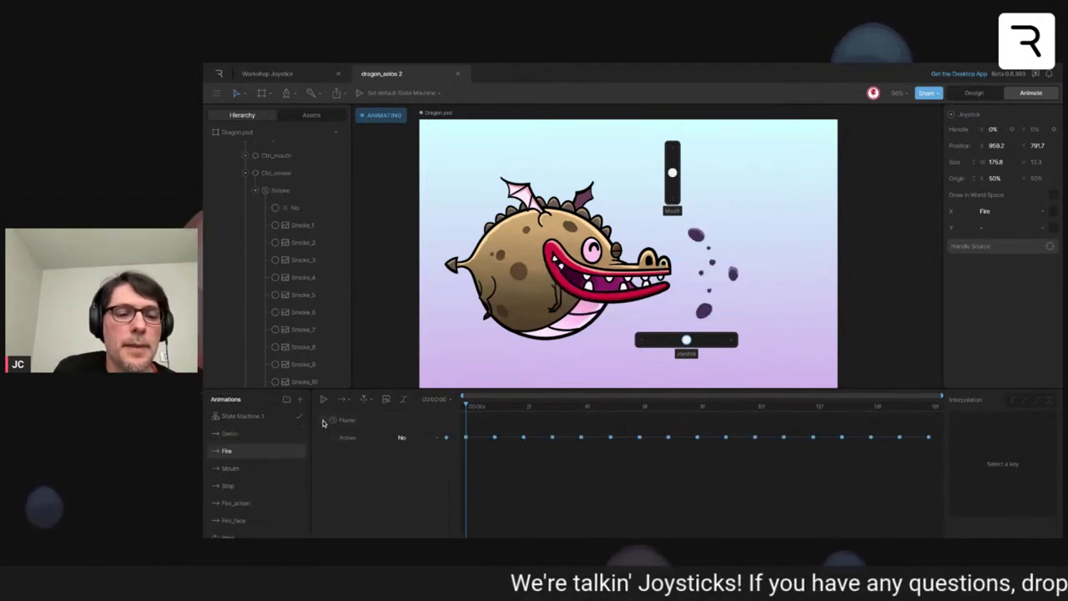
key(space)
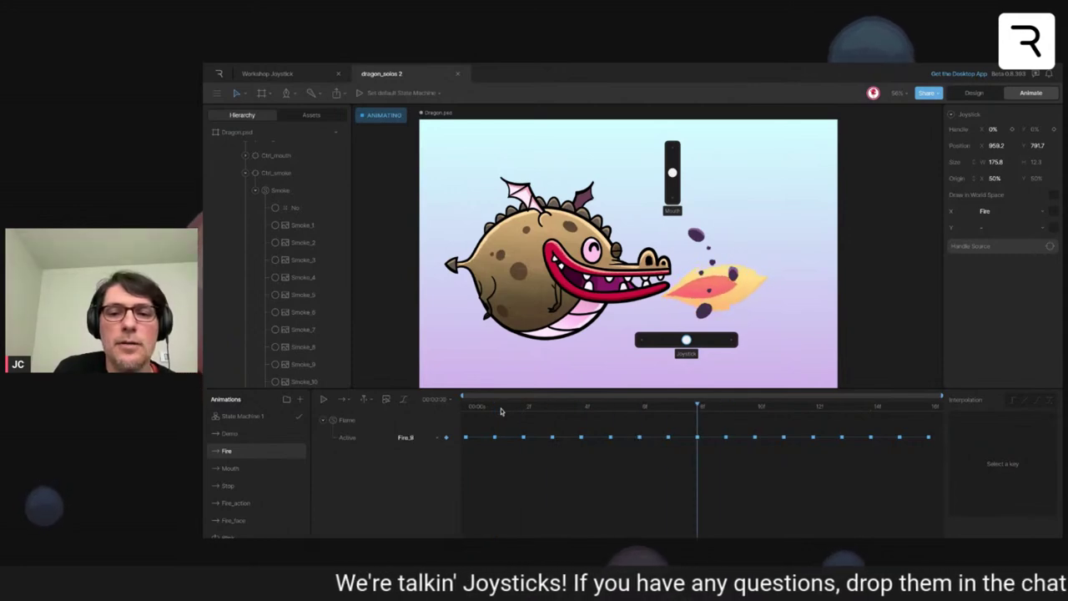
drag(501, 411, 582, 406)
scroll(317, 275, down, 3)
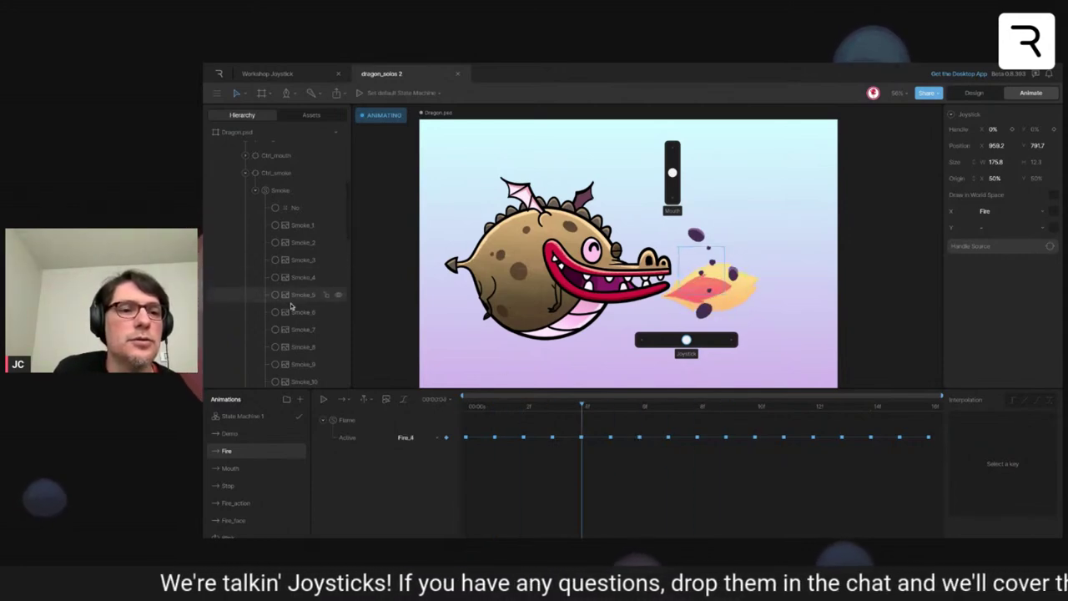
scroll(291, 306, up, 10)
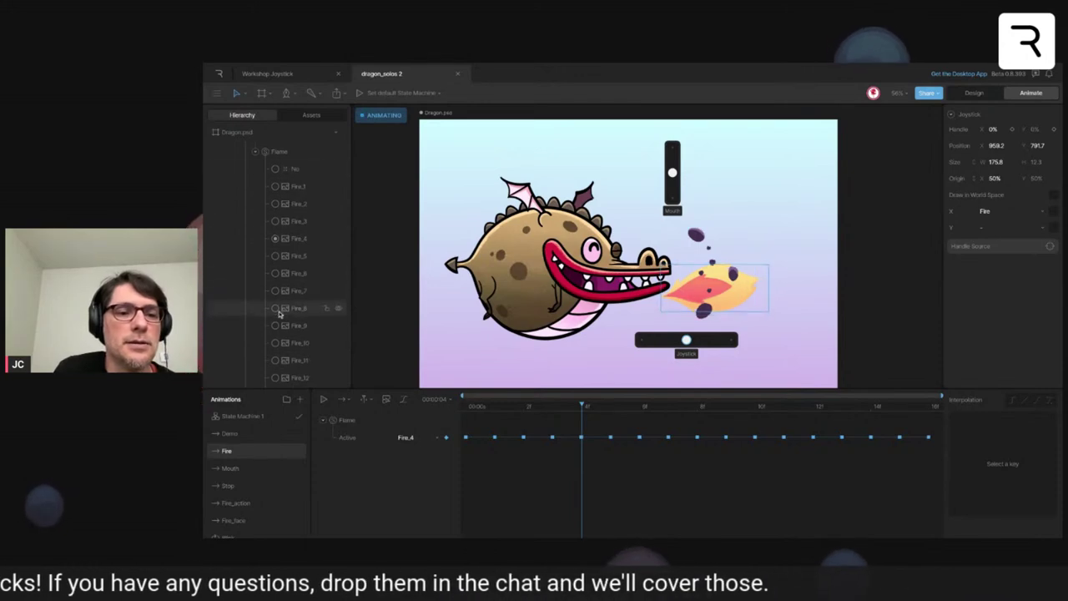
- Advance frame by frame through the Fire animation from its first frame and play it to check the flame sequence
click(473, 409)
key(period)
key(period)
key(period)
key(period)
key(period)
key(period)
key(period)
key(period)
key(period)
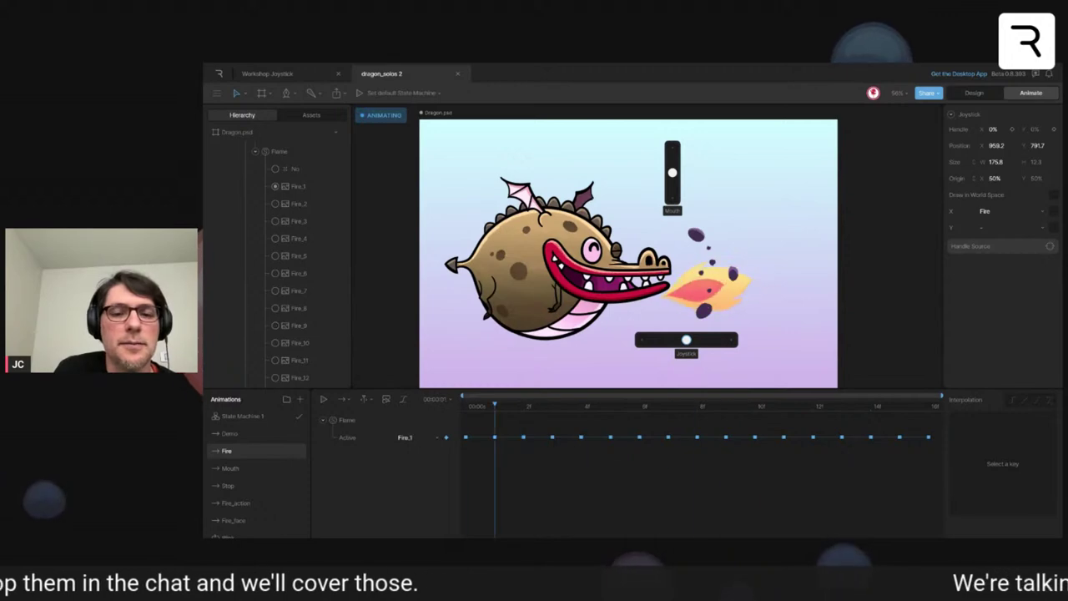
key(space)
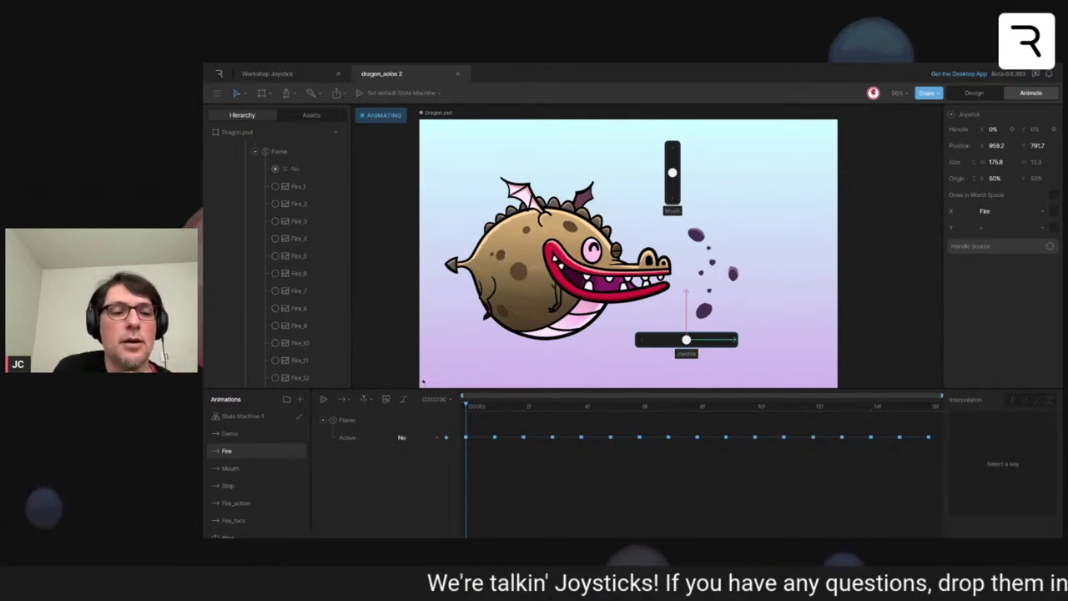
- Test the horizontal joystick in the Demo animation and preview the dragon with State Machine 1
click(243, 434)
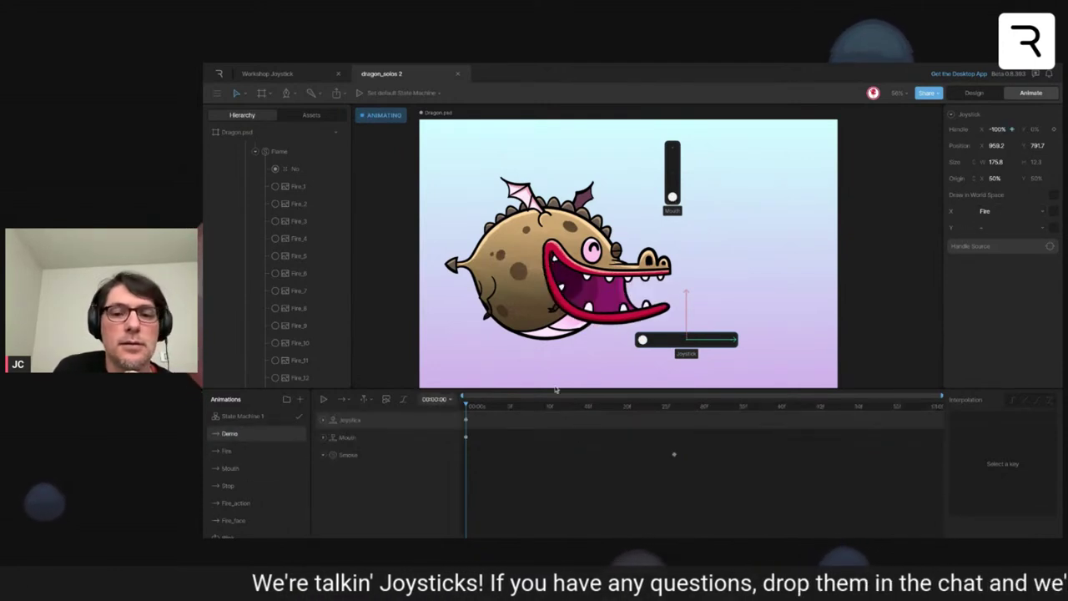
drag(645, 340, 622, 341)
click(258, 415)
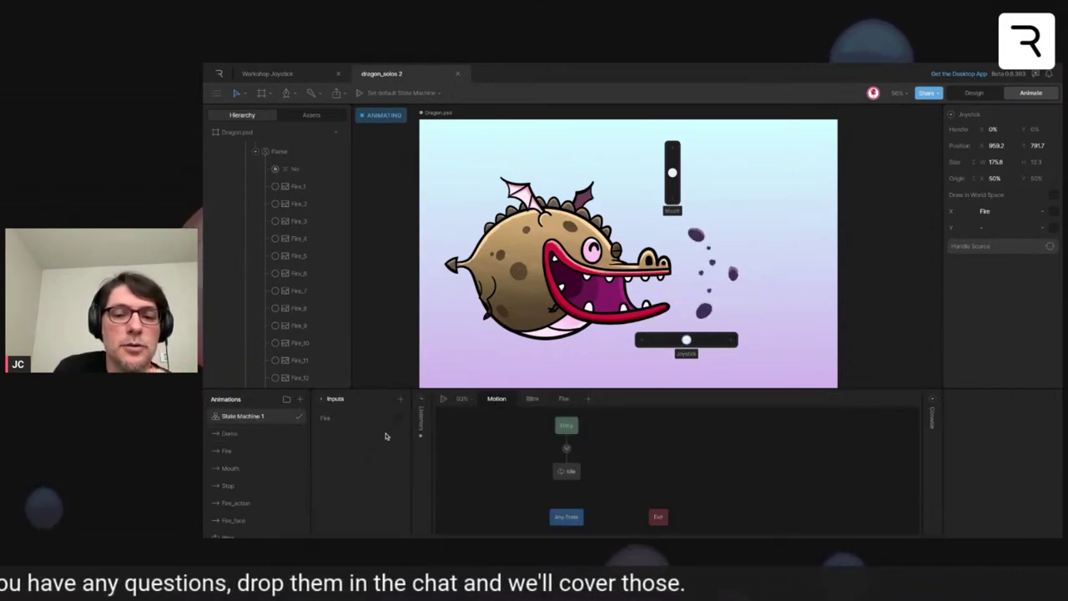
click(252, 436)
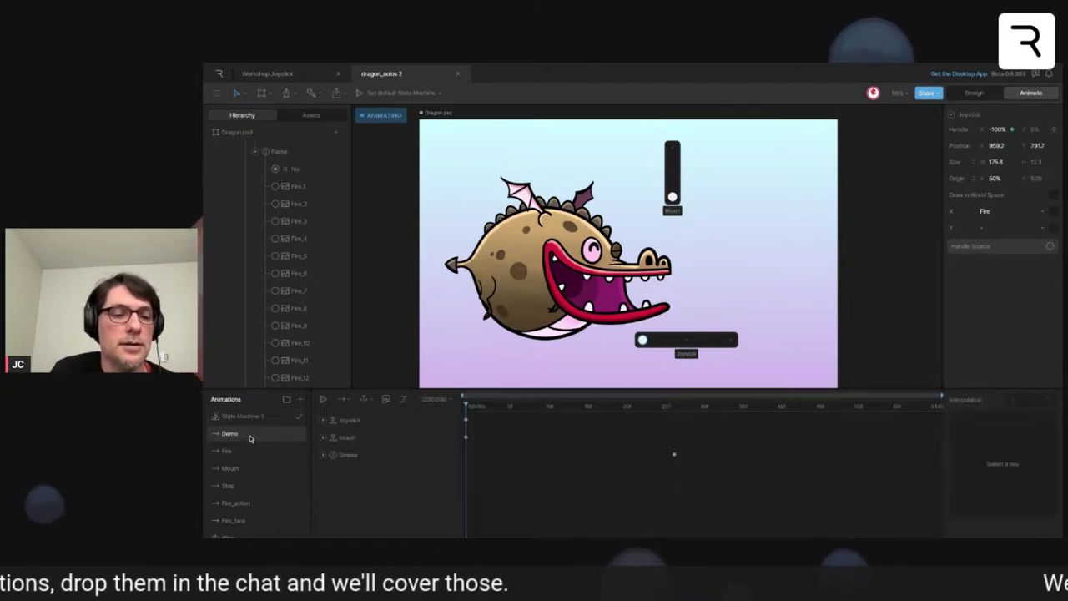
click(248, 420)
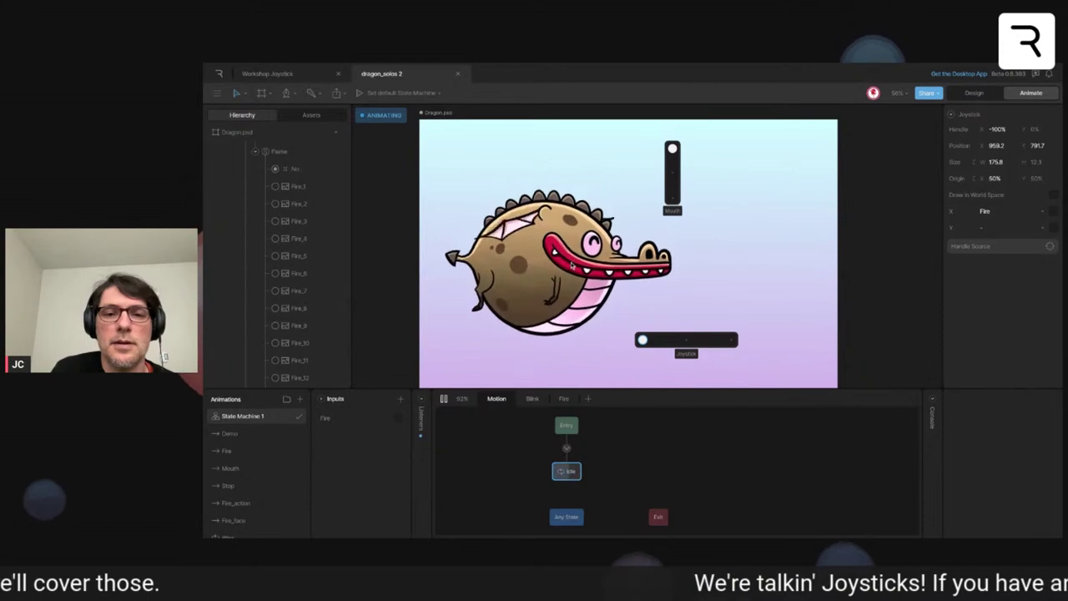
- Play and step back through the Fire animation's flame frames, then compare by moving the horizontal joystick in the Demo animation
click(239, 448)
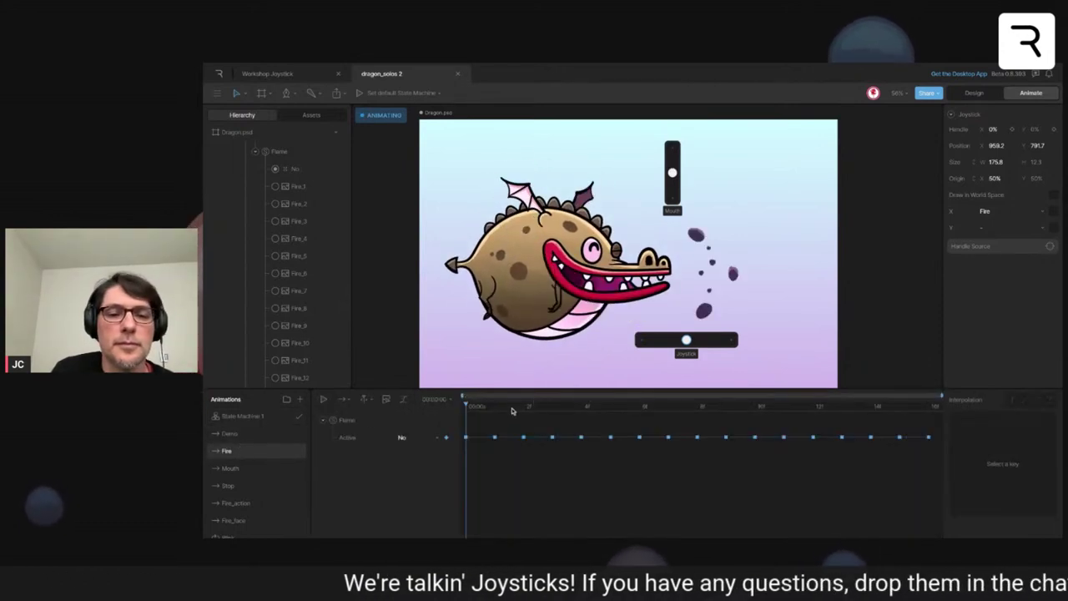
key(space)
key(period)
key(comma)
key(comma)
key(comma)
key(comma)
key(comma)
key(comma)
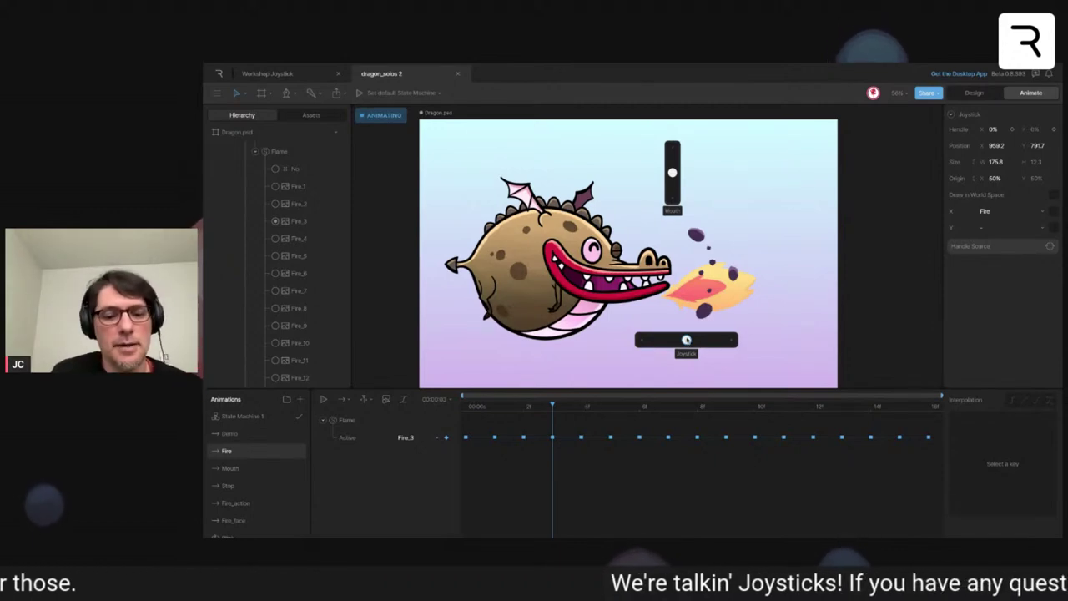
click(255, 434)
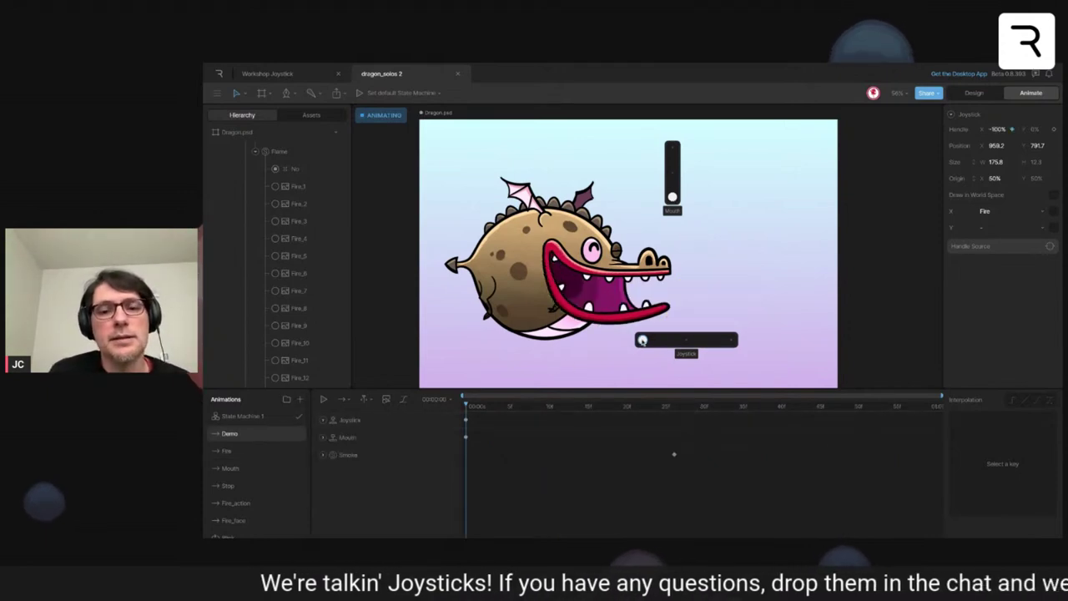
mouse_move(643, 341)
mouse_down()
mouse_move(706, 341)
mouse_move(643, 340)
mouse_up()
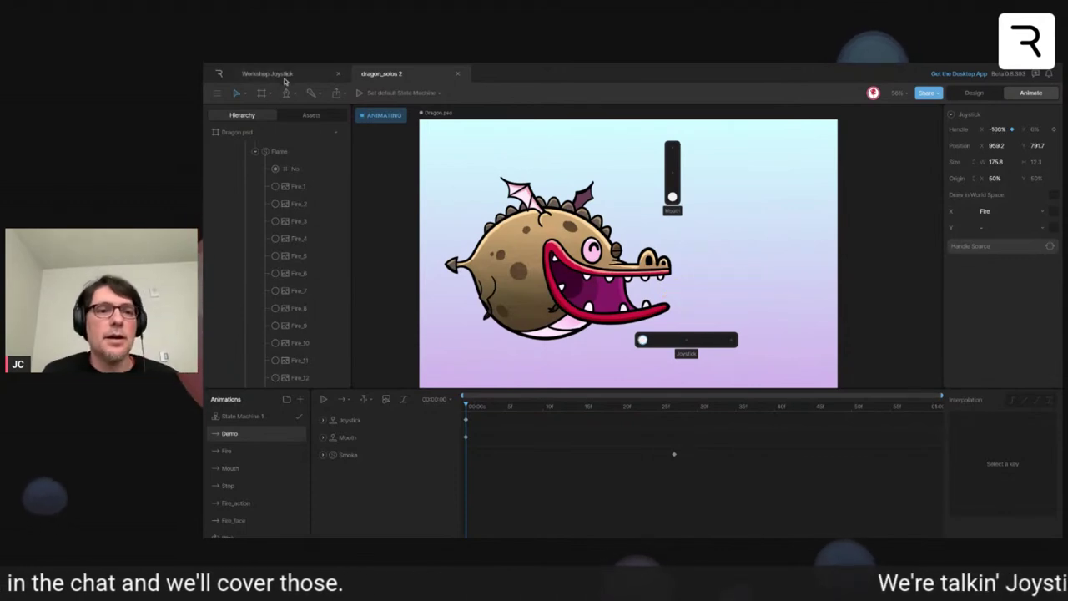
- Switch to the Workshop Joystick file, clear the Face joystick selection, and return to Design mode
click(288, 75)
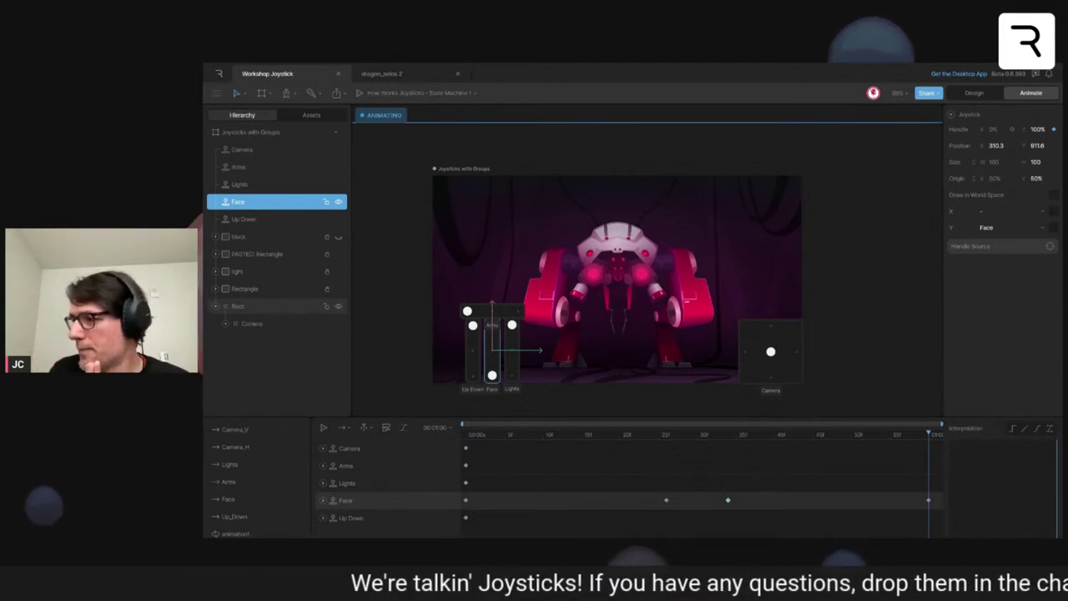
scroll(697, 212, down, 1)
scroll(710, 224, up, 1)
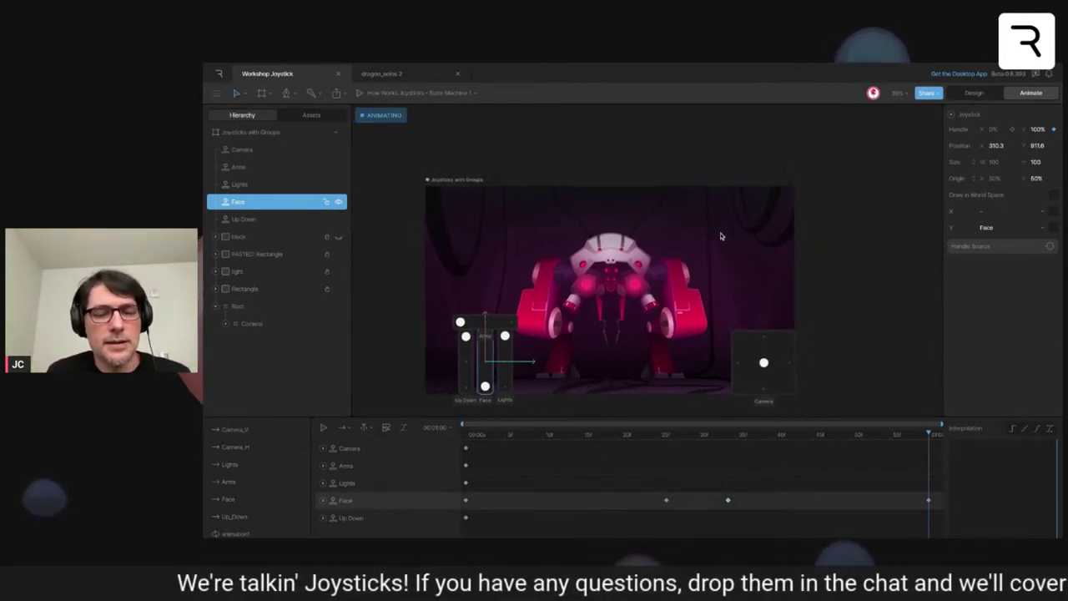
click(826, 243)
key(Tab)
scroll(827, 244, down, 1)
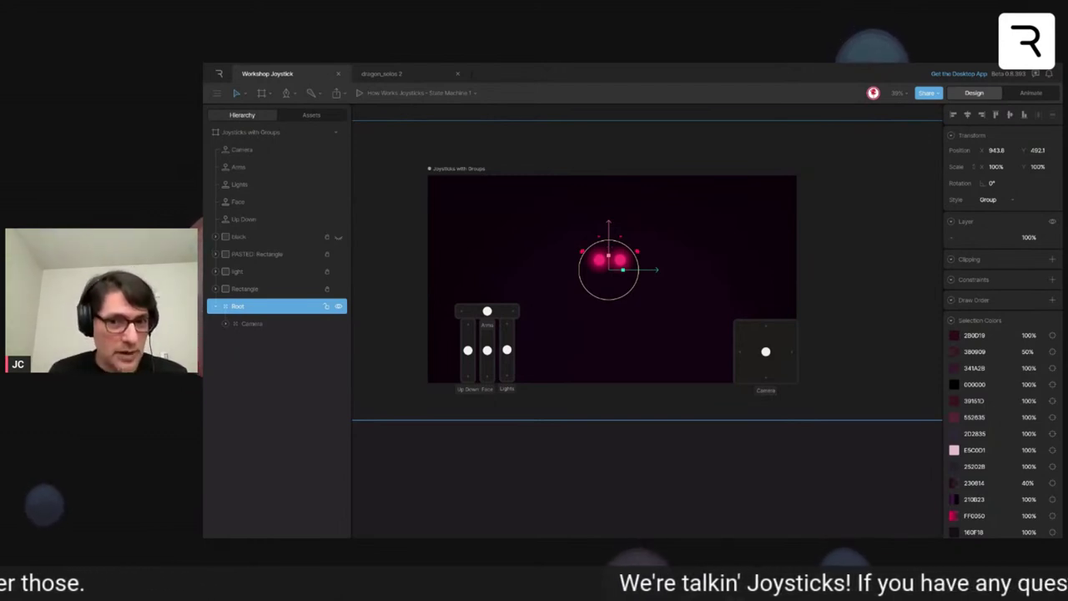
- Select the upper of the two eyeball artboards and frame it in the view
scroll(711, 258, right, 10)
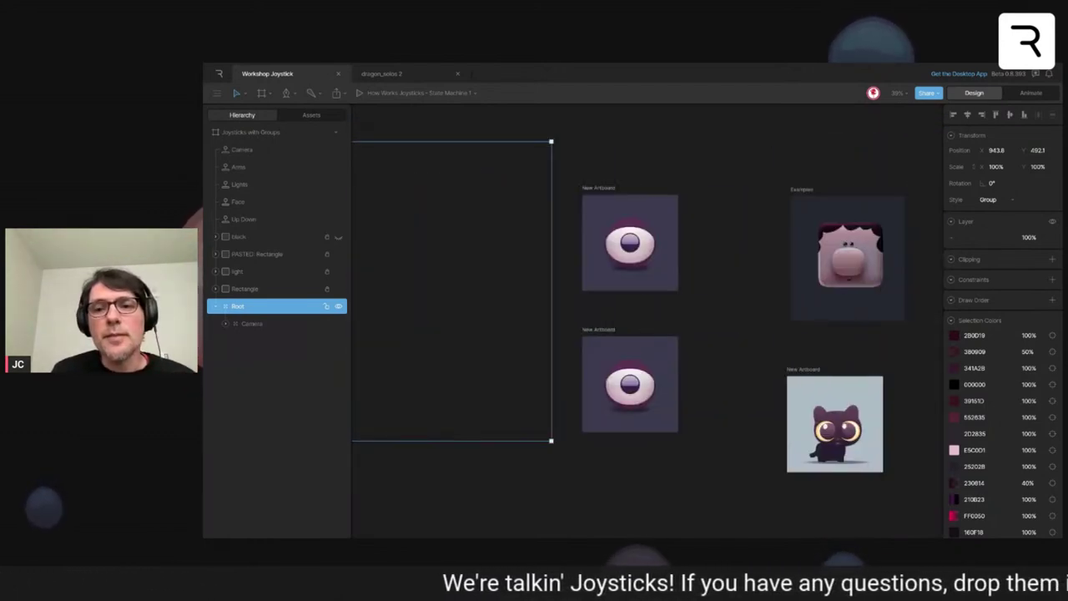
click(710, 258)
scroll(710, 258, up, 5)
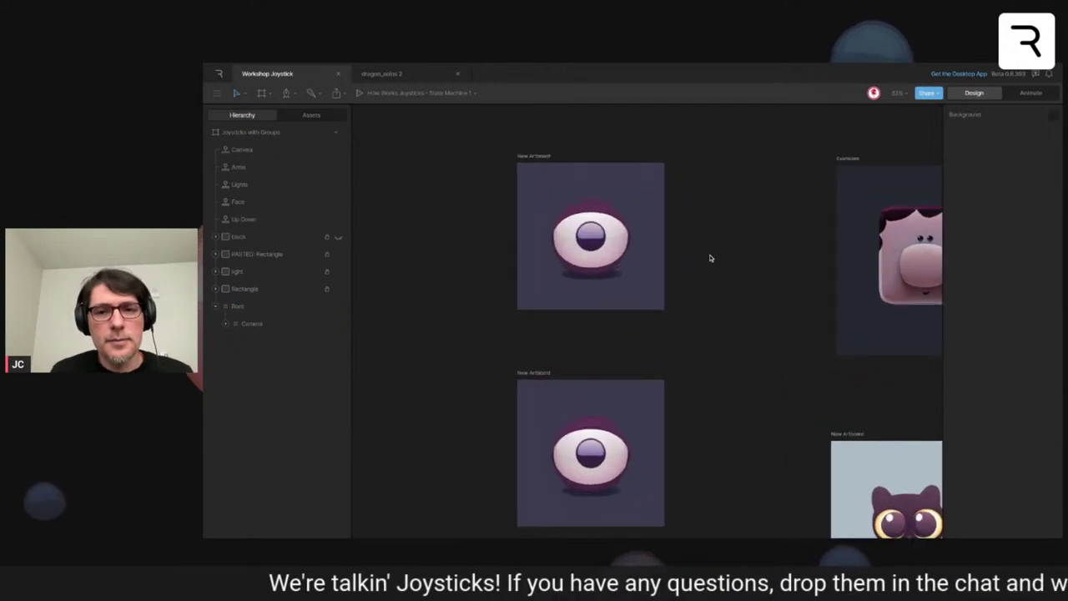
scroll(711, 256, left, 1)
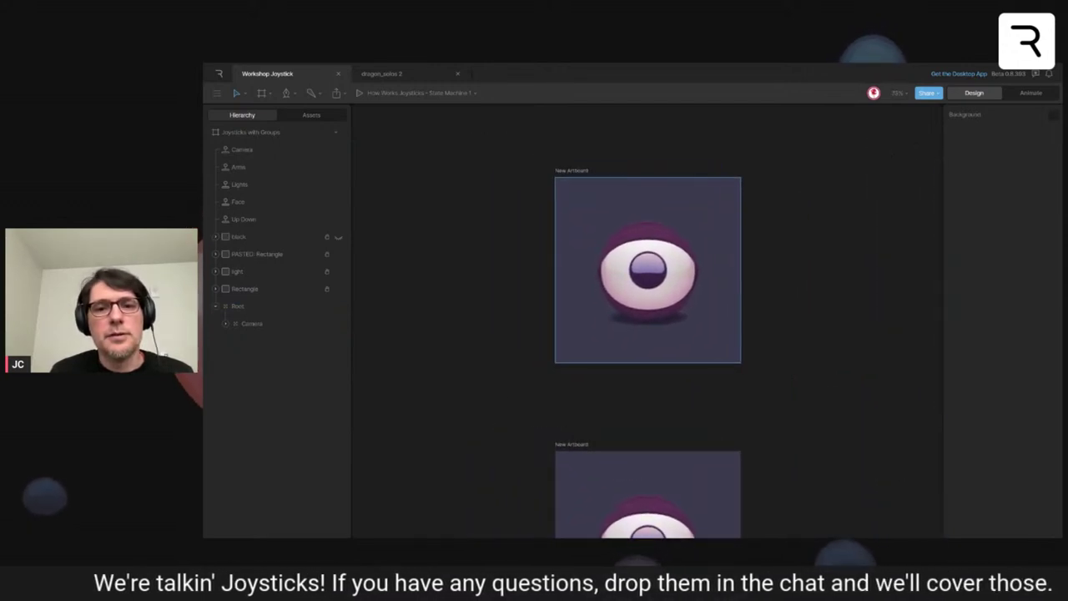
scroll(711, 257, up, 3)
click(711, 256)
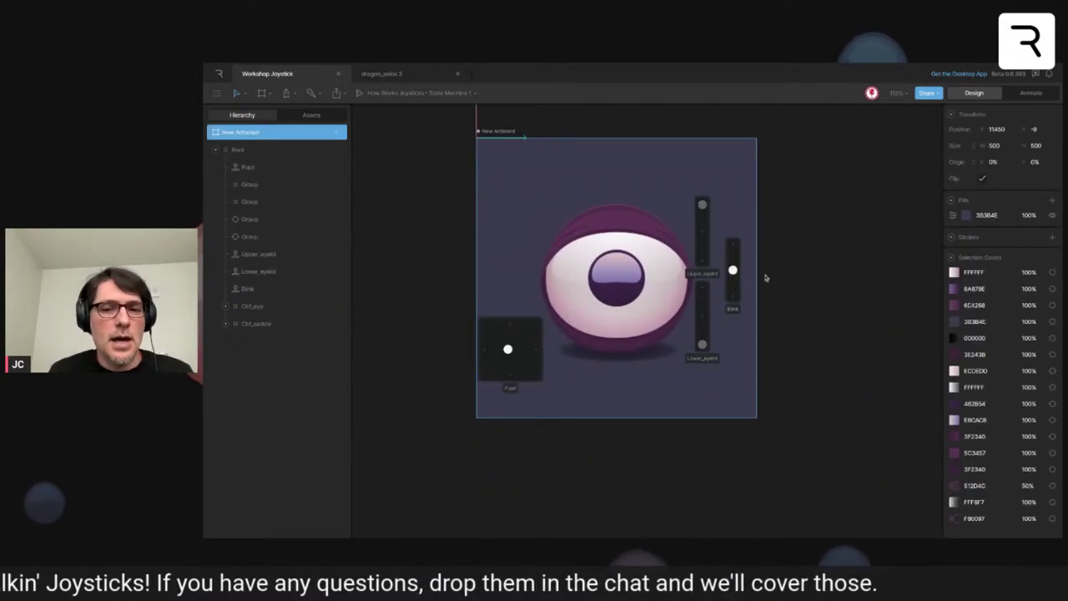
scroll(766, 278, up, 4)
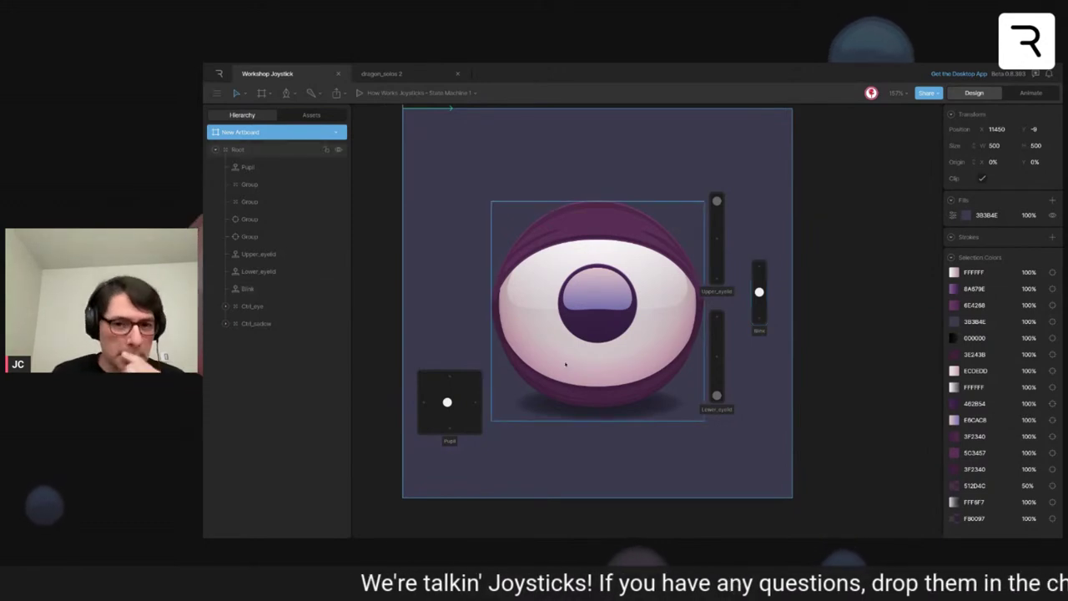
- Switch the eyeball artboard to Animate mode and turn on the display of bones
scroll(564, 359, down, 1)
key(Tab)
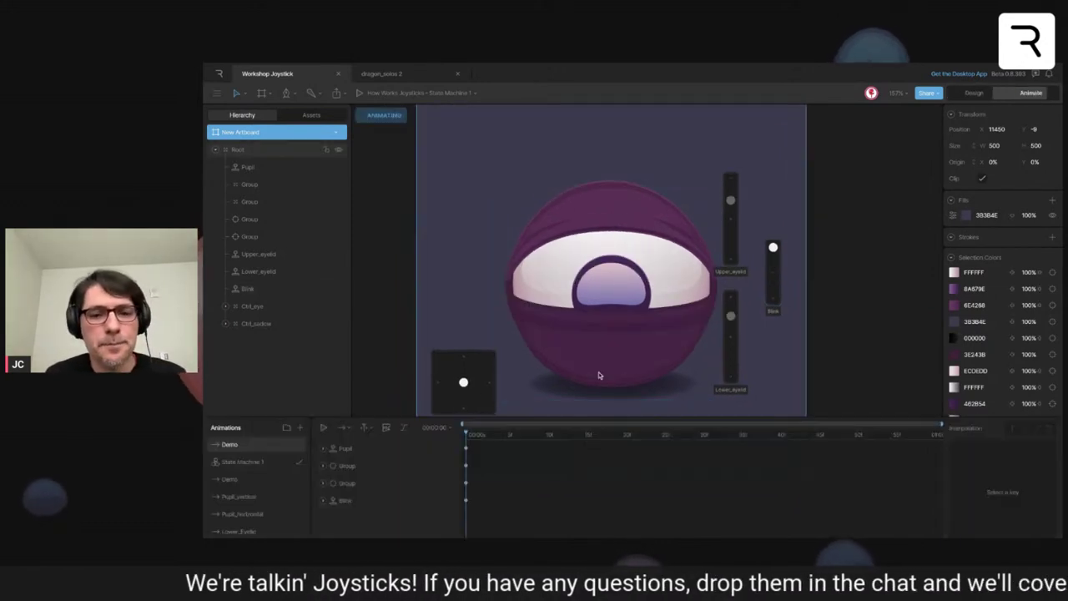
scroll(547, 307, down, 1)
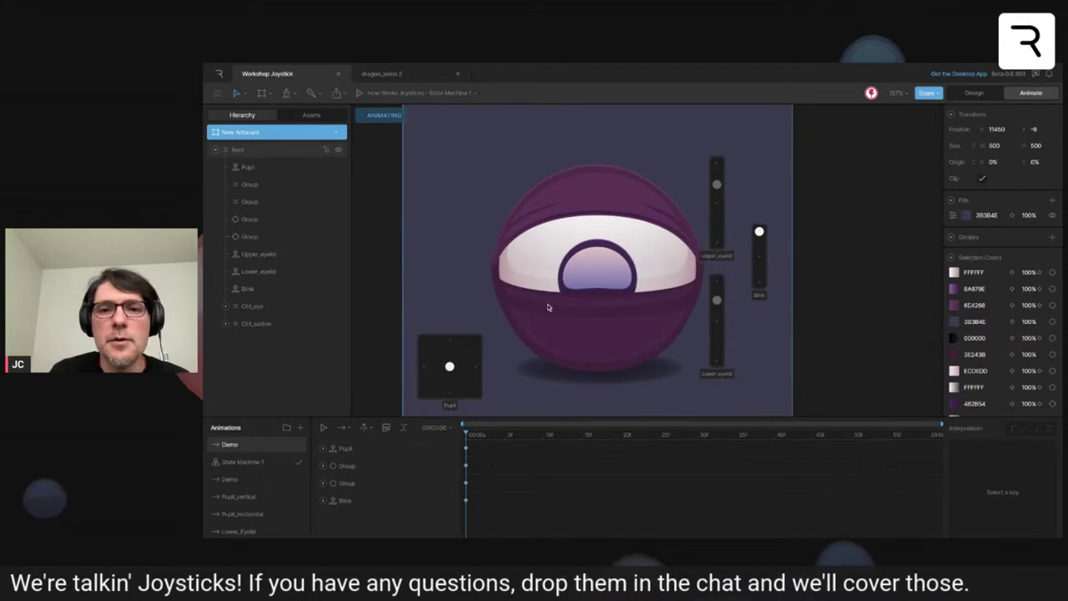
click(895, 93)
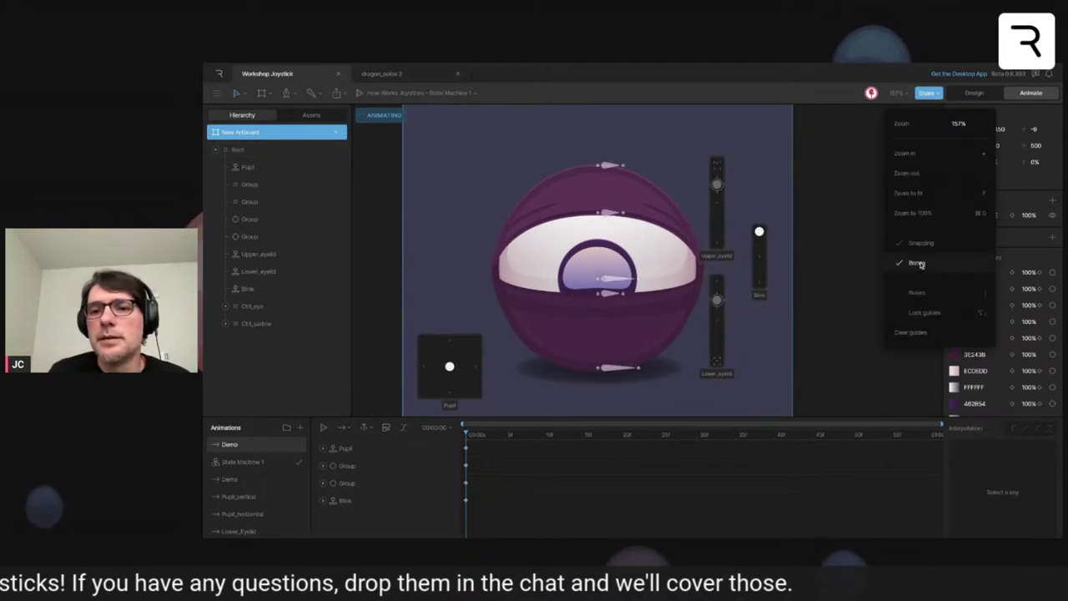
- Close the view options and move the Pupil joystick's handle around, returning it to its centre
click(858, 301)
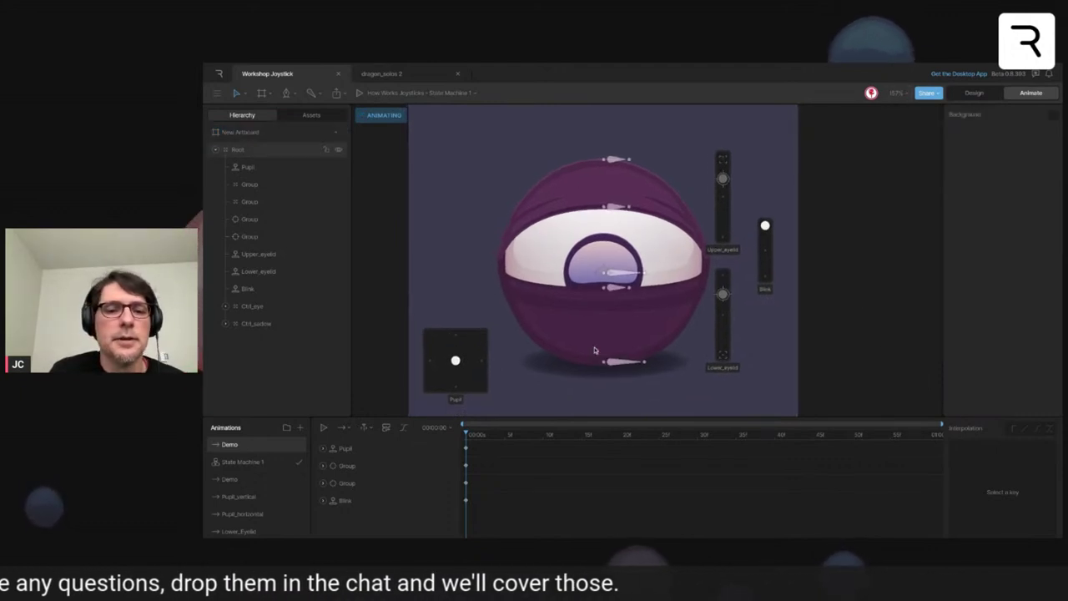
click(455, 361)
mouse_move(456, 361)
mouse_down()
mouse_move(461, 348)
mouse_move(445, 359)
mouse_move(456, 360)
mouse_up()
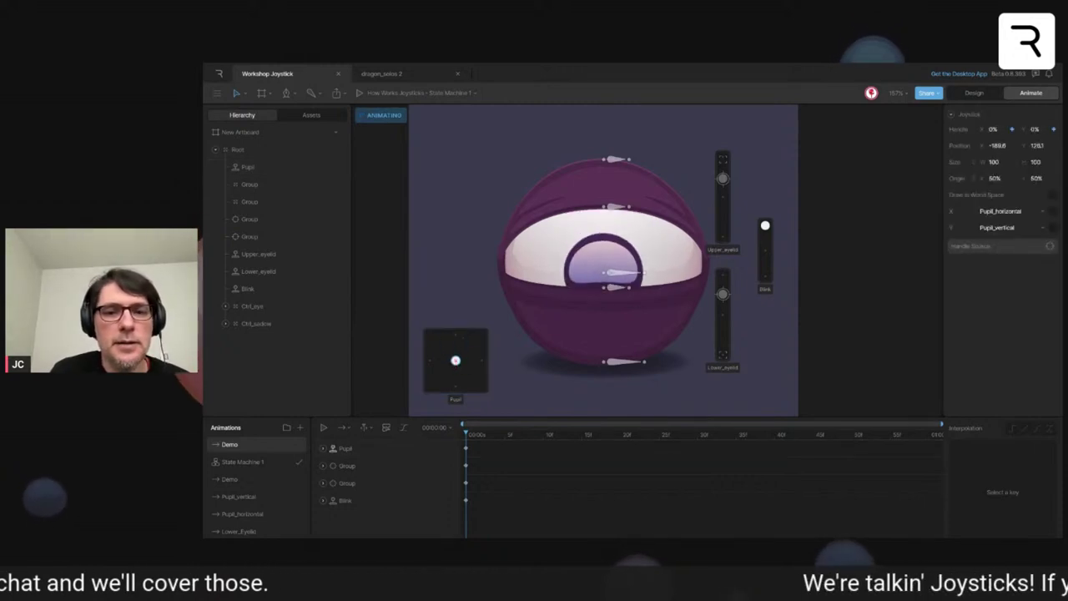
- Open the eye wide by moving the upper eyelid target to Y about -132.3 and the lower one to about 105.5, and test the Blink joystick
click(724, 181)
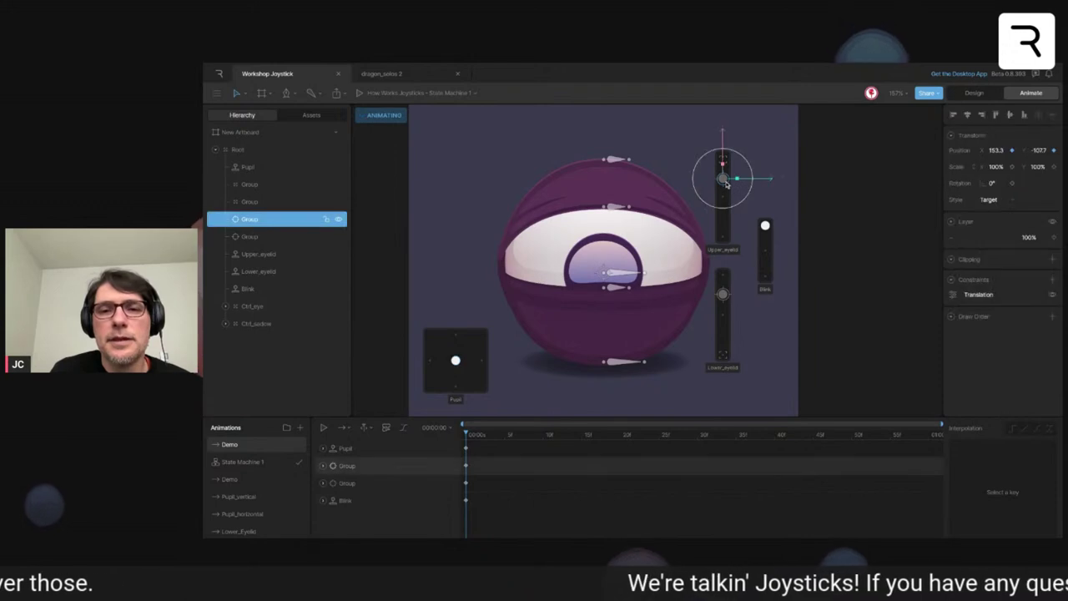
drag(723, 139, 723, 182)
drag(723, 219, 723, 159)
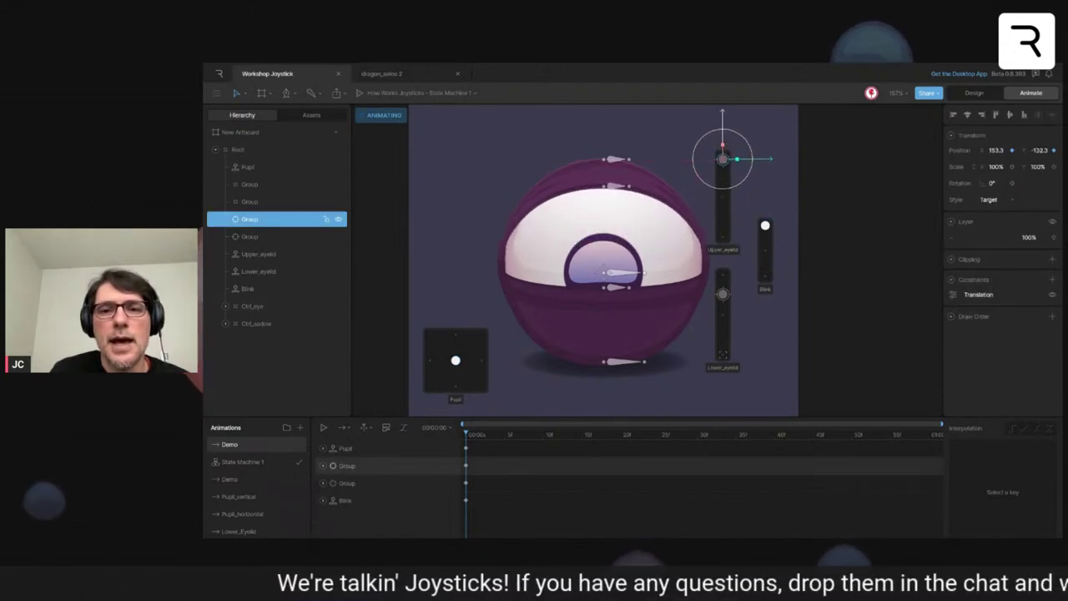
click(724, 296)
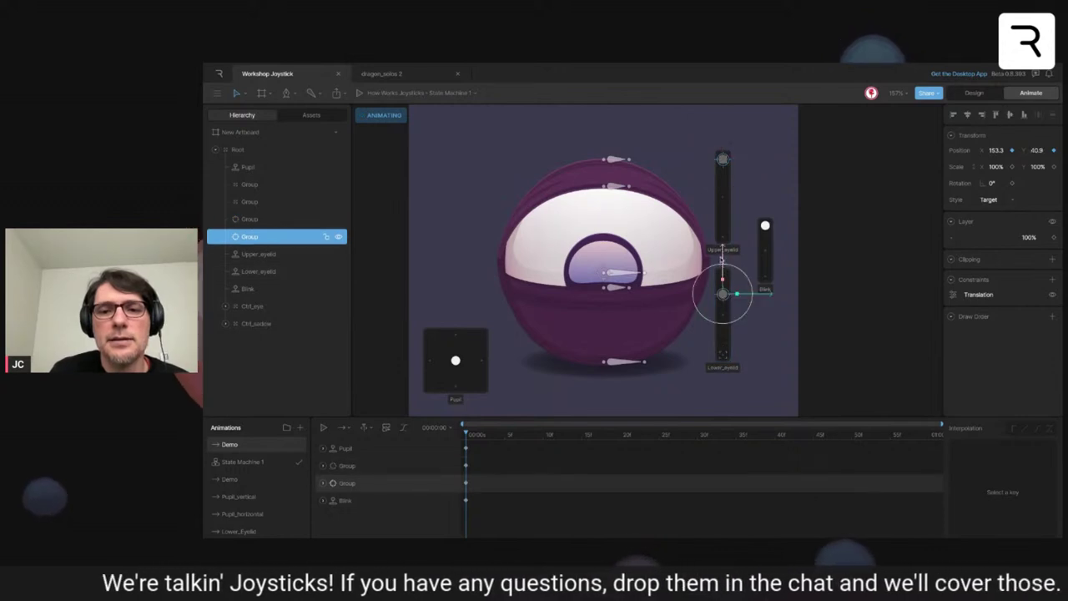
drag(723, 291, 723, 316)
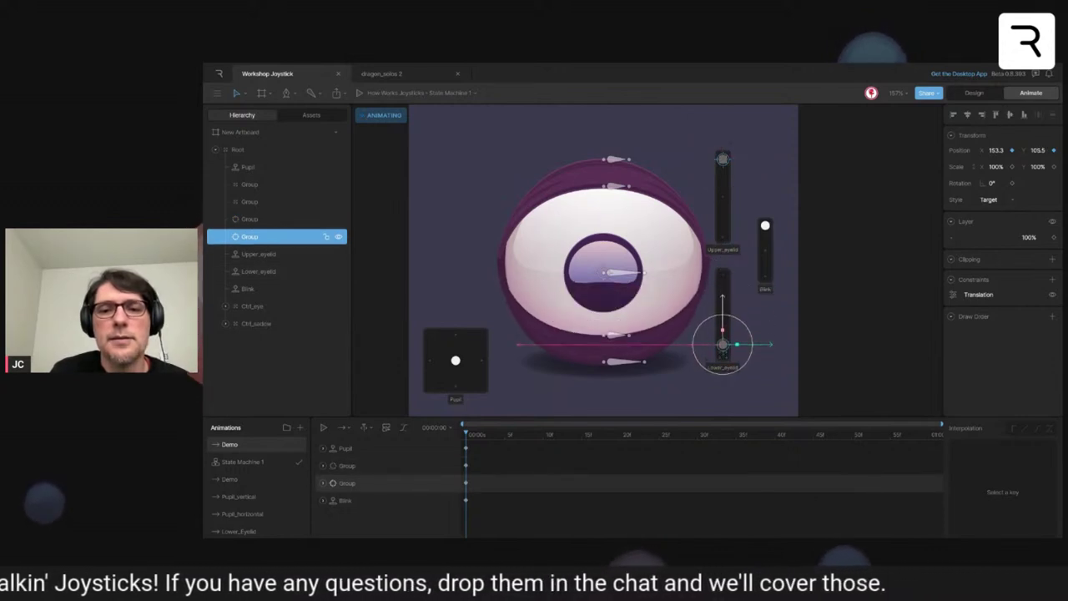
click(765, 227)
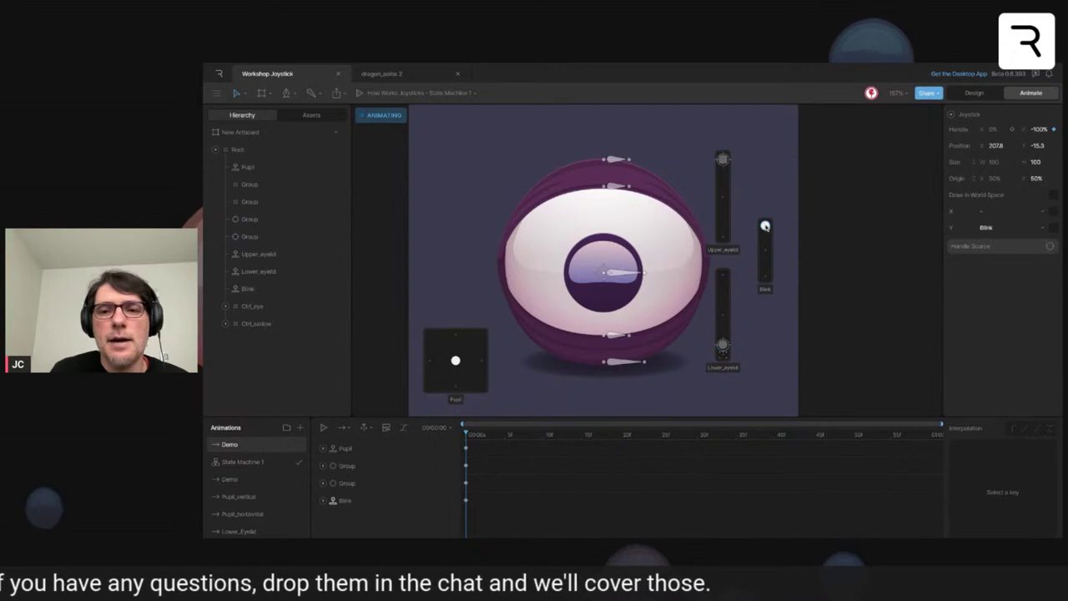
mouse_move(765, 227)
mouse_down()
mouse_move(766, 274)
mouse_move(766, 226)
mouse_up()
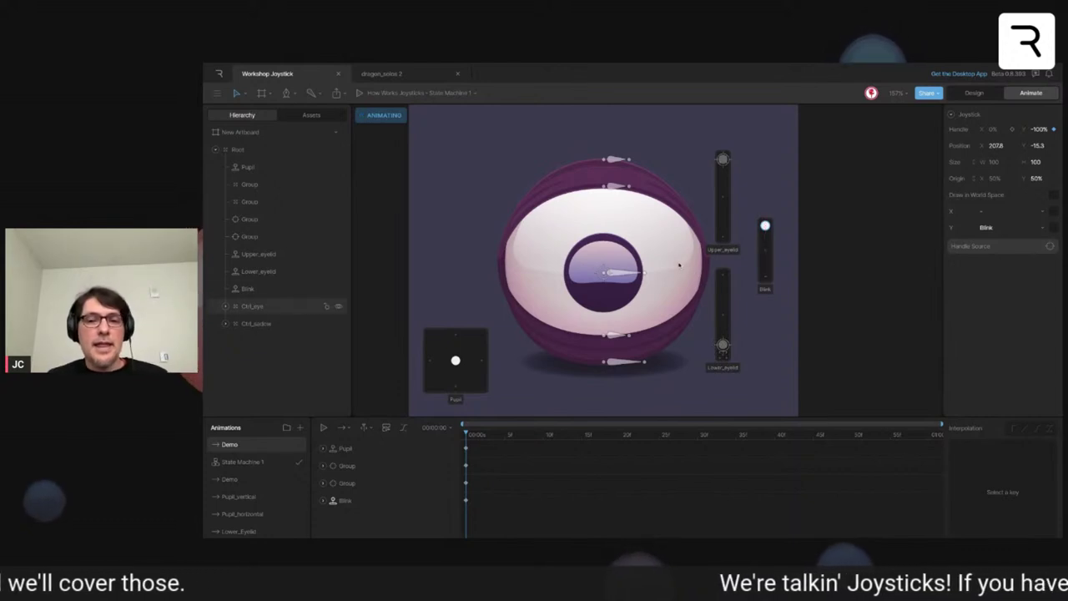
- Narrow the eye by lowering the upper eyelid target to Y about -89.7 and raising the lower one, and retest the Blink joystick
click(723, 159)
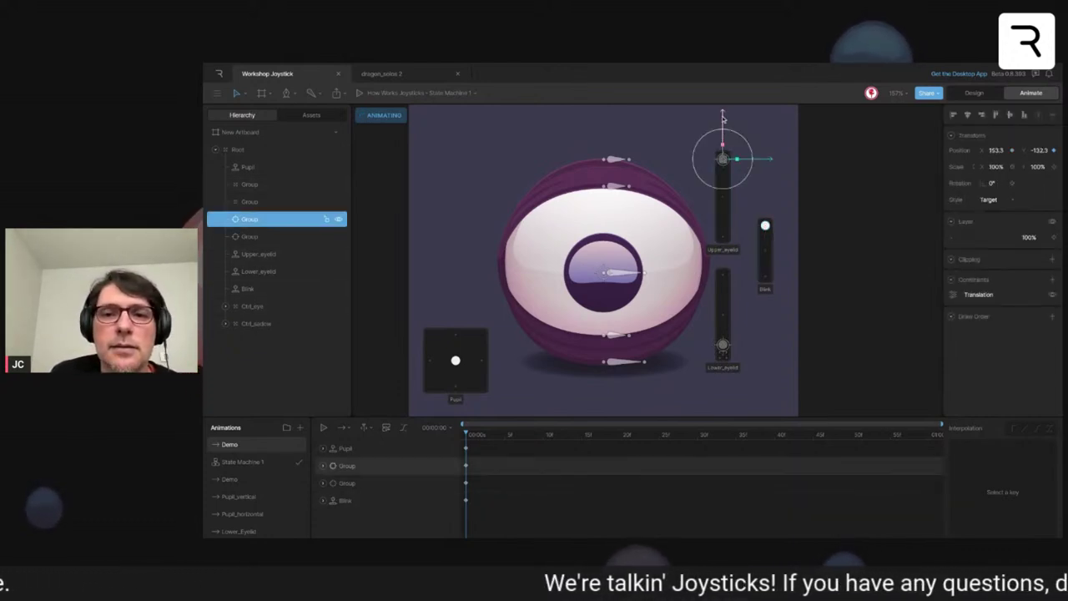
drag(723, 117, 723, 150)
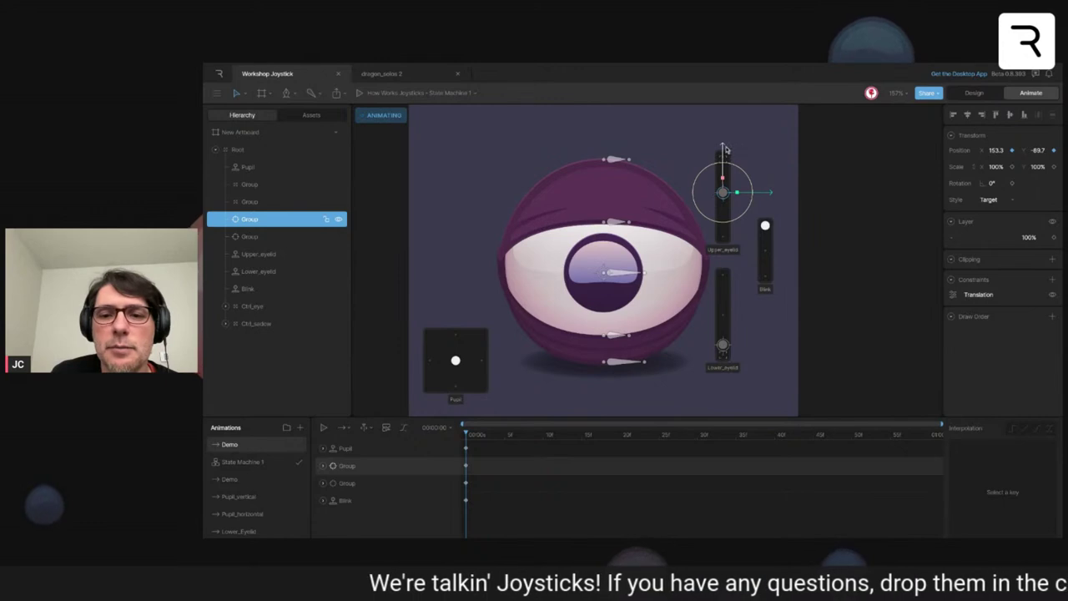
click(723, 343)
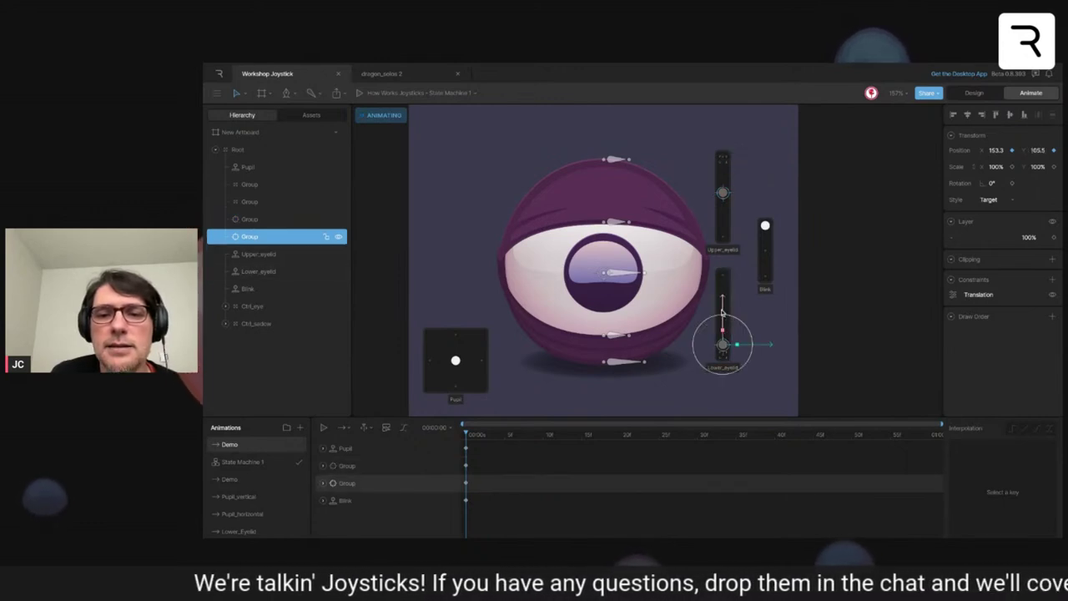
drag(722, 342, 723, 313)
click(766, 226)
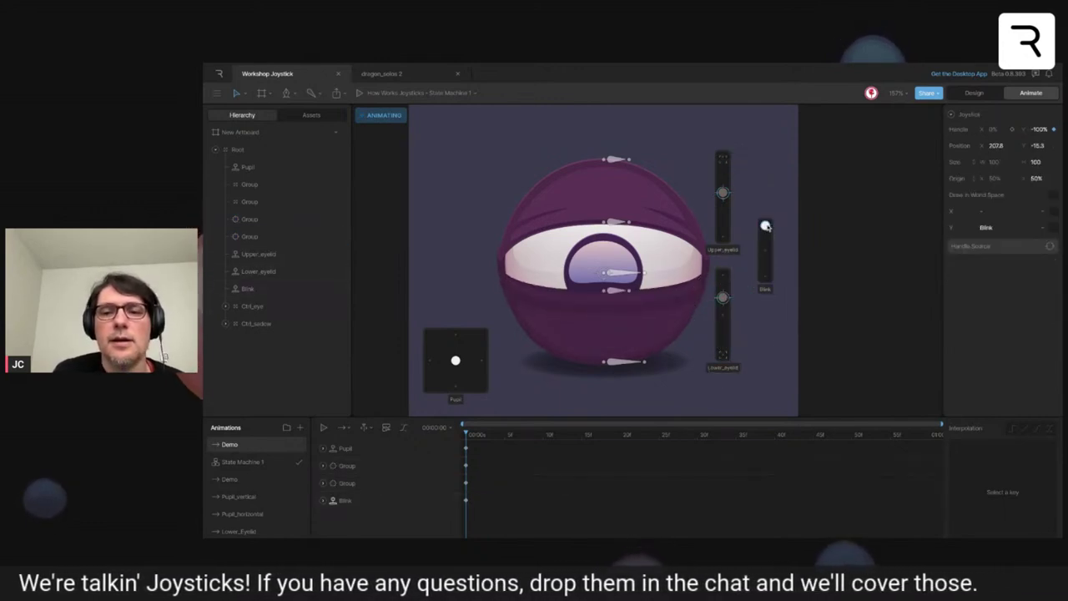
mouse_move(766, 227)
mouse_down()
mouse_move(765, 275)
mouse_move(765, 226)
mouse_up()
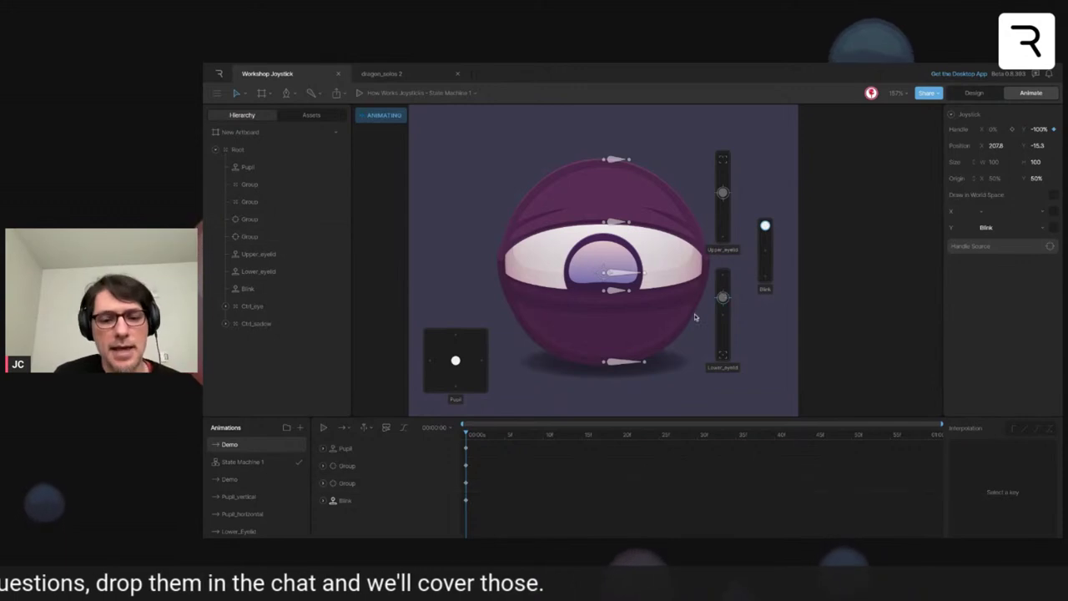
- Return to Design mode, select the lower eyeball artboard, and frame its eye and joysticks in the view
key(Tab)
scroll(696, 317, down, 5)
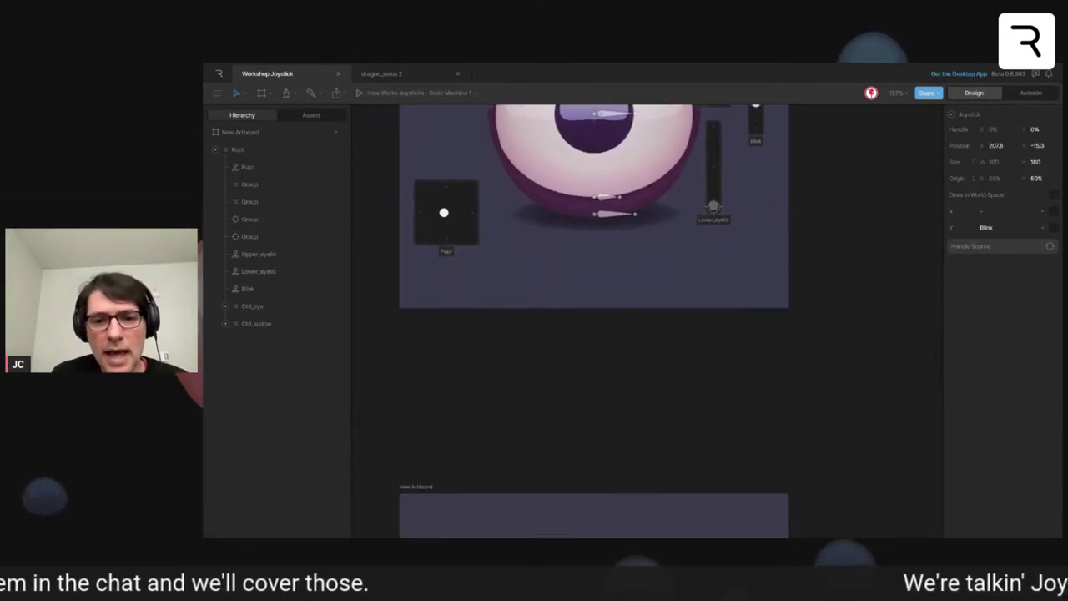
scroll(685, 329, down, 2)
click(685, 329)
scroll(685, 329, down, 3)
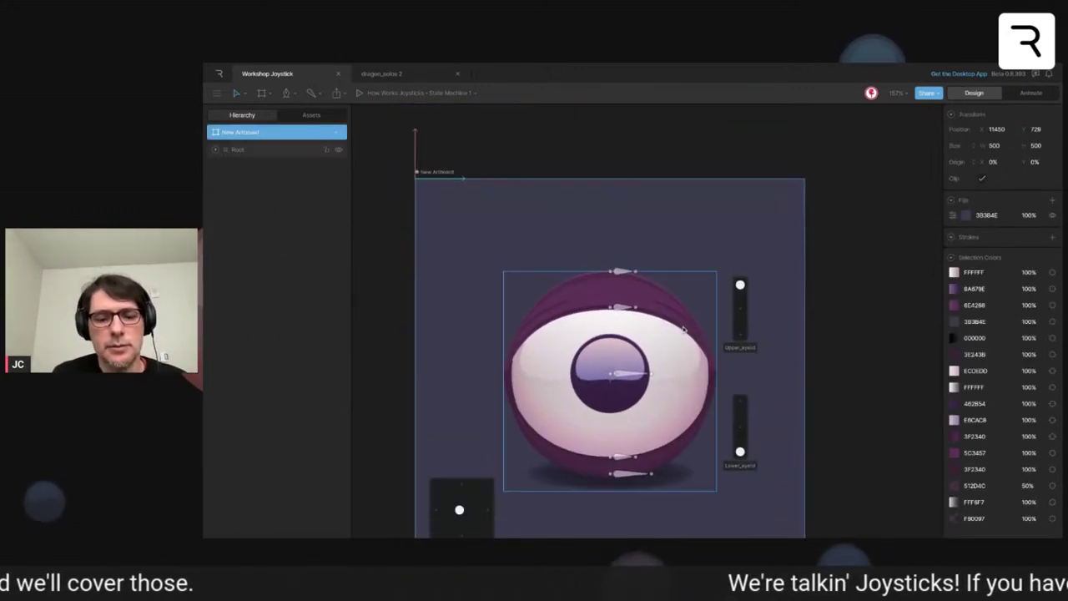
scroll(684, 329, up, 3)
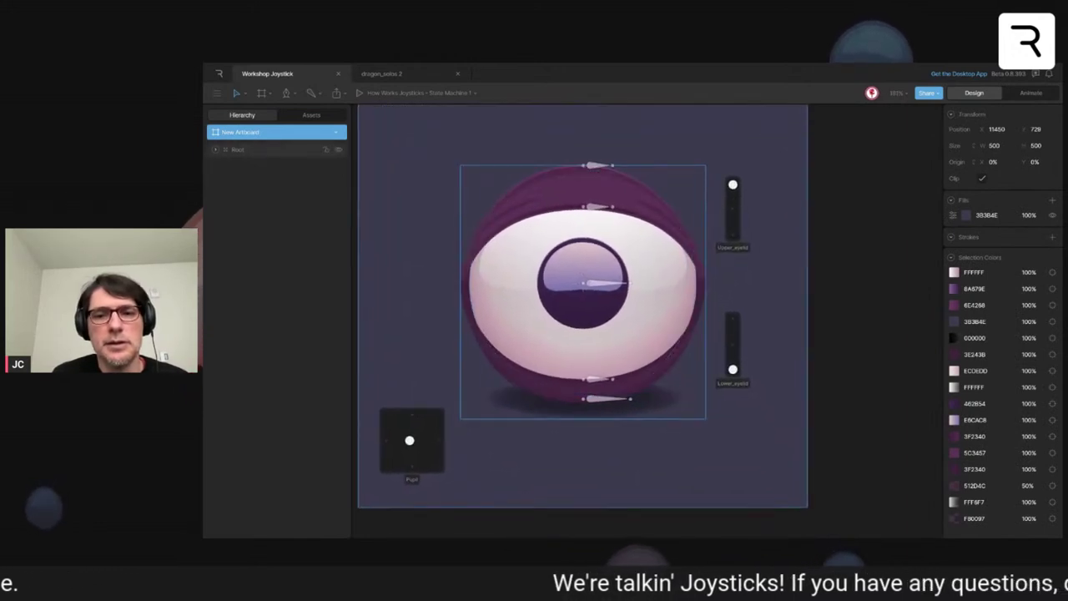
scroll(684, 329, right, 1)
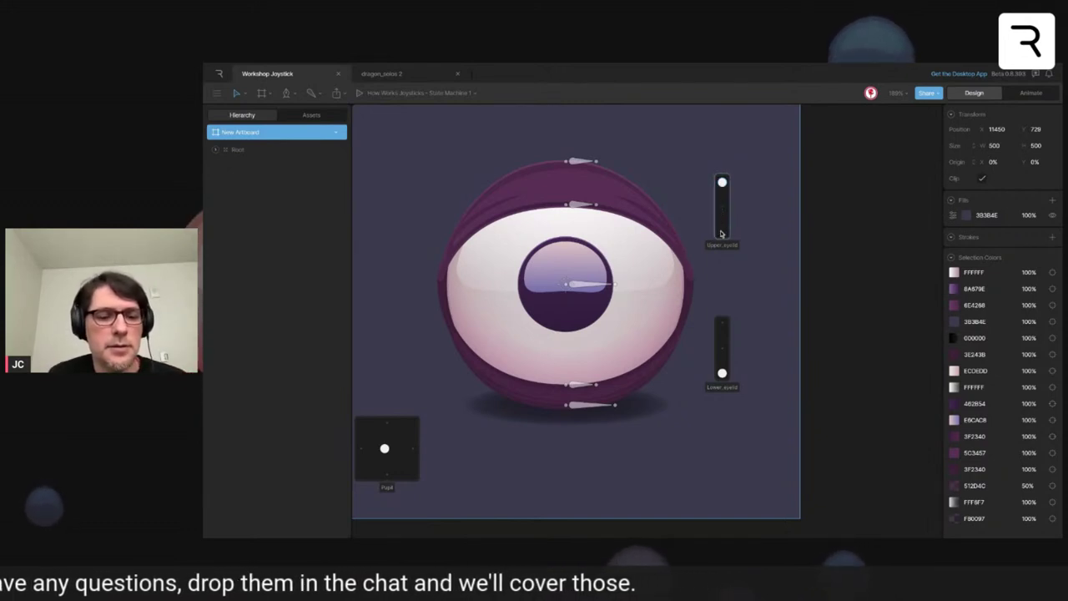
- In Animate mode, test the Upper_eyelid and Lower_eyelid joysticks, leaving their Y handles at -100% and 100%
key(Tab)
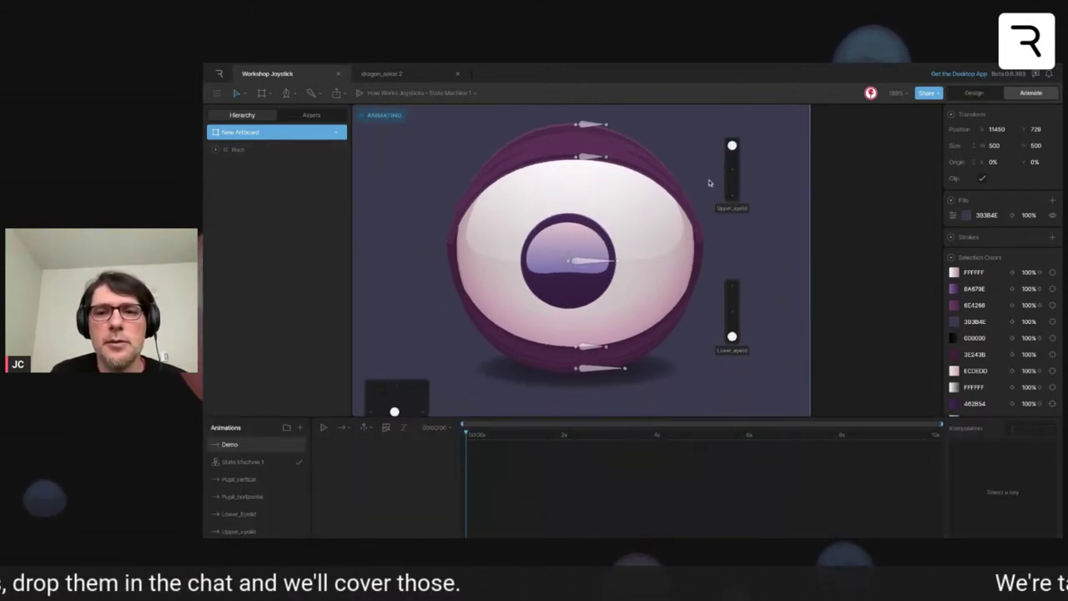
mouse_move(733, 147)
mouse_down()
mouse_move(732, 184)
mouse_move(732, 143)
mouse_up()
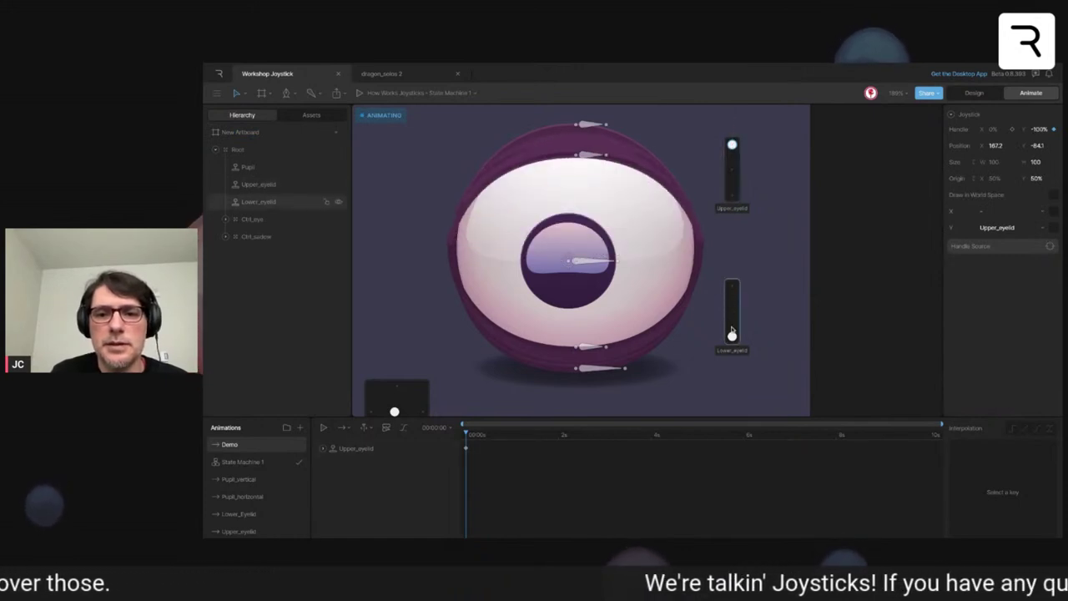
drag(732, 336, 732, 298)
key(ctrl+z)
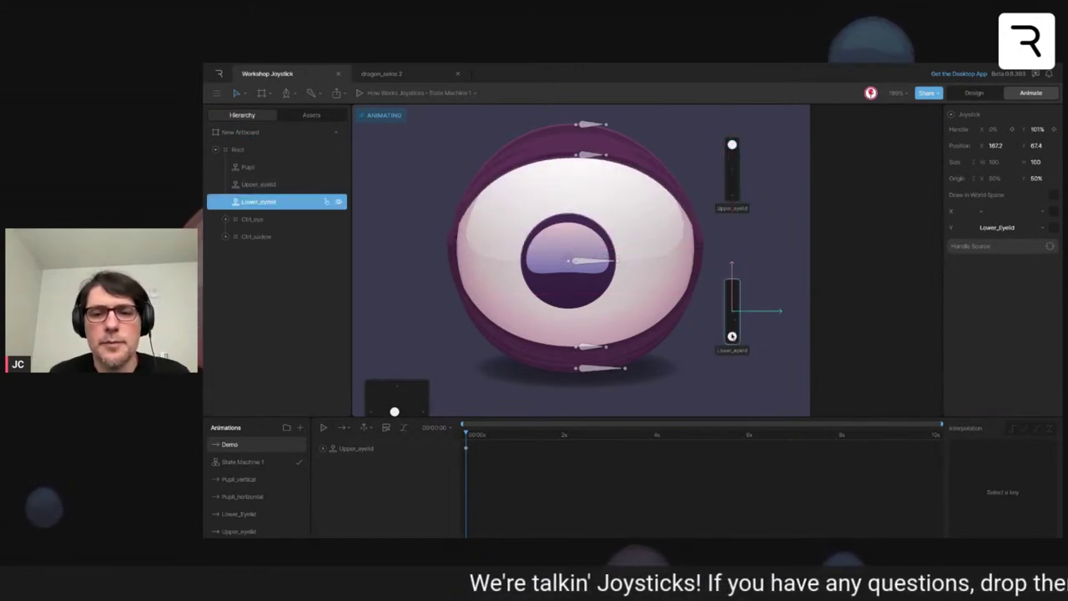
click(732, 337)
mouse_move(732, 337)
mouse_down()
mouse_move(732, 286)
mouse_move(732, 338)
mouse_up()
- Play the Upper_eyelid timeline to examine its eyelid motion, and return to the Demo animation
scroll(258, 503, down, 1)
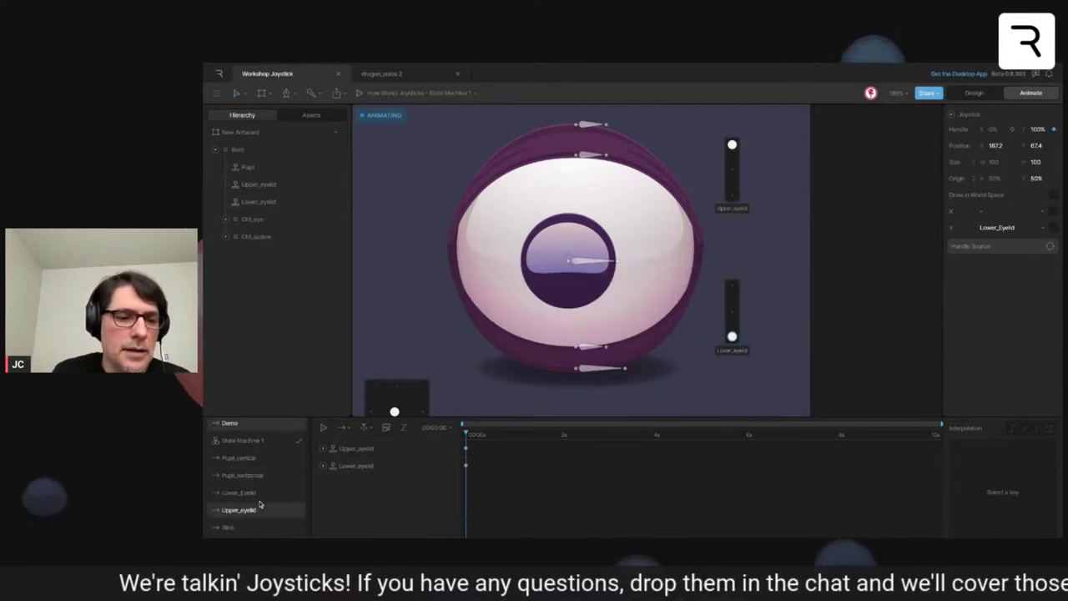
click(251, 508)
key(space)
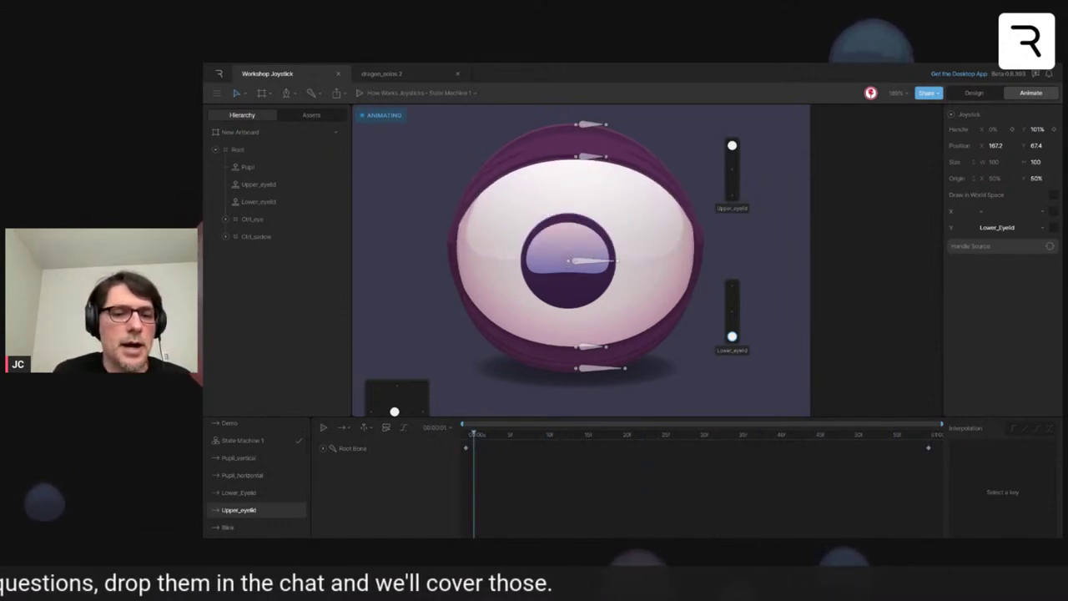
scroll(257, 451, up, 1)
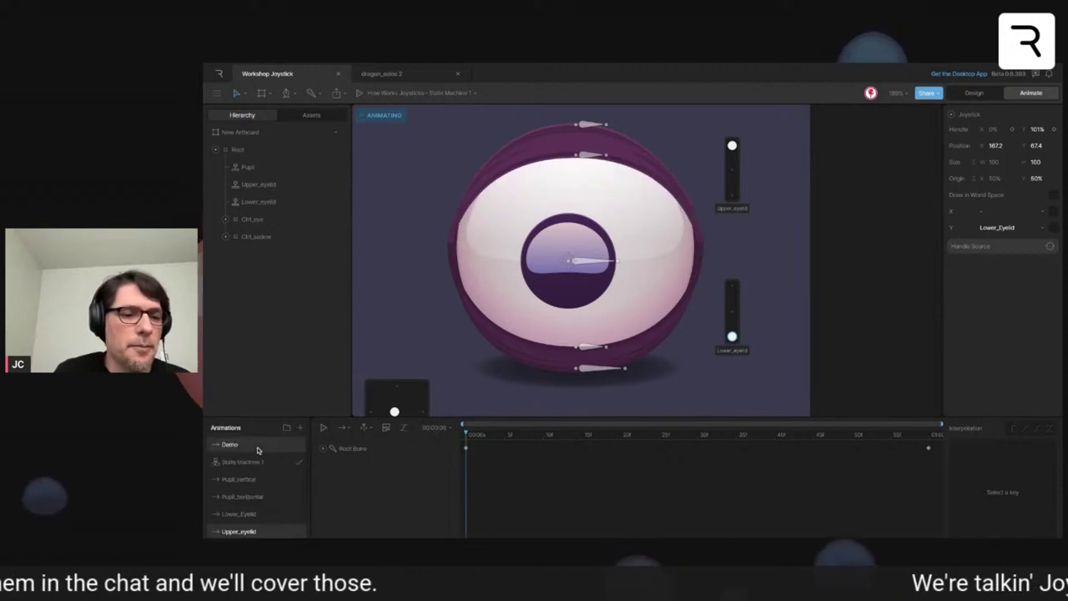
click(257, 448)
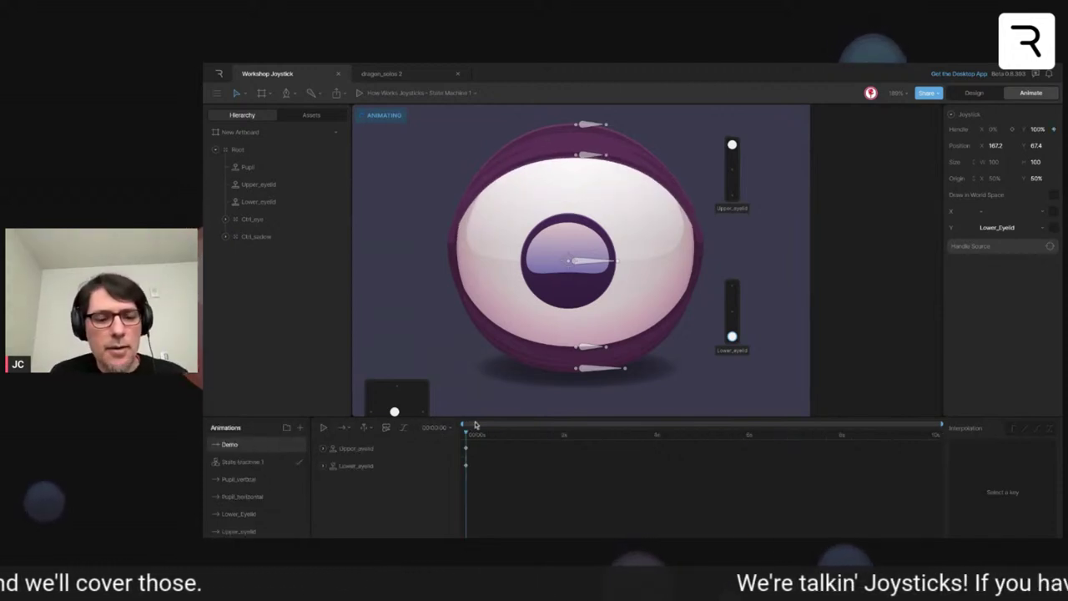
- In Design mode, draw a tall vertical joystick beside the two eyelid joysticks, centred at about X 212, Y -20
key(Tab)
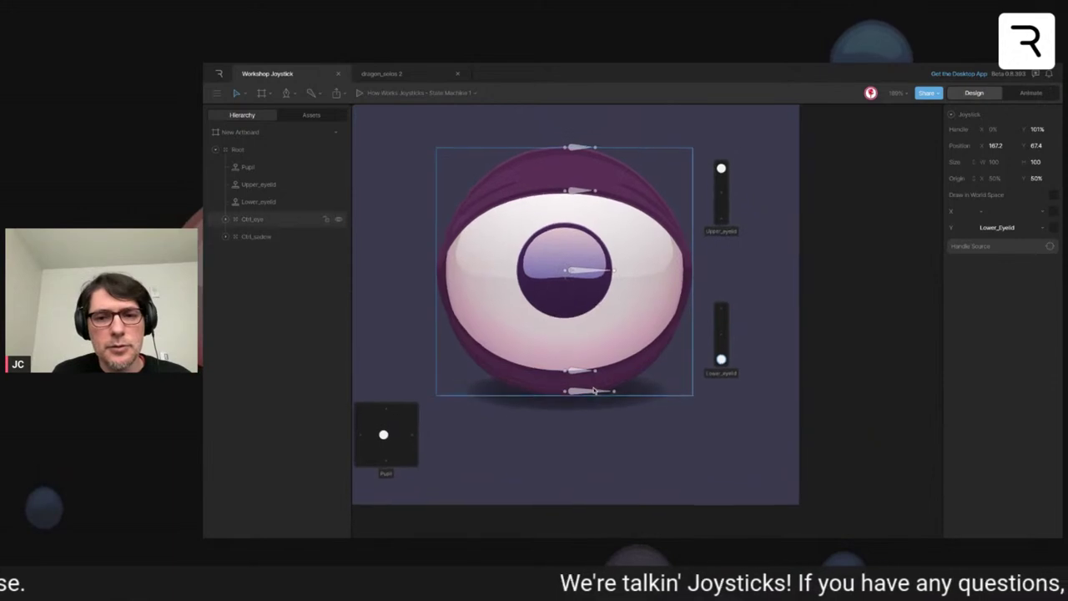
scroll(719, 365, up, 4)
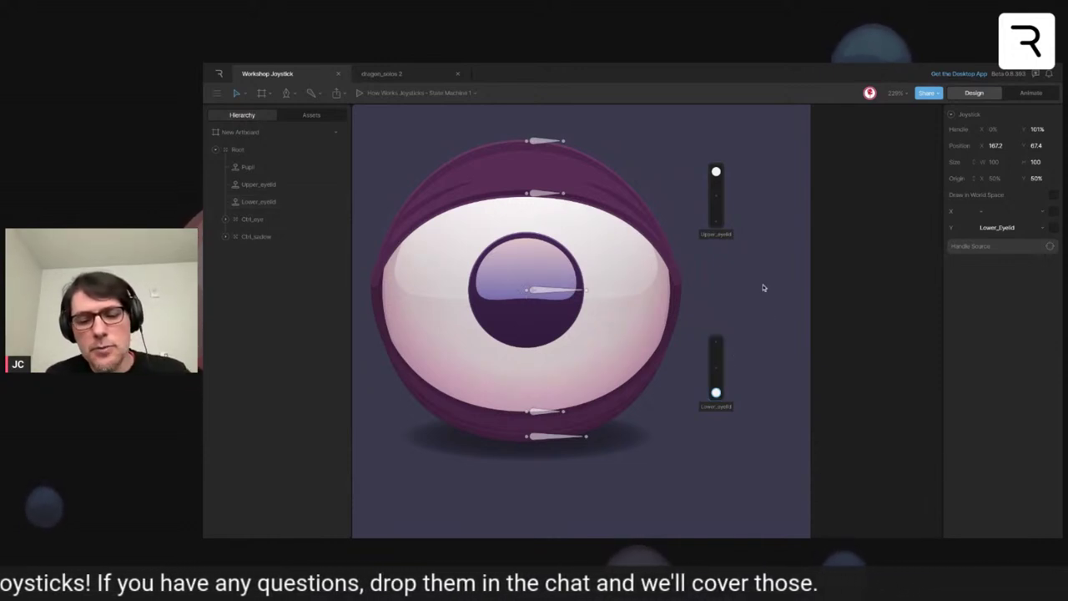
drag(753, 202, 769, 316)
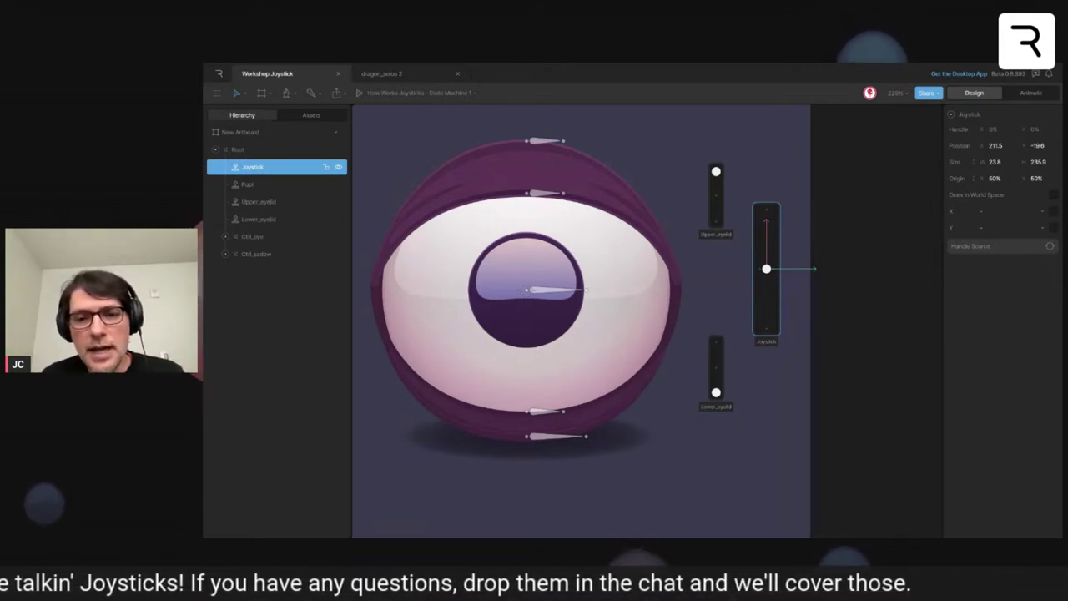
- Create a group with the Target style and place it over the Upper_eyelid joystick's handle, at about X 416, Y 146
key(g)
click(716, 285)
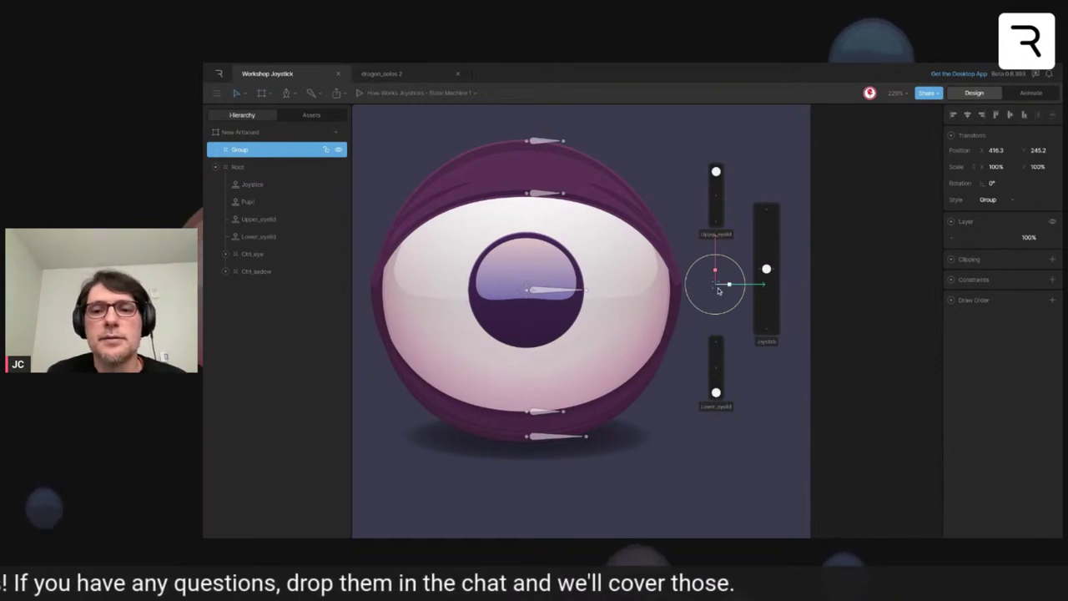
click(998, 199)
click(995, 220)
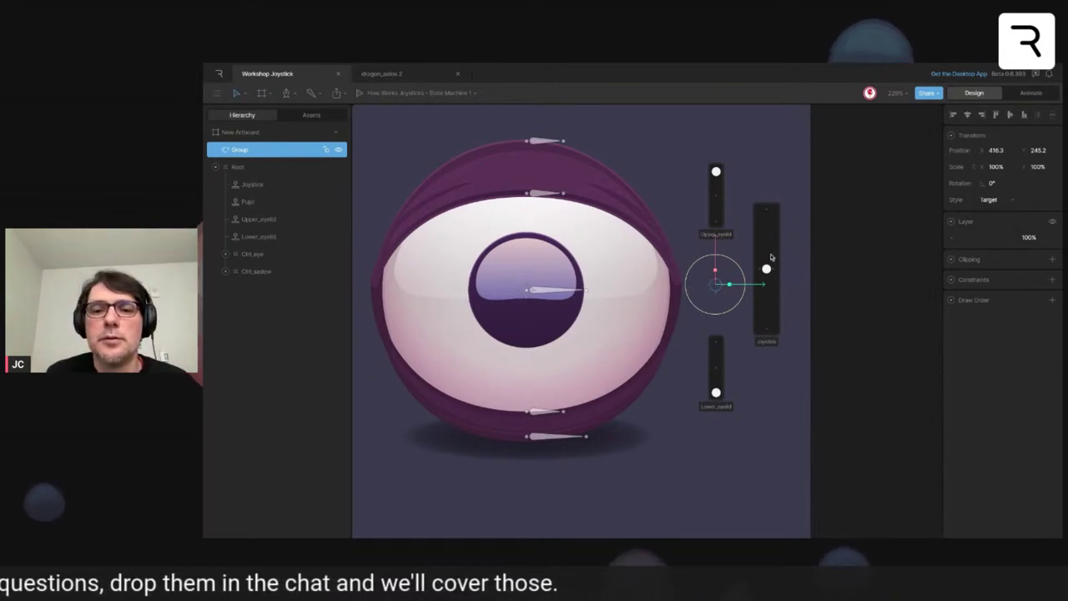
drag(717, 293, 716, 171)
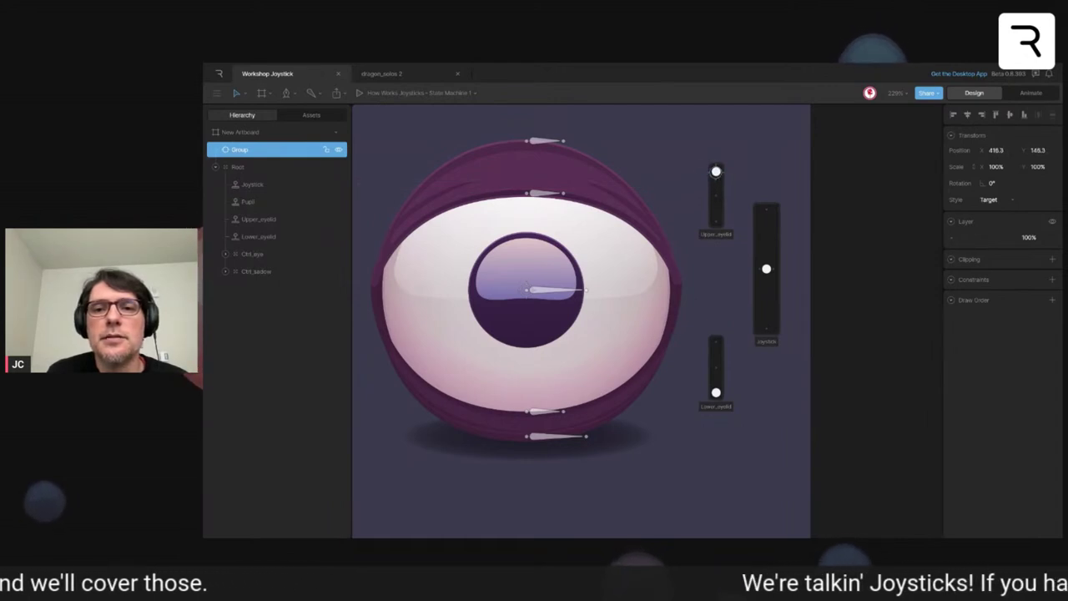
- Duplicate the target group and position the copy over the Lower_eyelid joystick's handle, at about X 417, Y 340.5
key(ctrl+d)
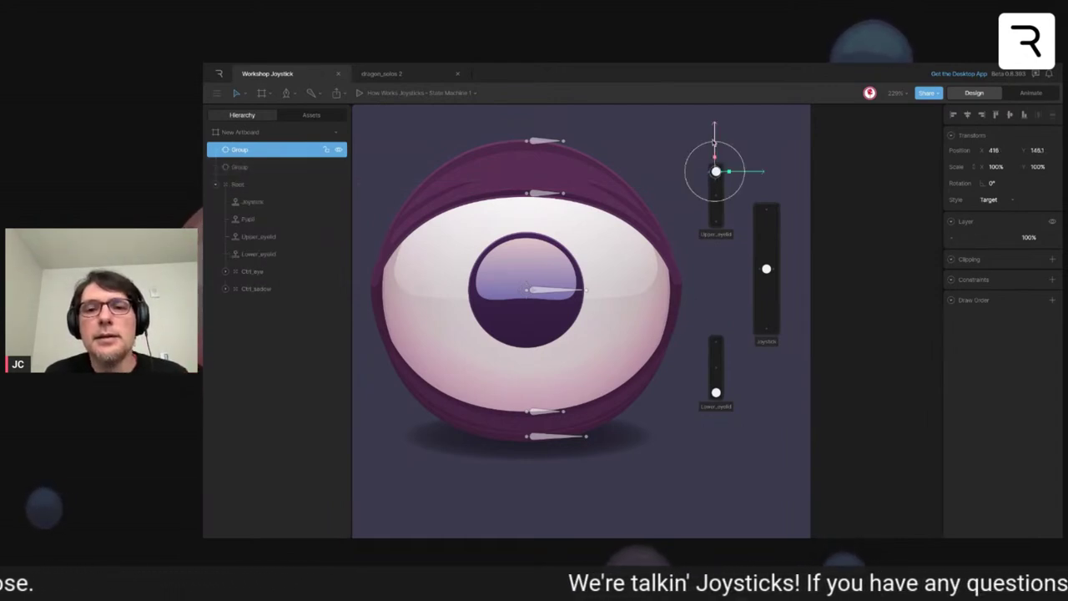
drag(716, 134, 716, 349)
drag(717, 296, 717, 298)
drag(748, 393, 749, 393)
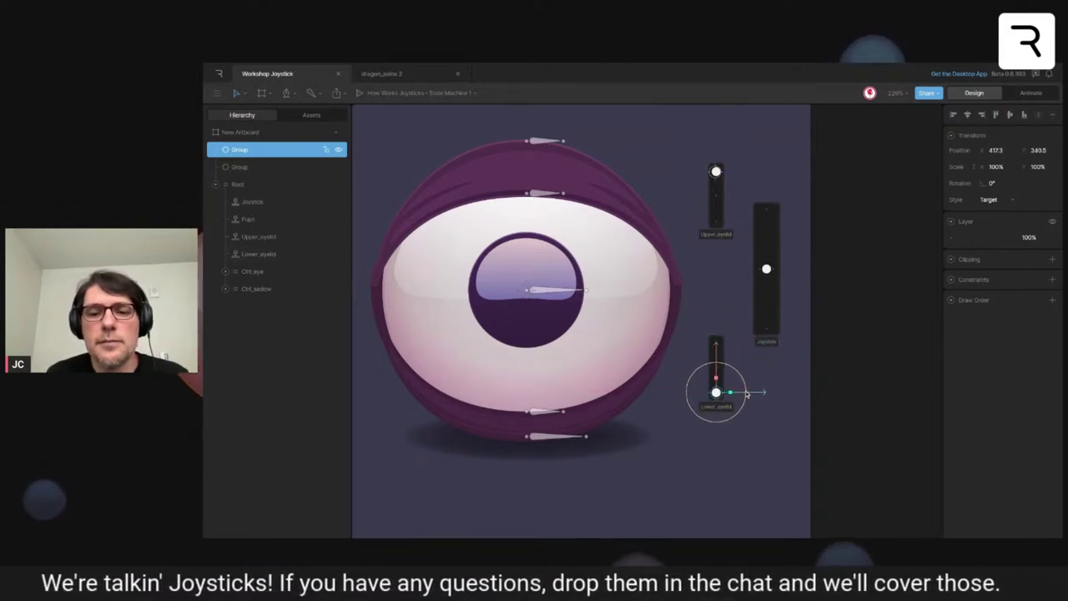
- Align the upper target group with its joystick handle at X about 416.6, and select the Upper_eyelid joystick
click(715, 172)
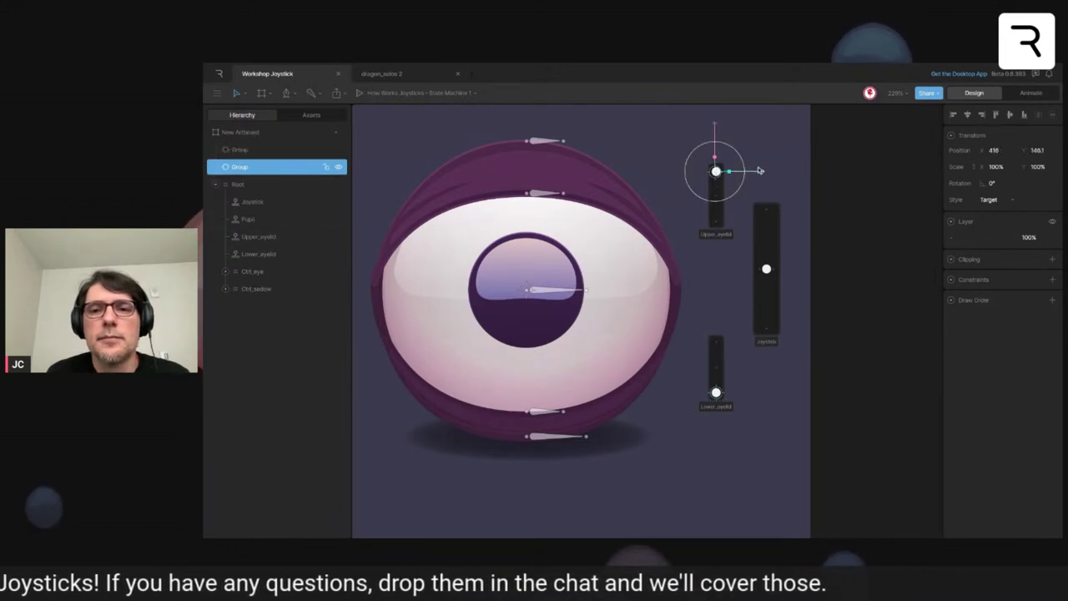
drag(759, 172, 760, 172)
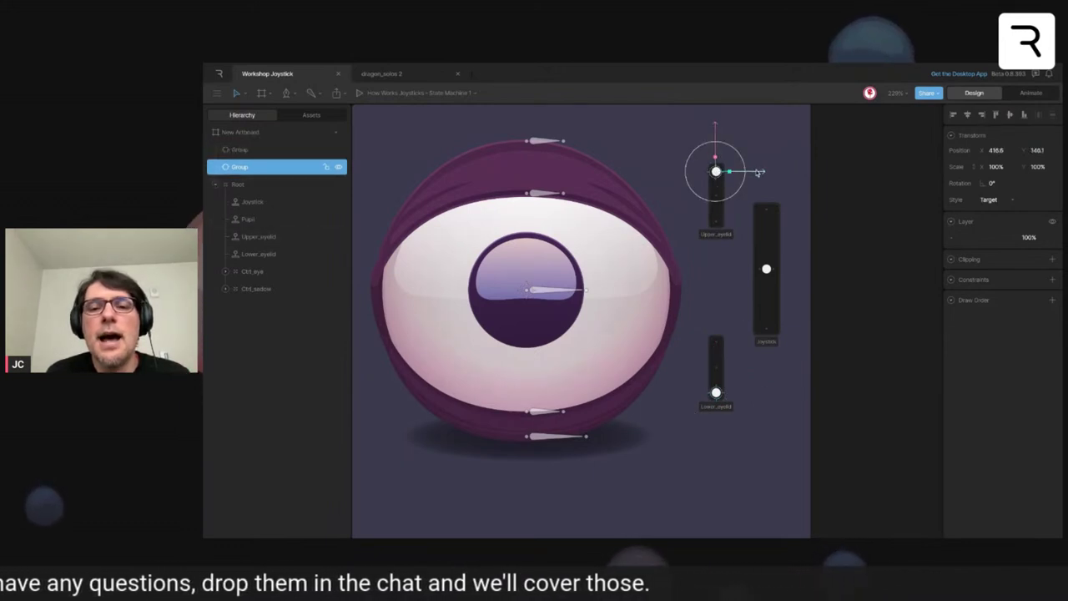
click(719, 222)
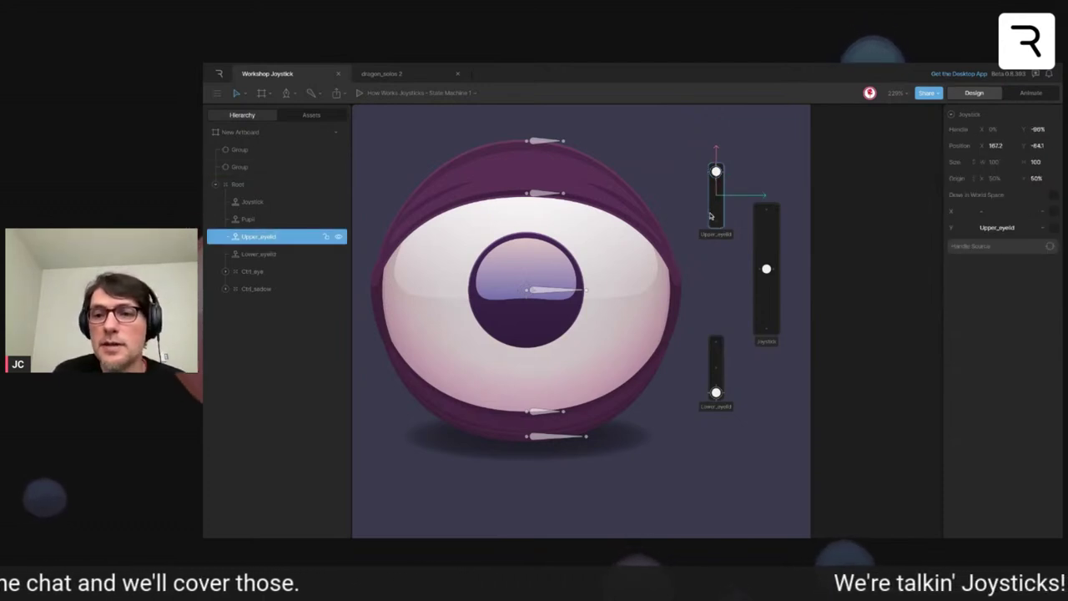
- Set the Upper_eyelid joystick's handle source to the target group on its handle
click(1006, 252)
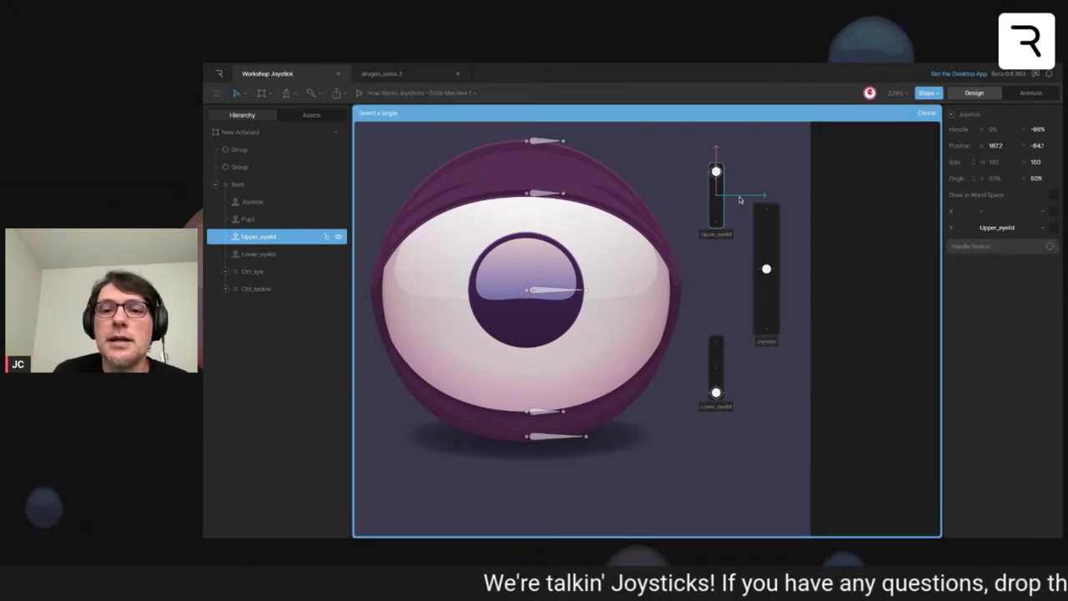
click(721, 172)
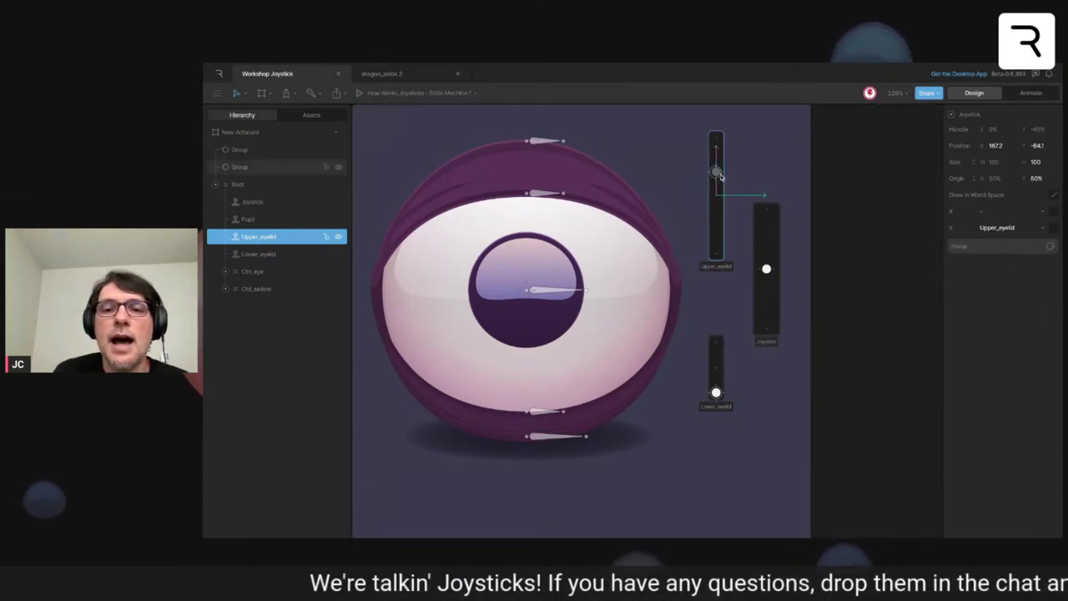
- Test the handle link by moving the upper target group along the Upper_eyelid joystick, and restore its position
click(721, 173)
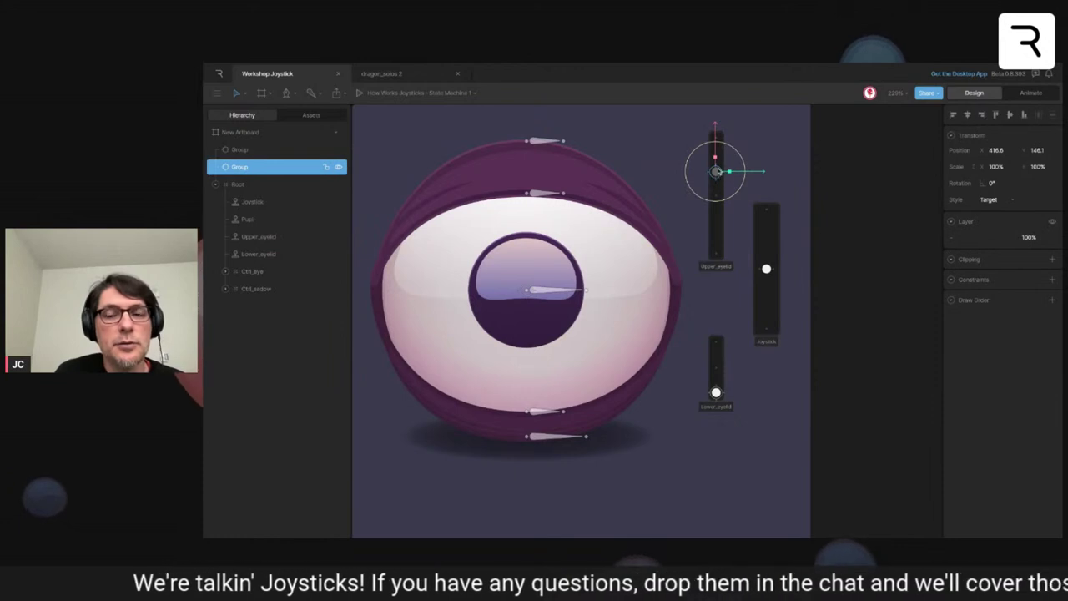
mouse_move(717, 131)
mouse_down()
mouse_move(717, 163)
mouse_move(716, 117)
mouse_up()
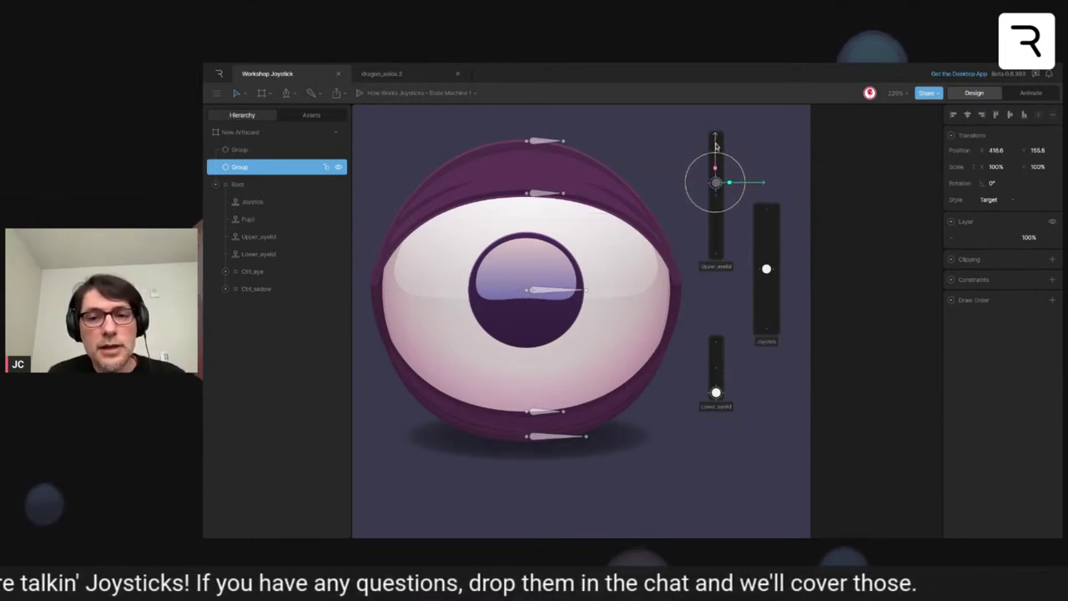
click(723, 226)
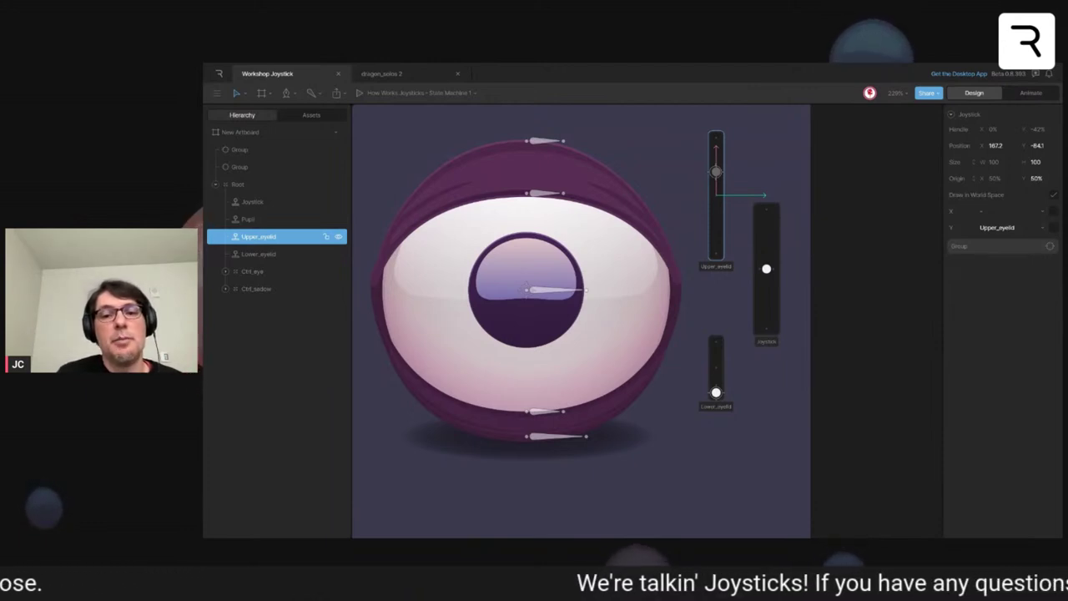
click(717, 360)
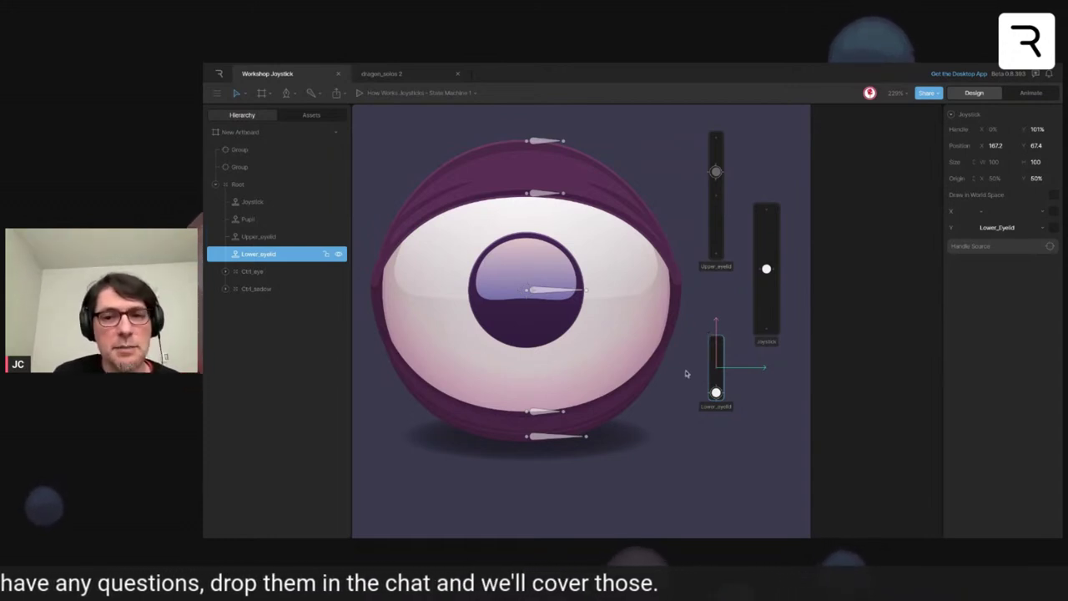
click(714, 190)
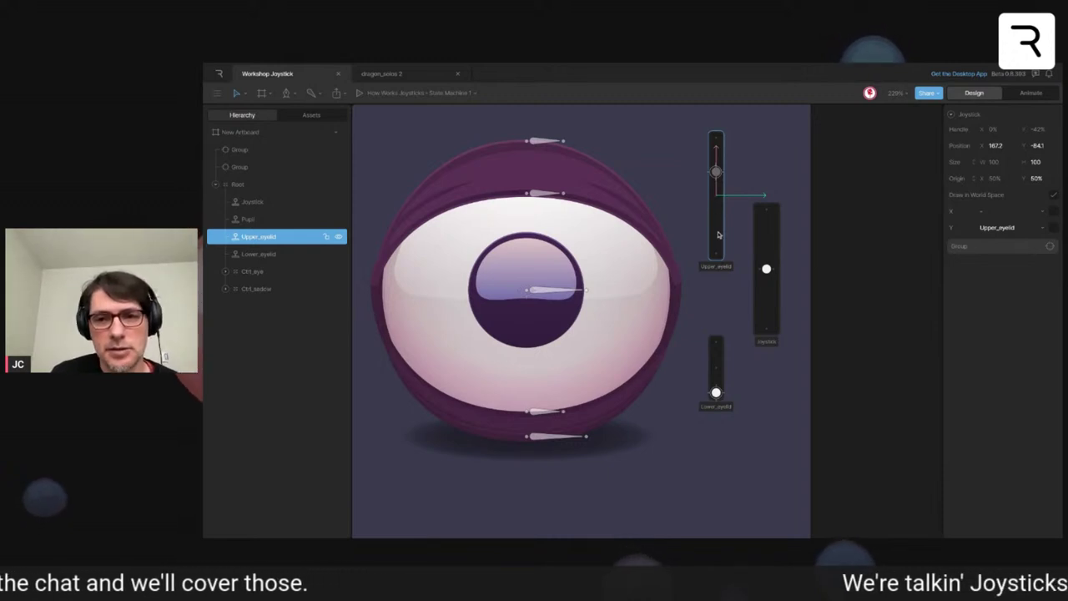
click(721, 173)
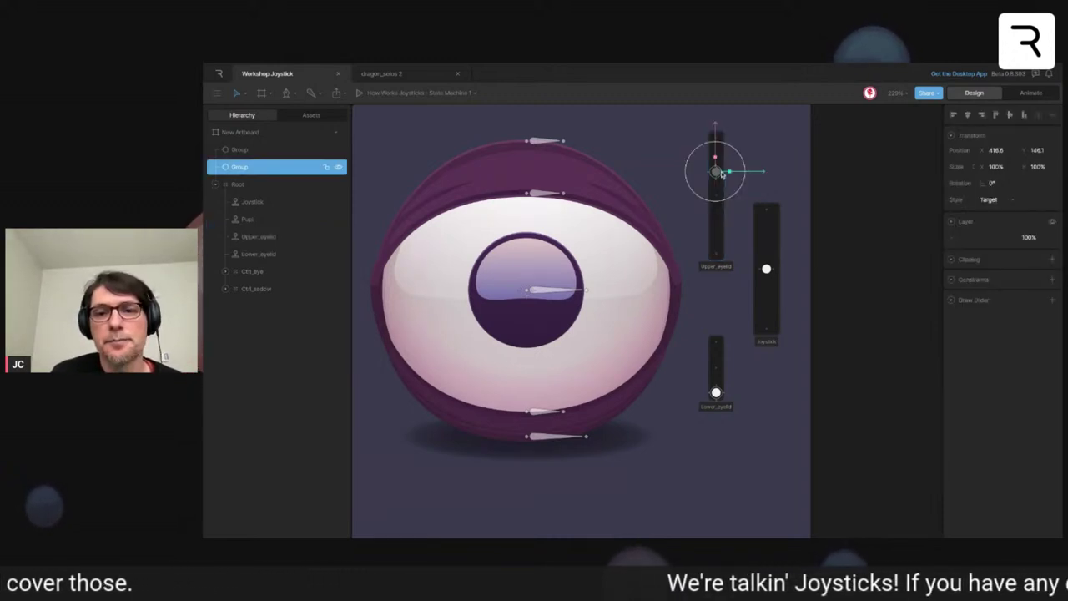
drag(716, 130, 715, 172)
click(717, 155)
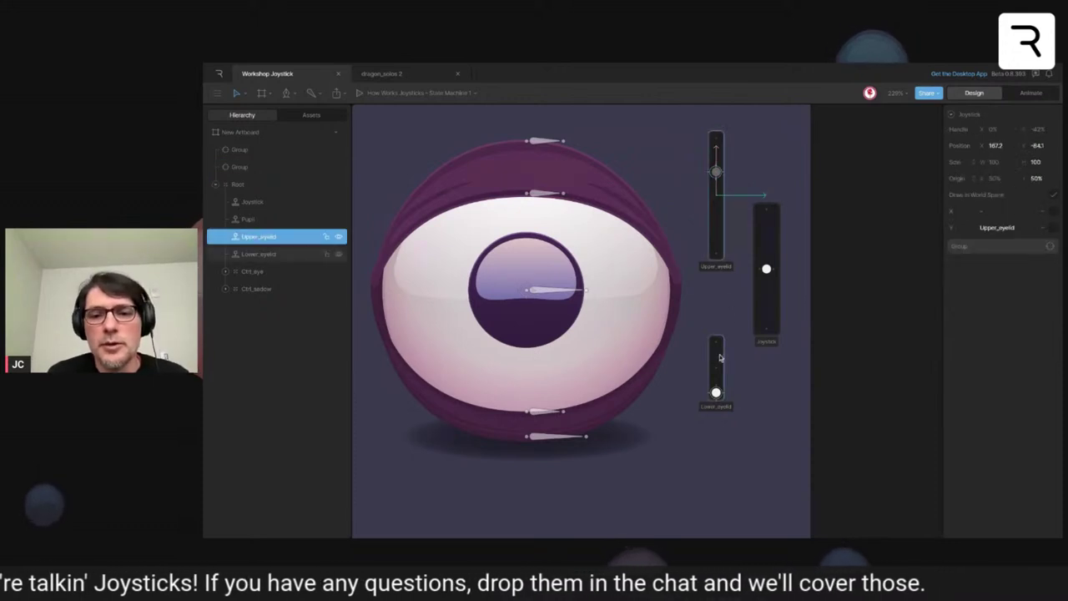
- Set the Lower_eyelid joystick's handle source to the target group on its handle
click(719, 357)
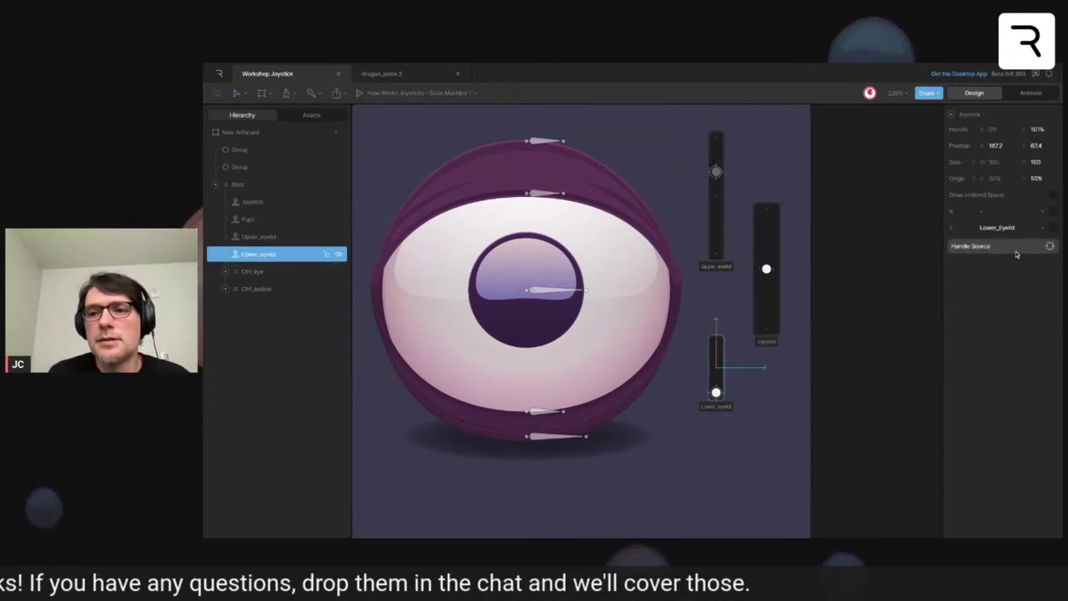
click(1017, 250)
click(720, 399)
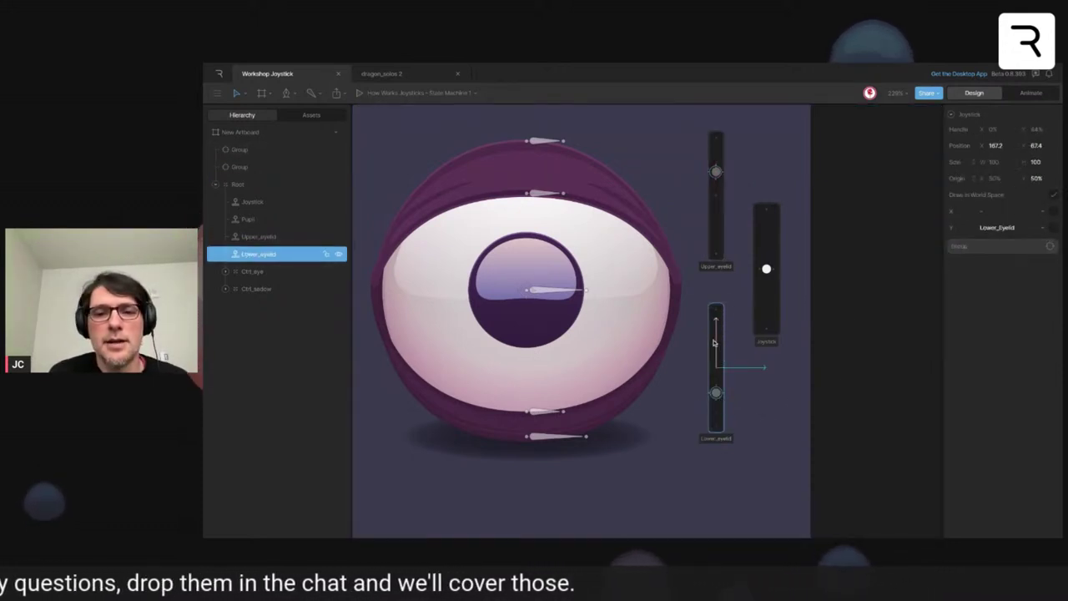
- Move the lower target group to its joystick's bottom end at Y 369.1 and the upper one to its top end at Y 116.3
click(718, 388)
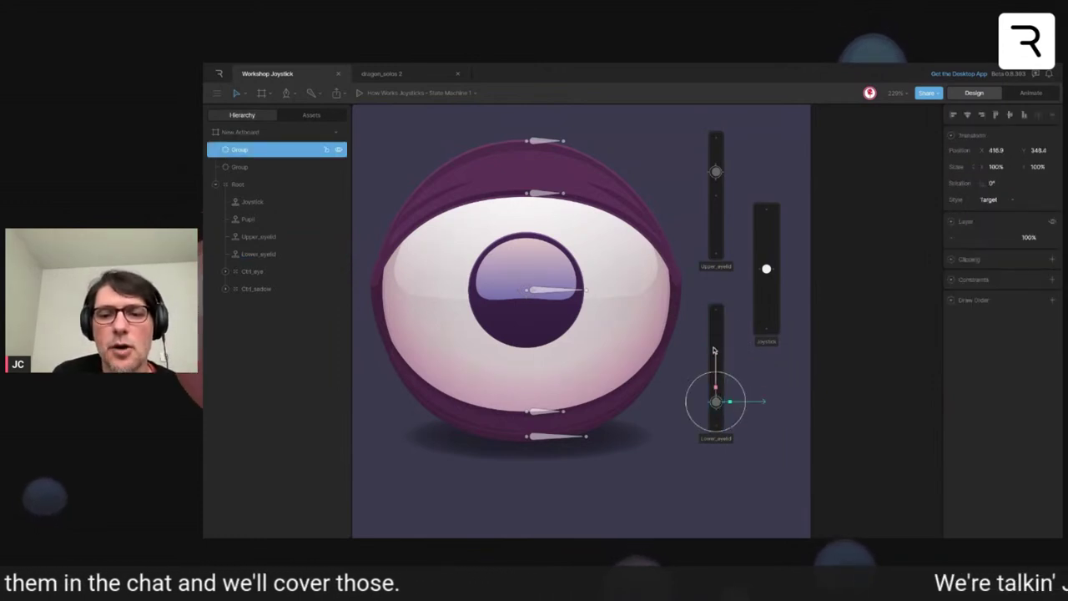
drag(715, 402, 716, 425)
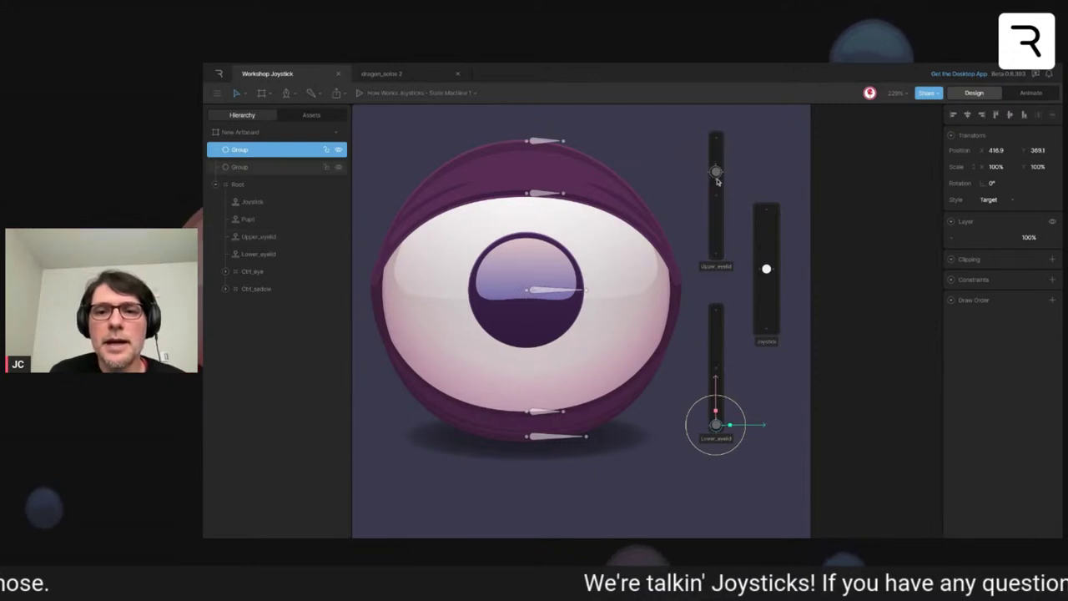
click(716, 173)
drag(716, 173, 715, 129)
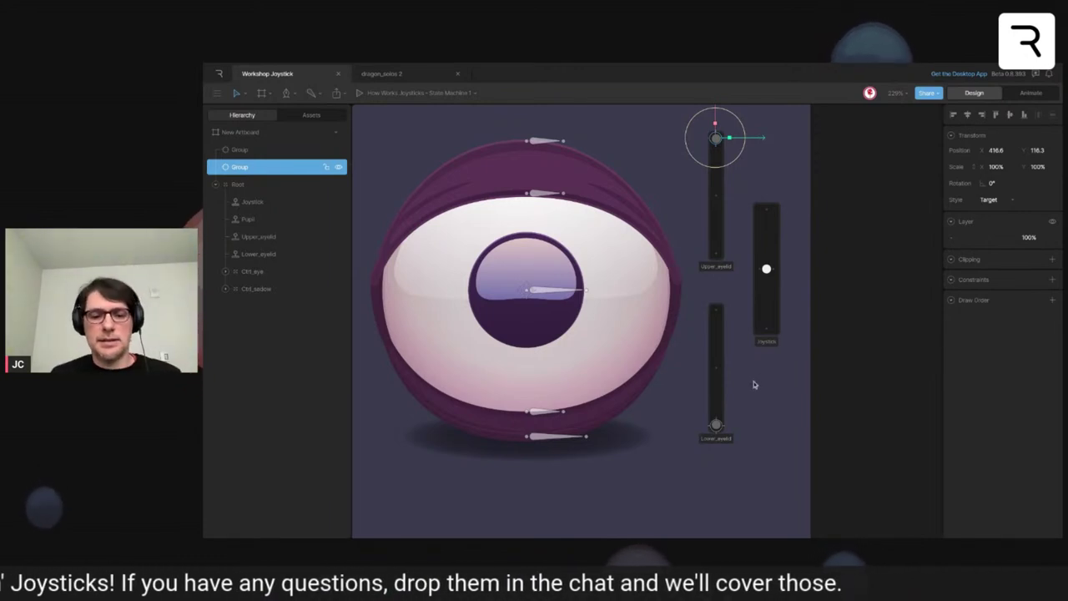
- Create a regular group and place it over the upper target group at X 416.6, Y 116.3
click(767, 284)
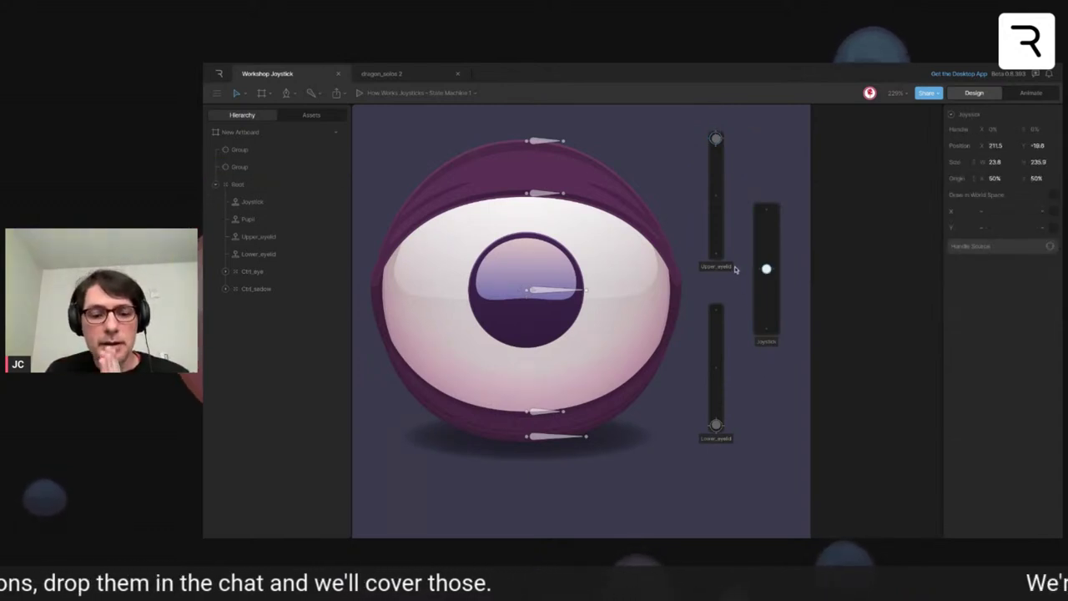
click(731, 172)
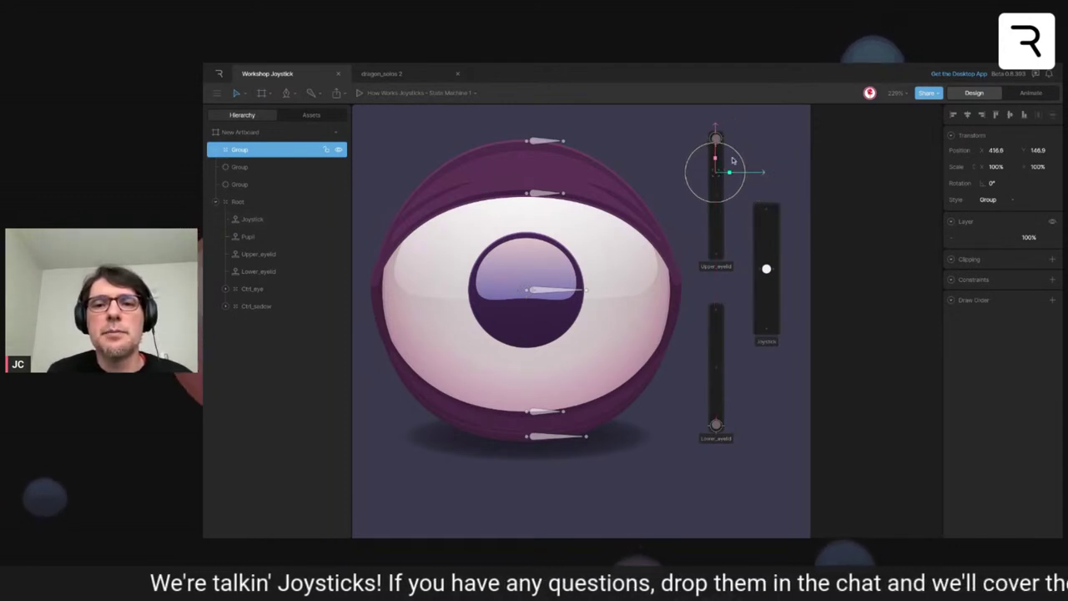
drag(728, 158, 715, 122)
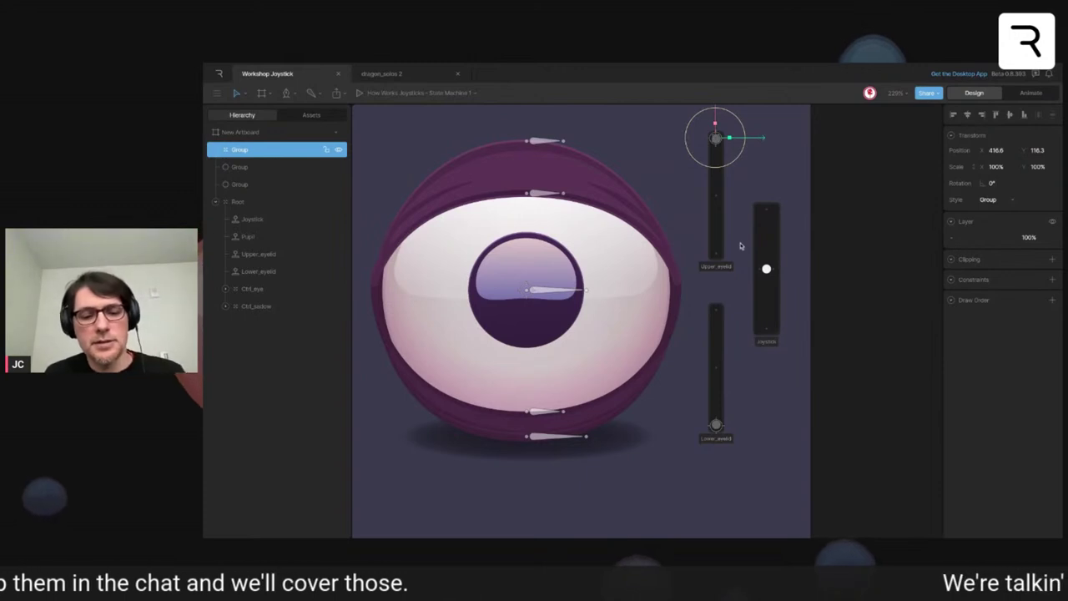
- Duplicate the regular group and place the copy over the lower target group at X 416.6, Y 369.1
key(ctrl+d)
scroll(720, 114, up, 1)
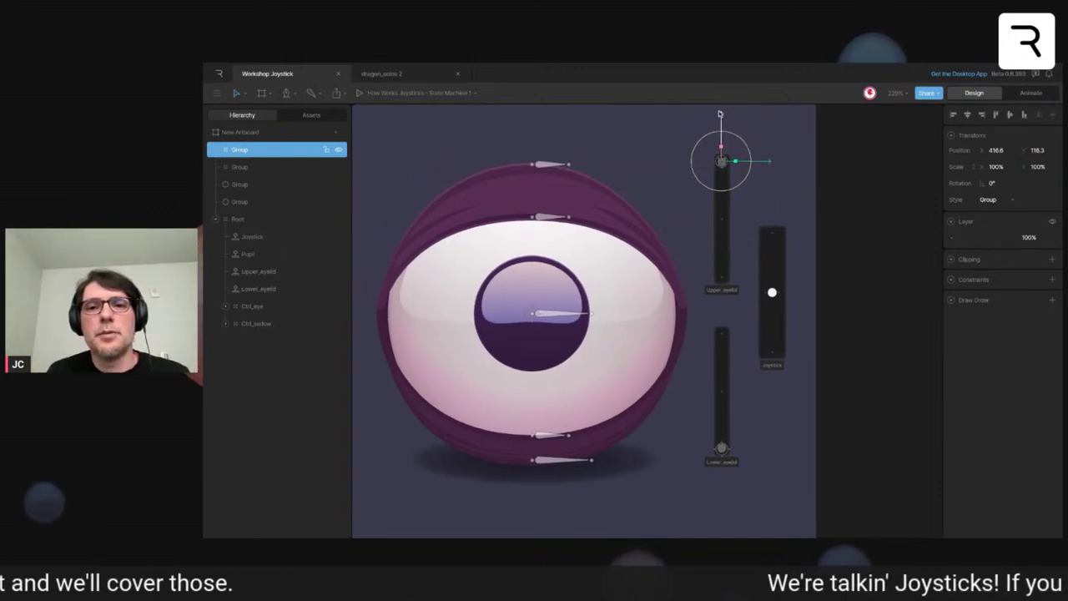
drag(727, 131, 726, 421)
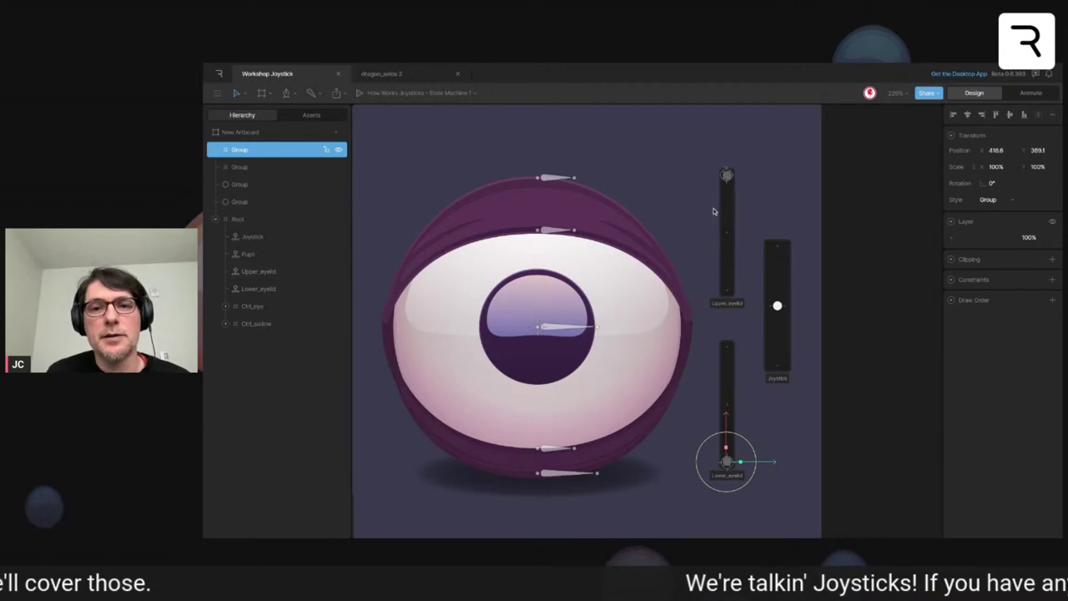
- Add a Translation constraint to the upper target group, targeting the regular group at the same position
click(257, 168)
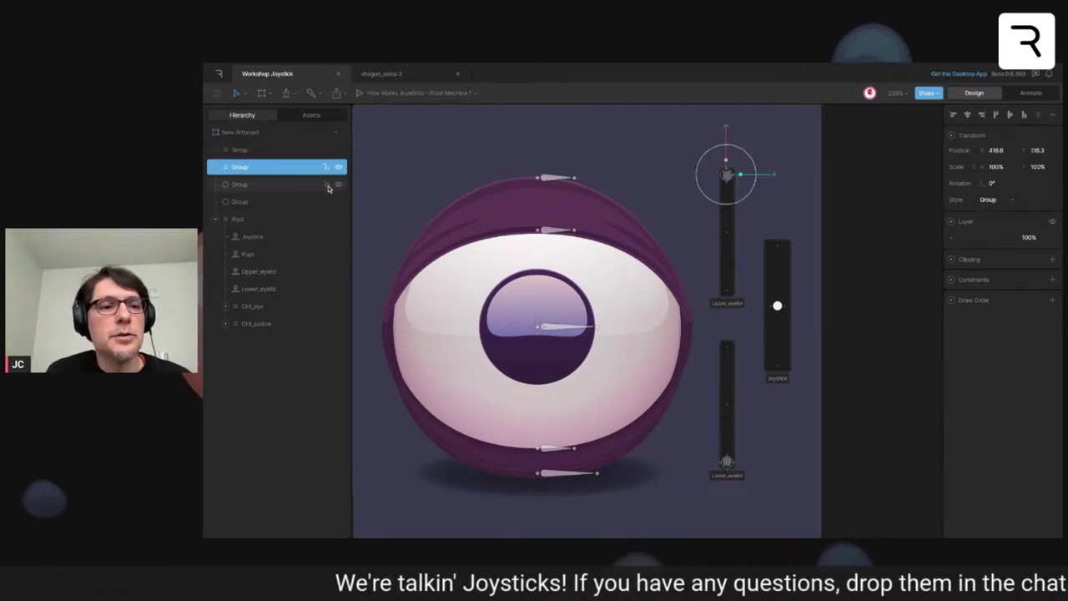
click(267, 184)
click(261, 202)
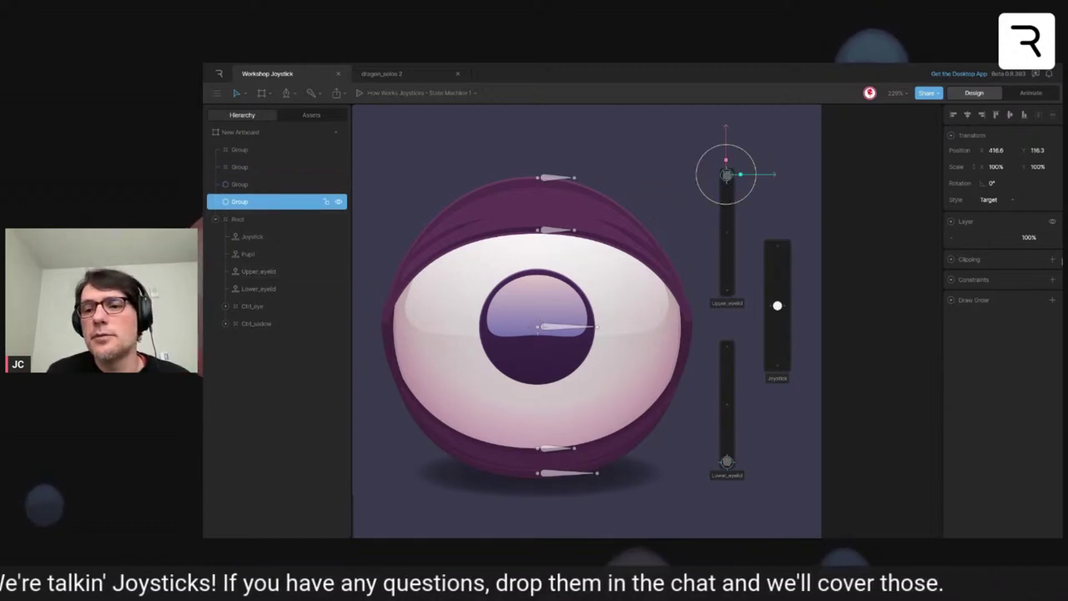
click(1053, 300)
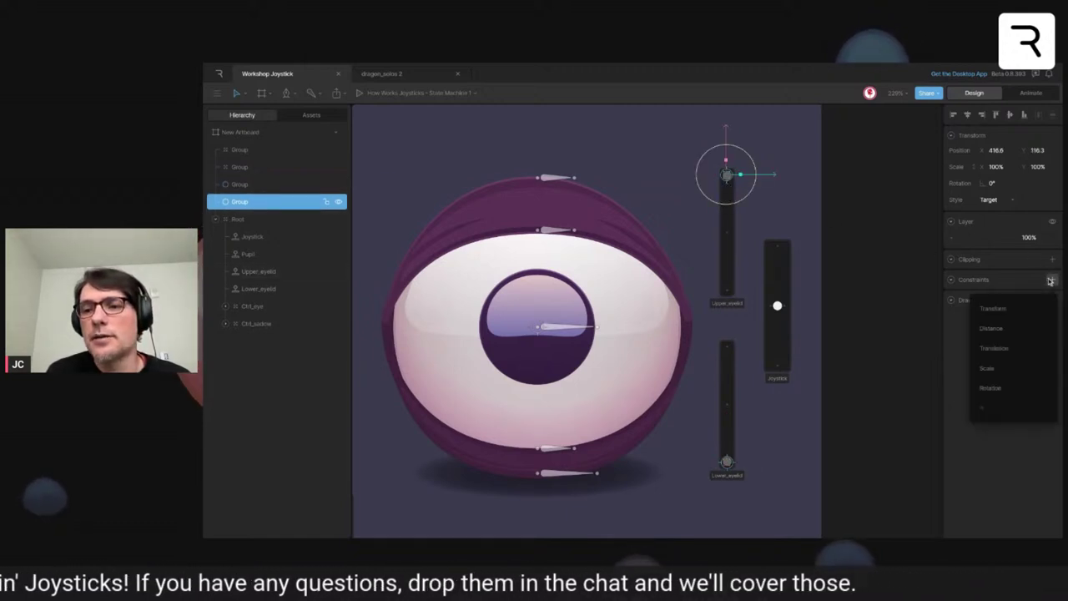
click(993, 349)
click(955, 296)
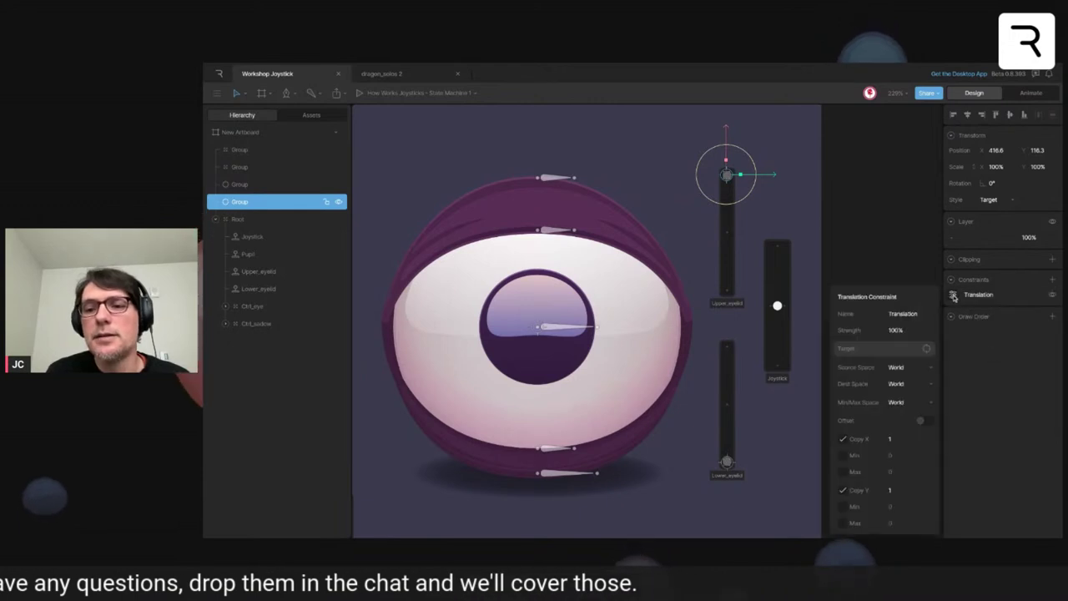
click(877, 350)
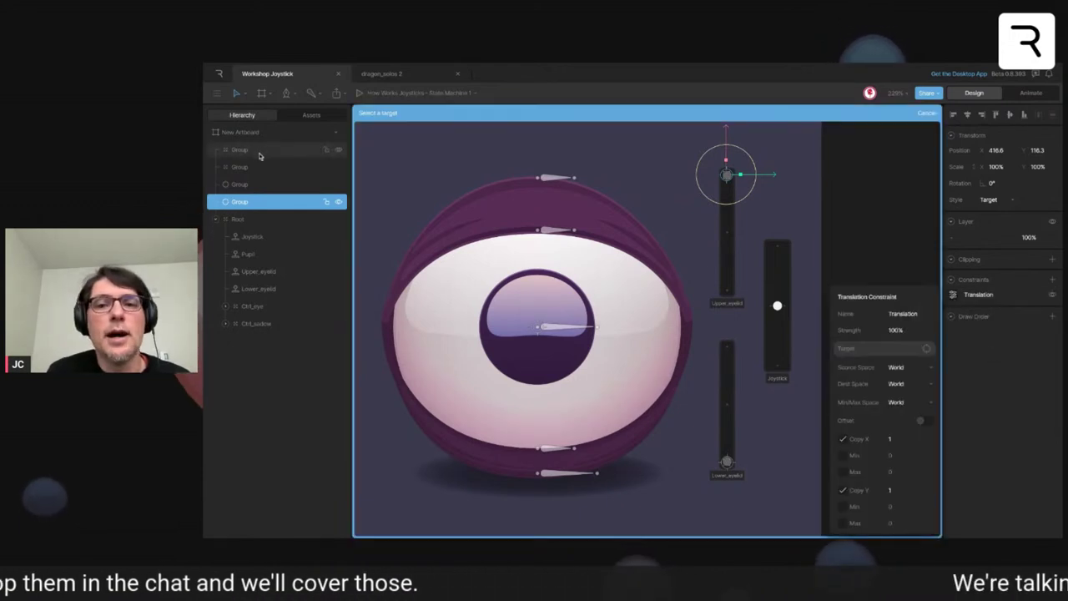
click(253, 171)
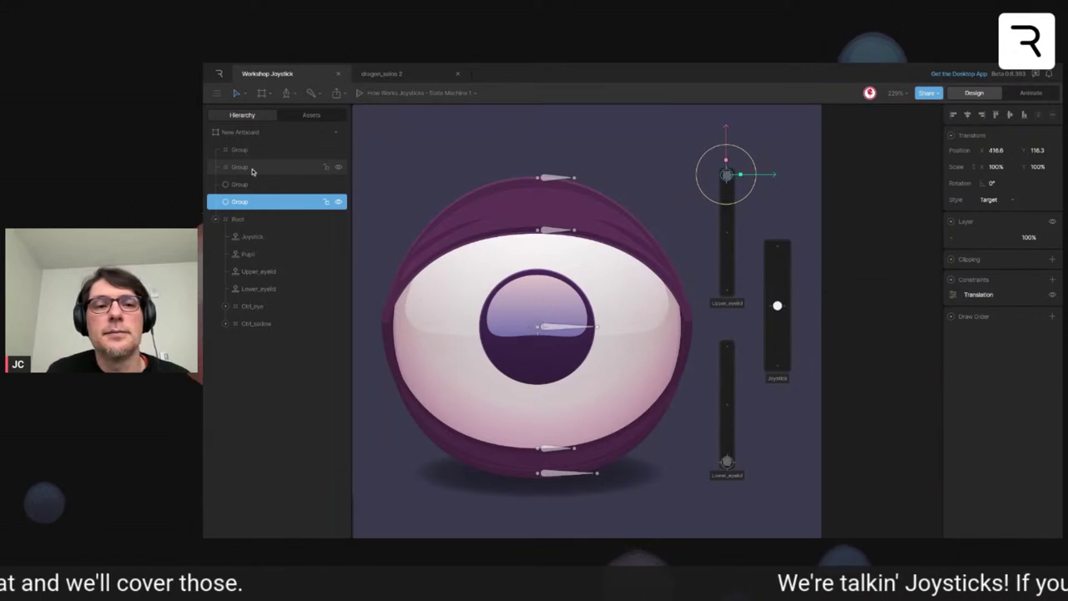
- Test the upper constraint by moving the upper regular group down its joystick and back to Y 116.3
click(253, 169)
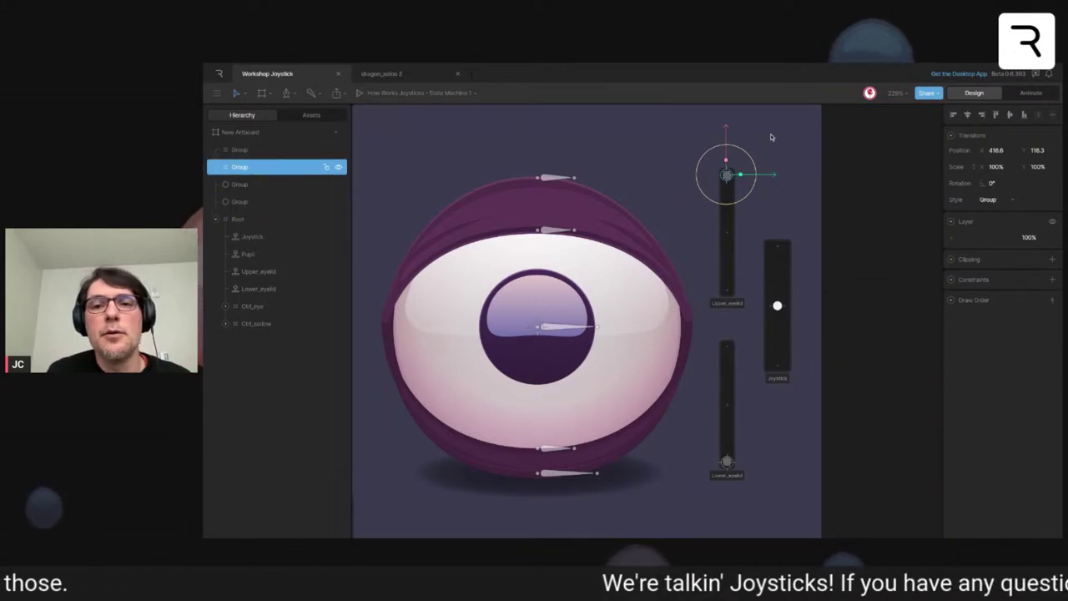
drag(726, 132, 726, 198)
drag(726, 241, 726, 175)
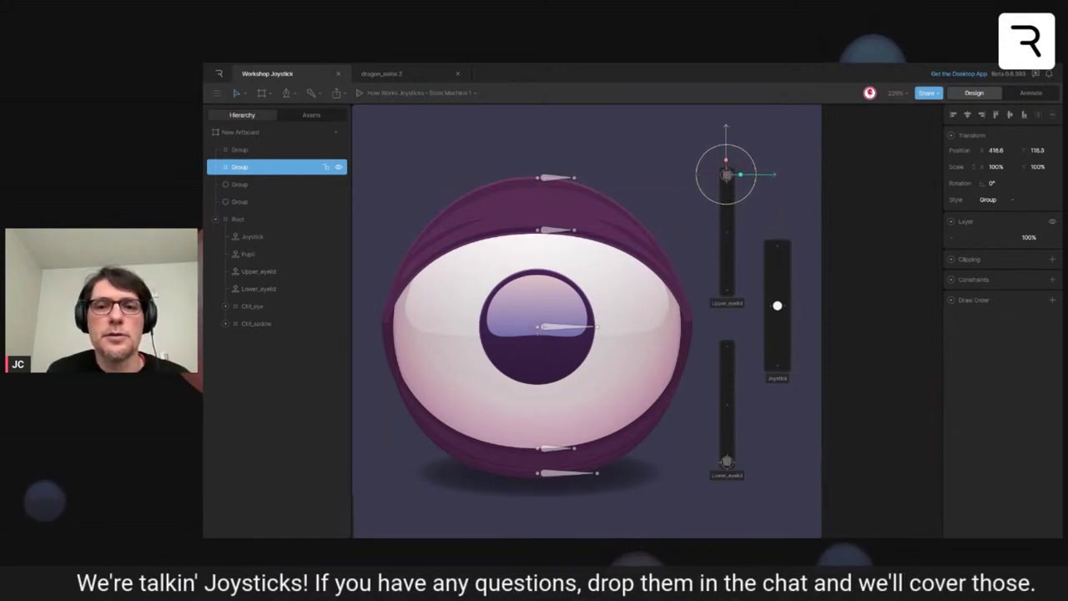
- Add a Translation constraint to the lower target group, targeting the regular group placed over it
click(730, 465)
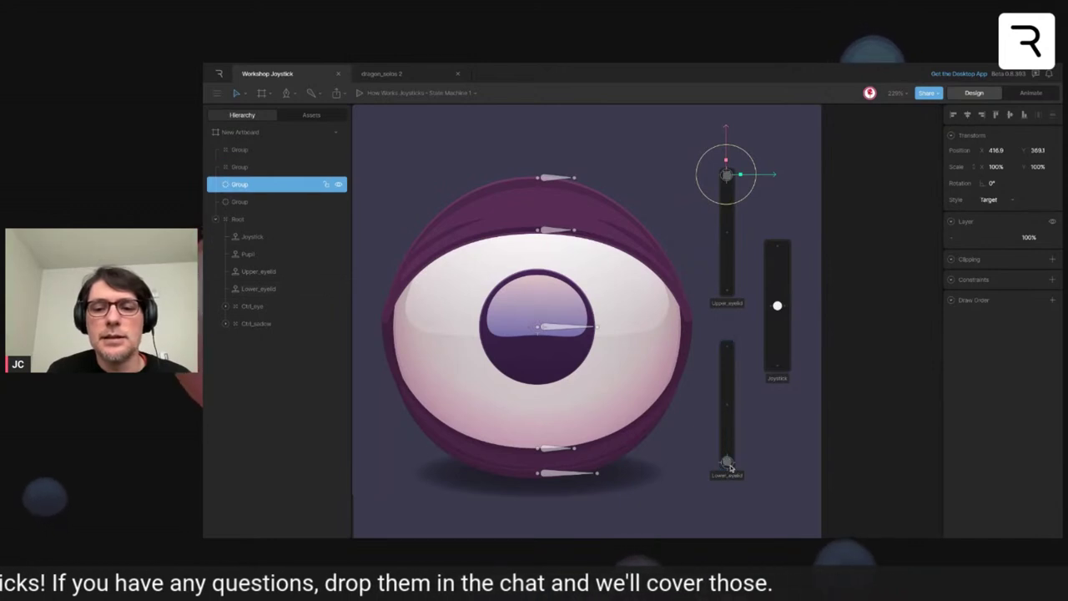
click(1051, 282)
click(996, 349)
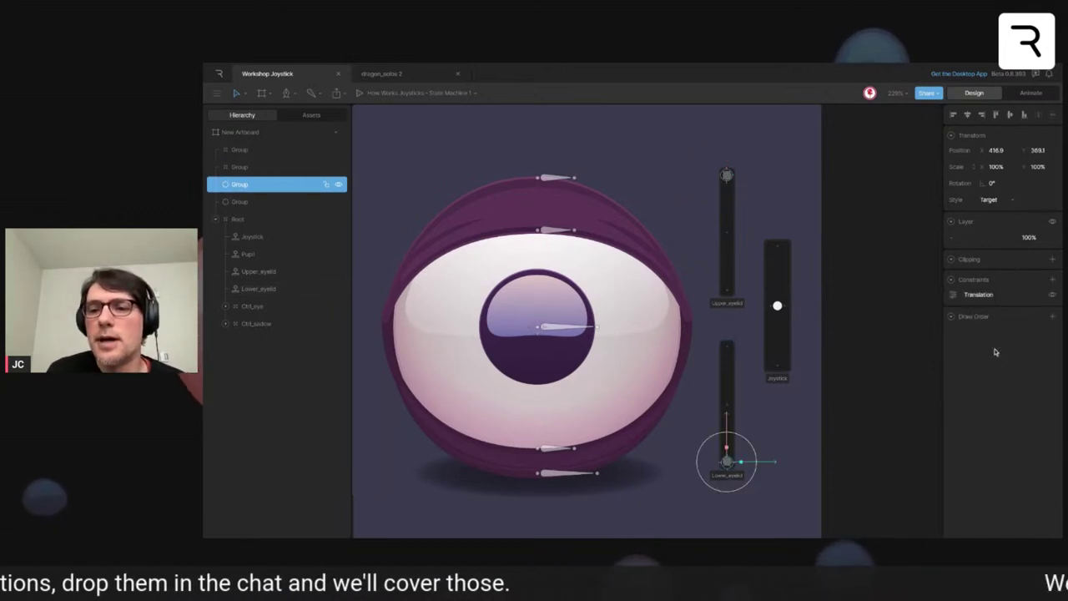
click(955, 299)
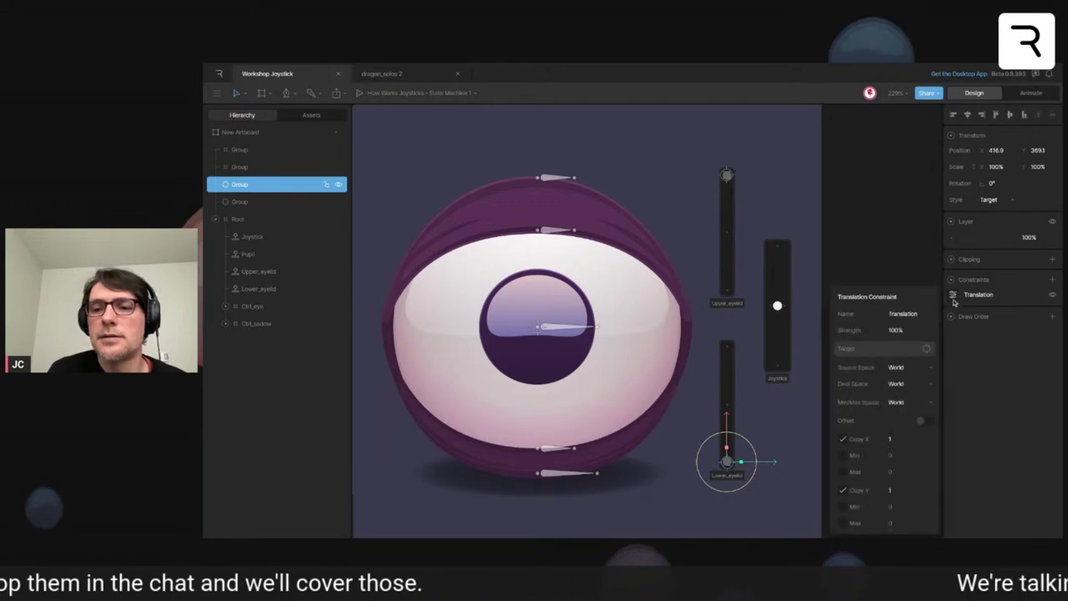
click(887, 353)
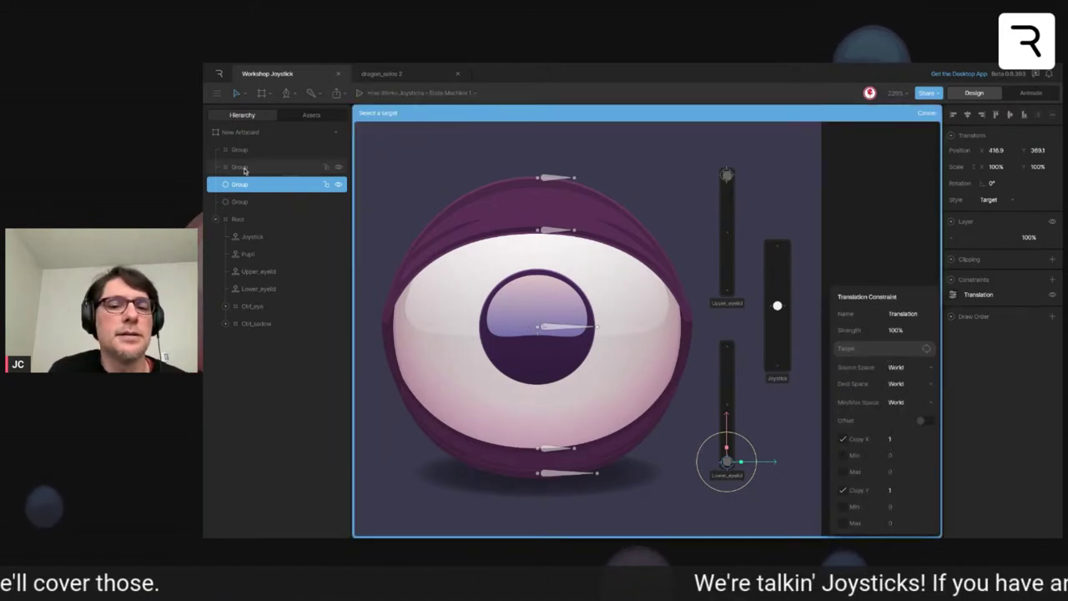
click(243, 152)
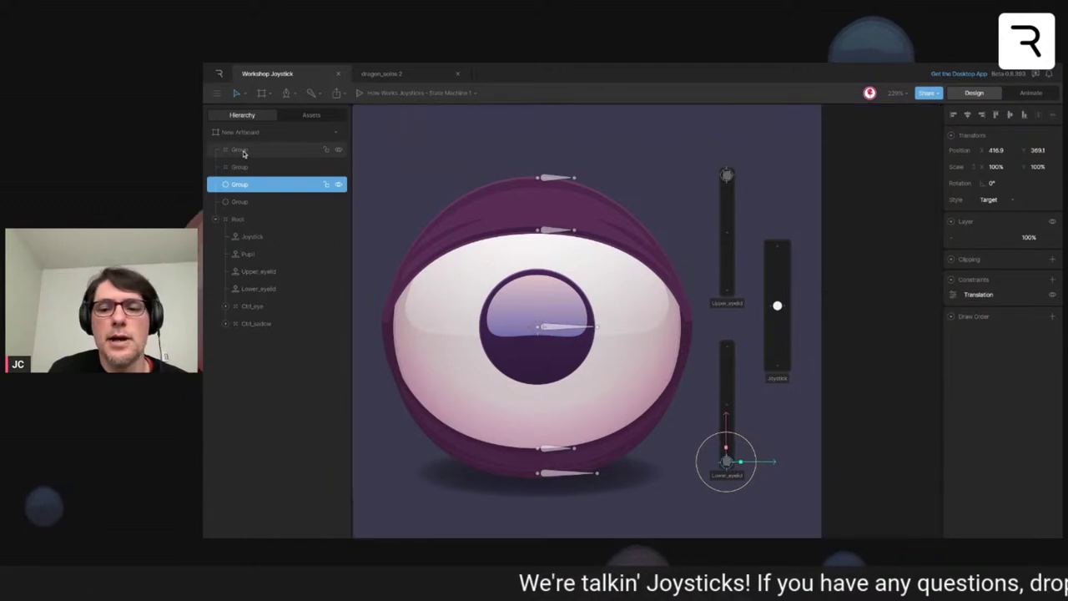
- Test the lower constraint by moving the lower regular group up to about Y 314.3, and undo the move
click(787, 407)
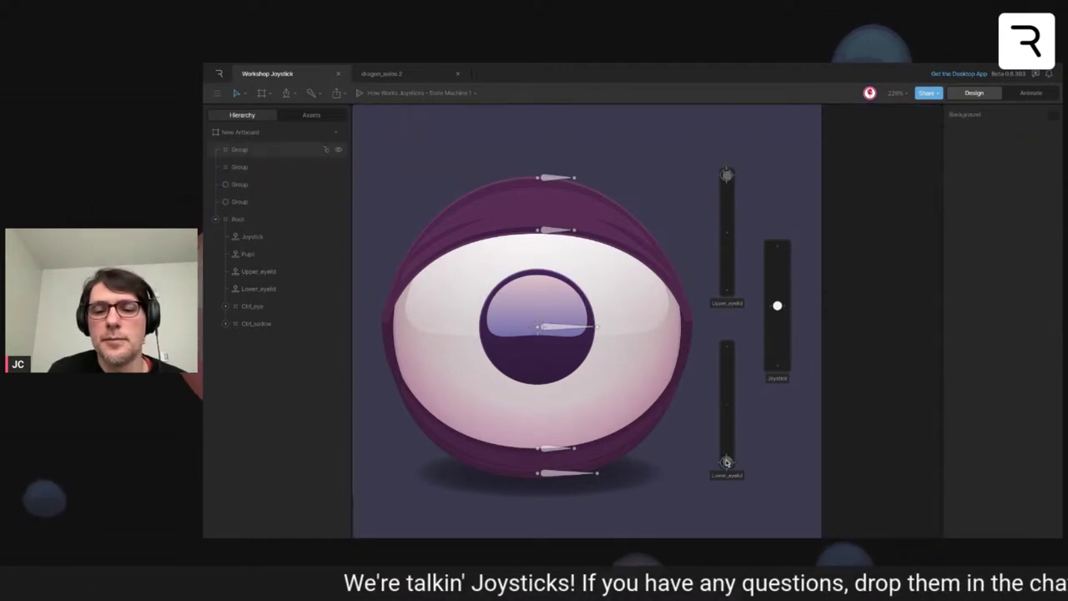
click(726, 461)
drag(727, 428, 727, 379)
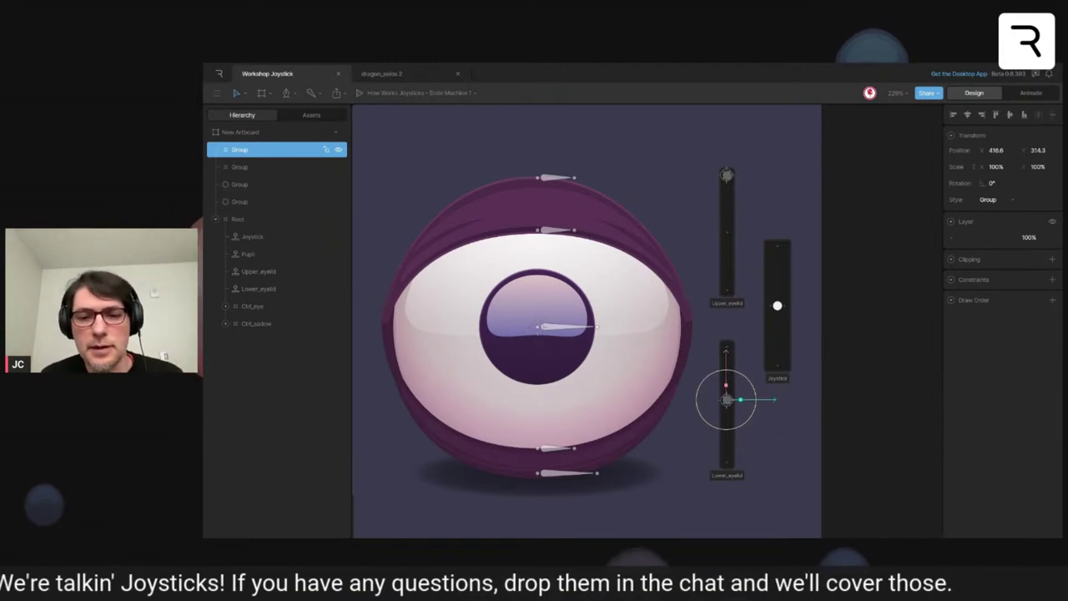
key(ctrl+z)
- Switch to animation mode, create a new timeline, and rename it Main Joystick
key(Tab)
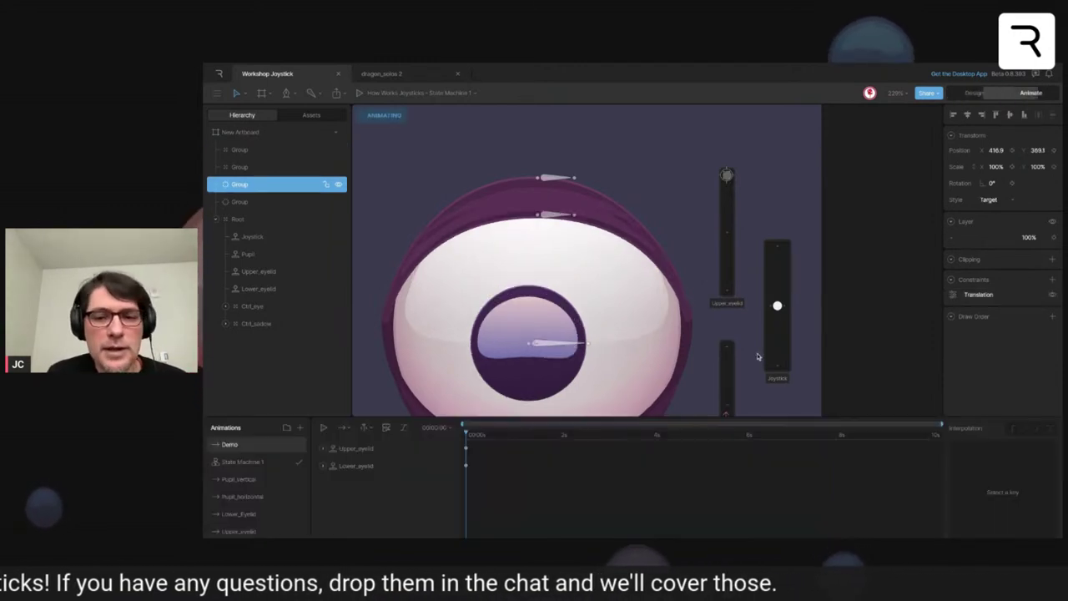
click(300, 427)
click(317, 454)
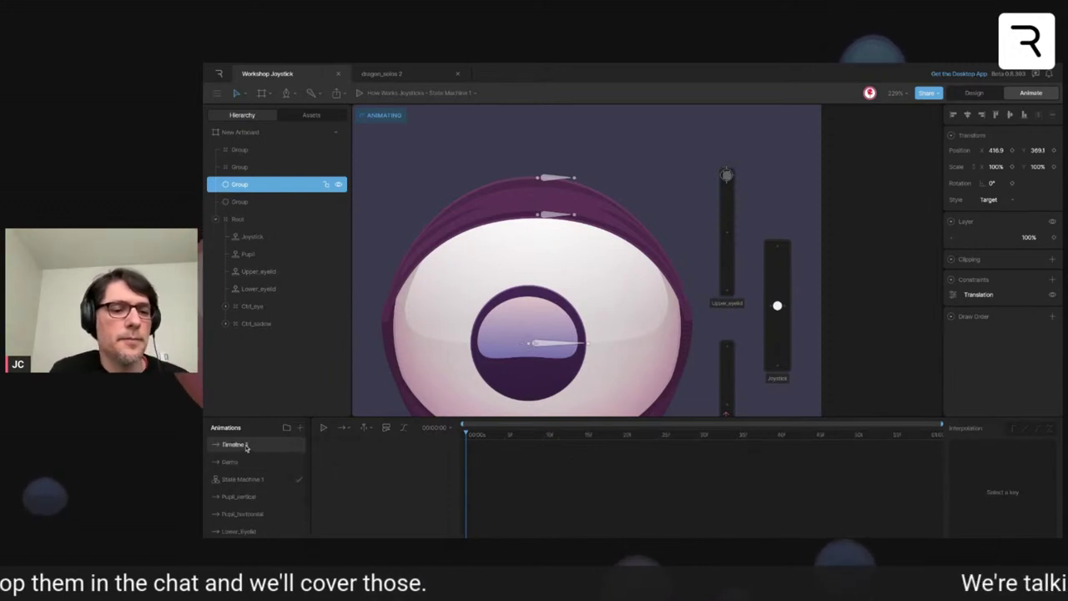
double_click(245, 447)
text(Main)
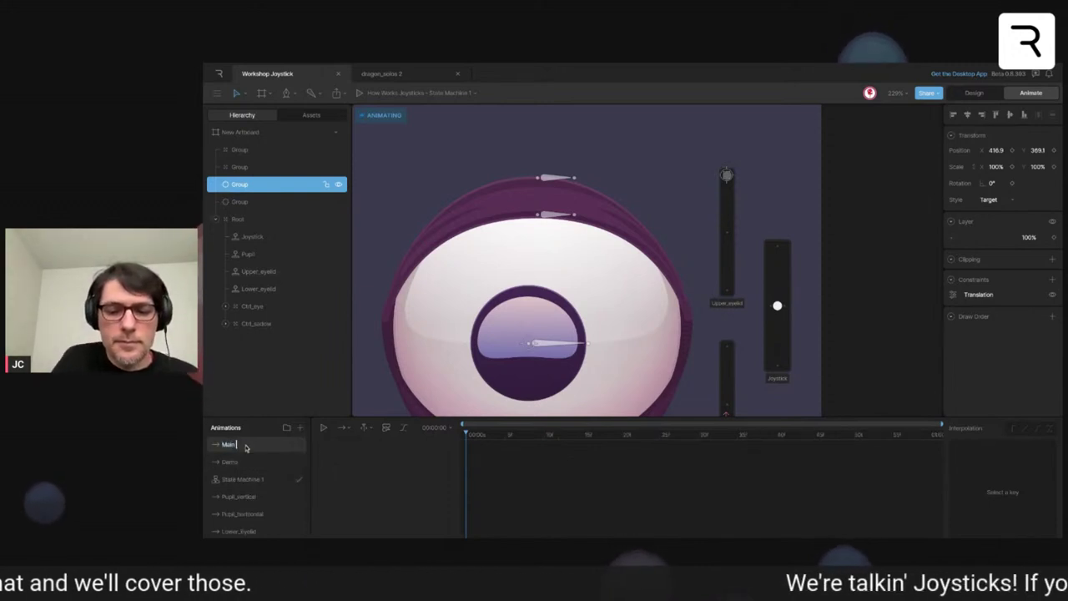
text( Joystick)
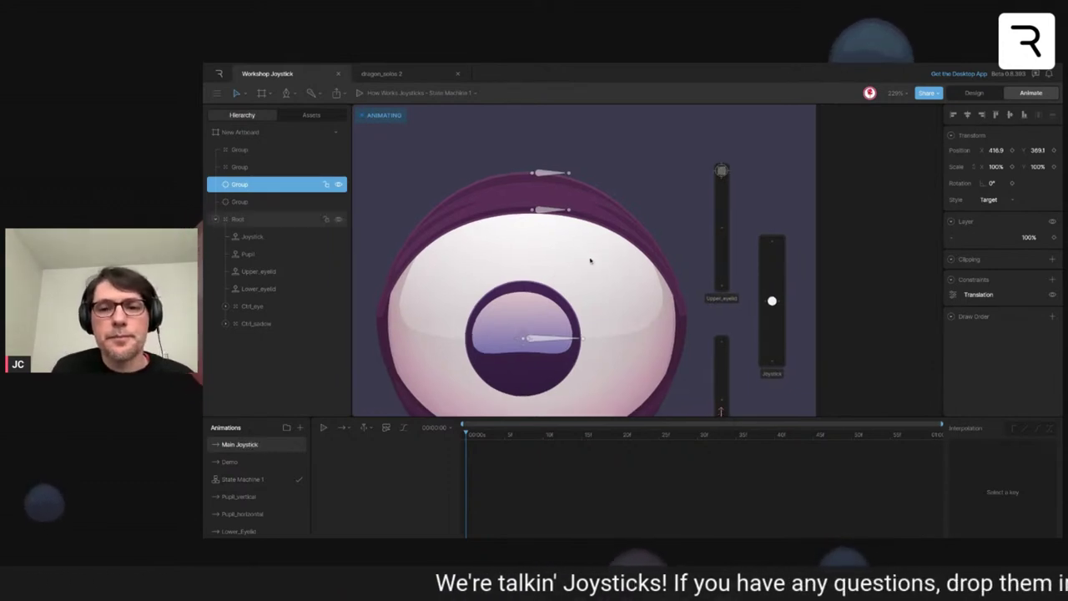
- Try raising the Joystick handle to Y -100% in the Main Joystick timeline, and undo the move
scroll(594, 259, down, 3)
scroll(594, 259, right, 2)
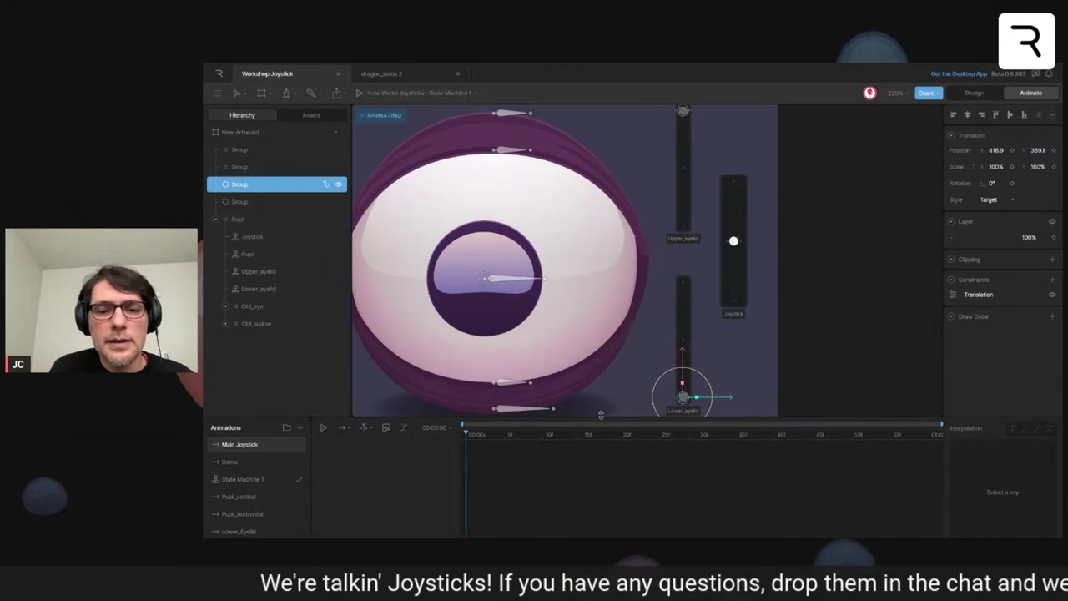
drag(601, 415, 602, 452)
scroll(618, 389, up, 2)
scroll(618, 389, right, 1)
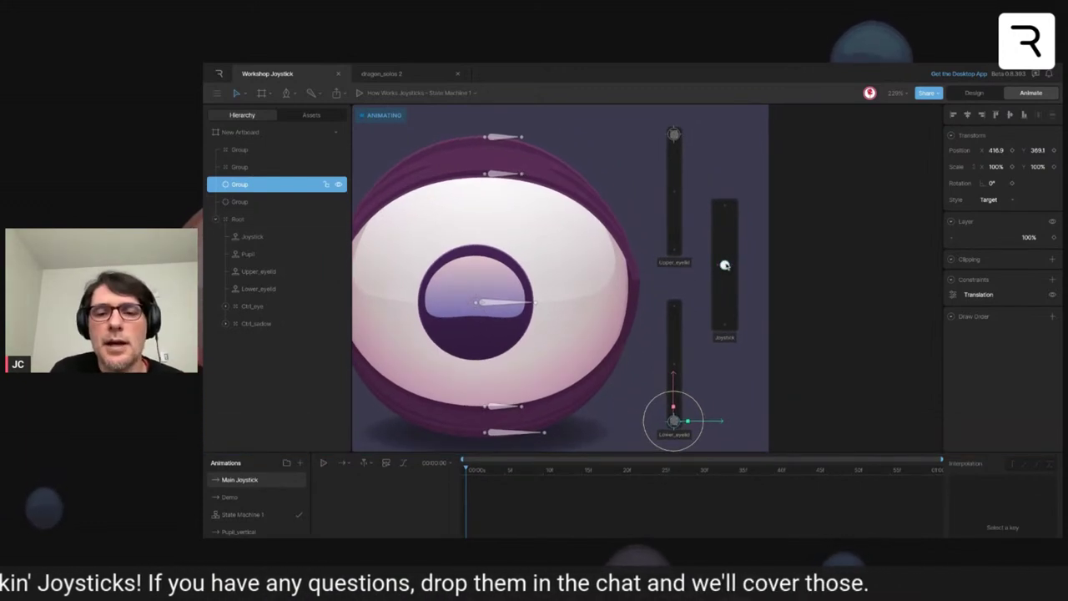
drag(725, 266, 726, 207)
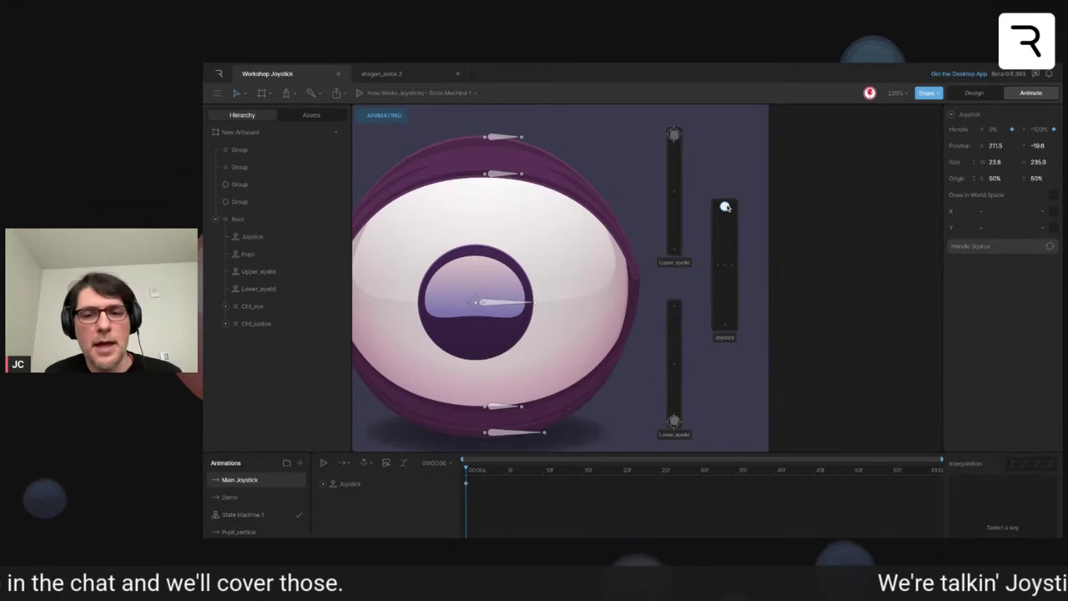
key(ctrl+z)
key(ctrl+z)
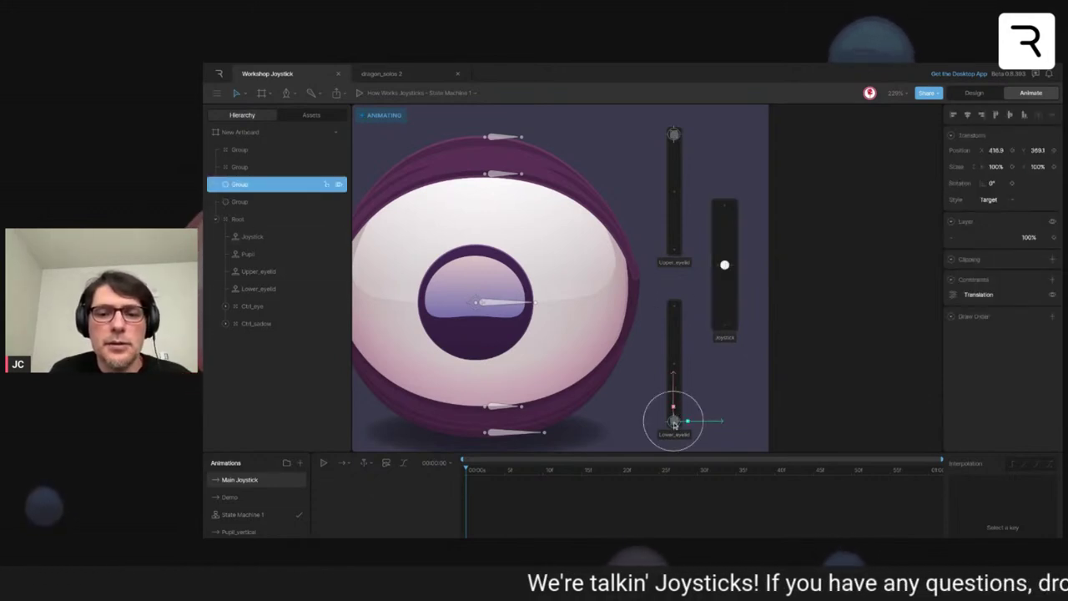
- At the start of the timeline, key the lower regular group at Y 369.1 and the upper regular group at Y 116.3
click(252, 170)
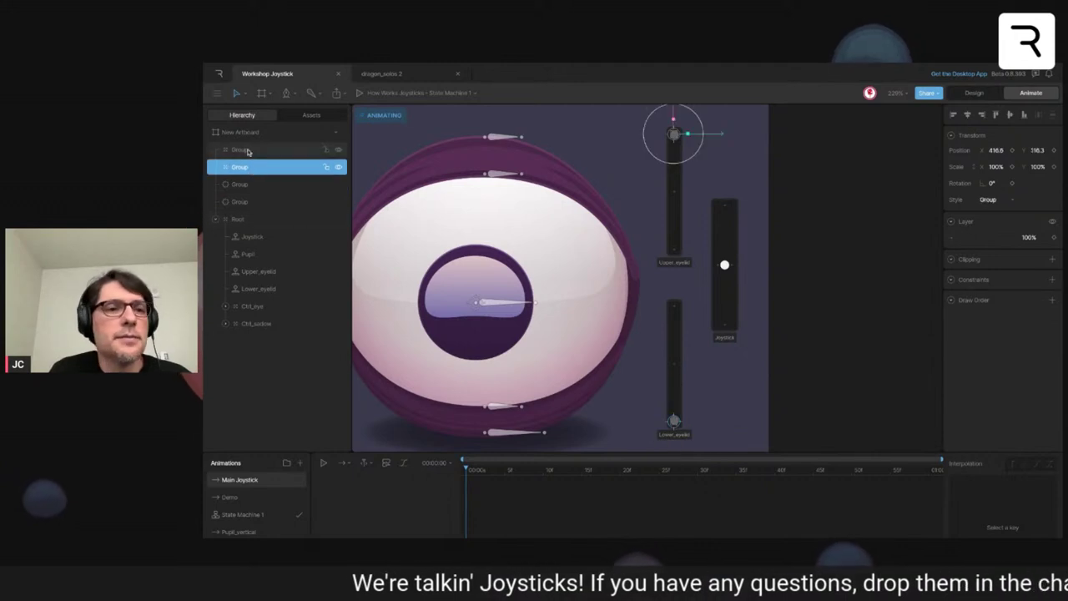
click(248, 151)
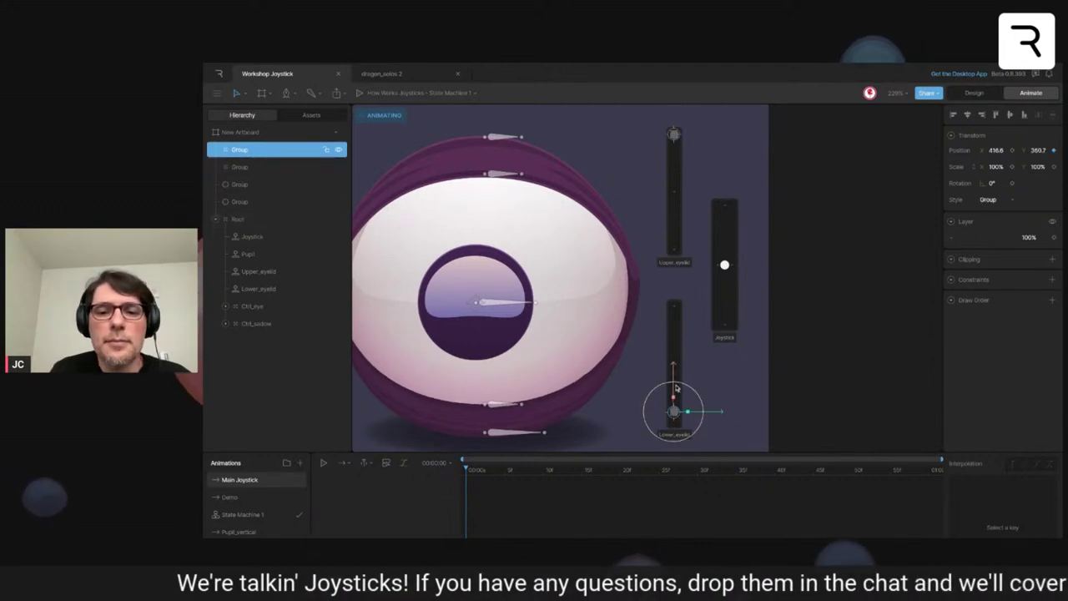
drag(676, 388, 677, 397)
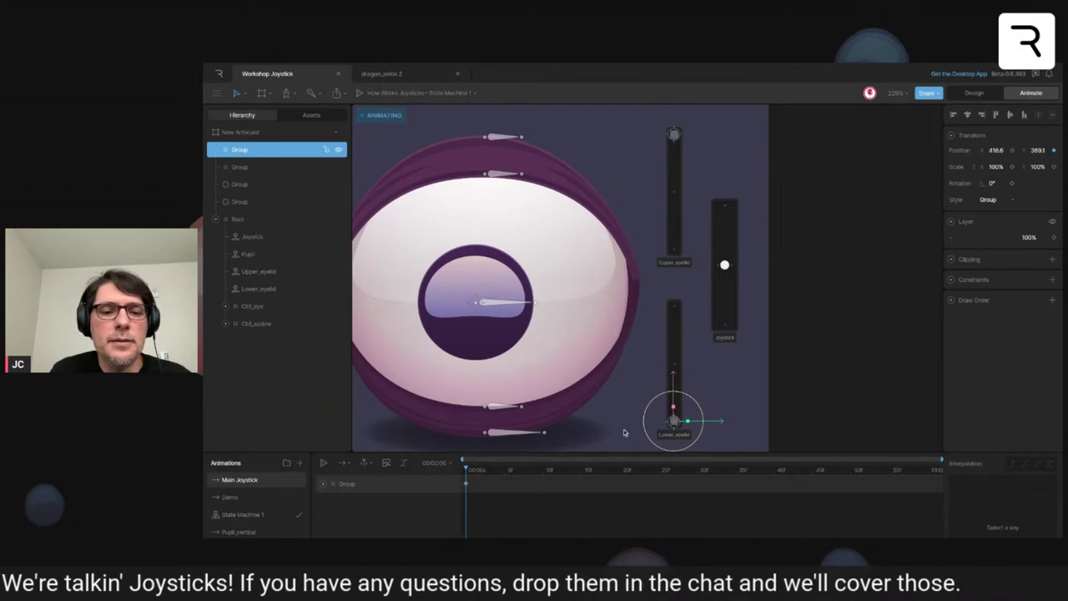
click(244, 168)
scroll(677, 158, up, 1)
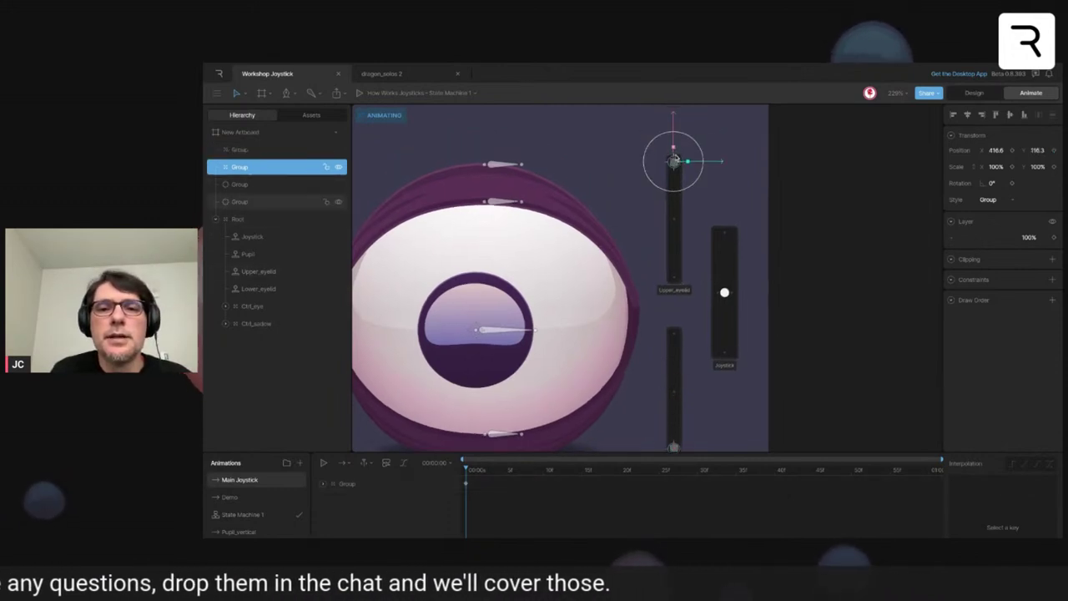
drag(675, 115, 675, 112)
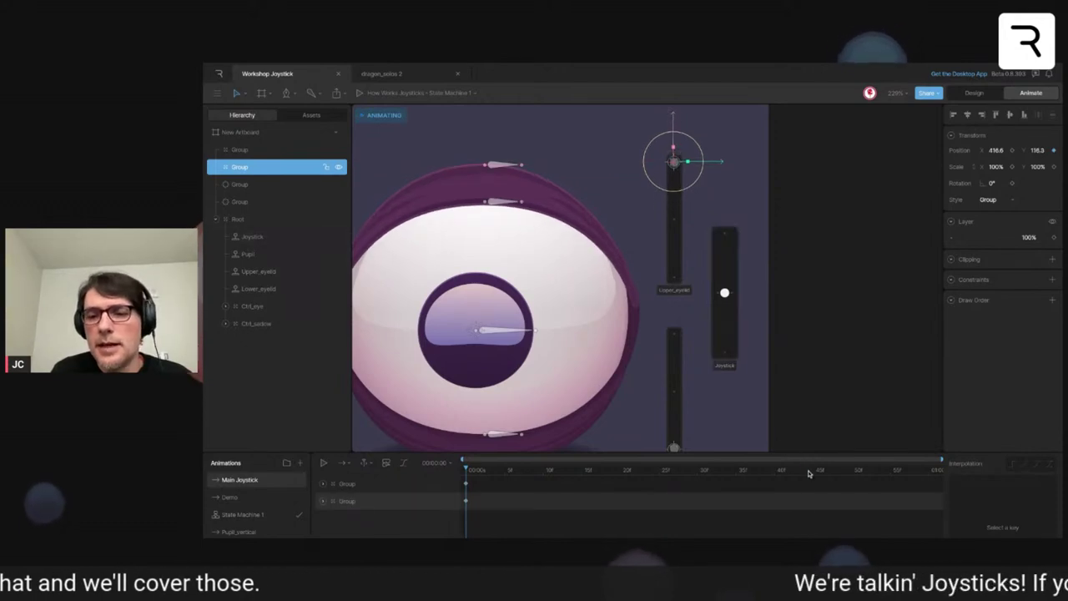
- At 00:01:00, key the upper regular group at Y 220, at the lower end of the Upper_eyelid joystick
drag(809, 472, 930, 471)
drag(673, 118, 674, 227)
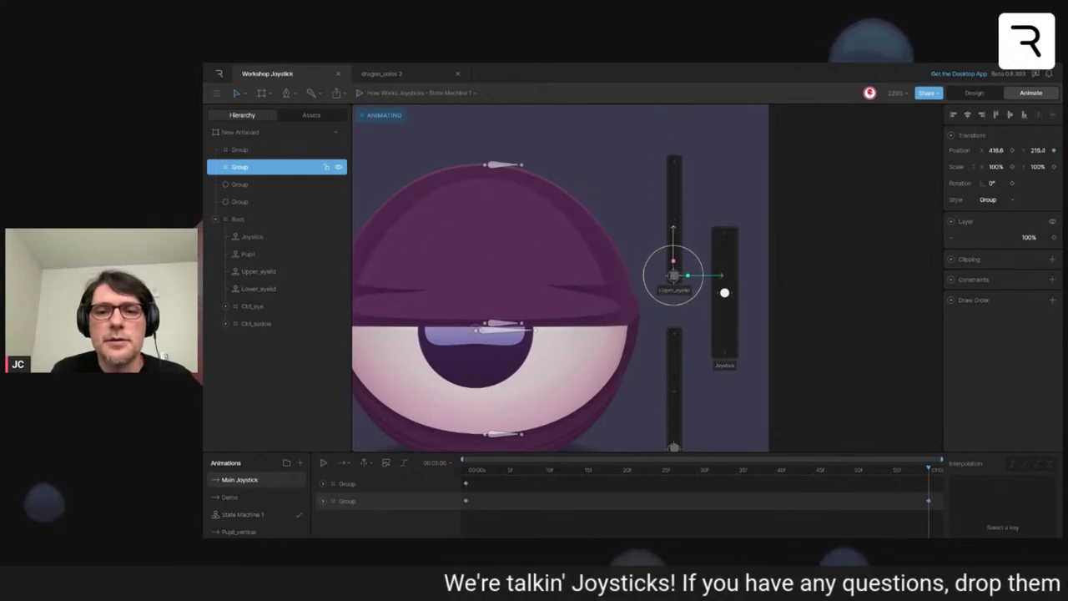
click(674, 274)
scroll(670, 325, down, 2)
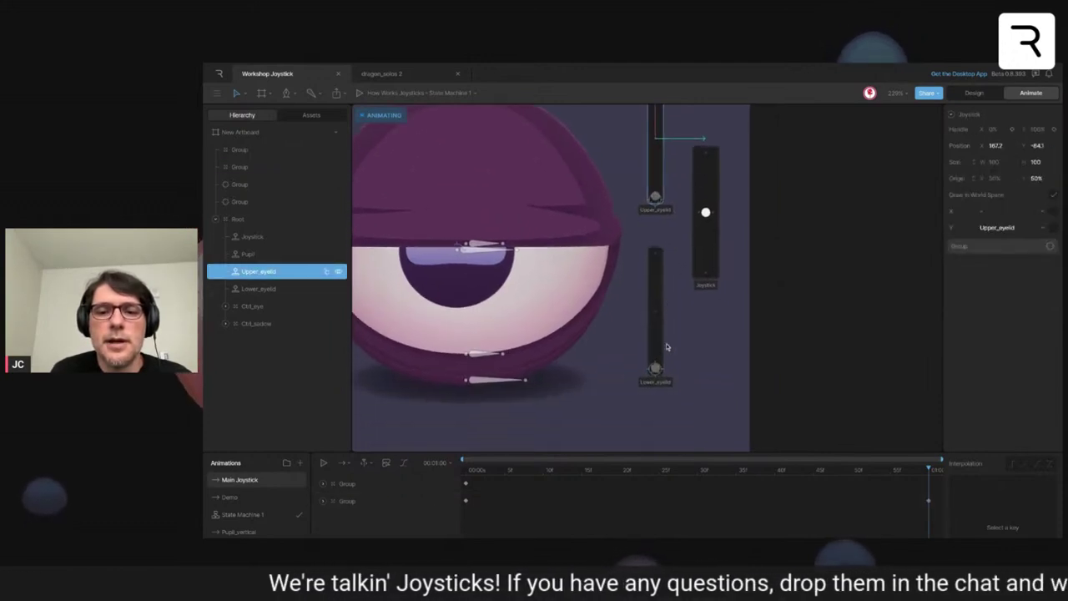
click(290, 183)
click(278, 169)
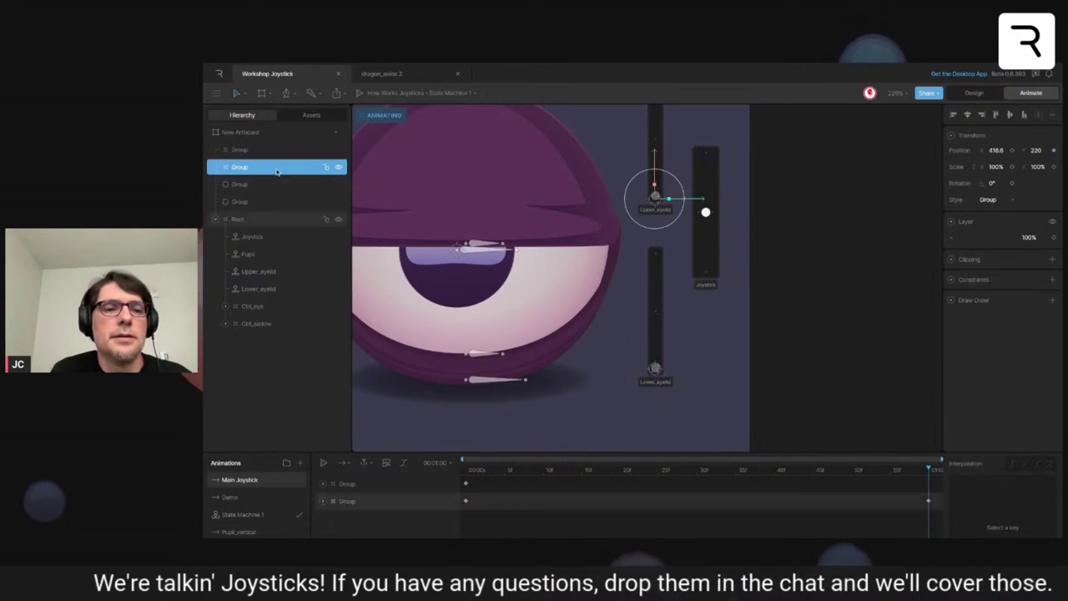
- At 00:01:00, key the lower regular group at about Y 269.4, and scrub back to the start to check the motion
click(274, 155)
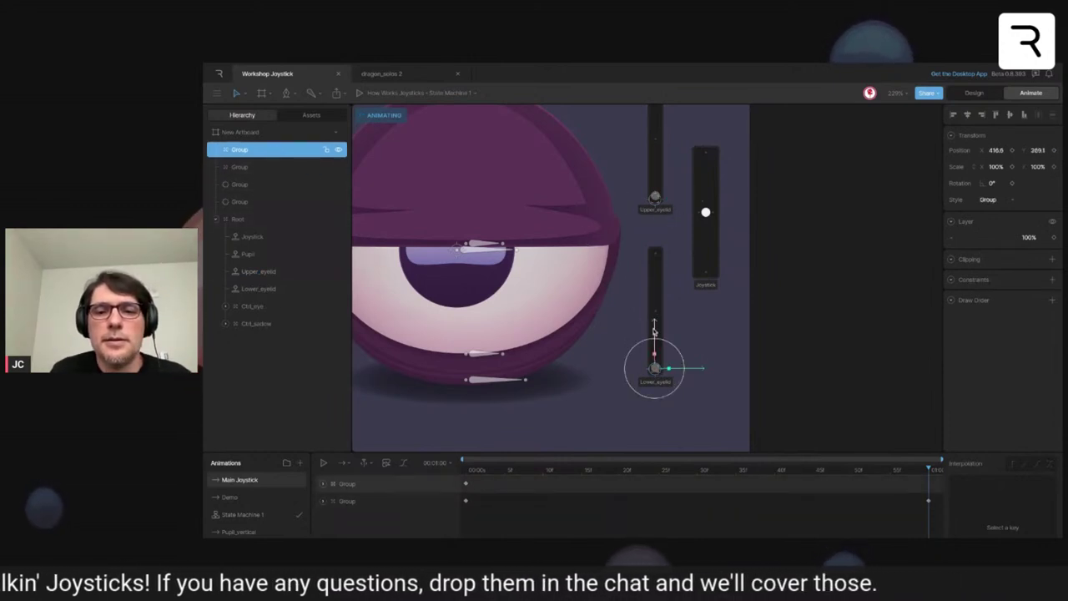
drag(654, 367, 656, 254)
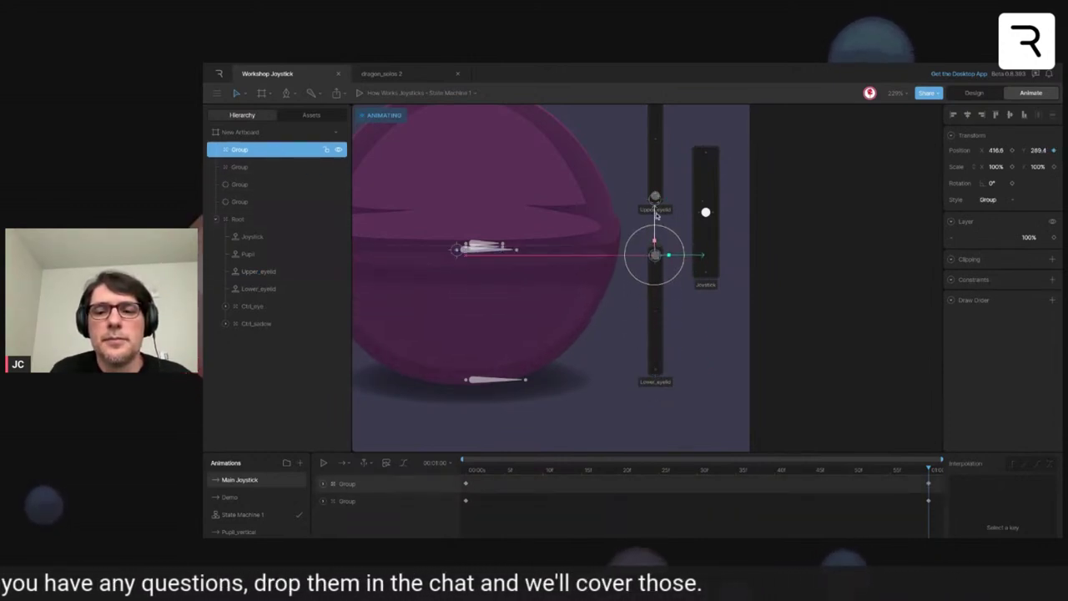
drag(854, 472, 462, 473)
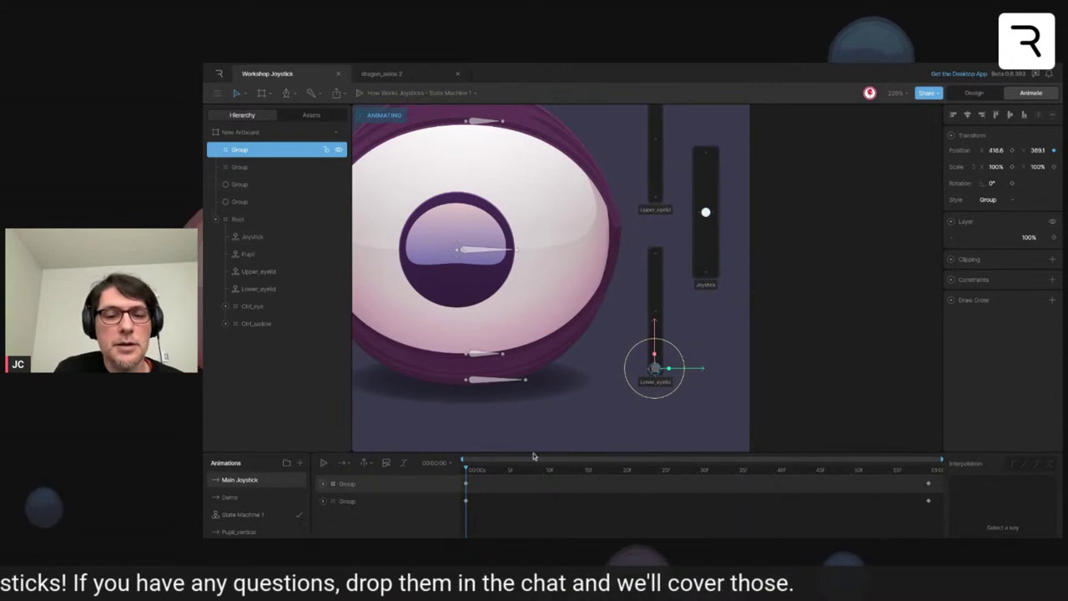
- At the start of the timeline, key the Strength of the lower target group's Translation constraint at 0%
click(257, 203)
click(256, 187)
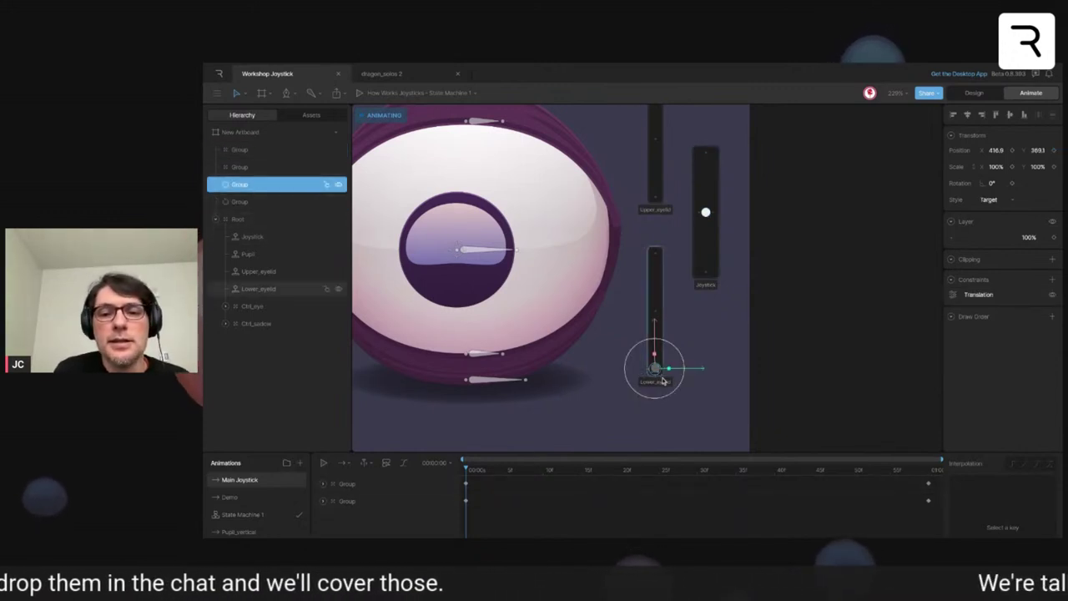
click(953, 294)
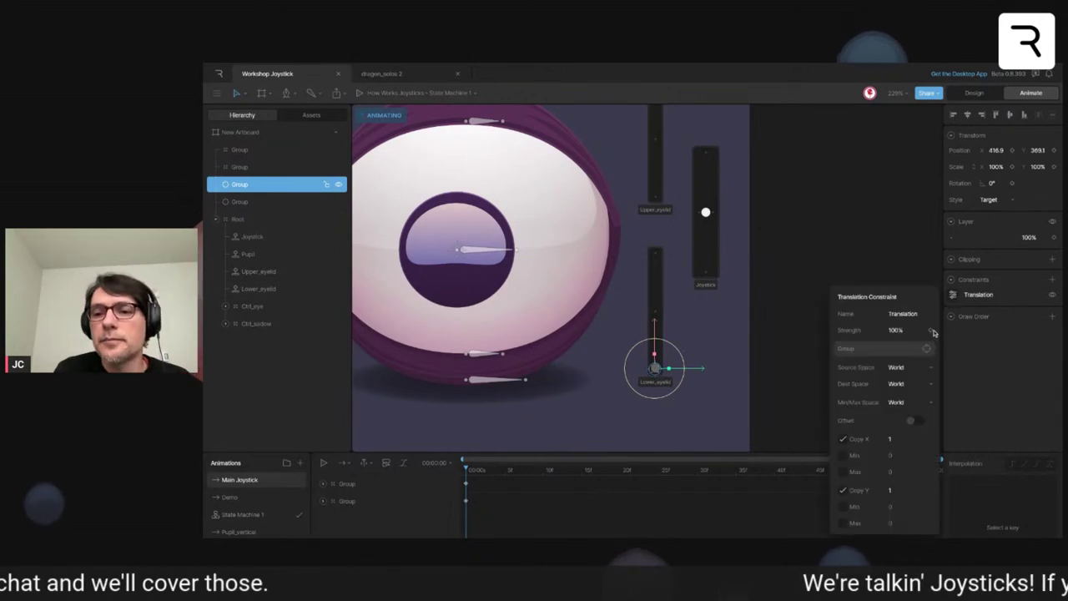
click(907, 330)
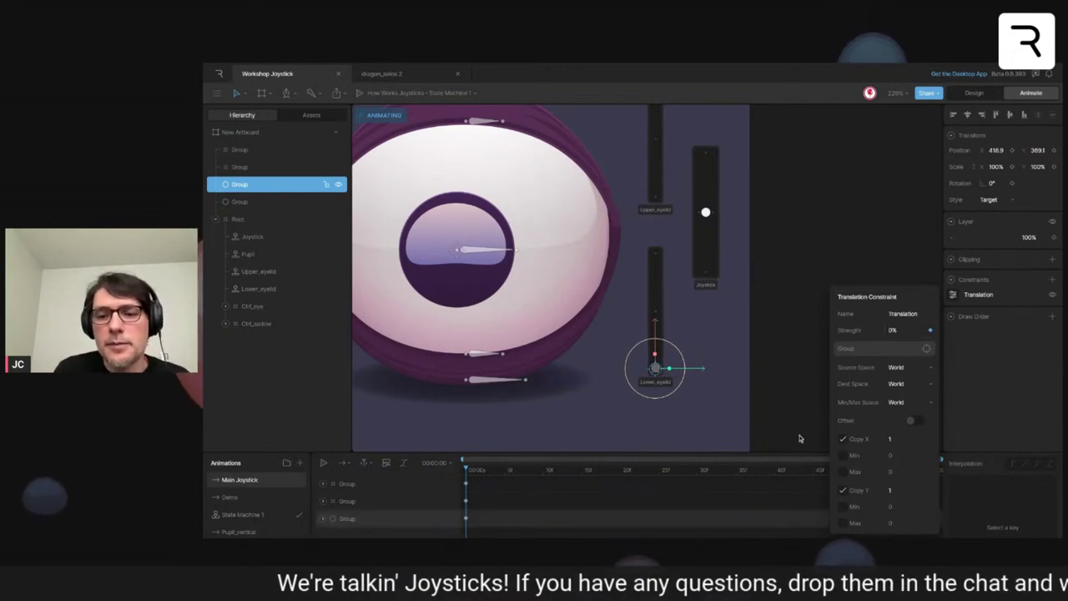
- At 00:01:00, key the Strength of the lower target group's Translation constraint at 100%
drag(797, 472, 967, 469)
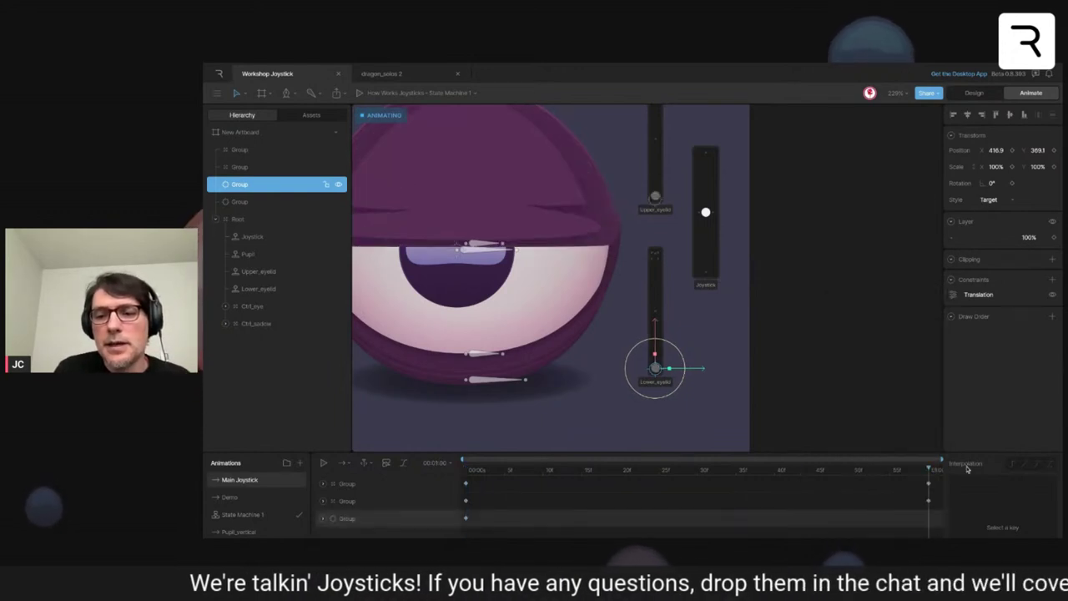
click(952, 295)
click(891, 329)
text(100)
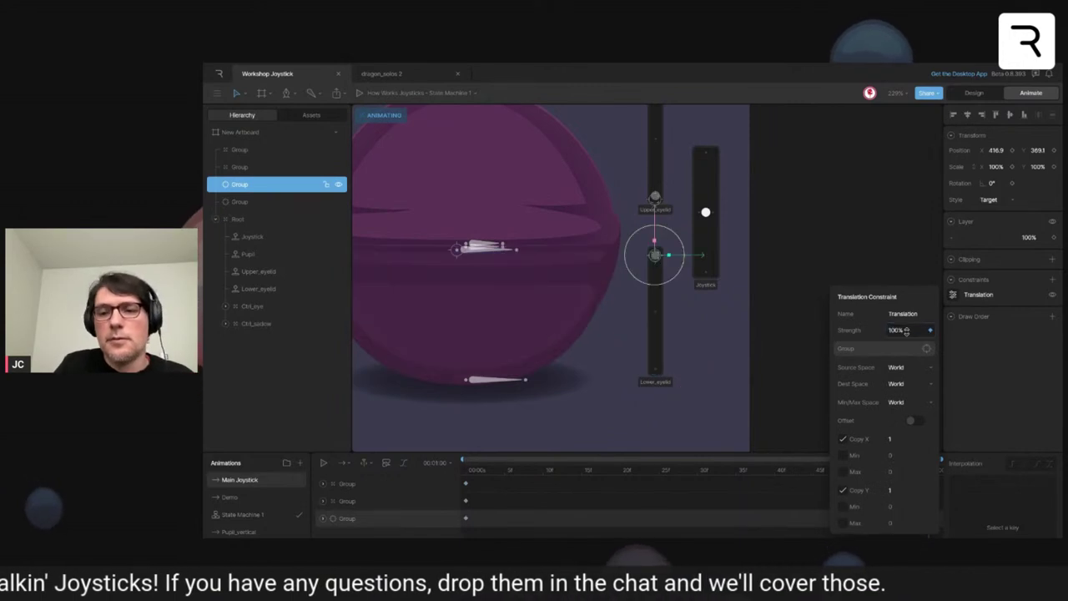
key(Return)
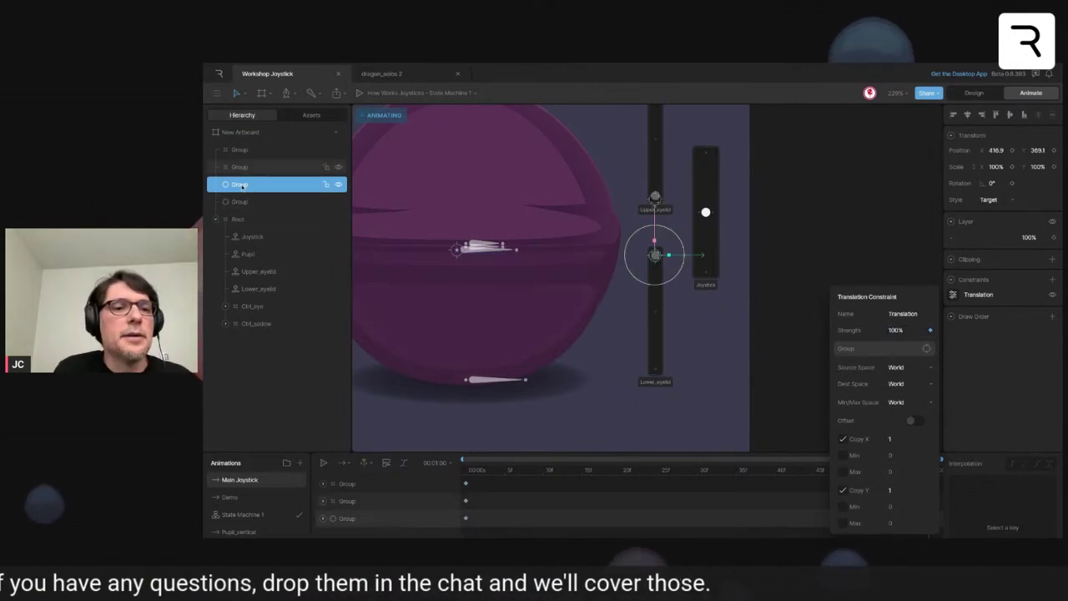
- At the start of the timeline, key the Strength of the upper target group's Translation constraint at 0%
click(243, 202)
drag(498, 472, 413, 474)
click(977, 294)
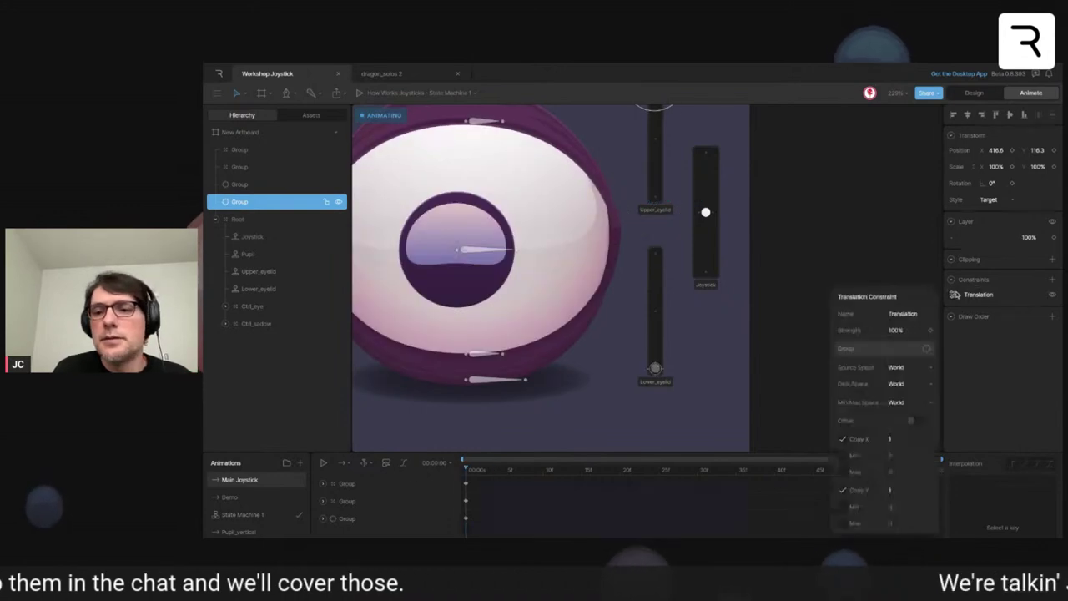
click(905, 330)
text(0)
key(Return)
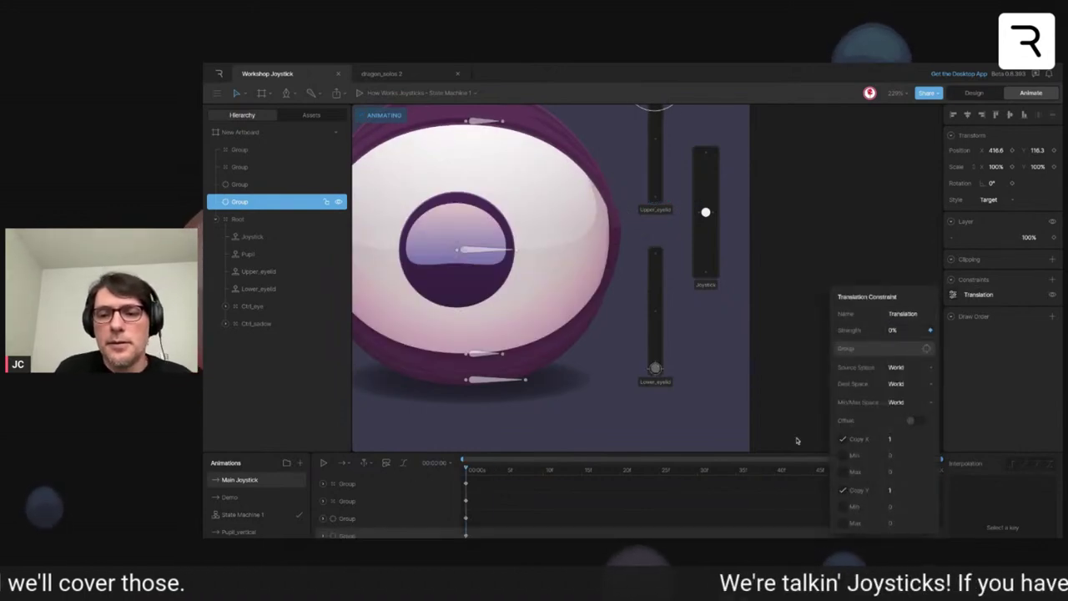
- At 00:01:00, key the Strength of the upper target group's Translation constraint at 100%, and deselect the group
drag(778, 470, 932, 470)
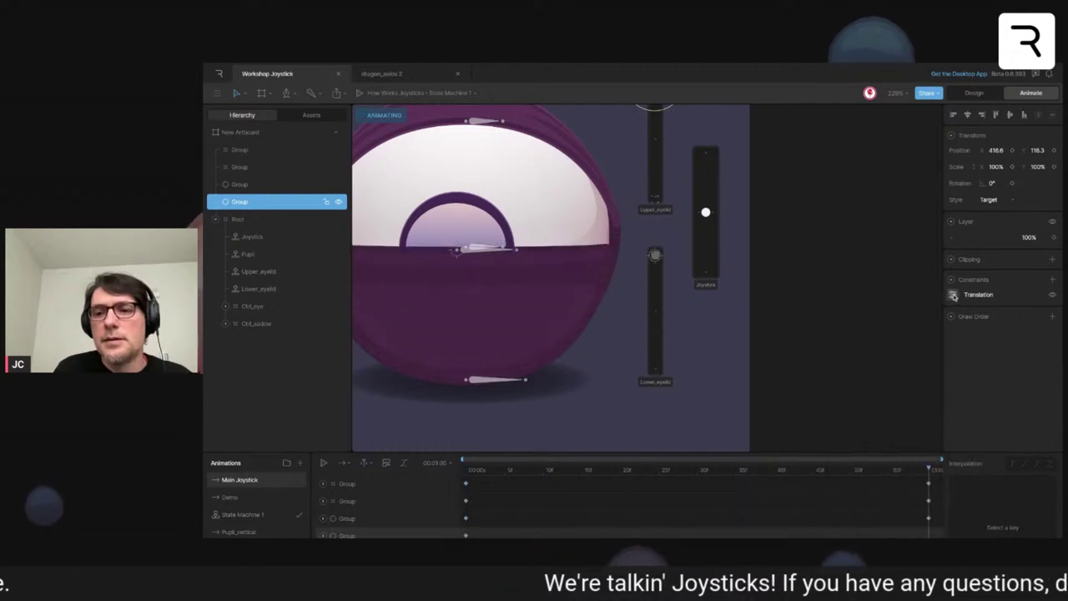
click(953, 295)
click(902, 330)
text(1:0)
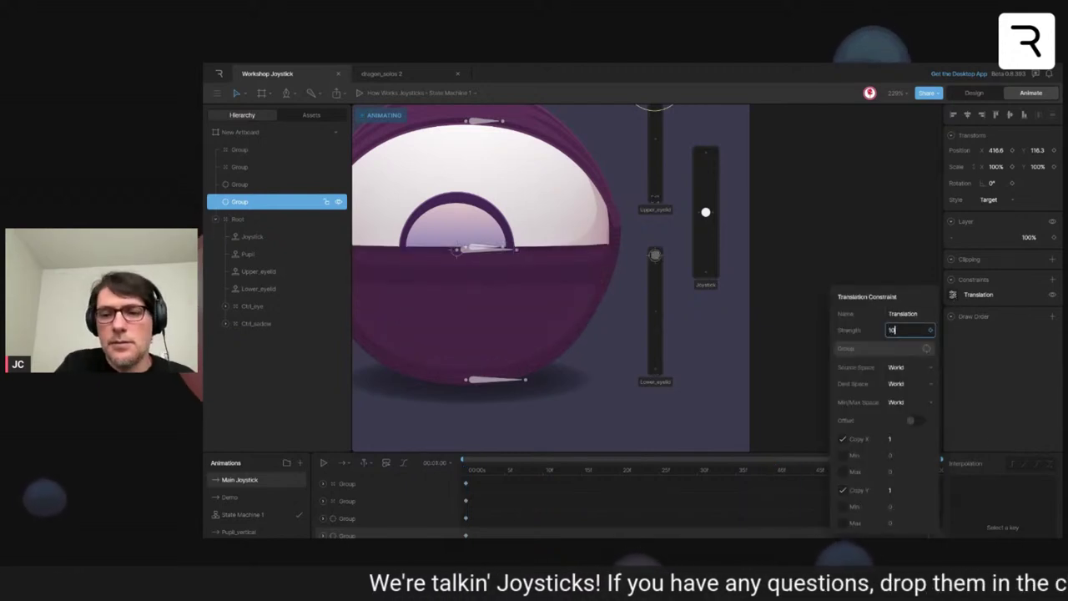
text(0)
key(Return)
click(716, 358)
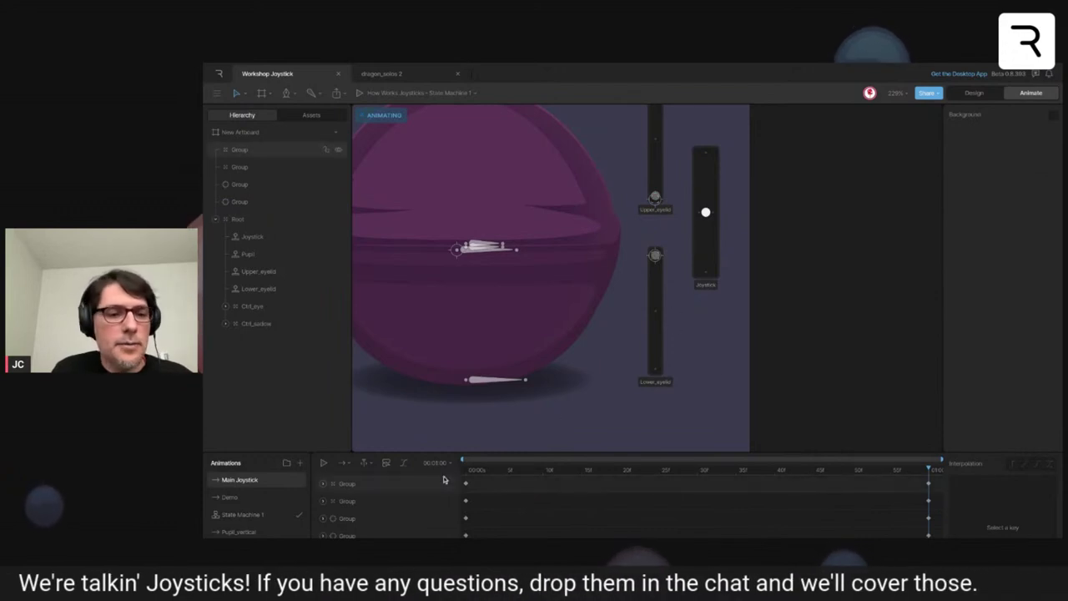
- Move the Demo timeline above Main Joystick, and delete its Upper_eyelid and Lower_eyelid keys
click(239, 499)
drag(234, 498, 238, 475)
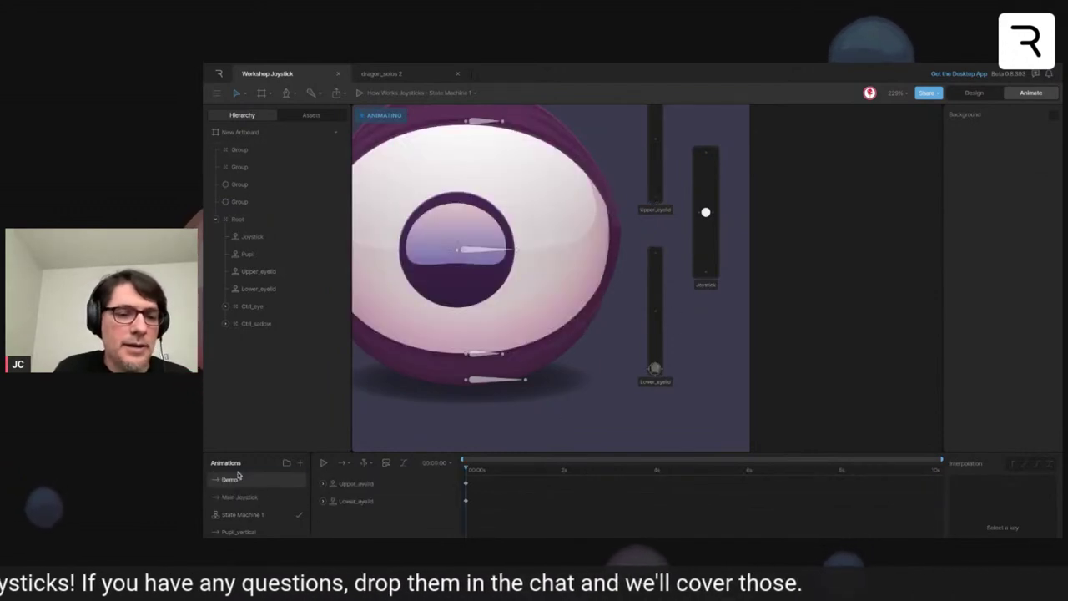
scroll(570, 372, down, 3)
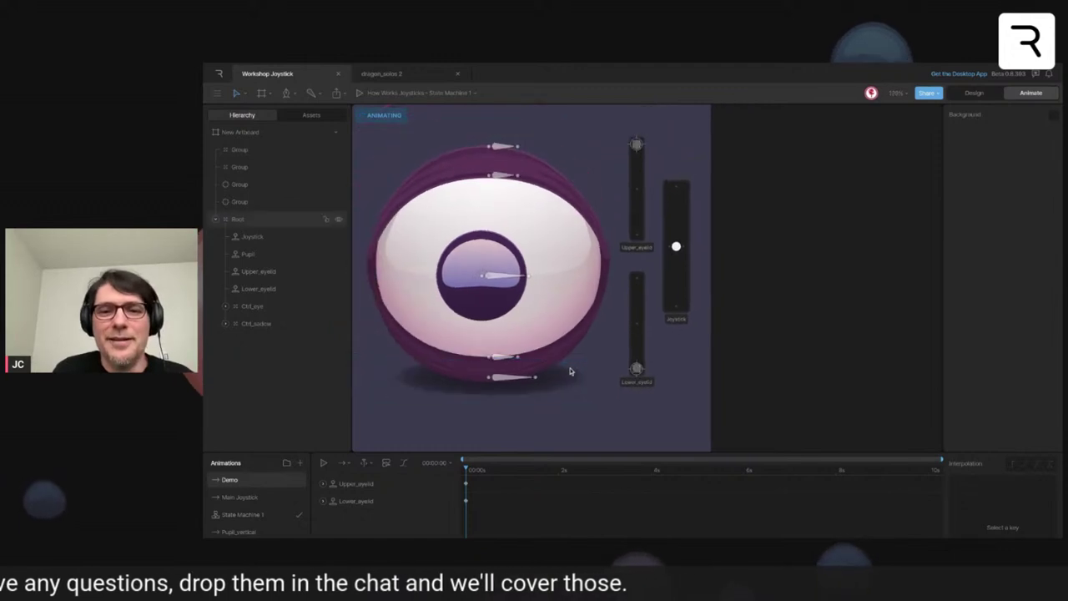
drag(548, 382, 616, 368)
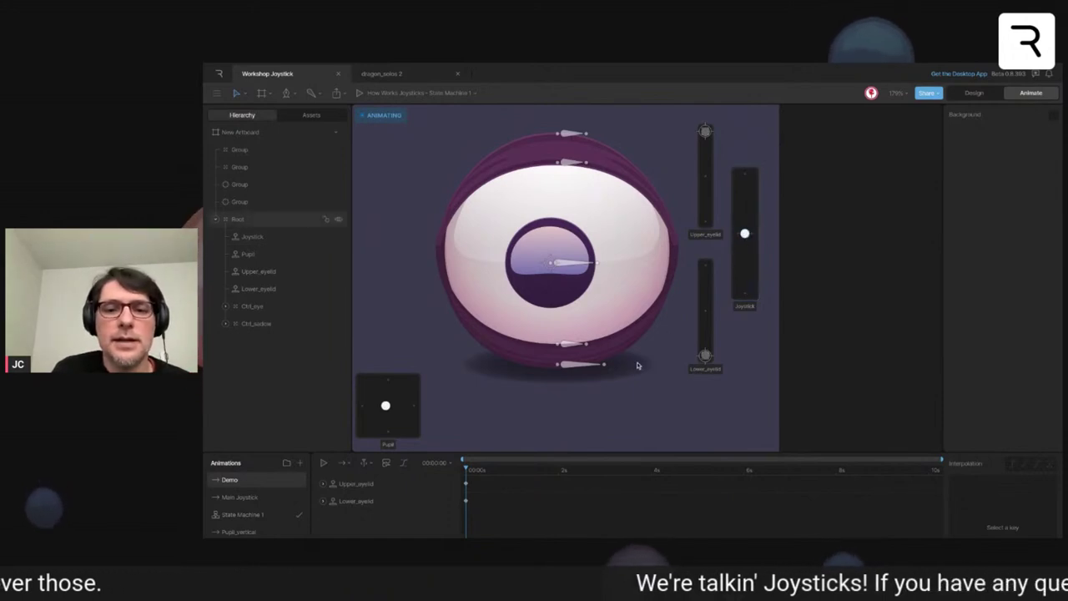
scroll(637, 365, left, 2)
scroll(637, 365, down, 1)
drag(478, 481, 463, 508)
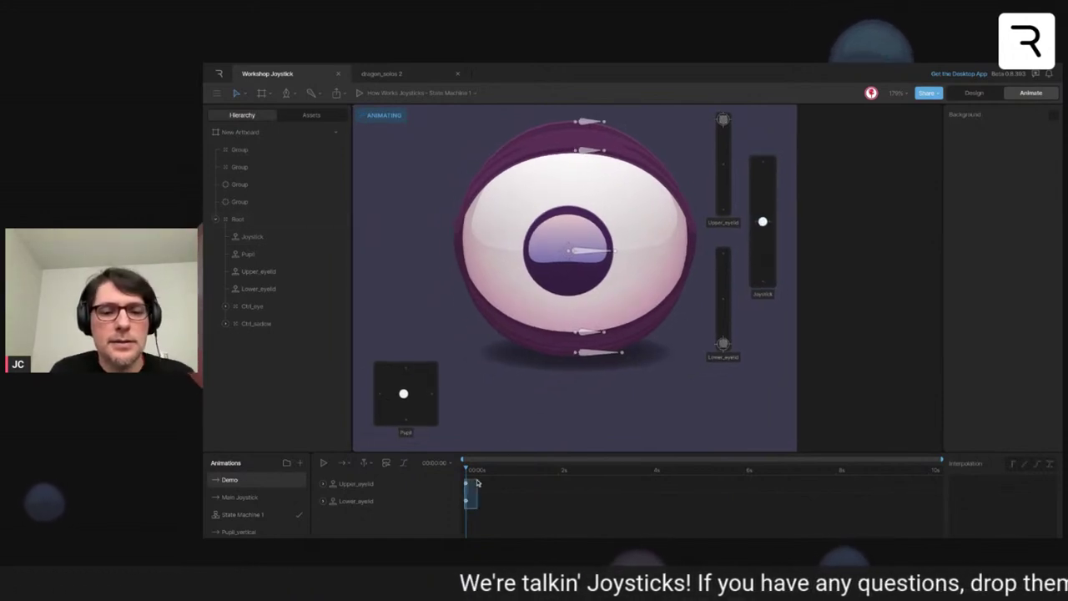
key(Delete)
scroll(704, 364, up, 1)
scroll(704, 365, up, 2)
scroll(704, 364, right, 1)
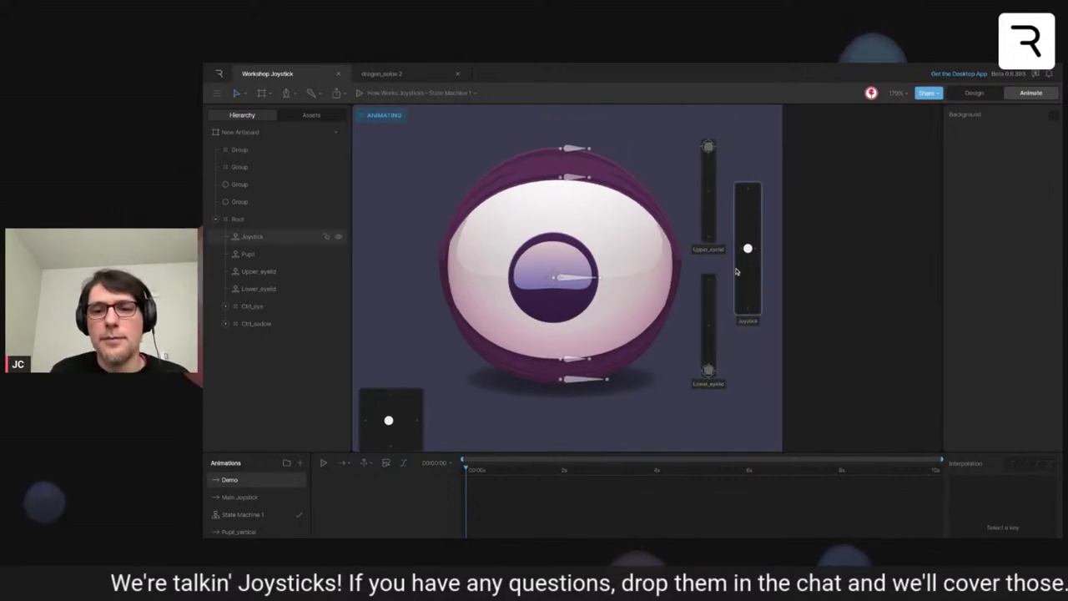
- Assign the Main Joystick timeline to the Y axis of the Joystick, and deselect it
click(743, 272)
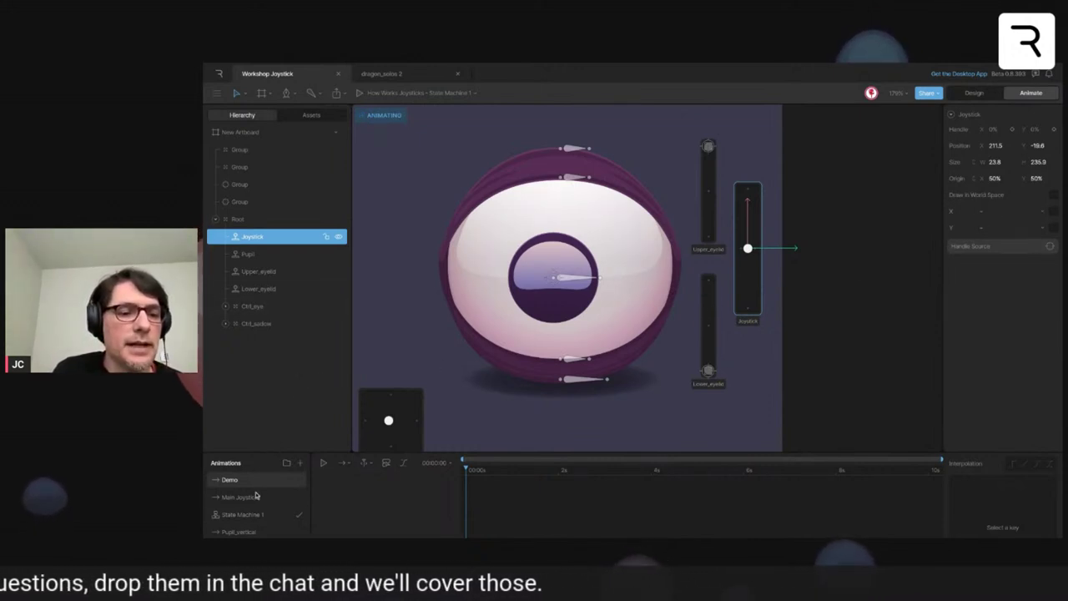
click(1009, 229)
click(1006, 264)
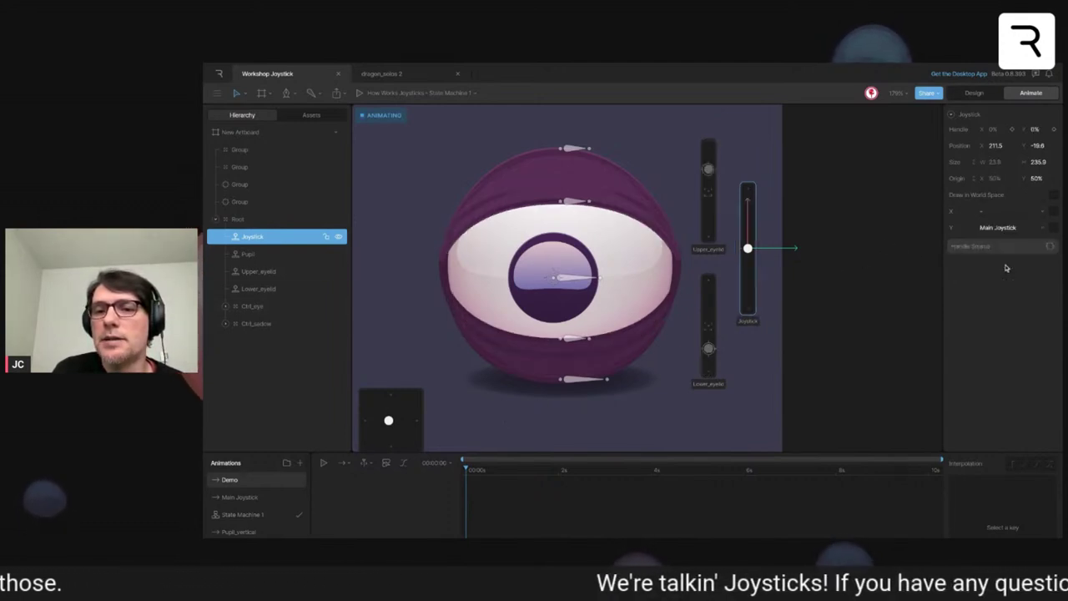
click(874, 318)
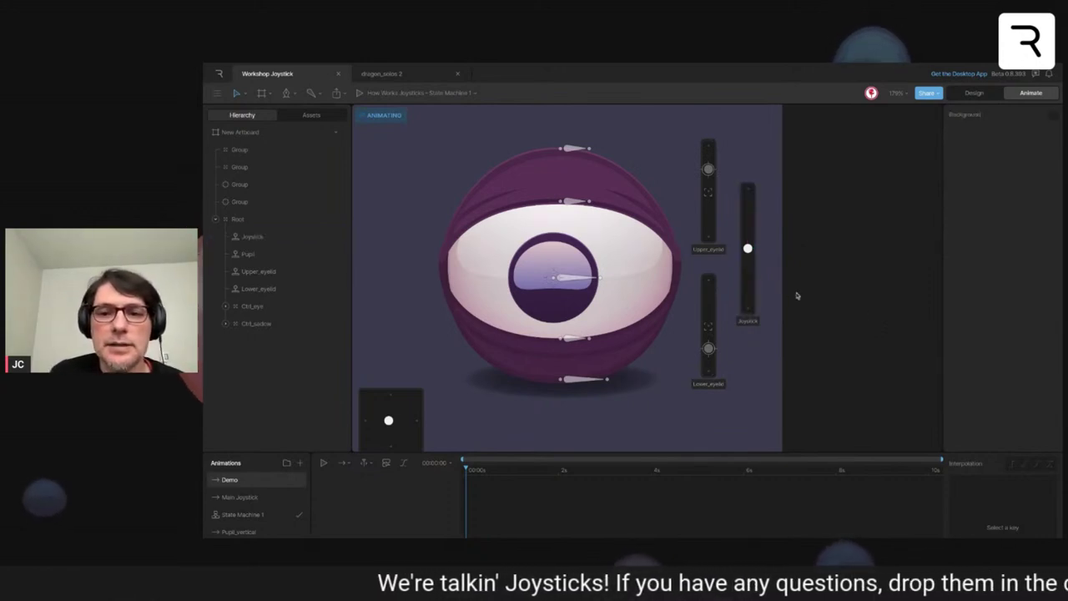
- With the Joystick handle at -100% Y, move the upper eyelid's target group to Y 151.3 and the lower one's to Y 315.5
drag(747, 249, 748, 190)
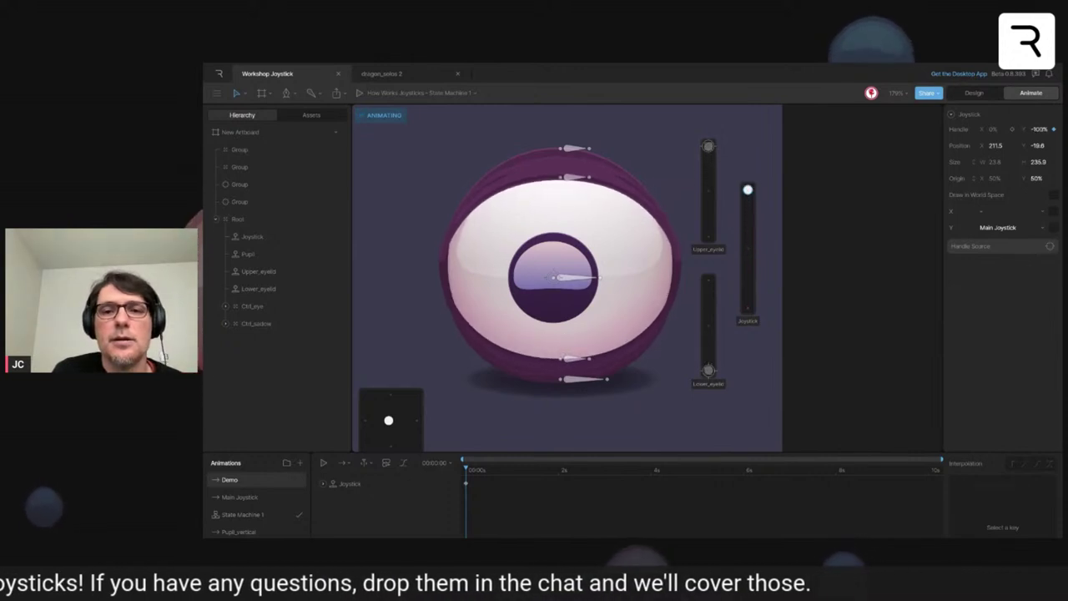
mouse_move(749, 191)
mouse_down()
mouse_move(747, 307)
mouse_move(748, 189)
mouse_up()
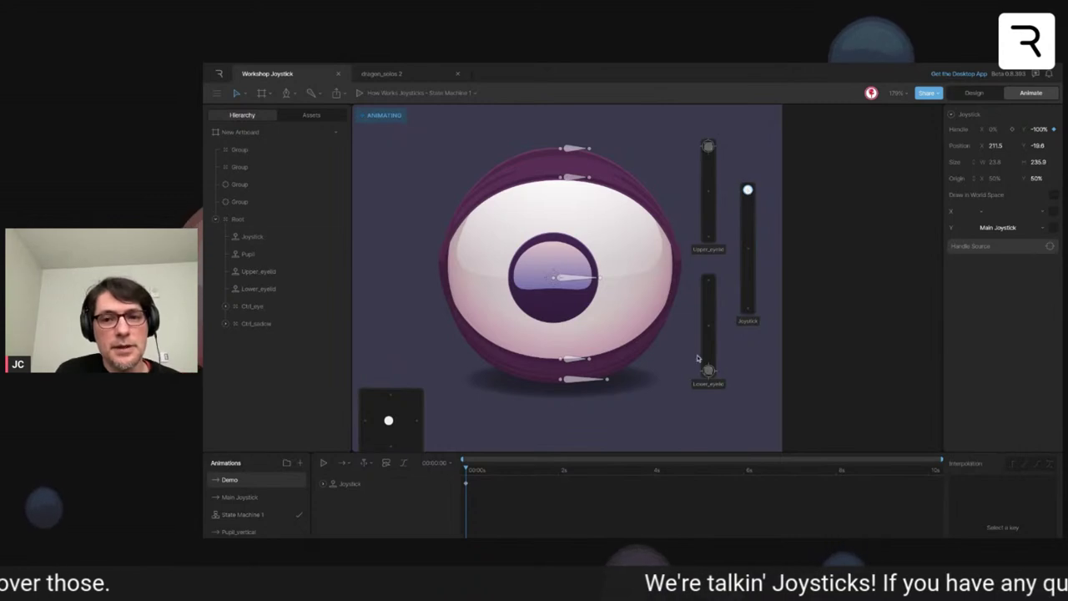
click(711, 151)
drag(708, 146, 708, 177)
drag(708, 115, 708, 142)
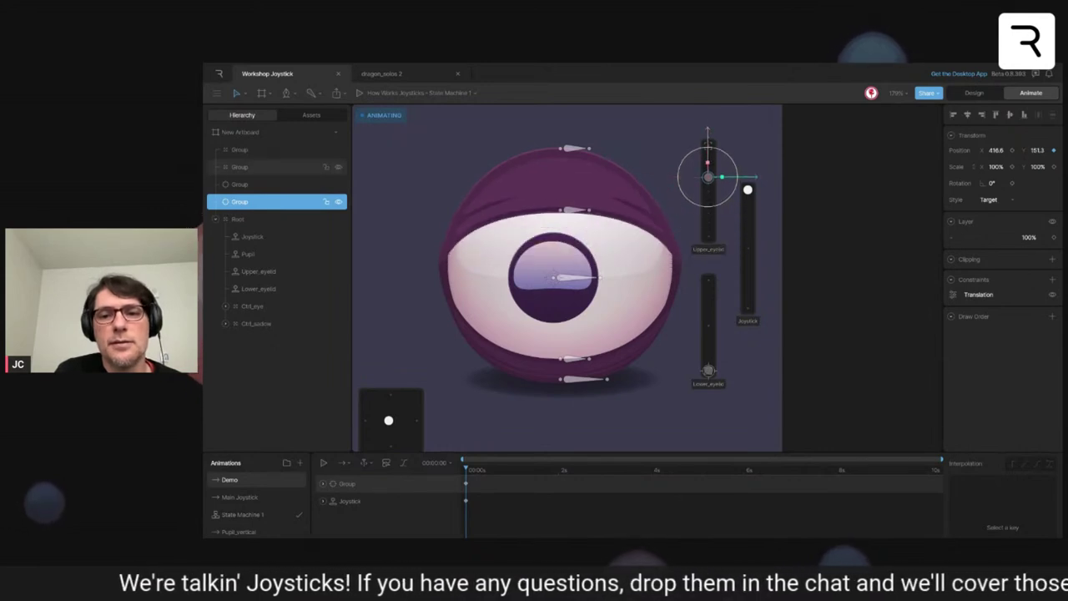
drag(713, 376, 707, 335)
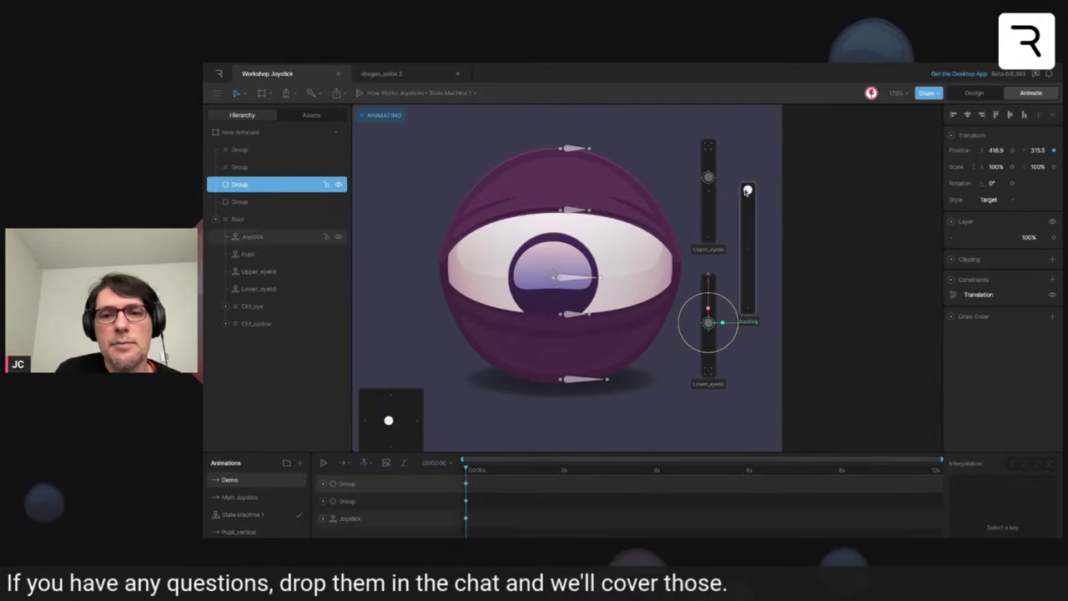
- Test the blink by moving the Joystick handle down to 100% Y
click(747, 192)
drag(748, 192, 748, 284)
key(shift+Down)
key(shift+Down)
key(shift+Down)
key(shift+Down)
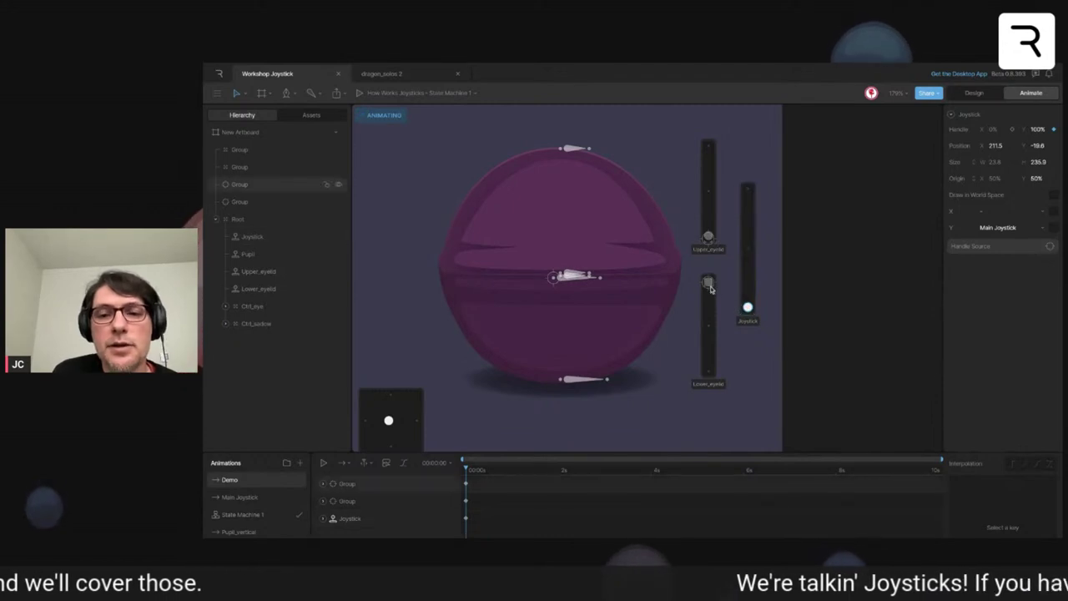
- With the eyelids closed, move the upper eyelid's target group to Y 195.1
click(709, 284)
click(708, 239)
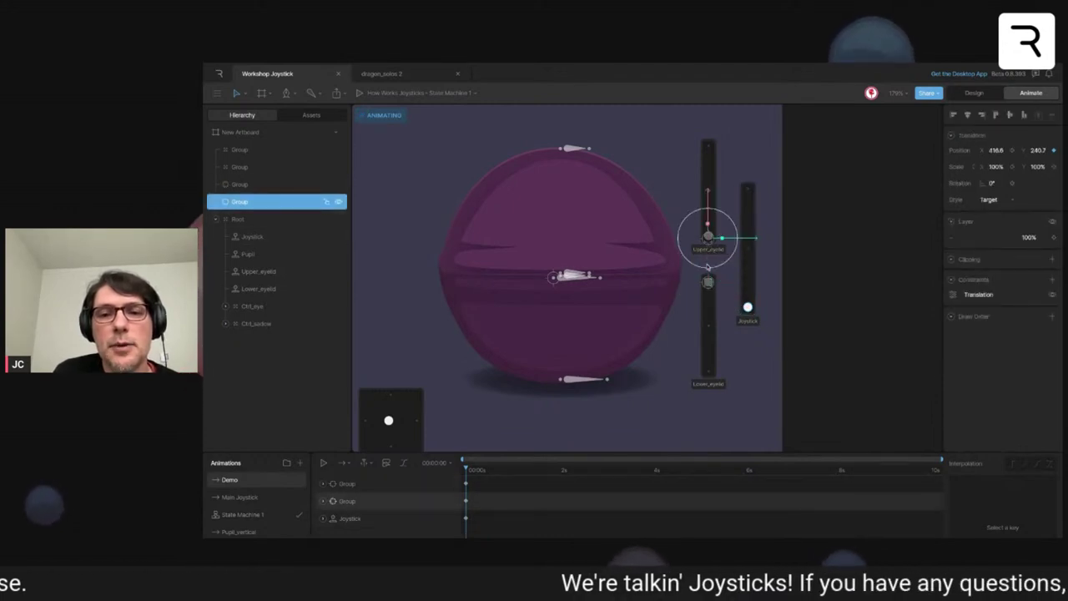
drag(709, 236, 708, 176)
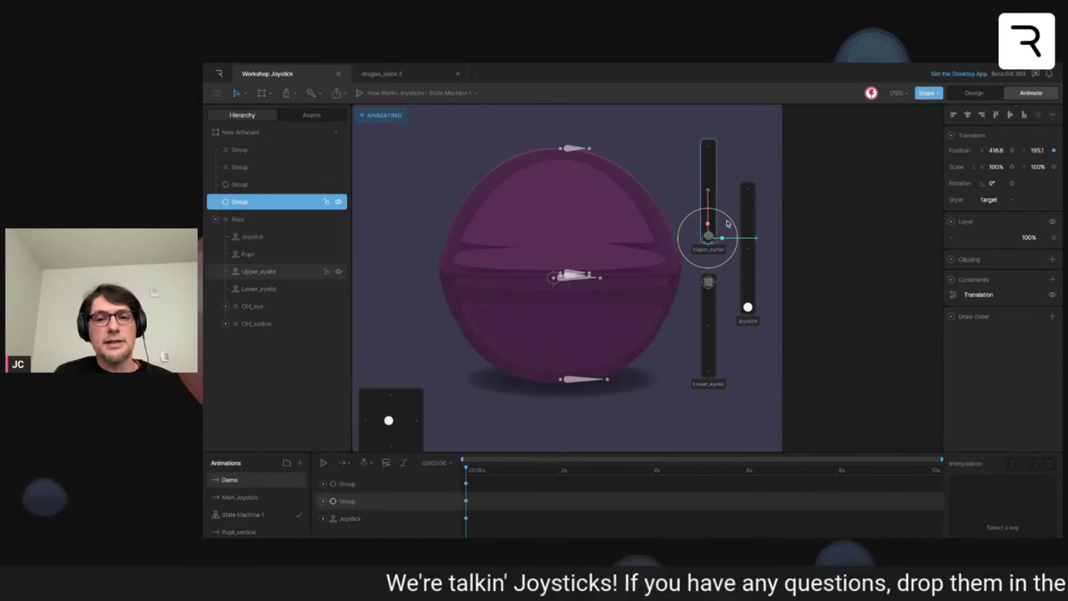
- Return the Joystick handle to -100% Y to test the eyelids' new open pose
click(749, 308)
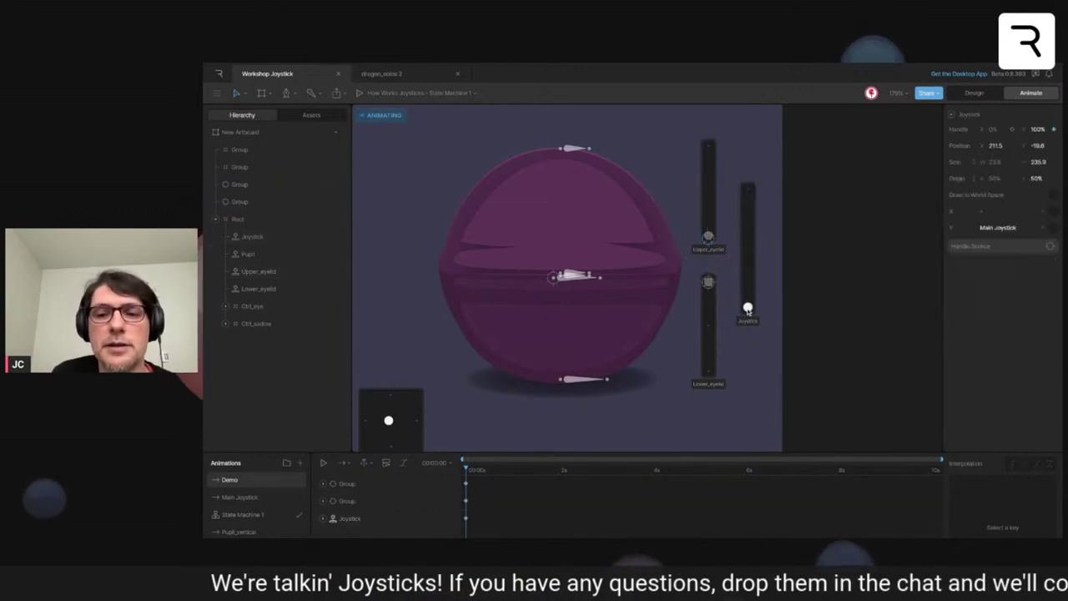
double_click(748, 308)
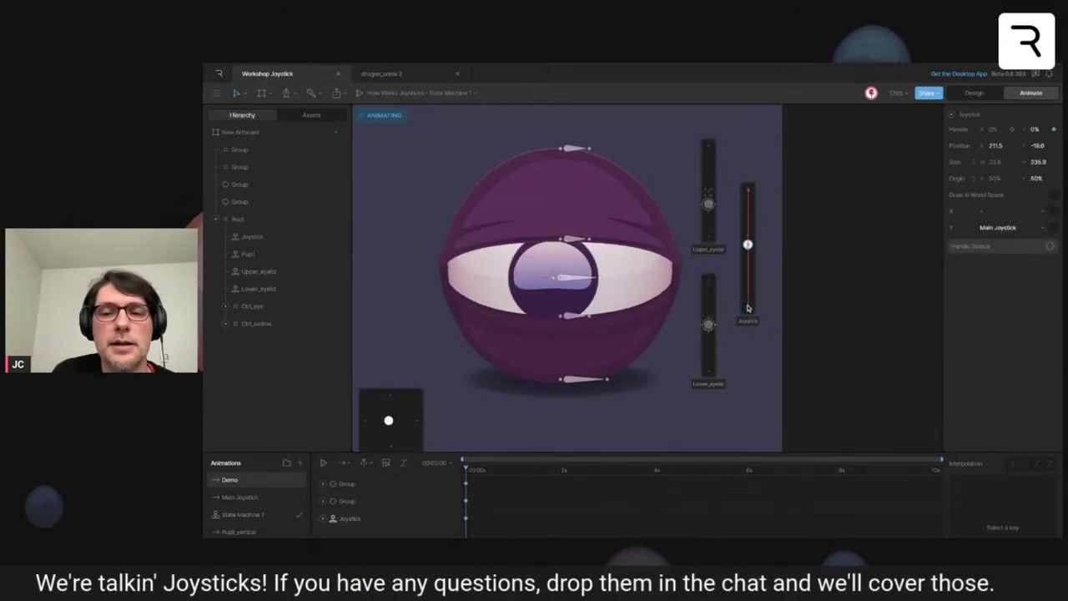
drag(748, 309, 748, 189)
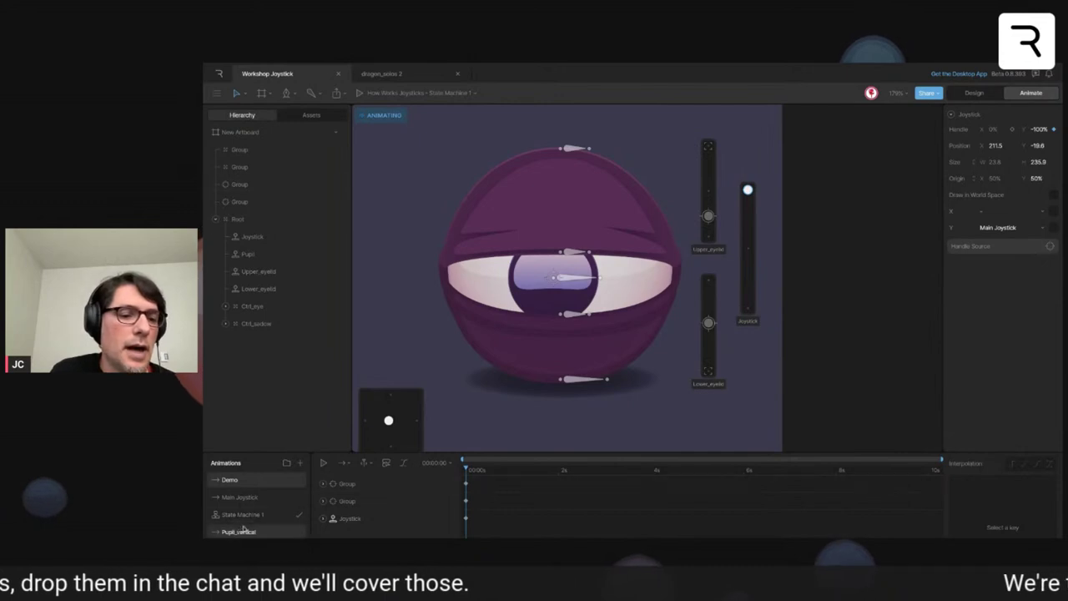
- Enlarge the timeline area, check the keys of the Main Joystick timeline, and return to the Demo timeline
click(240, 496)
drag(545, 449, 545, 417)
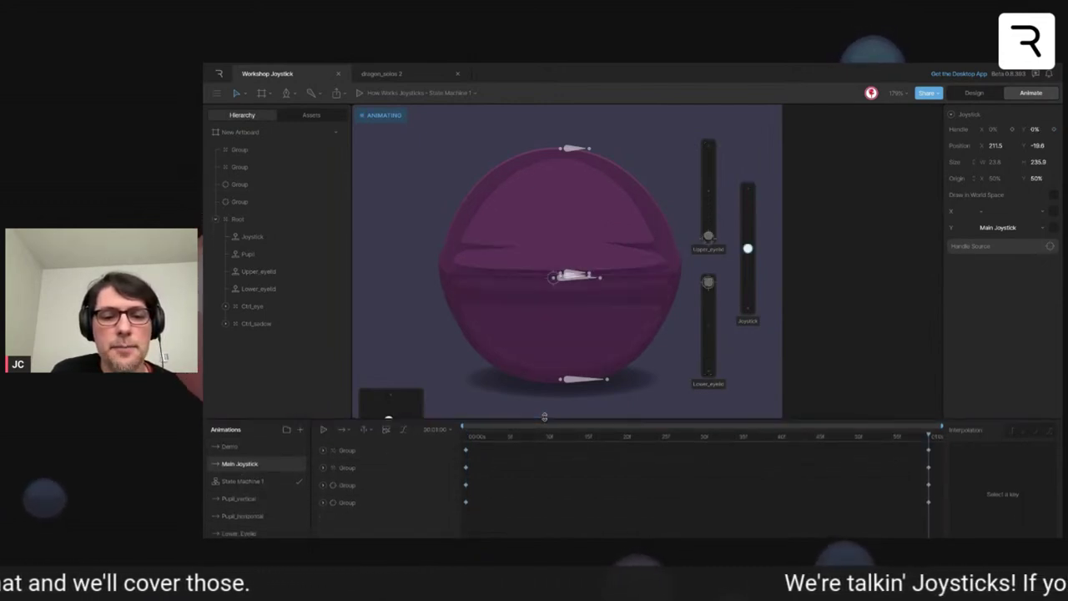
click(237, 448)
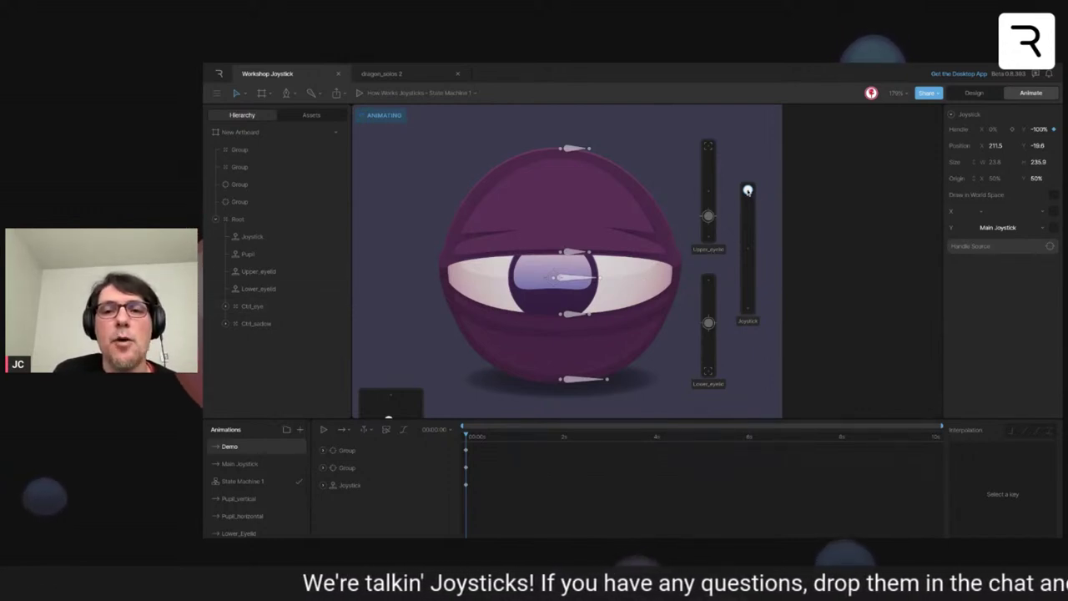
- Test the eyelid response by moving the Joystick handle to -74% Y and back to -100%
mouse_move(748, 190)
mouse_down()
mouse_move(748, 307)
mouse_move(748, 190)
mouse_up()
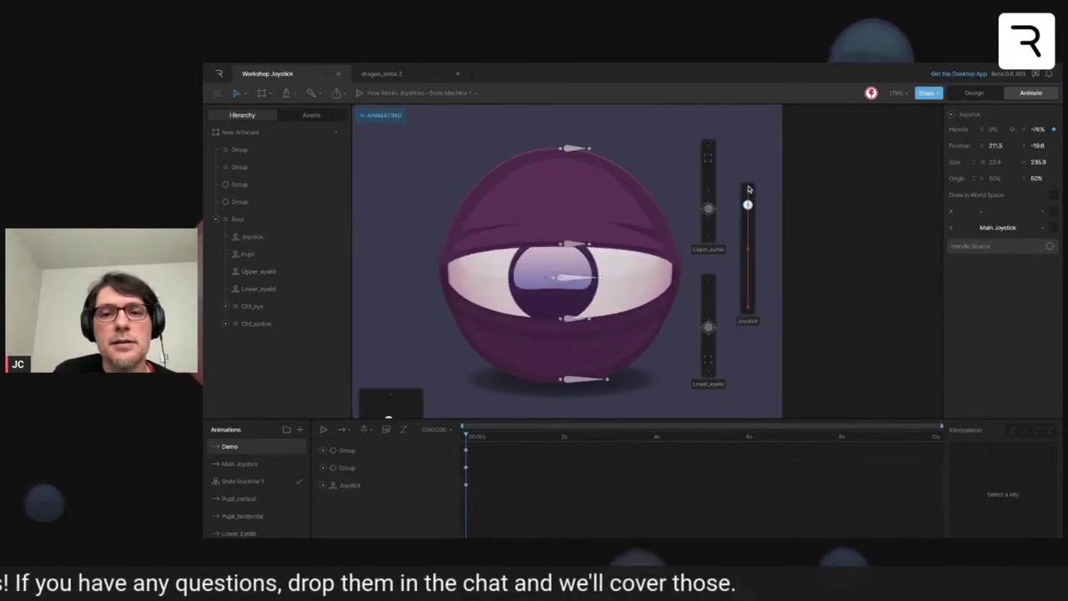
drag(747, 190, 748, 205)
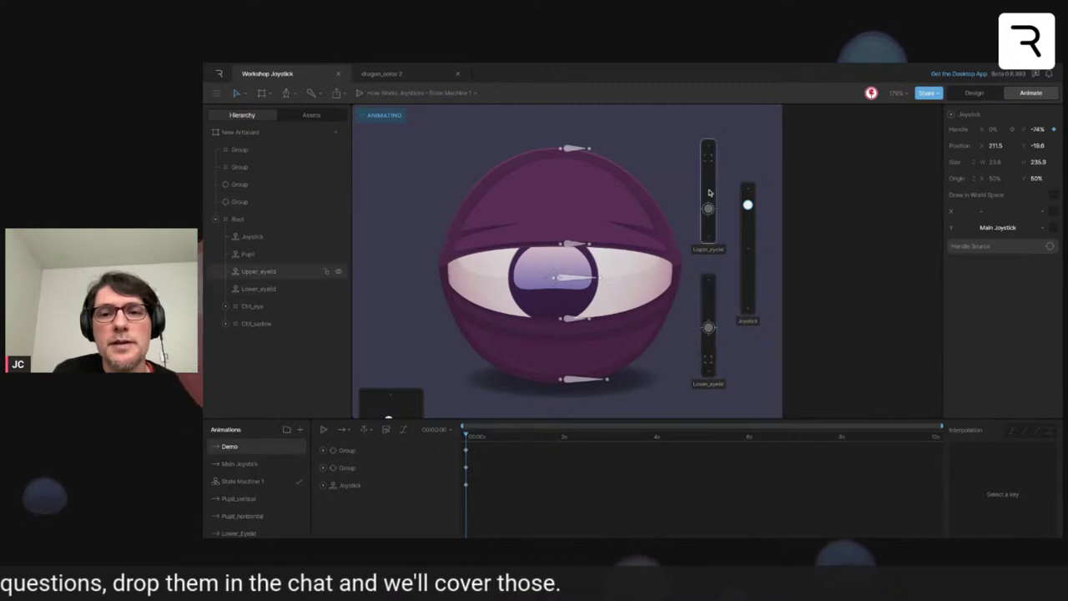
mouse_move(748, 204)
mouse_down()
mouse_move(748, 194)
mouse_move(748, 306)
mouse_move(748, 190)
mouse_up()
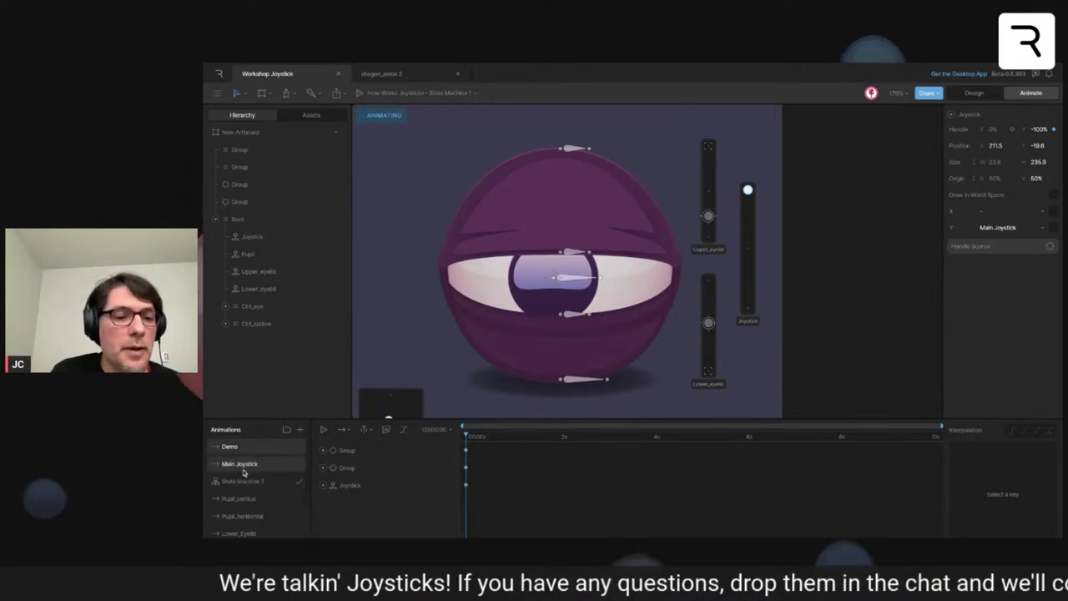
click(748, 190)
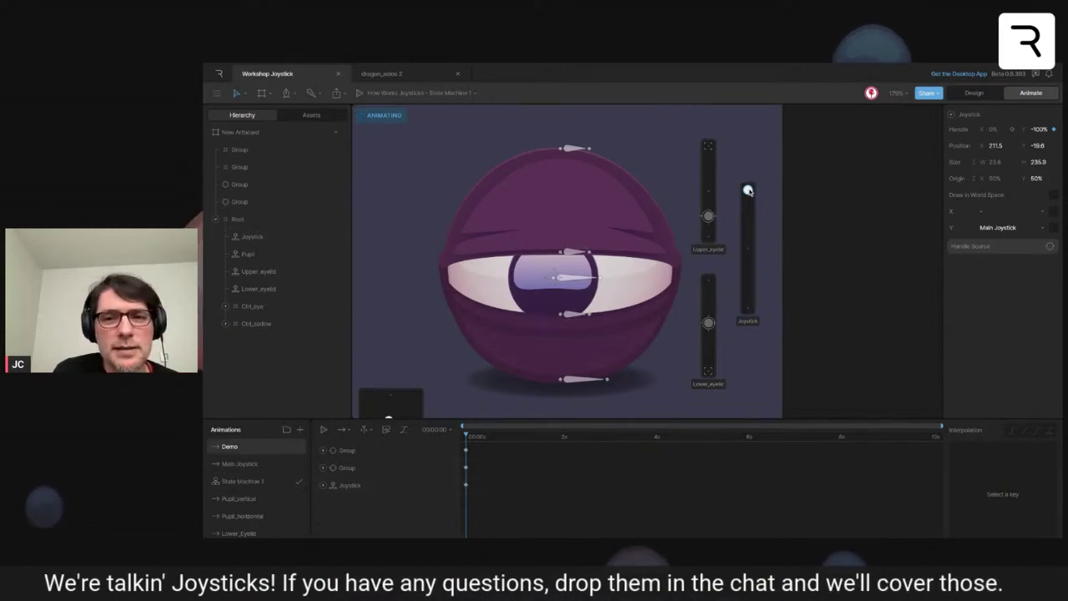
mouse_move(749, 190)
mouse_down()
mouse_move(747, 265)
mouse_move(748, 190)
mouse_up()
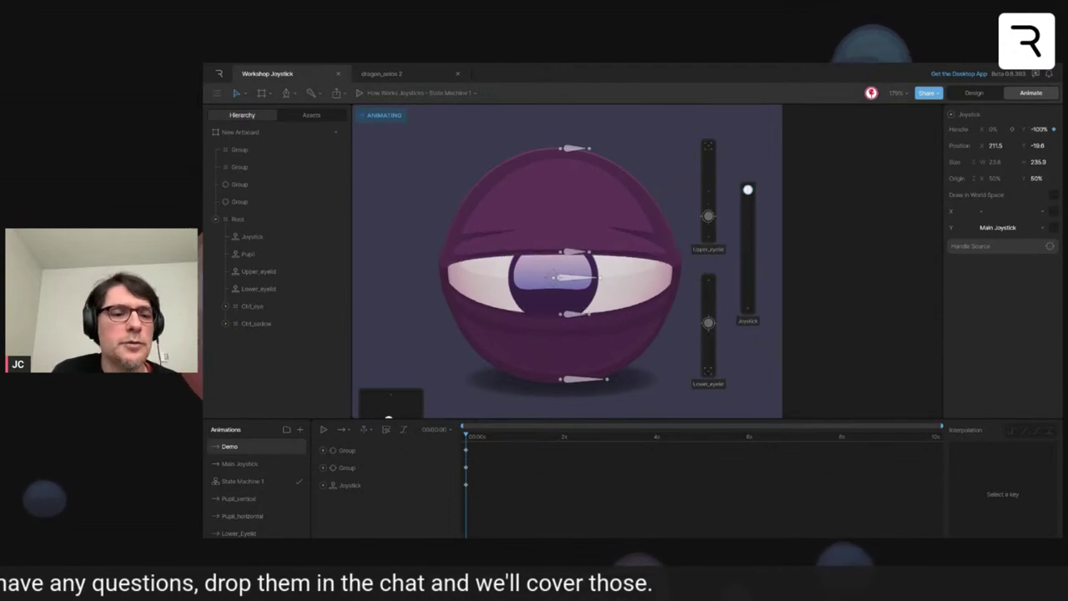
- In the Main Joystick timeline, shift the starting keys of the two constrained target groups to 00:00:37, and scrub to check the motion
click(241, 464)
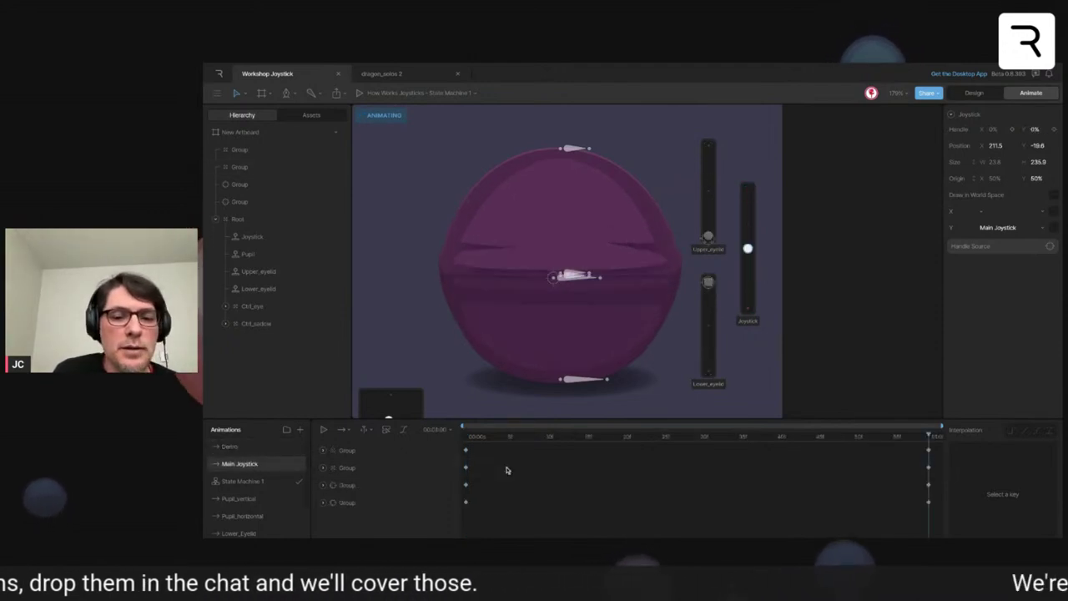
drag(485, 483, 460, 508)
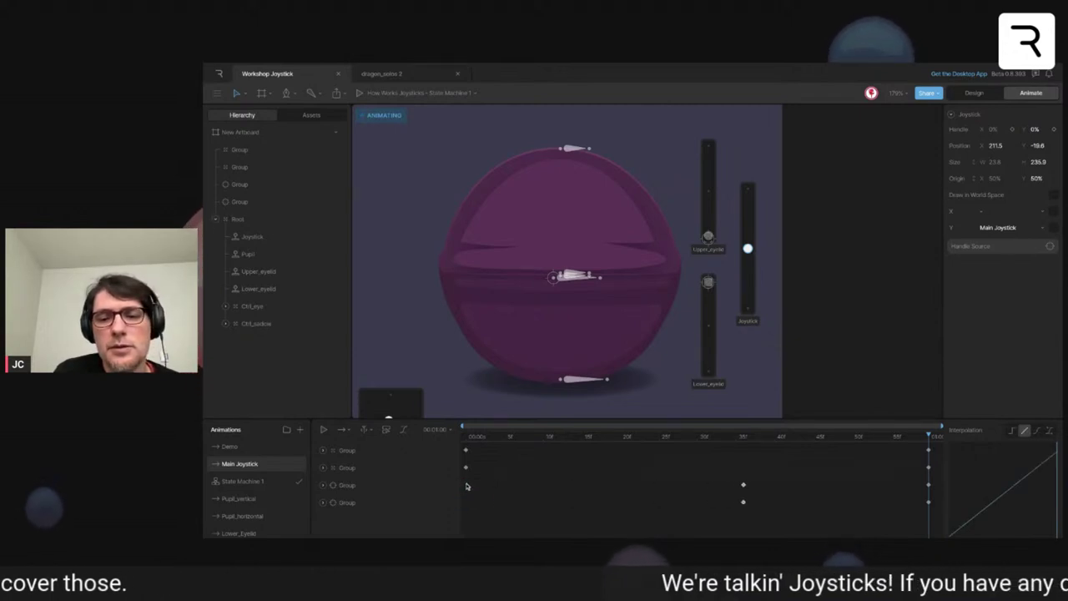
drag(536, 441, 743, 439)
key(space)
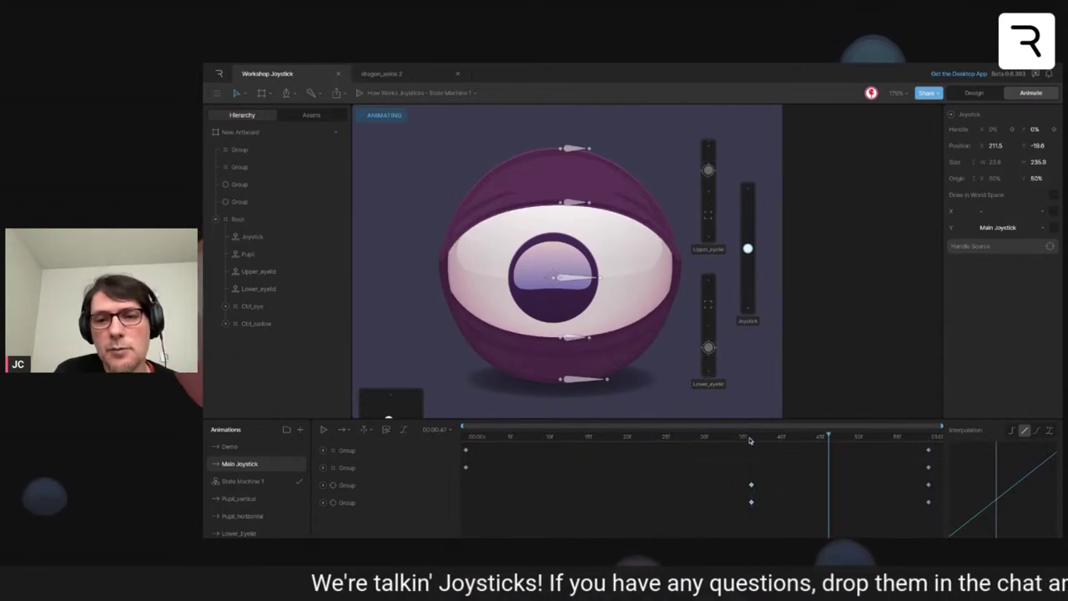
drag(829, 438, 751, 438)
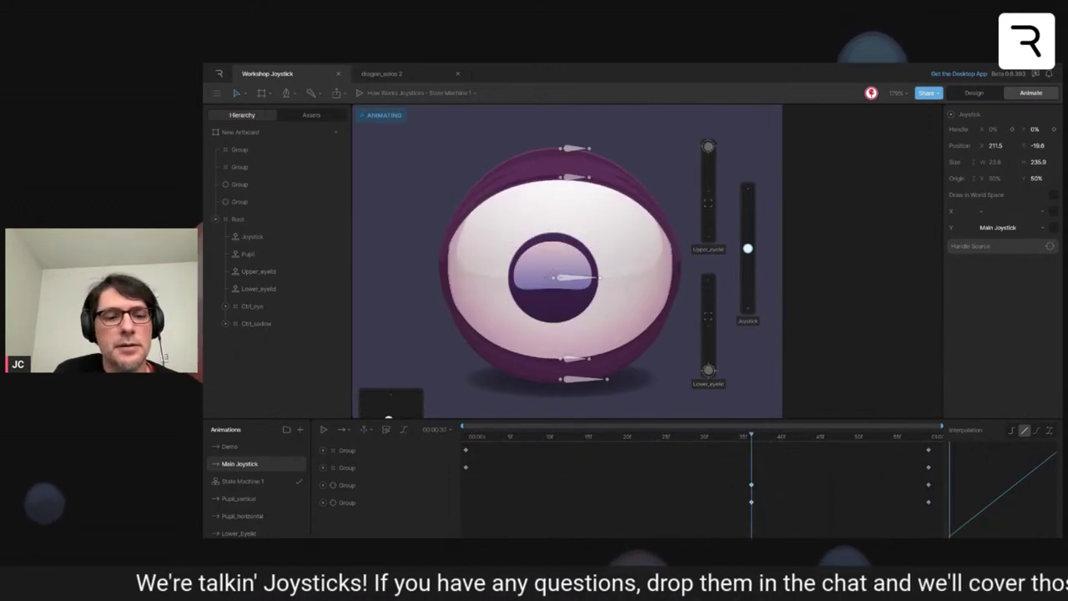
- In the Demo timeline, test the delayed blink with the Joystick handle, leaving it at -100% Y
click(229, 447)
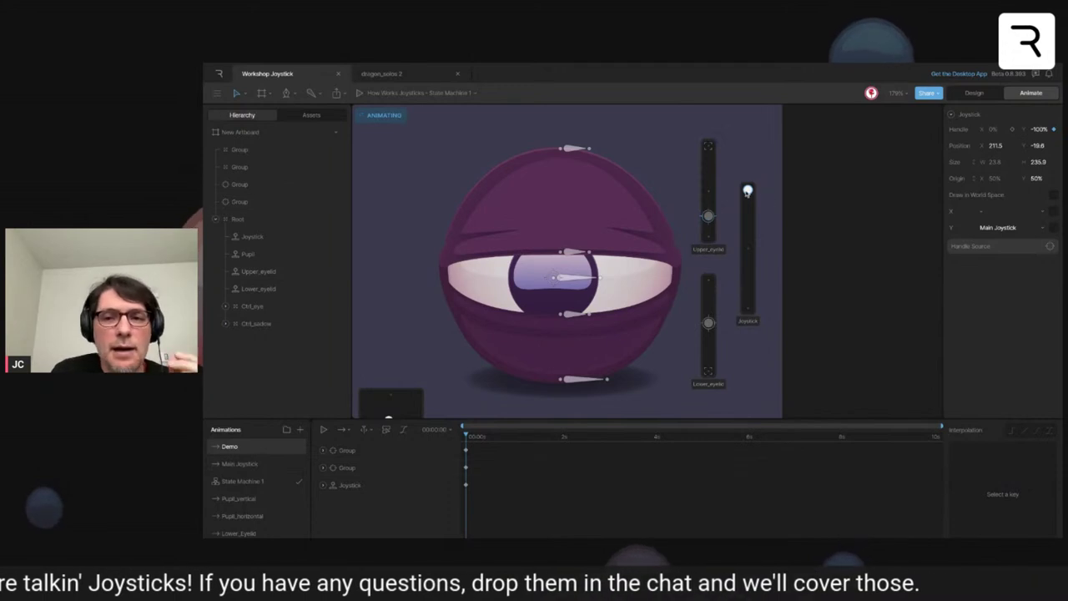
mouse_move(747, 190)
mouse_down()
mouse_move(748, 308)
mouse_move(748, 189)
mouse_up()
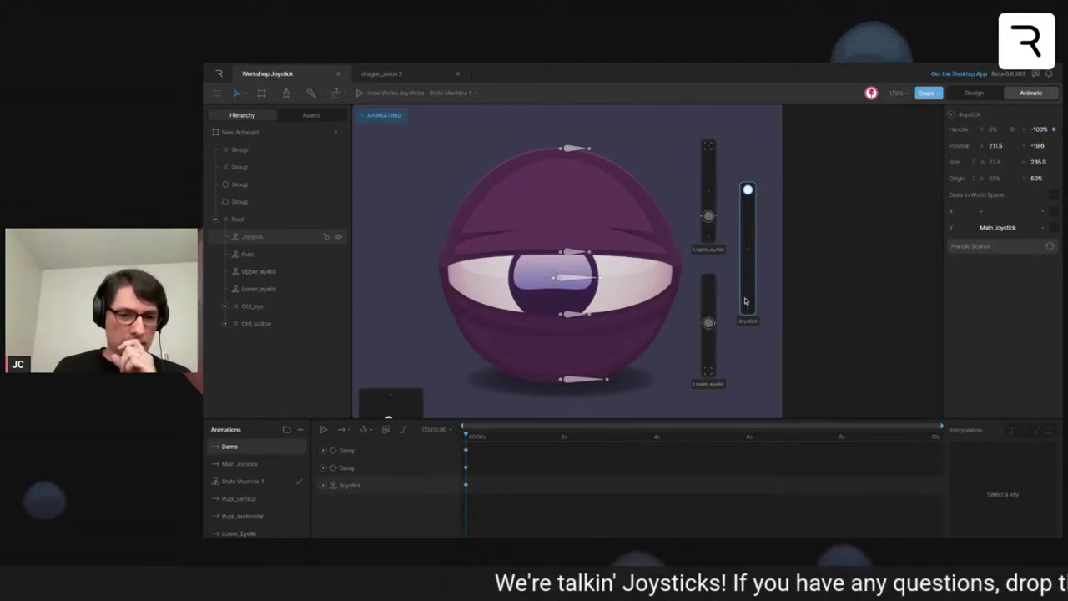
- Go to the Examples artboard with the square face, and make it the active artboard
scroll(624, 353, down, 3)
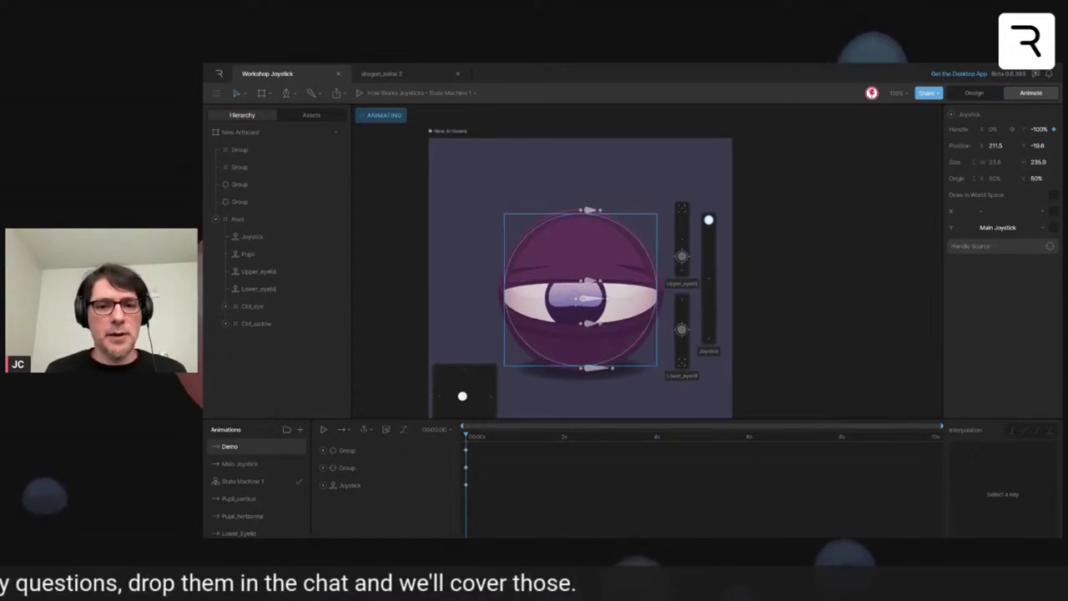
scroll(620, 311, down, 4)
scroll(742, 284, up, 5)
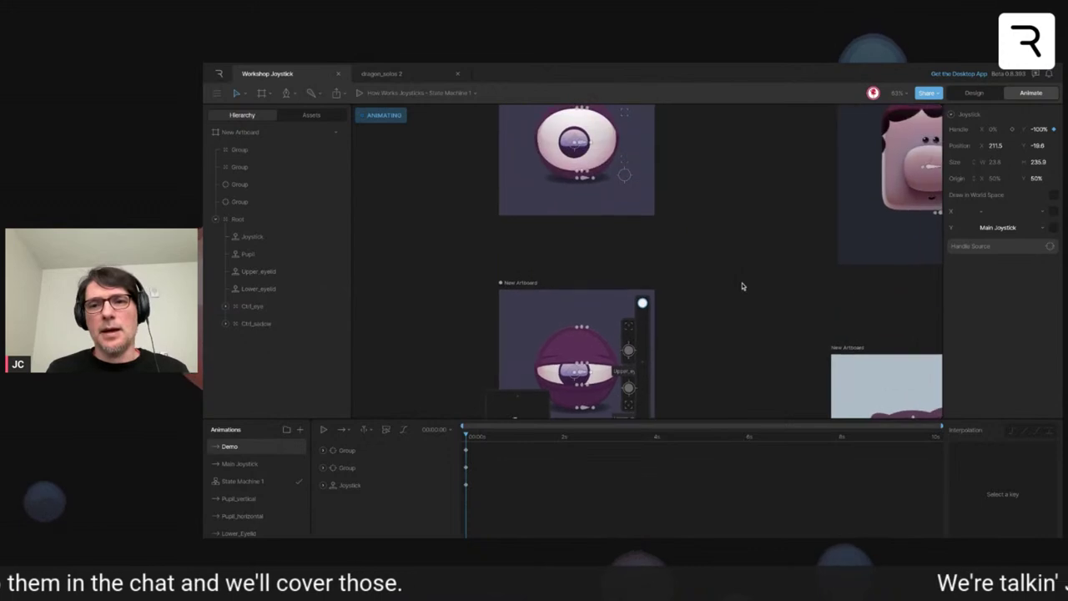
scroll(742, 286, right, 5)
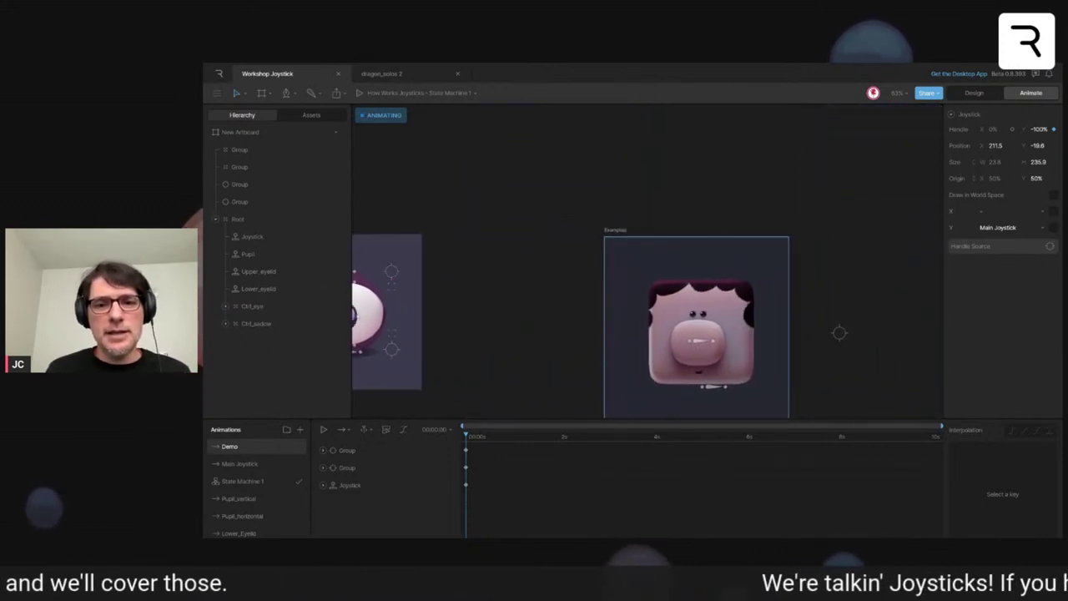
scroll(632, 331, up, 5)
scroll(630, 328, down, 3)
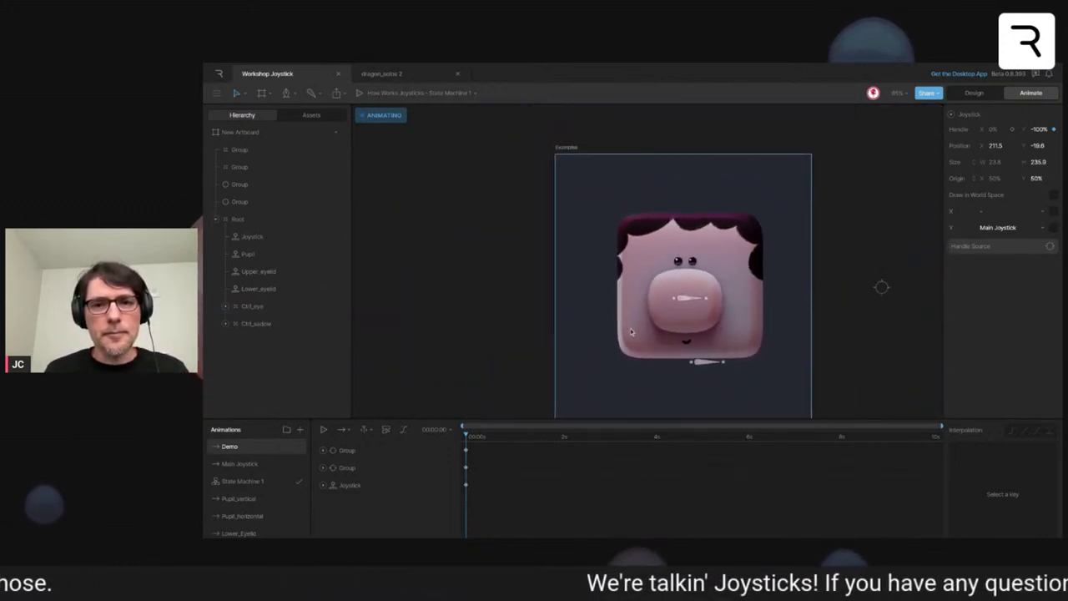
scroll(630, 328, down, 1)
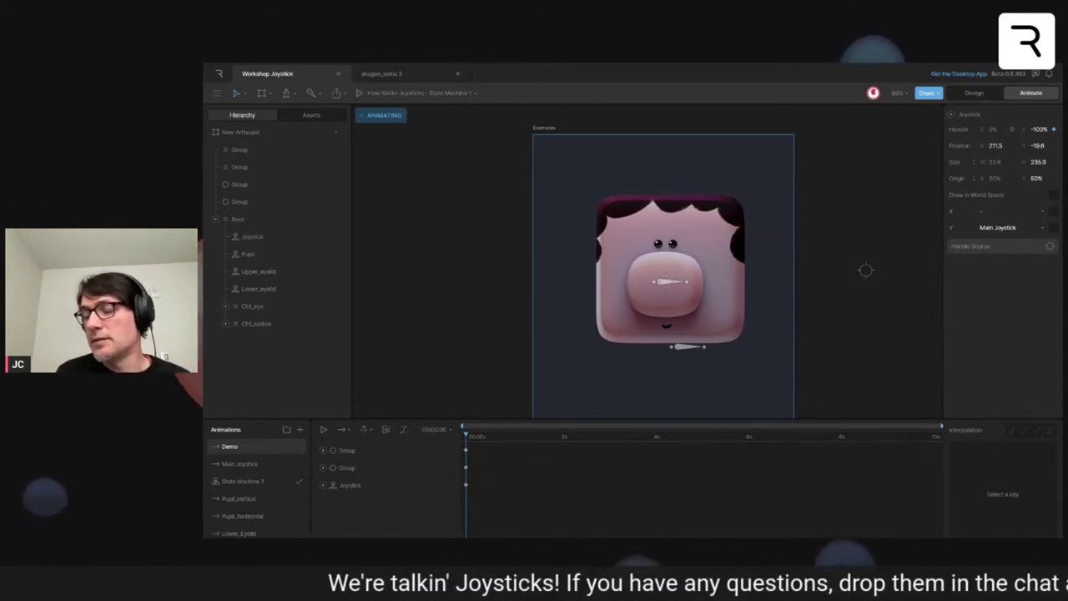
click(543, 268)
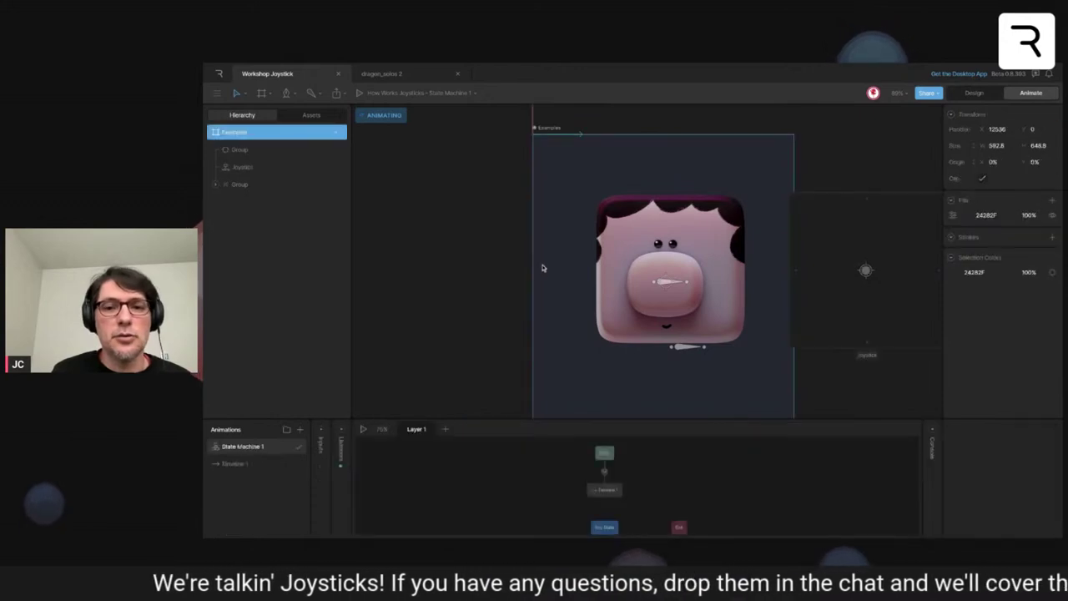
- Examine the settings of the Examples artboard's Joystick and of the control group on the face's nose
scroll(542, 268, right, 1)
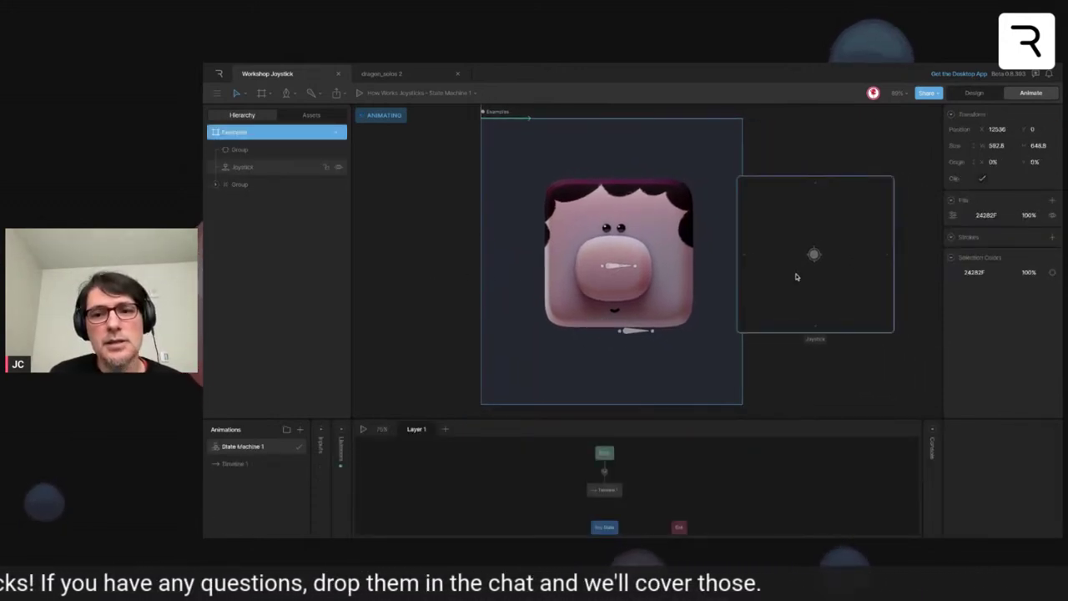
click(797, 280)
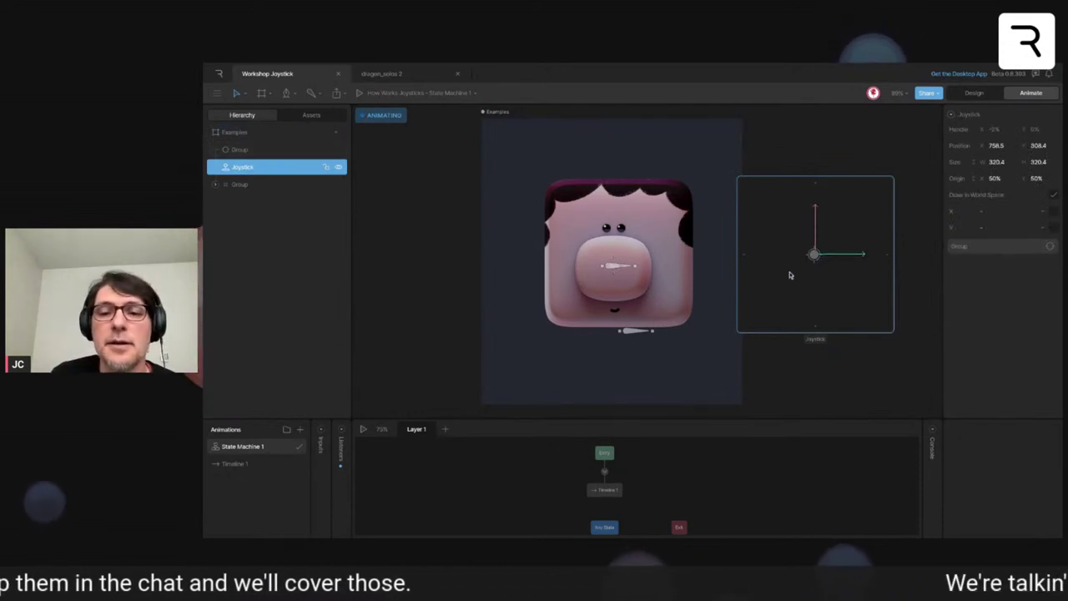
click(625, 259)
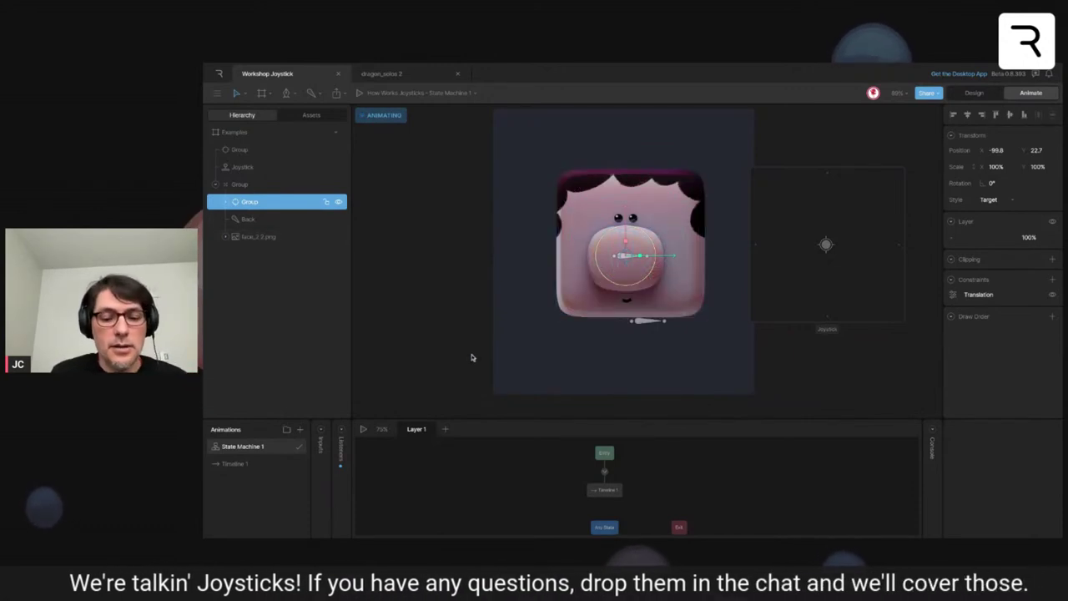
- Preview the Examples artboard's state machine, and inspect the face image, its parent group and the Joystick with Timeline 1 open
key(space)
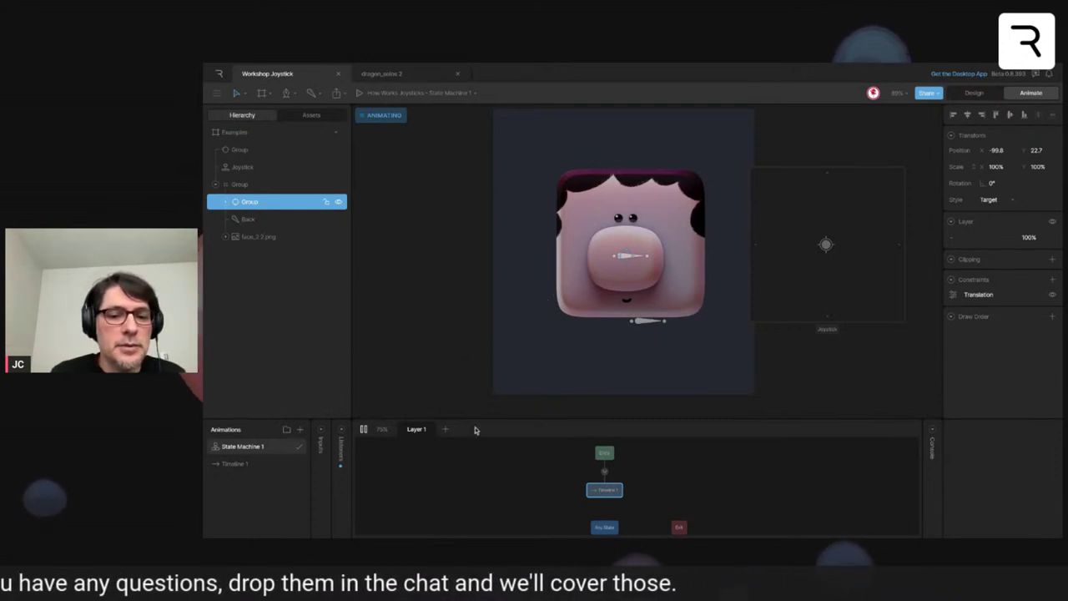
click(288, 462)
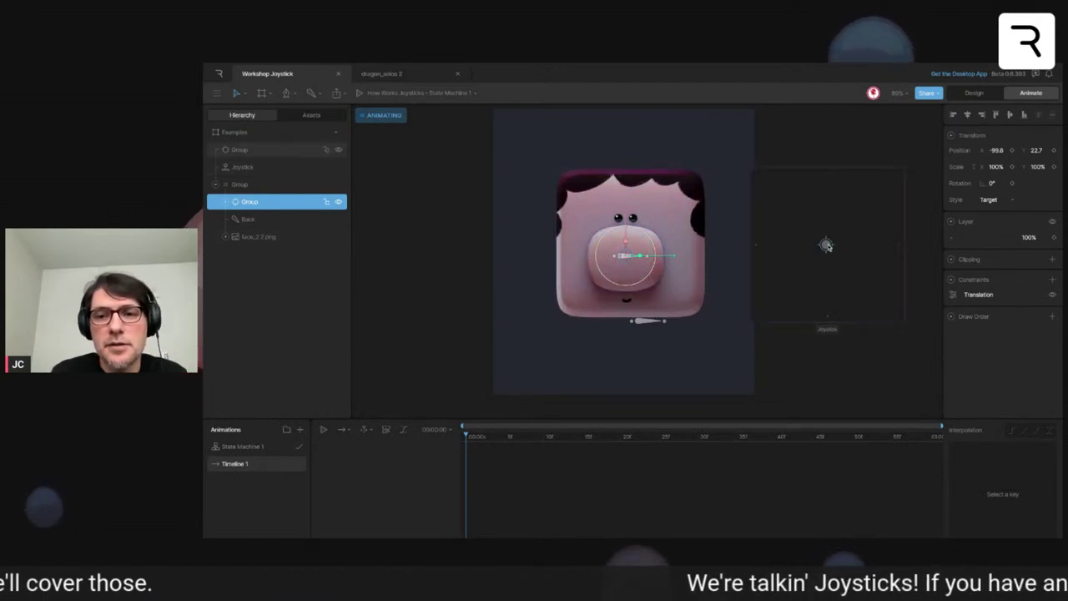
click(700, 296)
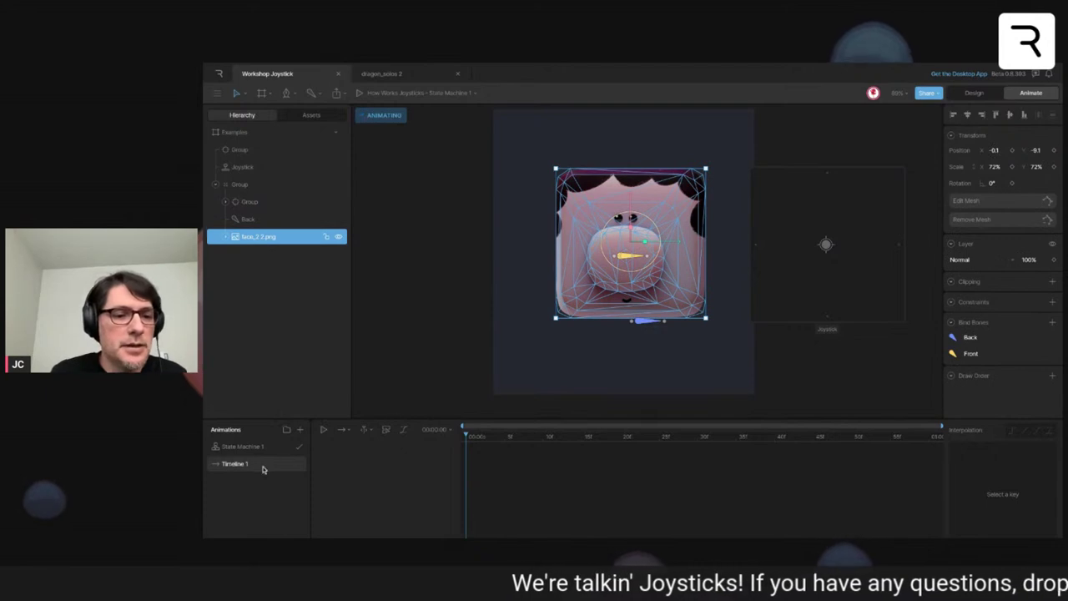
click(529, 320)
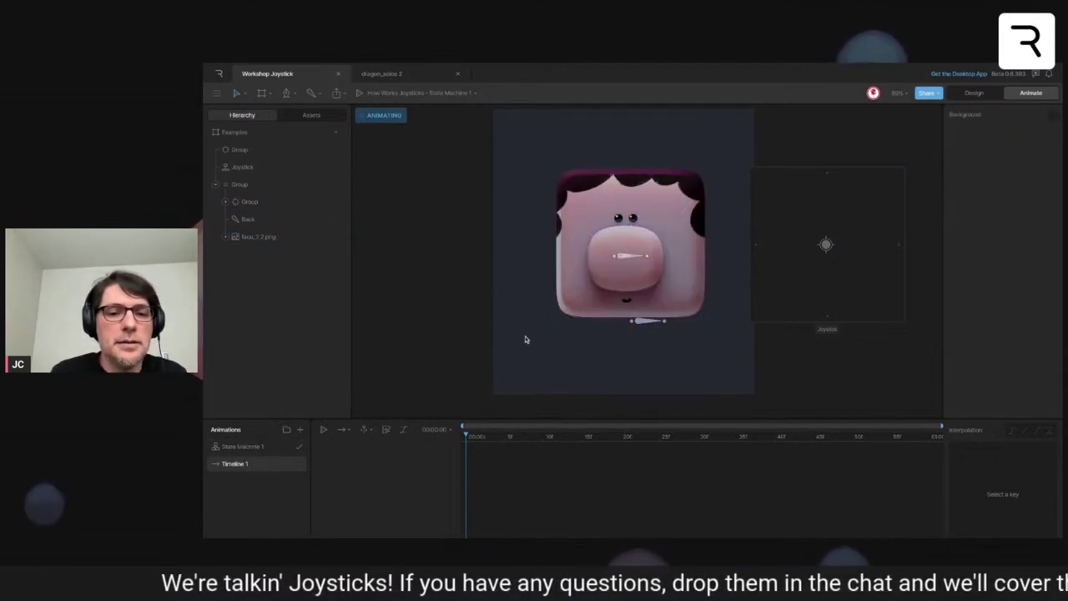
click(576, 300)
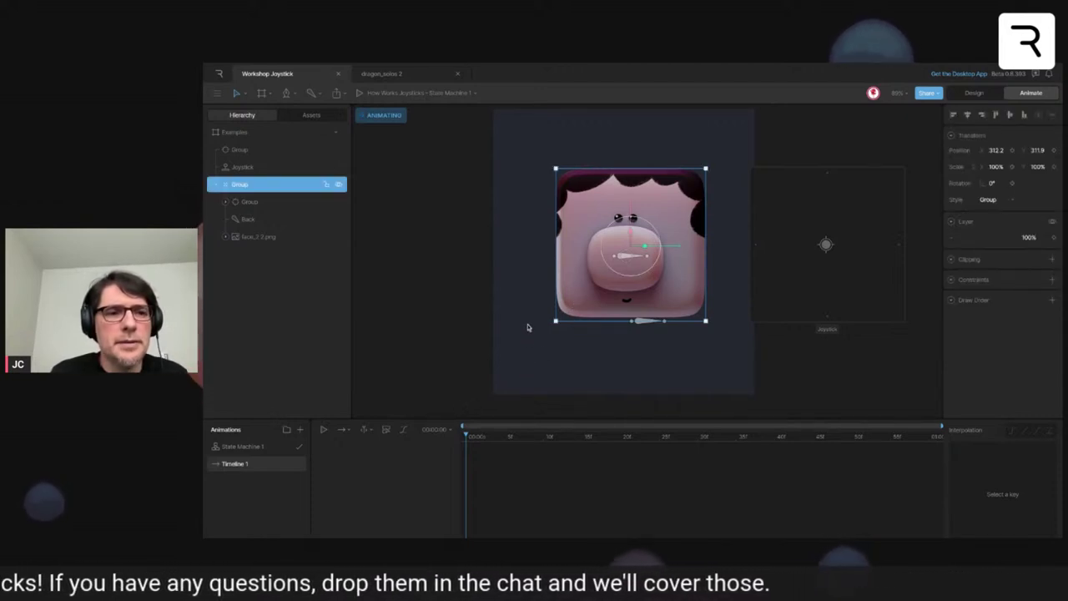
click(822, 234)
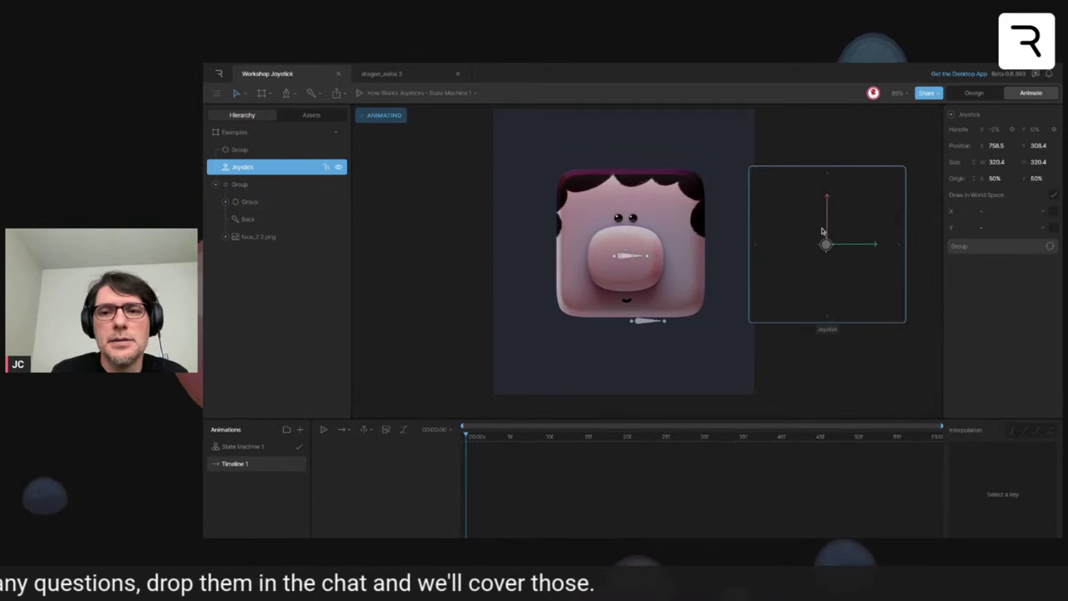
- Move the control group on the face's nose horizontally to test the deformation, and undo the move
click(628, 256)
drag(628, 257, 668, 255)
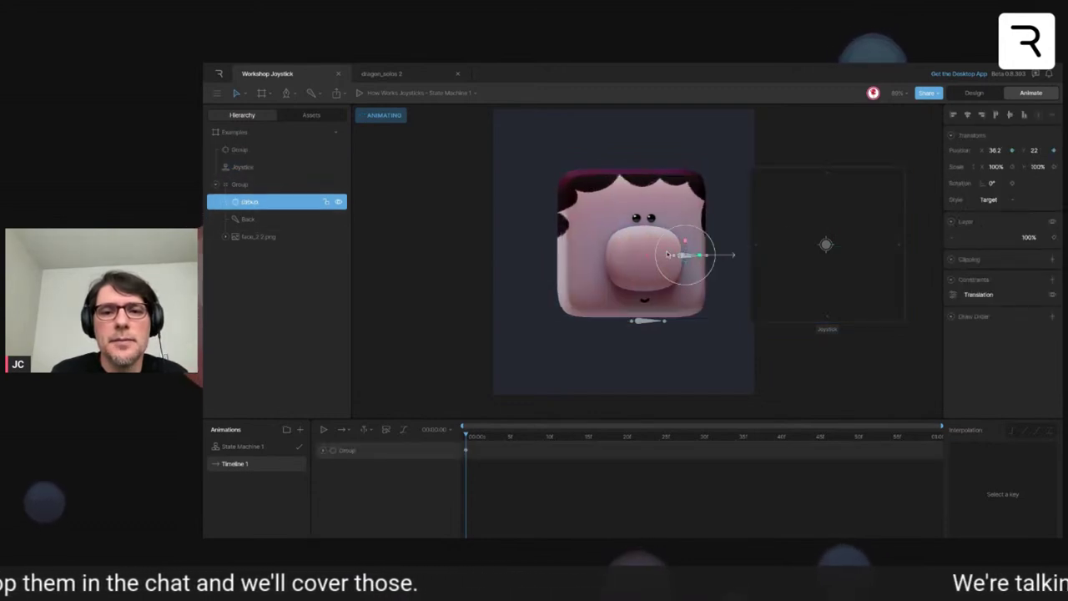
key(ctrl+z)
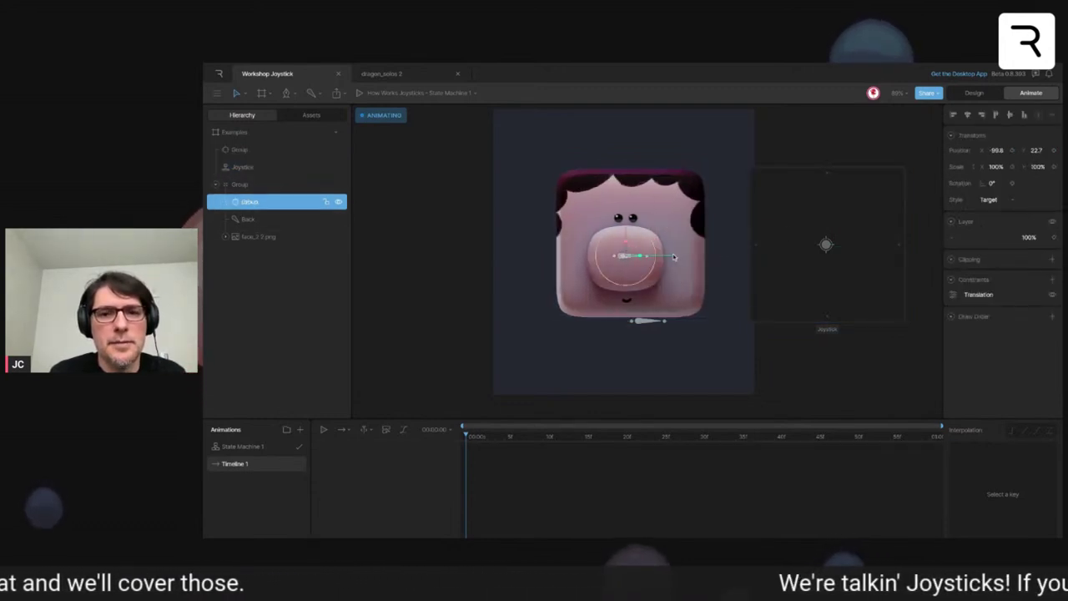
- Examine the face image's mesh and bound bones, then test moving the nose control group again and undo it
click(588, 297)
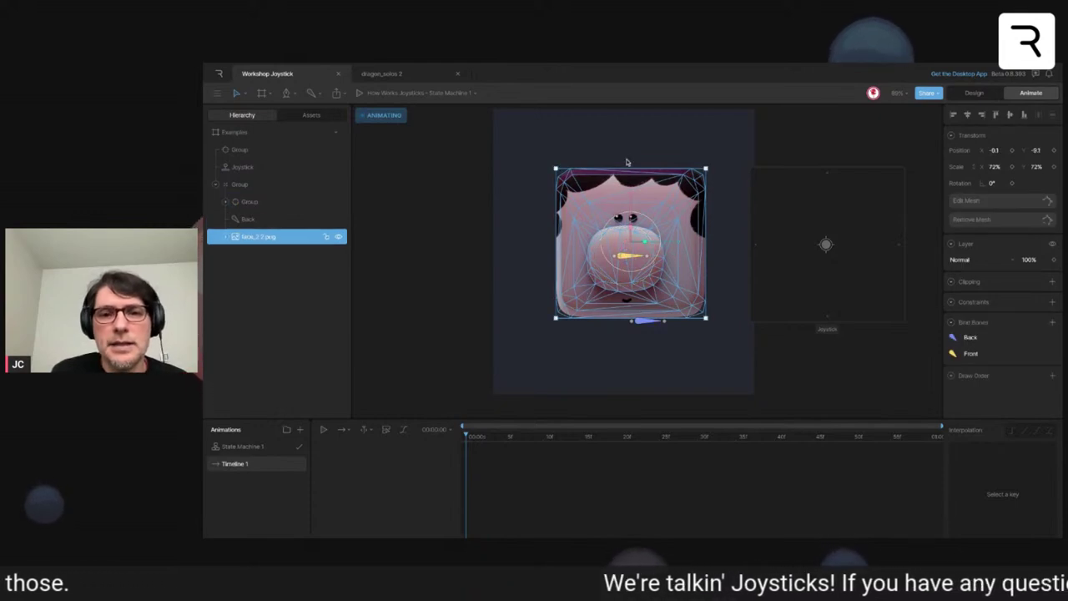
scroll(665, 234, up, 2)
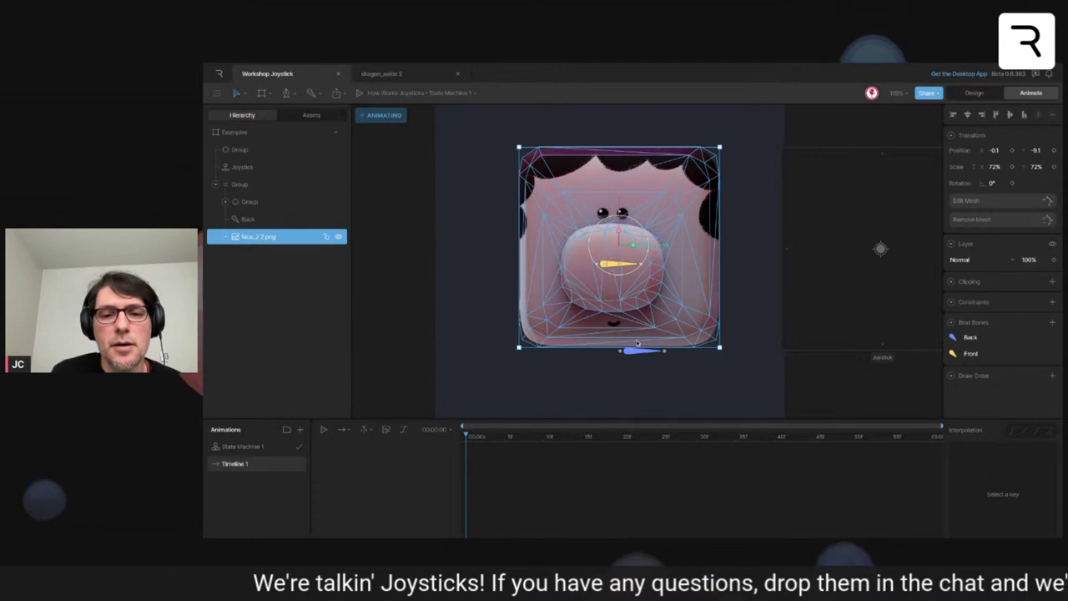
click(615, 269)
scroll(616, 279, up, 1)
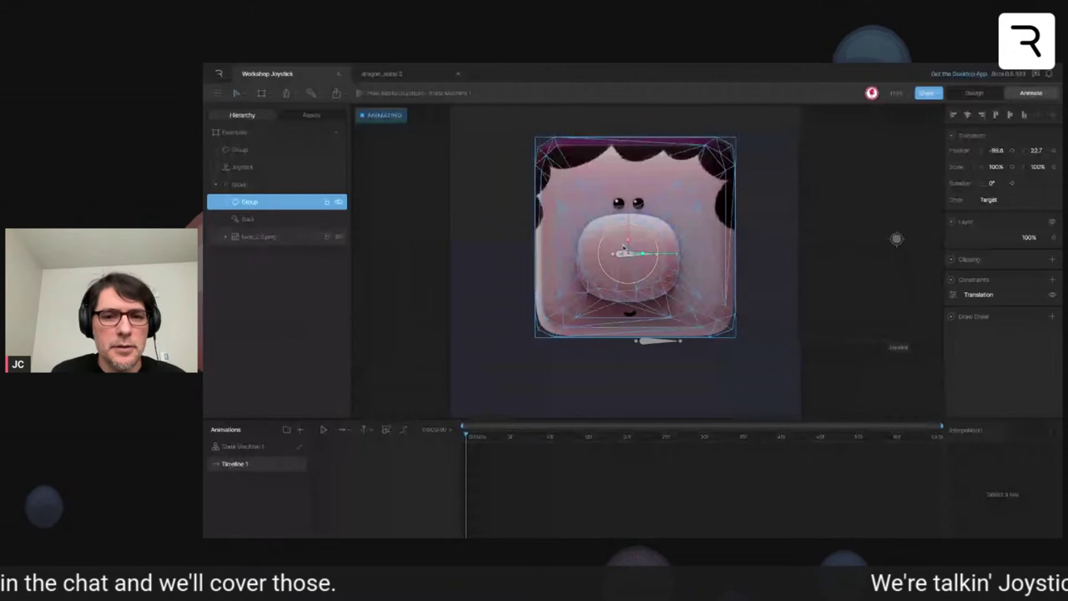
mouse_move(623, 248)
mouse_down()
mouse_move(665, 255)
mouse_move(619, 253)
mouse_up()
key(ctrl+z)
key(ctrl+z)
- Test the Joystick by shifting its control group toward the face, and undo the changes
drag(896, 243, 797, 244)
click(827, 248)
key(ctrl+z)
key(ctrl+z)
- Deselect the face, play Timeline 1, and return the playhead to the start
scroll(781, 269, down, 4)
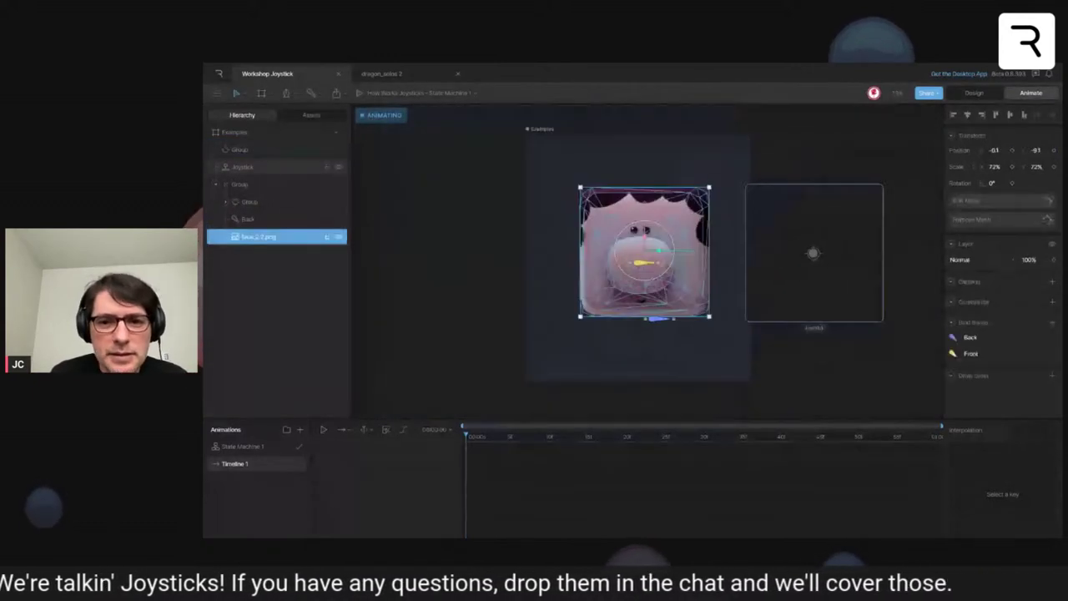
scroll(790, 270, down, 1)
click(737, 354)
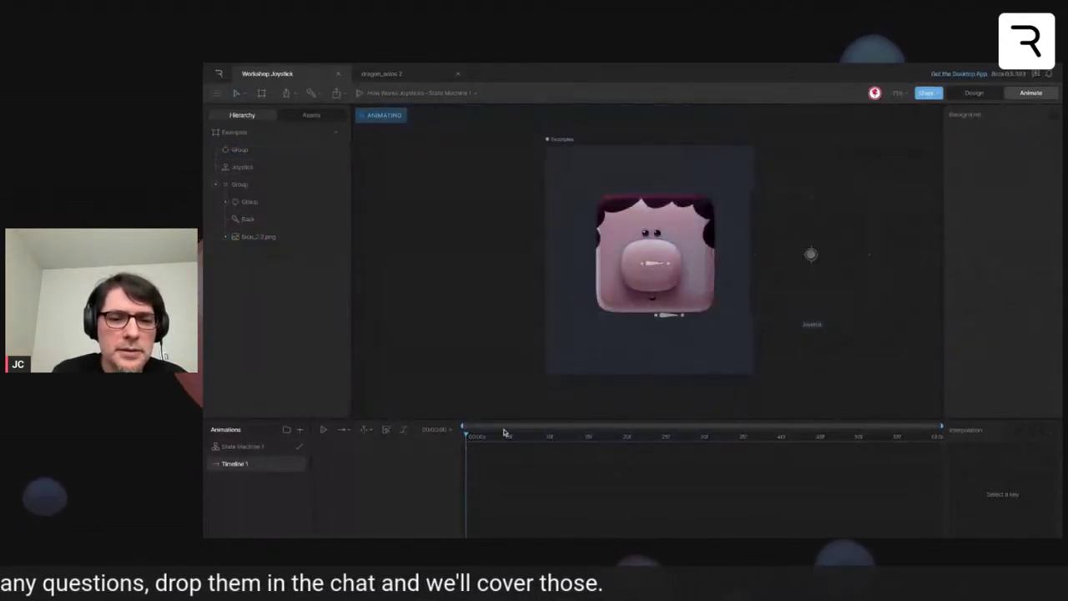
key(space)
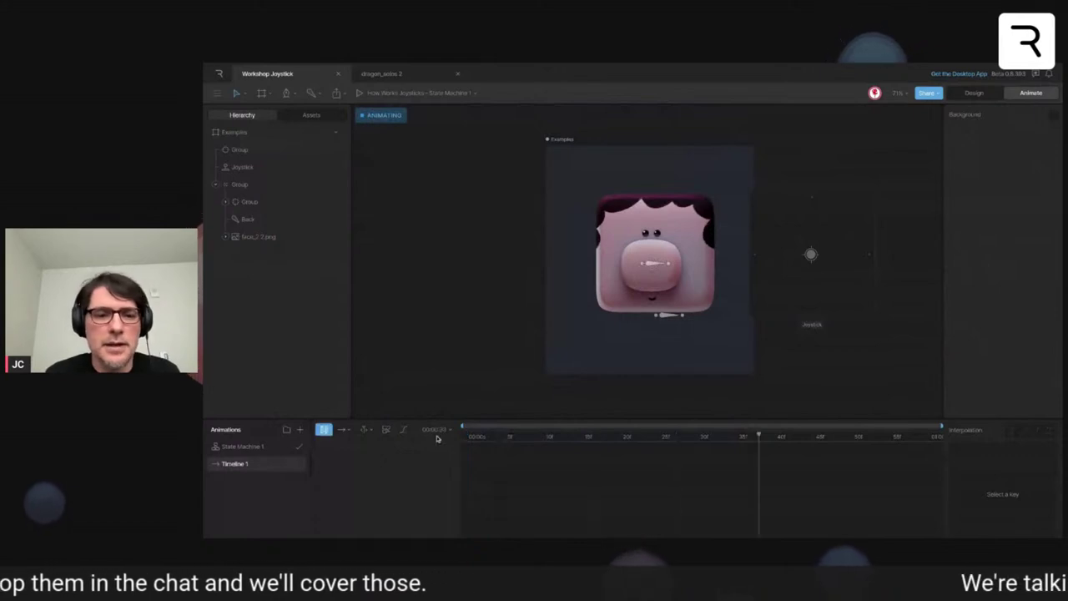
drag(499, 436, 399, 436)
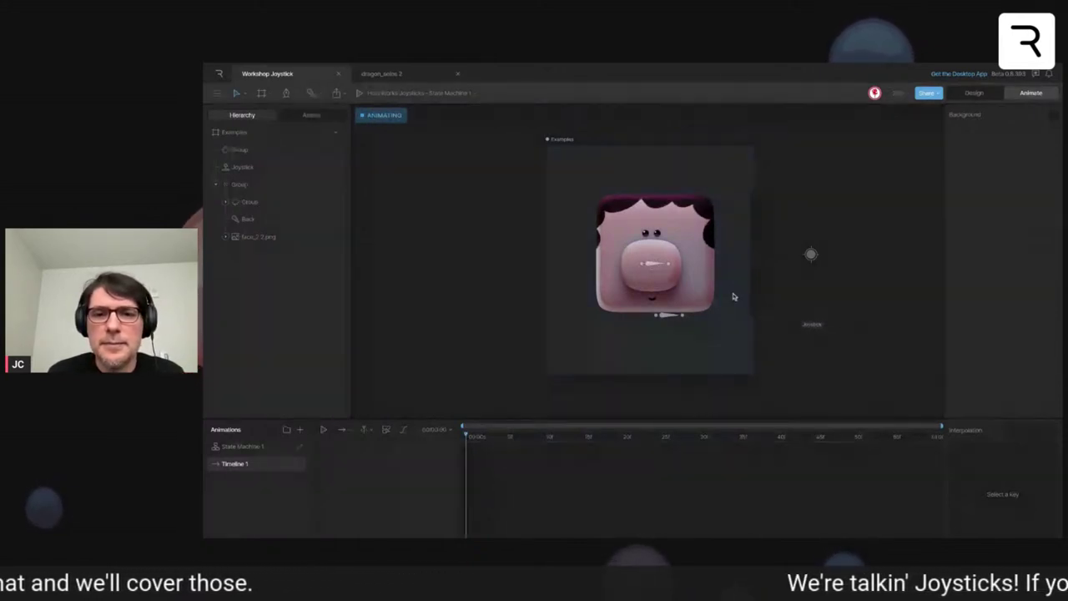
- Compare moving the nose control group directly with moving the Joystick's control group, undoing each move
scroll(732, 298, up, 2)
click(843, 257)
click(835, 242)
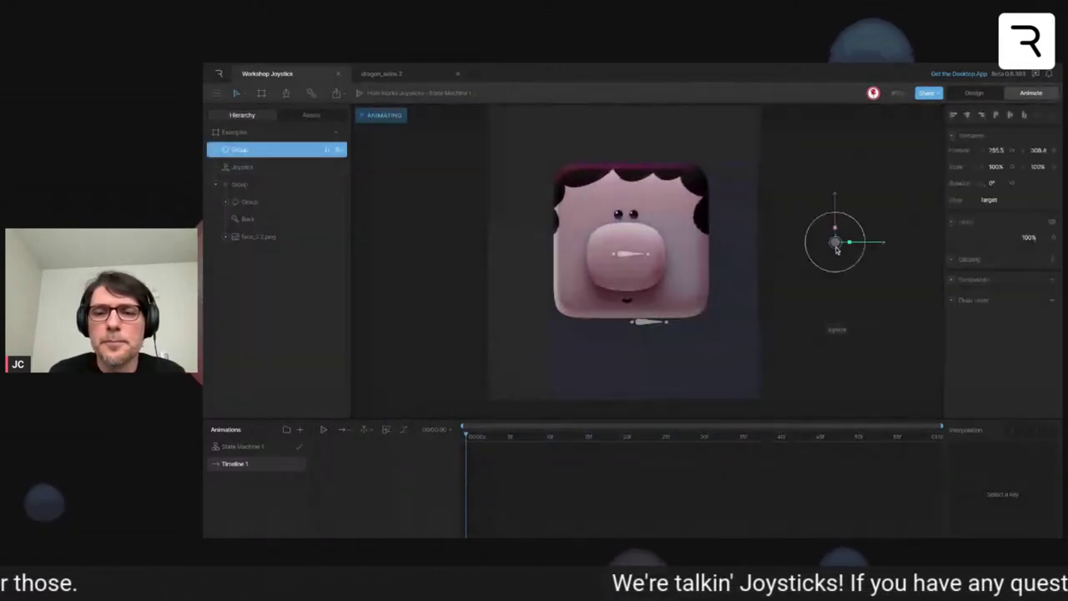
click(634, 266)
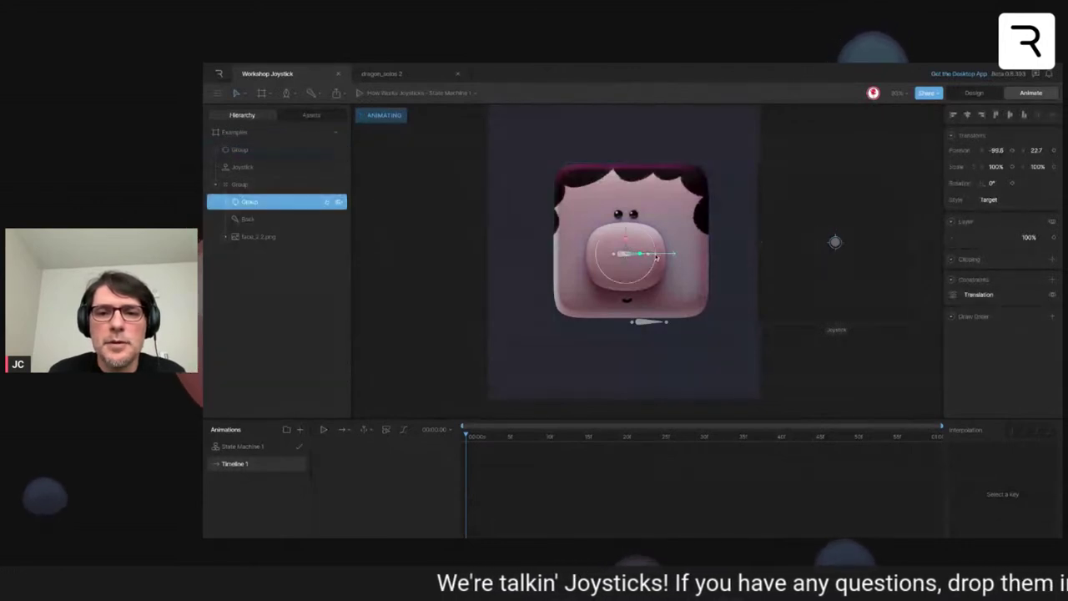
mouse_move(672, 256)
mouse_down()
mouse_move(695, 256)
mouse_move(673, 256)
mouse_up()
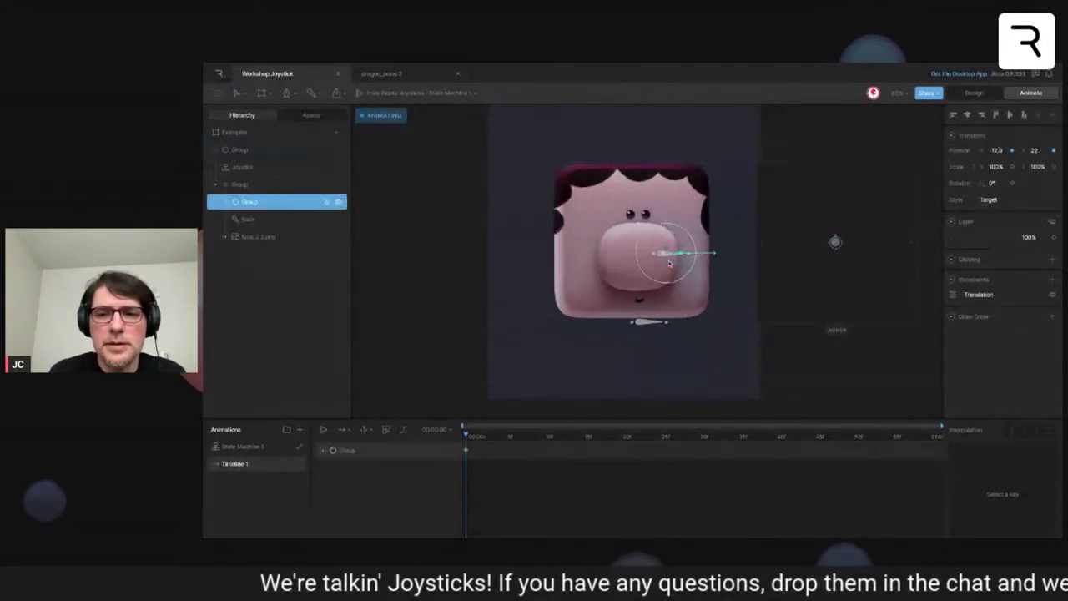
key(ctrl+z)
click(835, 245)
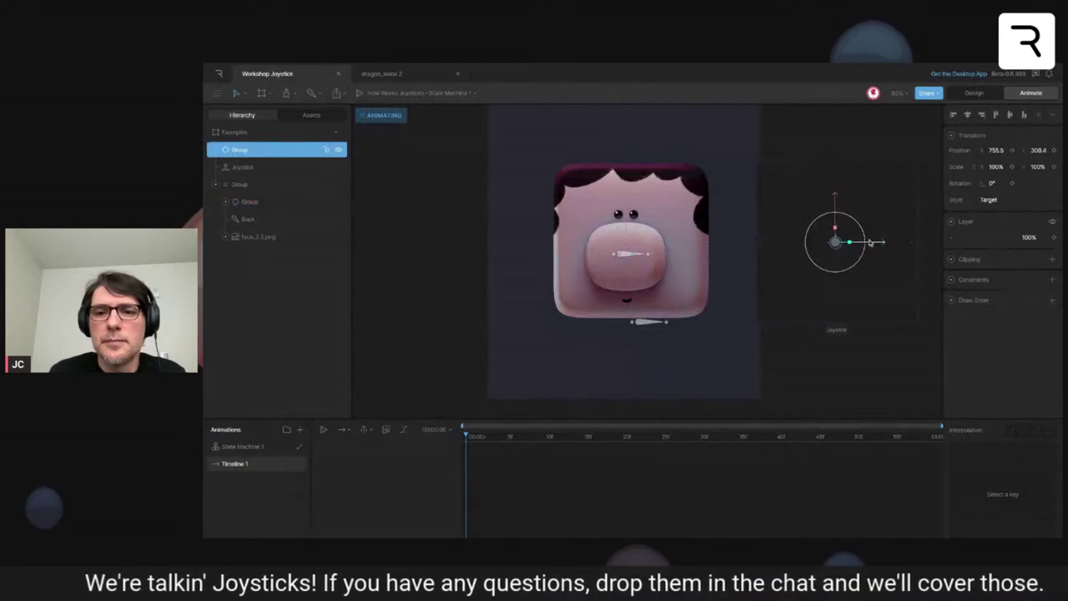
drag(871, 242, 797, 242)
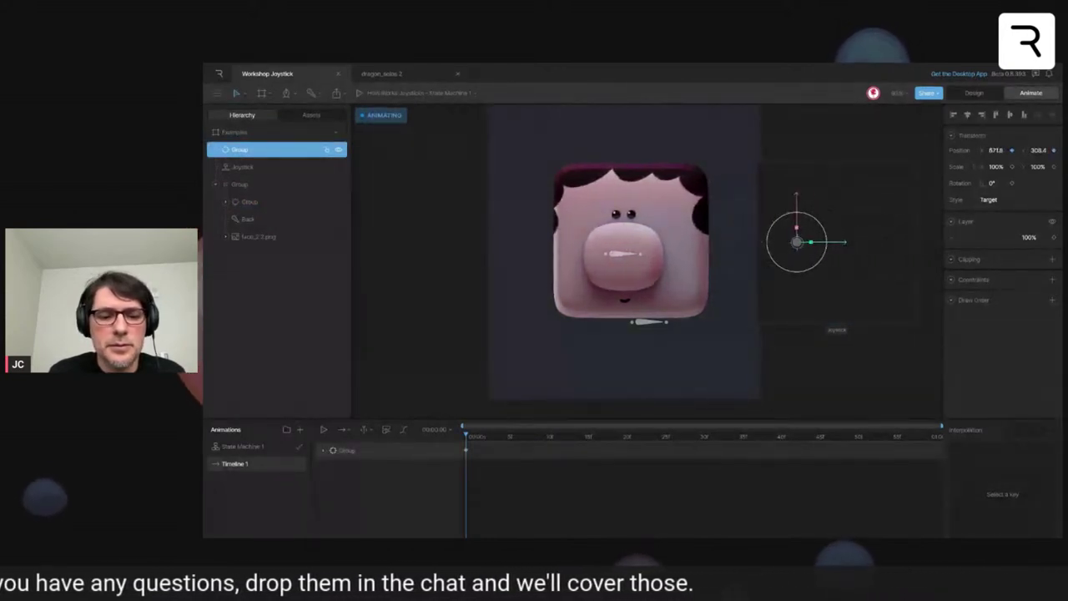
key(ctrl+z)
- Go to the artboard with the black cat and make it the active artboard
scroll(829, 255, down, 5)
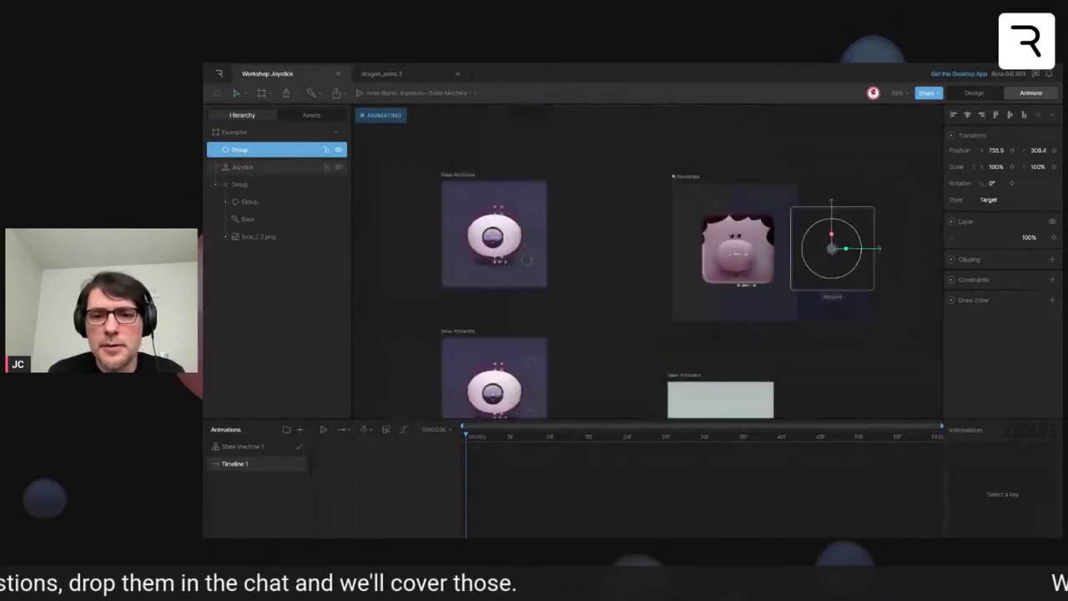
scroll(711, 339, right, 3)
scroll(710, 339, down, 2)
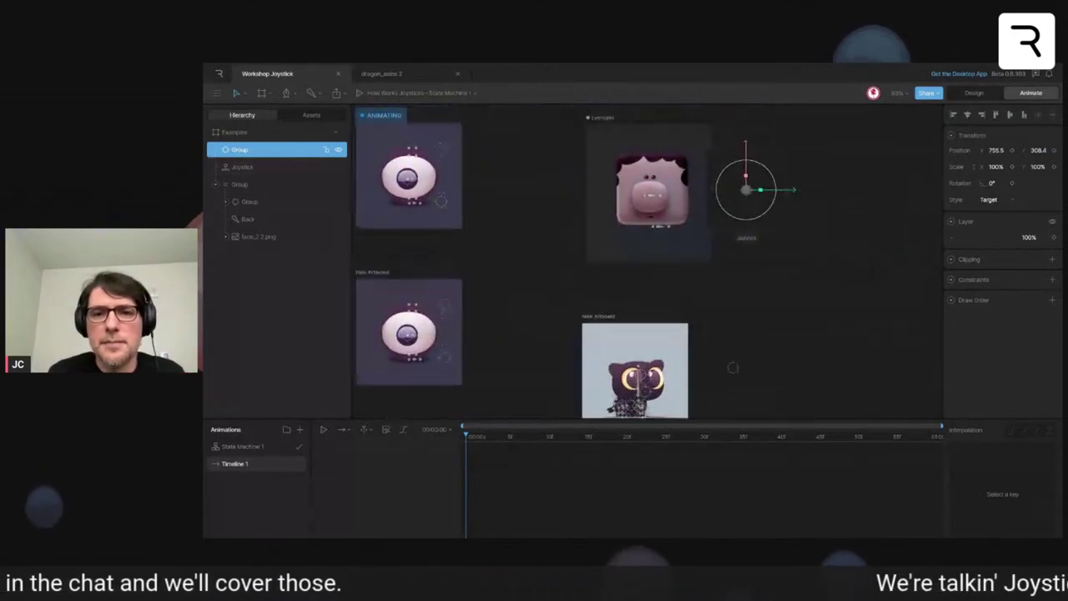
scroll(721, 264, down, 2)
click(721, 264)
scroll(721, 264, up, 4)
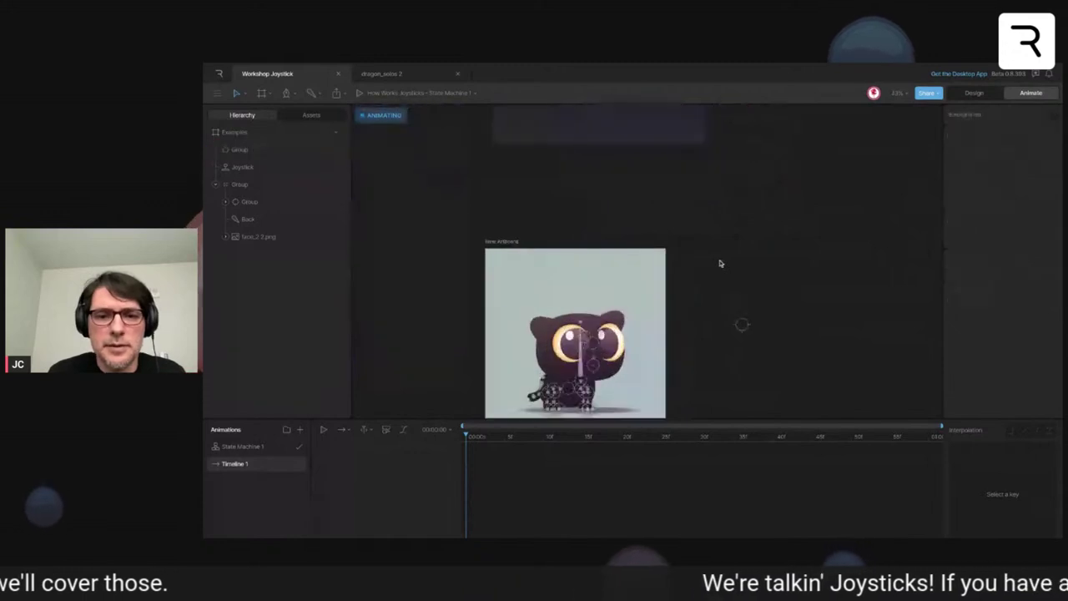
scroll(693, 304, up, 3)
click(689, 299)
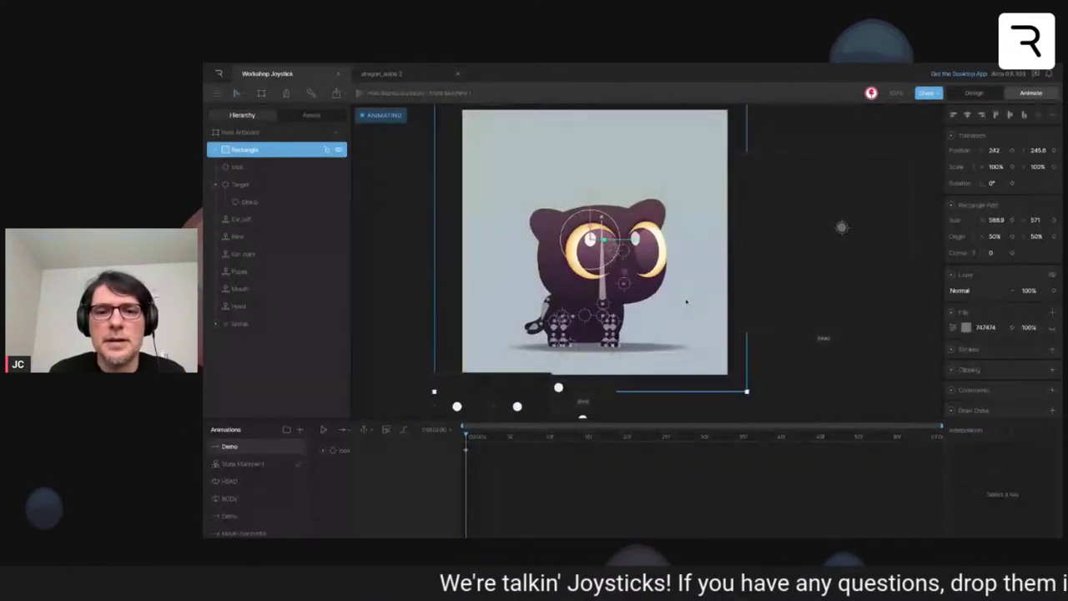
- Hide the bones to view the cat without its rig, and inspect the Head joystick's settings
click(896, 93)
click(921, 263)
click(807, 386)
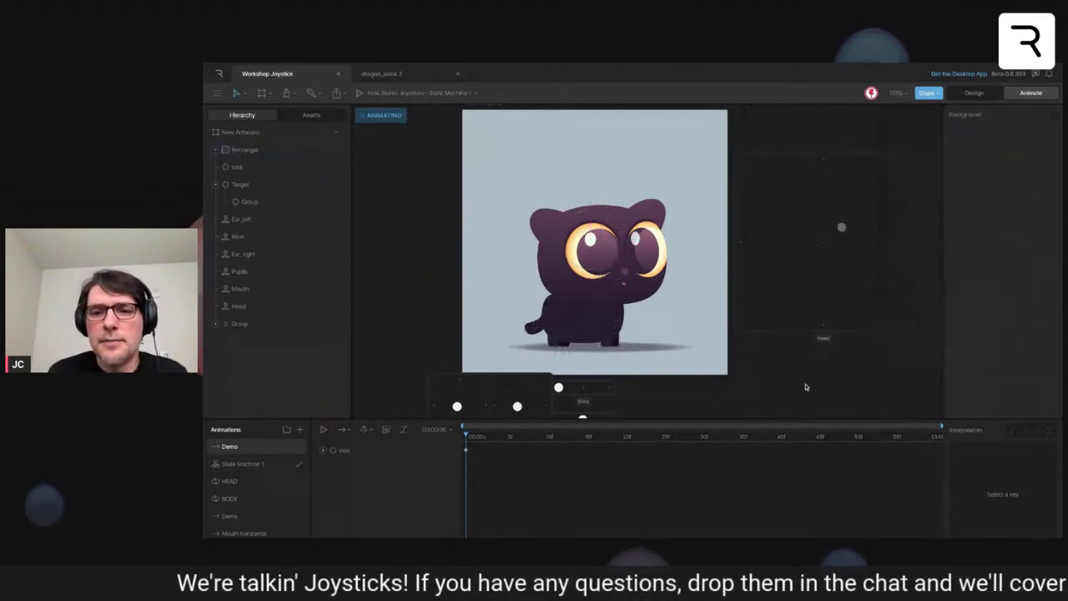
scroll(702, 313, up, 3)
scroll(701, 312, down, 3)
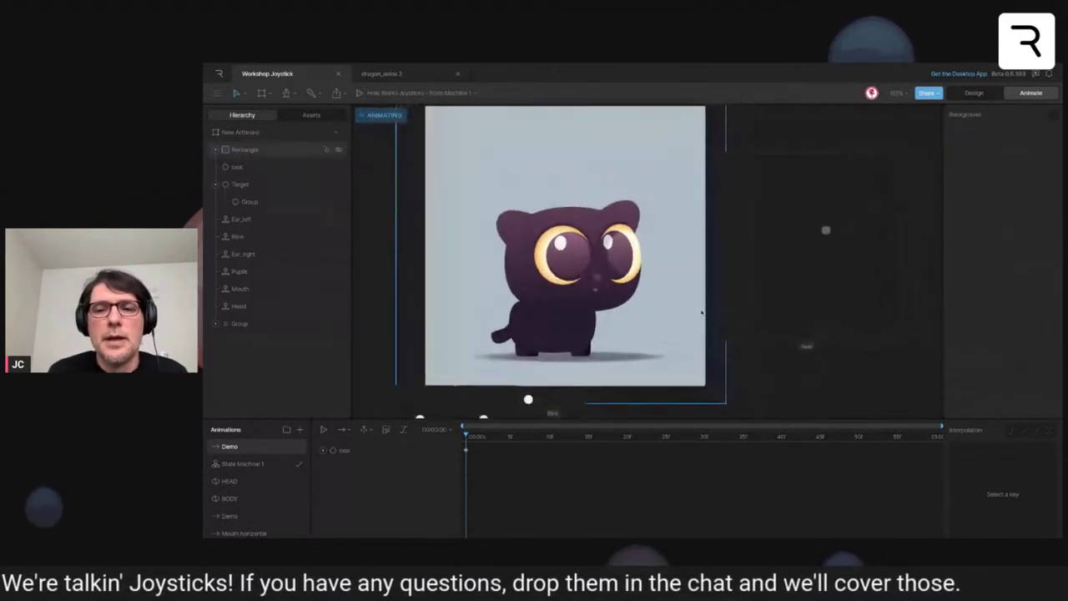
click(779, 270)
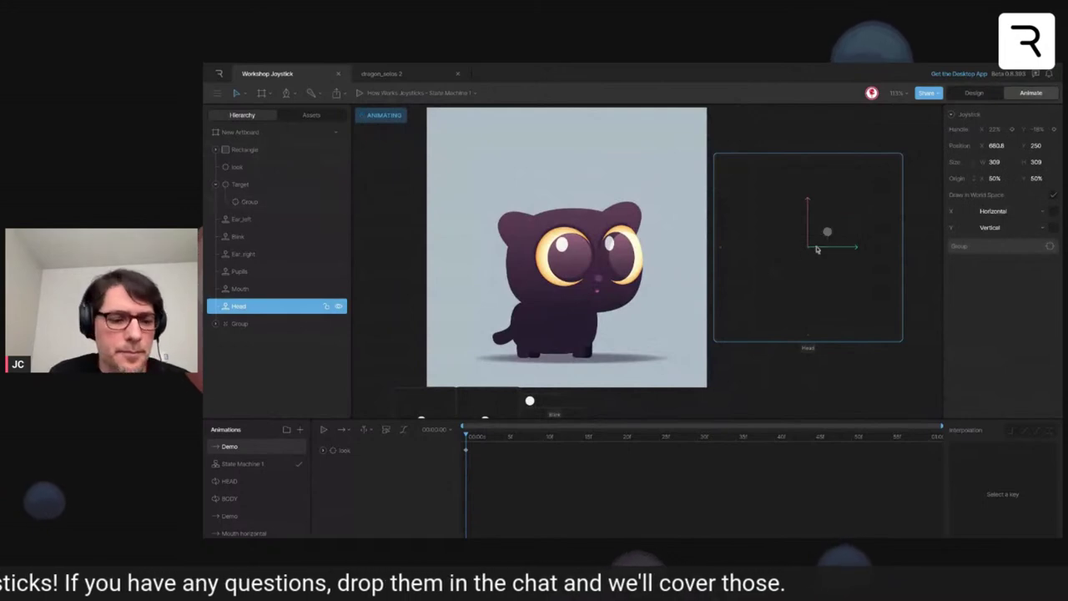
- In Design mode, show the bones and move the look group to about X 199.4, Y 170
key(Tab)
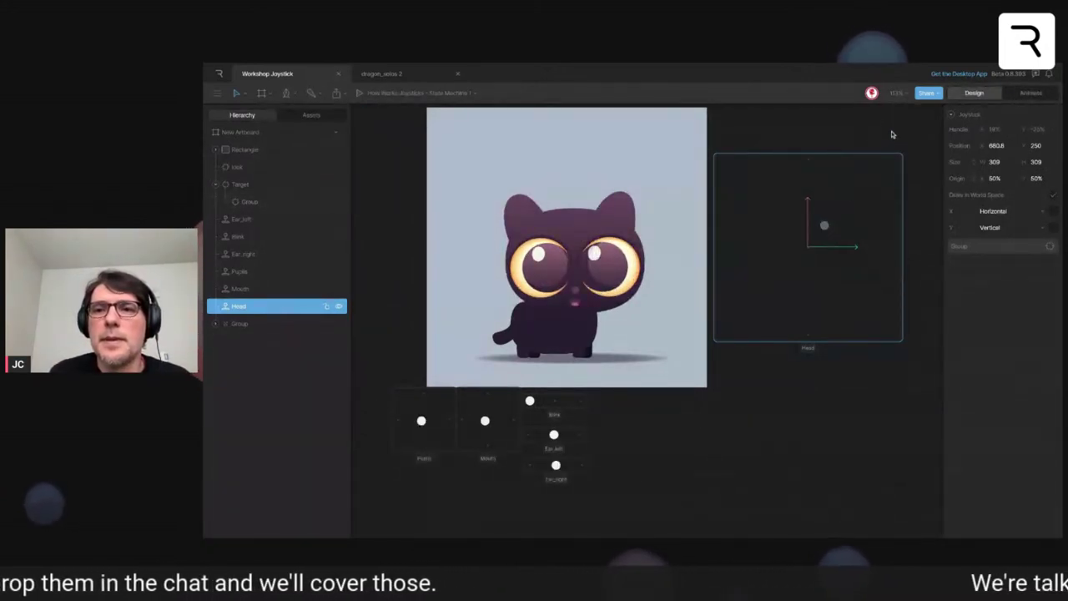
click(895, 94)
click(917, 262)
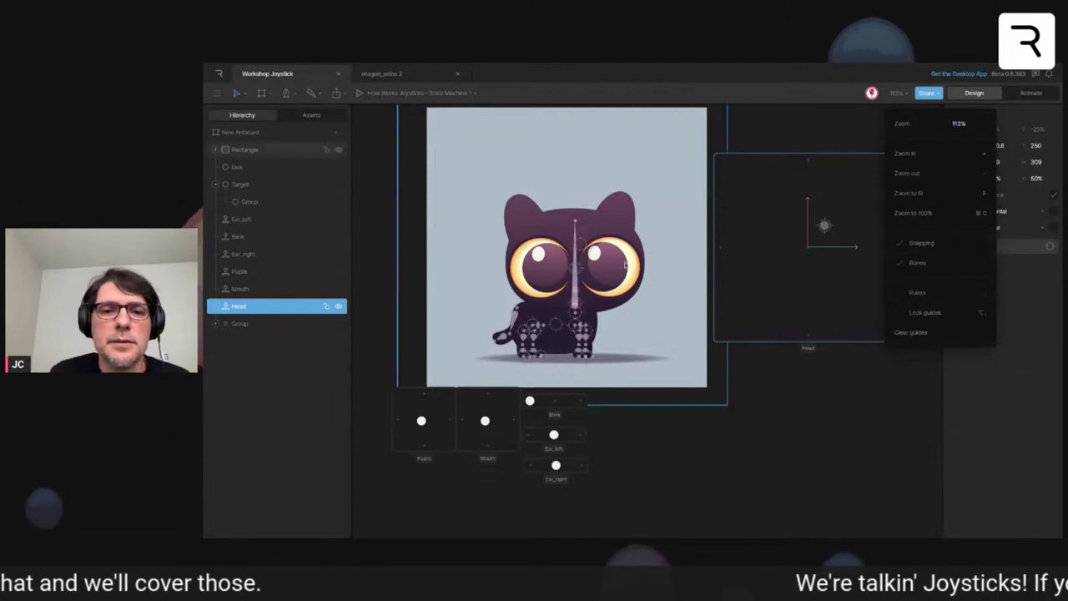
click(582, 247)
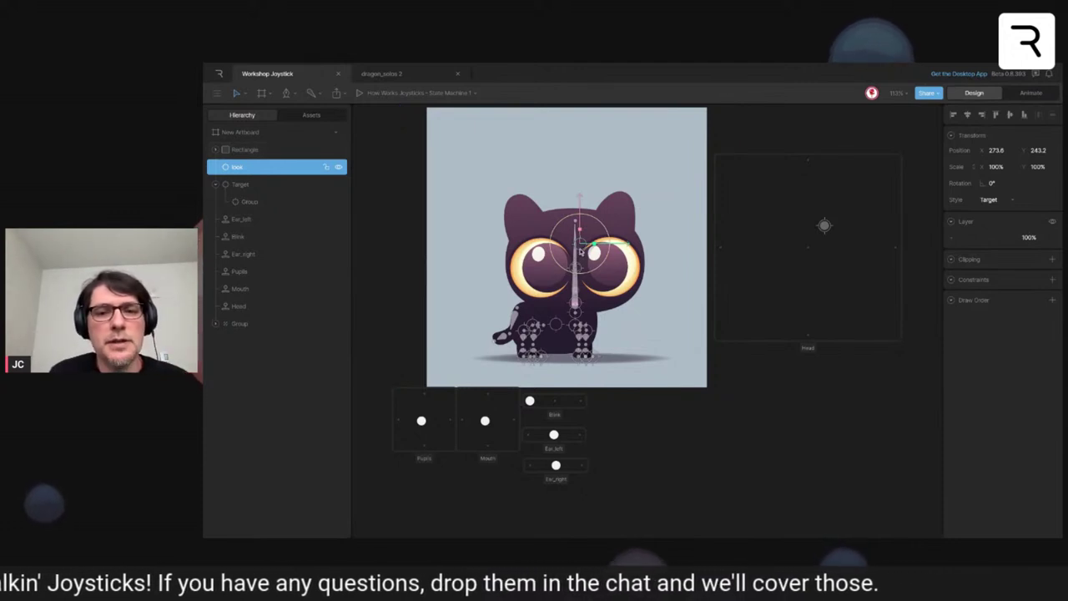
drag(581, 251, 539, 203)
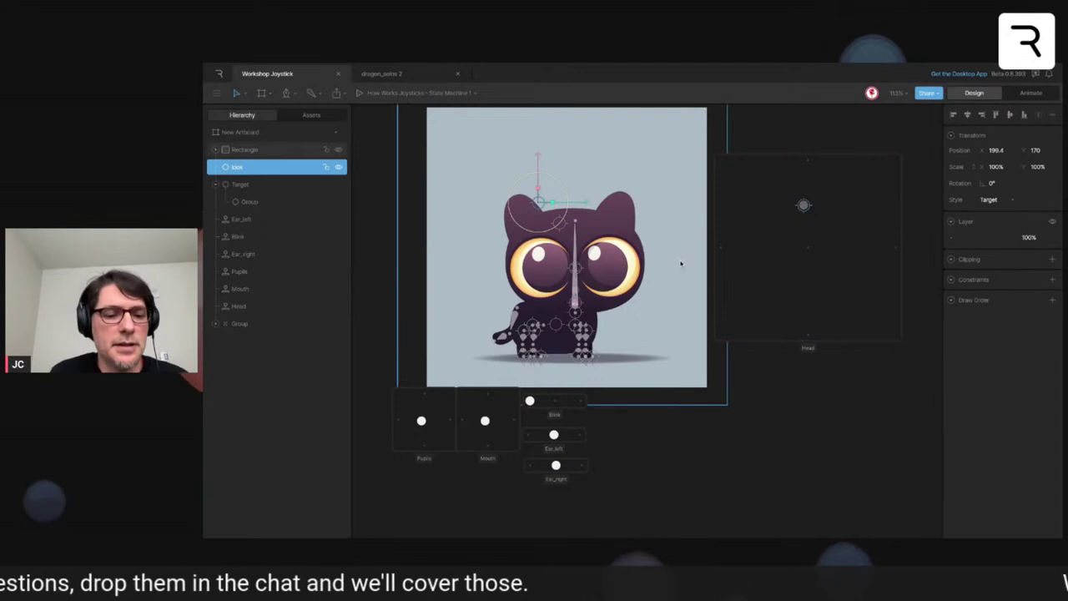
- In Animate mode, preview State Machine 1 with its listeners, and examine the Head joystick's control source
key(Tab)
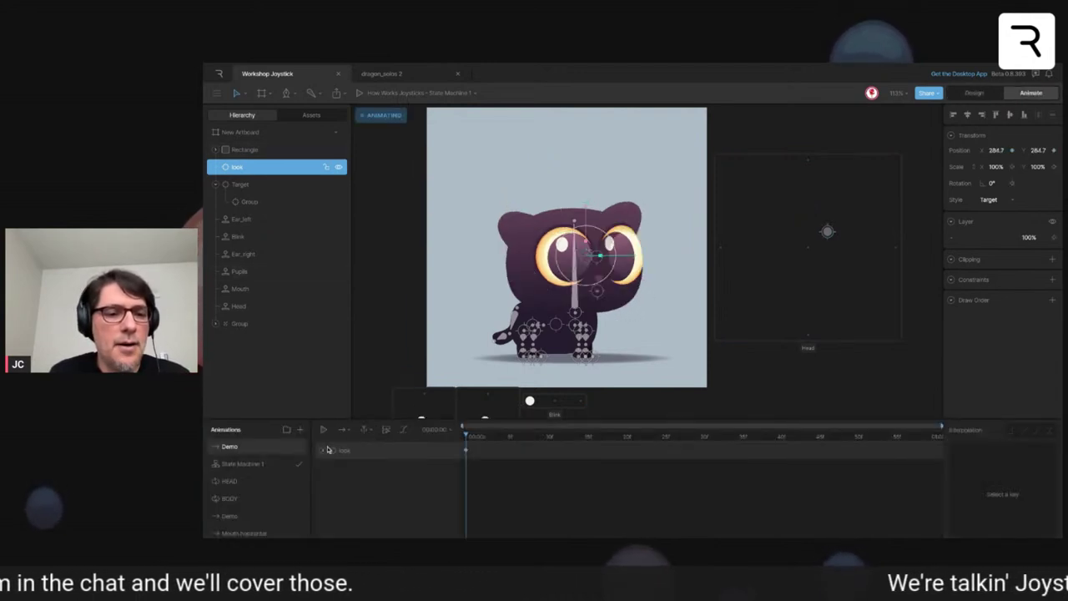
click(273, 466)
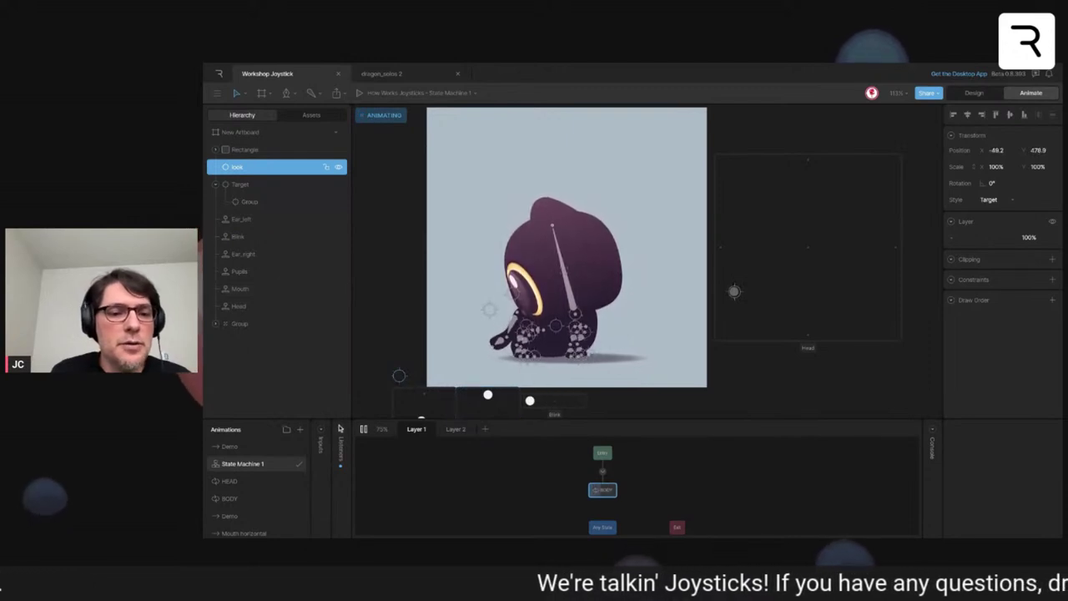
click(341, 436)
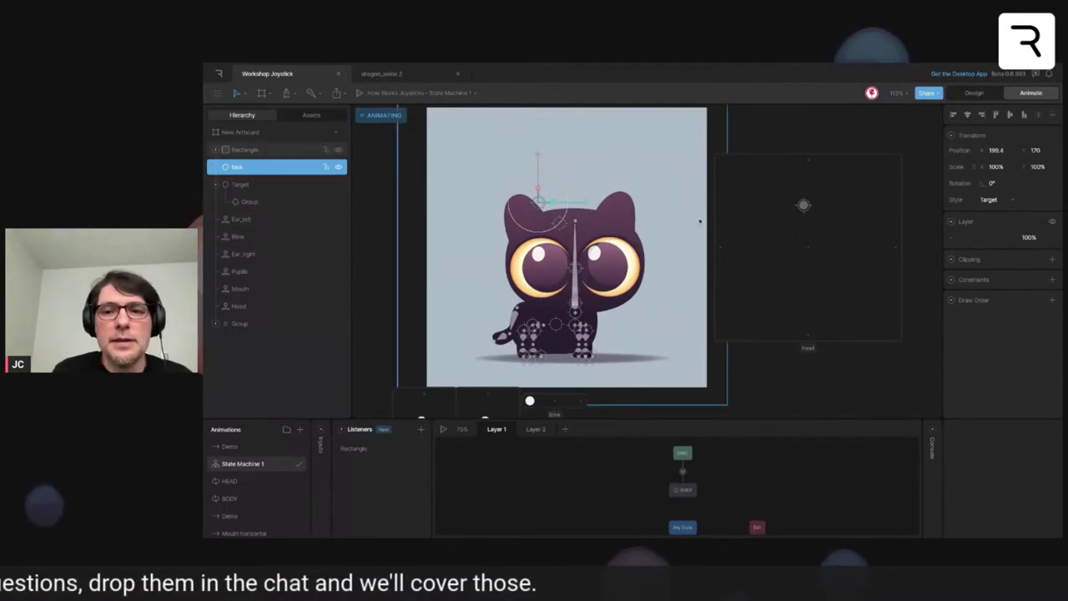
click(793, 256)
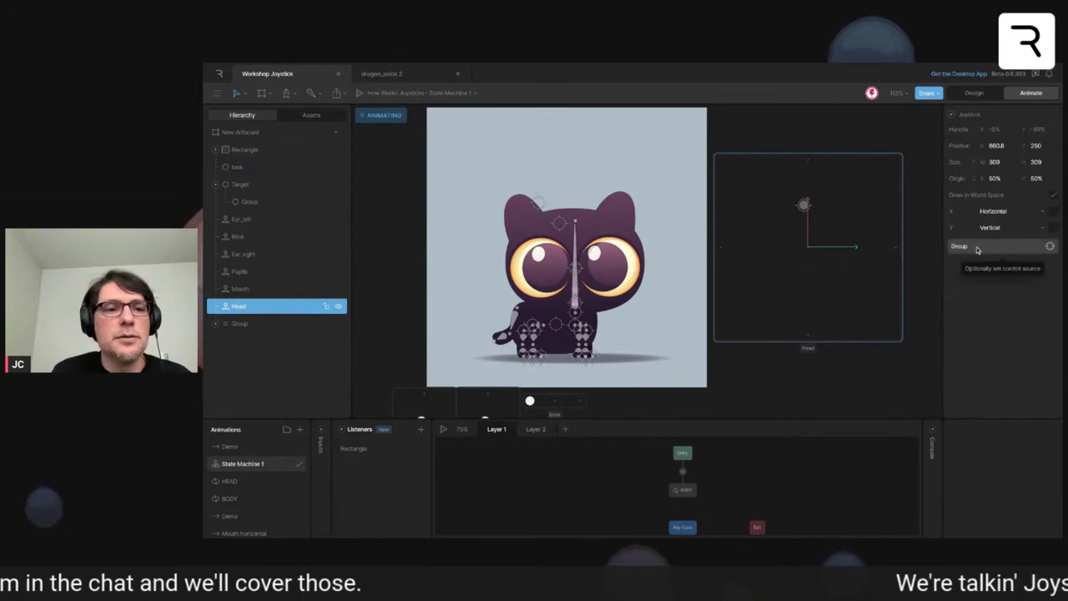
- Examine the Head joystick's control group, its Target parent and the look group, then inspect Target's Translation constraint settings
click(257, 202)
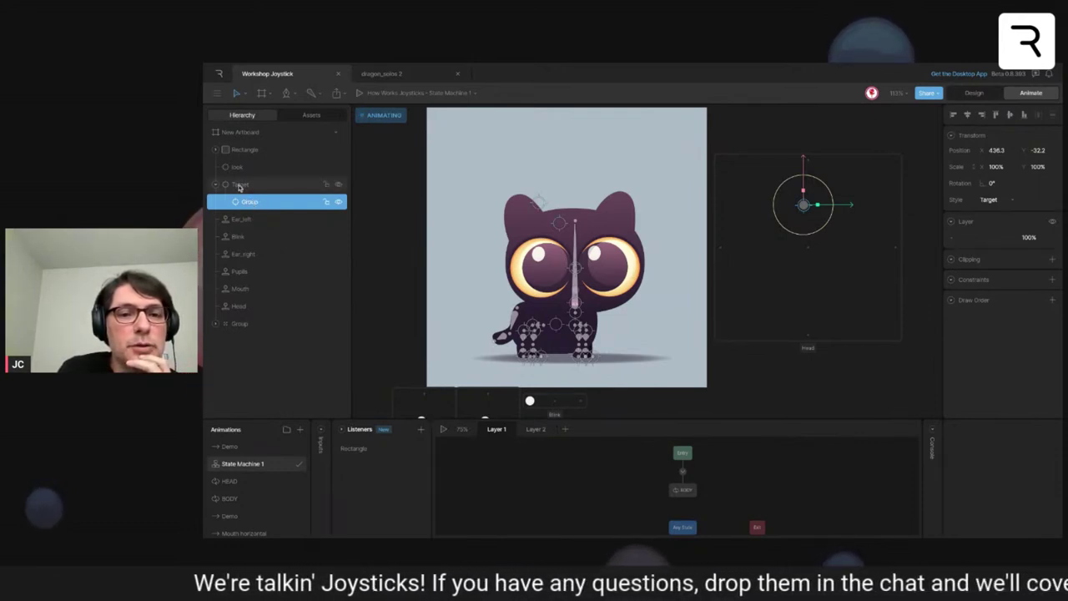
click(240, 186)
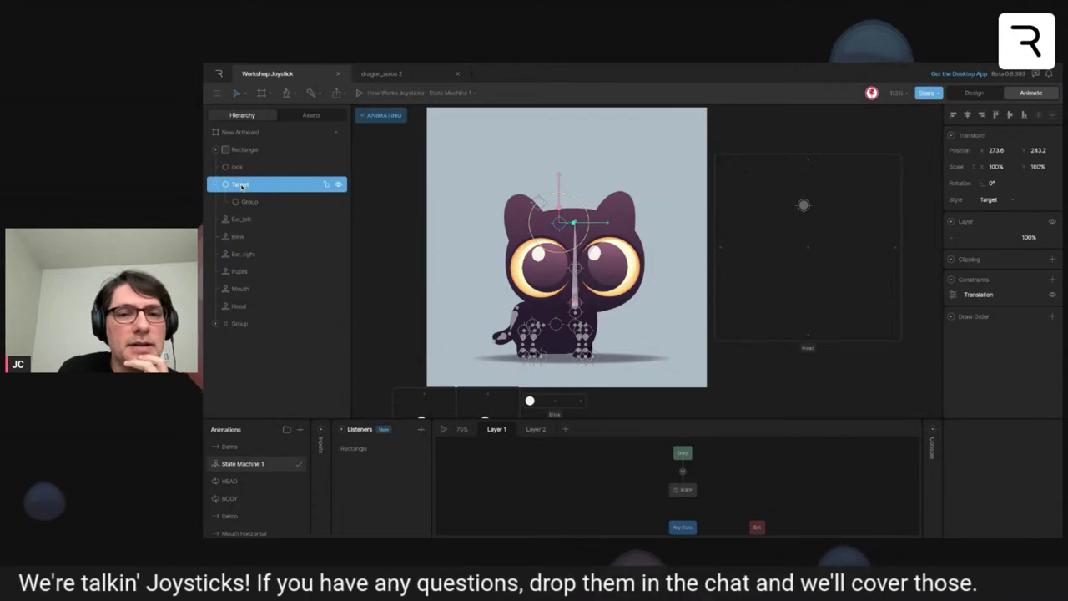
drag(601, 223, 588, 223)
click(308, 167)
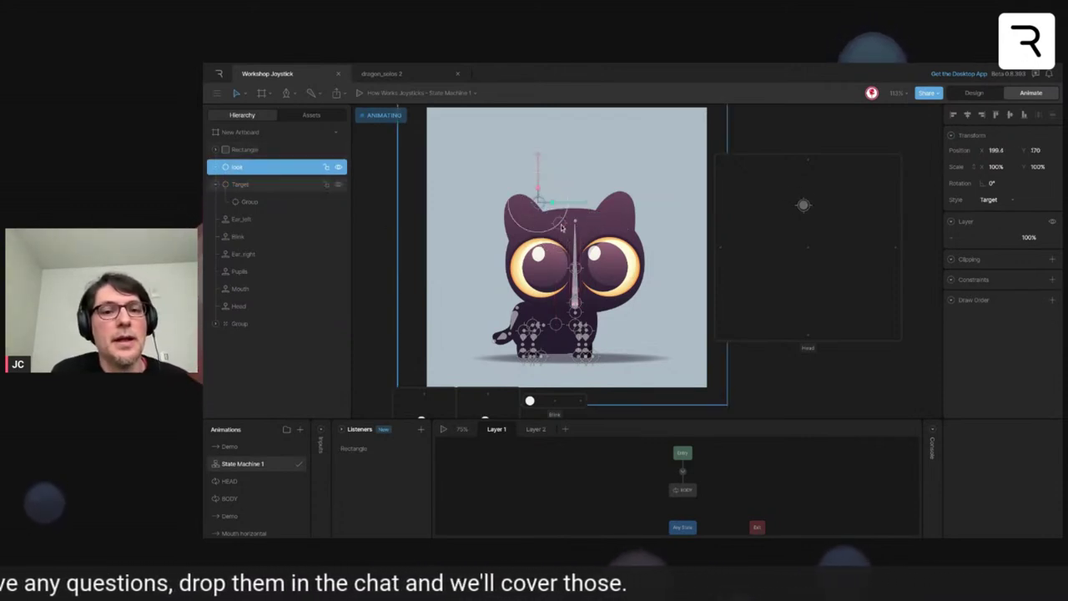
click(269, 185)
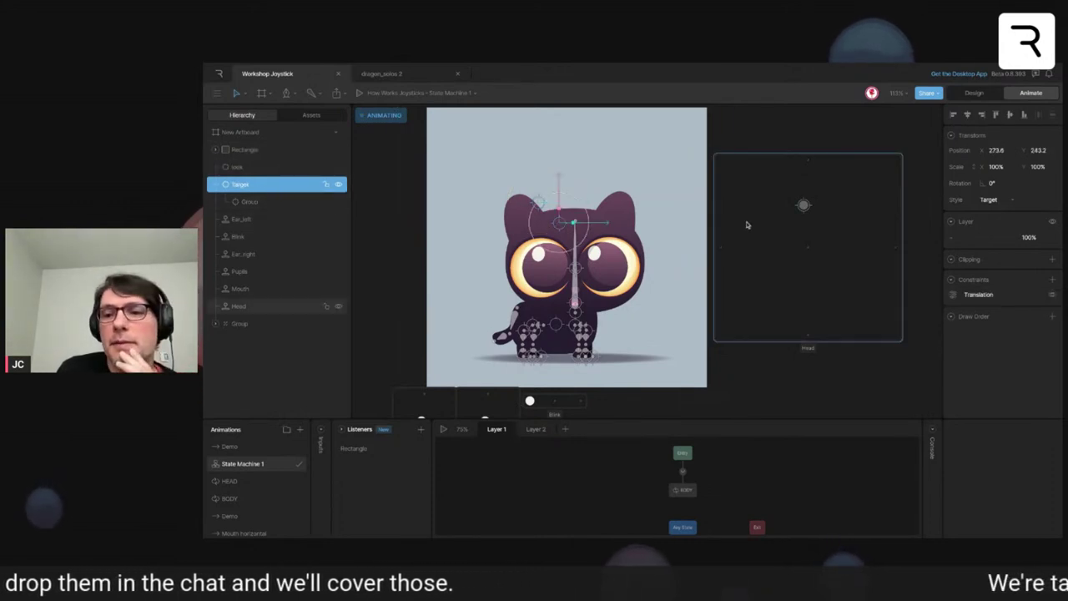
click(980, 295)
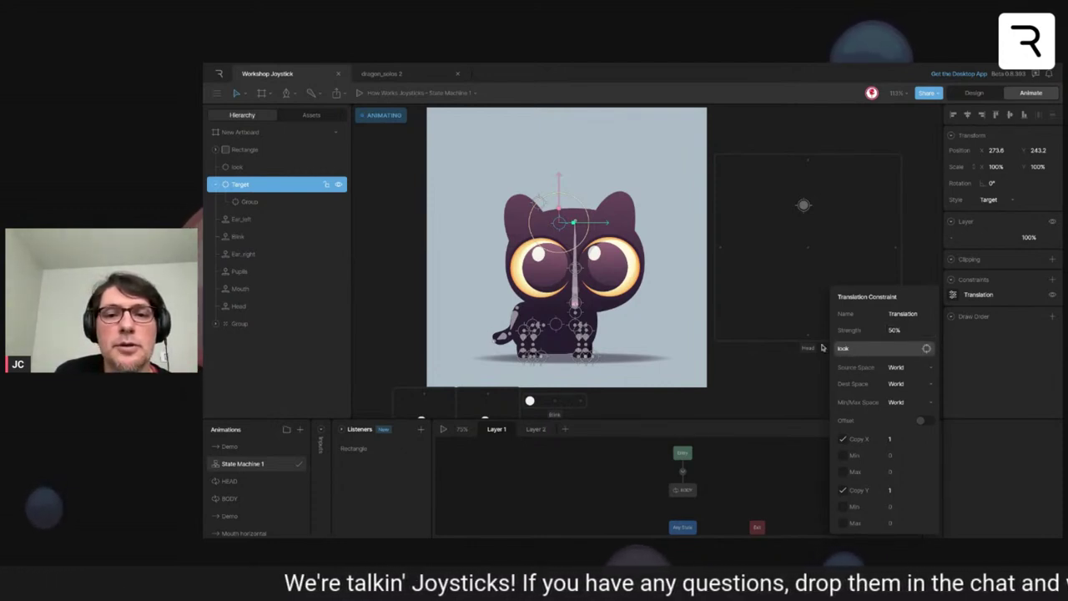
- Move the look group horizontally to about X 208.7 and preview the cat's State Machine 1
click(294, 166)
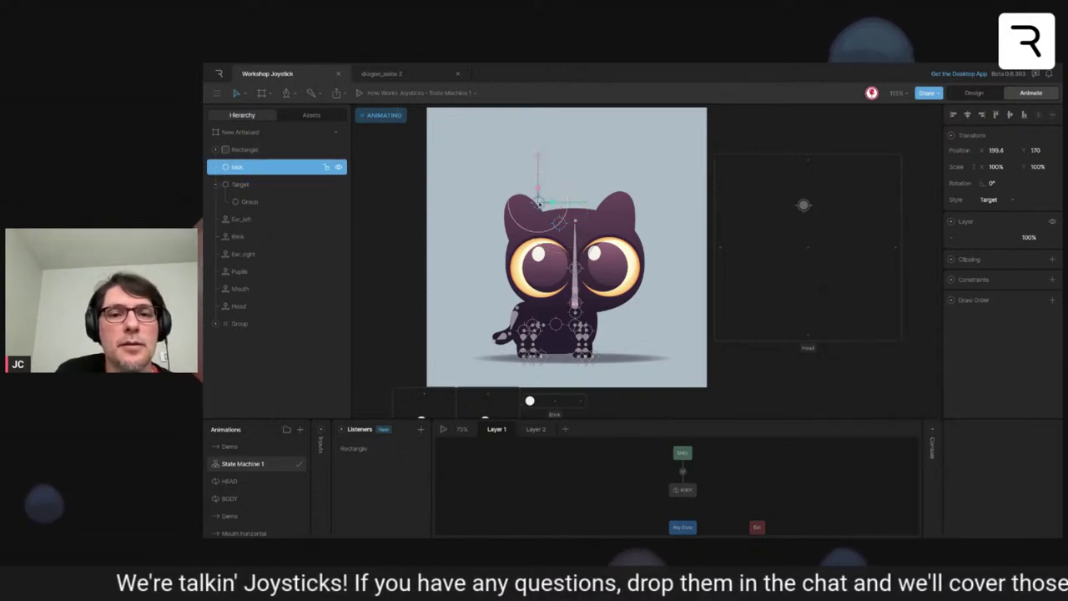
drag(573, 204, 531, 203)
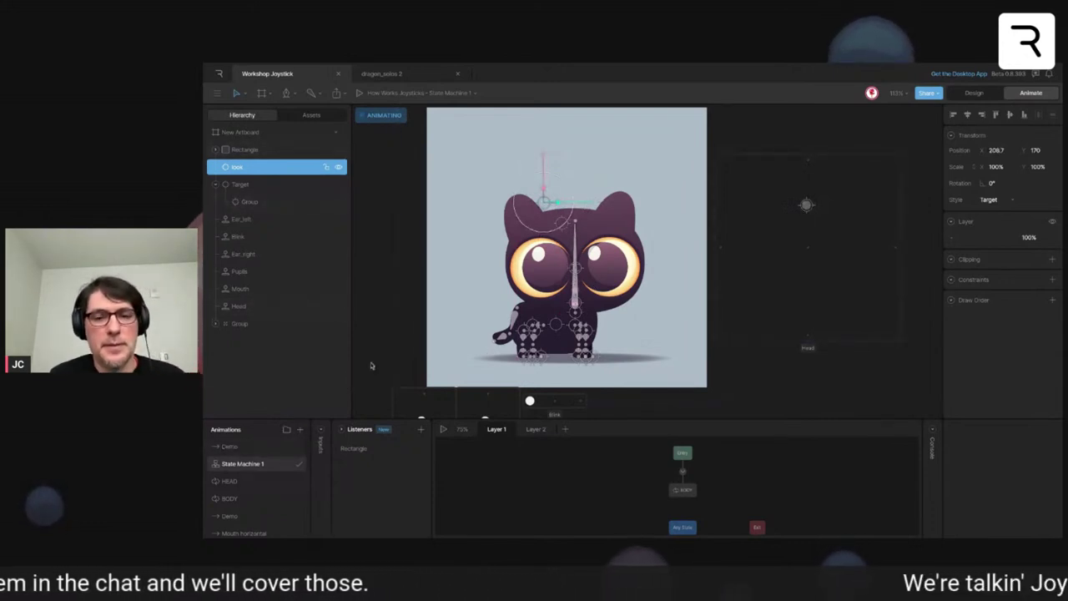
key(space)
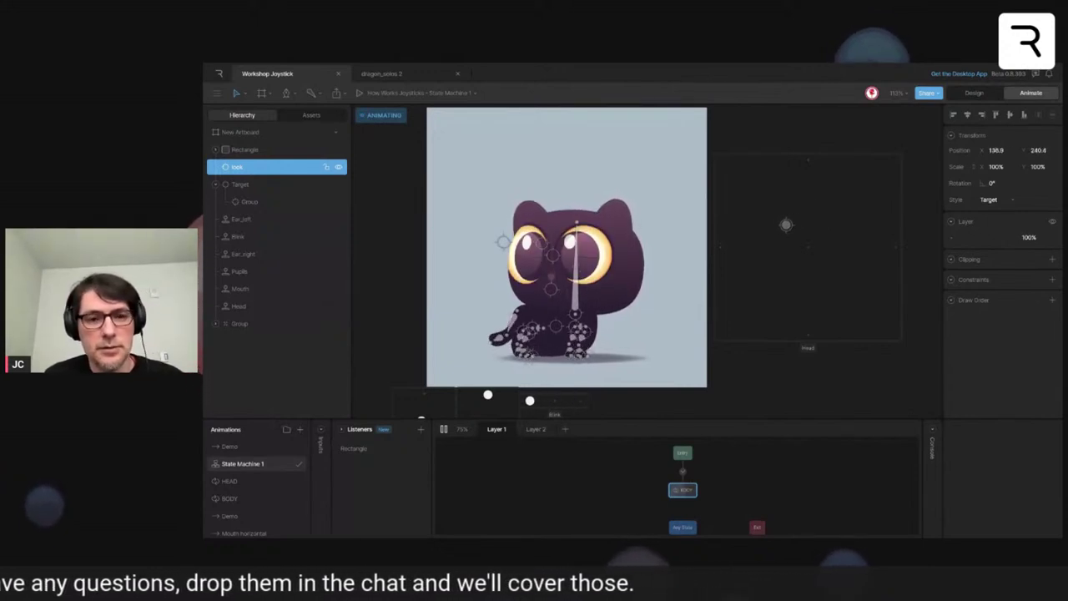
key(space)
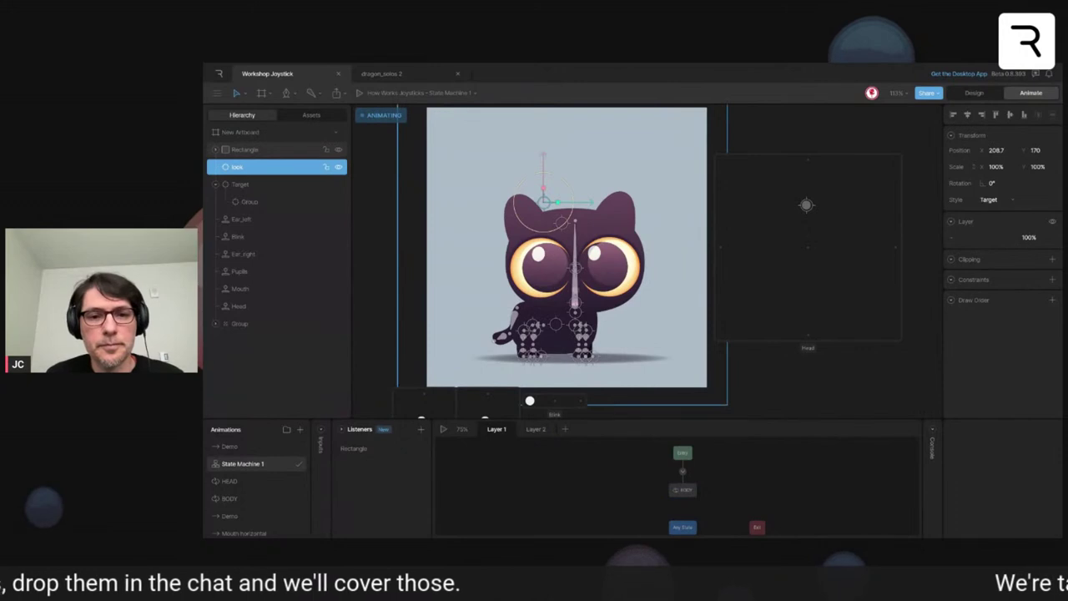
- Go to the artboard with the tilted phone and make it the active artboard
scroll(503, 244, down, 5)
scroll(601, 251, down, 10)
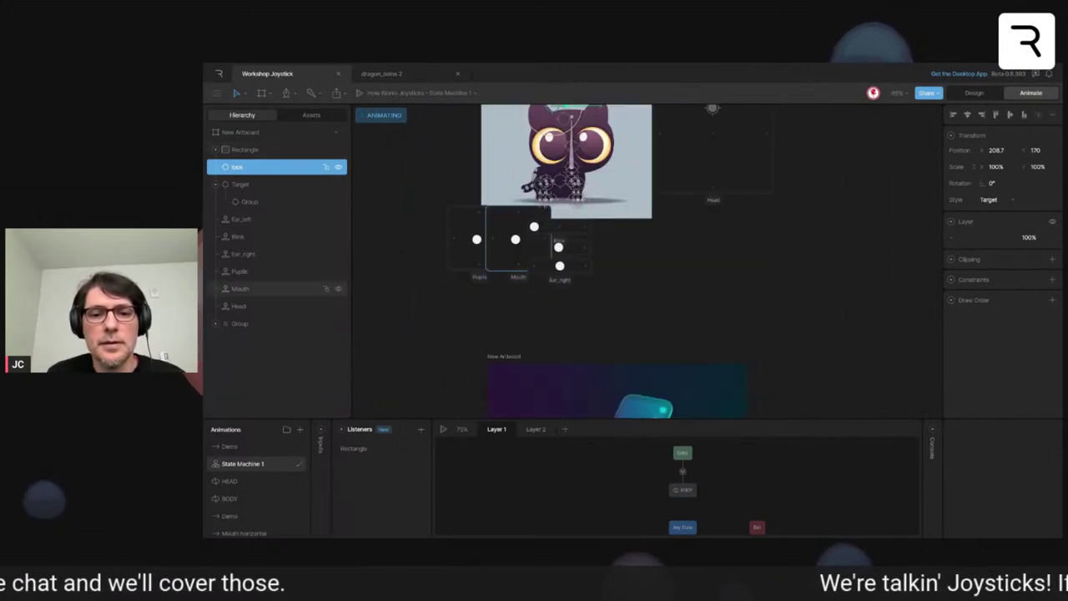
scroll(601, 251, up, 3)
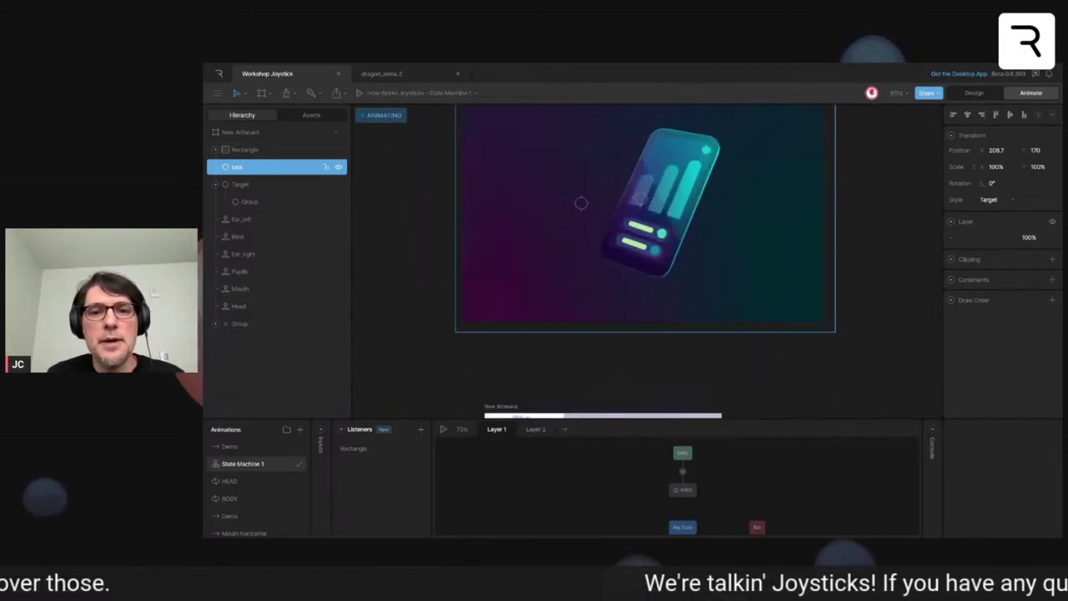
click(550, 252)
scroll(542, 267, up, 3)
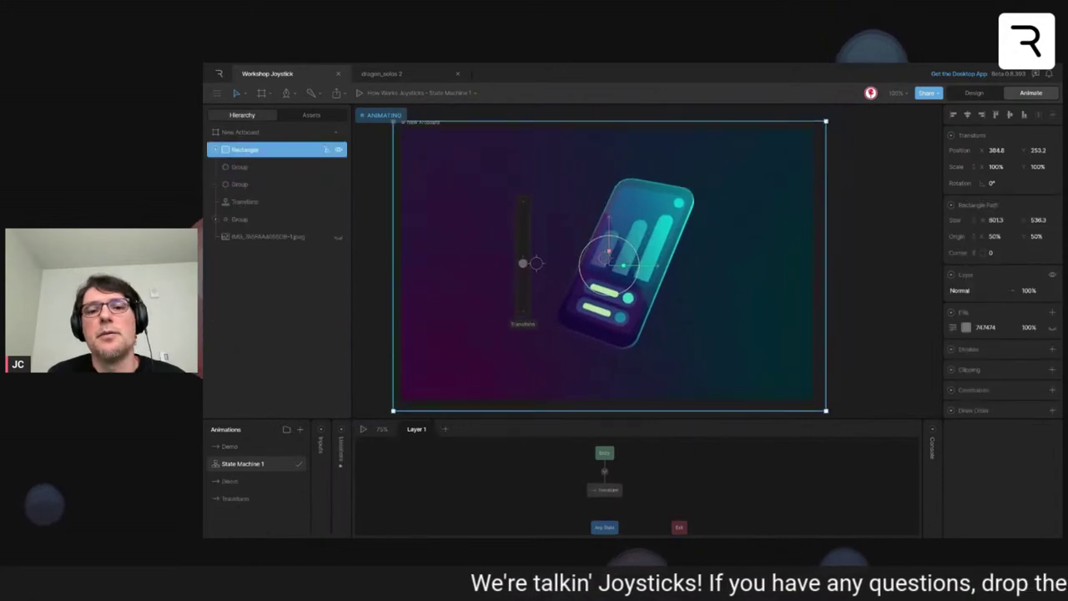
scroll(514, 326, up, 2)
scroll(514, 325, down, 1)
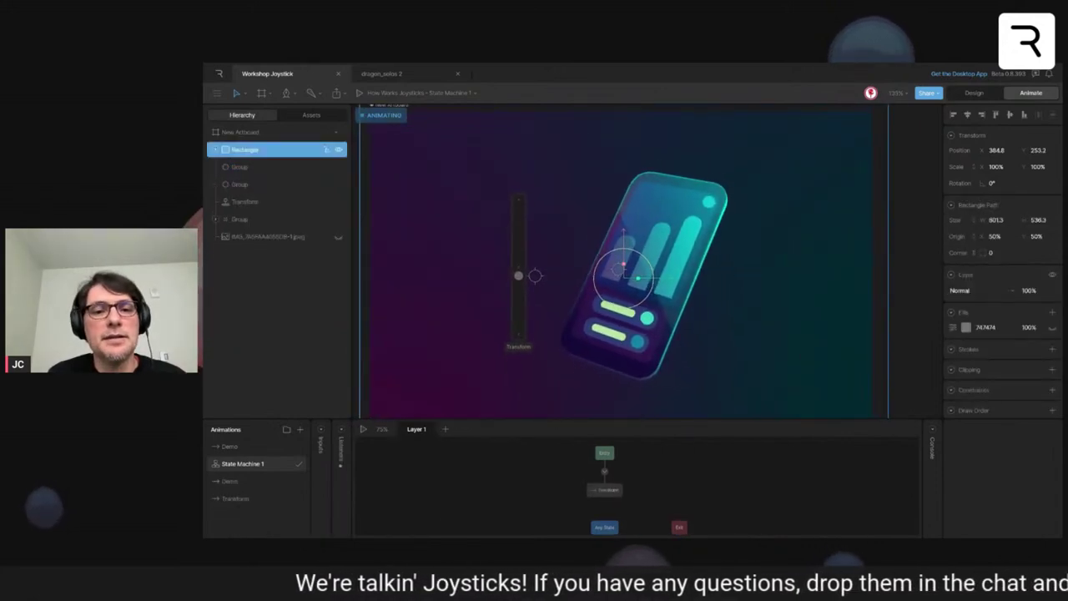
- Inspect the phone's Transform timeline, then State Machine 1, the Transform joystick's settings and the group over the phone
click(253, 499)
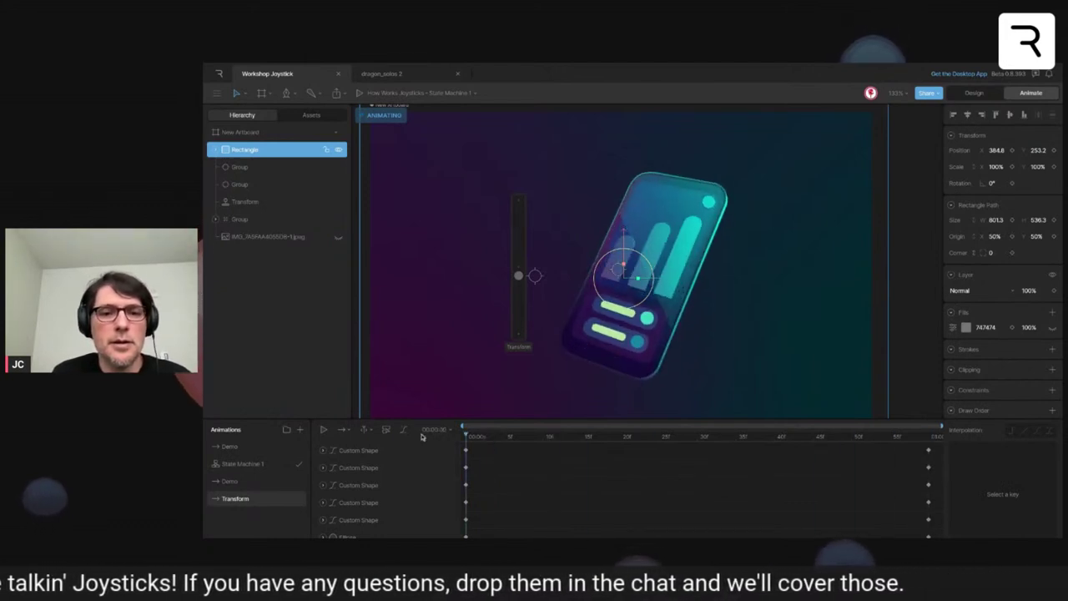
click(251, 465)
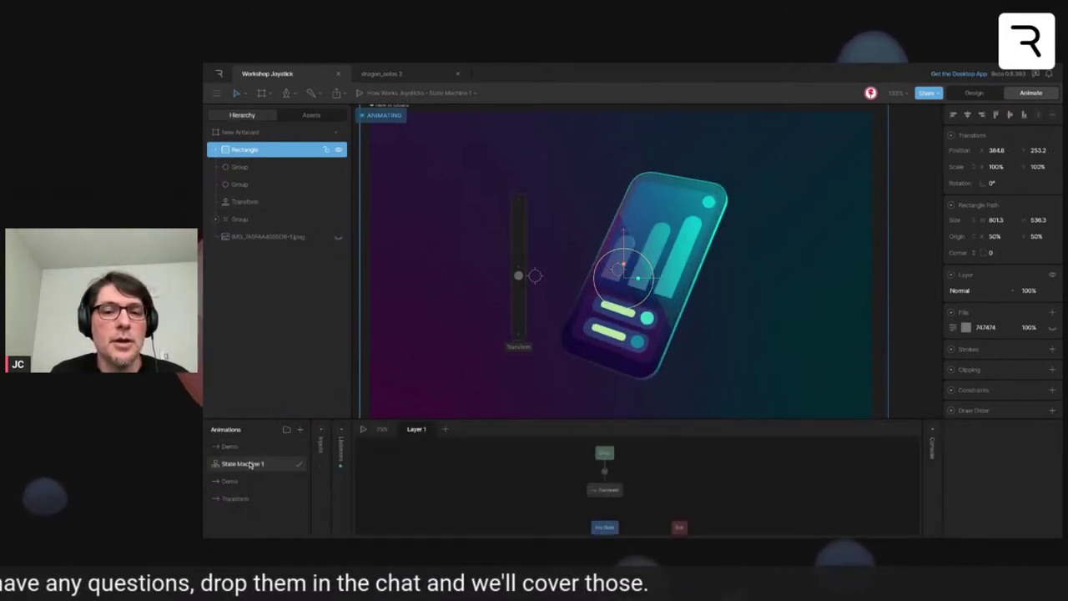
click(519, 278)
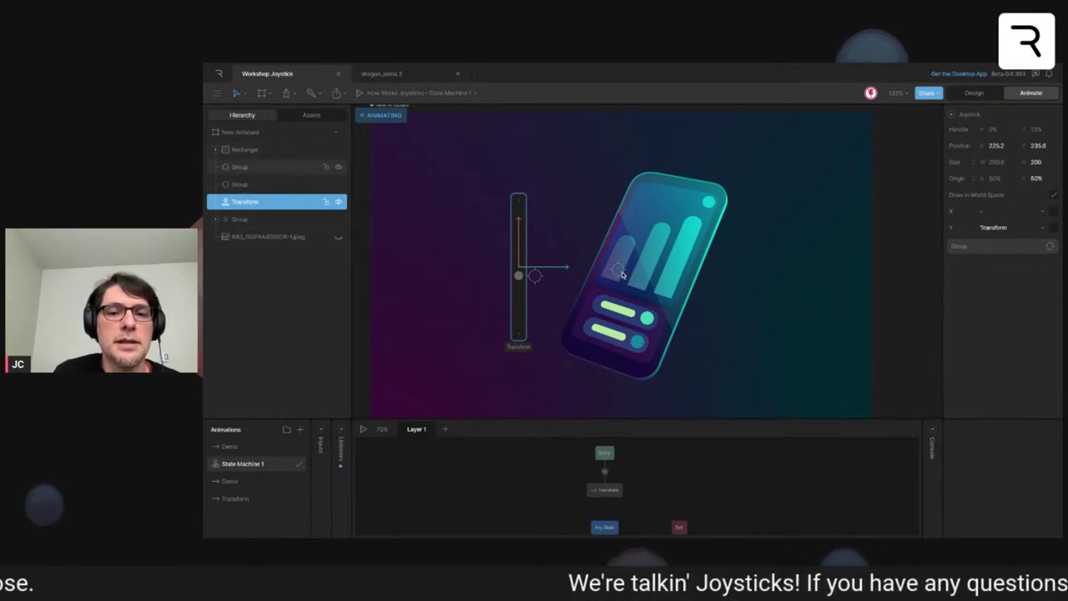
click(596, 274)
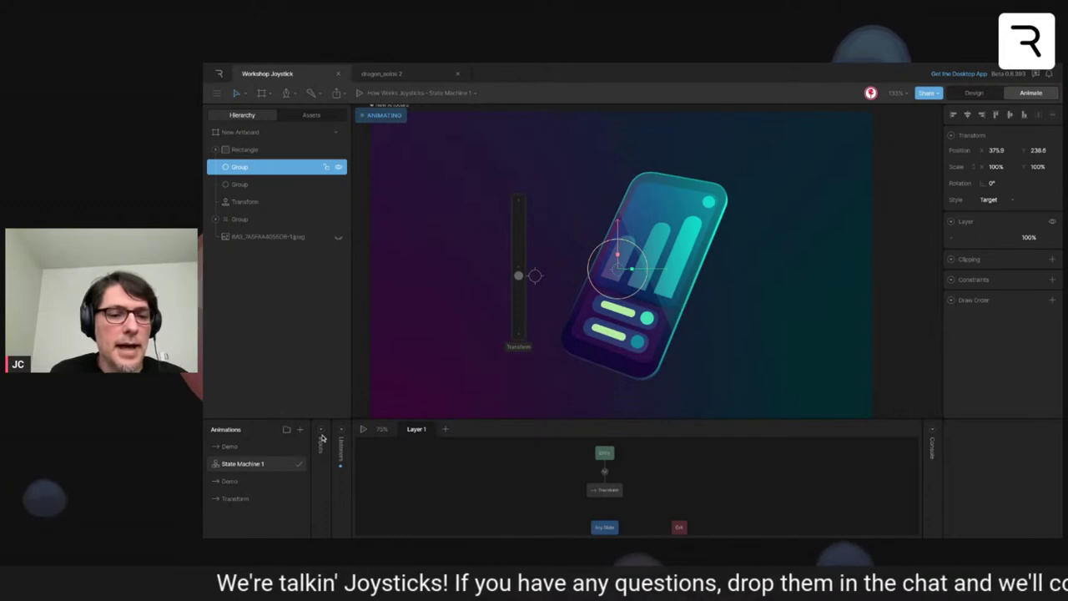
- Preview the phone's State Machine 1 and examine the Rectangle listener that aligns the group on Pointer Move
click(363, 429)
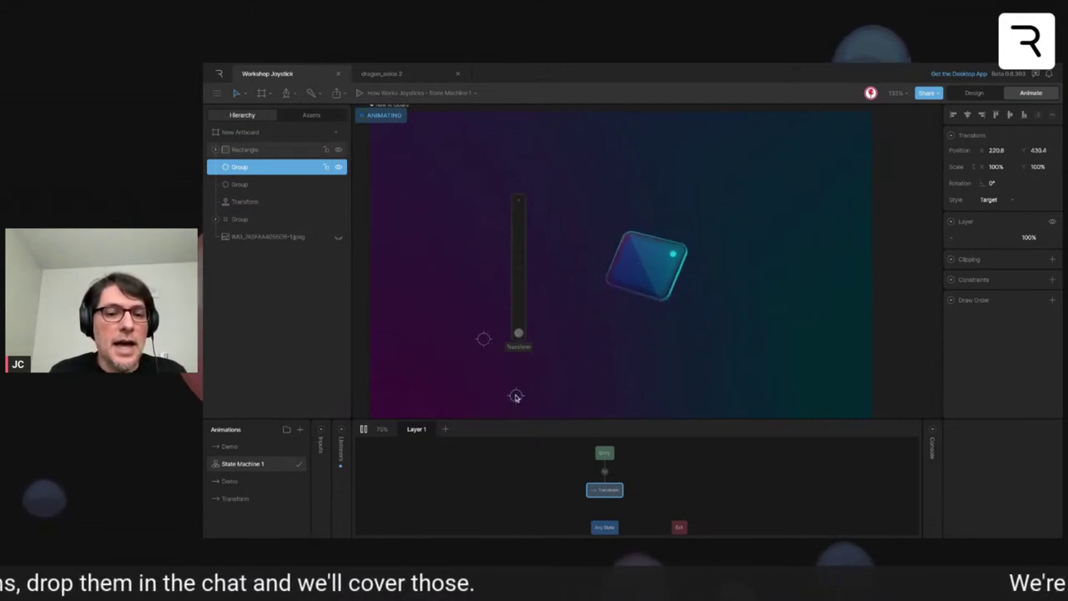
click(363, 429)
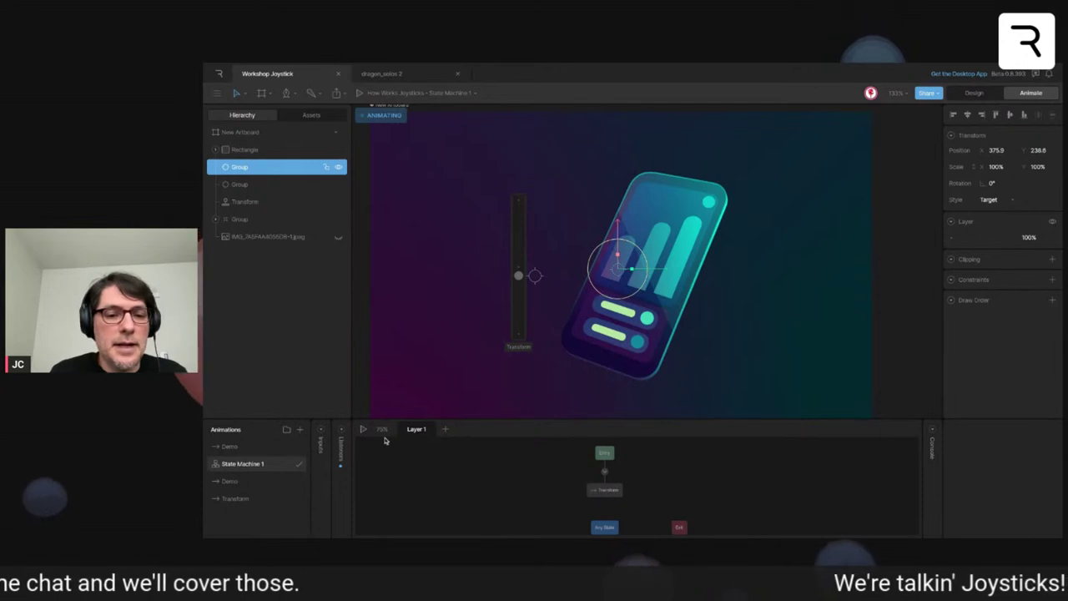
click(340, 435)
click(374, 451)
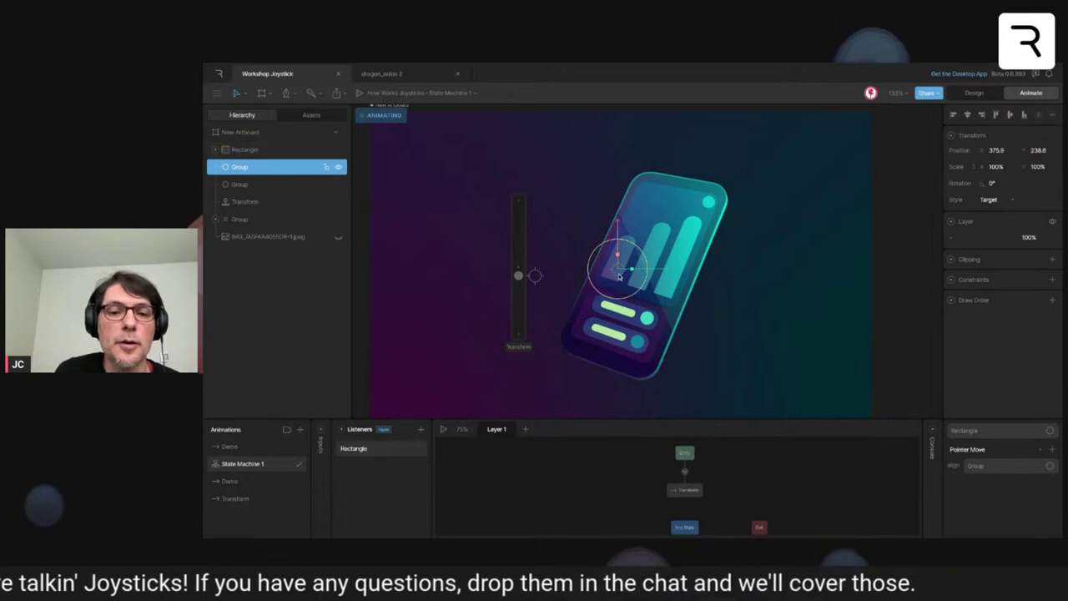
key(space)
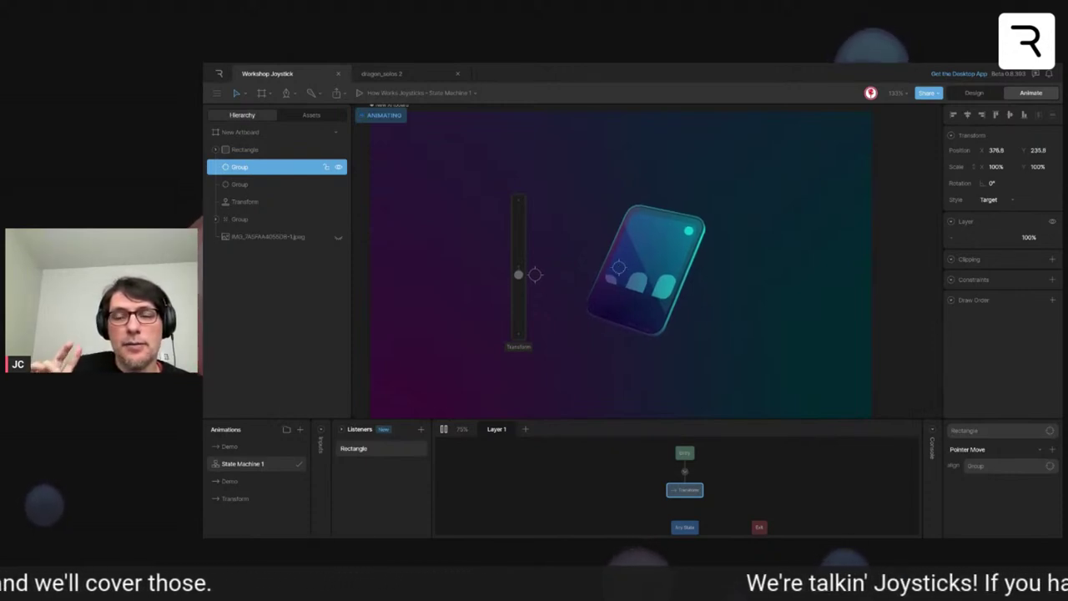
key(space)
- Return to the black cat's artboard and preview its State Machine 1
scroll(619, 267, up, 10)
click(619, 267)
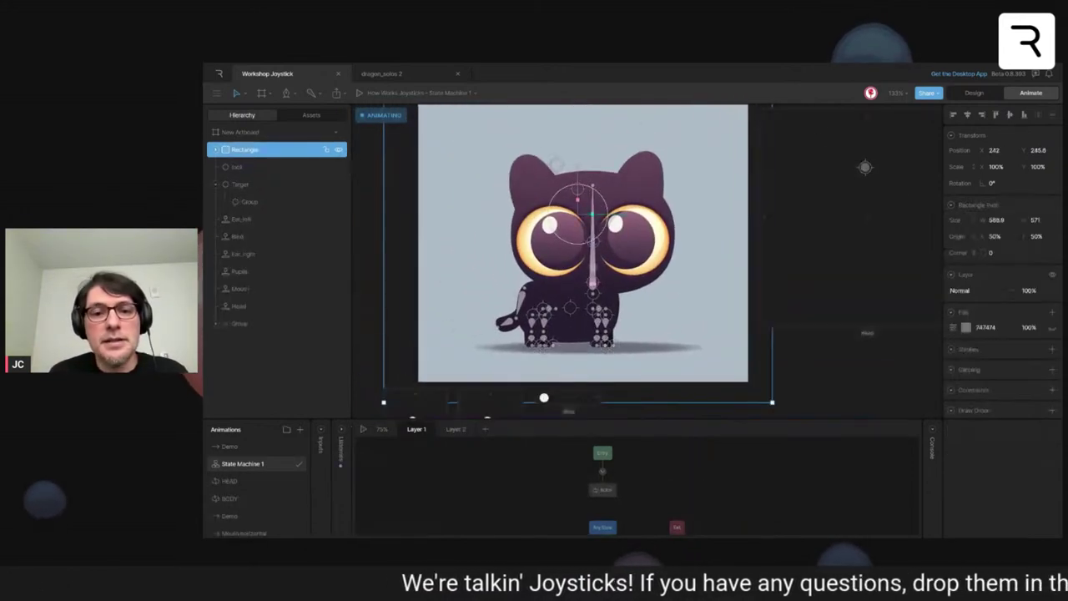
key(space)
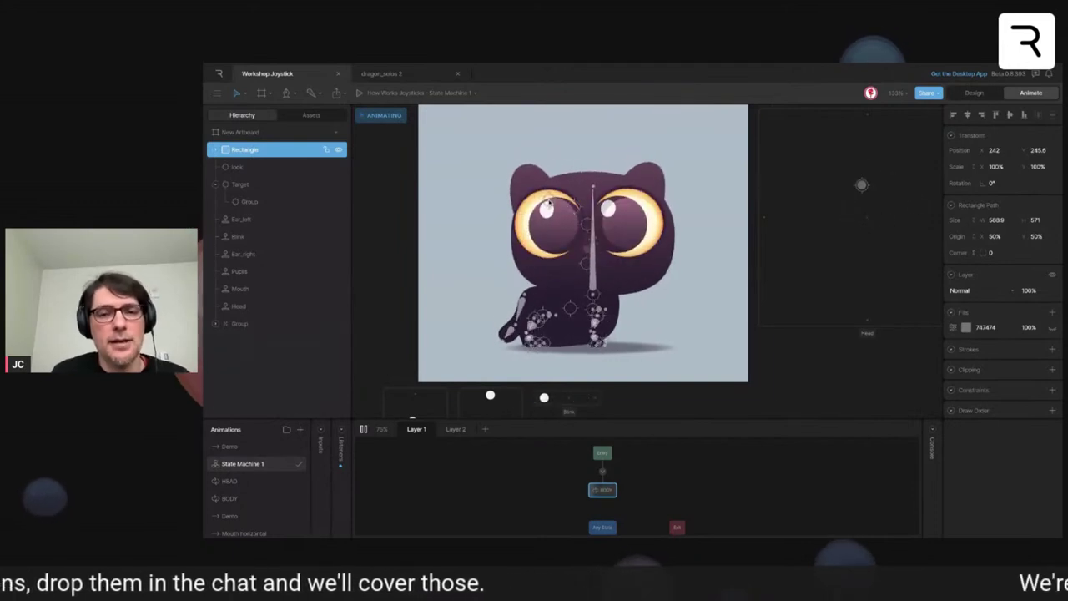
key(space)
- Reactivate the phone artboard and preview its State Machine 1, moving the pointer around to drive the Transform joystick
scroll(557, 240, down, 4)
scroll(556, 239, down, 6)
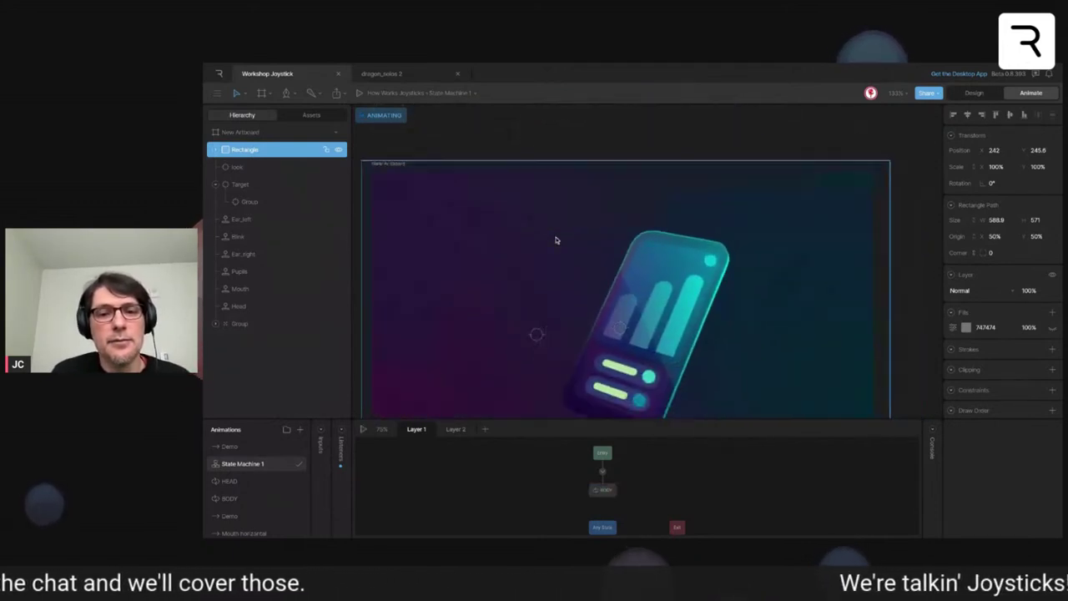
key(space)
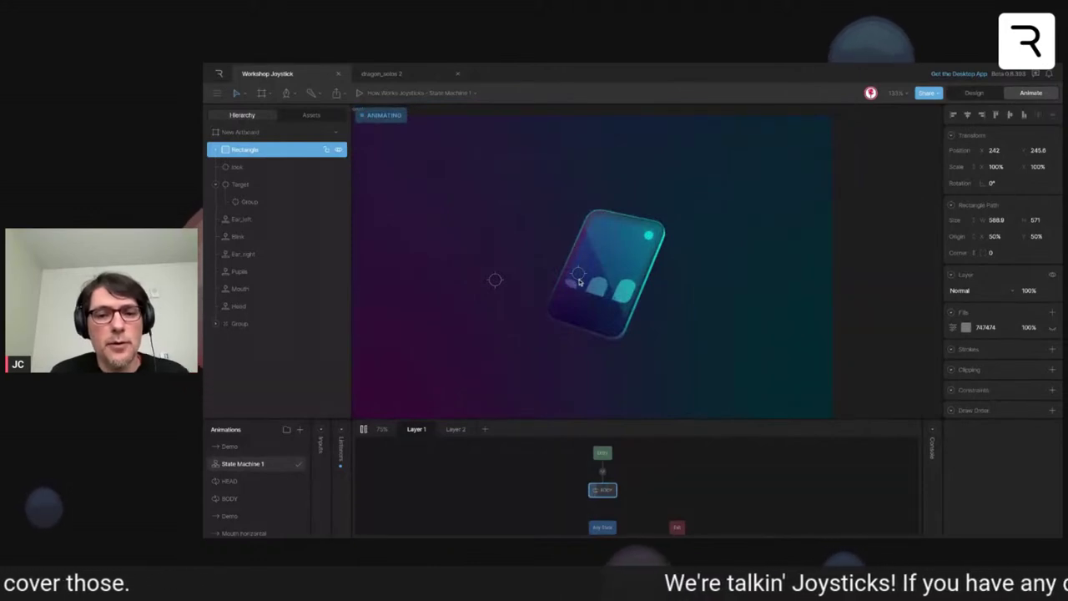
key(space)
click(639, 342)
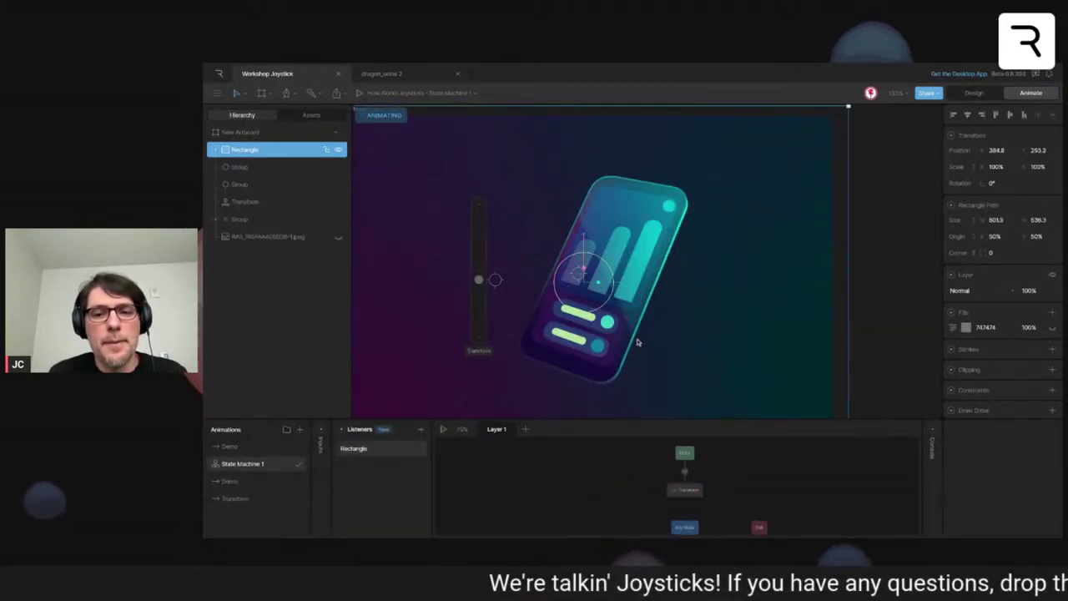
key(space)
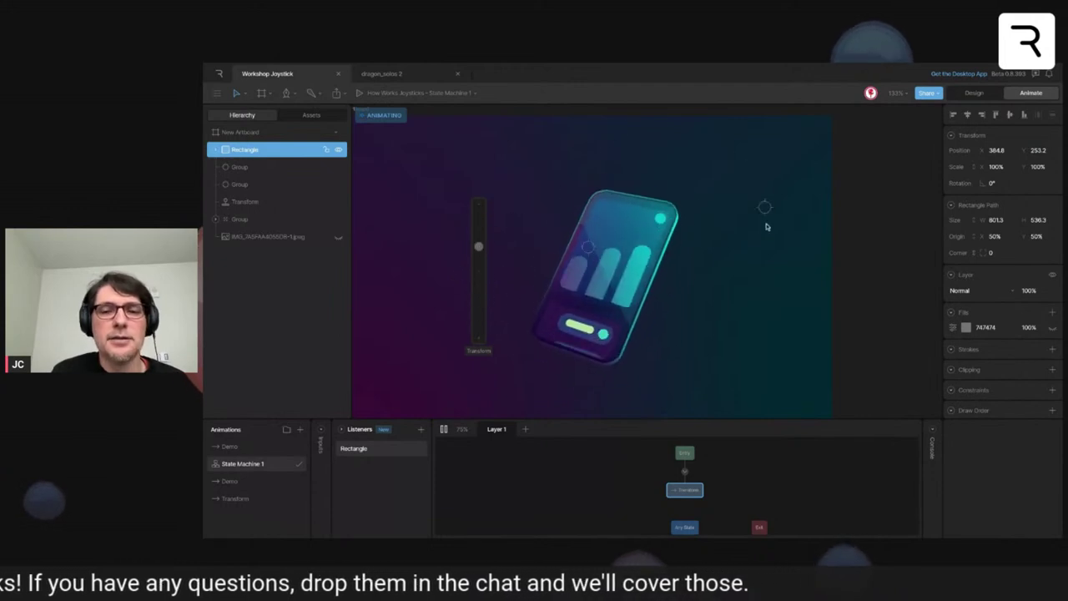
scroll(657, 357, down, 1)
scroll(657, 357, left, 1)
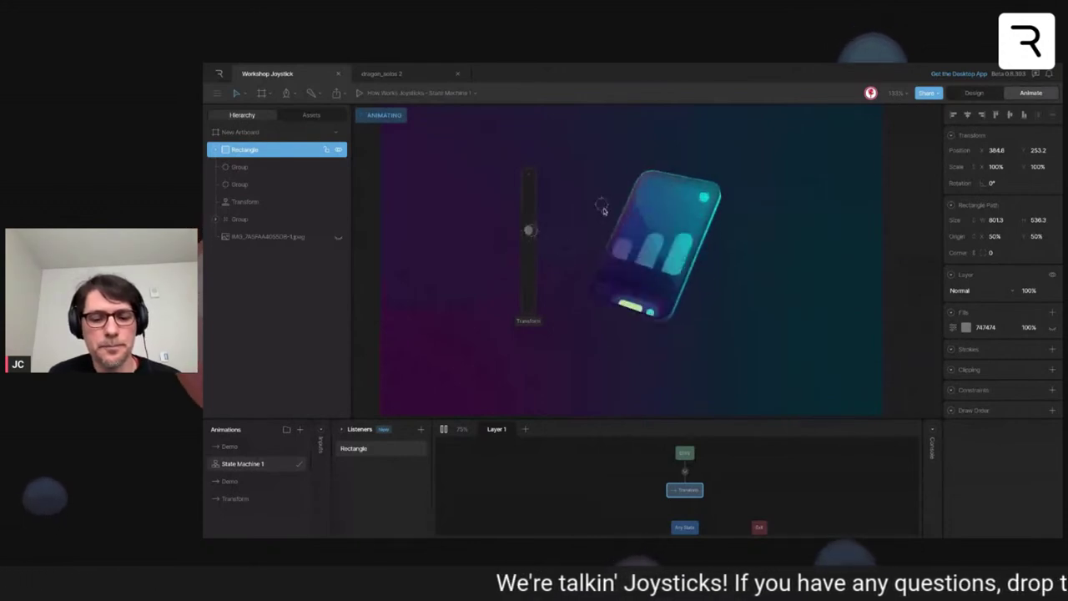
key(space)
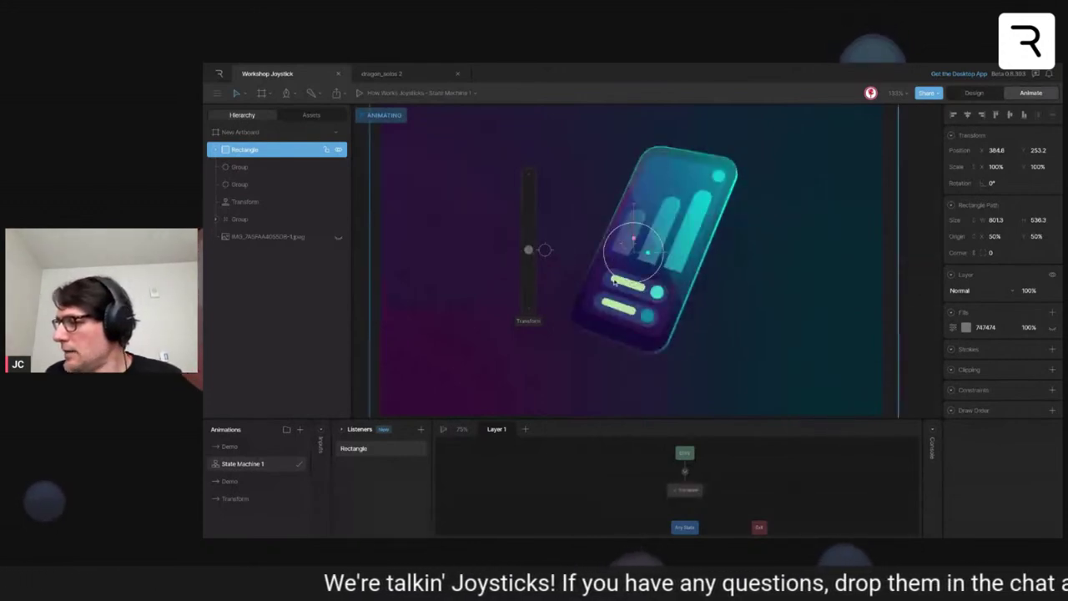
- Go to the artboard with the speaker and volume slider, make it active and clear the selection
scroll(614, 283, down, 5)
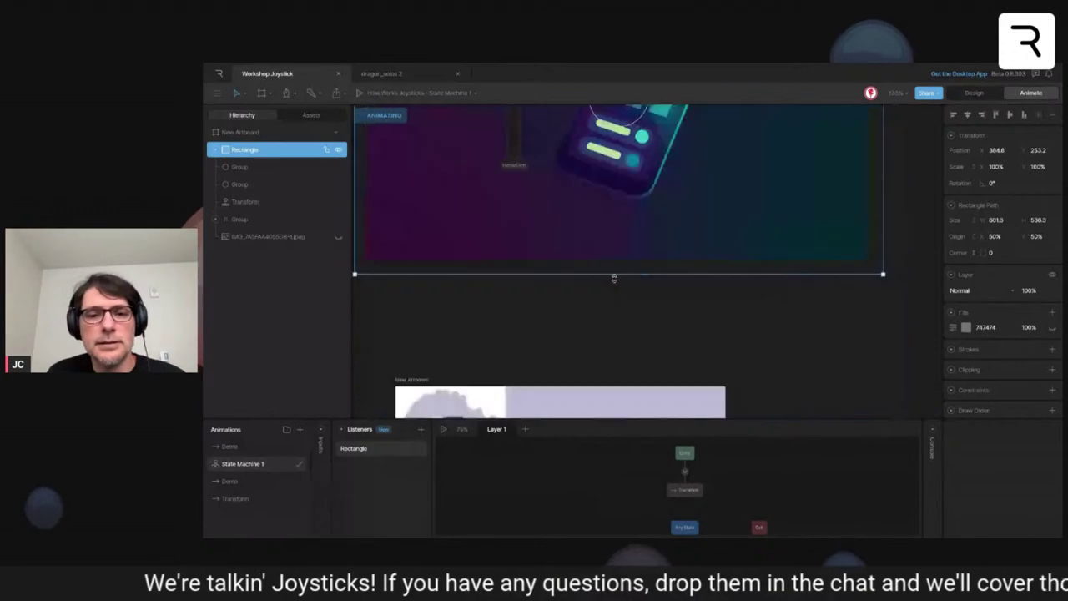
scroll(614, 279, down, 5)
scroll(615, 279, down, 2)
click(614, 279)
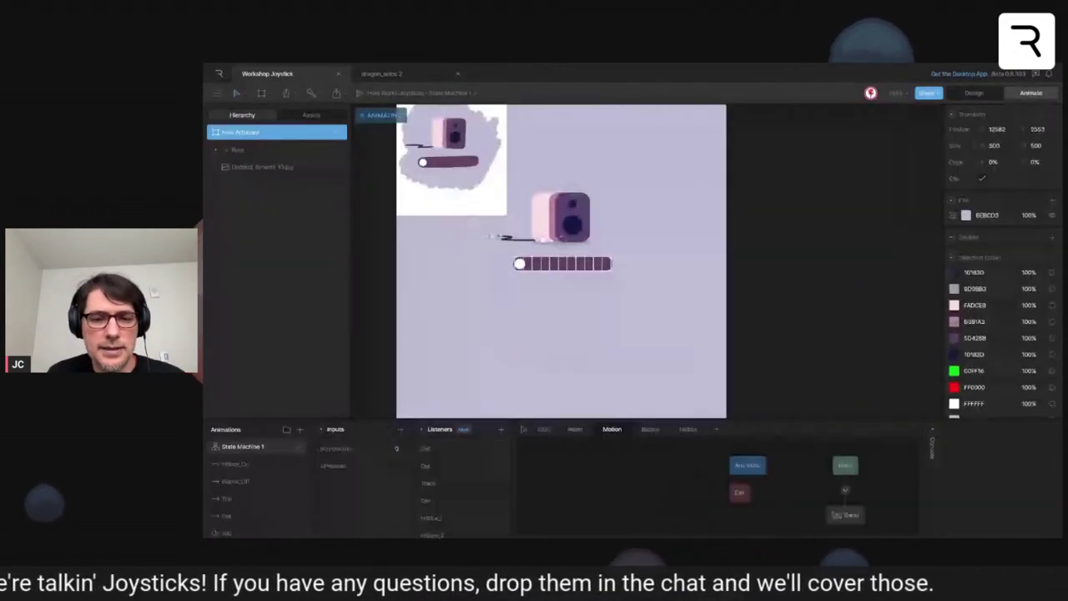
scroll(614, 279, down, 3)
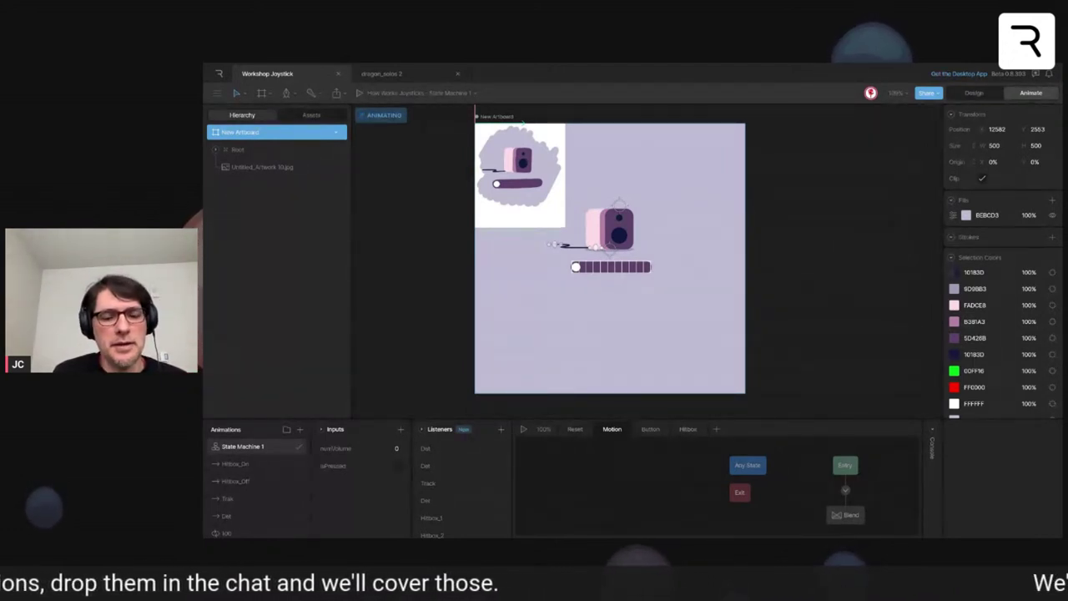
key(Escape)
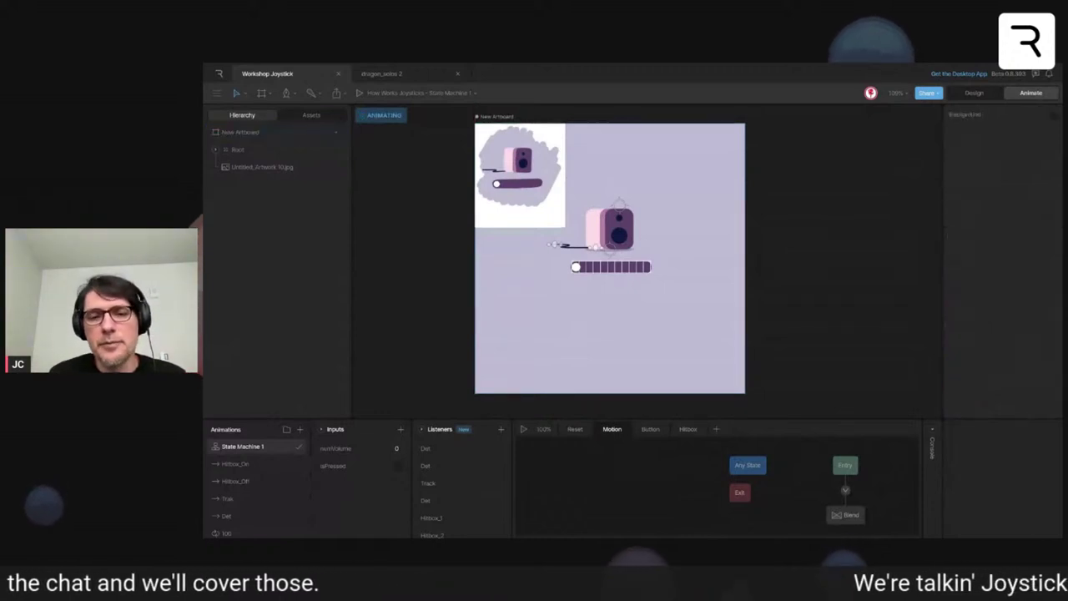
- Preview the speaker artboard's State Machine 1 and move the volume slider's knob partway along its track
scroll(601, 250, up, 5)
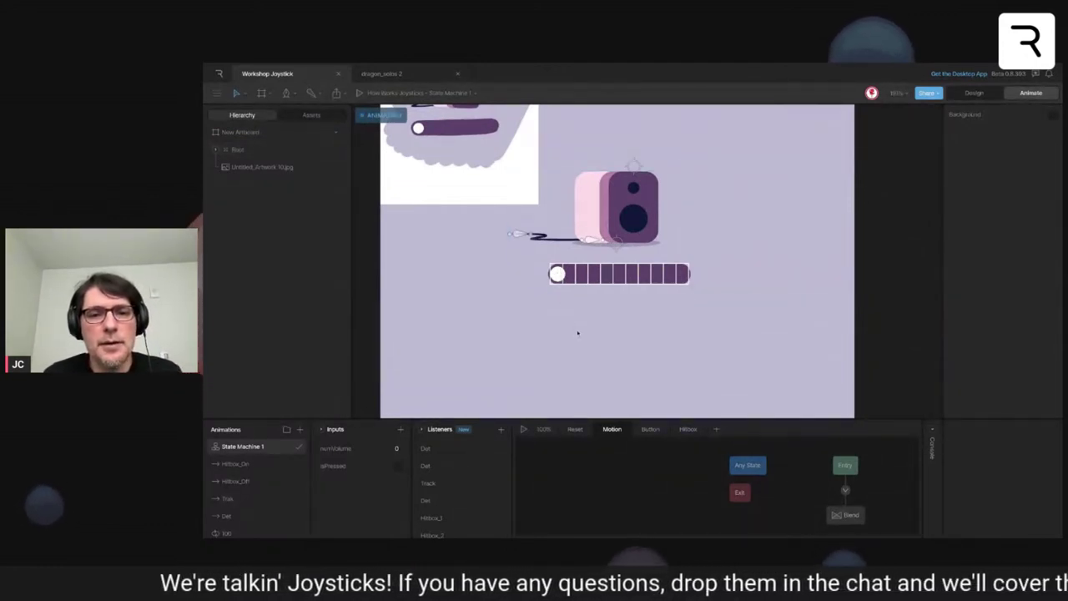
key(space)
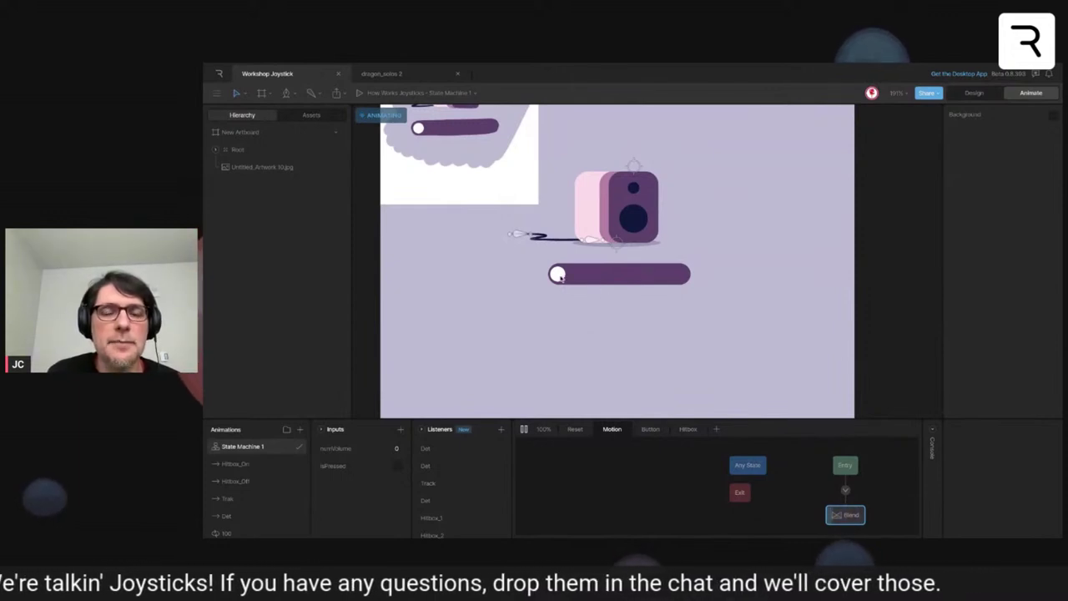
click(557, 275)
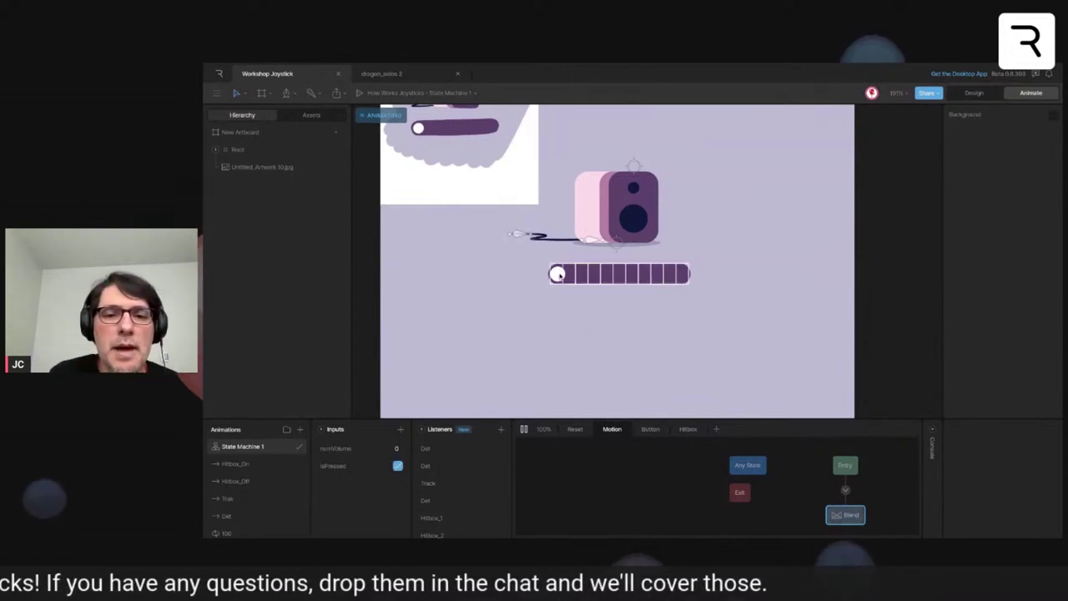
drag(558, 275, 610, 277)
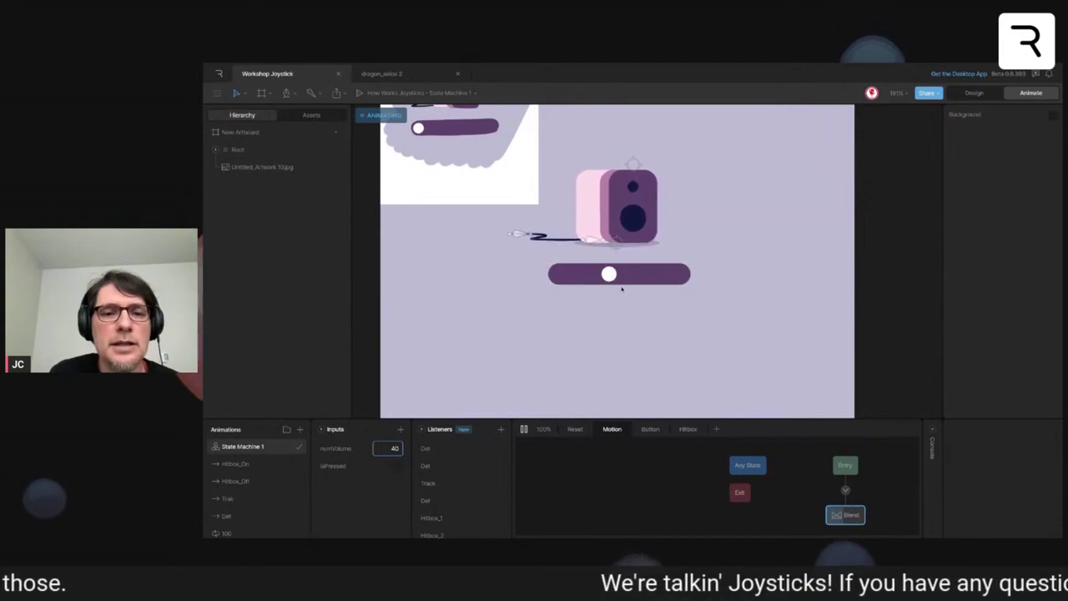
key(space)
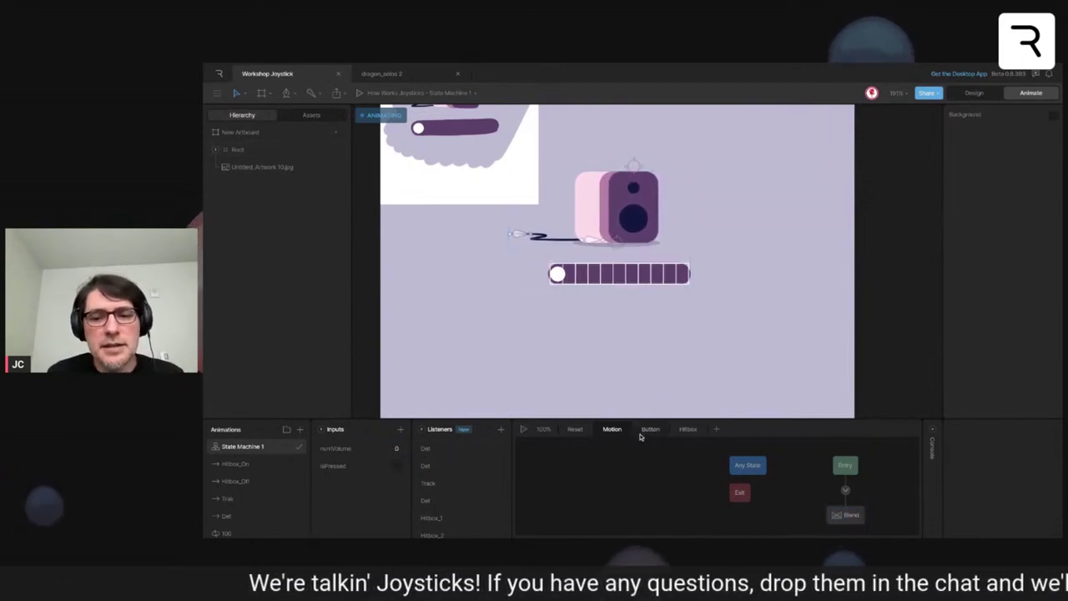
- Examine the Motion layer's Blend state and the 0 and 100 timelines it mixes
scroll(770, 468, right, 3)
scroll(770, 468, down, 1)
click(750, 492)
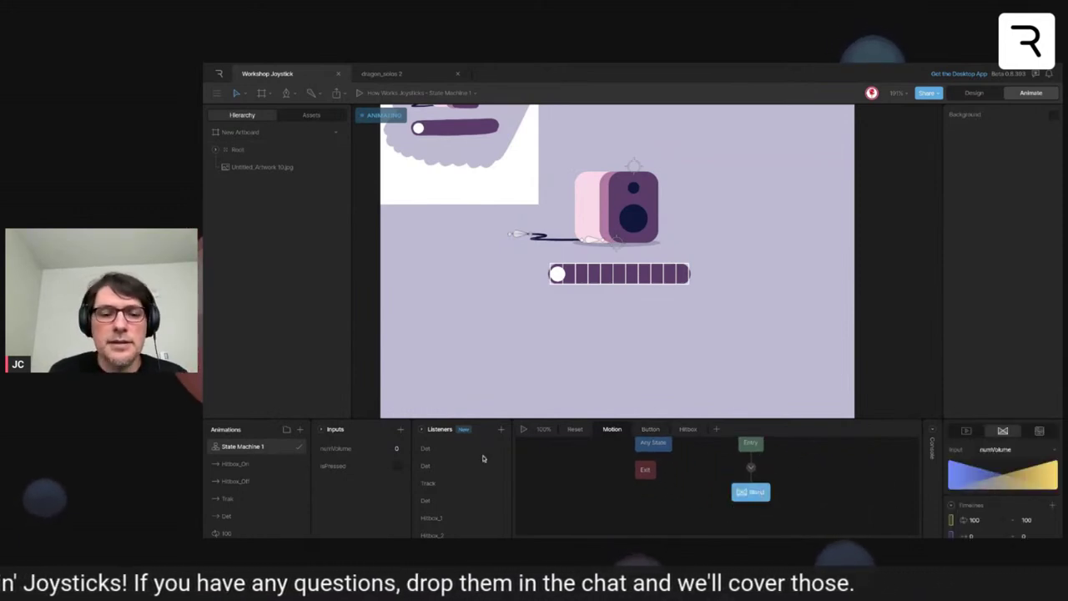
scroll(251, 500, down, 1)
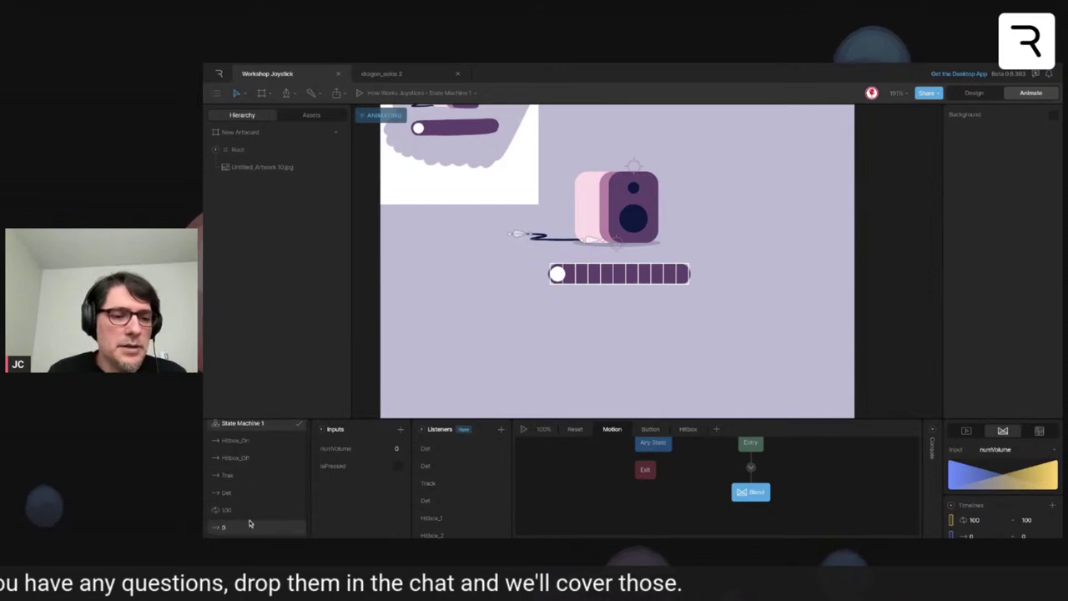
click(247, 526)
click(323, 429)
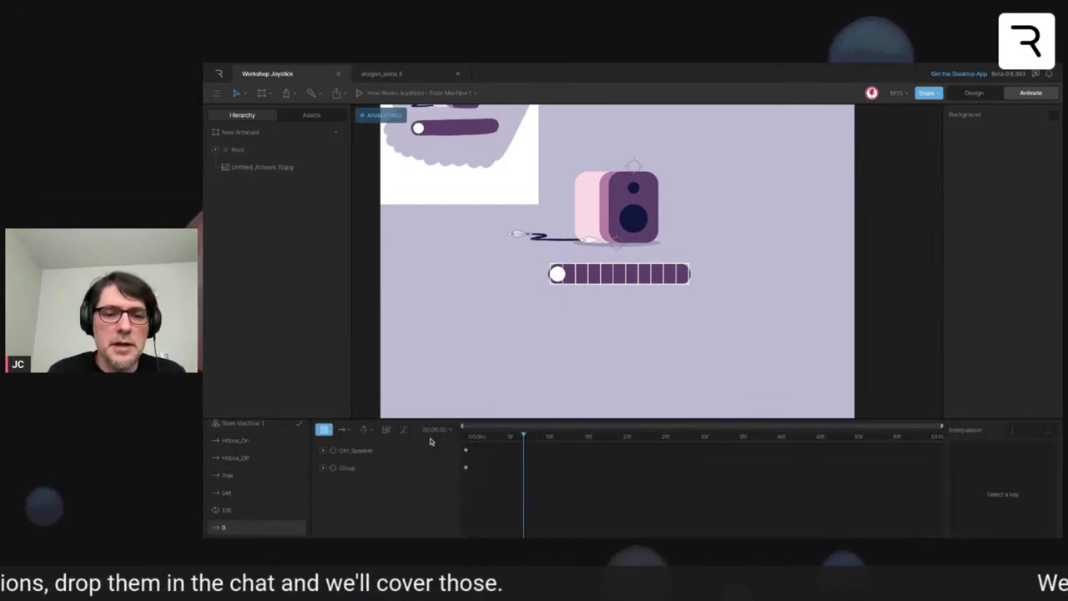
click(263, 512)
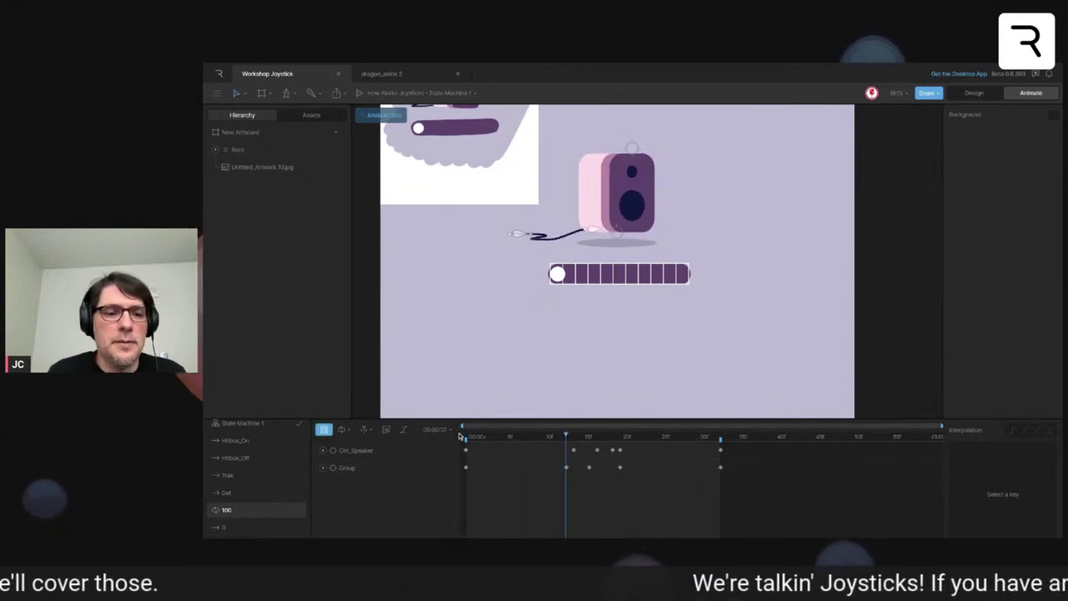
scroll(259, 476, up, 1)
click(262, 449)
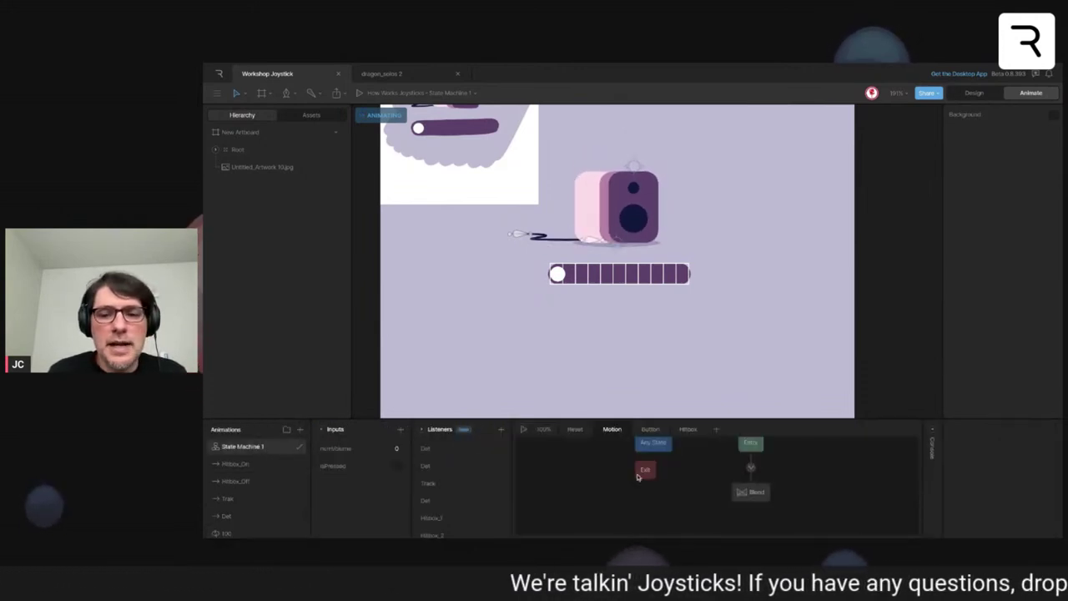
- Inspect the Blend state's timelines and preview how raising the numVolume input mixes 0 and 100
click(750, 493)
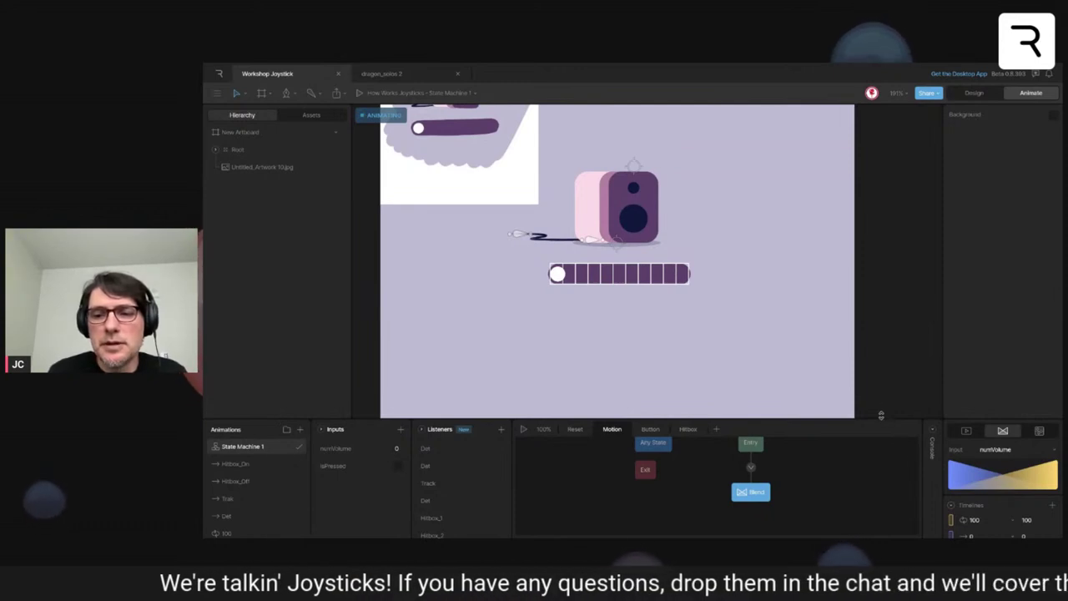
drag(879, 417, 879, 375)
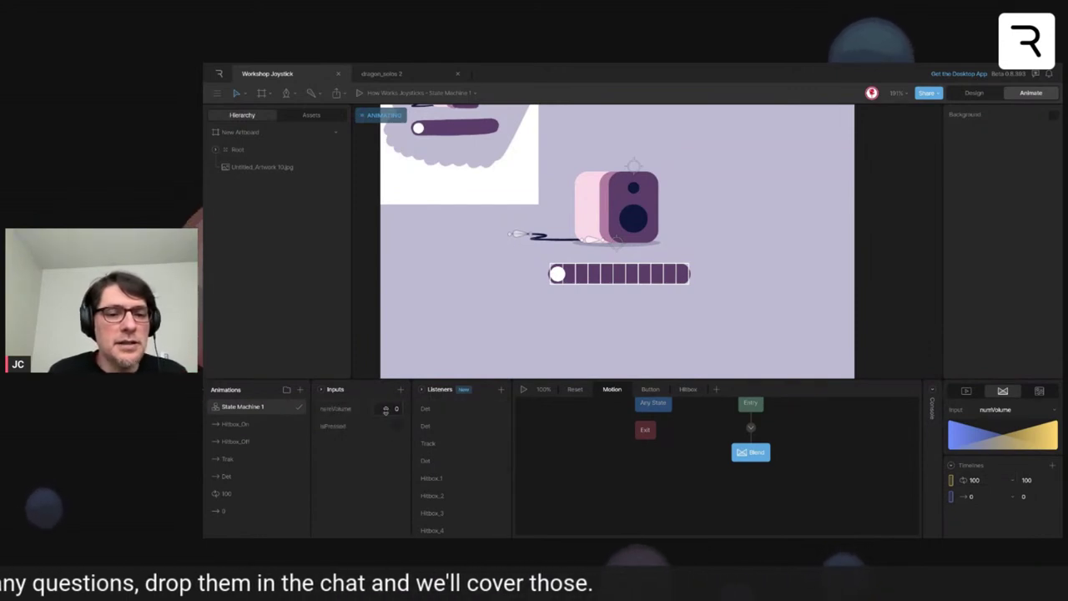
key(space)
mouse_move(386, 410)
mouse_down()
mouse_move(385, 377)
mouse_move(392, 402)
mouse_up()
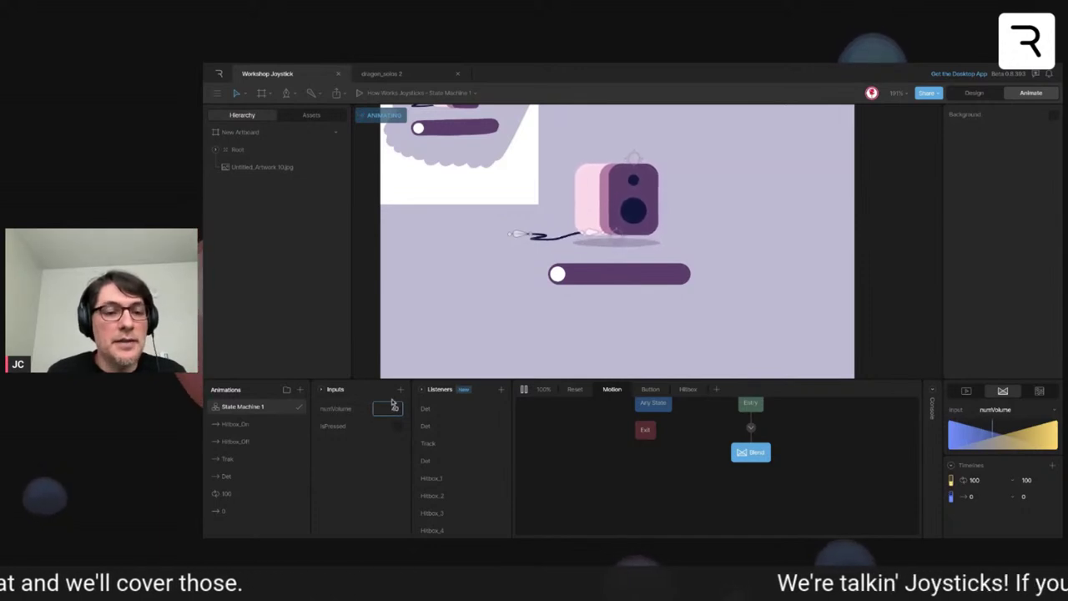
key(ctrl+z)
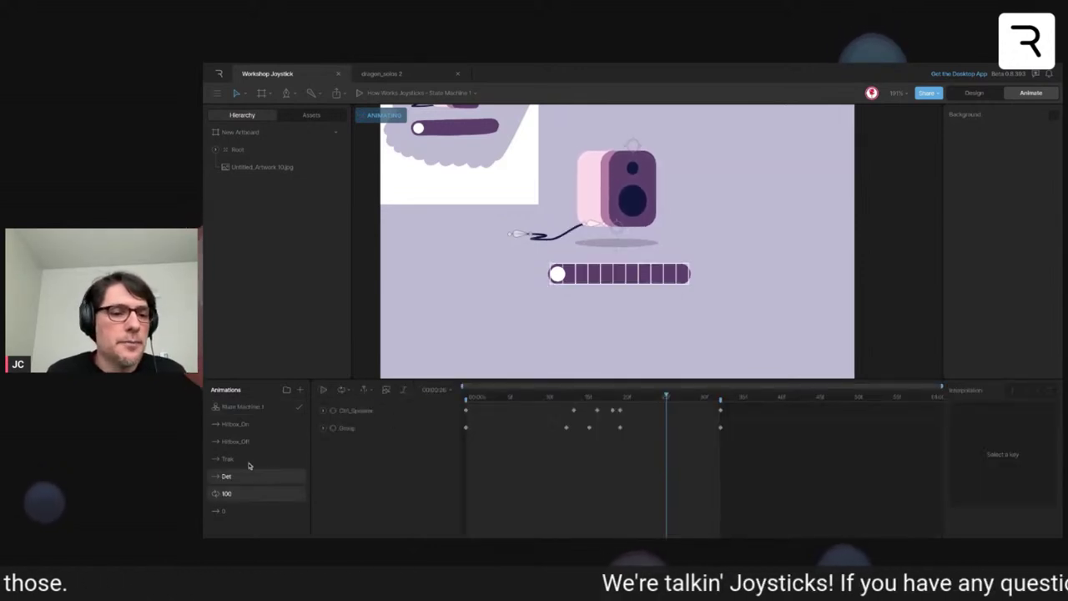
click(247, 408)
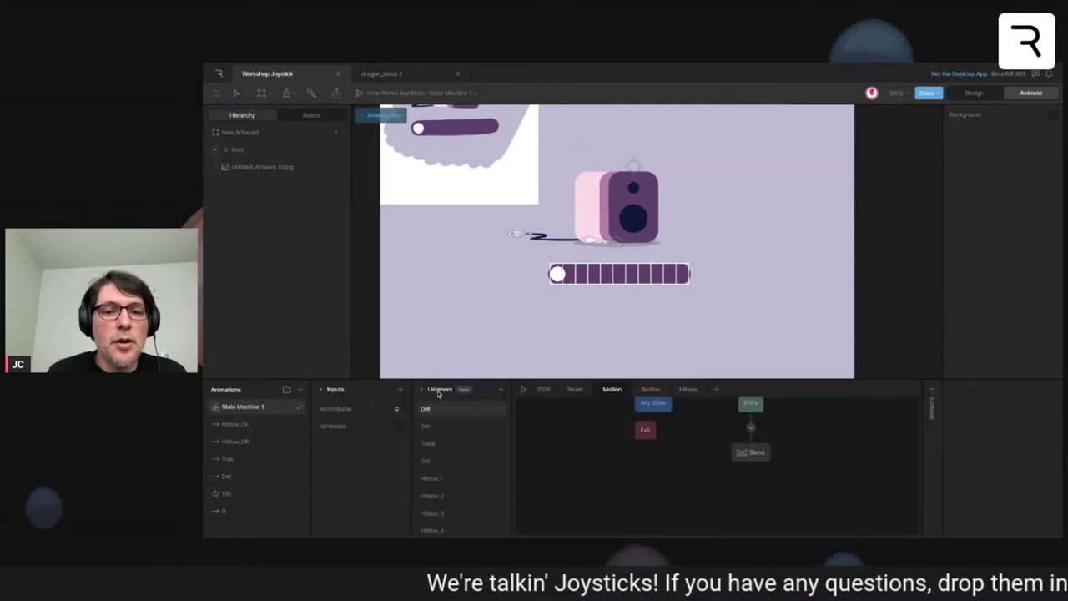
- Examine the Pointer Enter actions of the Hitbox_1, Hitbox_2 and Hitbox_3 listeners on the volume slider
click(575, 275)
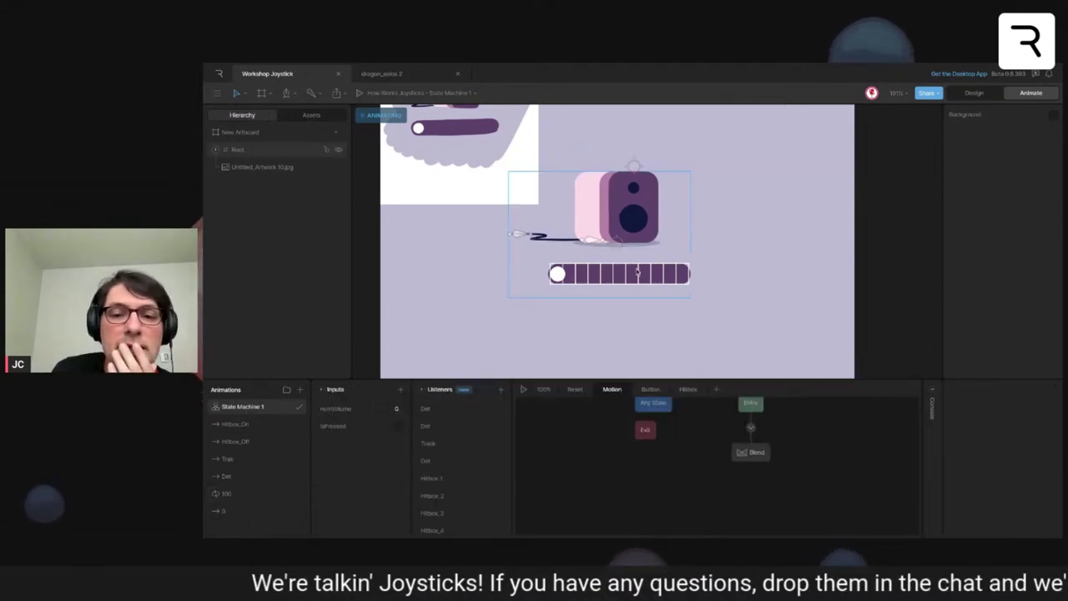
click(579, 334)
click(442, 479)
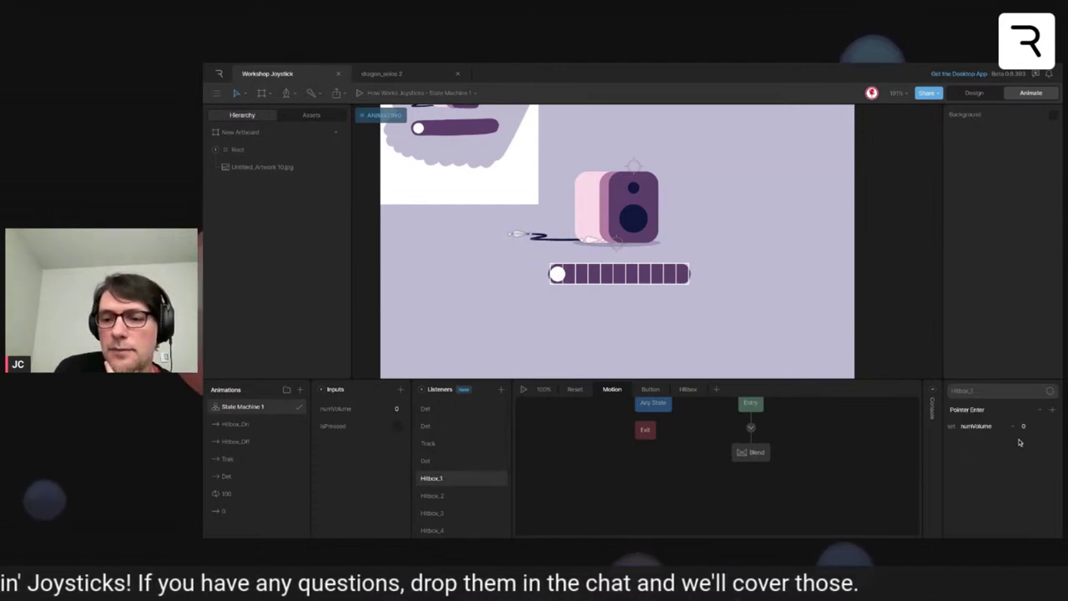
click(465, 496)
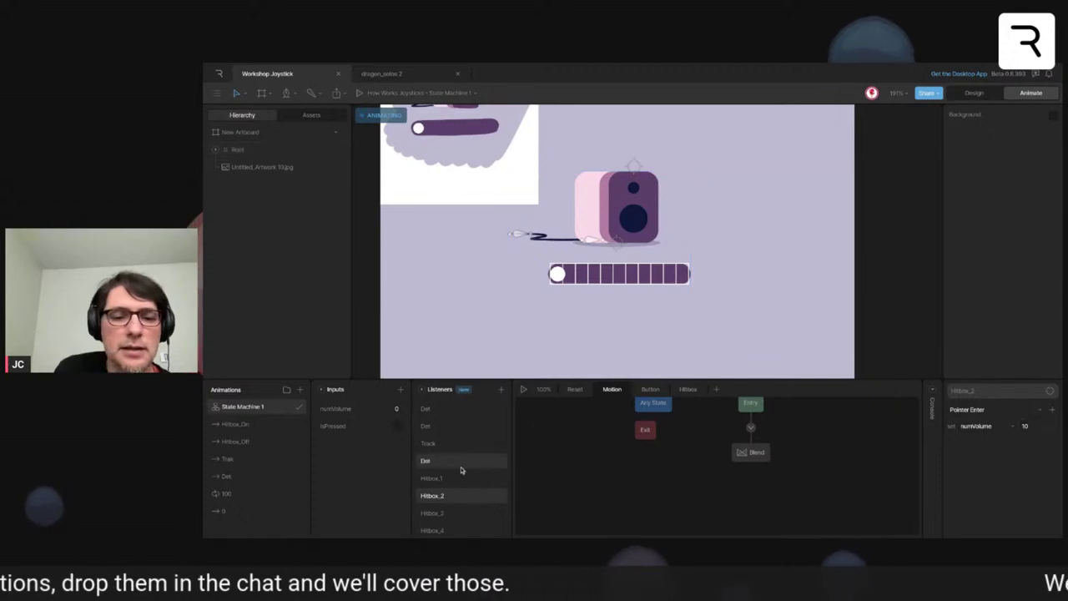
click(437, 513)
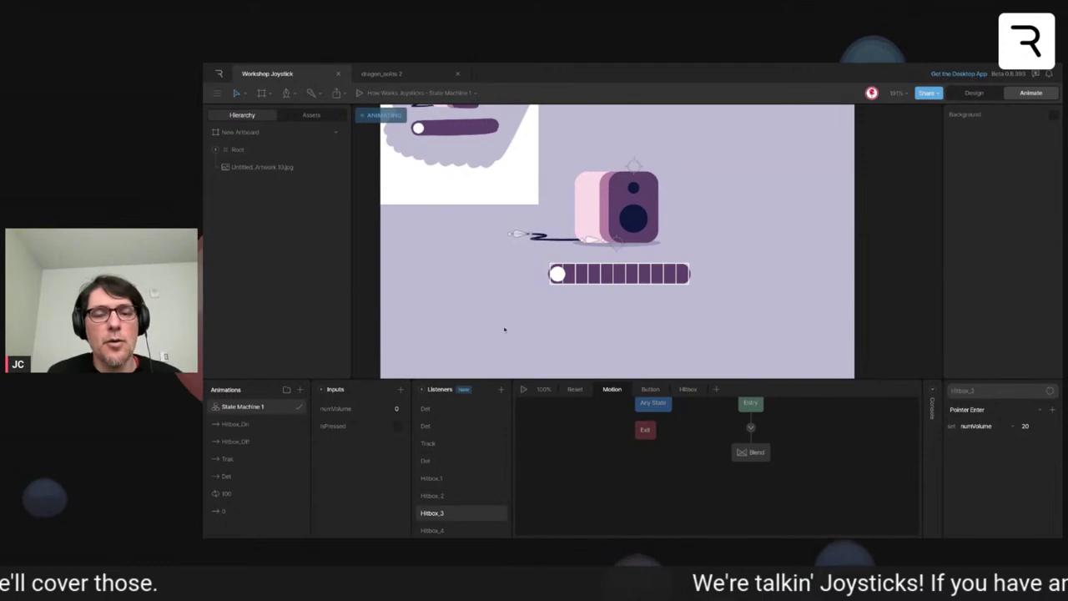
- Preview State Machine 1 and move the slider knob back and forth across the hitboxes, ending with numVolume at 40
key(space)
drag(560, 272, 571, 280)
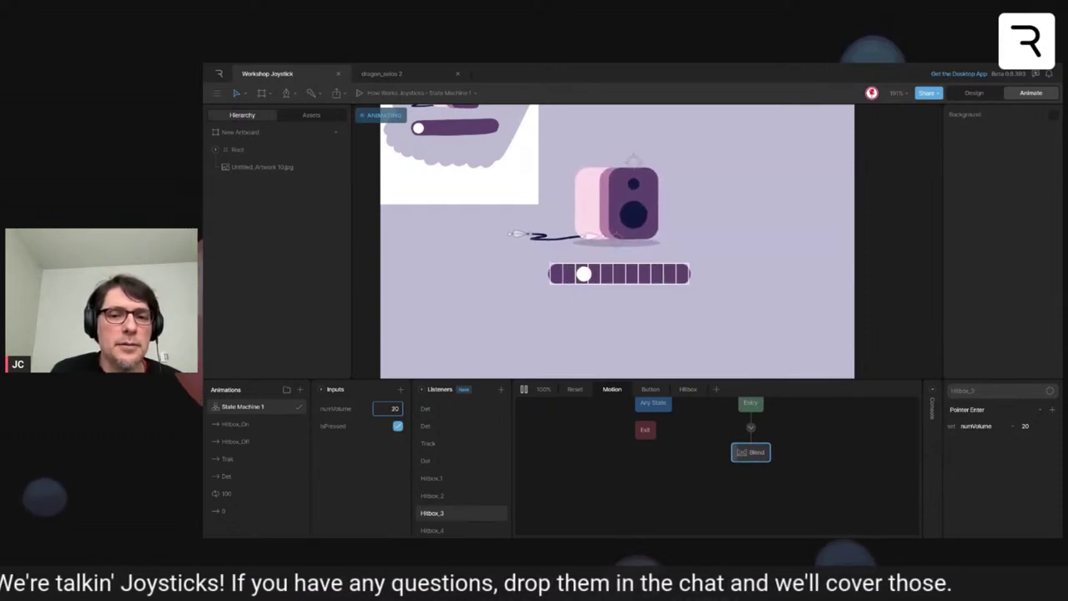
mouse_move(587, 278)
mouse_down()
mouse_move(617, 280)
mouse_move(558, 279)
mouse_move(568, 278)
mouse_up()
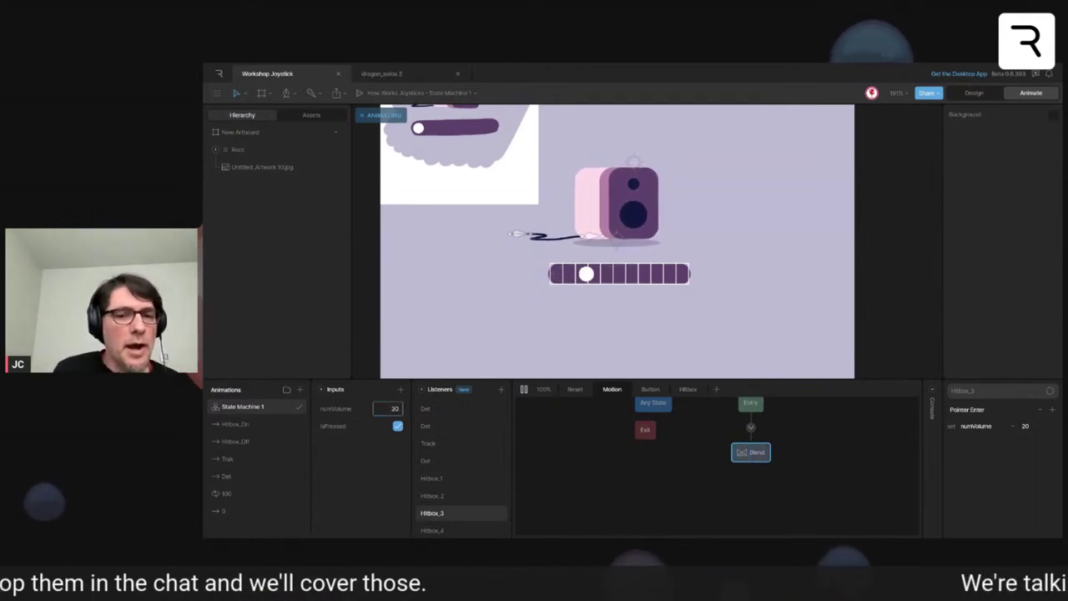
key(BackSpace)
key(BackSpace)
text(20)
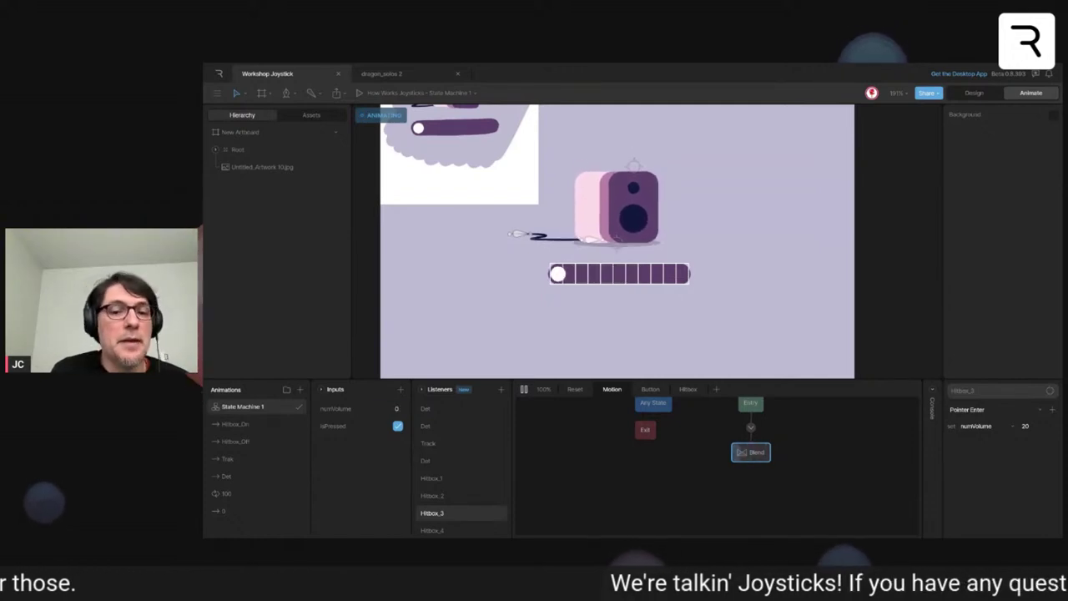
key(BackSpace)
key(BackSpace)
text(40)
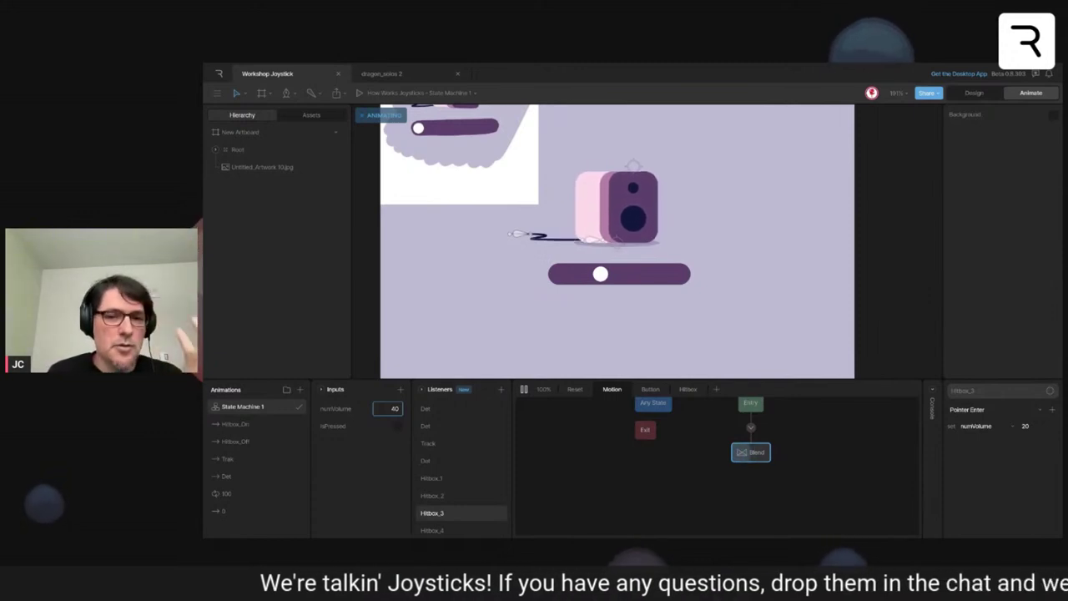
key(space)
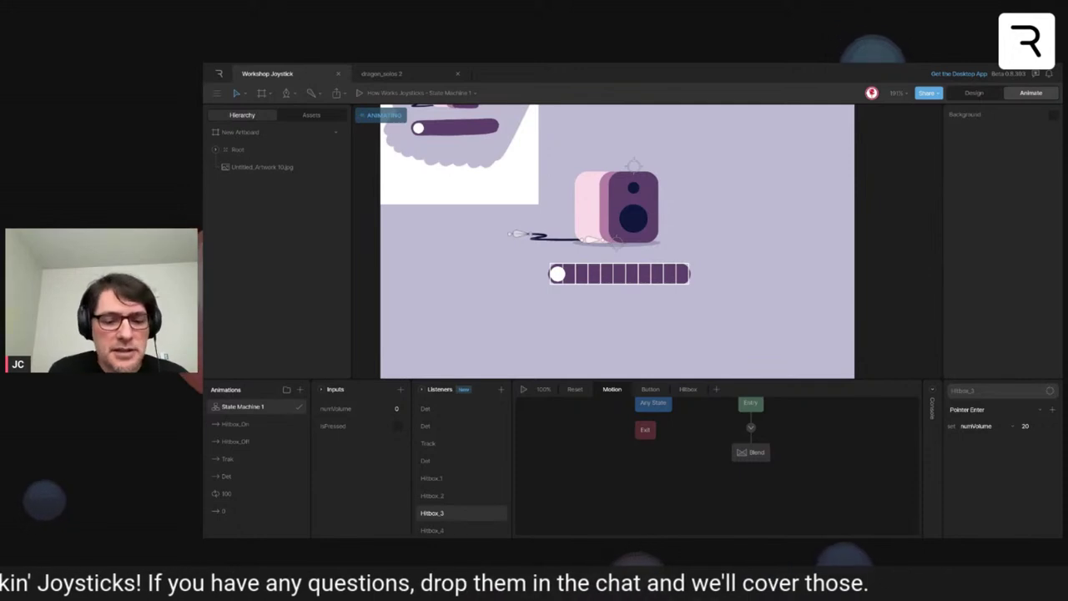
- Activate the speaker artboard that has the joystick below the slider, and examine its Group control's constraint and the Joystick's settings
scroll(617, 242, down, 6)
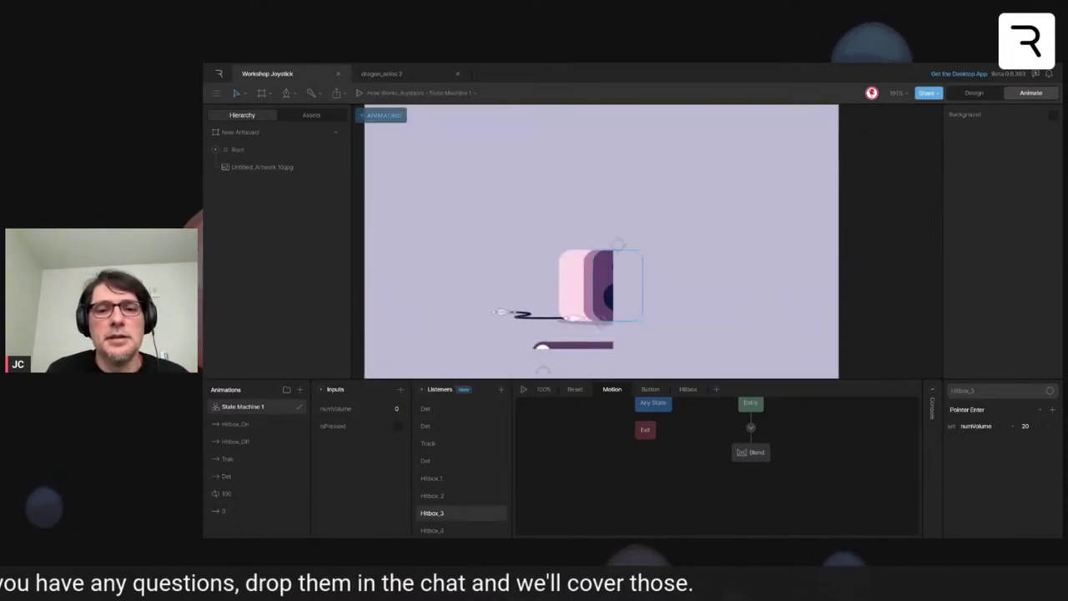
click(766, 299)
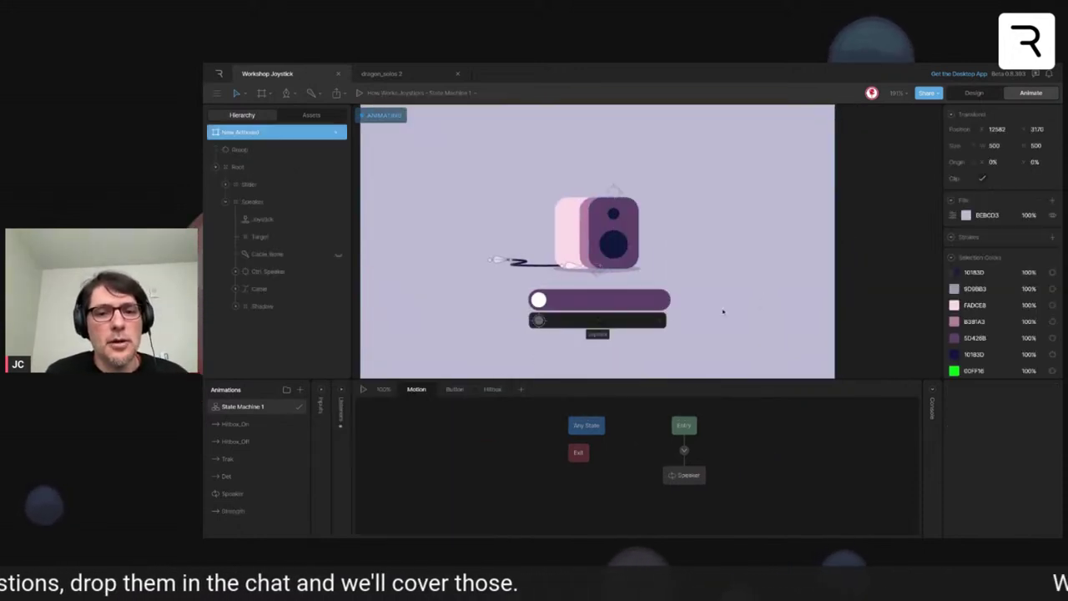
scroll(701, 312, down, 1)
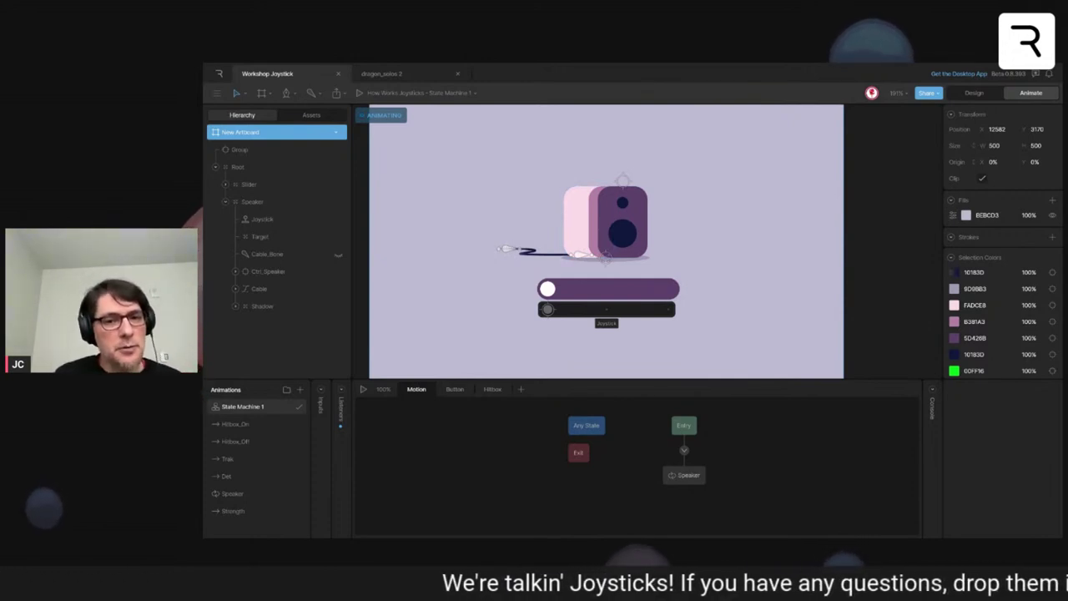
click(548, 312)
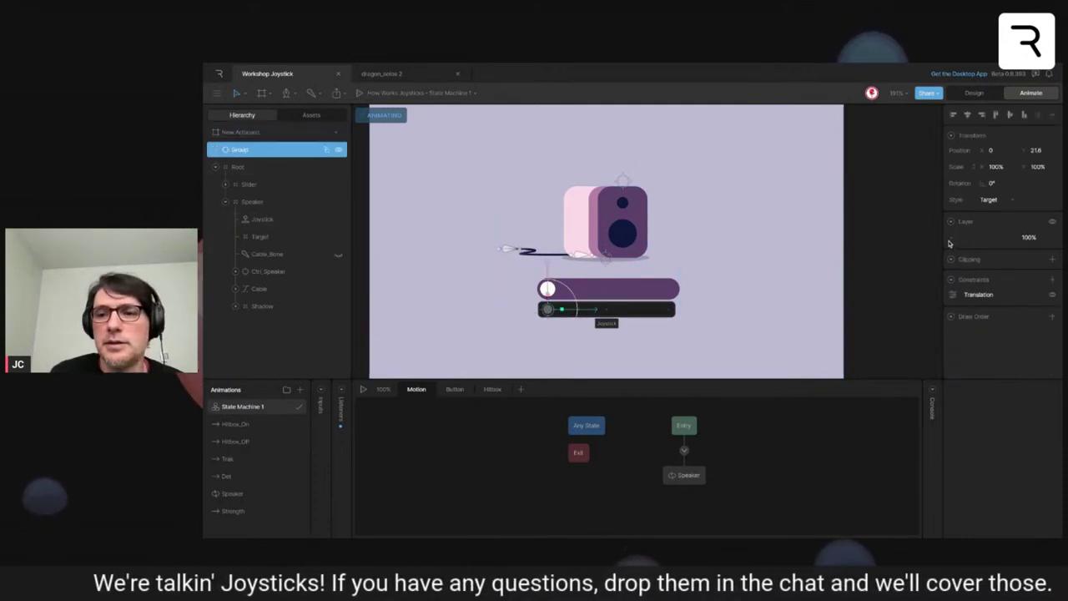
click(637, 313)
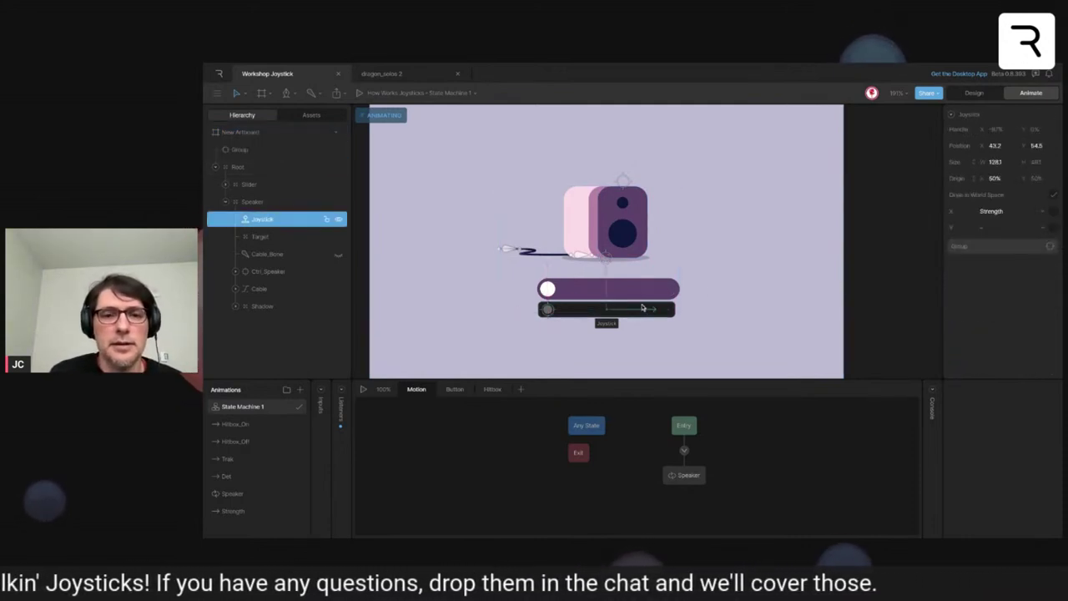
click(648, 344)
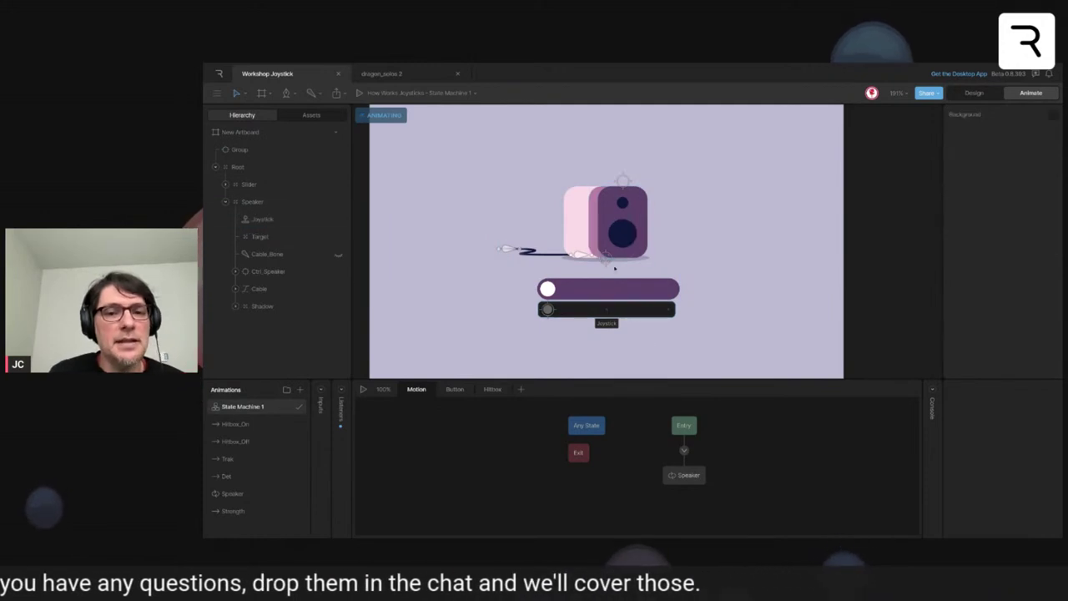
- Preview the joystick version's State Machine 1 and move the volume slider's knob to drive the speaker
key(space)
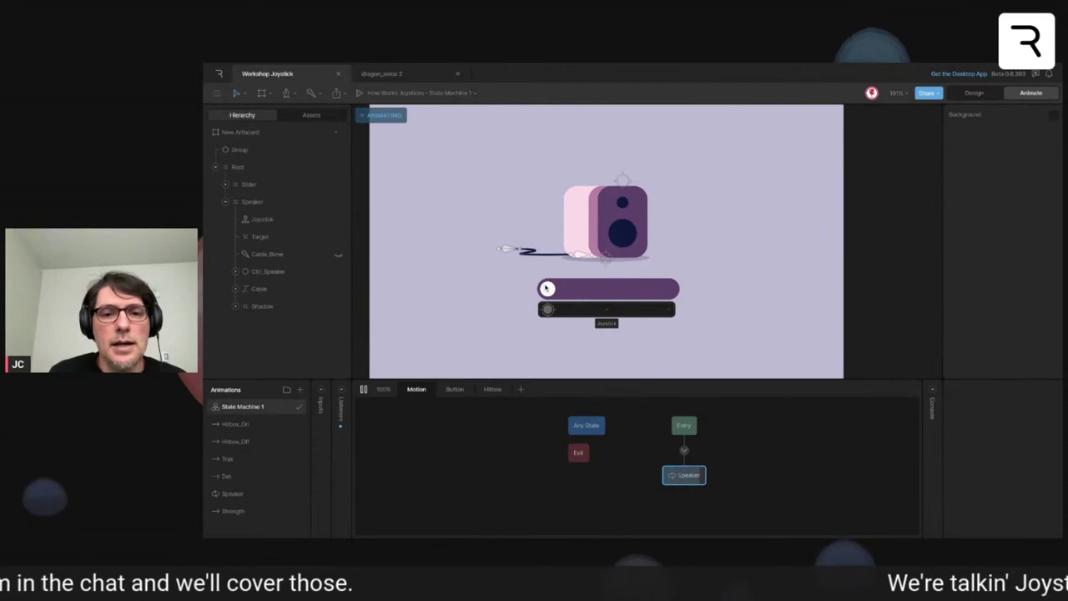
mouse_move(547, 288)
mouse_down()
mouse_move(656, 289)
mouse_move(546, 289)
mouse_up()
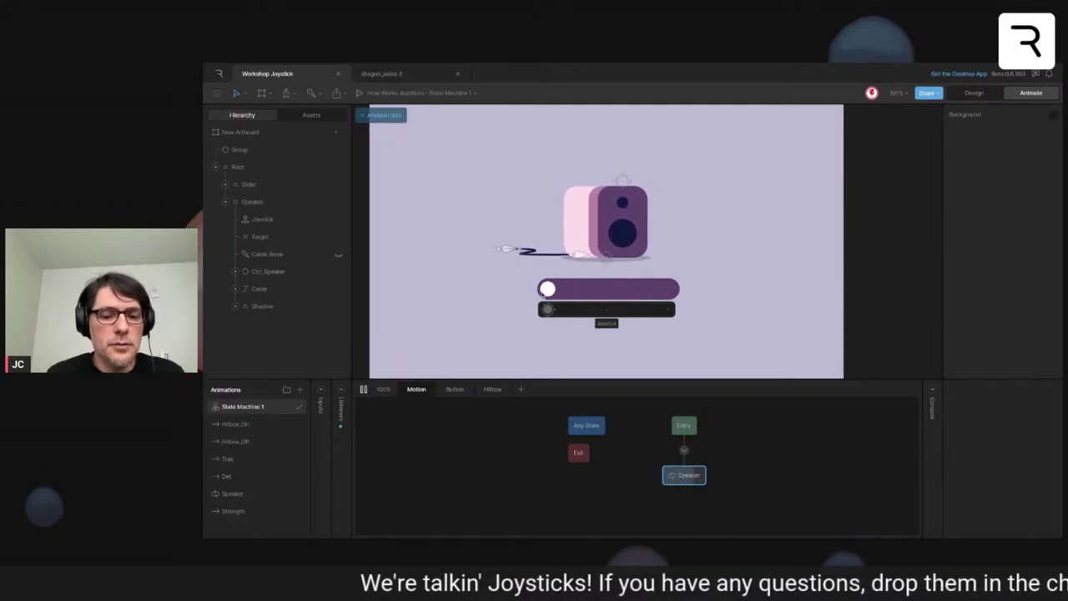
key(space)
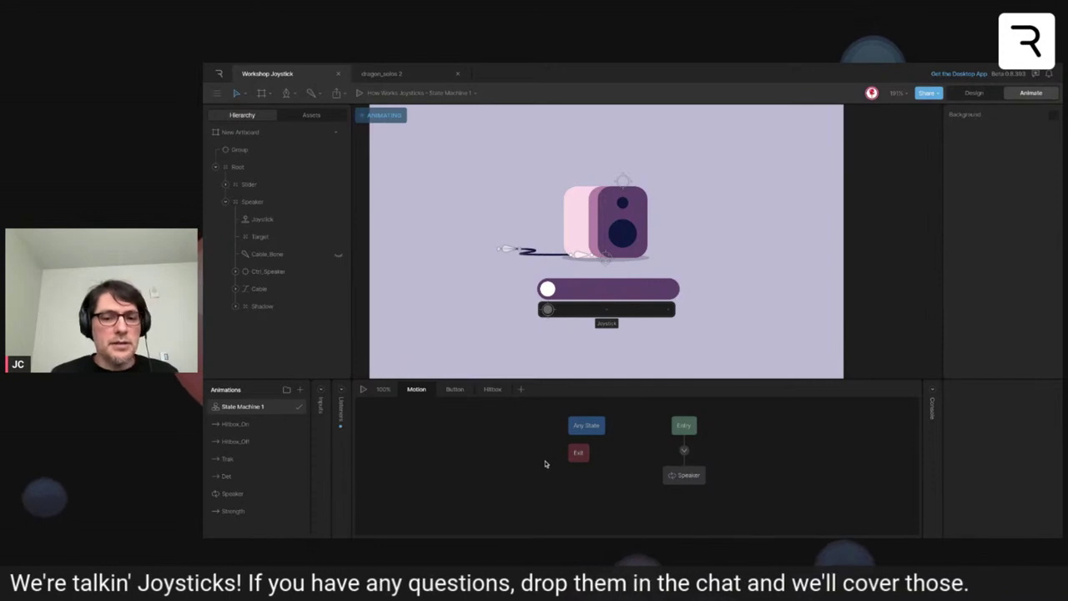
- Examine the Speaker animation by playing it and scrubbing through its keyframes
click(240, 499)
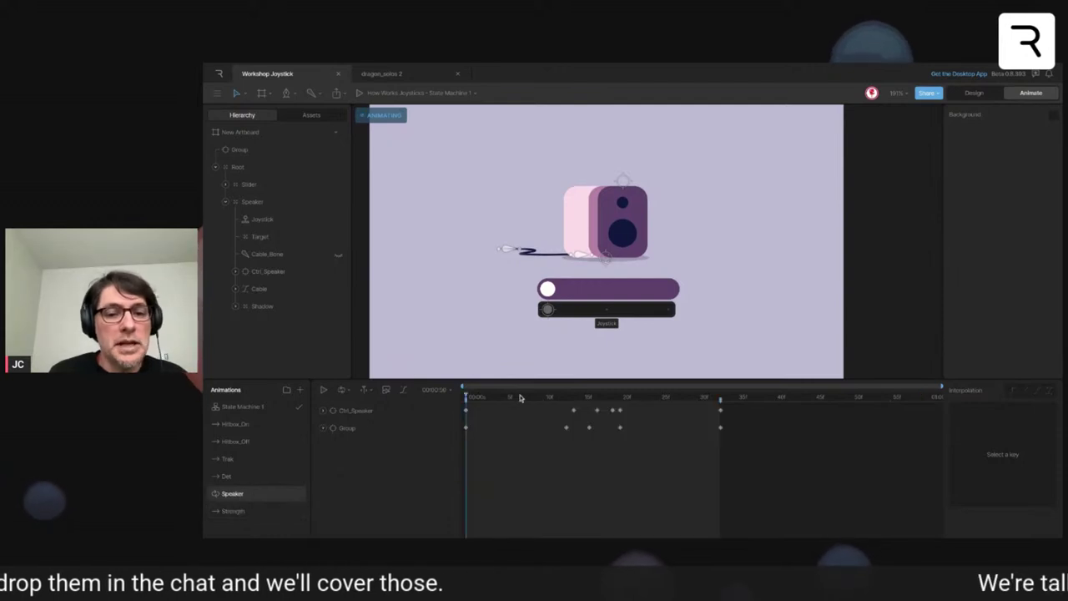
key(space)
drag(506, 397, 605, 398)
click(580, 294)
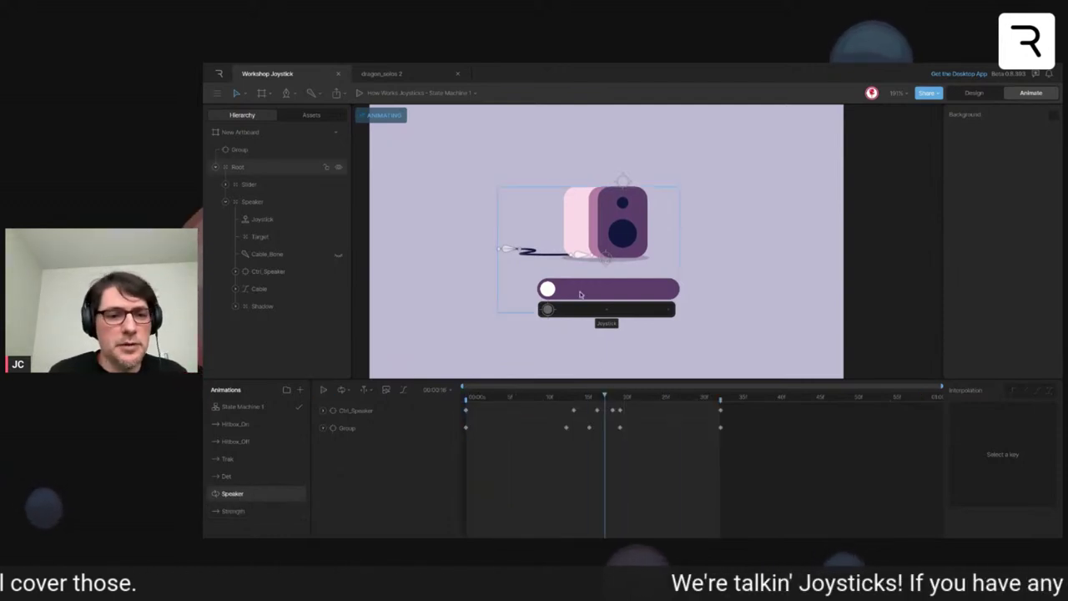
- Open the Strength animation at its first frame and examine the Speaker group's Target and the constraints on Ctrl_Speaker
click(245, 512)
drag(490, 398, 465, 399)
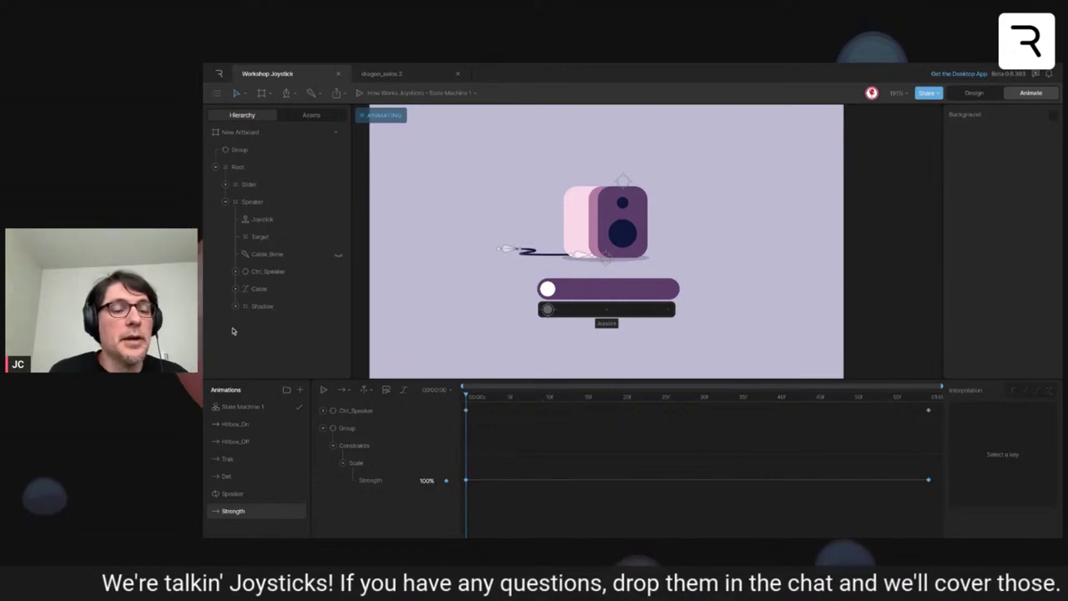
click(257, 203)
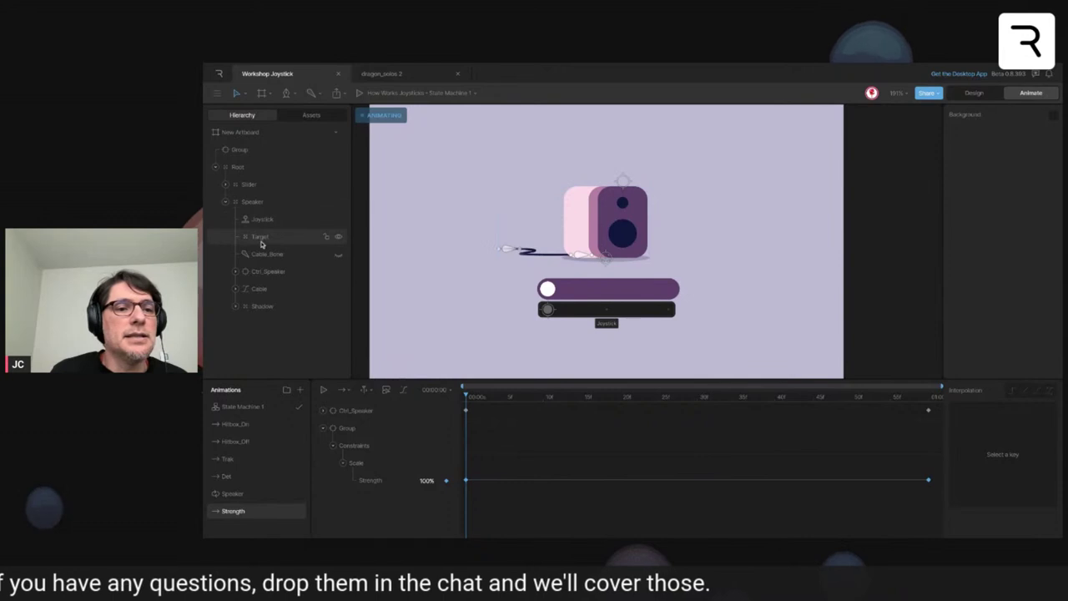
click(262, 240)
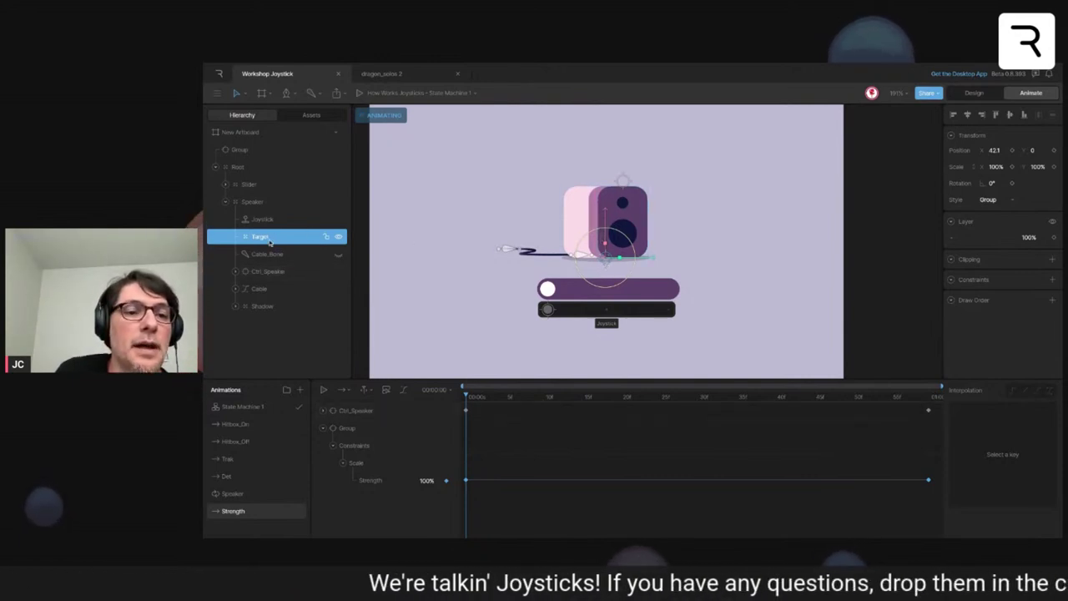
click(257, 274)
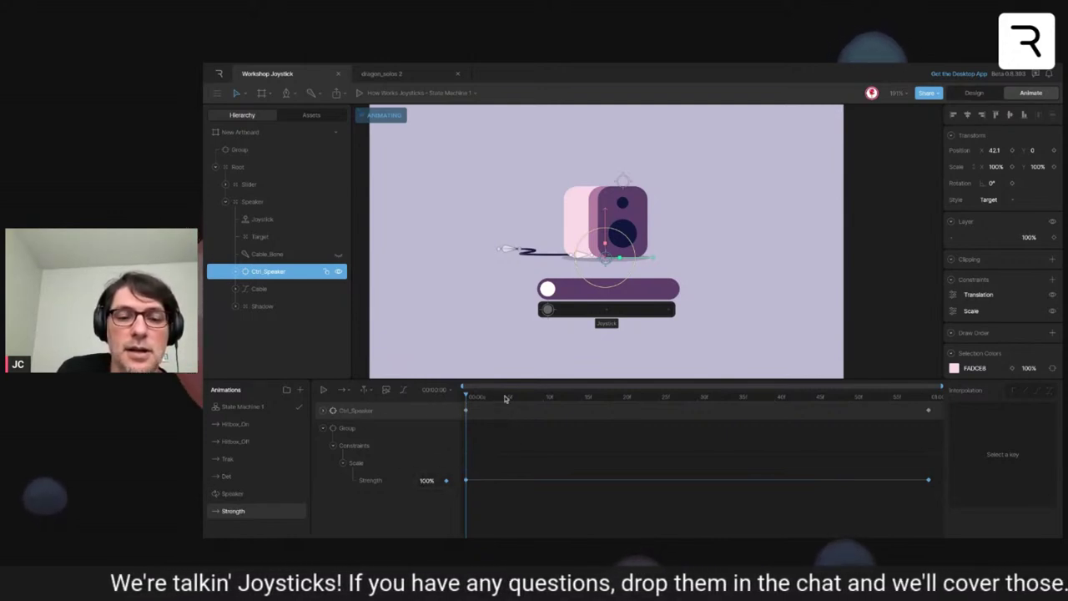
- Examine the strength keyframes of Ctrl_Speaker's Translation and Scale constraints by expanding them and scrubbing and playing the Strength animation
drag(501, 397, 621, 397)
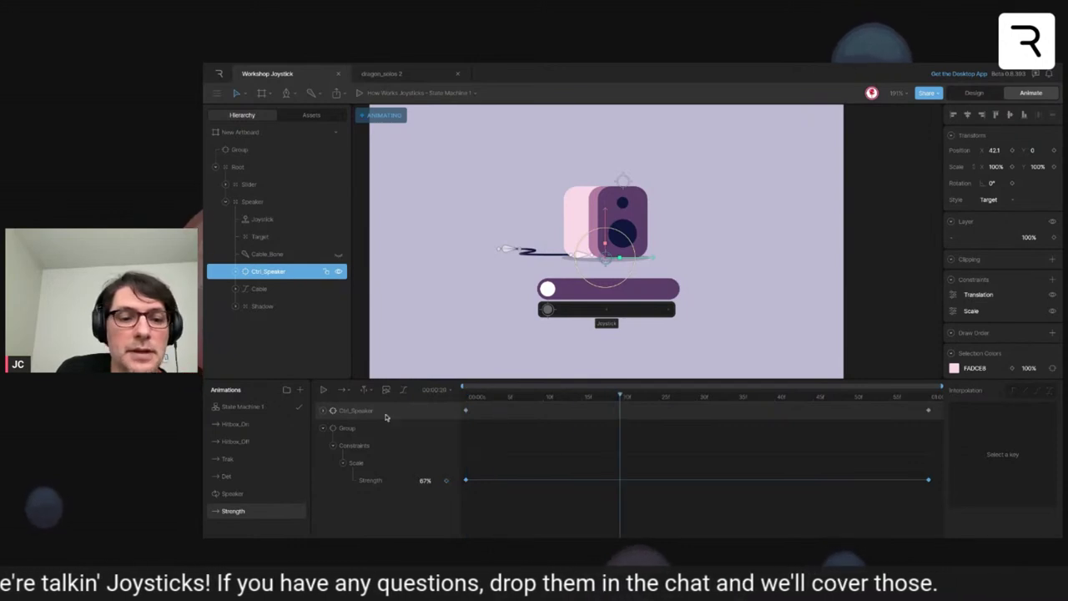
click(323, 412)
click(332, 429)
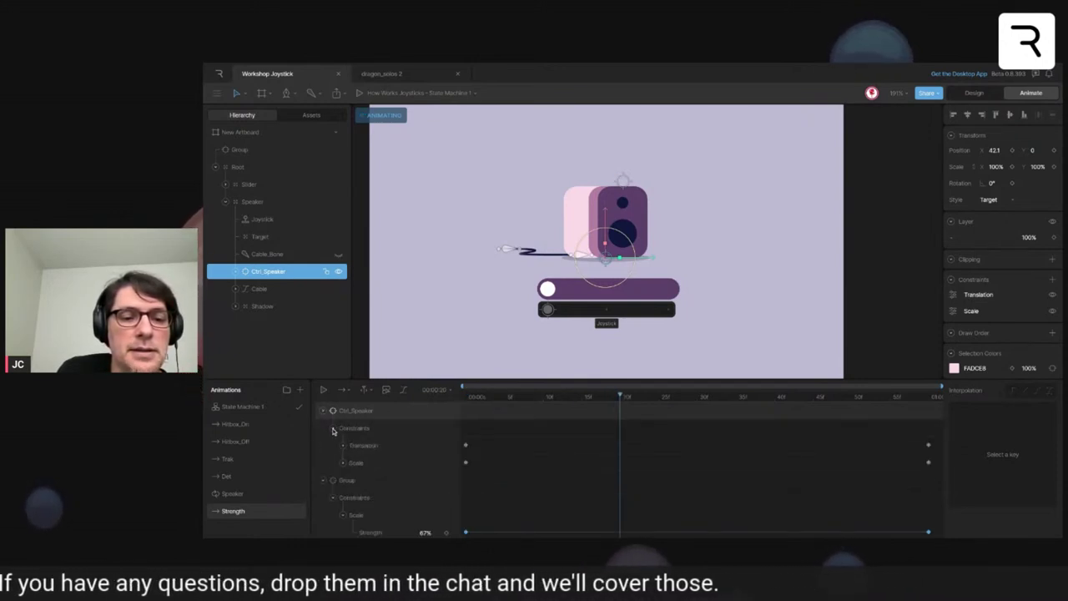
click(345, 447)
click(343, 480)
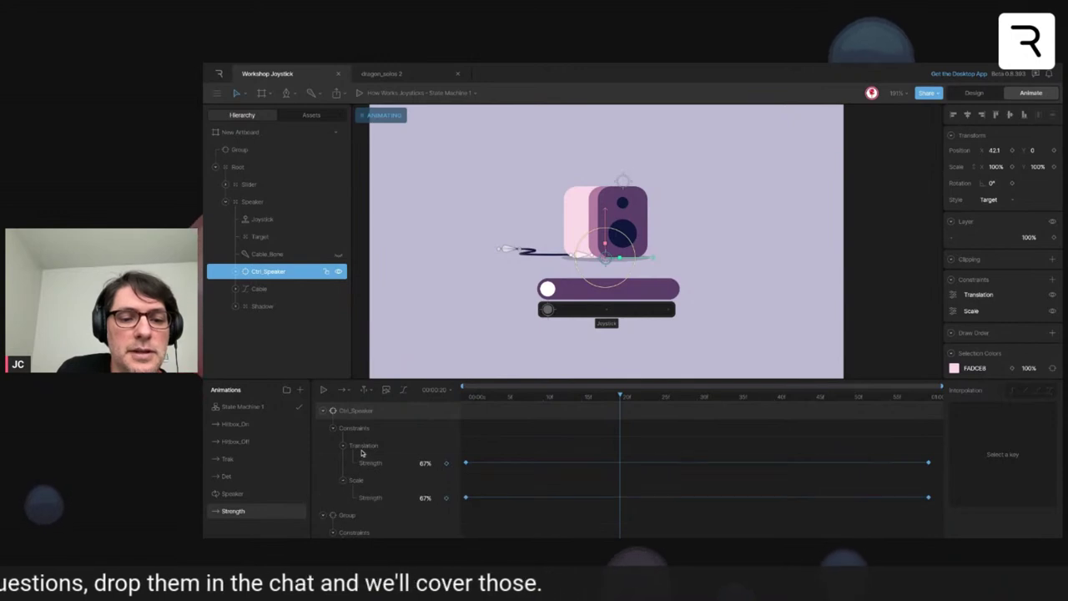
click(493, 399)
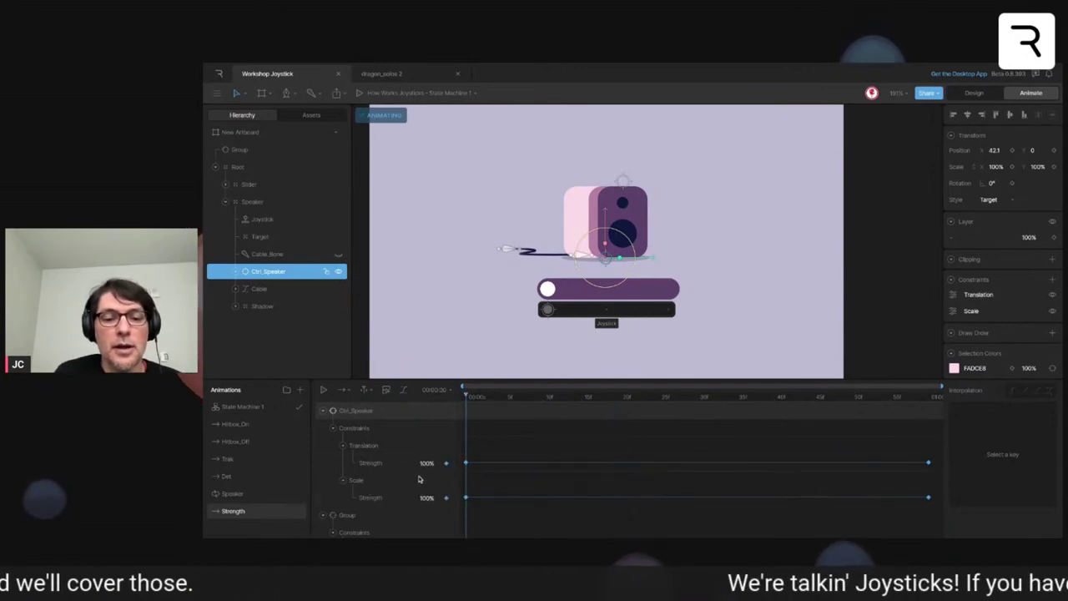
key(space)
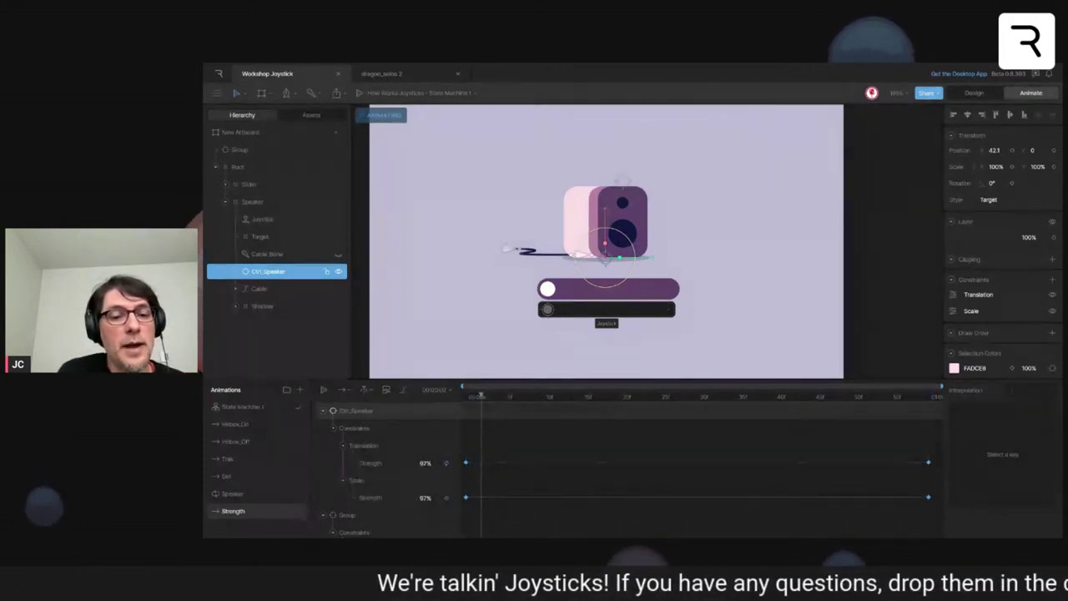
drag(480, 401, 457, 405)
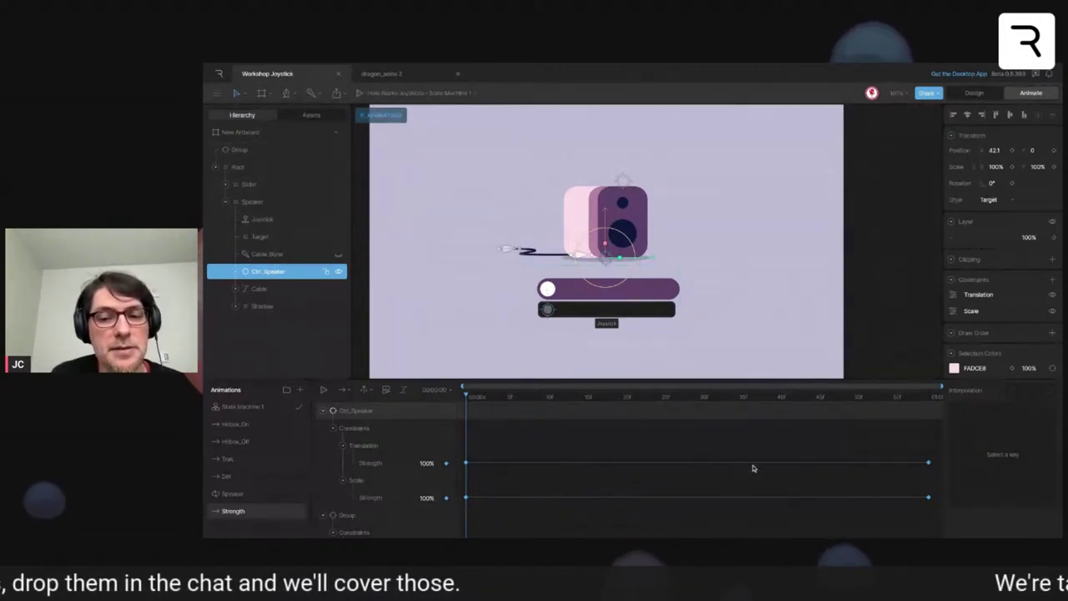
- Preview State Machine 1 and move the volume slider's knob across its full range and back to drive the speaker's bounce
click(243, 408)
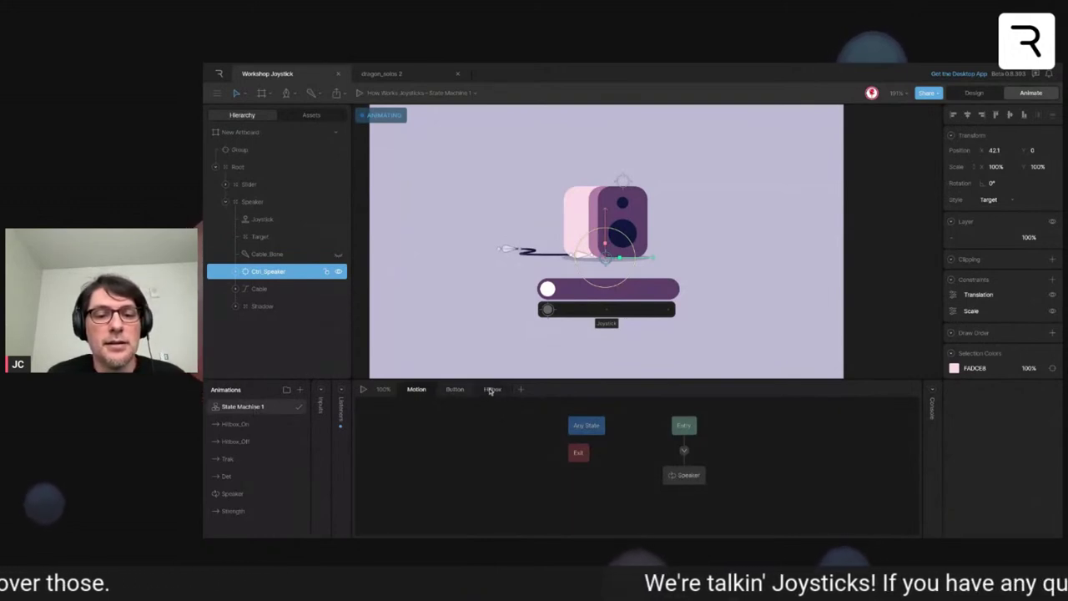
key(space)
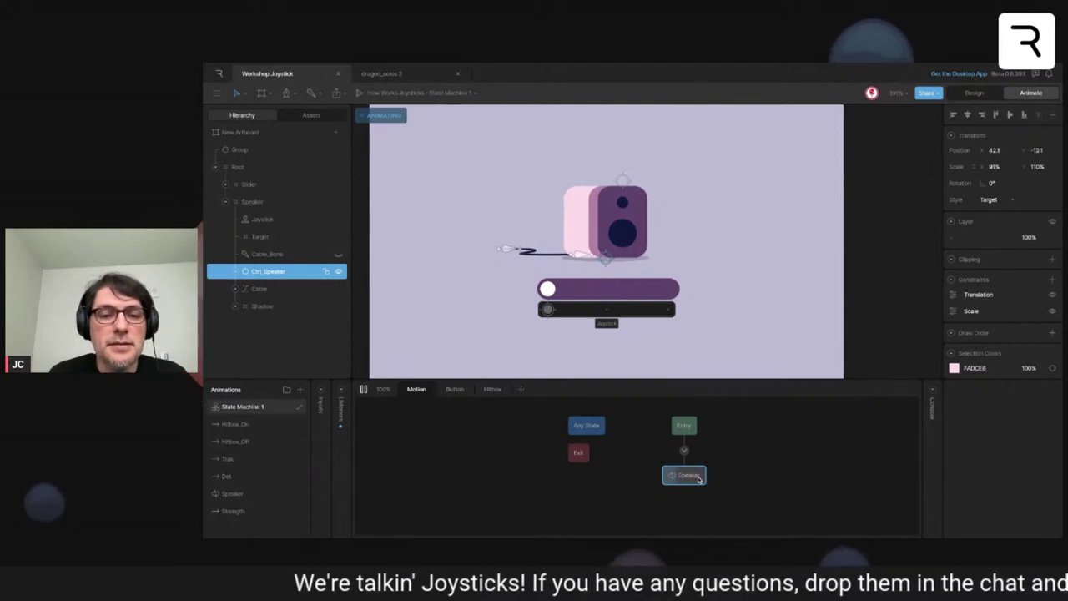
key(space)
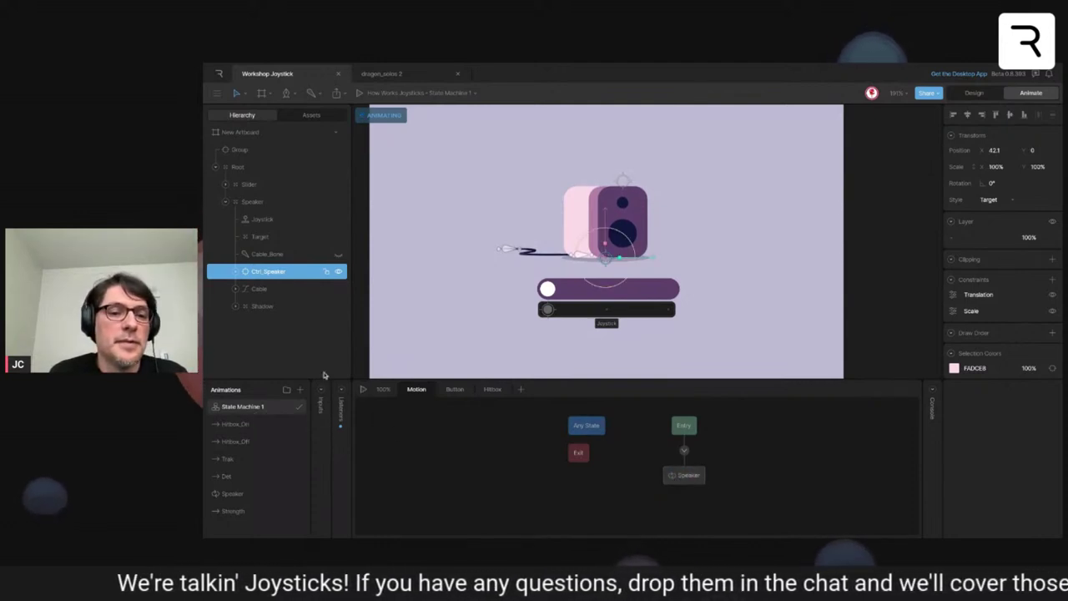
key(space)
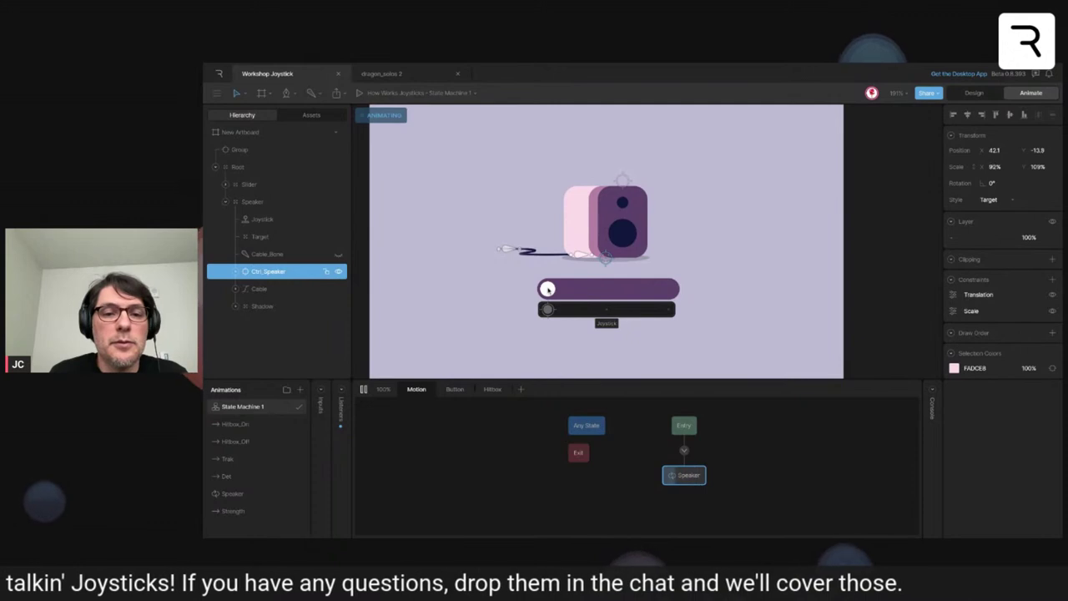
drag(547, 289, 601, 310)
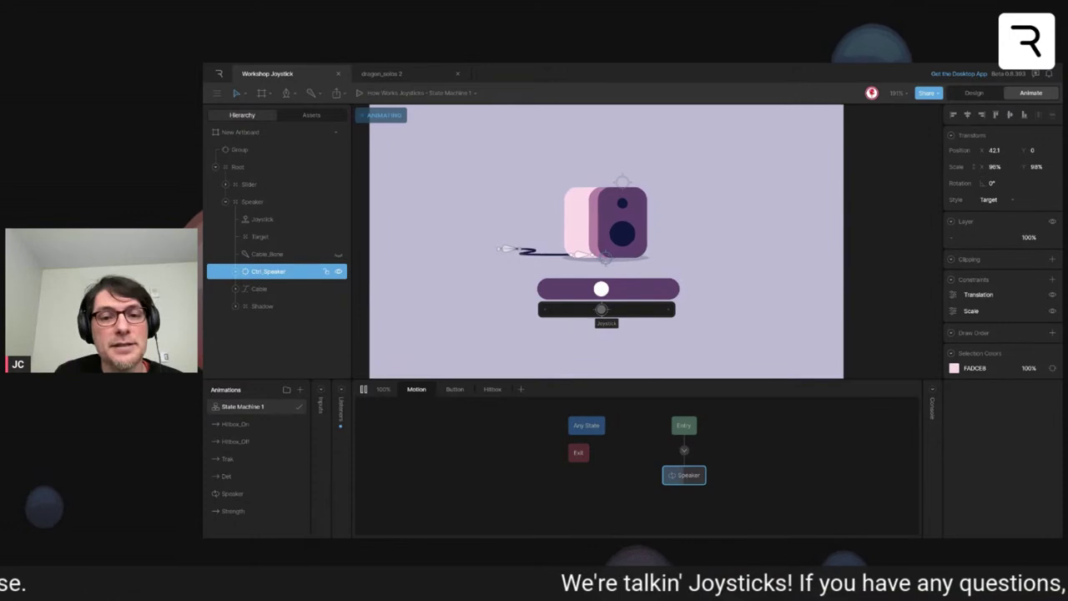
drag(601, 310, 551, 310)
drag(548, 289, 670, 289)
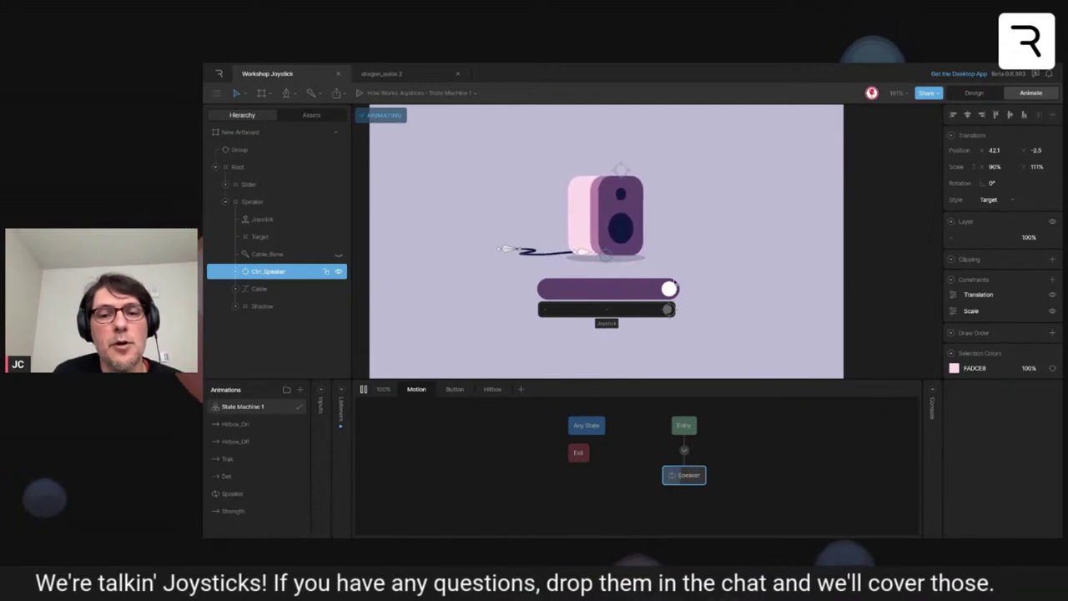
drag(669, 289, 548, 289)
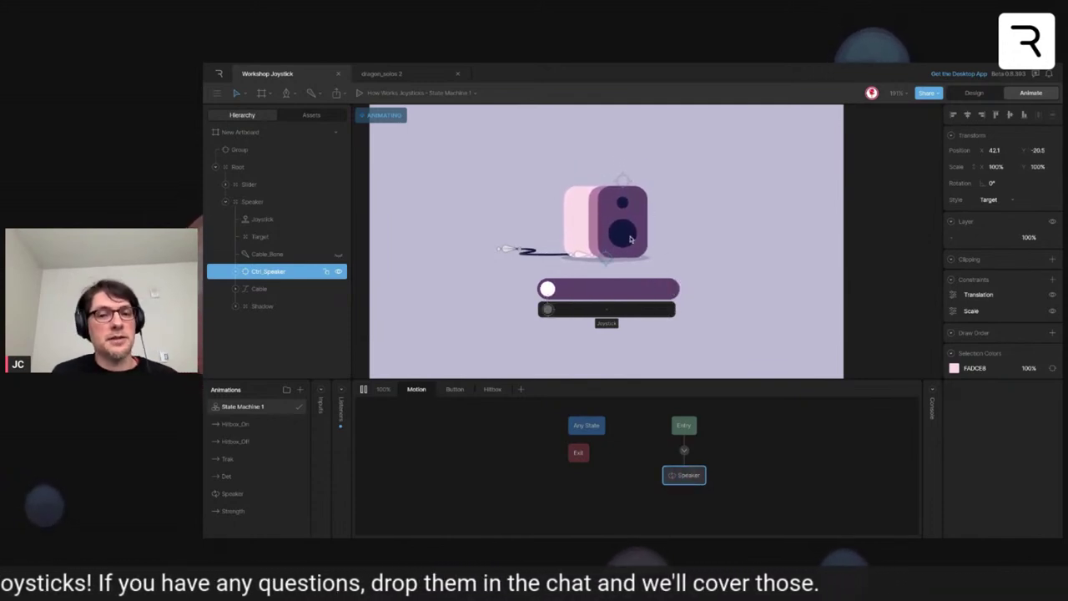
key(space)
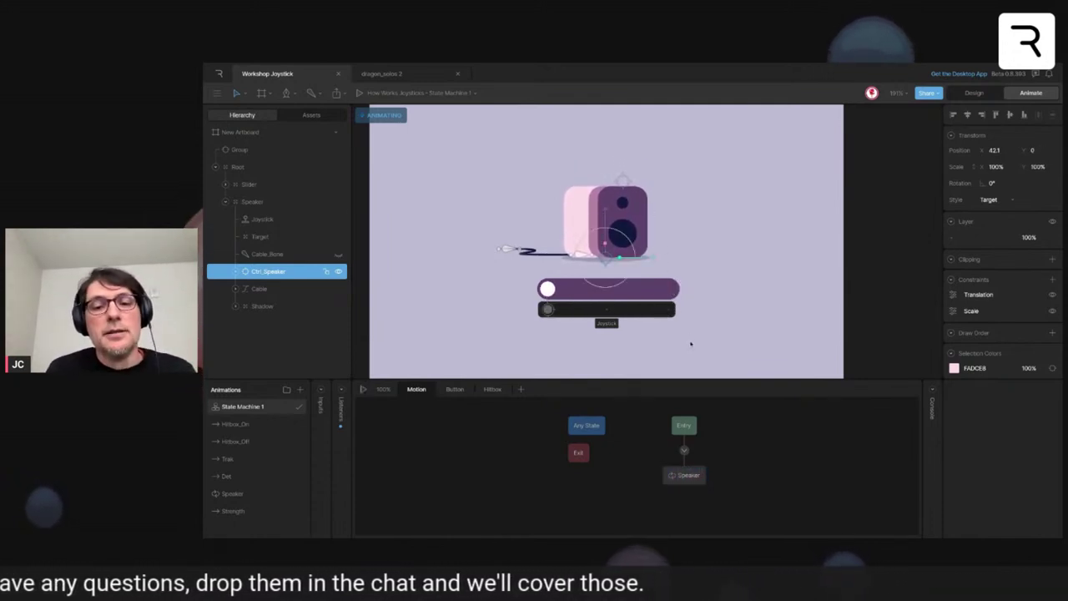
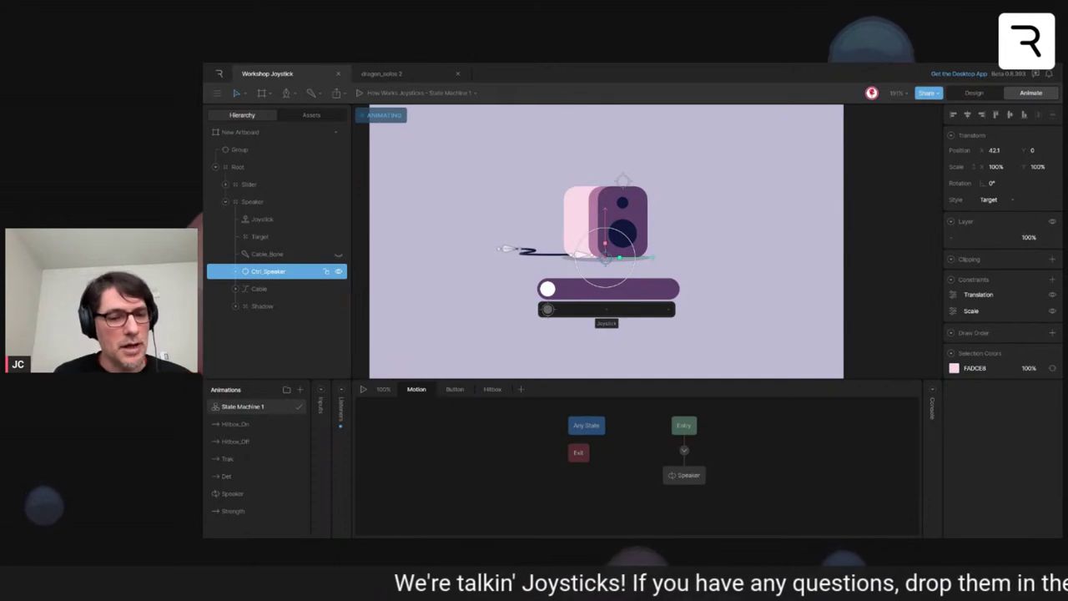
- Activate the other speaker artboard, the one with the Demo and Size animations, and bring its slider and joystick into close view
scroll(704, 245, down, 10)
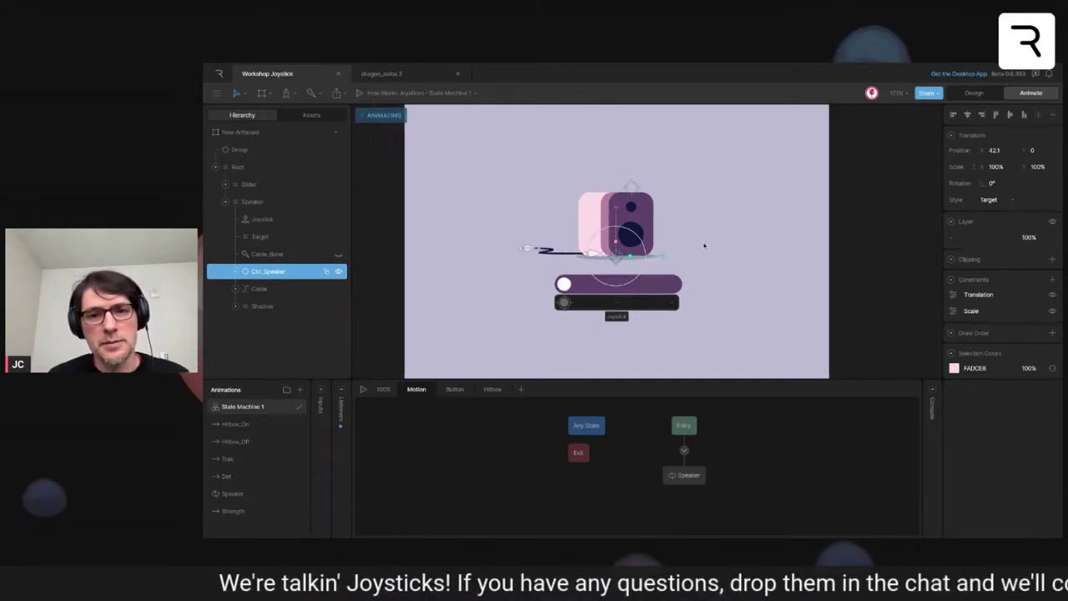
drag(704, 246, 651, 289)
scroll(704, 244, down, 2)
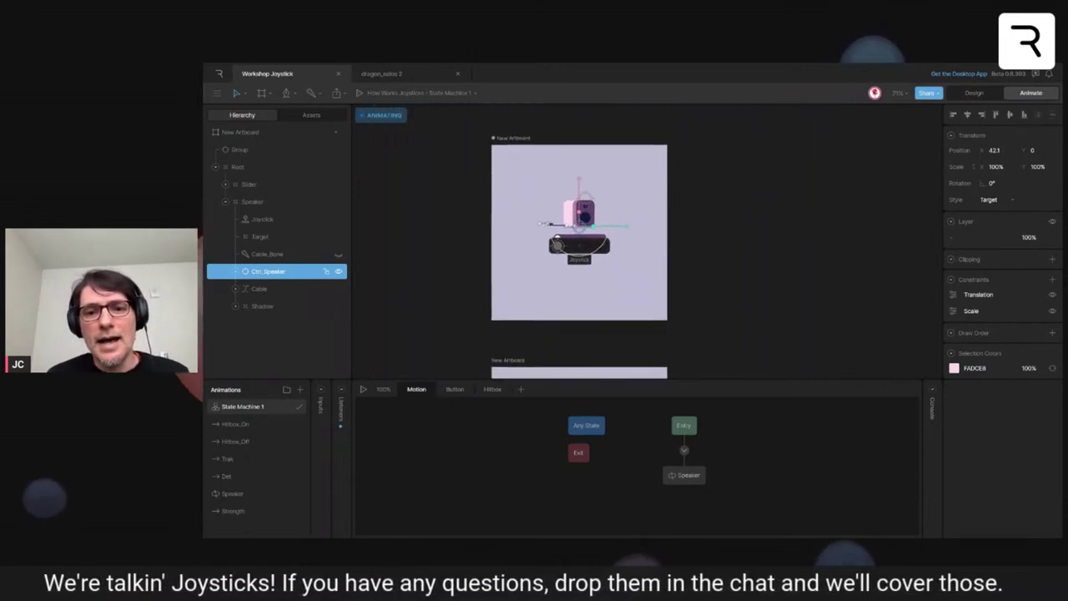
scroll(703, 244, down, 6)
scroll(704, 243, down, 1)
scroll(704, 247, up, 3)
scroll(676, 278, up, 8)
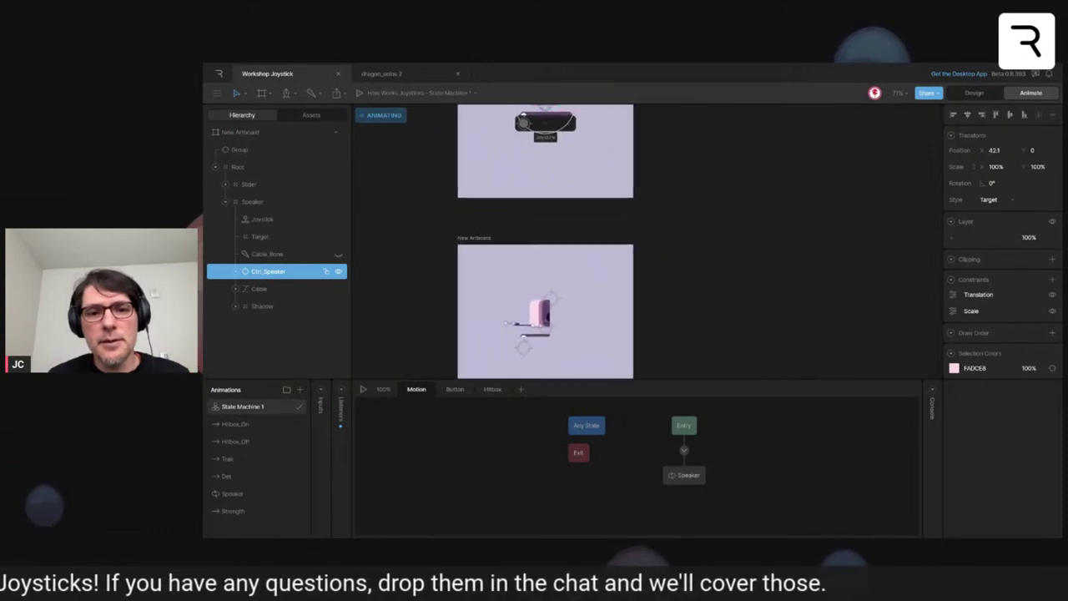
click(676, 281)
scroll(676, 282, up, 5)
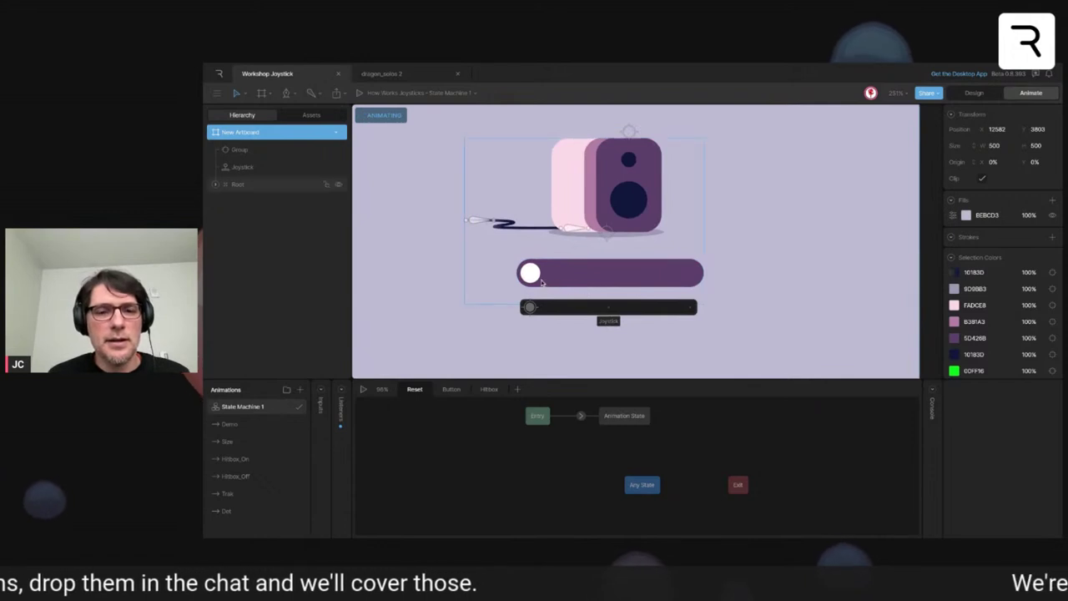
- Play the speaker artboard's state machine, then view the Size animation and scrub its timeline back to the start
click(768, 313)
key(space)
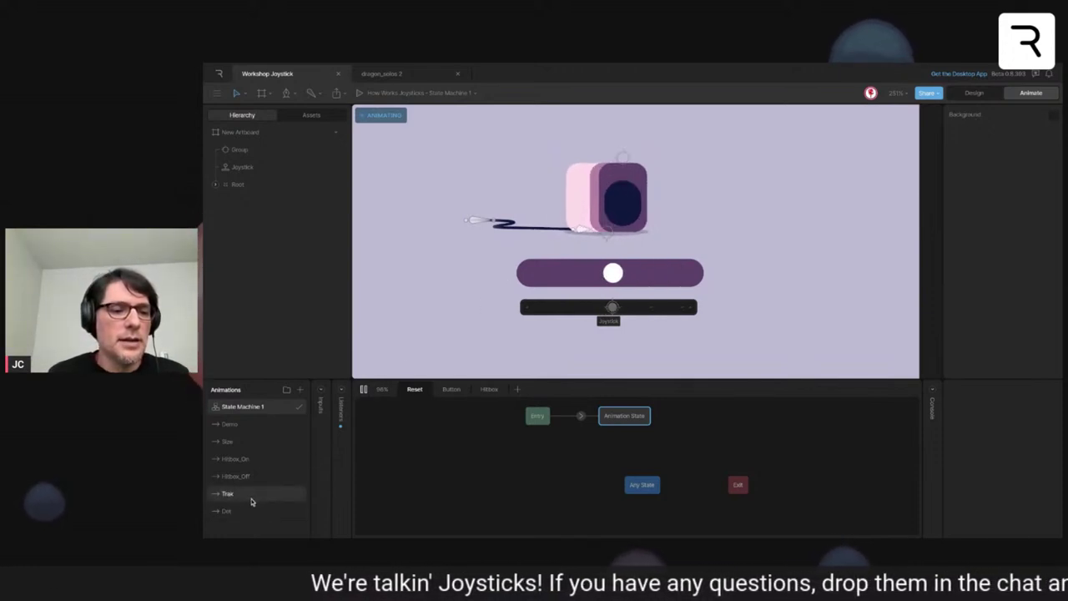
click(237, 444)
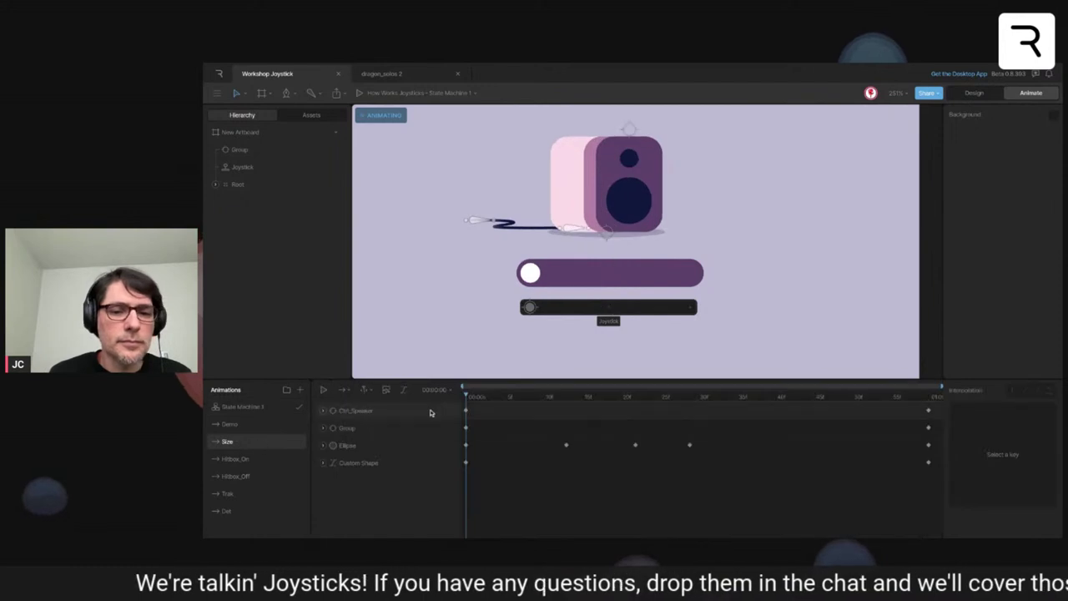
mouse_move(482, 401)
mouse_down()
mouse_move(539, 397)
mouse_move(470, 397)
mouse_move(682, 398)
mouse_move(465, 398)
mouse_up()
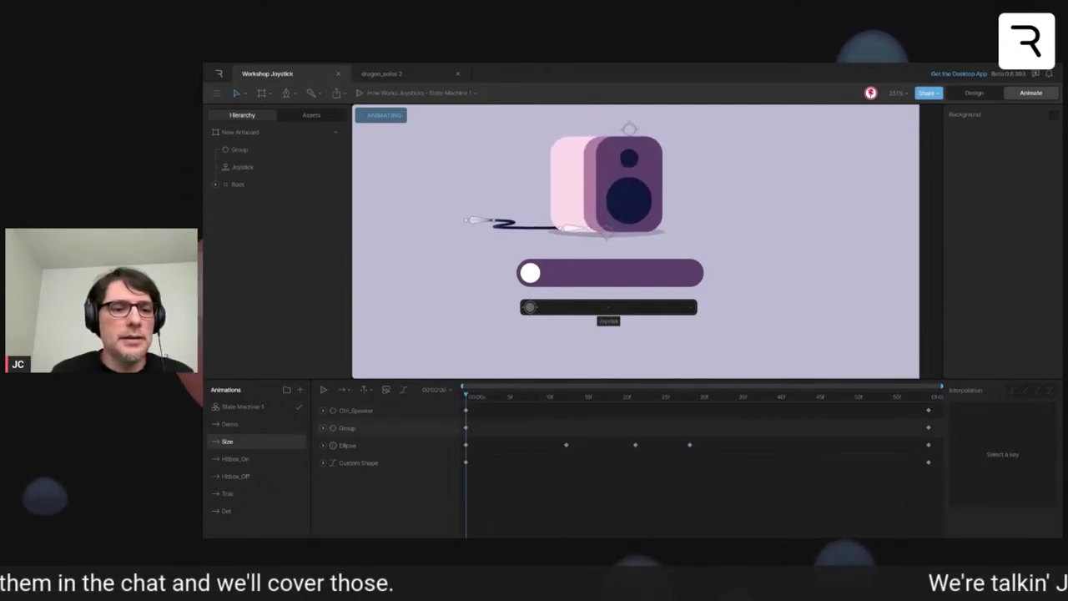
- Inspect the Joystick's settings and the Translation constraint on the Group that serves as its handle
click(642, 317)
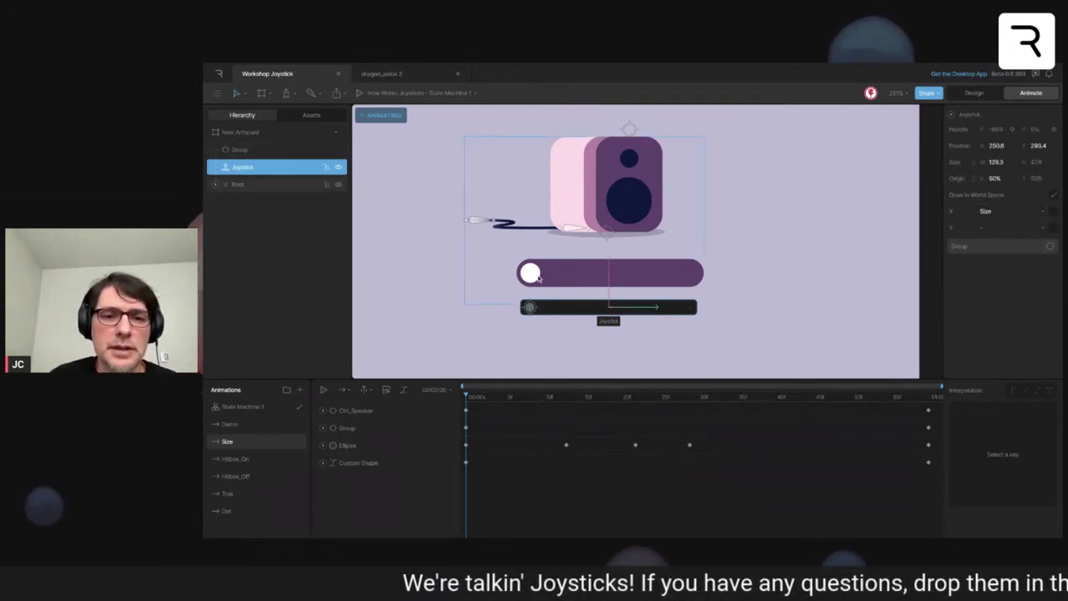
click(530, 307)
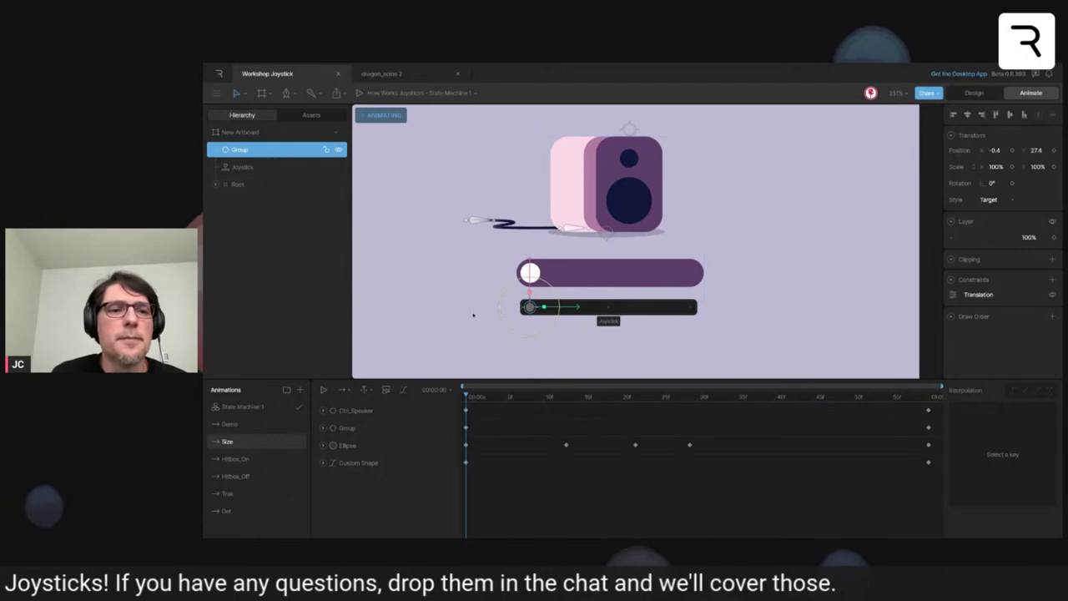
click(958, 295)
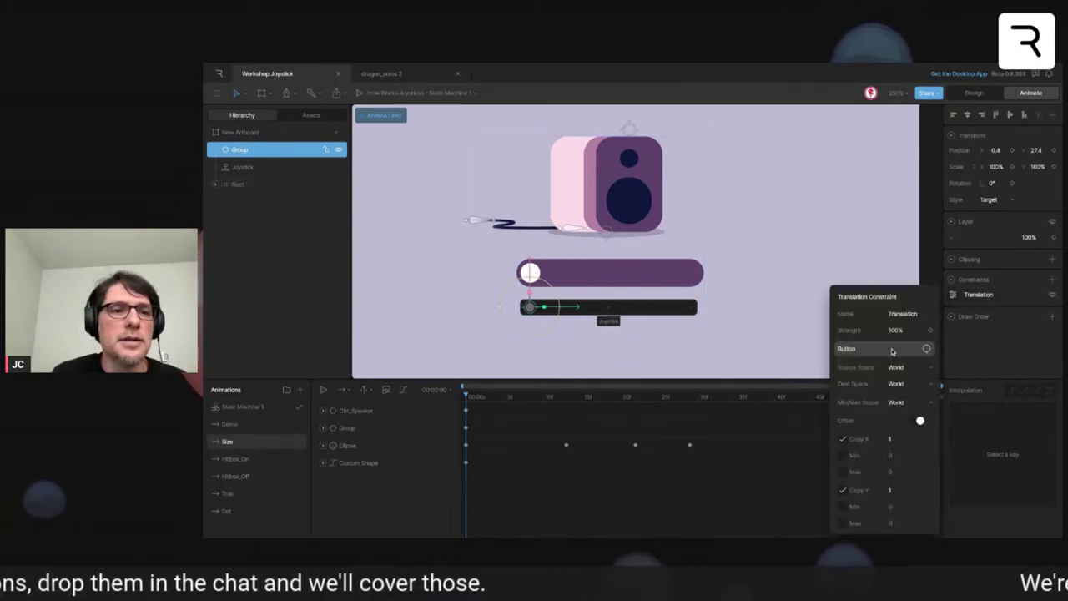
- Expand the Root, Speaker and Slider groups in the hierarchy and select the slider's Button group
click(216, 185)
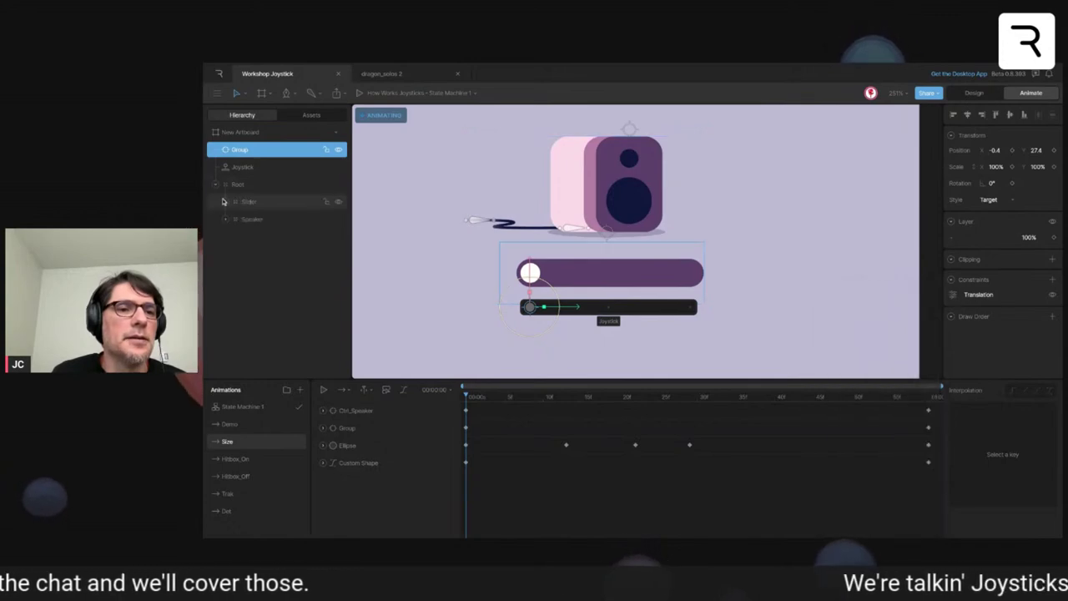
click(225, 220)
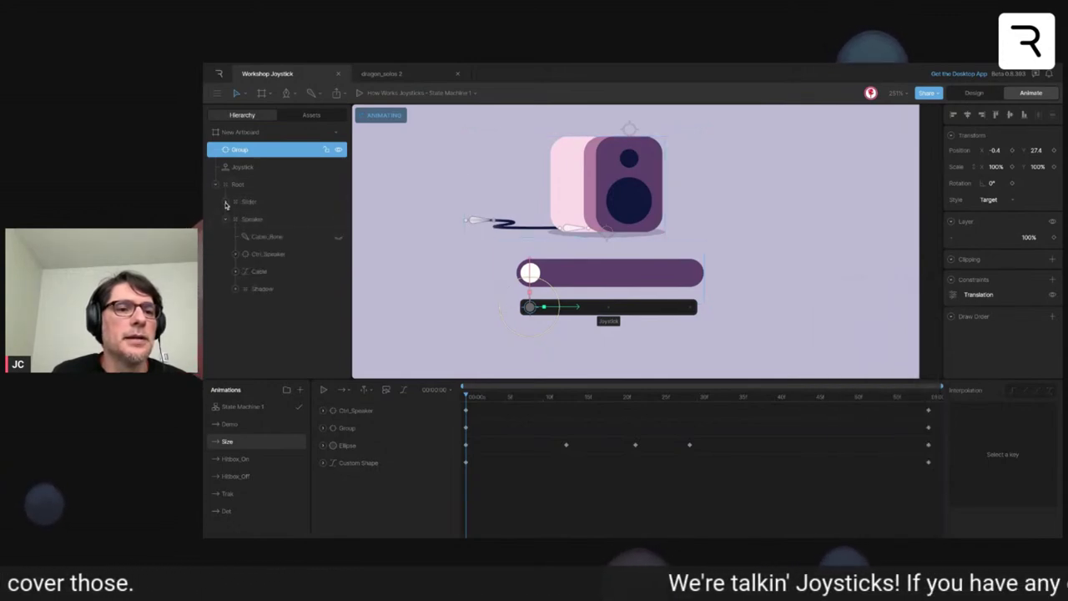
click(226, 202)
click(258, 220)
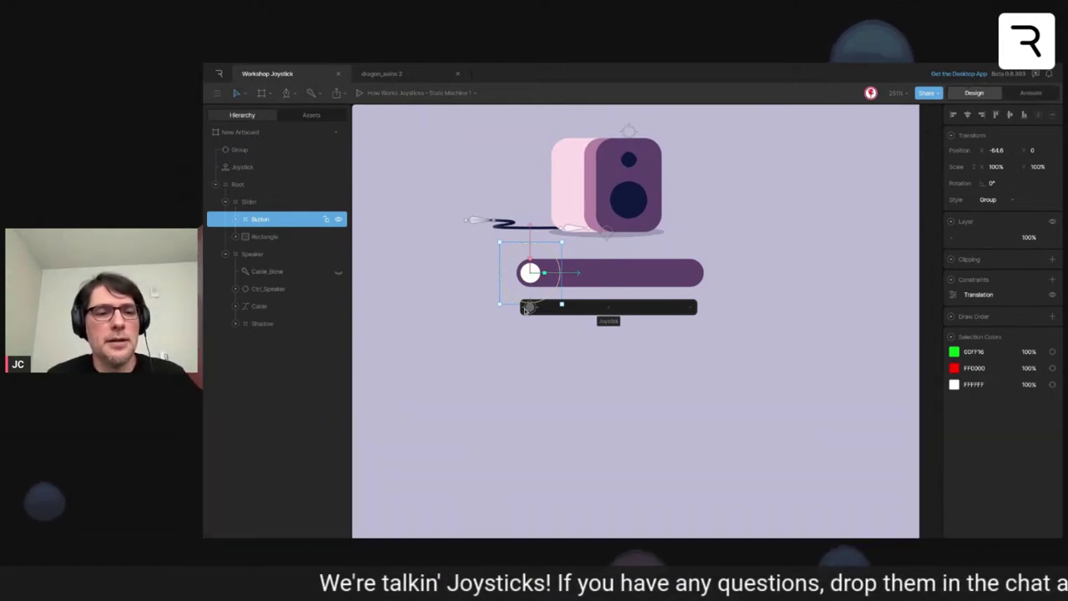
- With State Machine 1 open, move the slider's Button group to X -100.4 and play the state machine
click(259, 449)
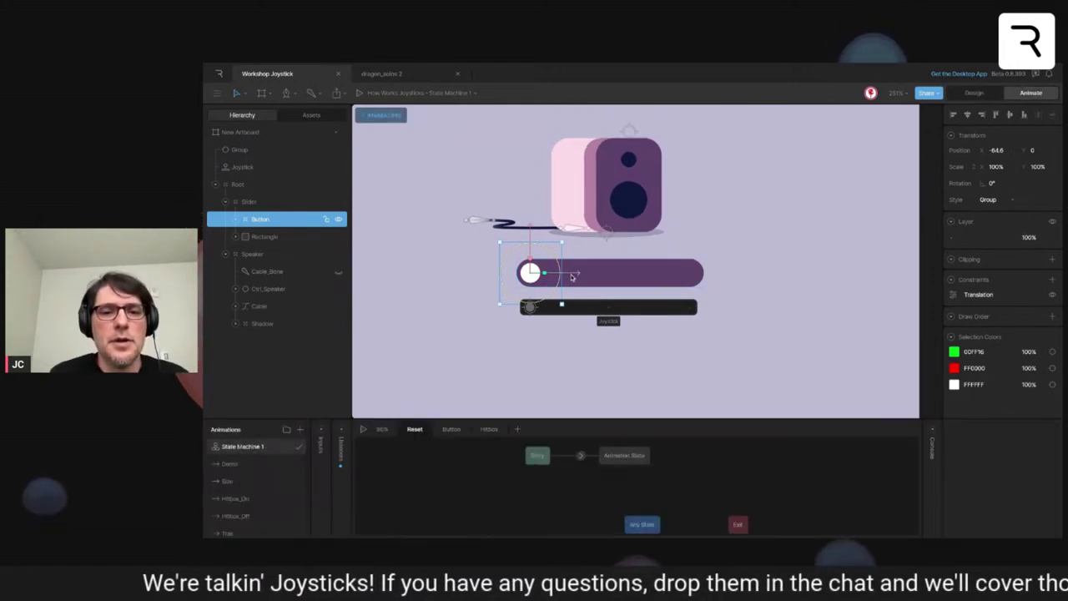
mouse_move(511, 278)
mouse_down()
mouse_move(614, 278)
mouse_move(512, 278)
mouse_up()
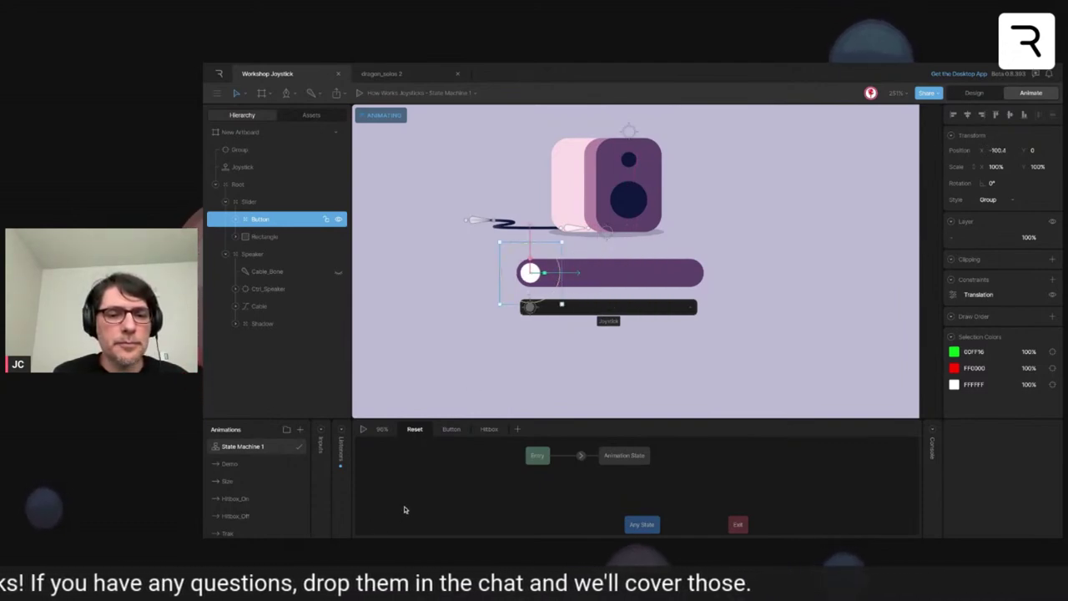
click(363, 429)
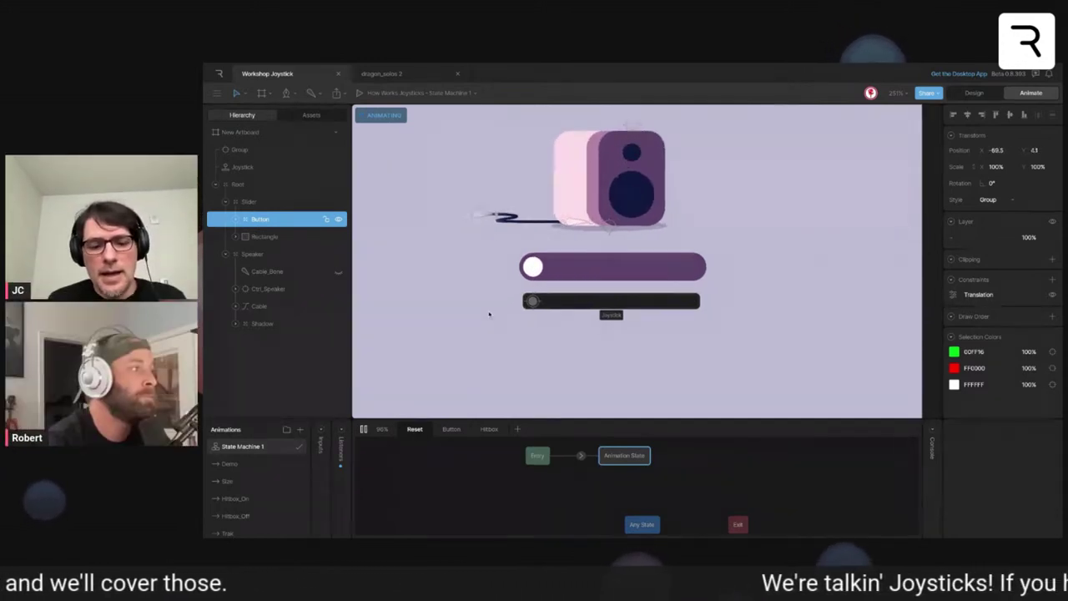
- Look over the example artboards above the speaker, including the tilted device, the dark cat and the square pink-nosed character
scroll(501, 309, down, 8)
scroll(531, 288, down, 6)
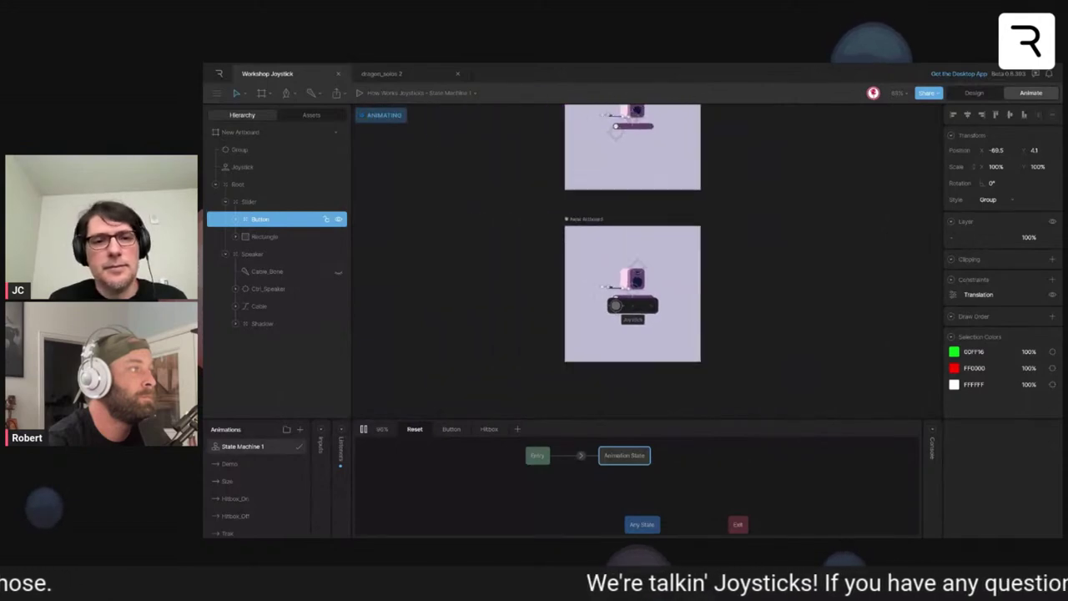
scroll(489, 309, up, 1)
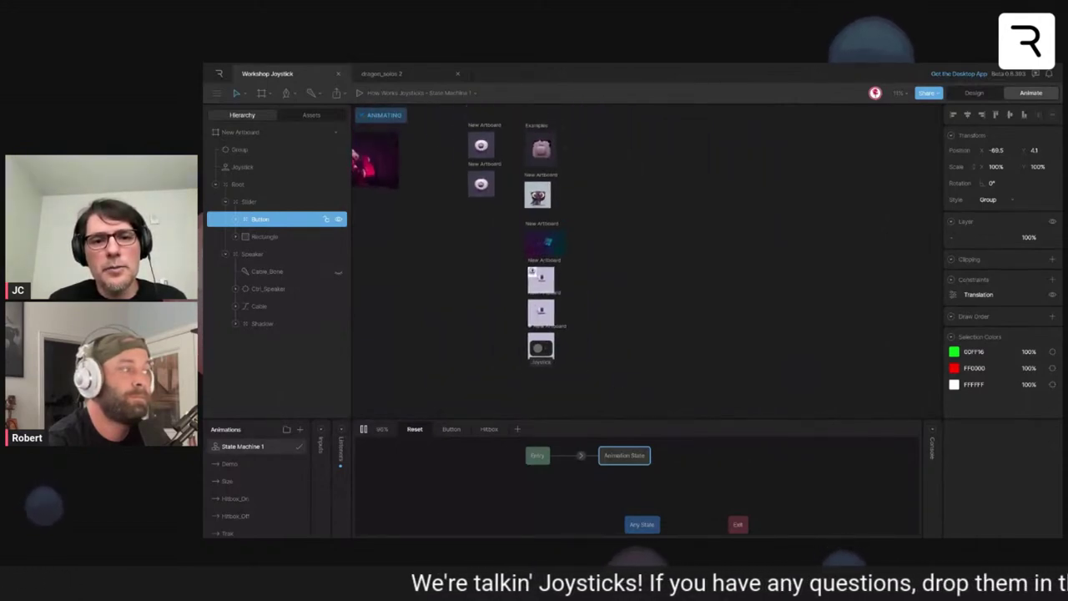
scroll(489, 310, up, 6)
scroll(648, 261, up, 3)
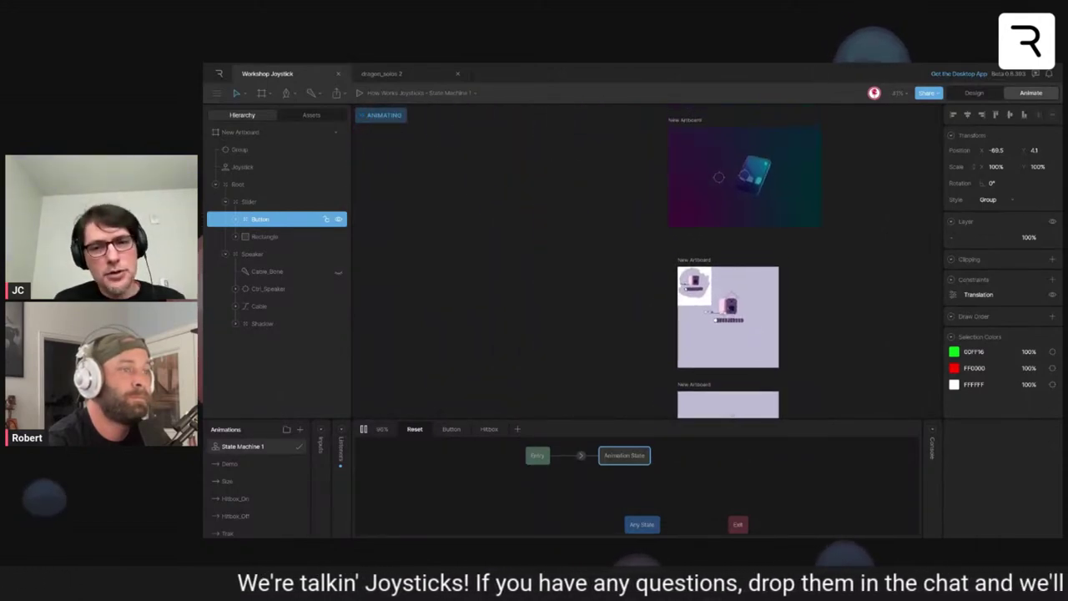
scroll(648, 260, up, 2)
scroll(648, 260, right, 2)
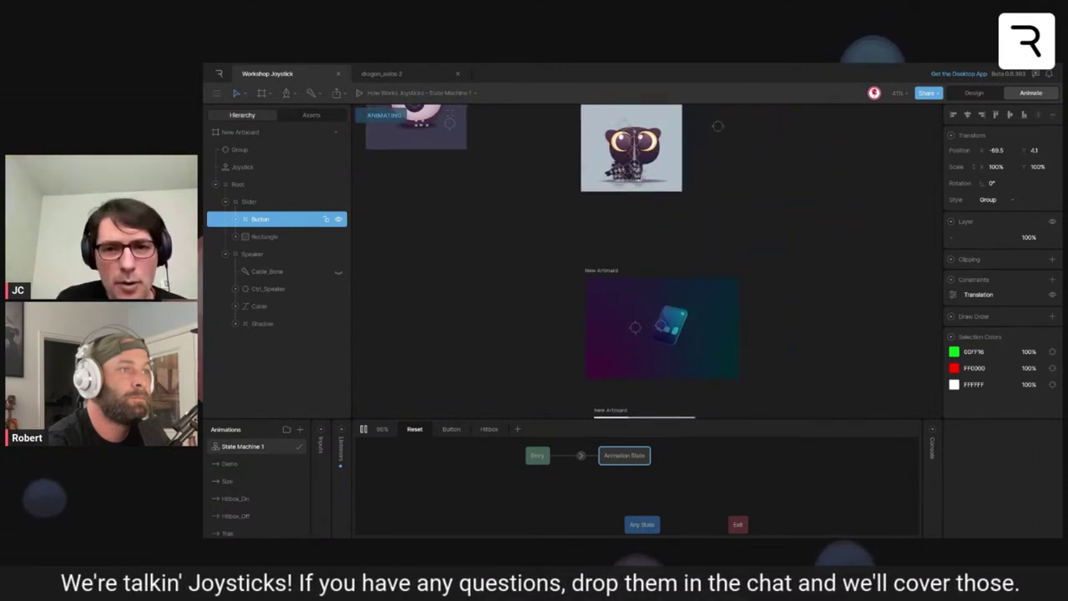
scroll(558, 287, right, 2)
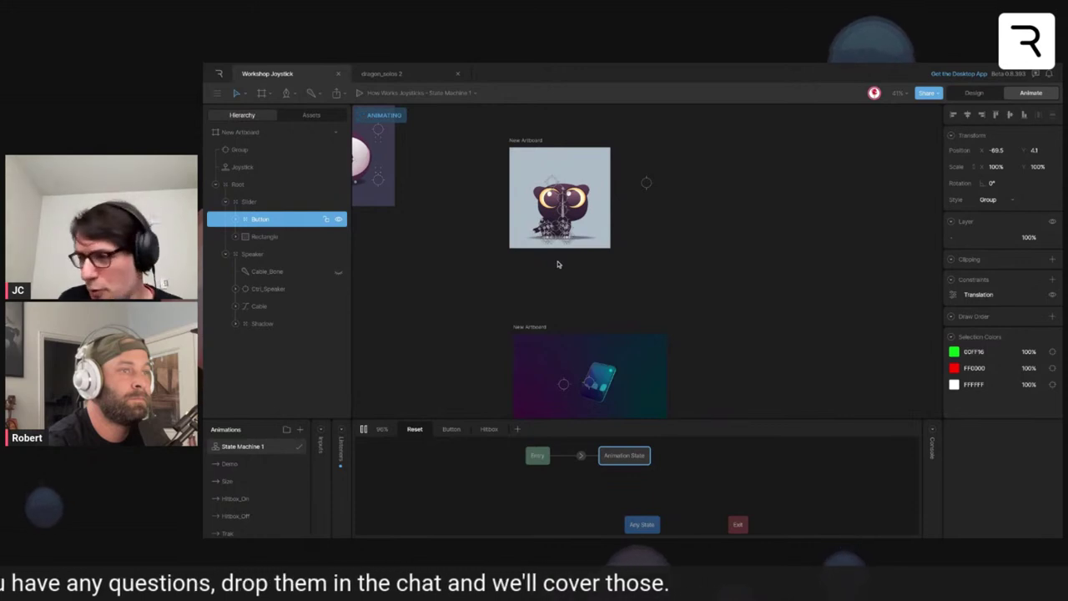
scroll(559, 265, left, 4)
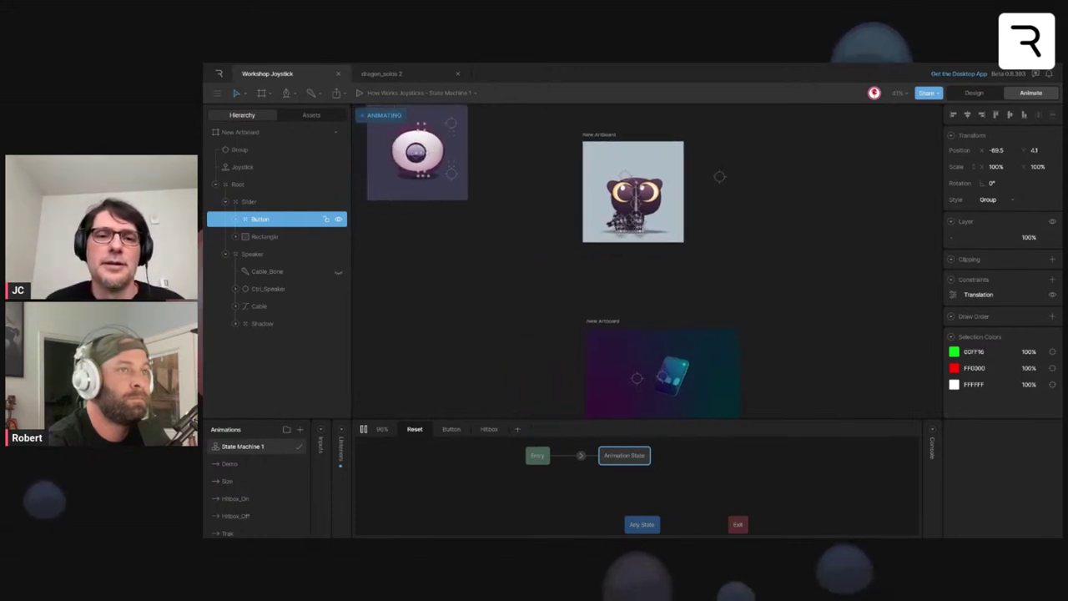
scroll(558, 264, up, 2)
scroll(648, 261, up, 9)
scroll(648, 262, right, 8)
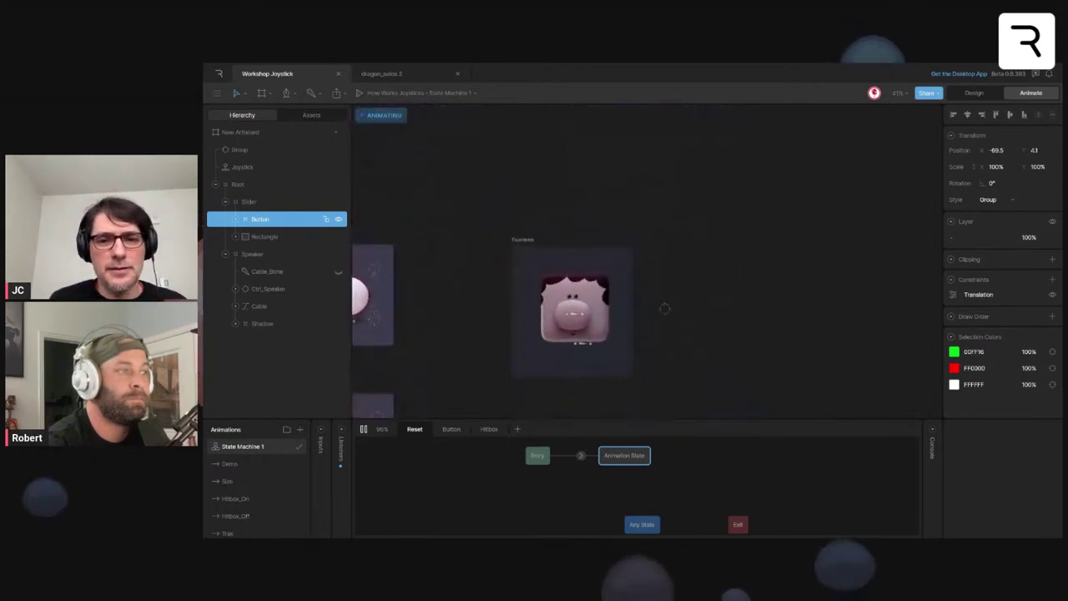
scroll(648, 261, down, 2)
drag(571, 258, 542, 229)
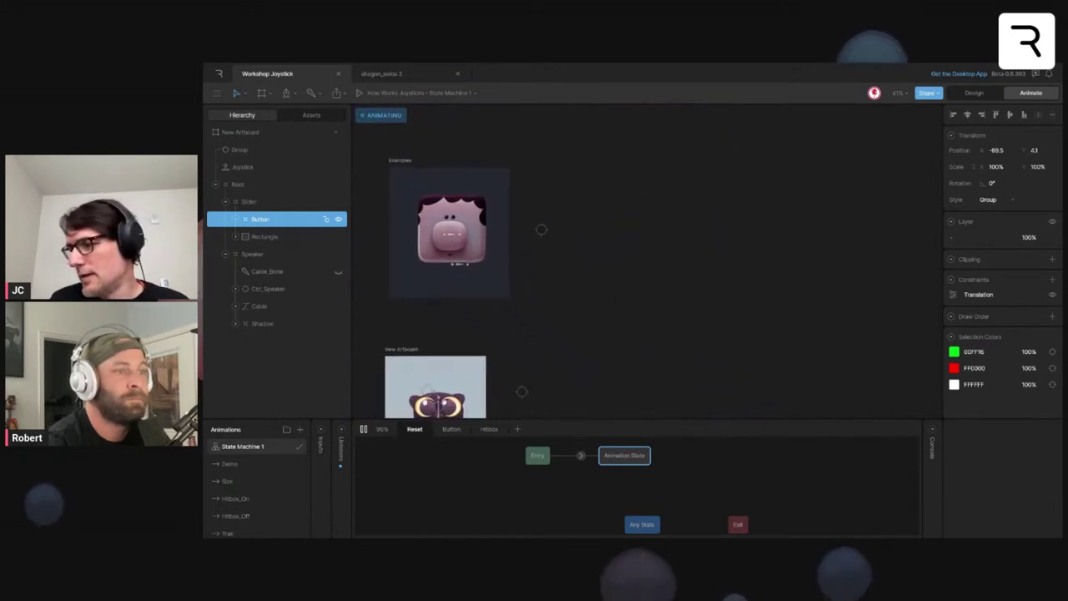
scroll(650, 245, down, 2)
scroll(650, 245, left, 2)
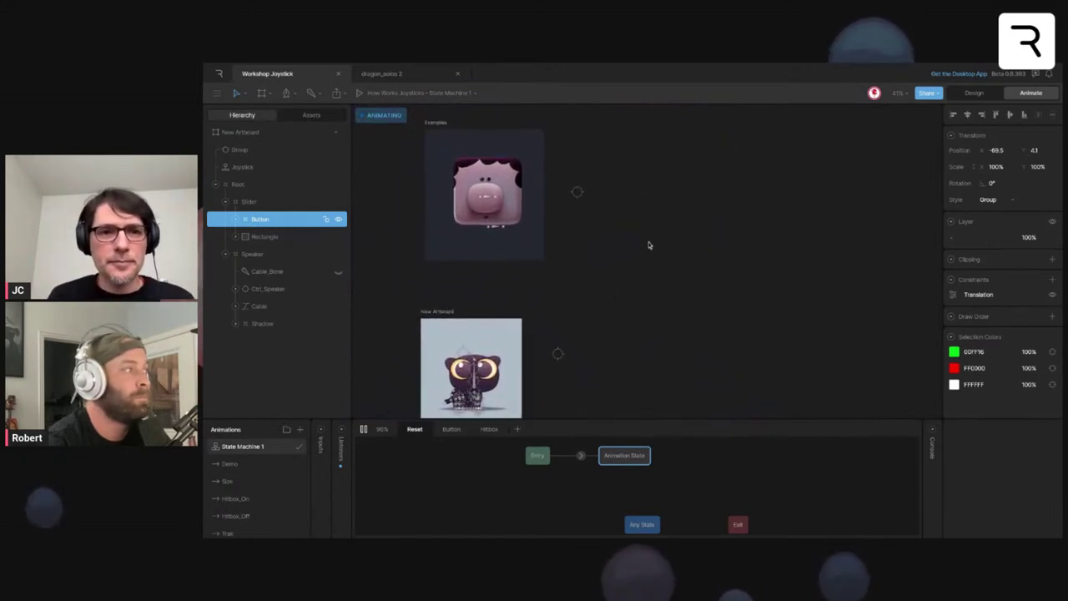
- Examine the artboard with the red and white robot on a dark purple background
scroll(649, 245, left, 10)
scroll(651, 245, left, 10)
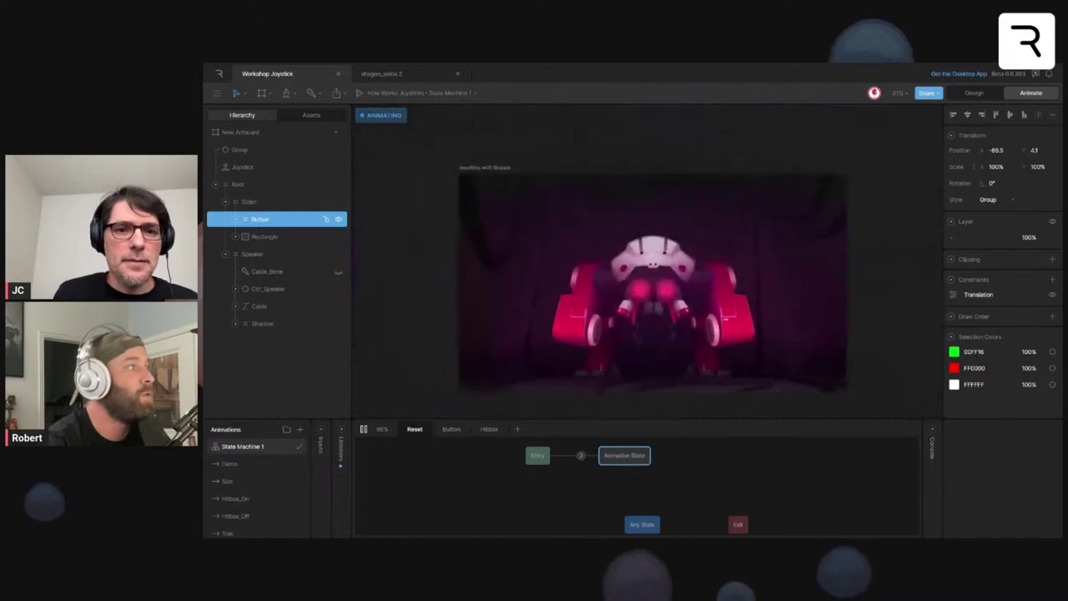
scroll(651, 245, right, 6)
scroll(651, 245, right, 3)
scroll(651, 246, up, 1)
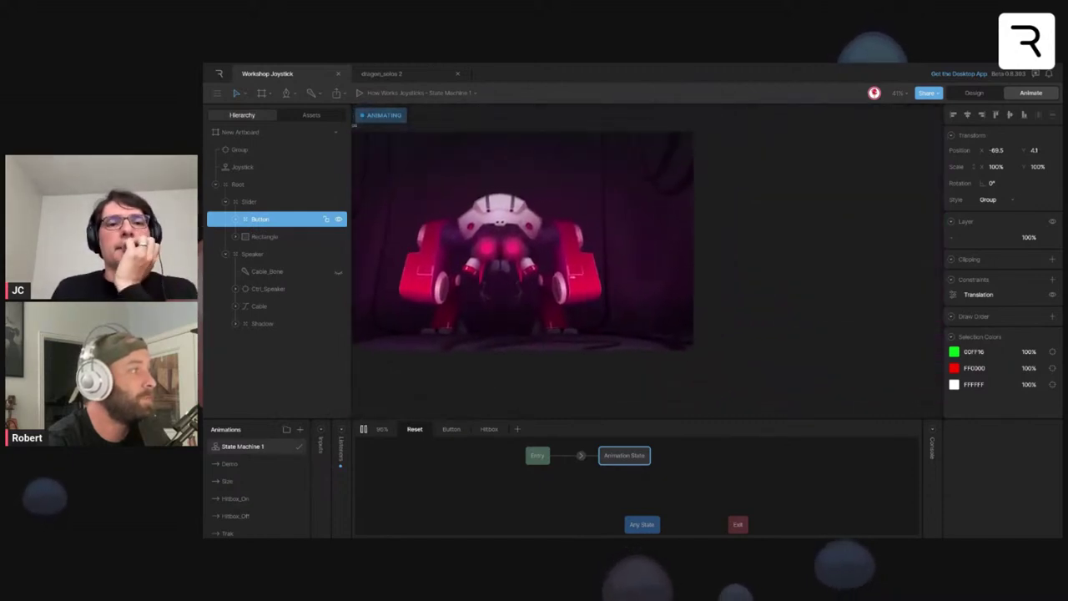
scroll(651, 245, left, 3)
scroll(650, 246, up, 1)
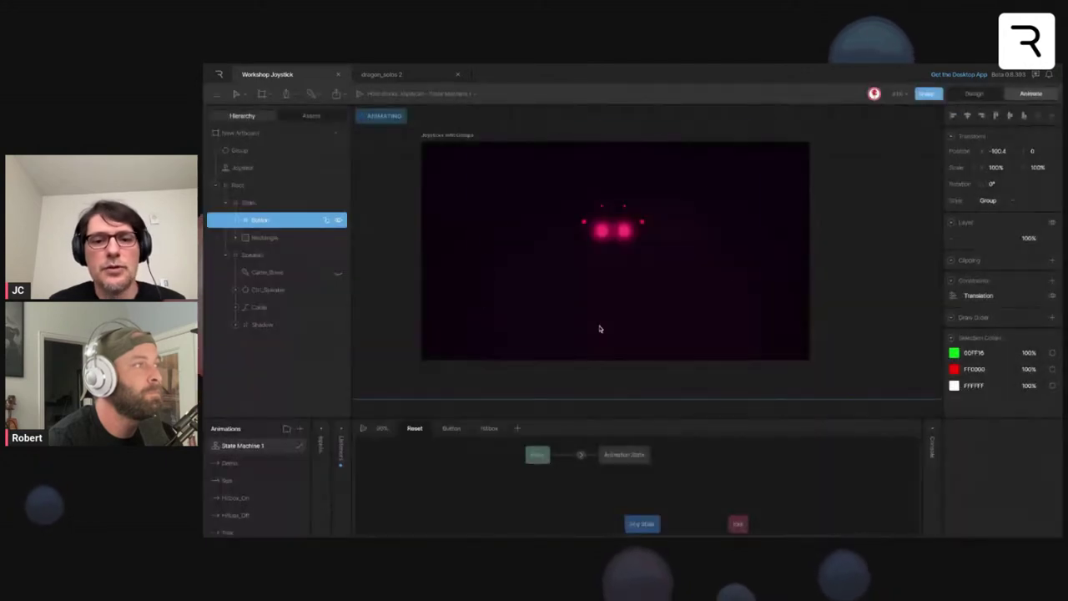
- Bring up the Joysticks Demo Listener artboard with the orange fish and preview its state machine by playing and stopping it
scroll(600, 329, down, 5)
scroll(600, 329, down, 2)
scroll(600, 329, left, 3)
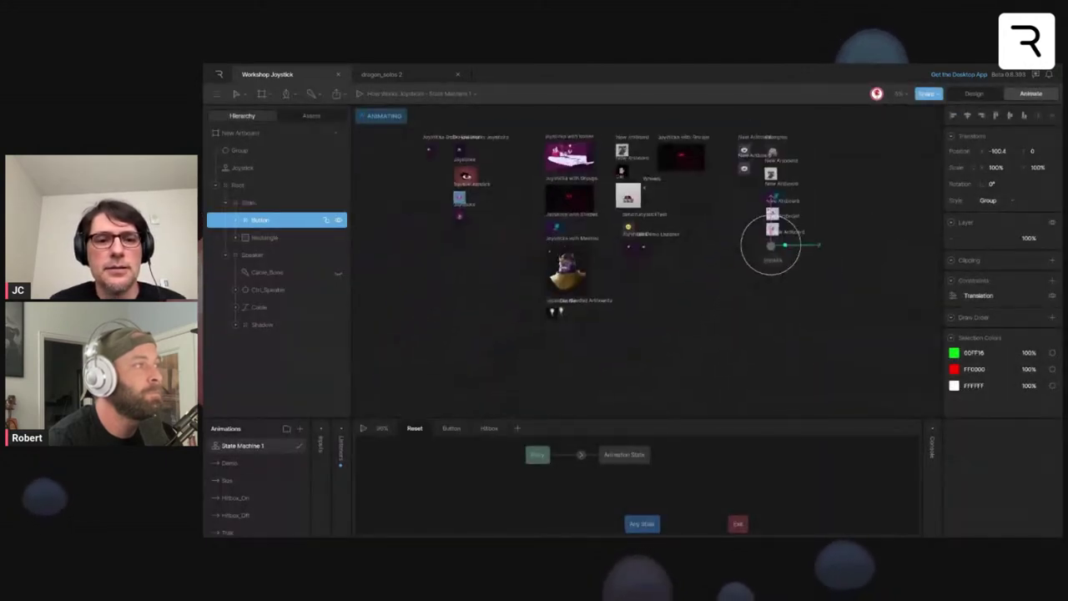
scroll(576, 203, up, 10)
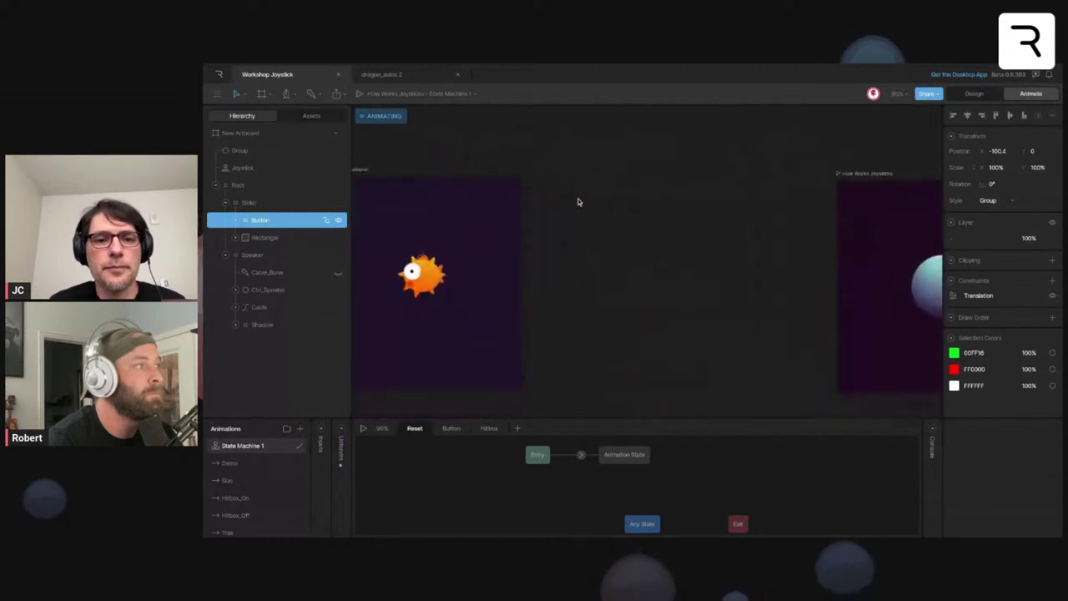
scroll(577, 202, up, 4)
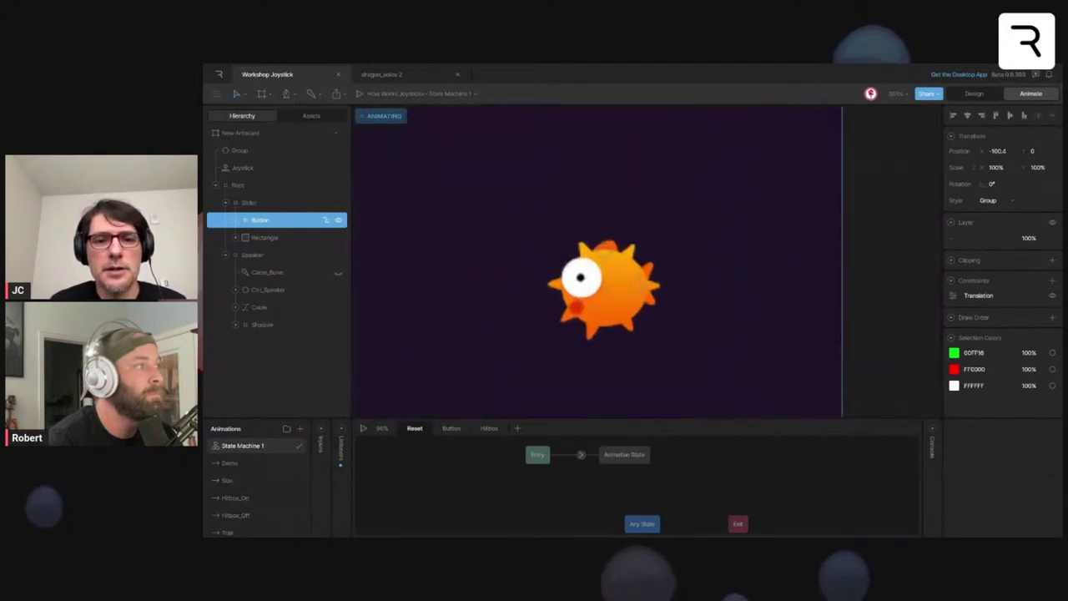
click(529, 221)
key(space)
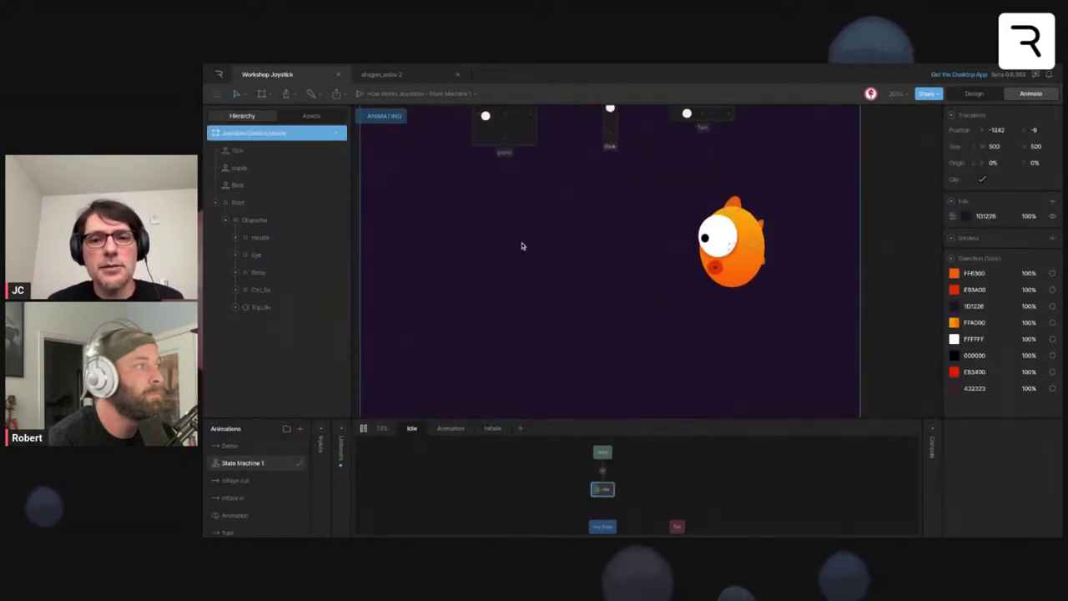
scroll(522, 243, up, 1)
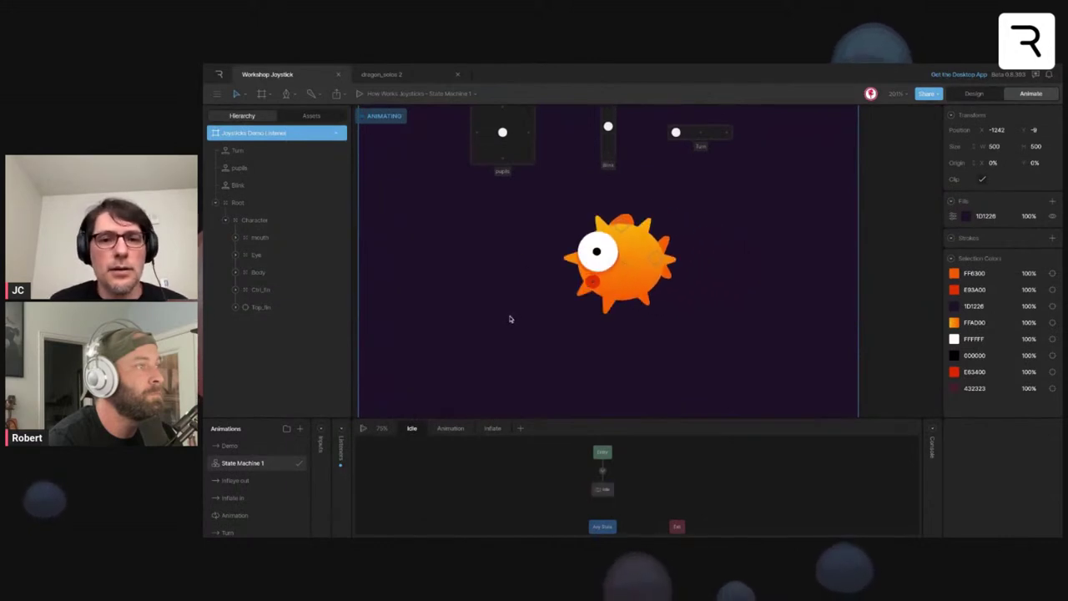
key(space)
key(space)
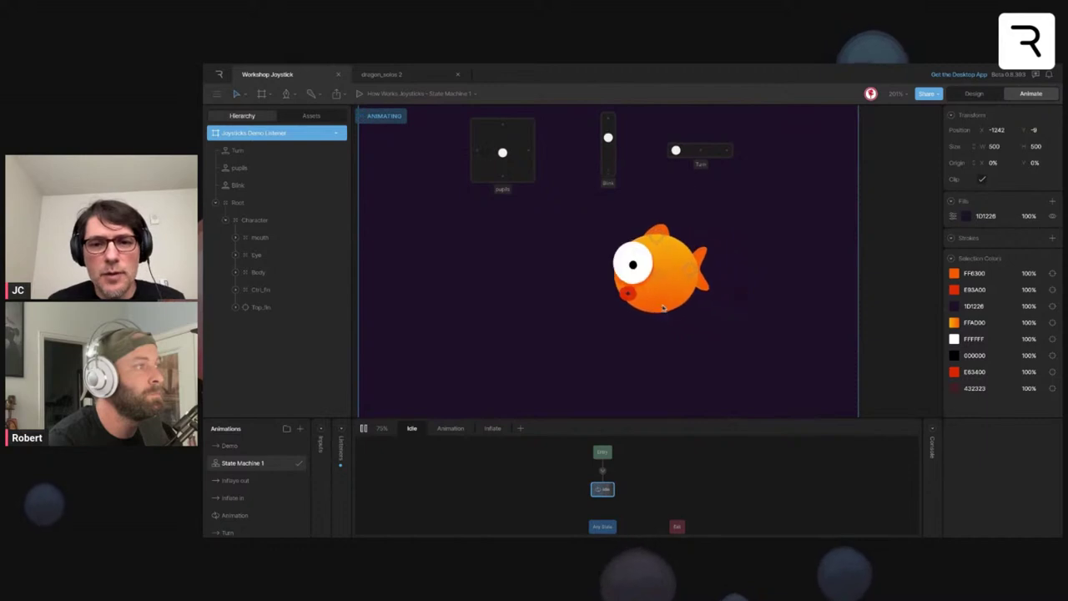
key(space)
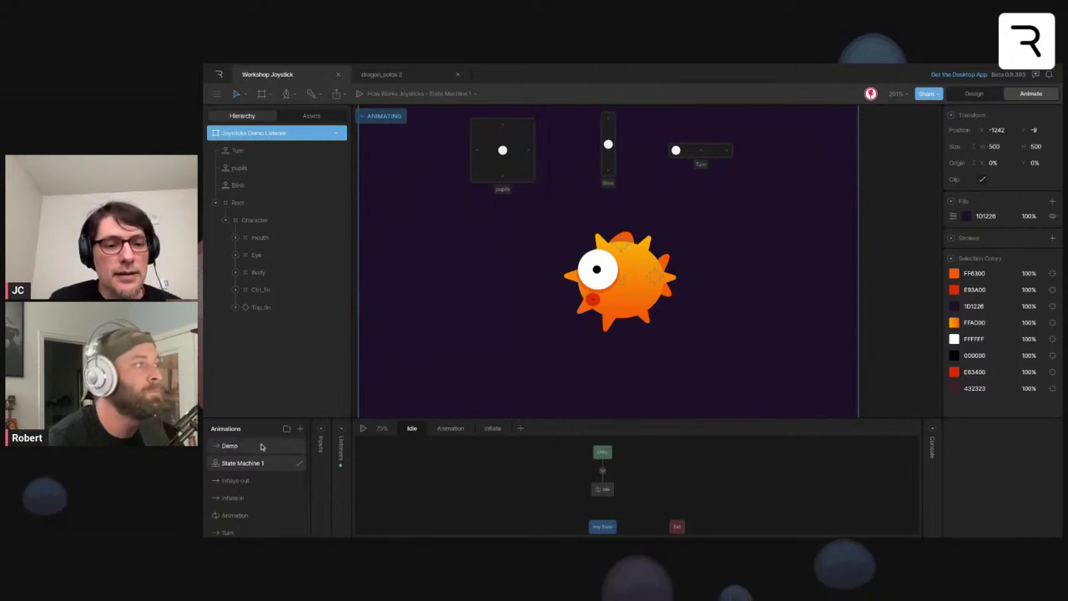
- Review the fish's Demo, Animation and Idle timelines, scrubbing the Animation timeline to about 5 seconds
click(258, 449)
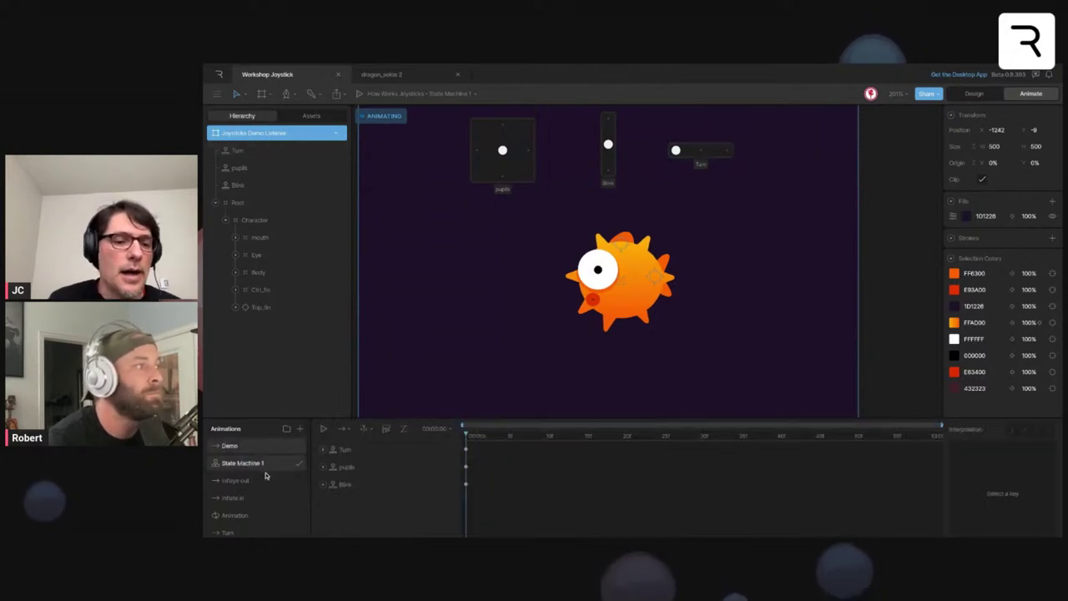
click(257, 513)
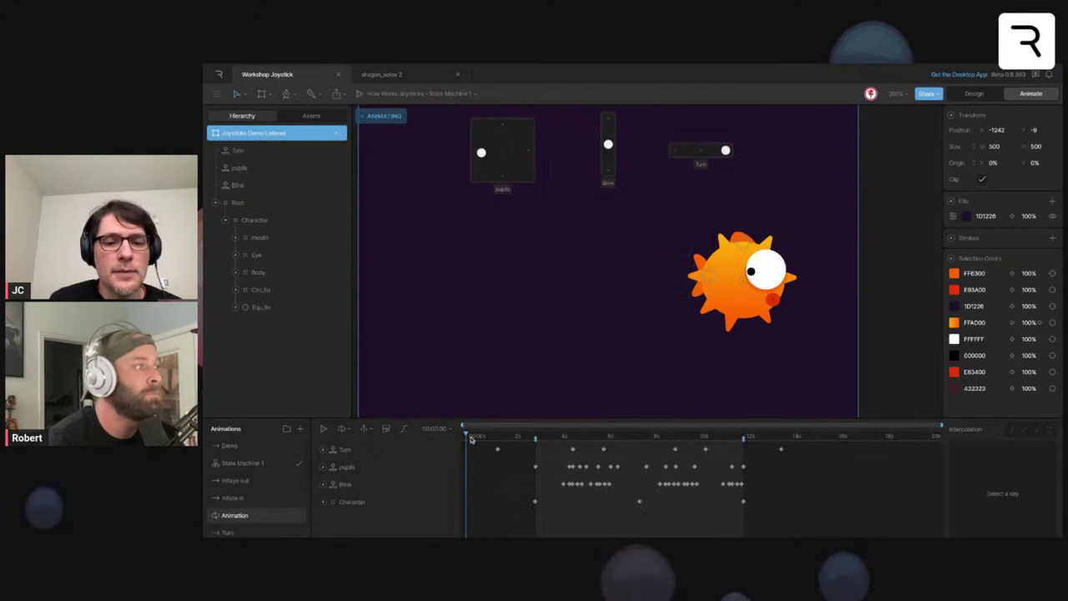
drag(547, 439, 584, 438)
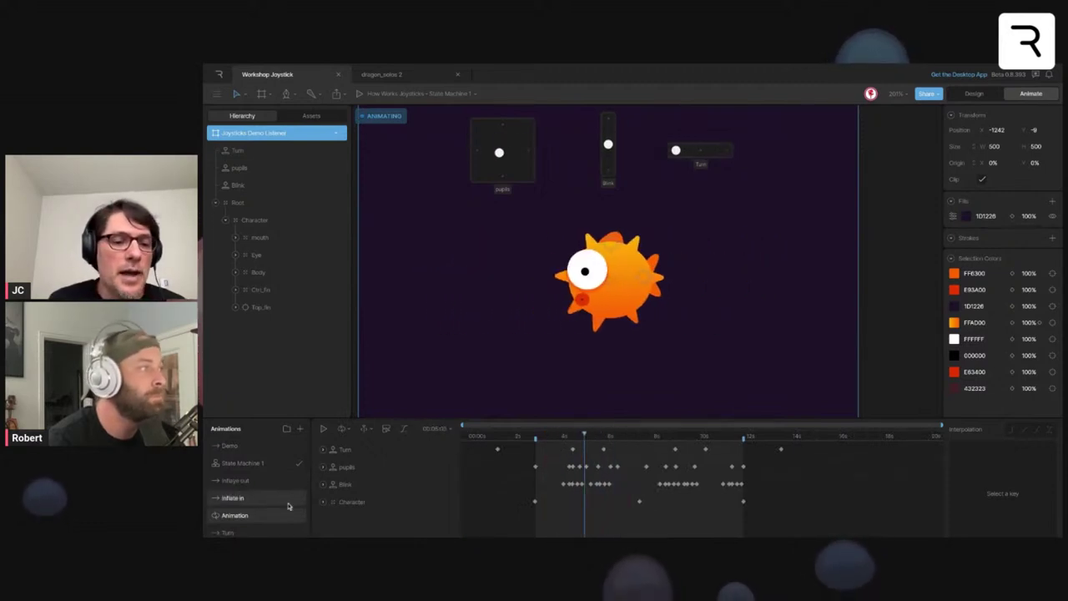
scroll(240, 511, down, 2)
click(239, 526)
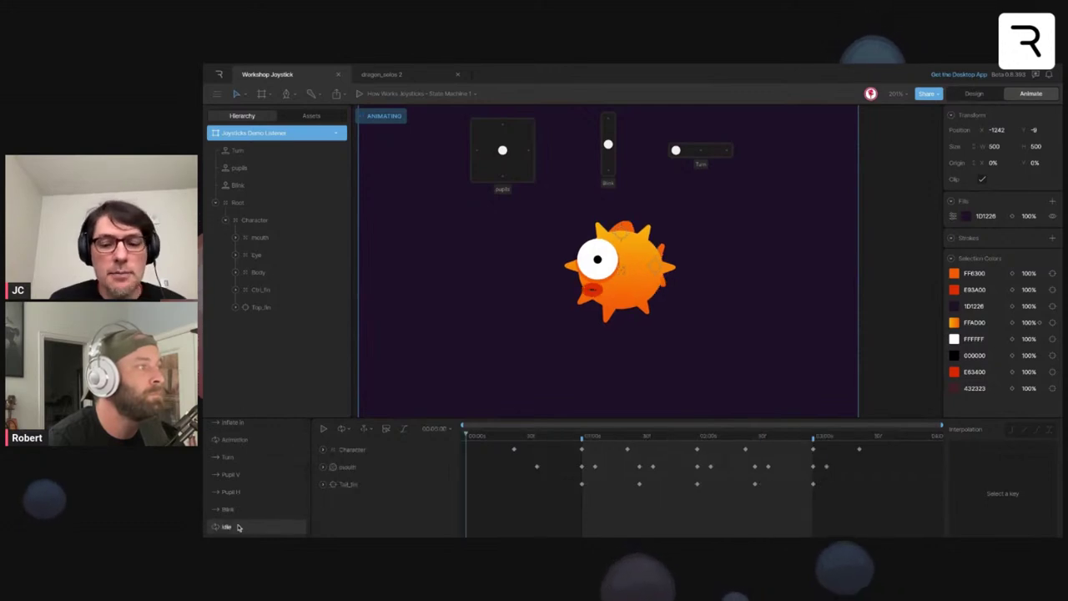
- Preview the fish's Idle timeline by playing and stopping it, return to the Animation timeline, and clear the artboard selection
key(space)
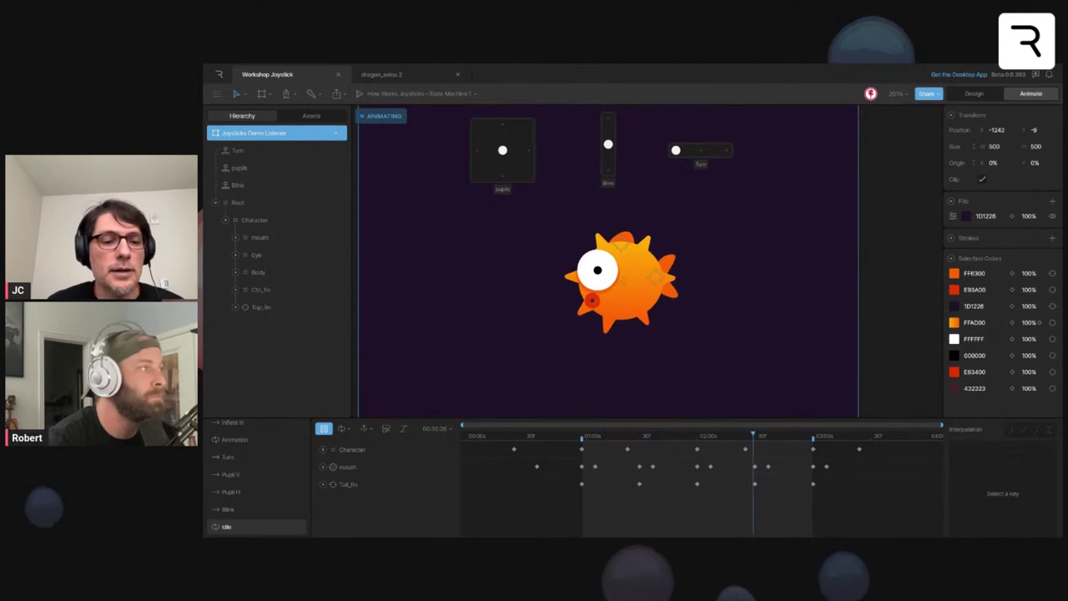
key(space)
scroll(240, 486, up, 3)
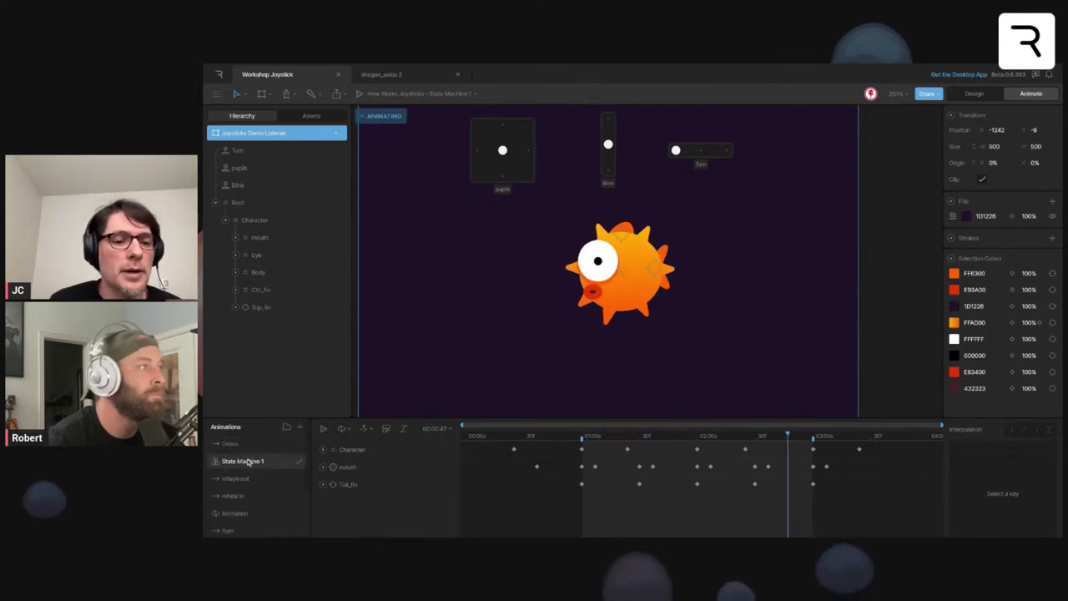
scroll(247, 471, down, 3)
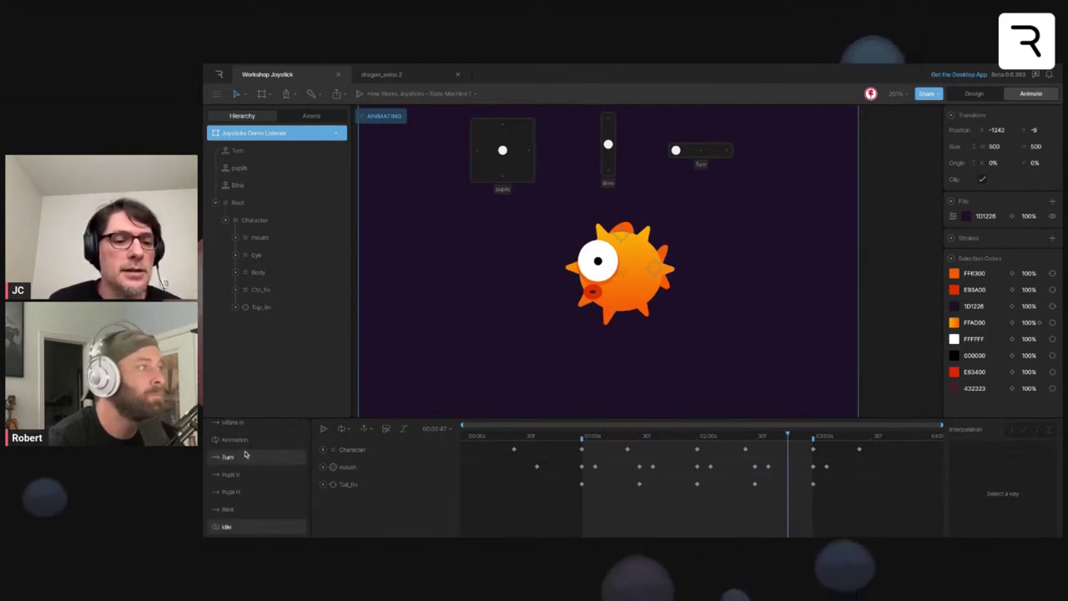
click(234, 439)
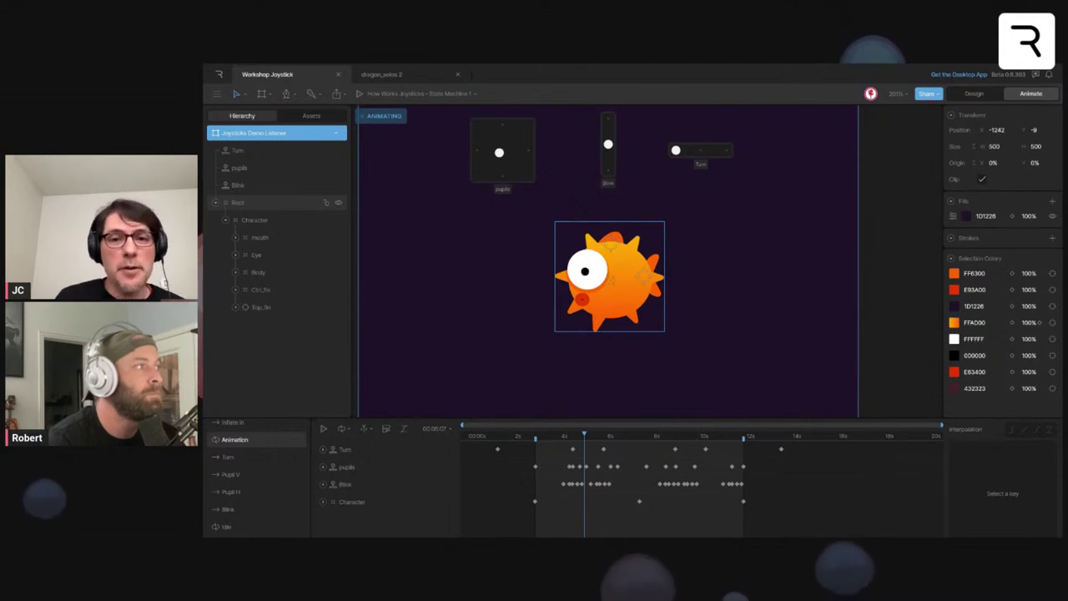
click(706, 205)
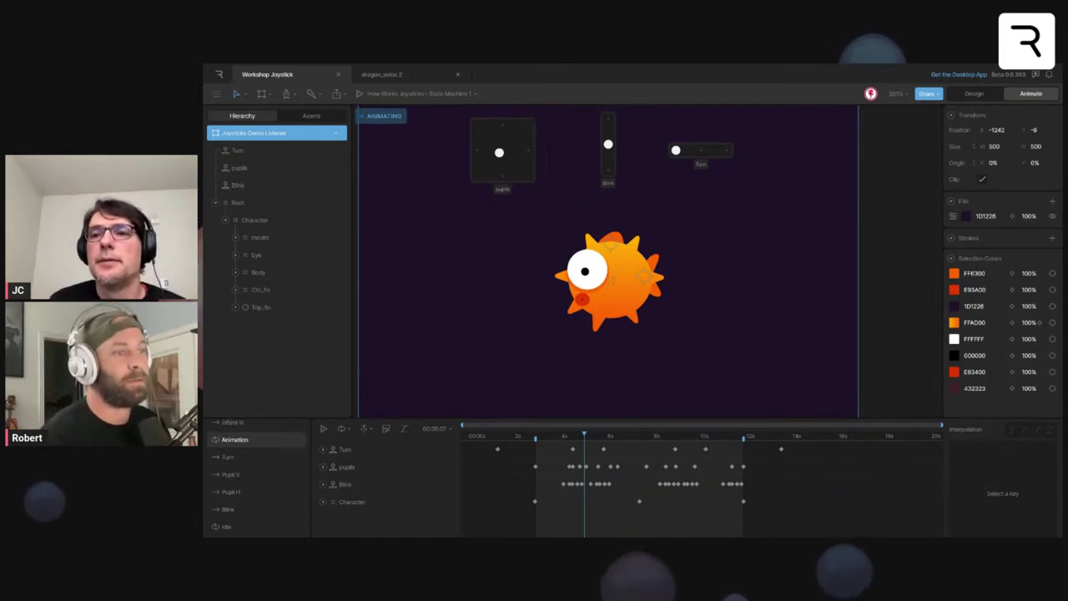
click(888, 224)
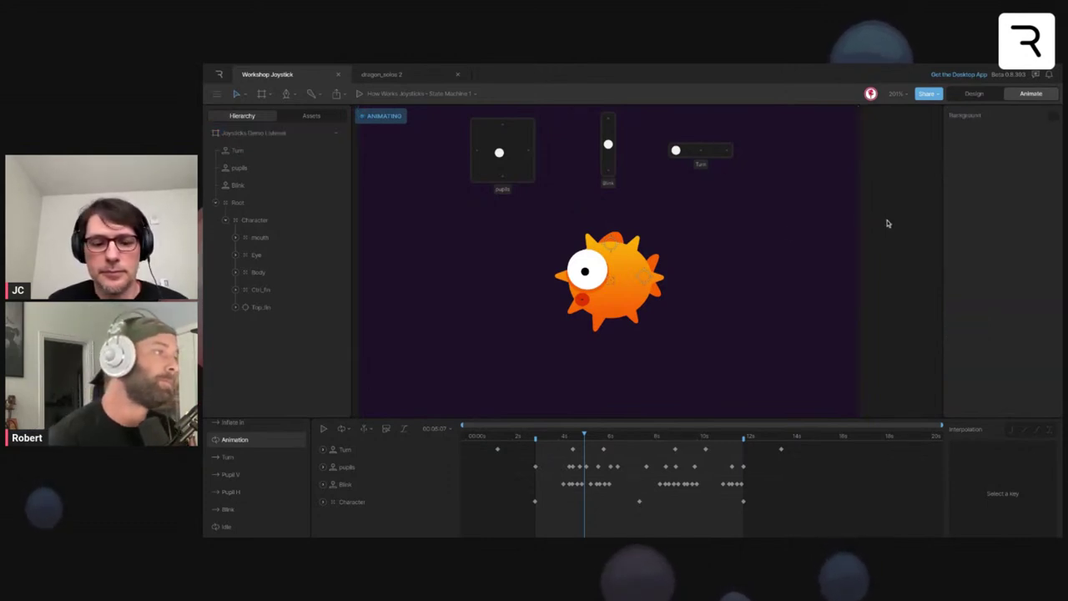
- Try drawing a new artboard about 400 by 352 in the empty space beside the fish artboard in Design mode
scroll(769, 252, down, 5)
scroll(769, 252, left, 3)
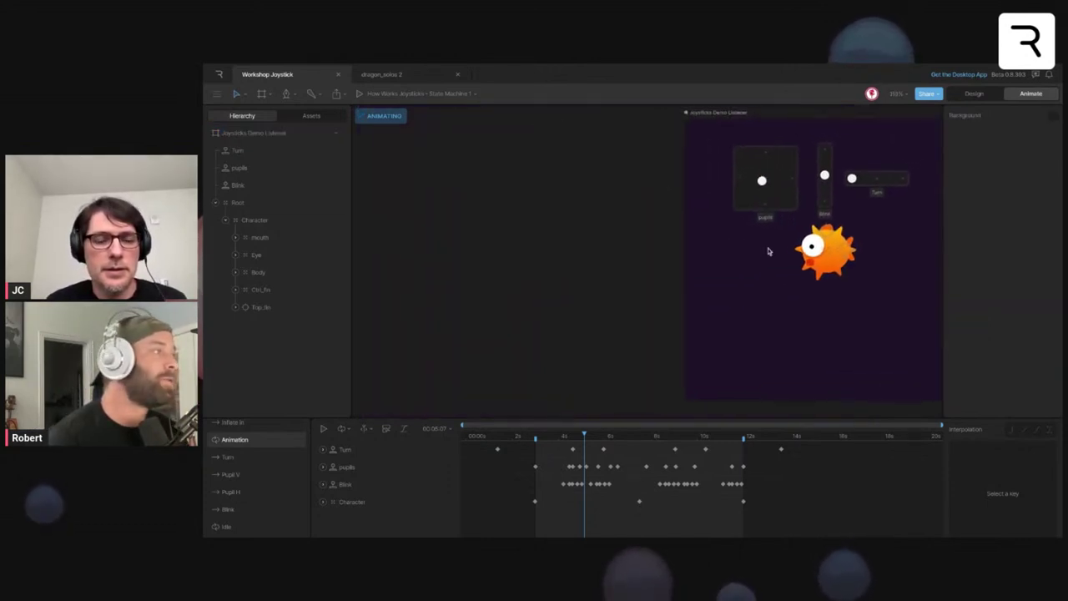
key(Tab)
scroll(698, 263, left, 1)
scroll(698, 261, left, 3)
scroll(698, 261, up, 1)
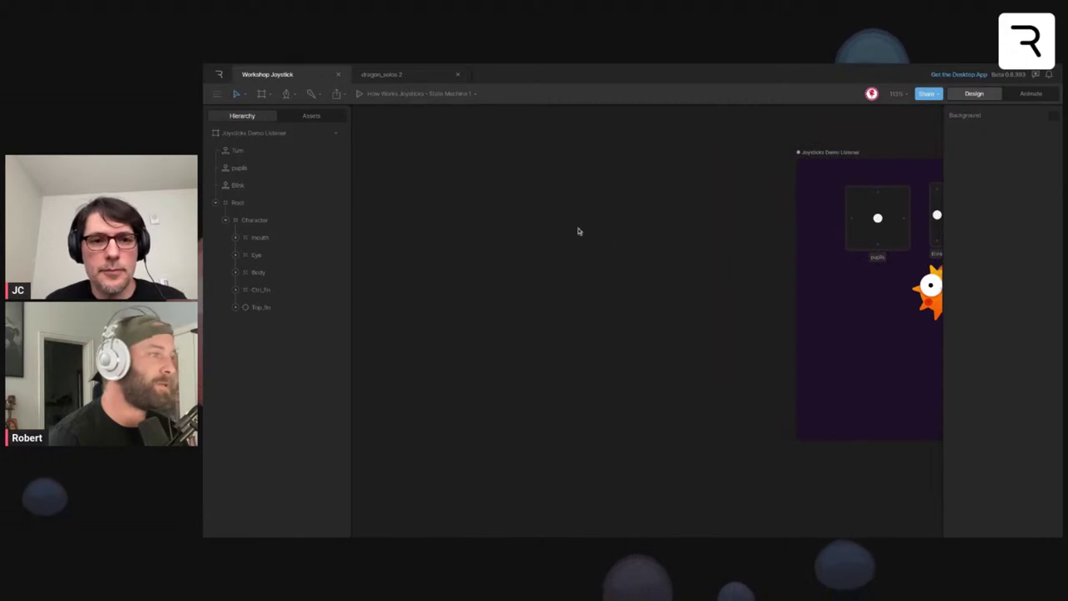
drag(395, 145, 619, 344)
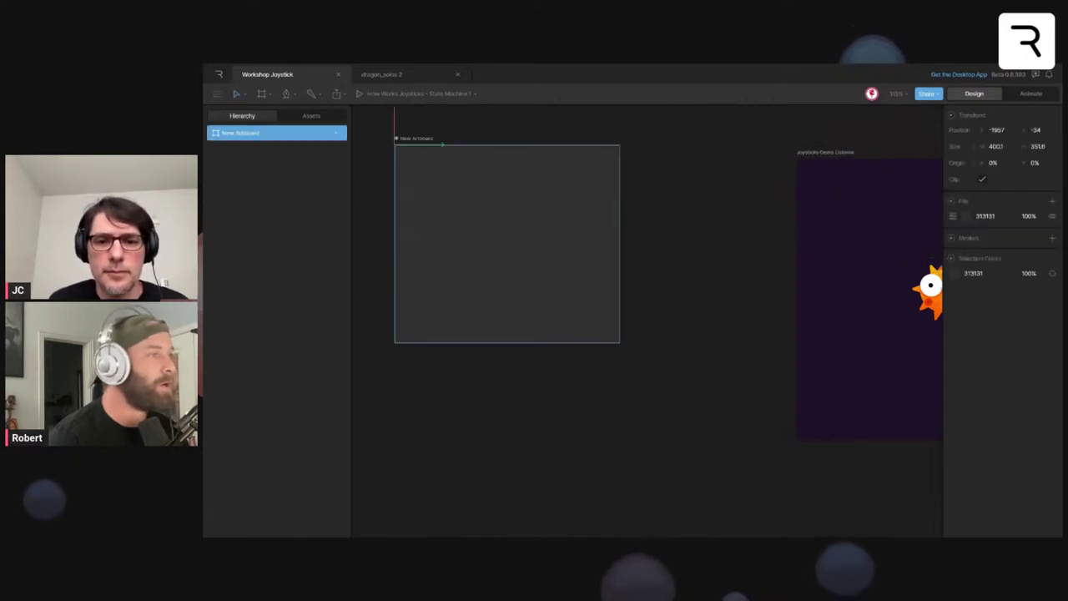
key(ctrl+z)
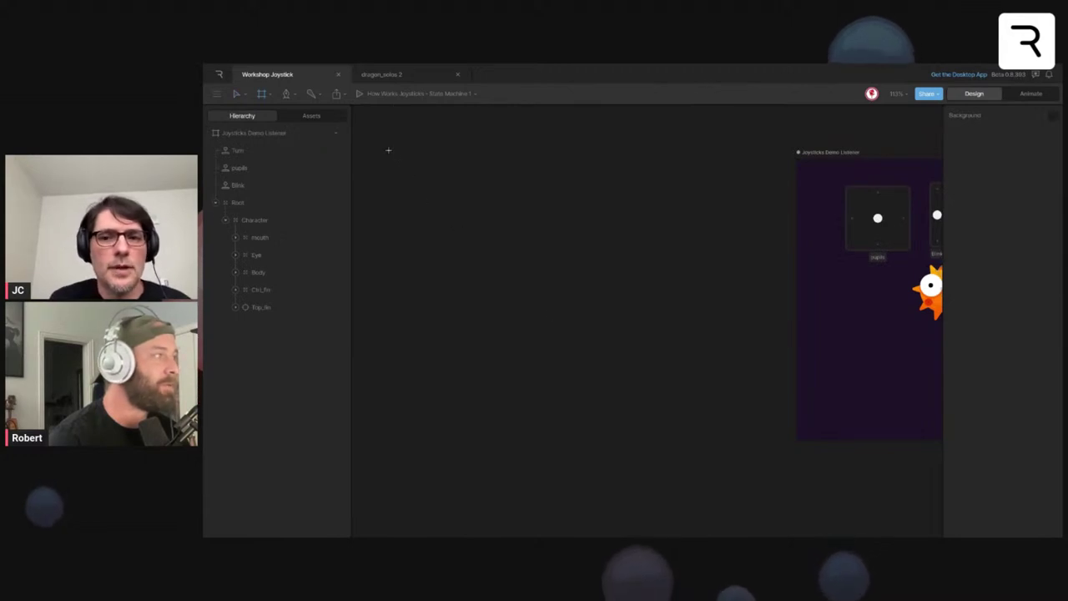
- Draw a new artboard about 504 by 467 in the empty space beside the fish artboard
drag(389, 151, 674, 413)
scroll(678, 405, right, 5)
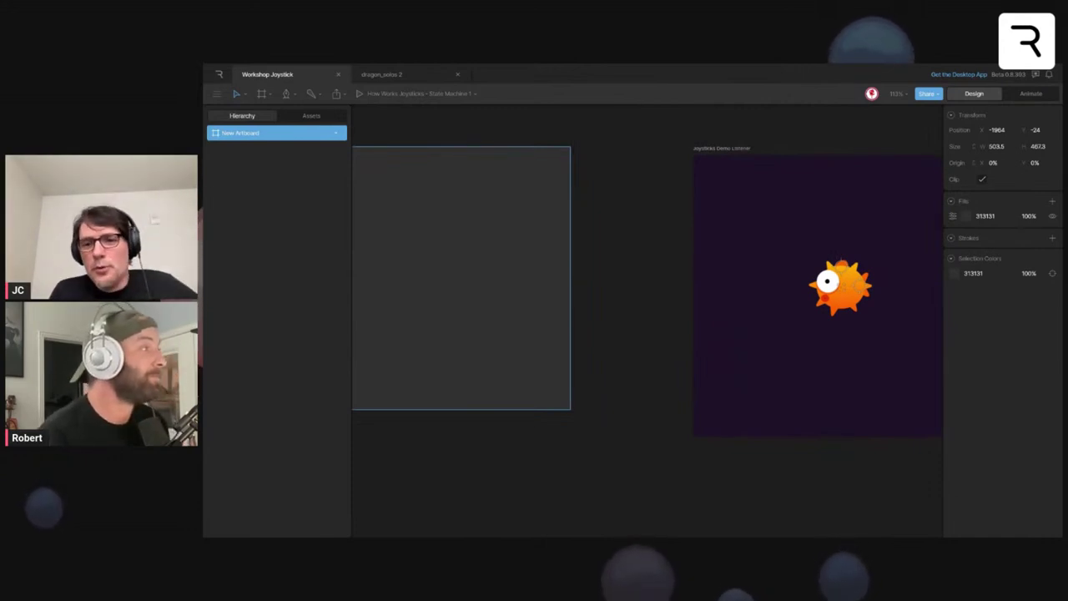
scroll(546, 367, up, 3)
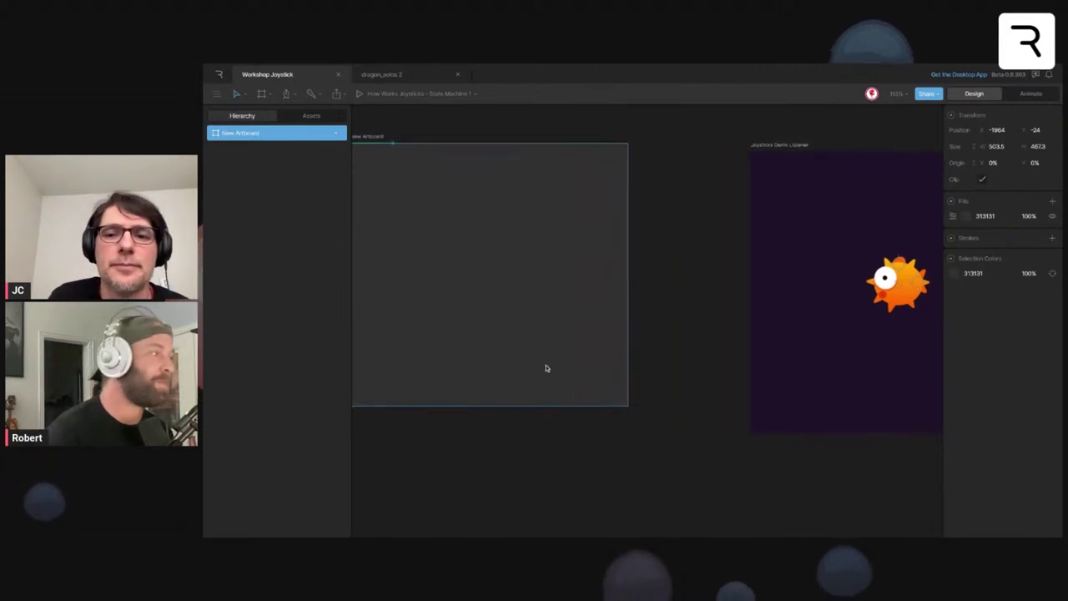
scroll(546, 368, right, 2)
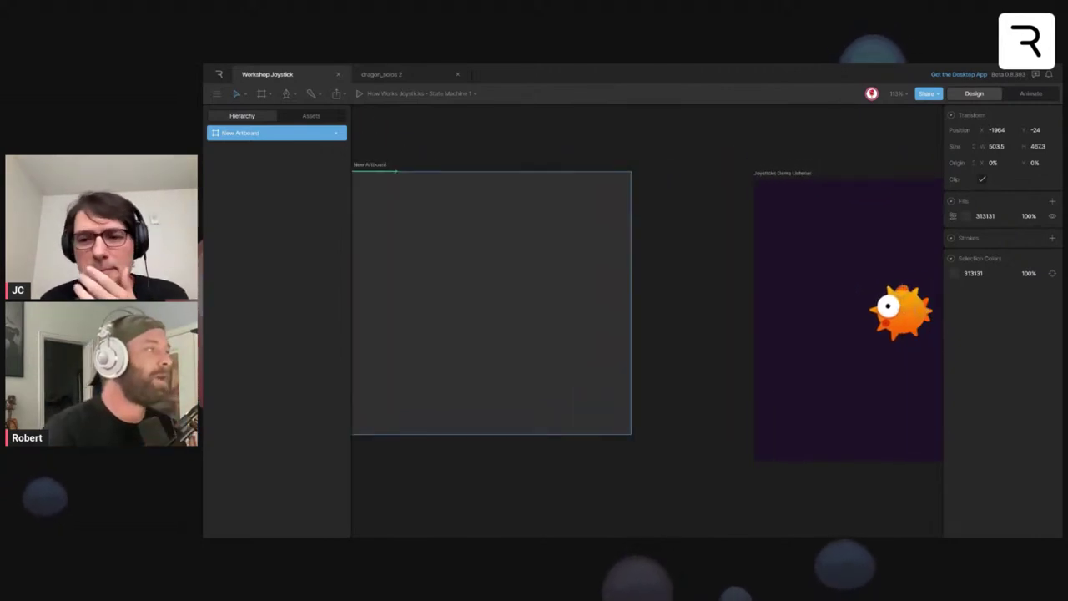
scroll(546, 367, left, 2)
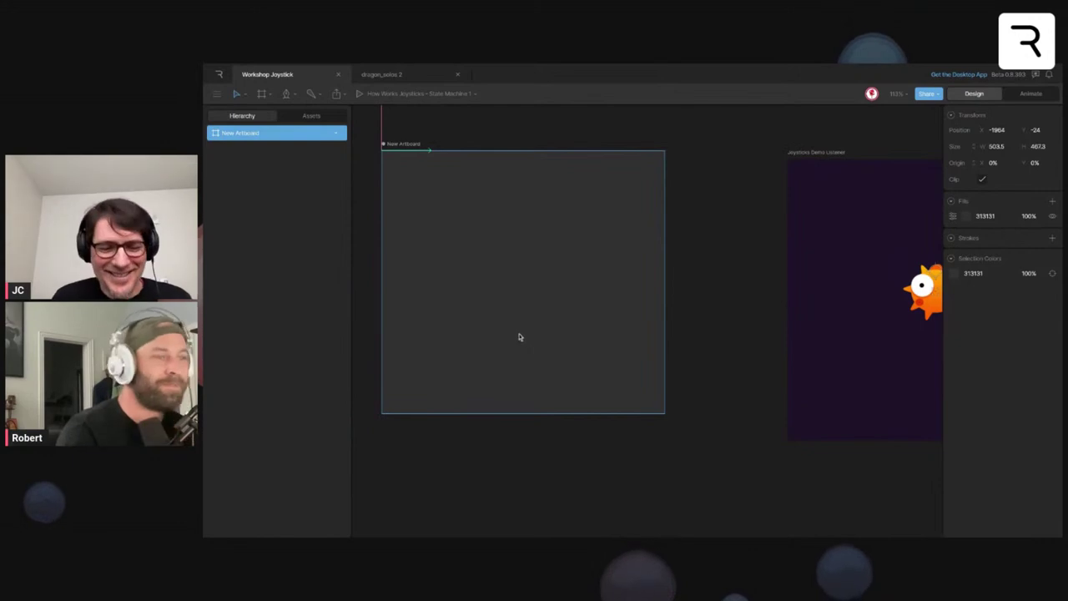
scroll(521, 338, up, 3)
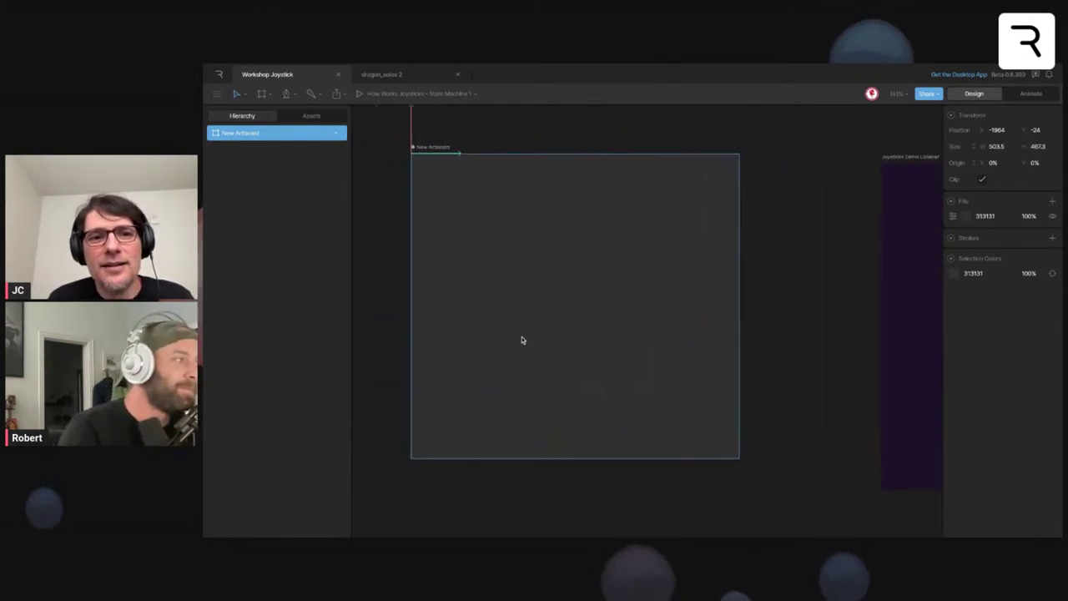
scroll(522, 338, left, 1)
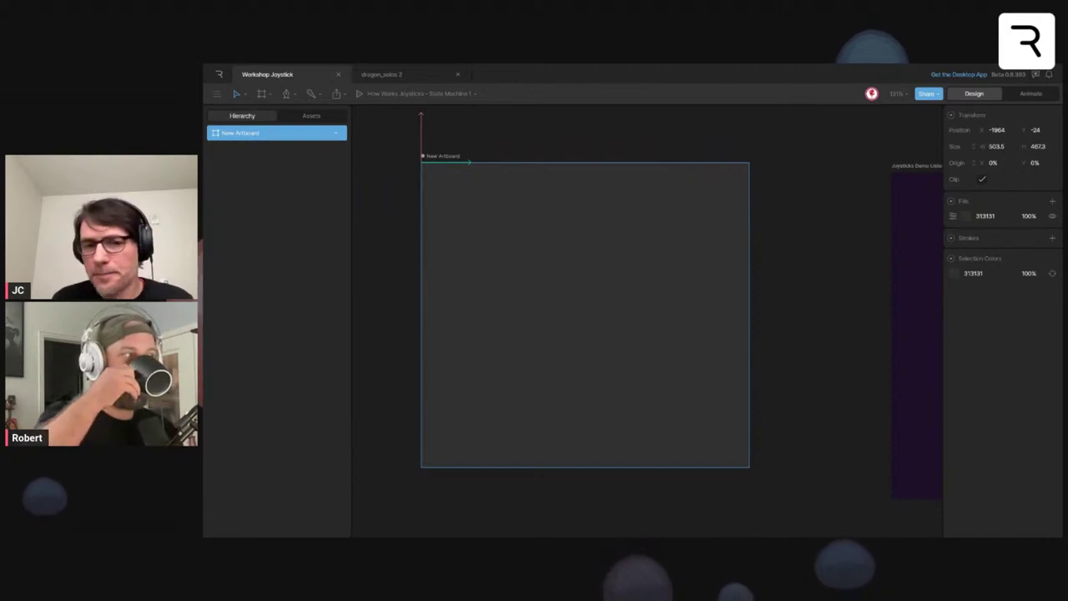
- Delete the empty new artboard beside the fish artboard
click(540, 325)
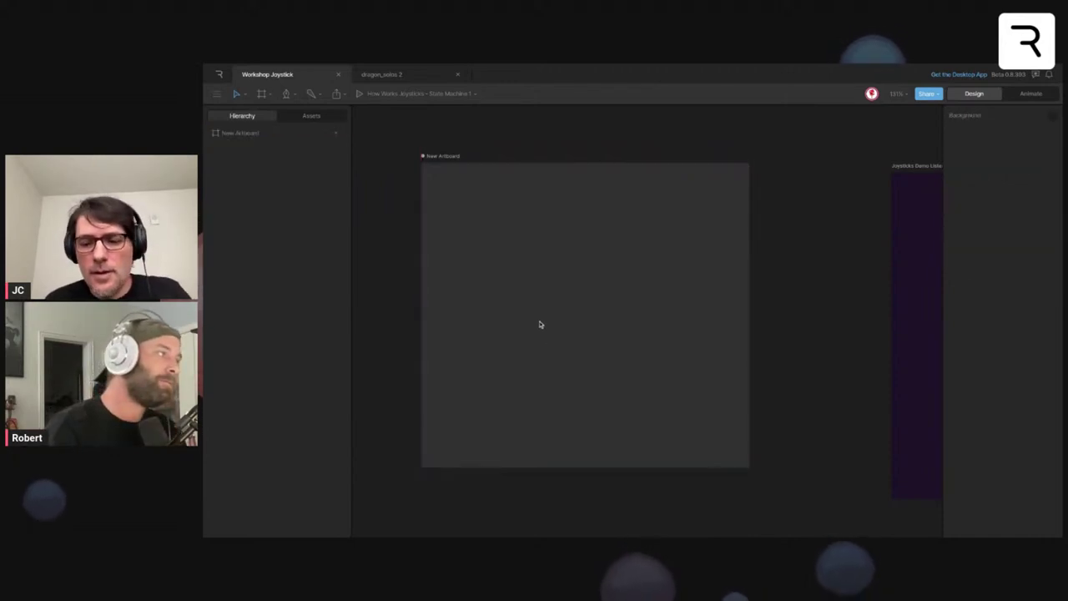
click(443, 158)
key(Delete)
- Bring up the How Works Joysticks artboard with the planet, switch to Animate mode, and select its joystick for inspection
scroll(644, 235, right, 15)
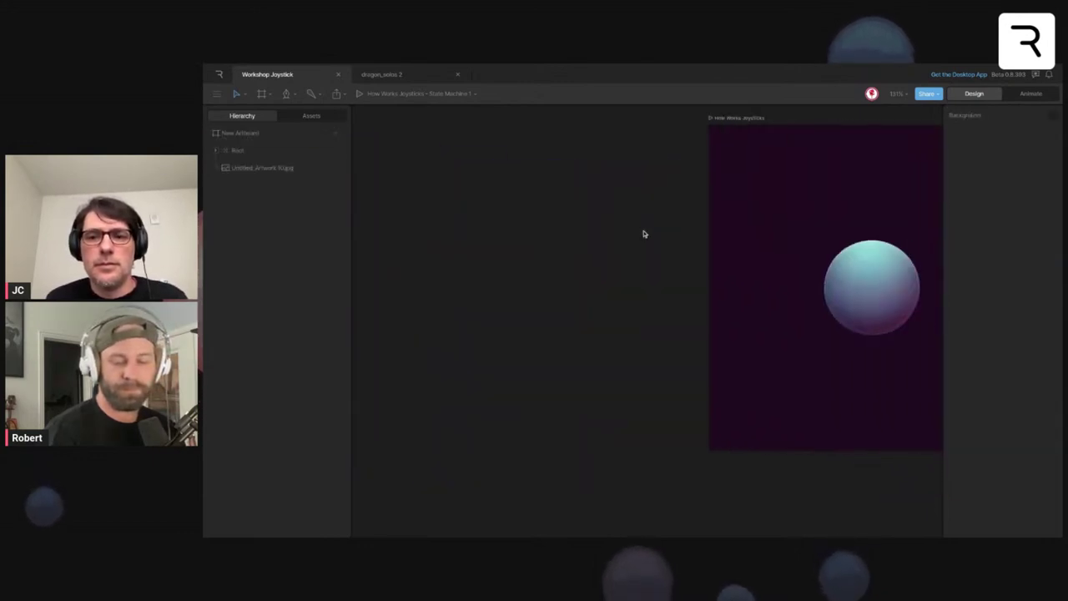
click(644, 235)
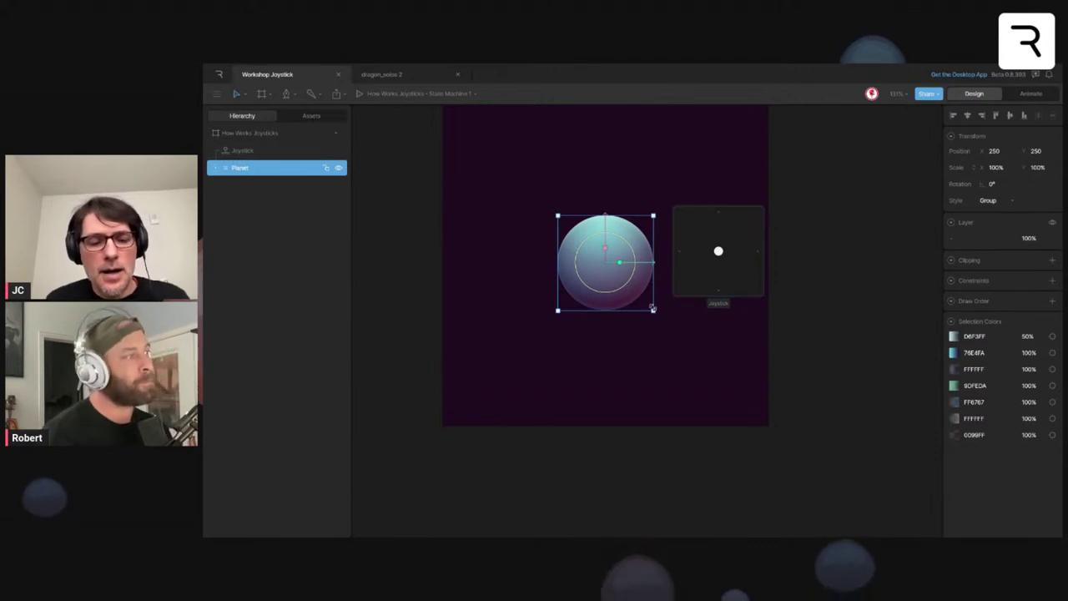
key(Tab)
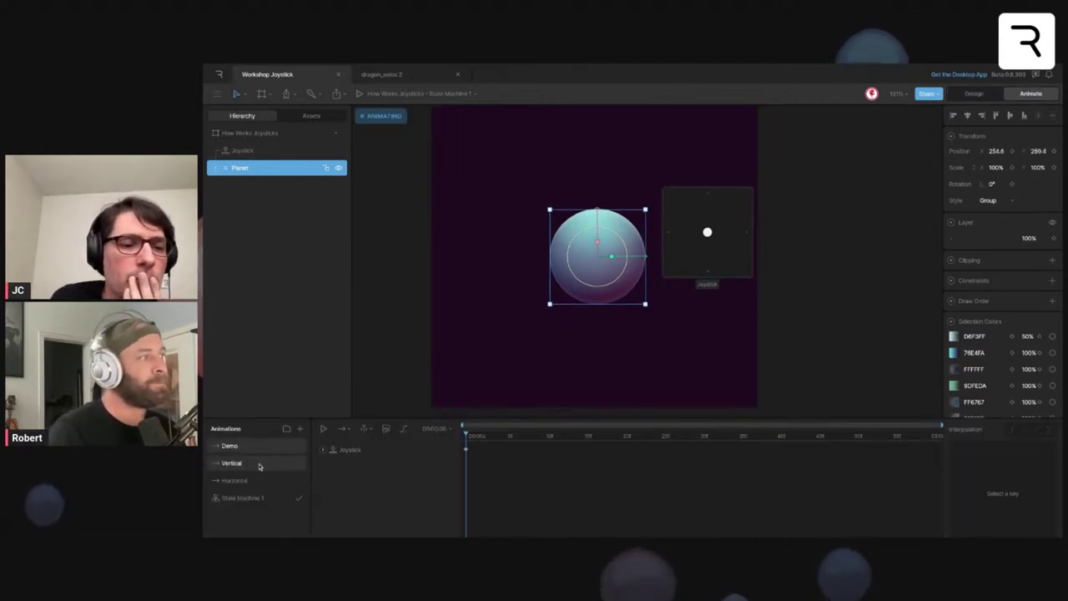
scroll(614, 257, up, 2)
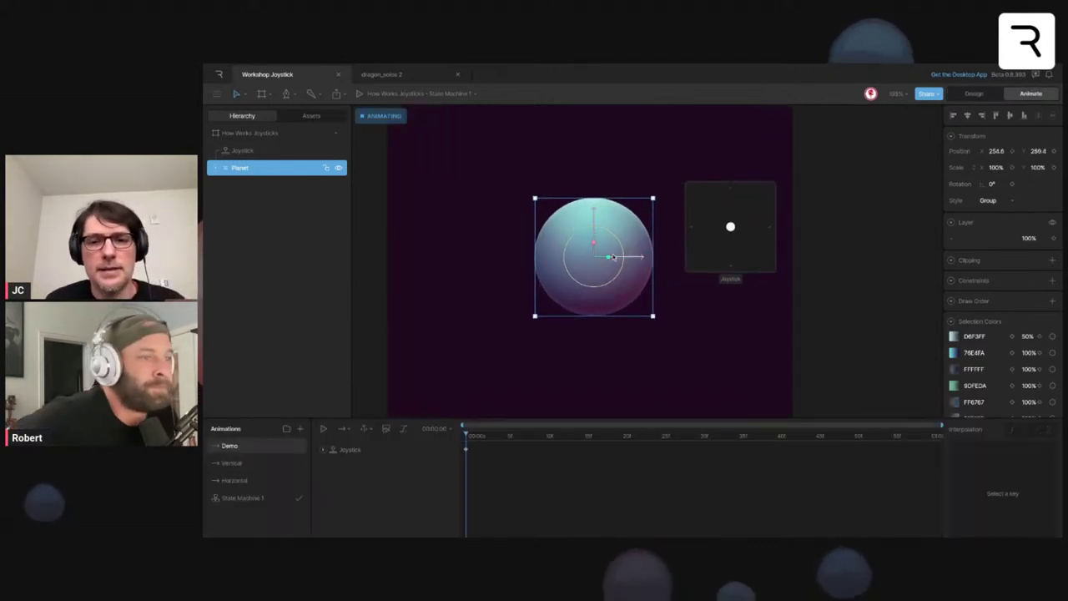
click(708, 278)
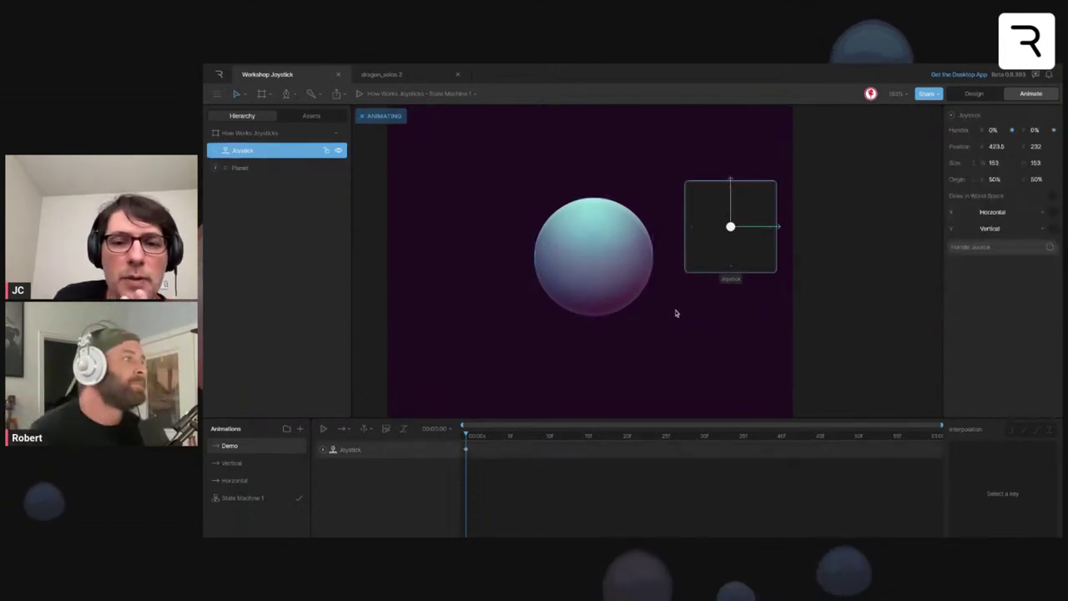
- Compare the Vertical and Horizontal timelines that key the planet's position, ending on the Vertical one
click(238, 464)
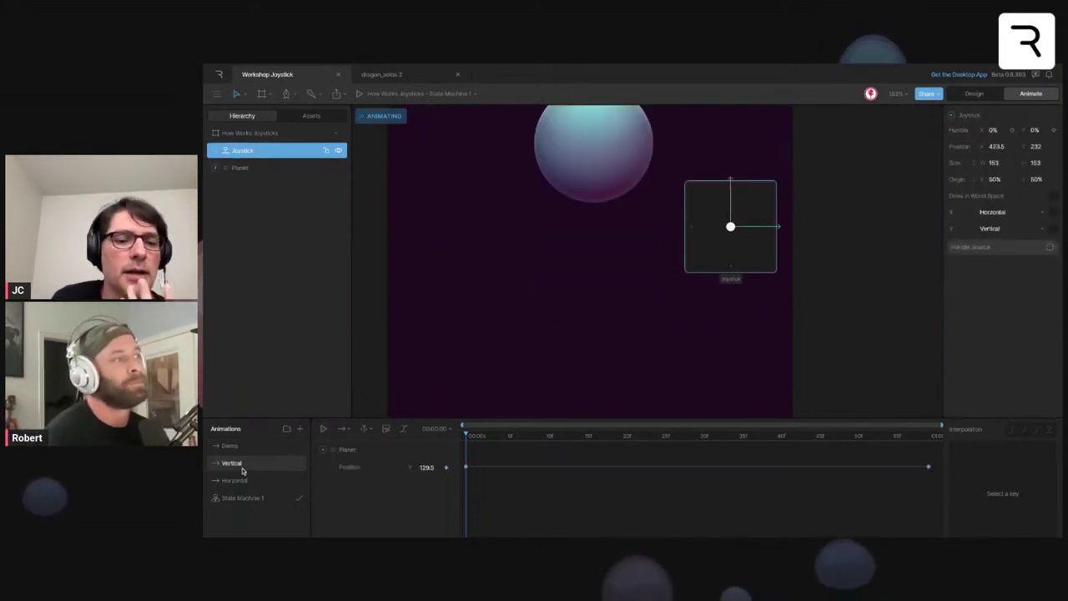
scroll(527, 384, up, 1)
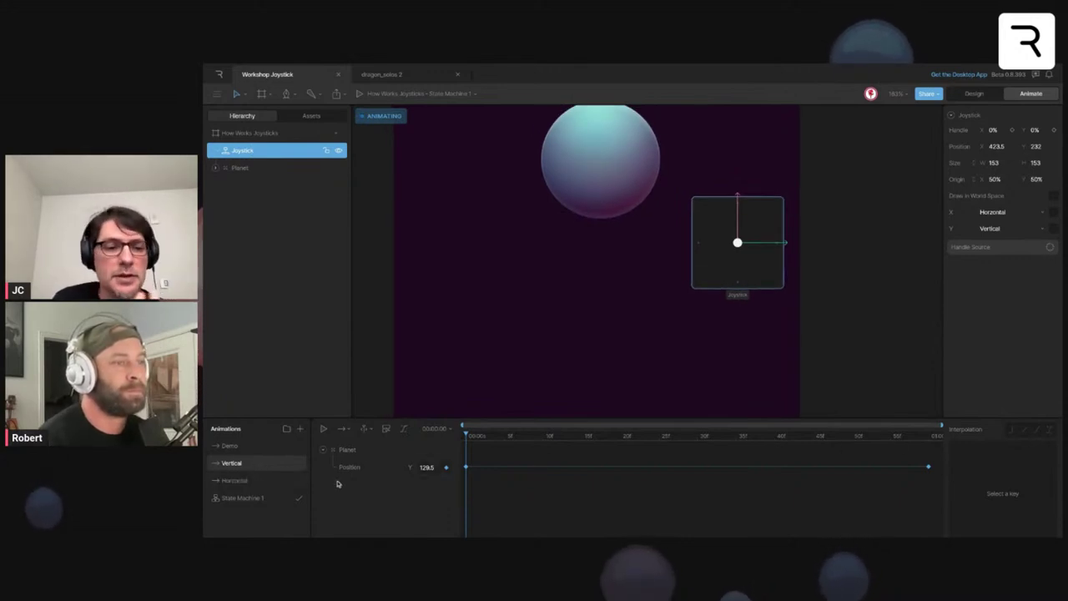
click(288, 482)
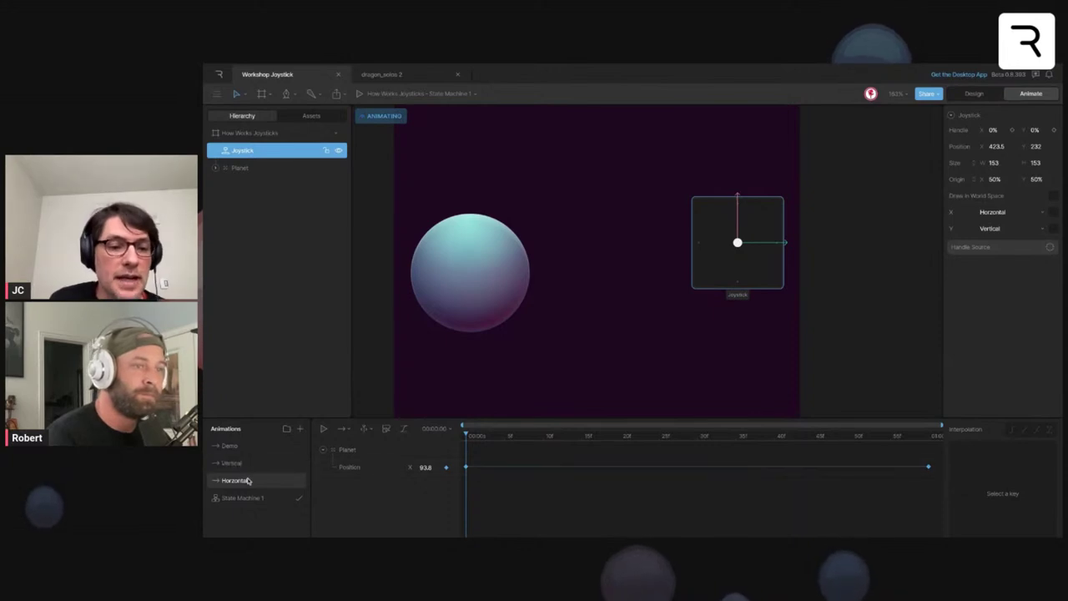
click(247, 481)
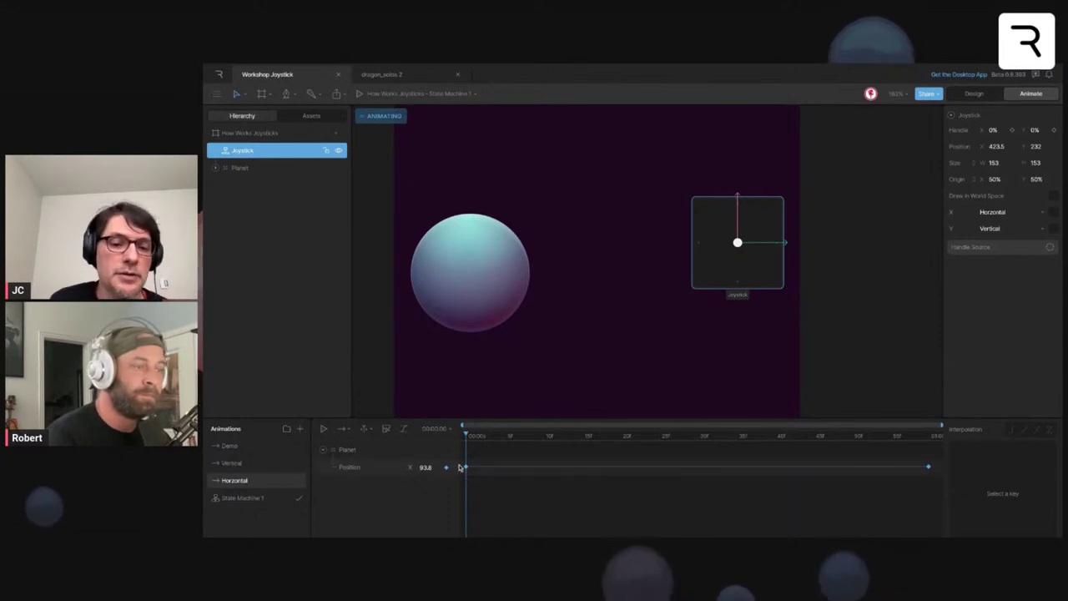
click(281, 462)
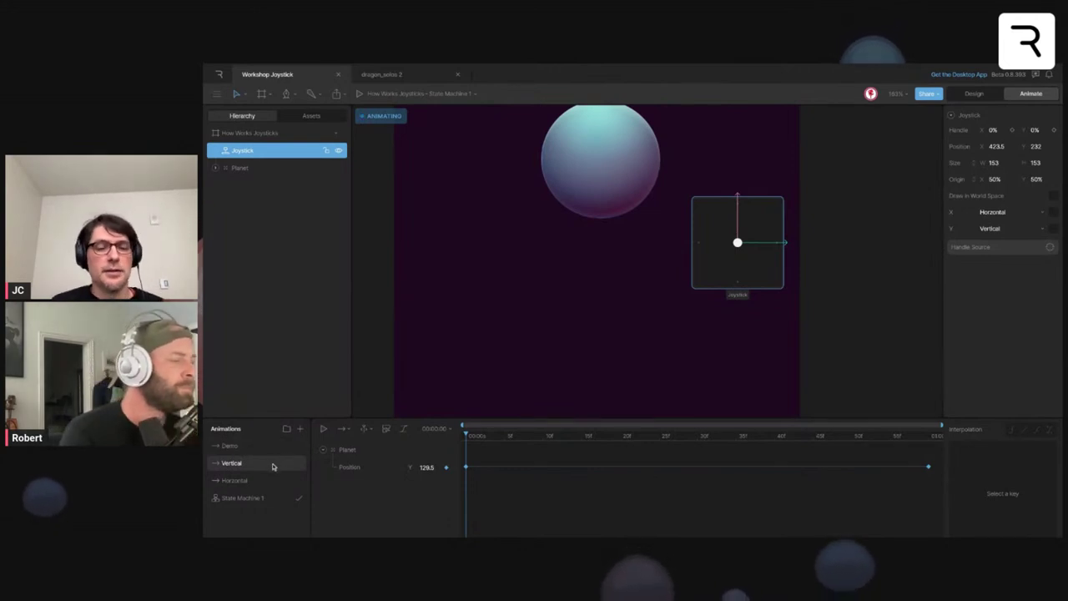
click(272, 467)
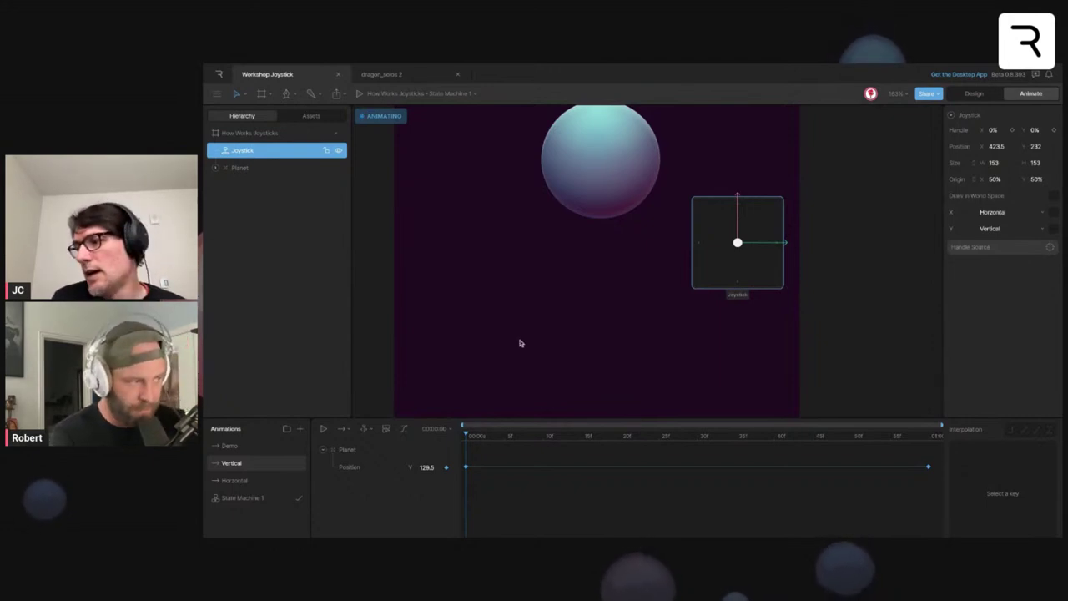
- Check the Demo timeline against the Vertical one, and scrub the start of the Vertical timeline back to frame zero
scroll(542, 340, up, 1)
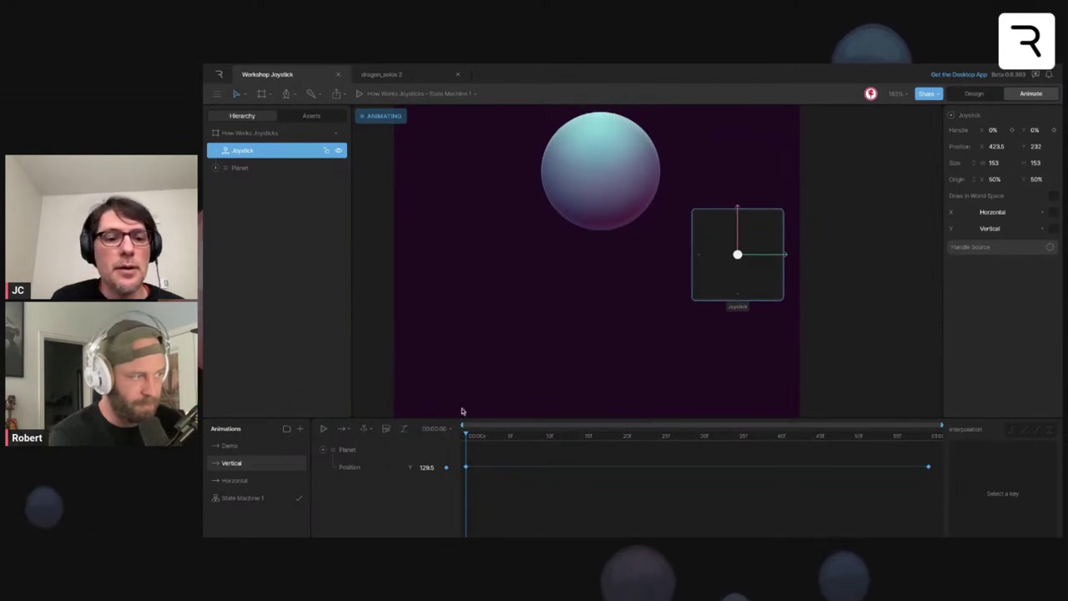
click(247, 446)
click(267, 460)
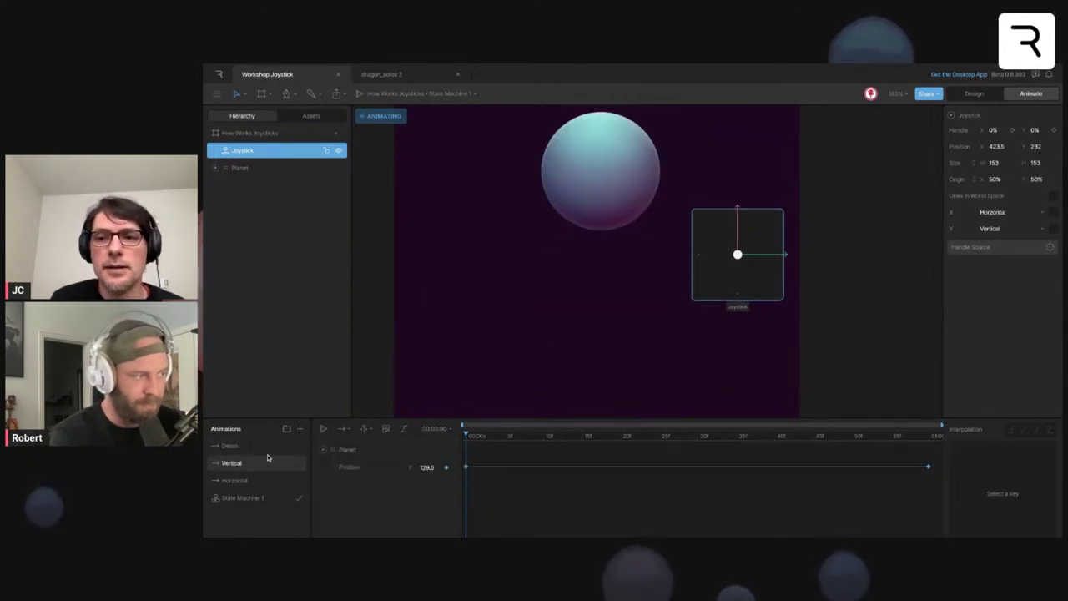
scroll(660, 317, up, 2)
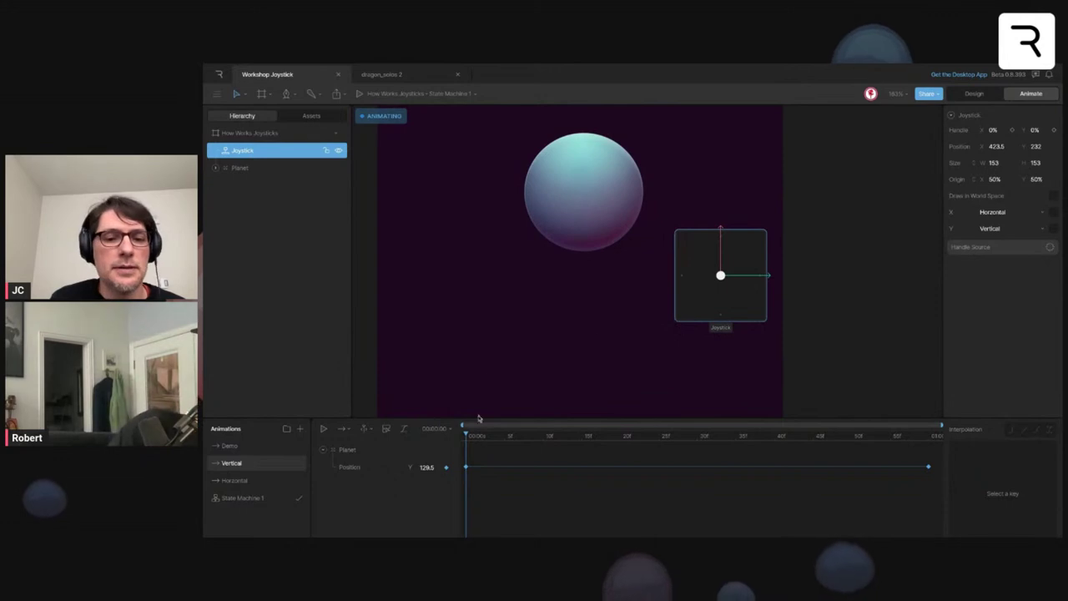
mouse_move(486, 436)
mouse_down()
mouse_move(512, 437)
mouse_move(466, 436)
mouse_up()
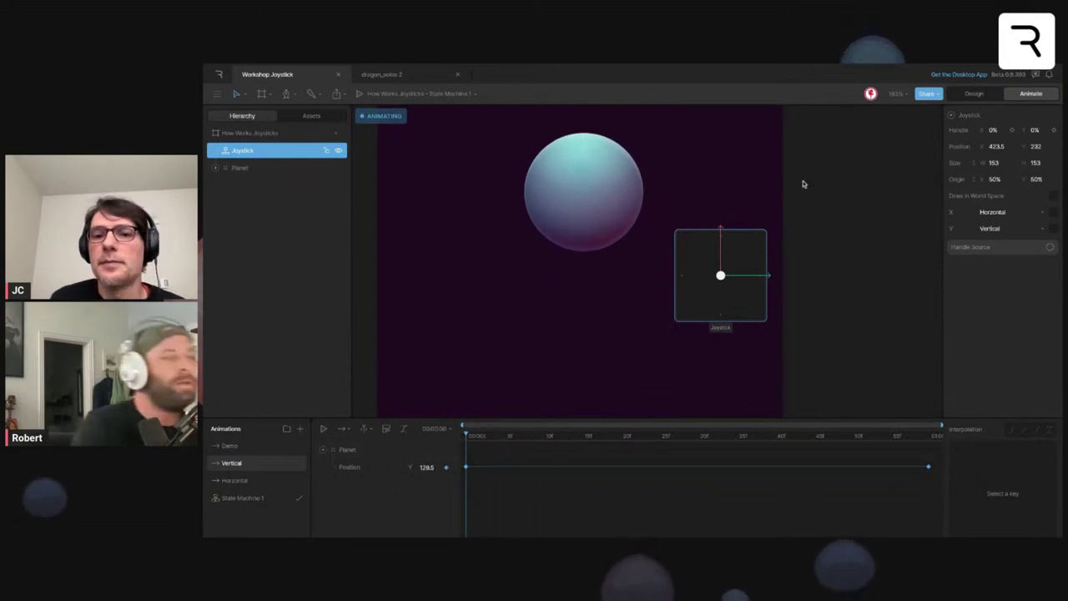
- Select the Planet group in the Vertical timeline and examine which of its position axes is keyed
click(341, 451)
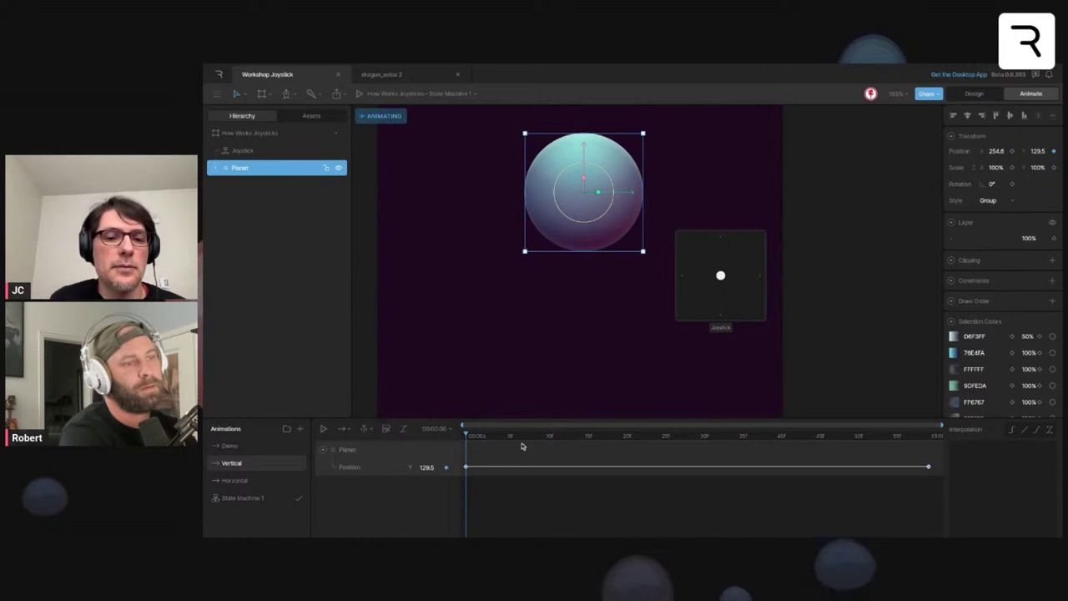
scroll(638, 321, right, 1)
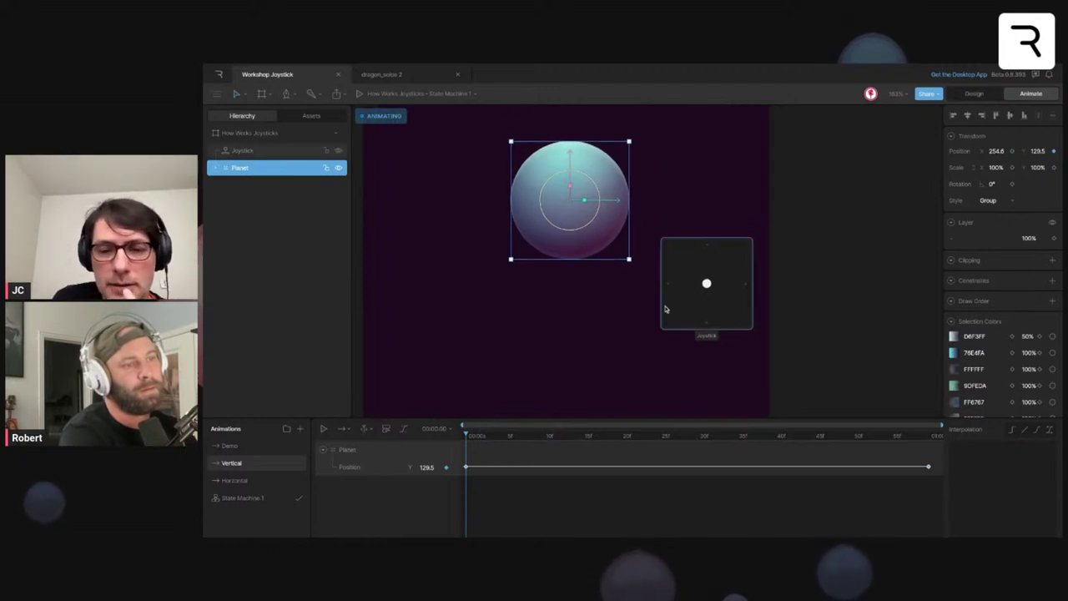
scroll(666, 309, down, 1)
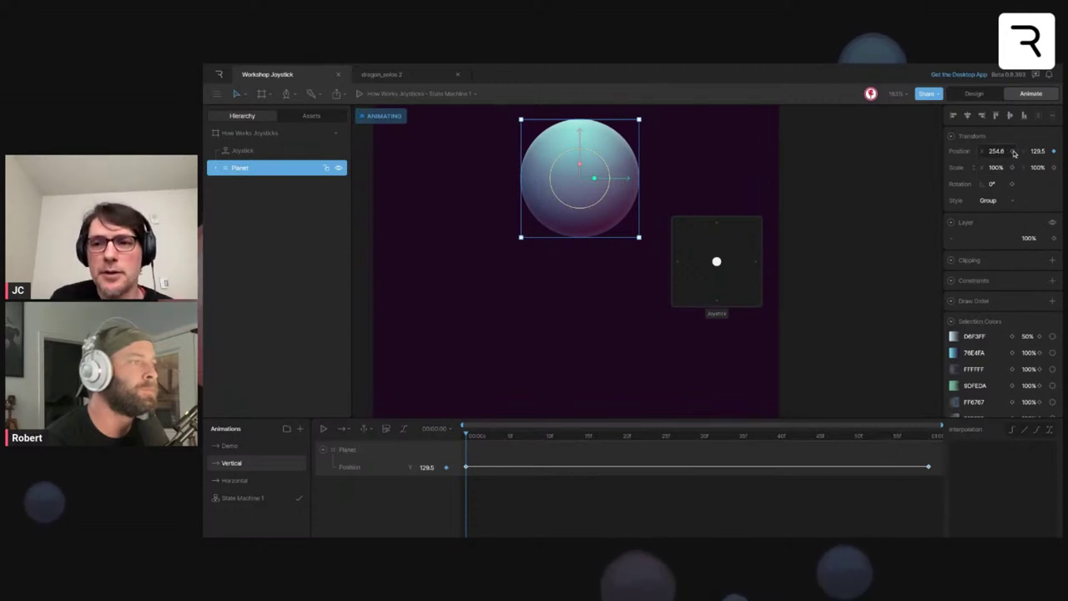
- Check the planet's keyed position in the Horizontal timeline, deselect it, and return to Design mode
click(235, 481)
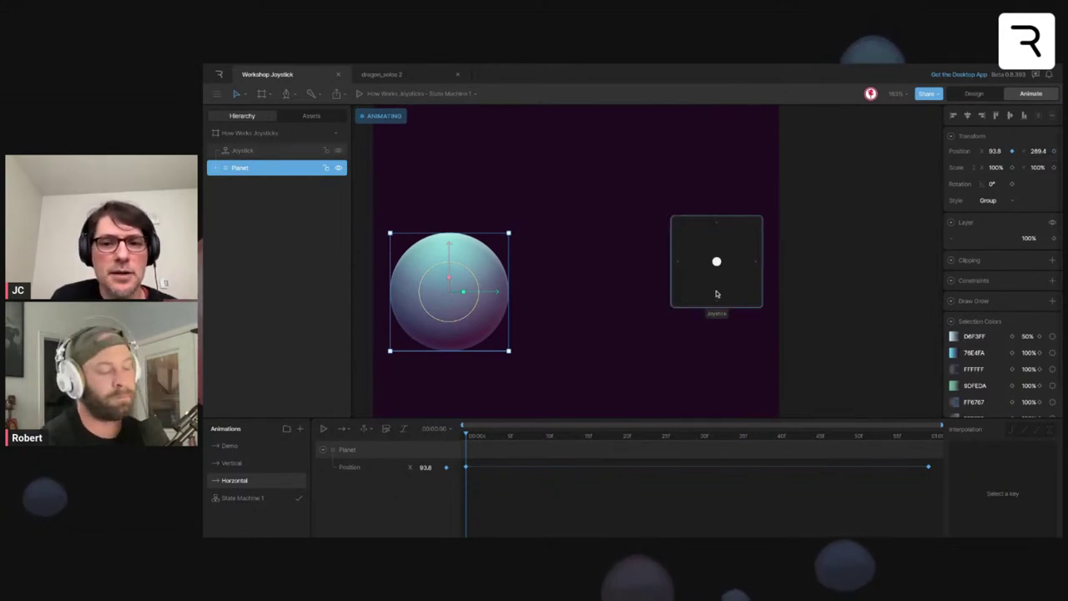
click(653, 353)
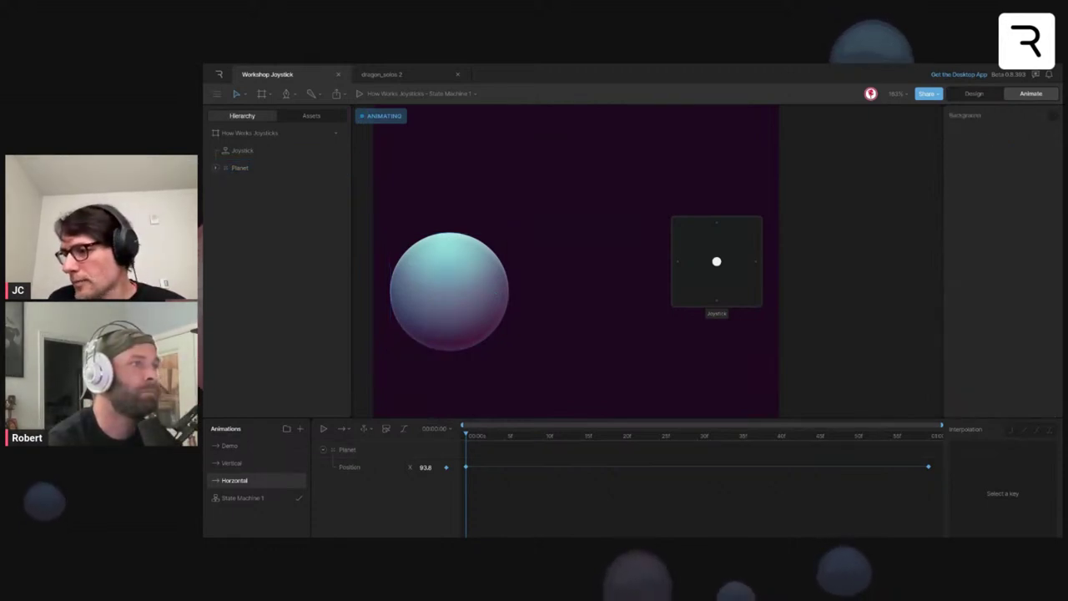
key(Tab)
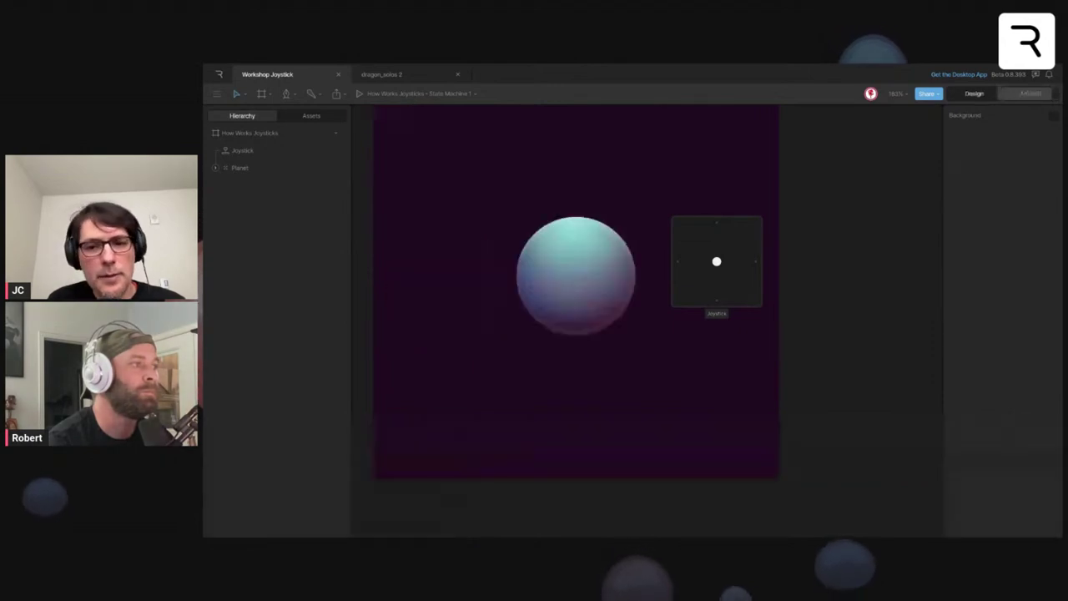
- Bring up the Joysticks artboard with the orange-capped character and select it to examine its Look, Head and Blink joysticks
scroll(641, 333, down, 5)
scroll(642, 334, down, 5)
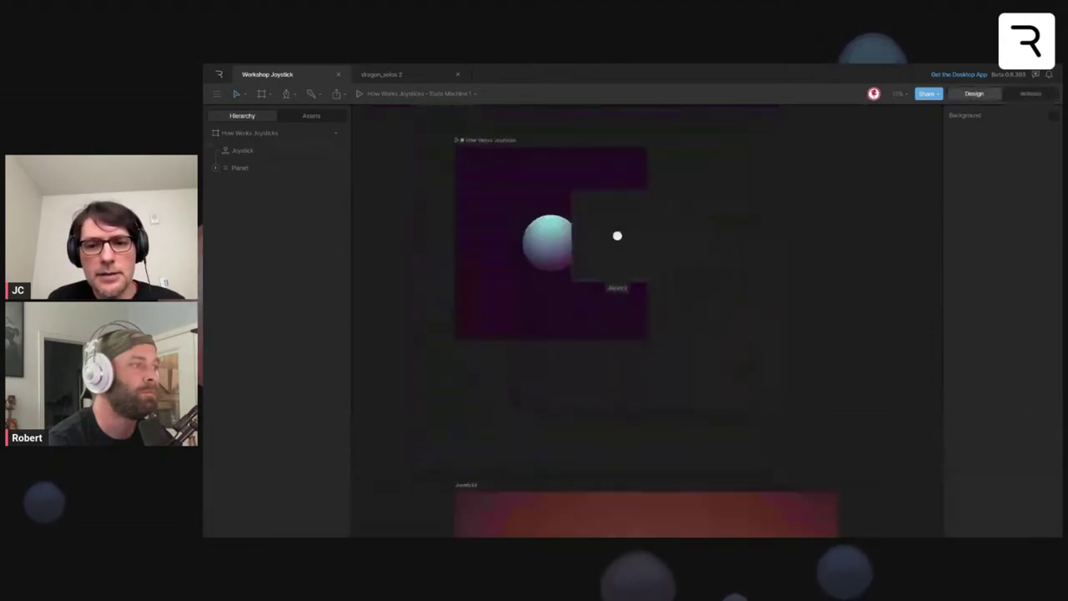
scroll(518, 334, down, 10)
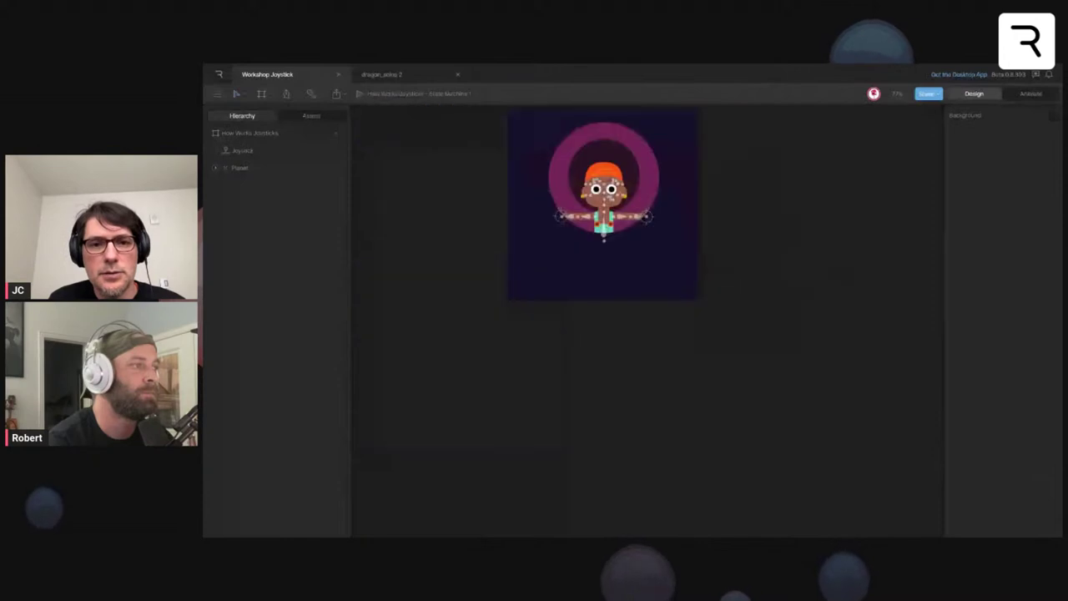
click(610, 292)
scroll(610, 295, up, 5)
scroll(610, 296, up, 2)
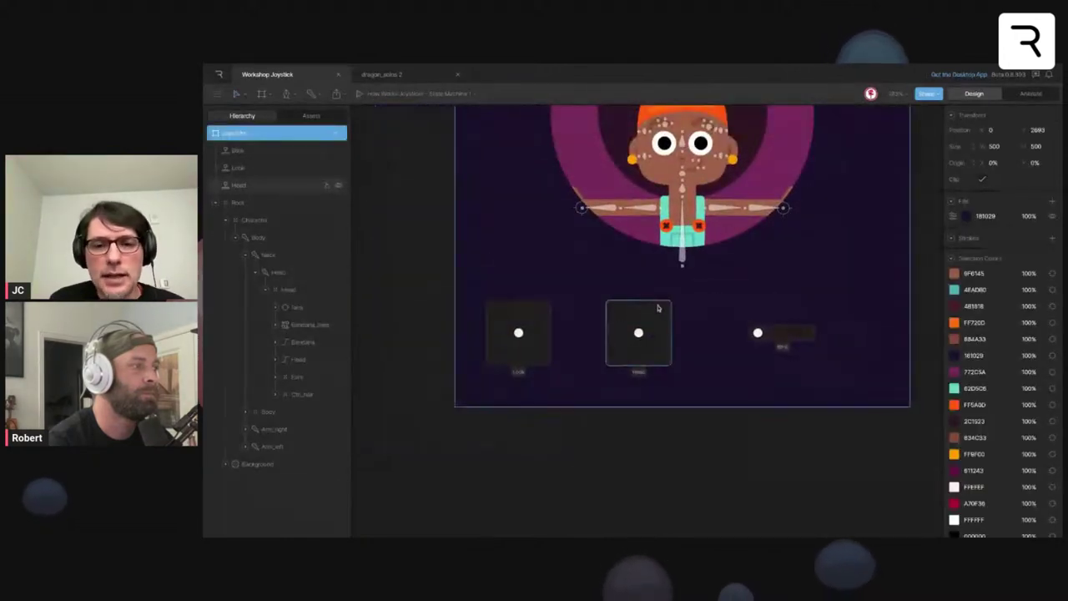
scroll(658, 308, down, 6)
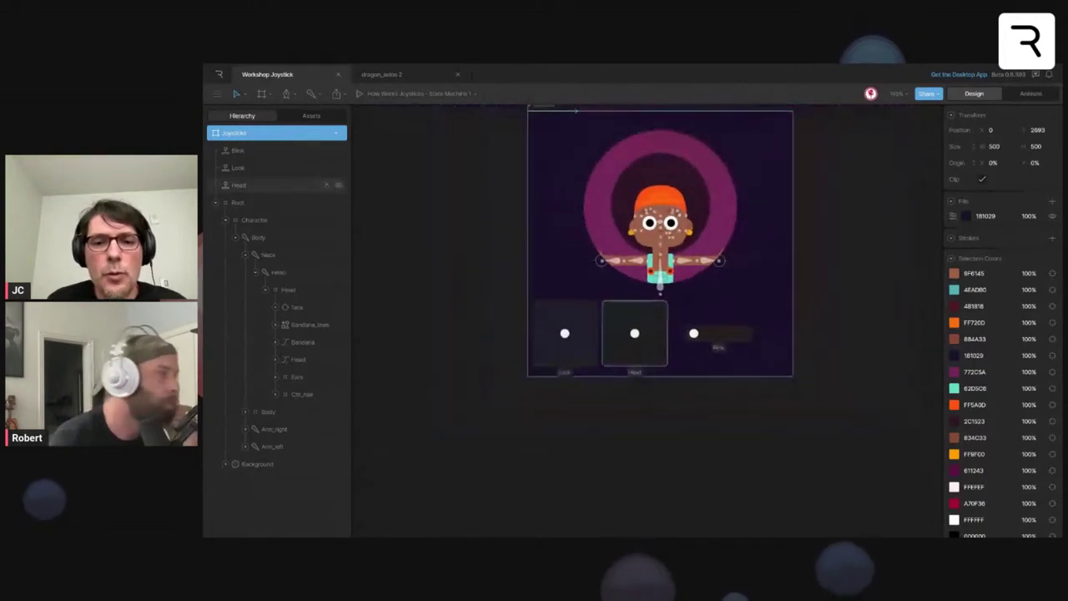
scroll(658, 308, up, 4)
- Move the Blink joystick horizontally closer to the Head joystick, to about X 292
click(534, 338)
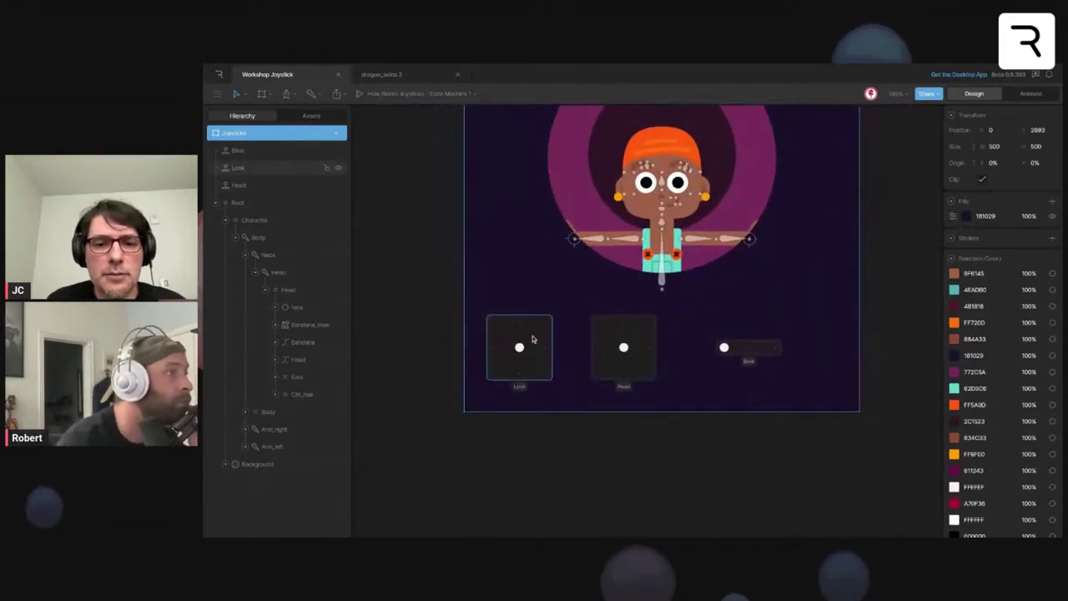
drag(534, 339, 544, 339)
drag(756, 350, 708, 349)
key(Left)
key(Left)
key(Left)
key(Left)
key(Left)
key(Left)
scroll(643, 345, up, 3)
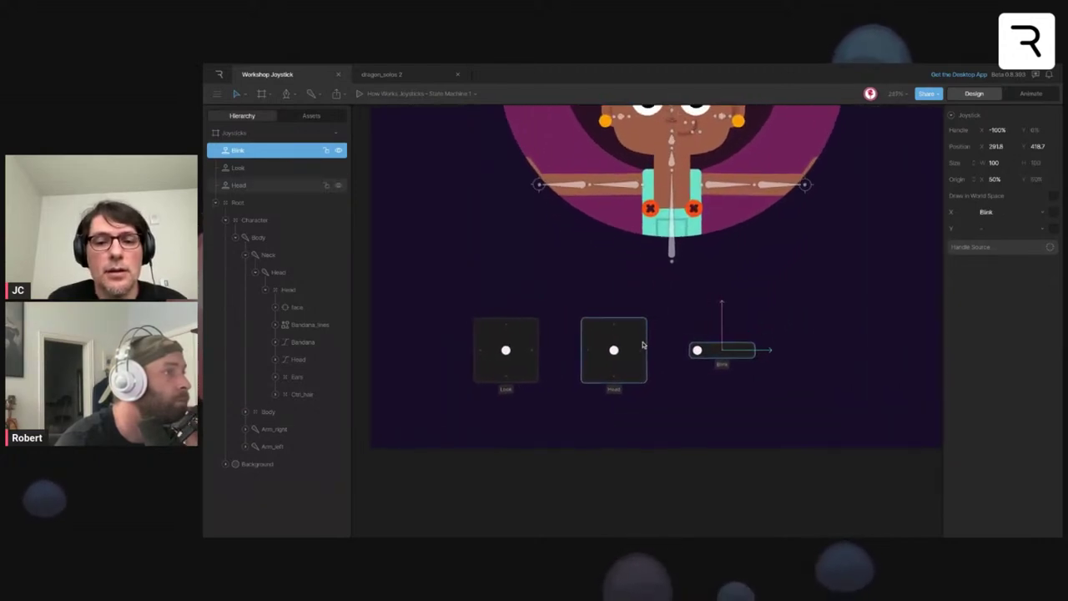
- Set the Blink joystick's X origin to 0% and move it back beside the Head joystick, at about X 259
scroll(638, 345, down, 4)
scroll(639, 346, up, 2)
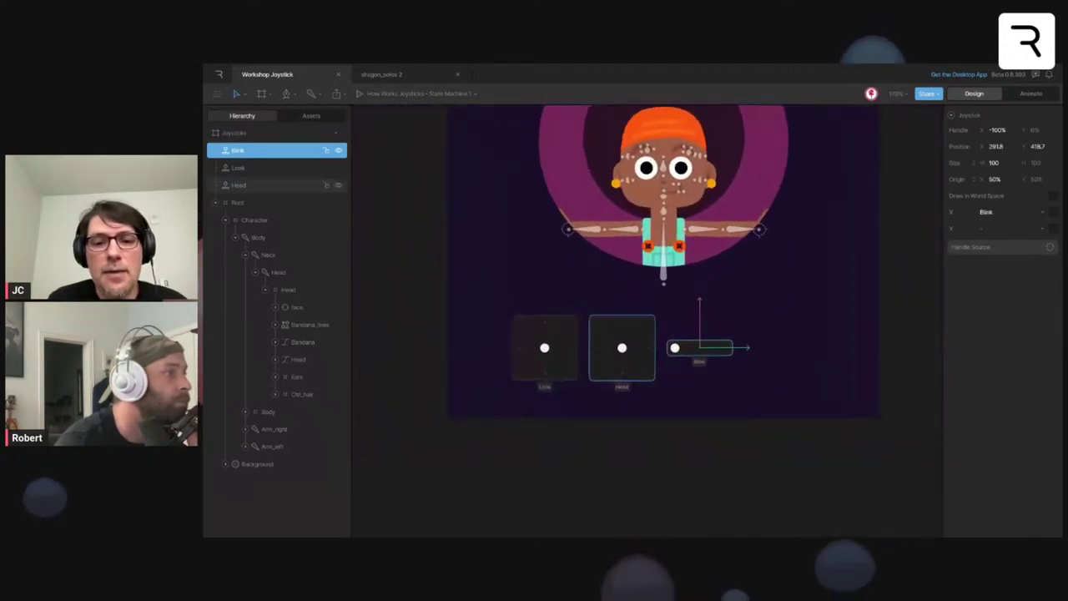
scroll(639, 345, down, 2)
scroll(651, 342, down, 3)
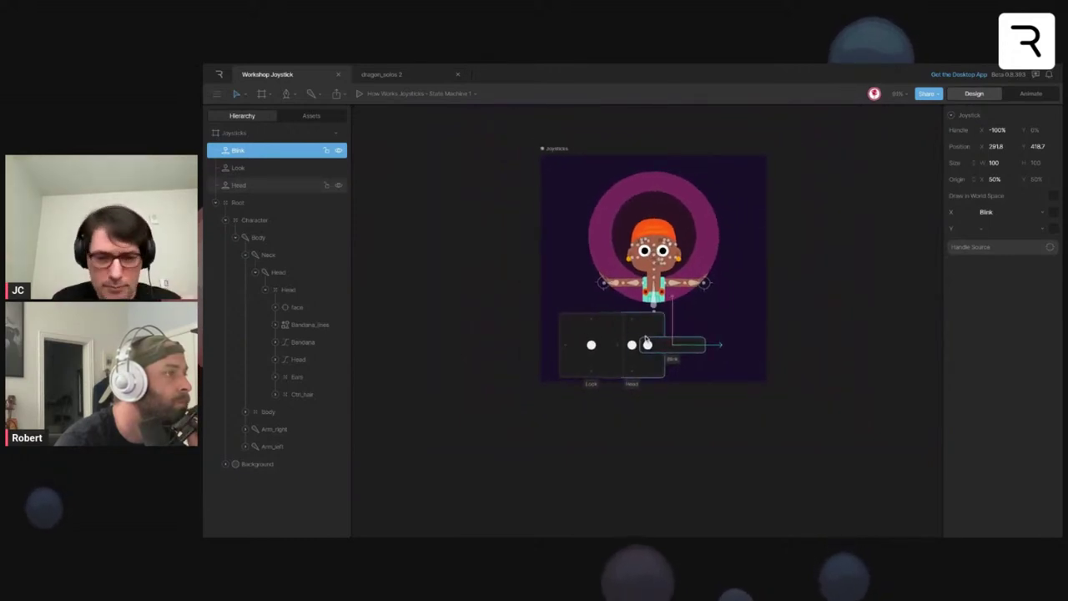
scroll(645, 339, up, 8)
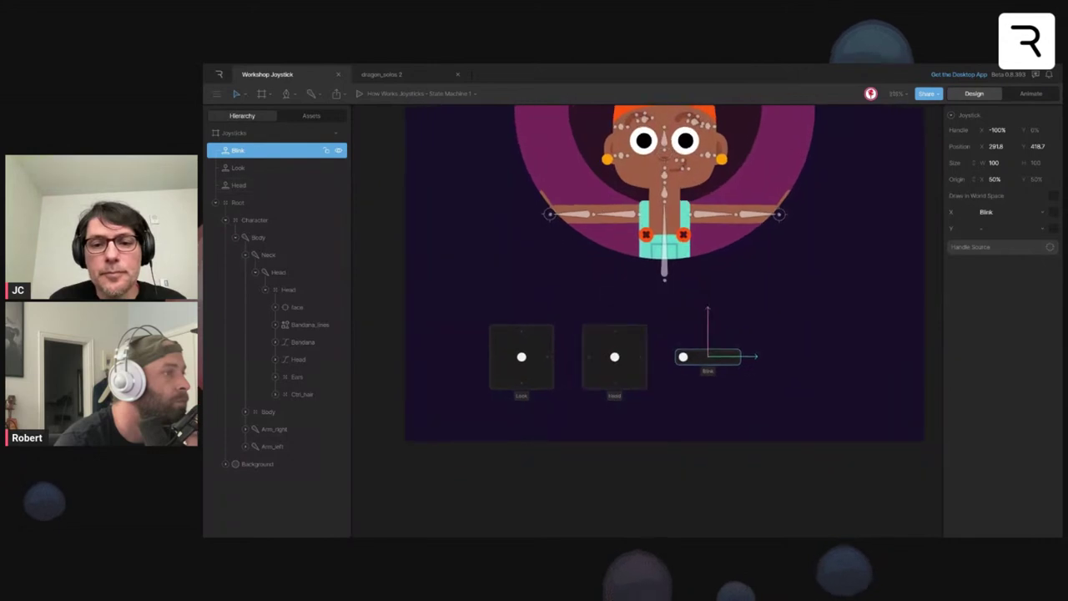
scroll(780, 353, up, 2)
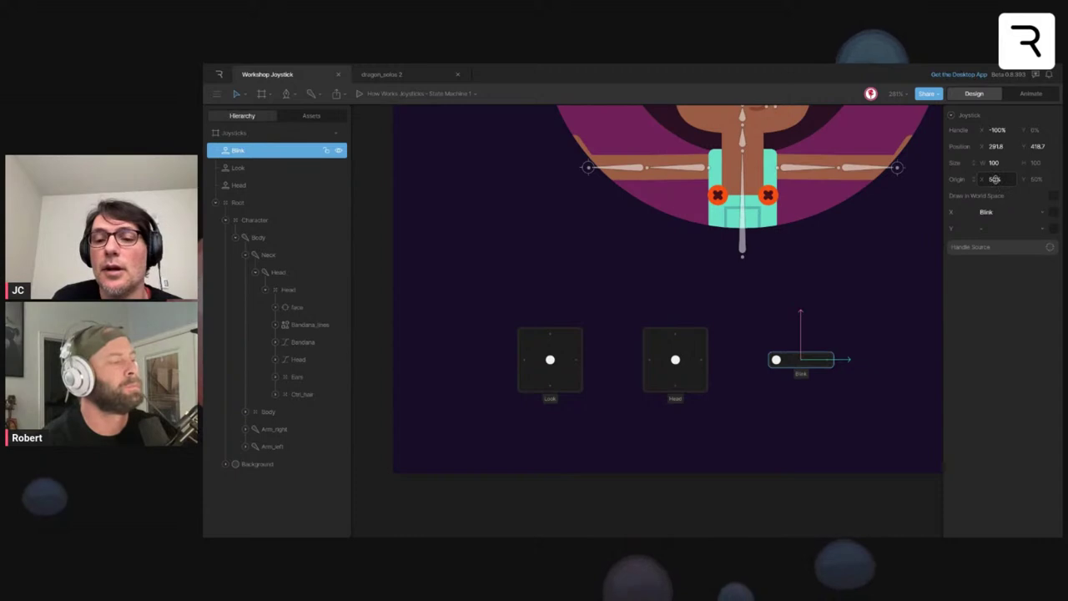
click(995, 179)
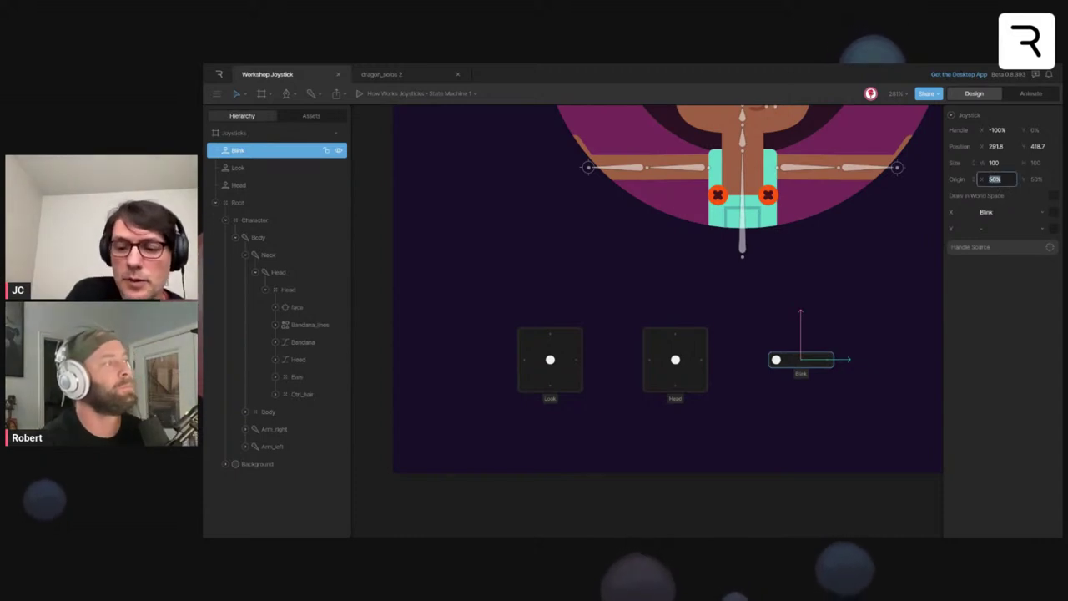
text(0)
key(Return)
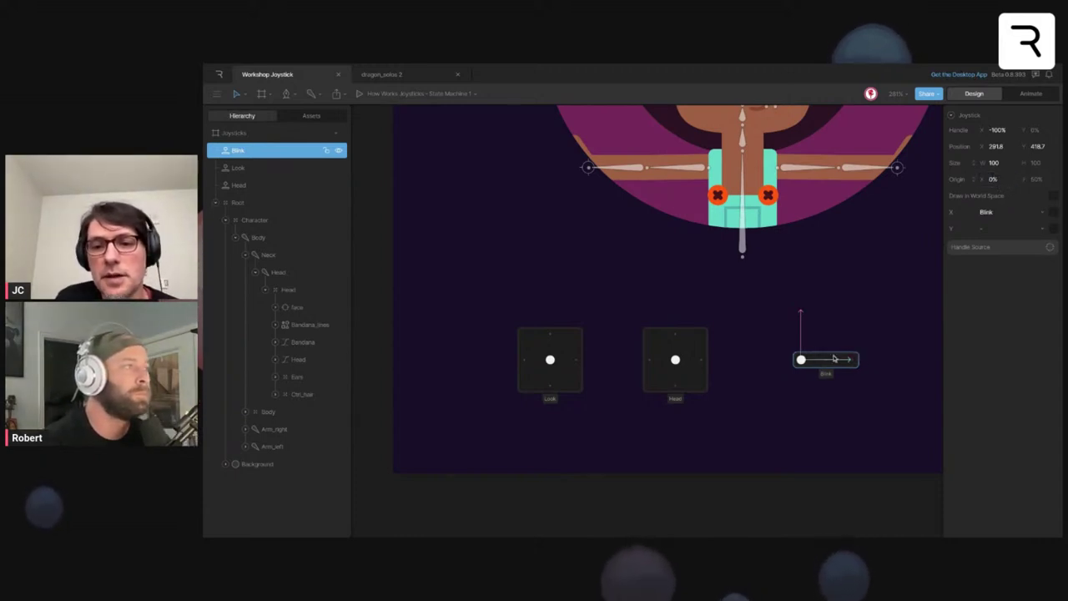
drag(834, 361, 758, 359)
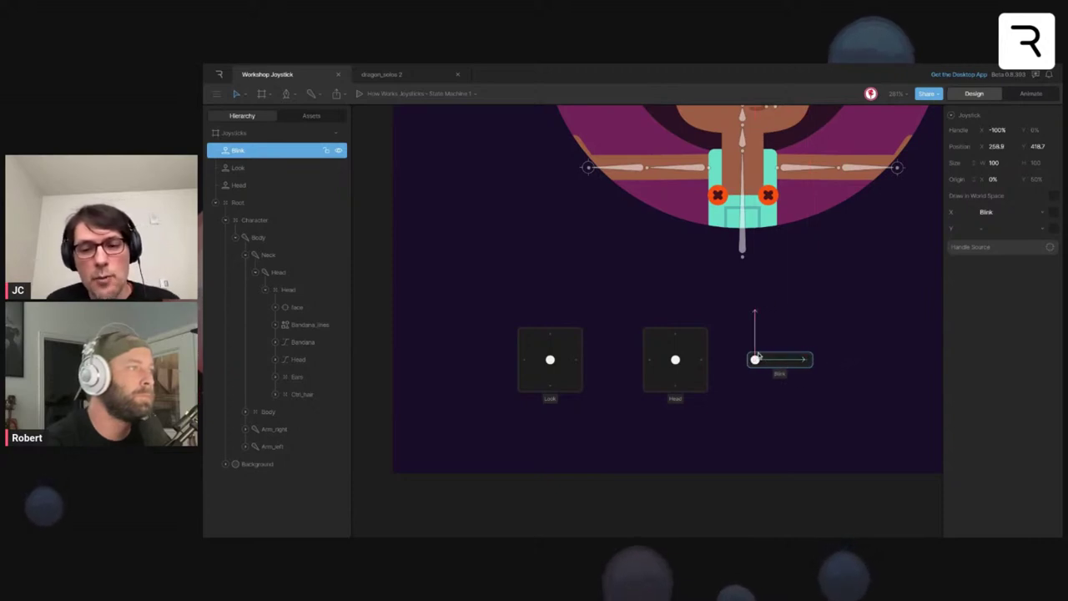
- Set the Head joystick's X origin to 100% and move it toward the Blink joystick, to about X 227
scroll(758, 357, down, 2)
scroll(756, 357, up, 3)
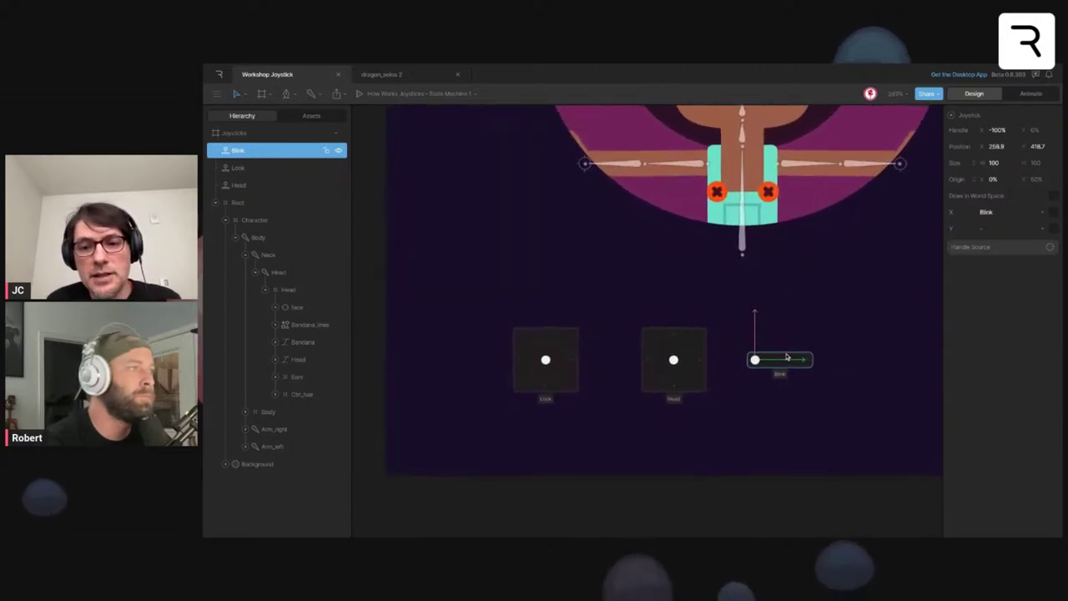
scroll(760, 357, up, 2)
scroll(757, 359, down, 5)
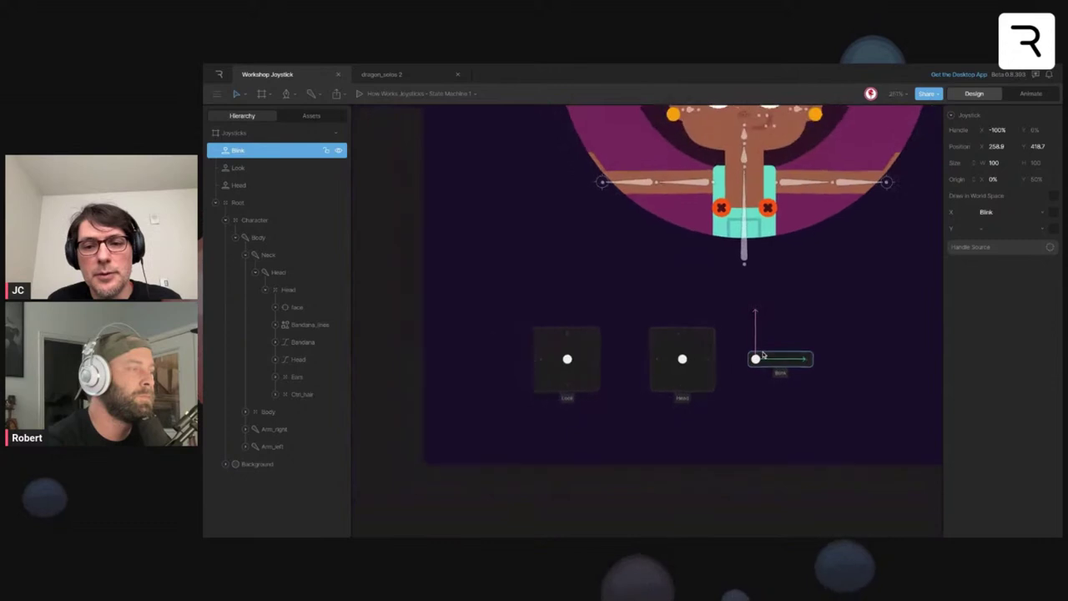
click(716, 365)
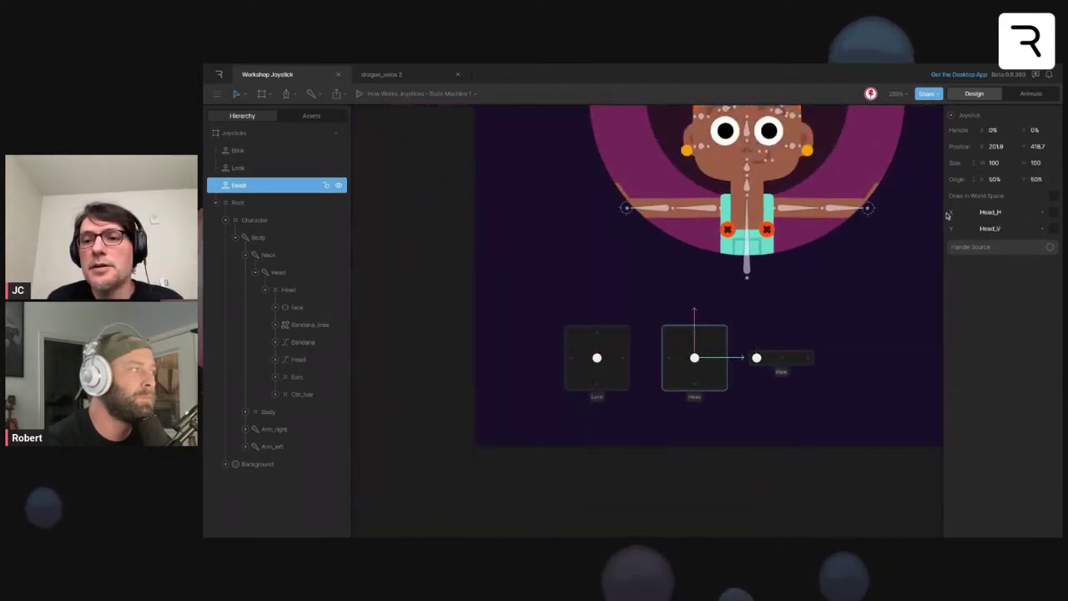
click(993, 179)
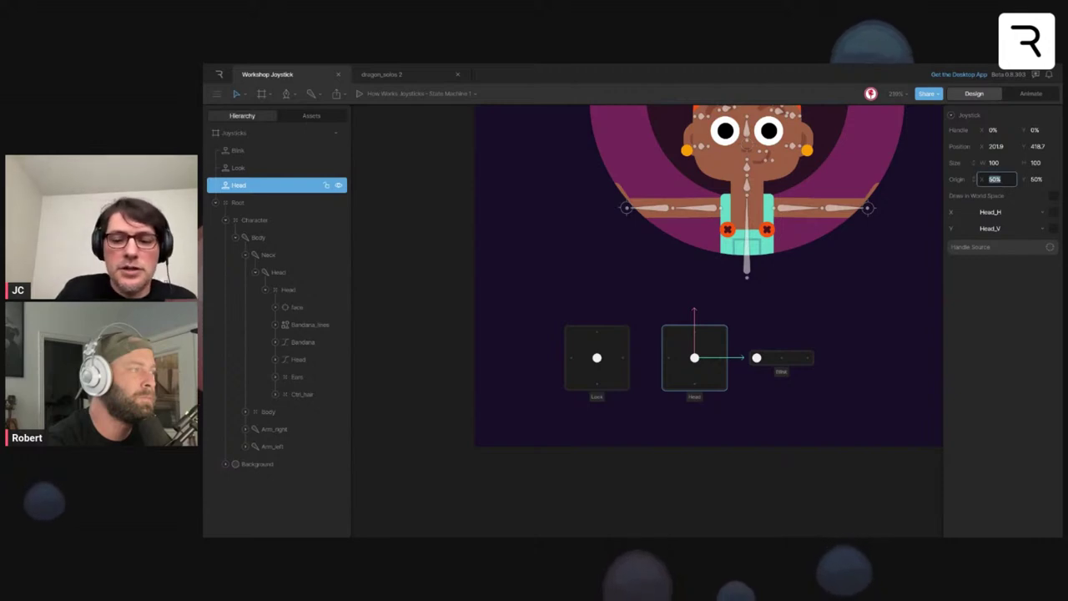
text(100)
key(Return)
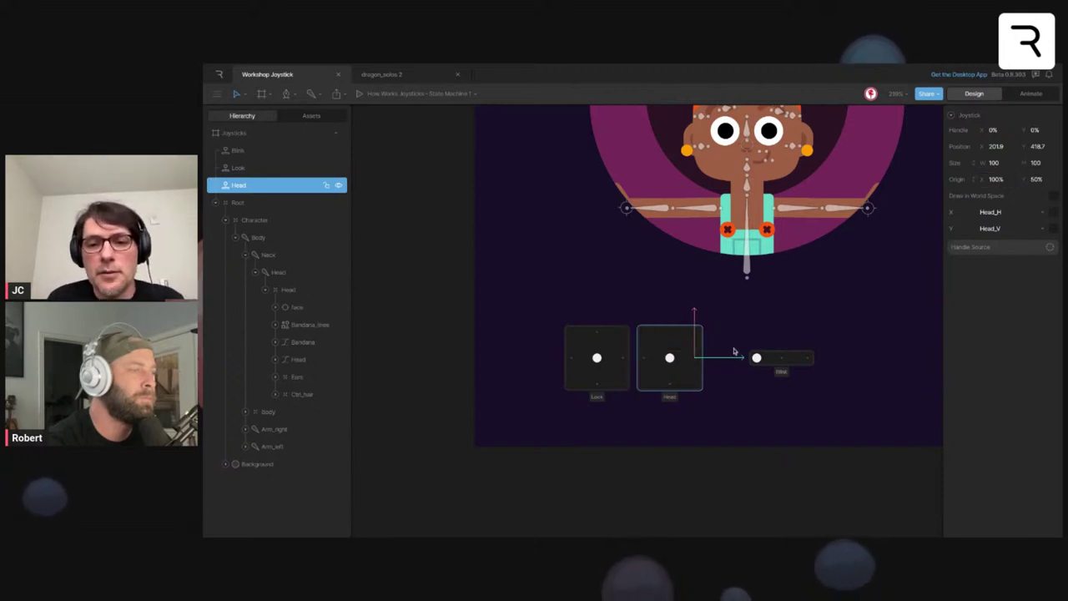
drag(724, 359, 752, 359)
- Set the Look joystick's X origin to 100% and move it toward the Head joystick, to about X 139
scroll(754, 359, up, 3)
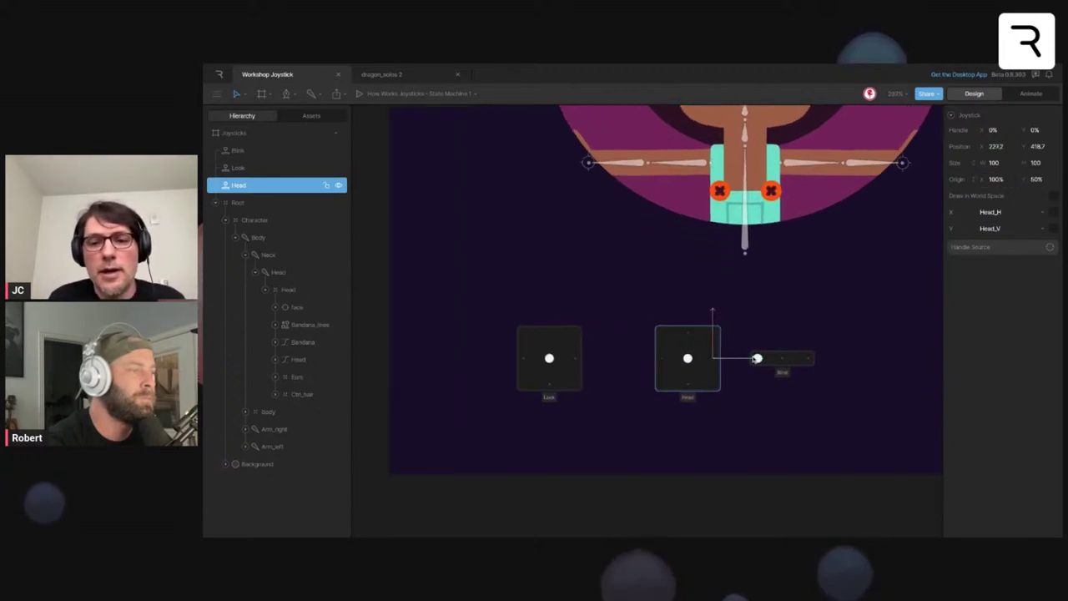
scroll(754, 359, down, 4)
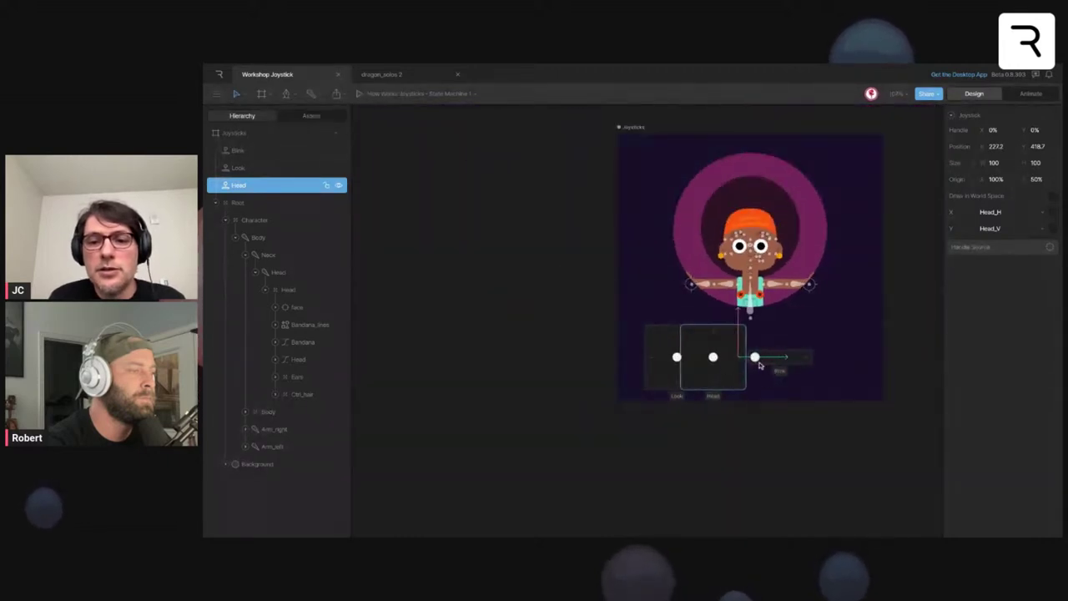
scroll(762, 368, up, 2)
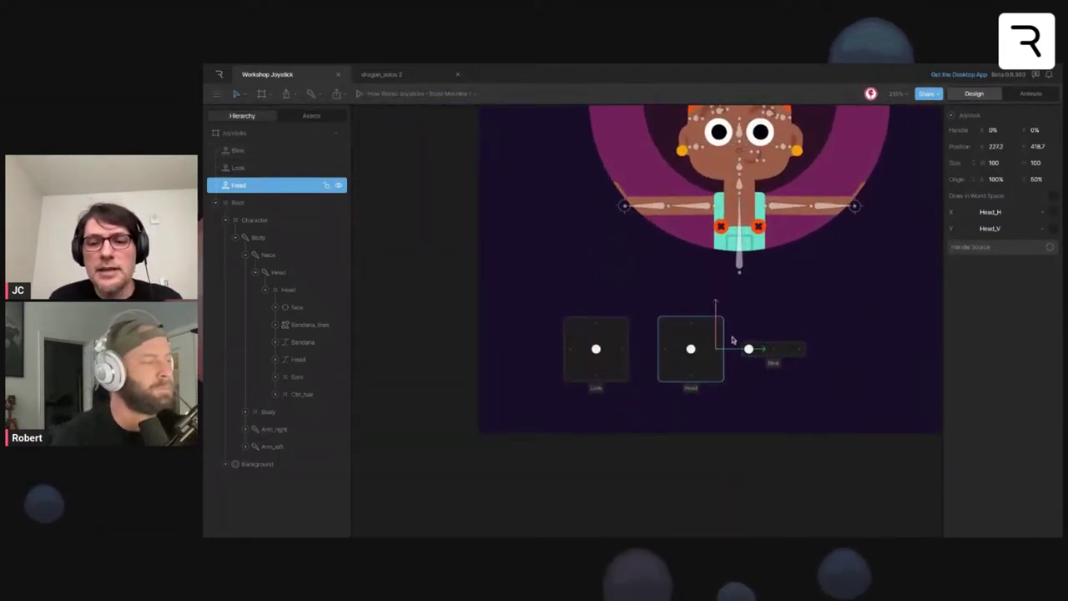
scroll(733, 339, up, 2)
scroll(733, 340, down, 3)
scroll(634, 360, up, 3)
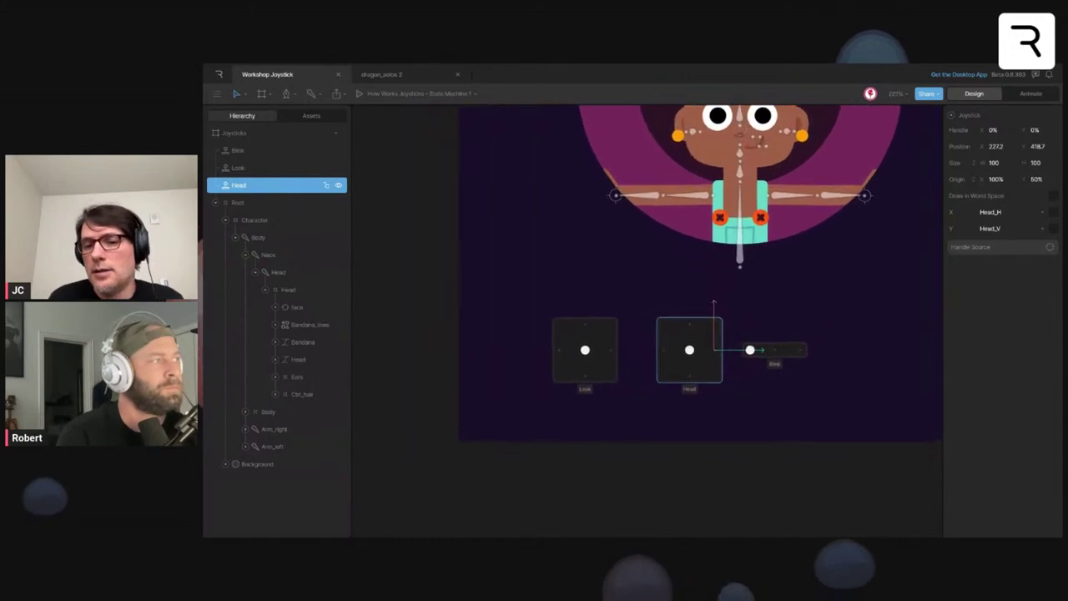
click(599, 359)
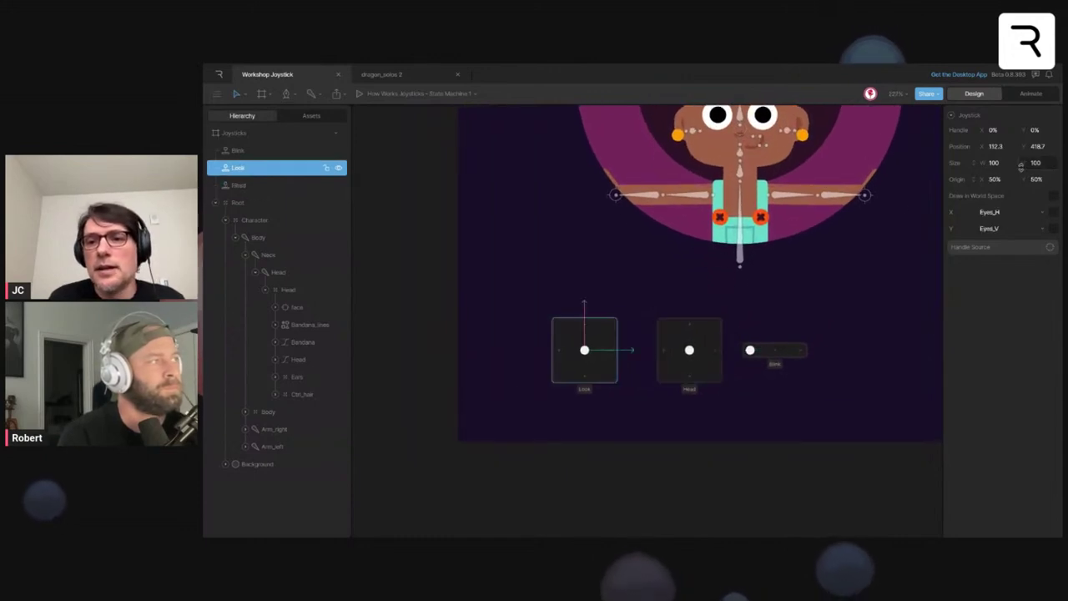
click(995, 179)
text(100)
key(Return)
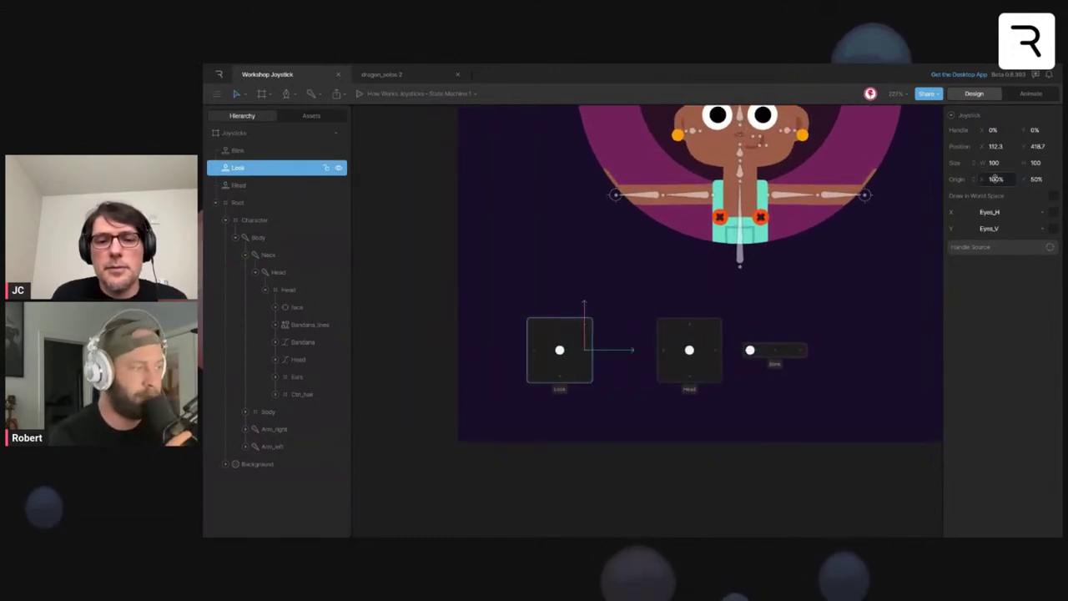
drag(640, 349, 666, 349)
- Move the Look joystick above the Blink joystick, to about X 307, Y 368, and set its origin to X 0%, Y 100%
scroll(667, 349, up, 2)
scroll(666, 349, down, 6)
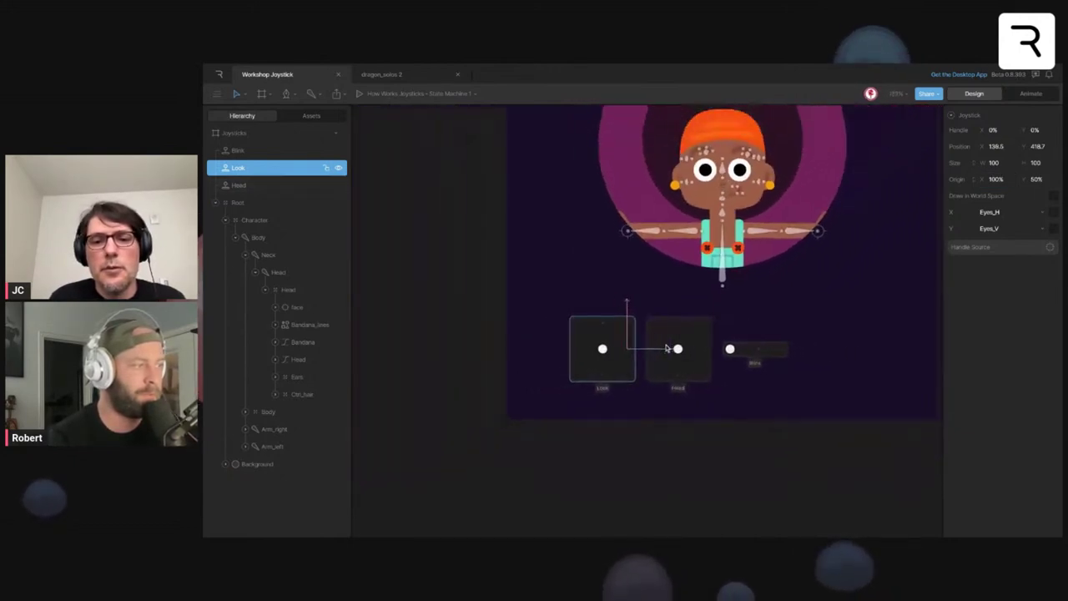
scroll(666, 349, up, 3)
scroll(667, 350, right, 1)
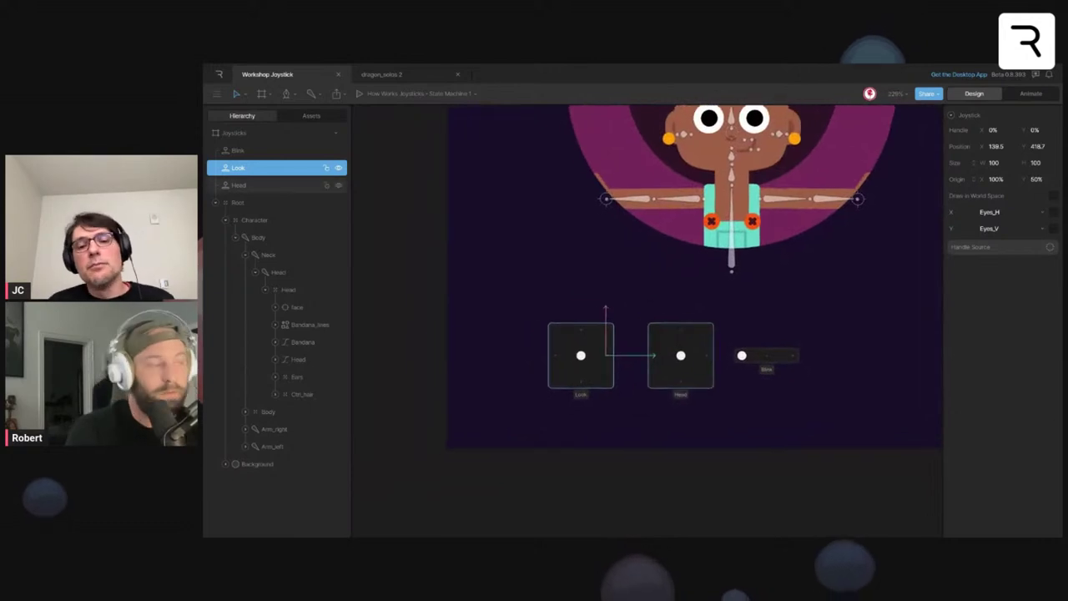
drag(641, 361, 618, 349)
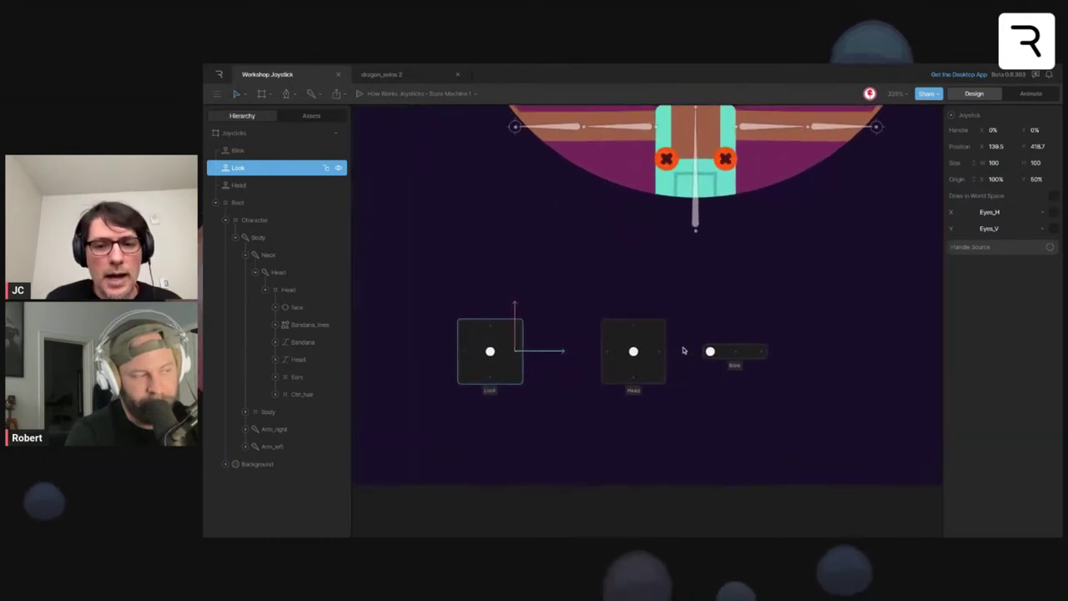
scroll(683, 351, down, 2)
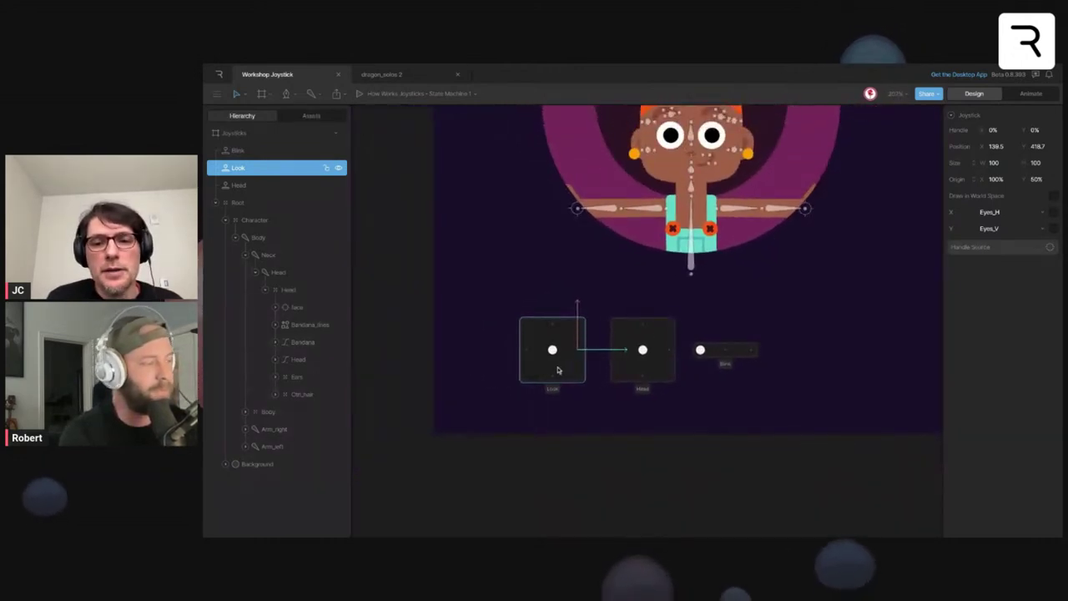
drag(559, 370, 748, 311)
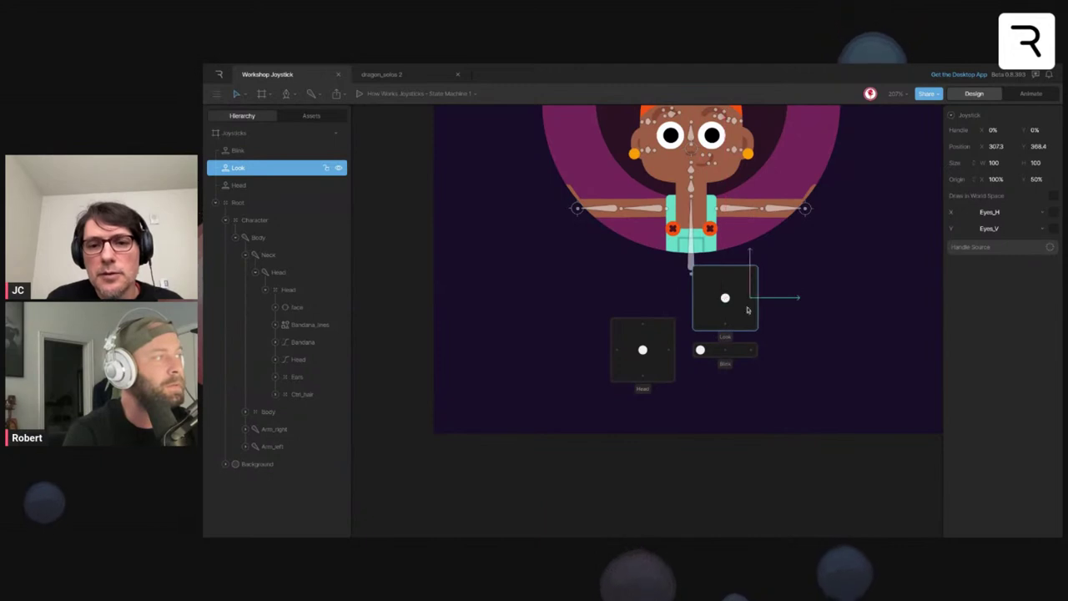
click(991, 213)
click(997, 178)
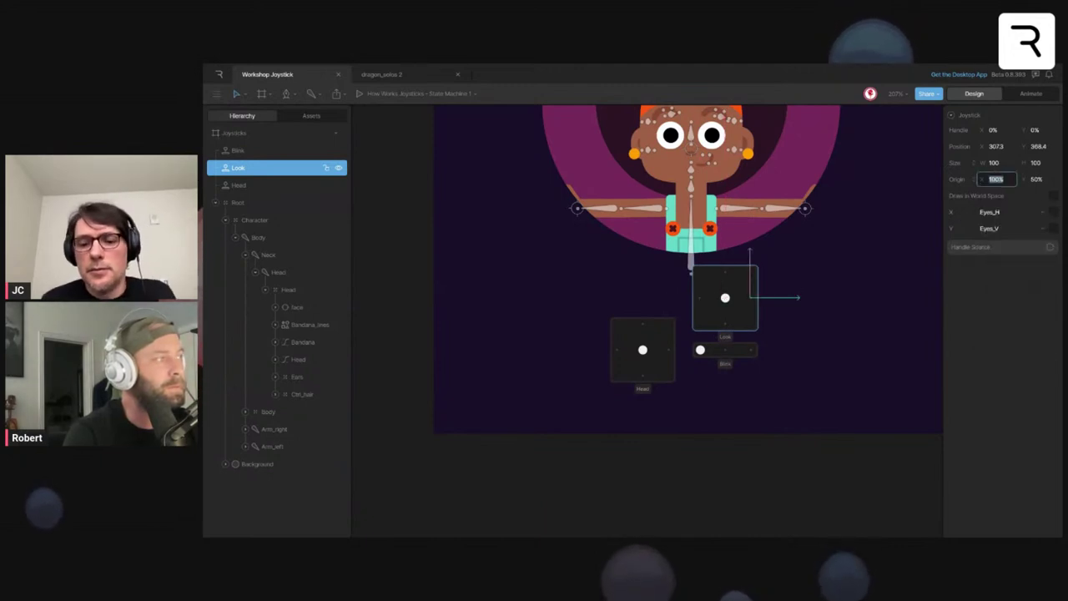
text(0)
key(Tab)
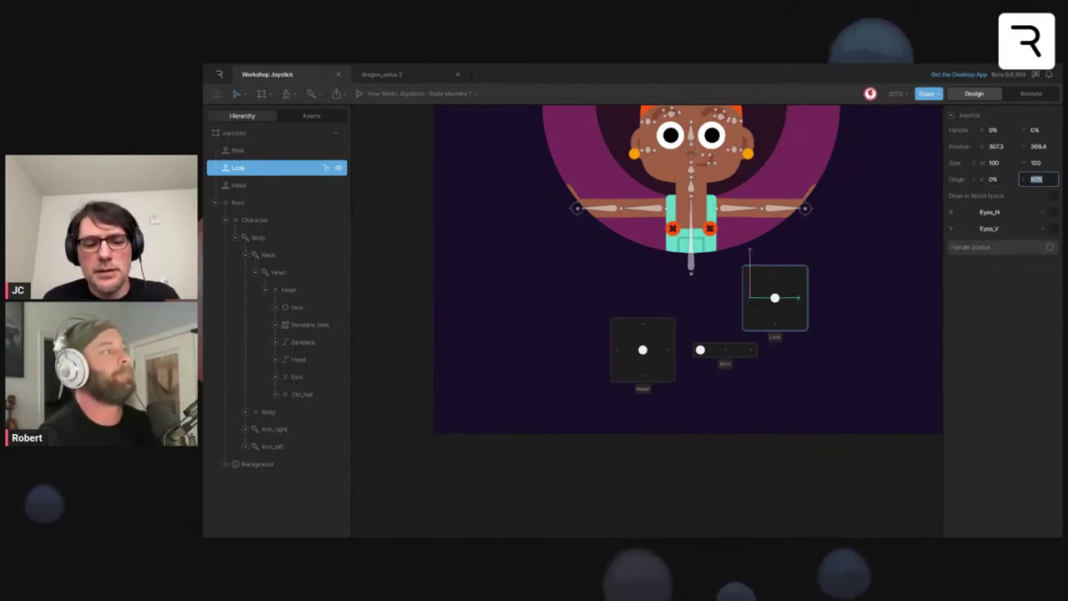
text(100)
key(Return)
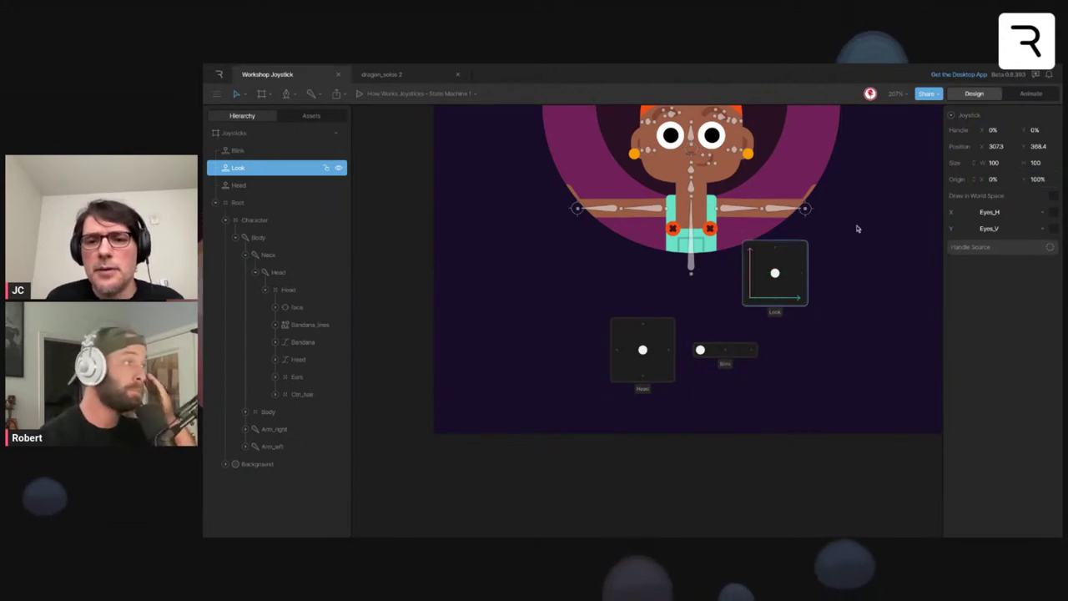
- Try the Look joystick lower, at about Y 386, and return it beside the Head joystick with origin X 100%, Y 50%
drag(773, 298, 772, 299)
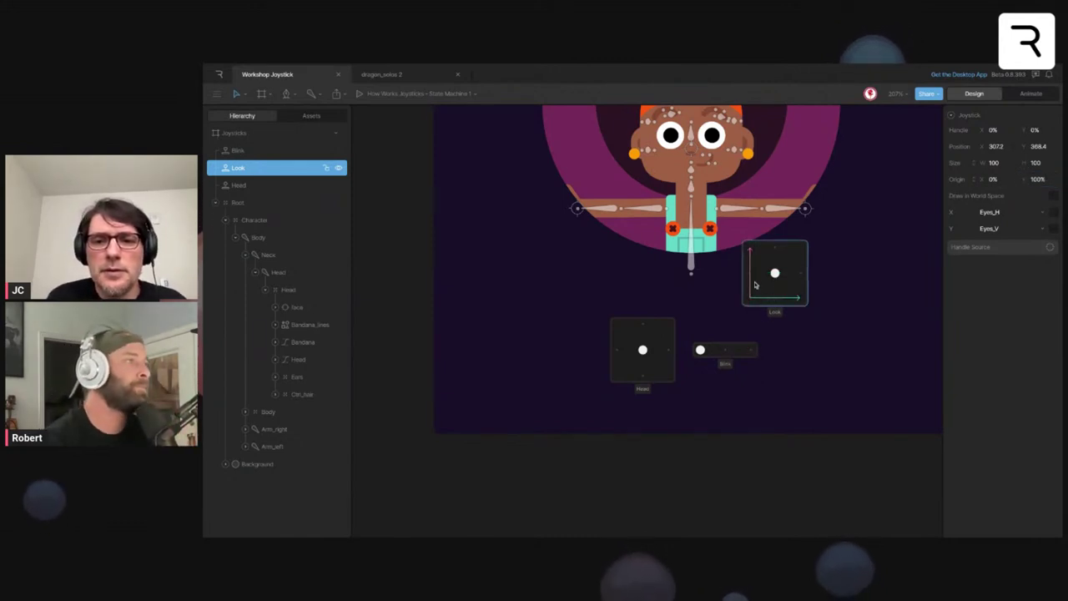
drag(753, 260, 753, 280)
scroll(754, 299, up, 1)
scroll(753, 298, down, 3)
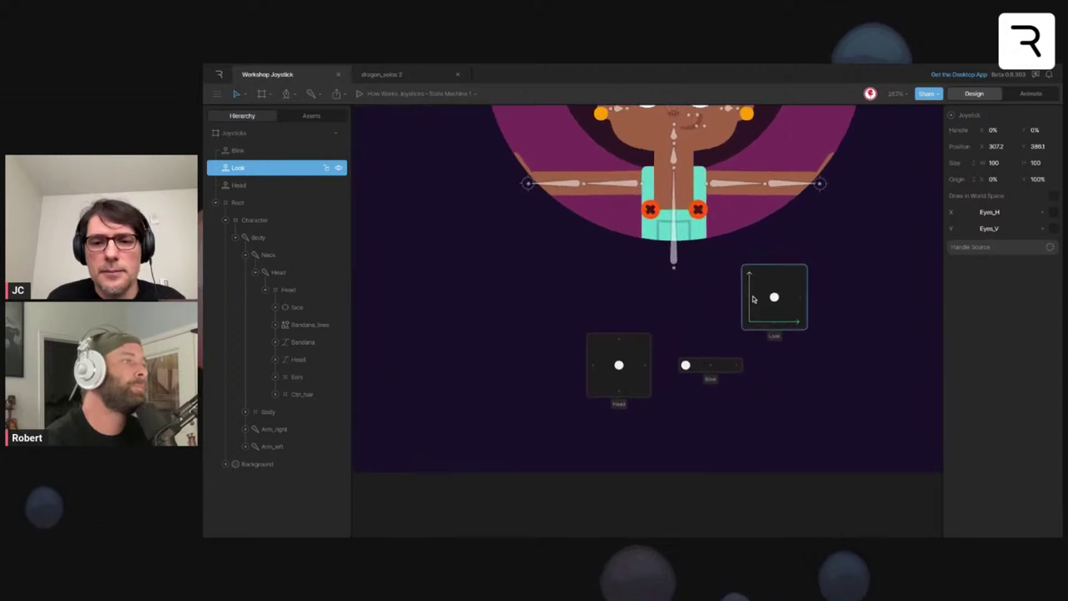
scroll(753, 298, up, 2)
scroll(753, 298, up, 2)
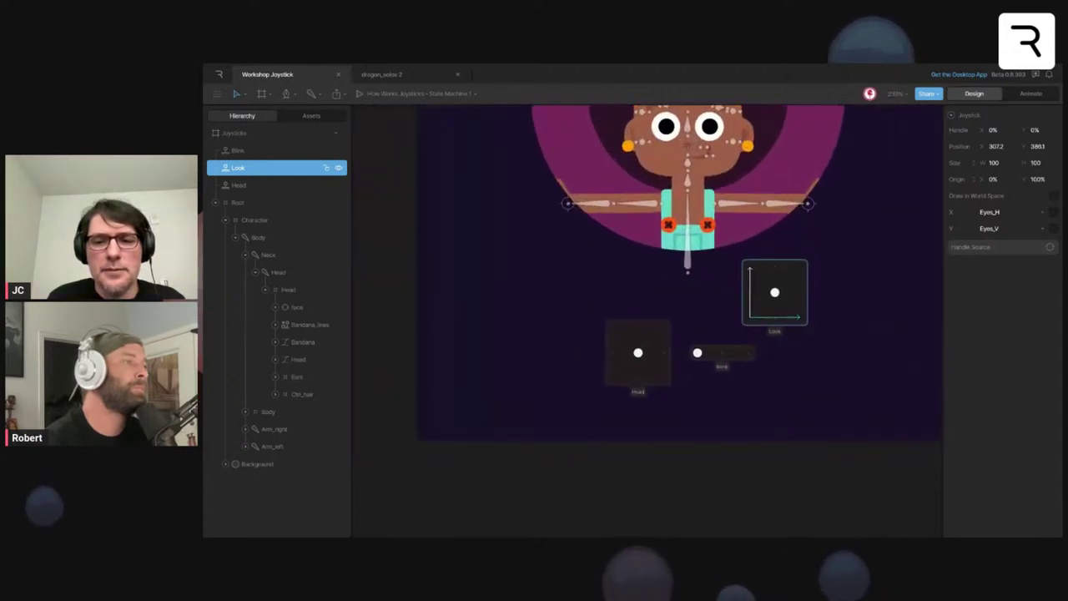
scroll(753, 298, down, 4)
scroll(753, 298, up, 2)
scroll(753, 298, up, 2)
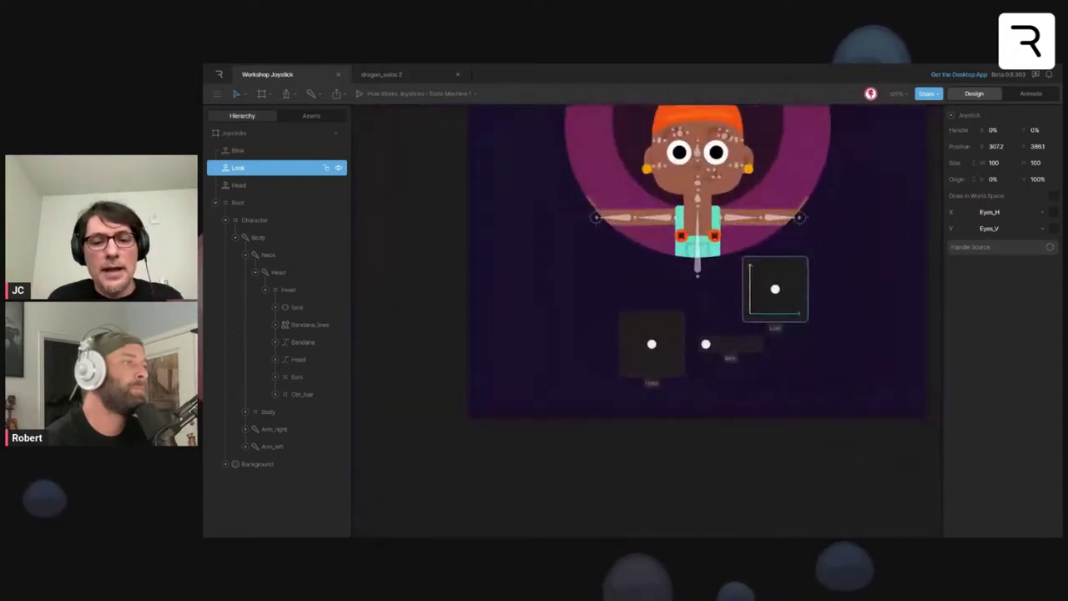
drag(768, 275, 563, 344)
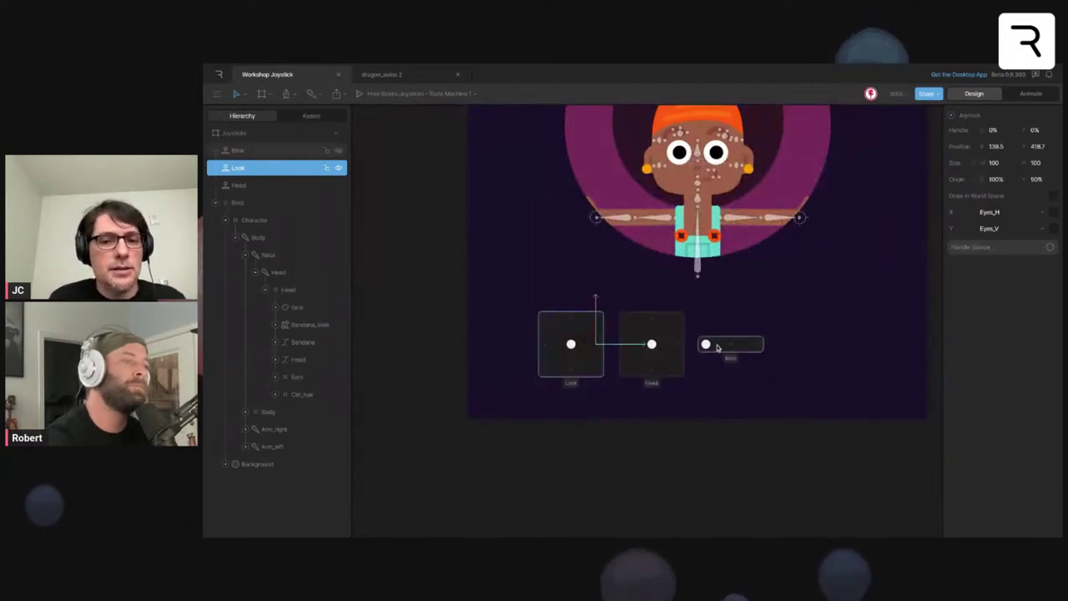
- Try grouping the Blink, Head and Look joysticks, and ungroup them again
click(718, 348)
shift+click(673, 336)
shift+click(596, 332)
key(ctrl+g)
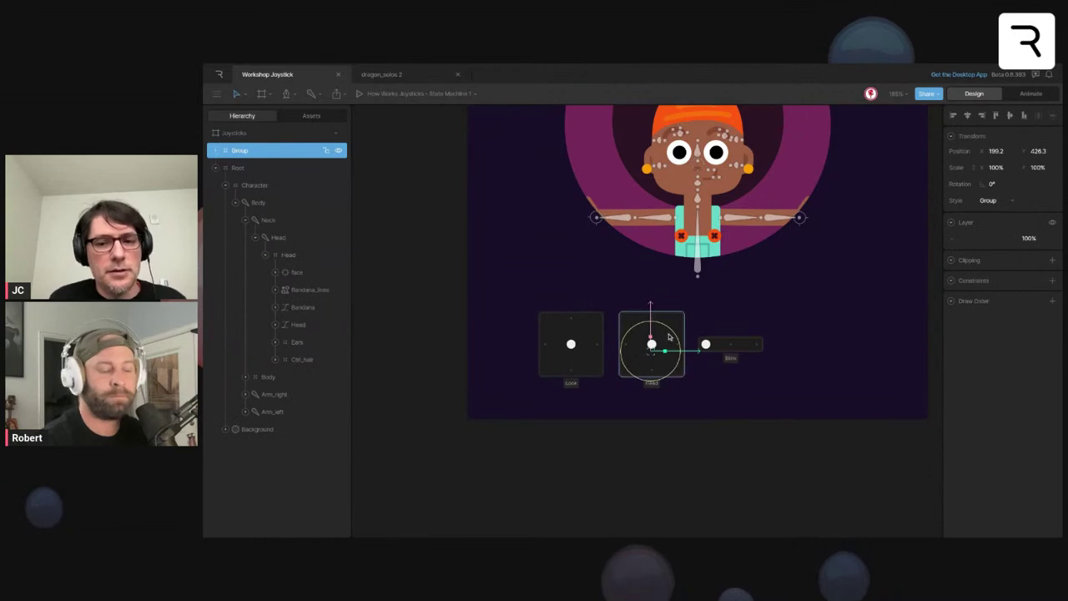
drag(669, 336, 651, 356)
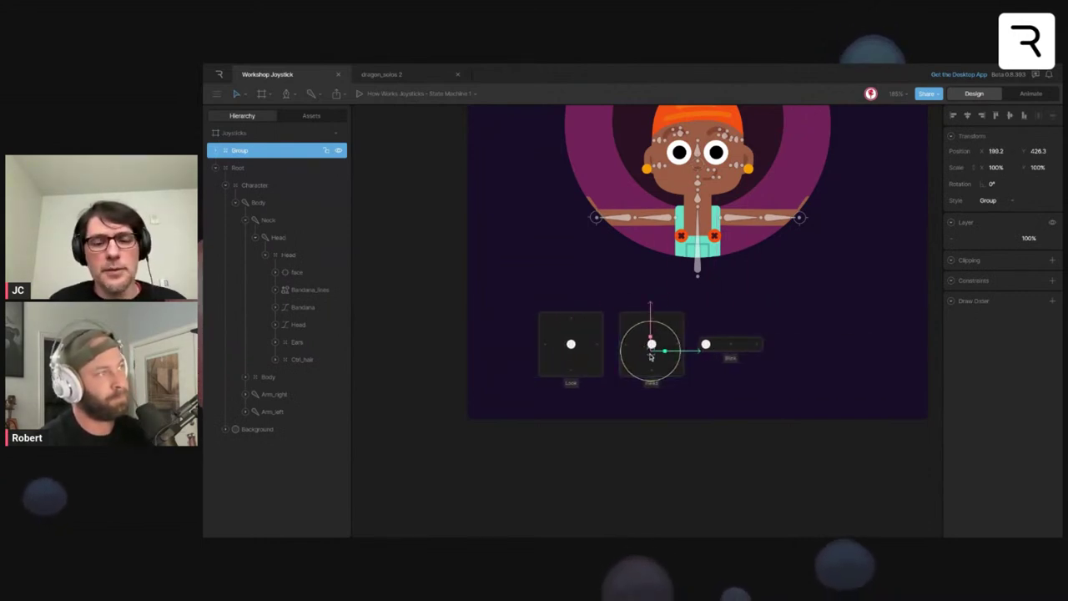
key(ctrl+shift+g)
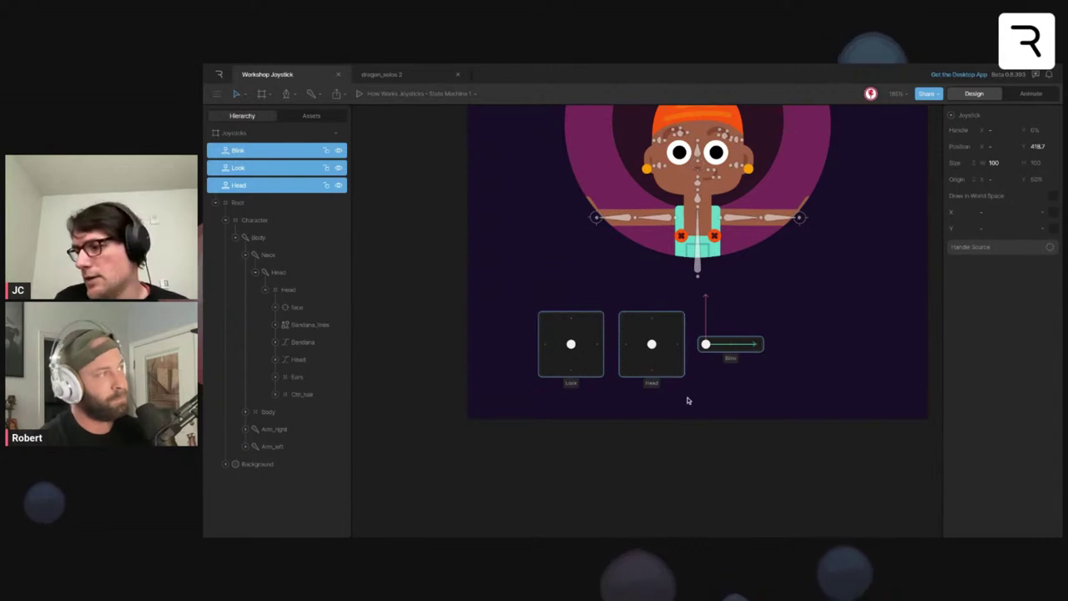
click(752, 382)
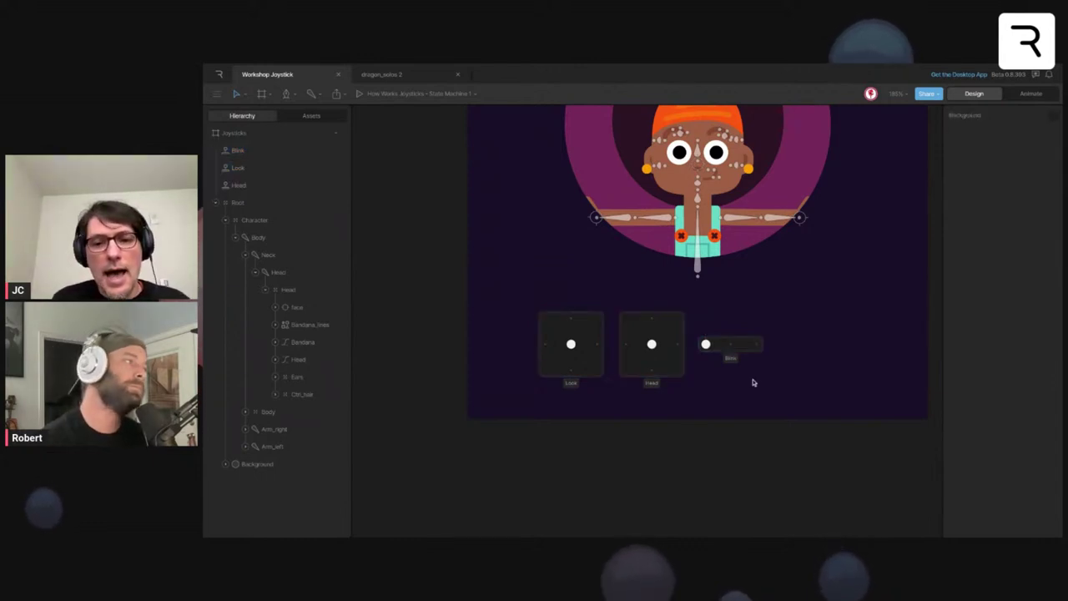
- Select the Joysticks Demo Listener artboard and bring its fish and joysticks into view
scroll(753, 382, down, 3)
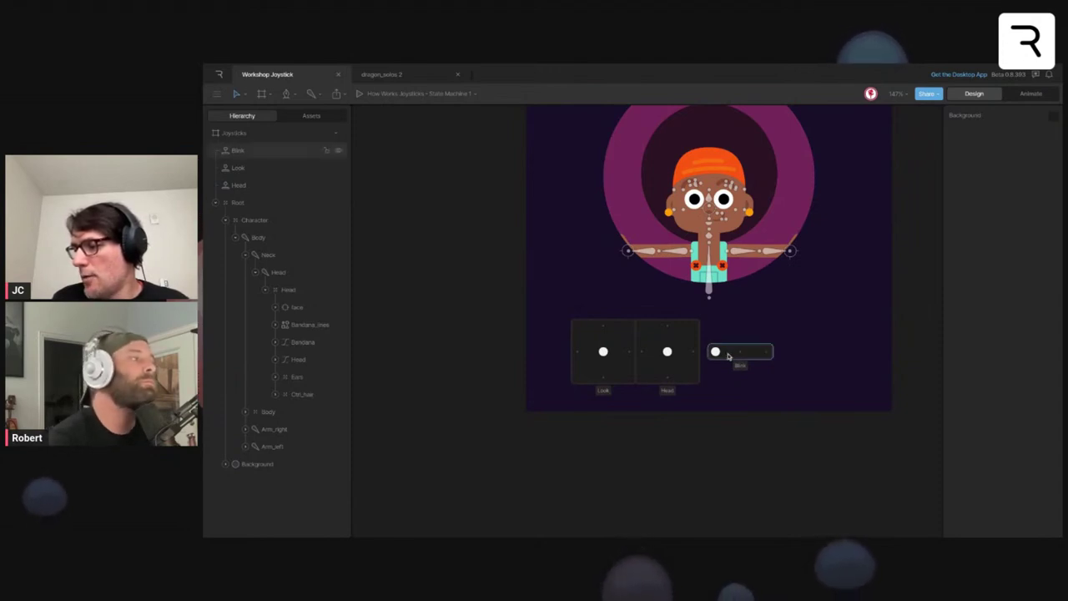
scroll(622, 324, left, 10)
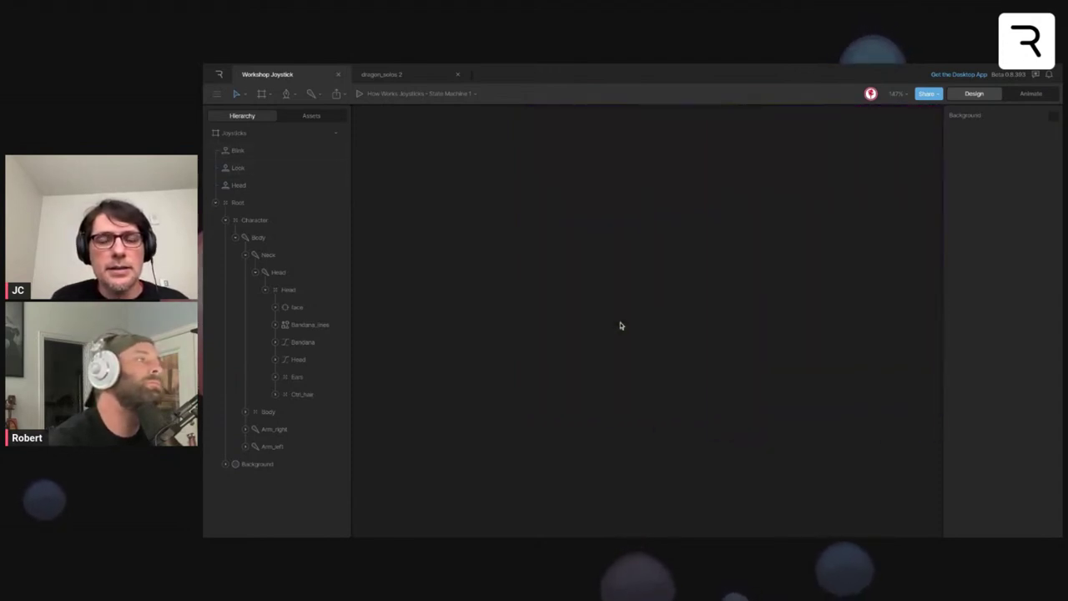
scroll(620, 322, right, 5)
scroll(621, 322, up, 3)
scroll(620, 322, down, 5)
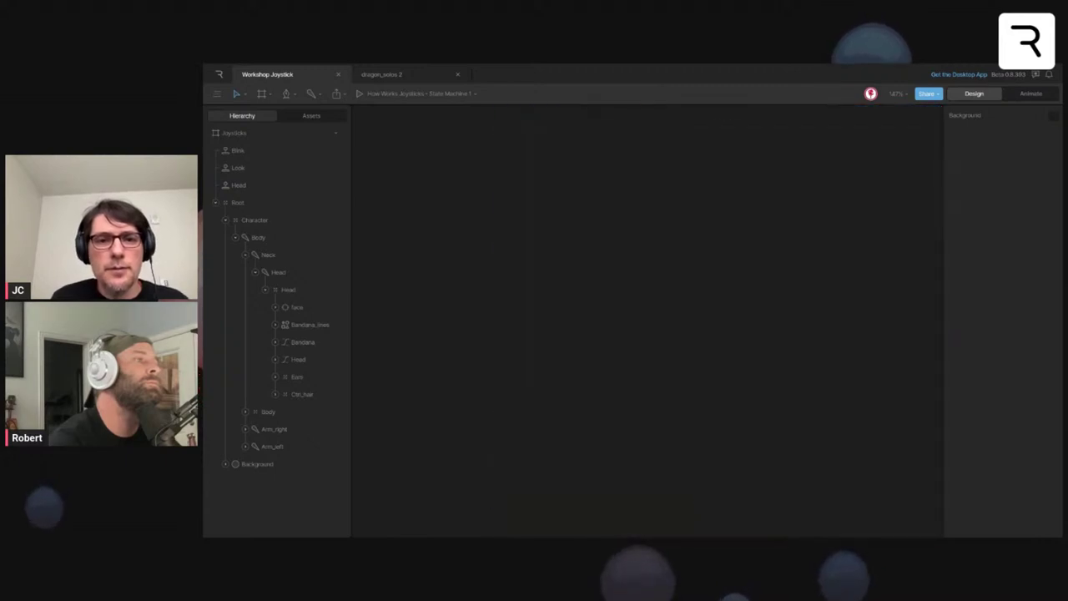
scroll(772, 332, down, 5)
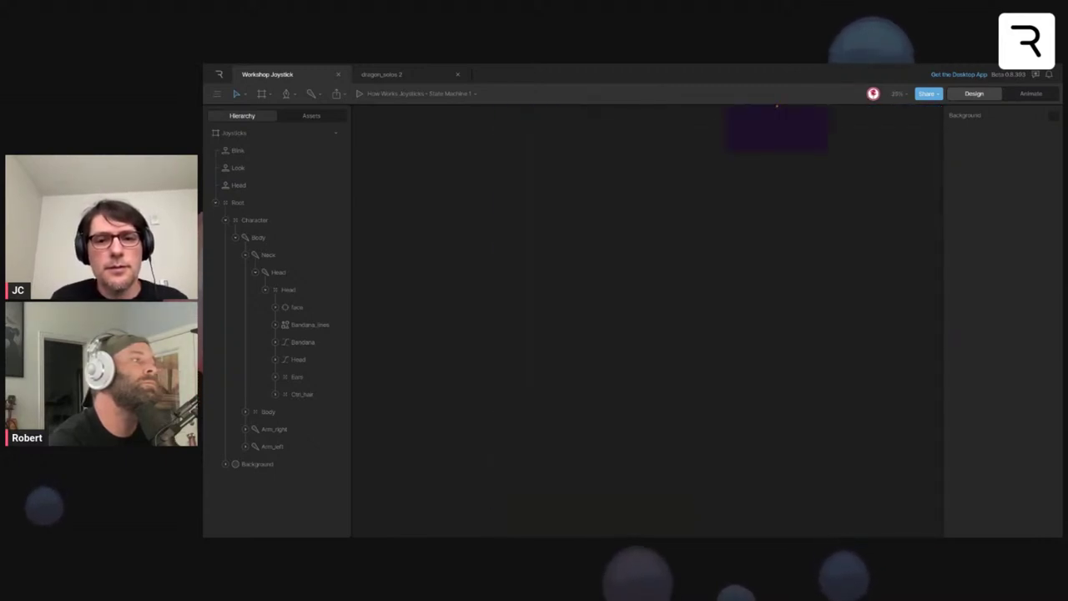
scroll(677, 242, up, 5)
scroll(676, 242, up, 5)
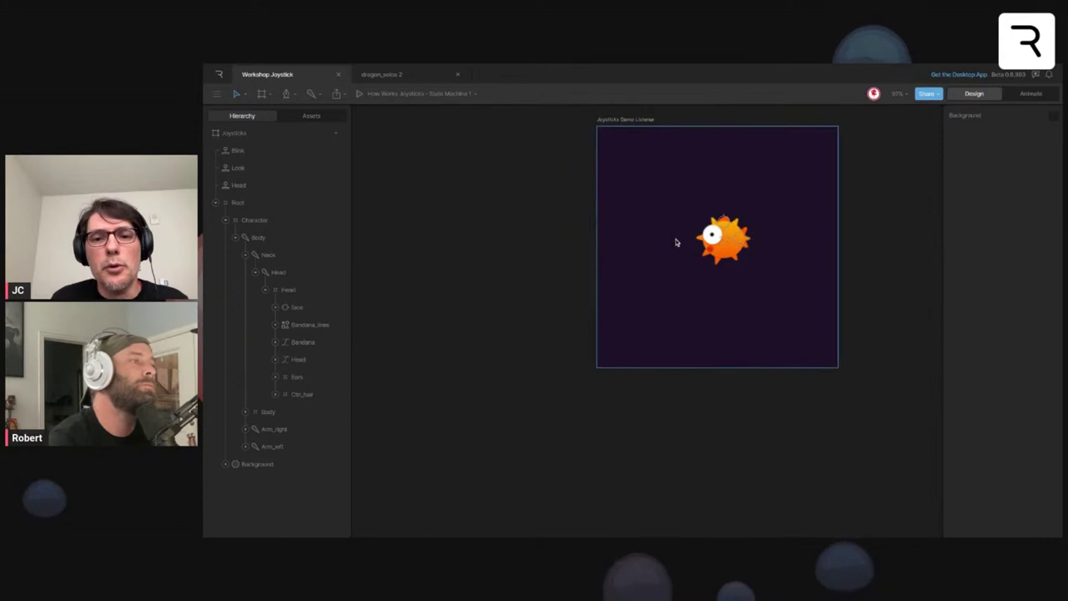
click(672, 281)
scroll(673, 281, up, 2)
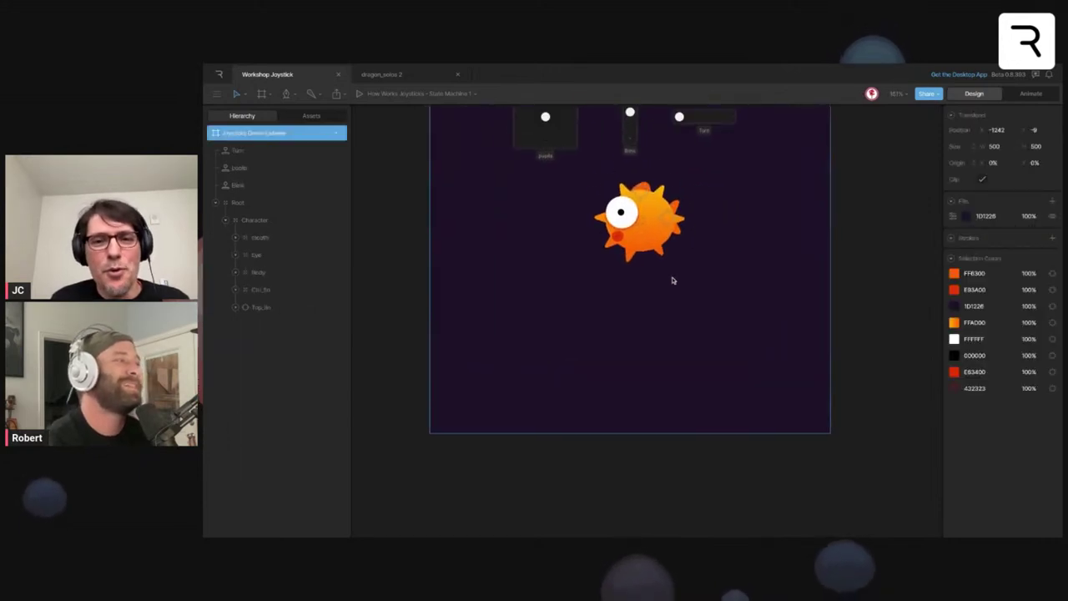
scroll(672, 280, up, 3)
scroll(668, 280, up, 2)
scroll(668, 284, down, 1)
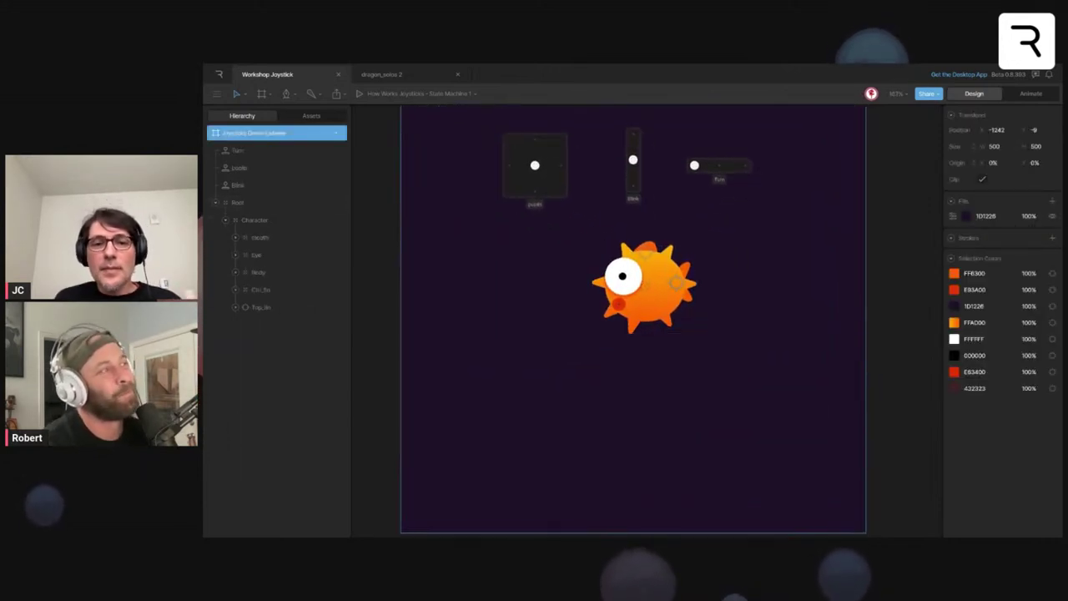
- Move the fish's joysticks below it: pupils to about X 197, Y 341, Blink to X 255, Y 341, and Turn to X 331, Y 348
drag(551, 187, 600, 407)
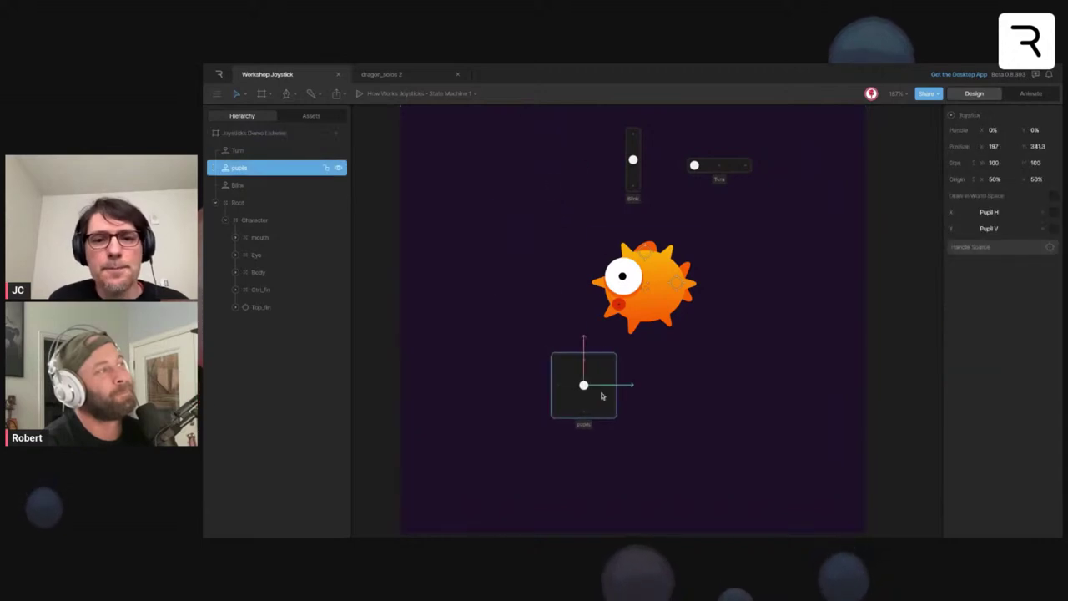
click(635, 172)
drag(635, 173, 640, 405)
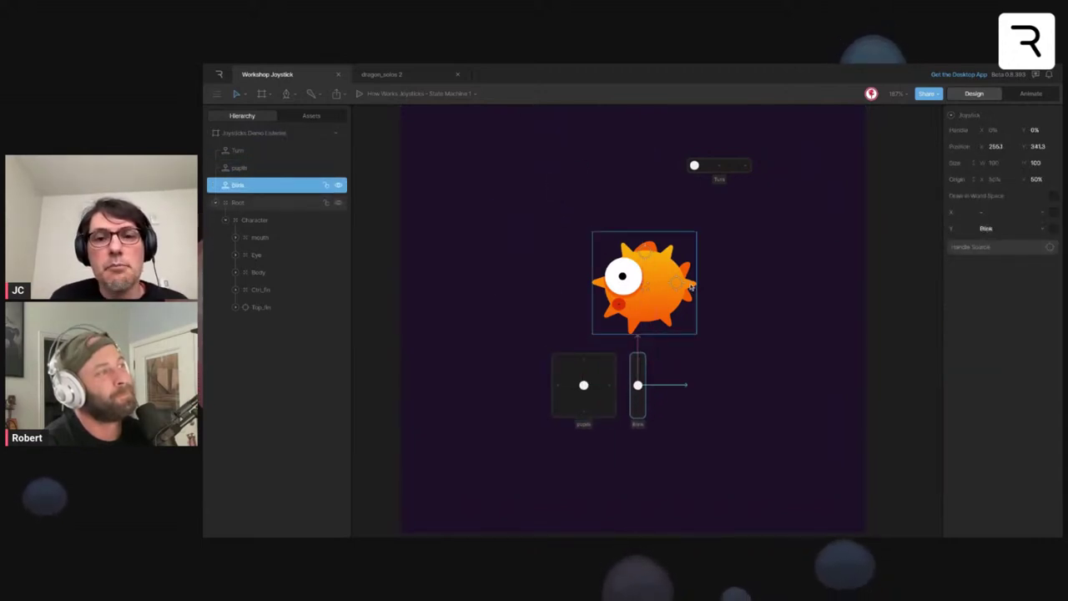
drag(728, 167, 709, 395)
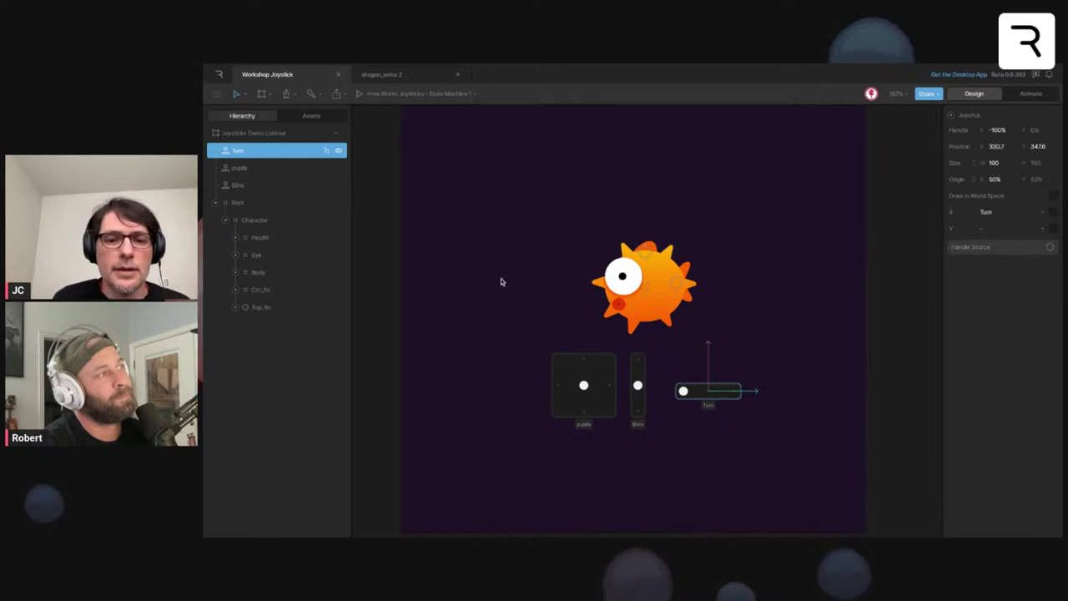
- Nest the Turn, pupils and Blink joysticks inside the fish's Character group
scroll(502, 282, up, 1)
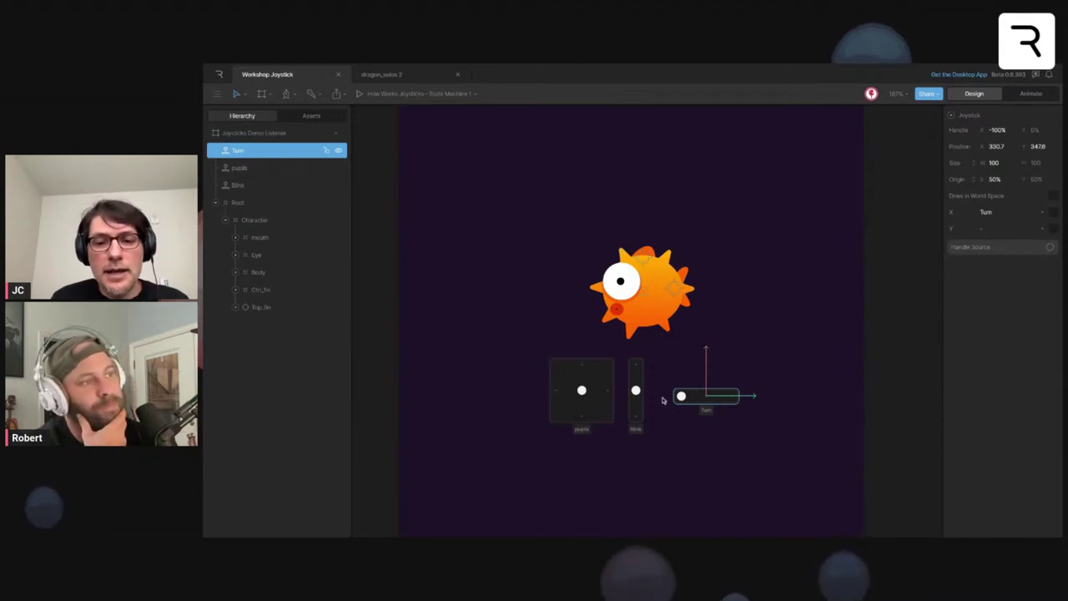
scroll(495, 336, up, 5)
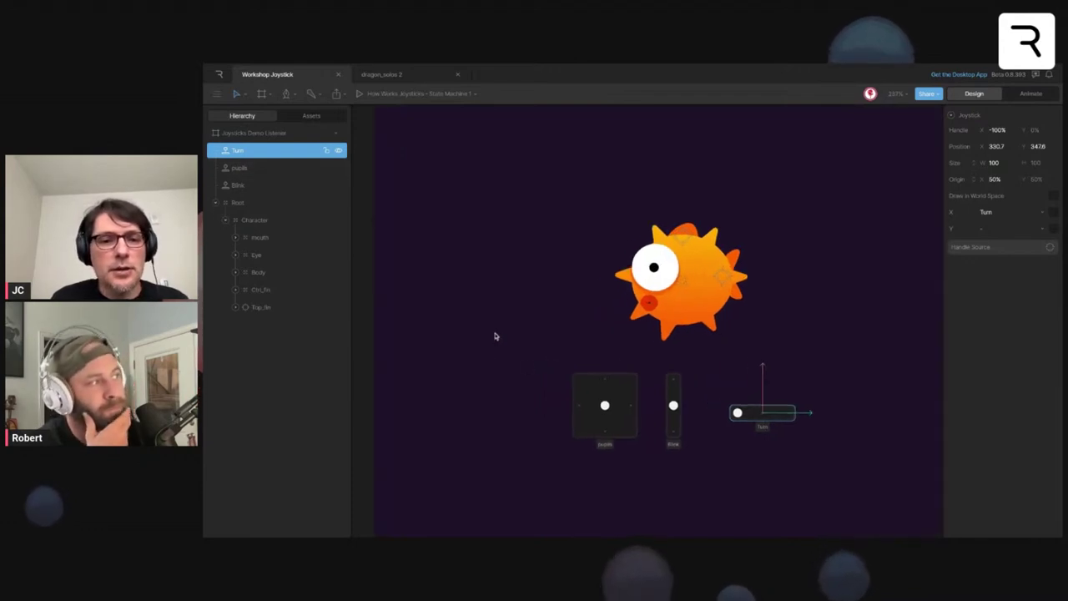
scroll(575, 291, right, 10)
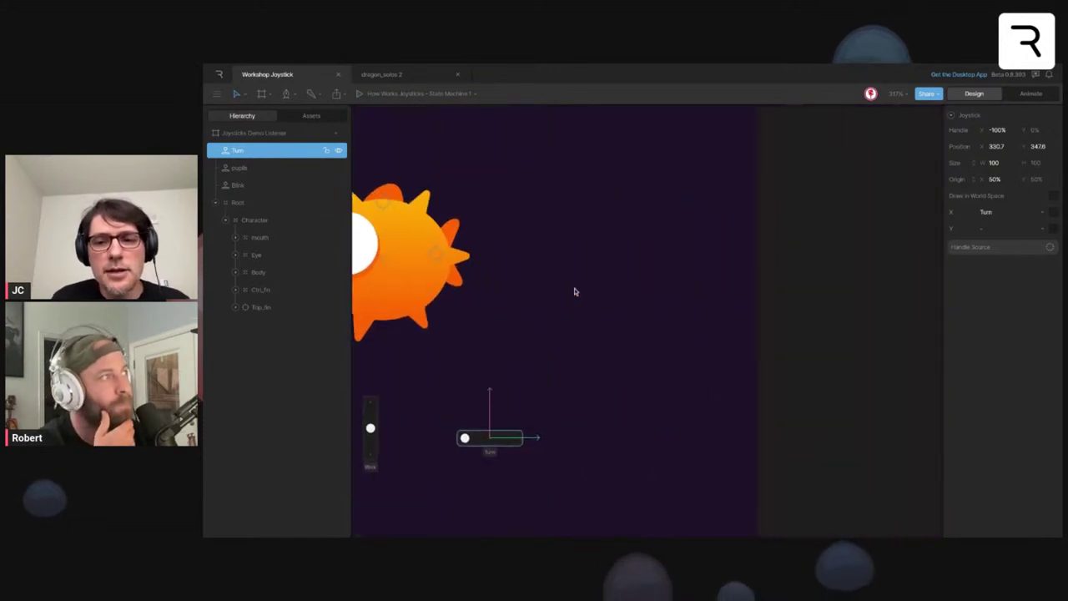
scroll(454, 410, left, 10)
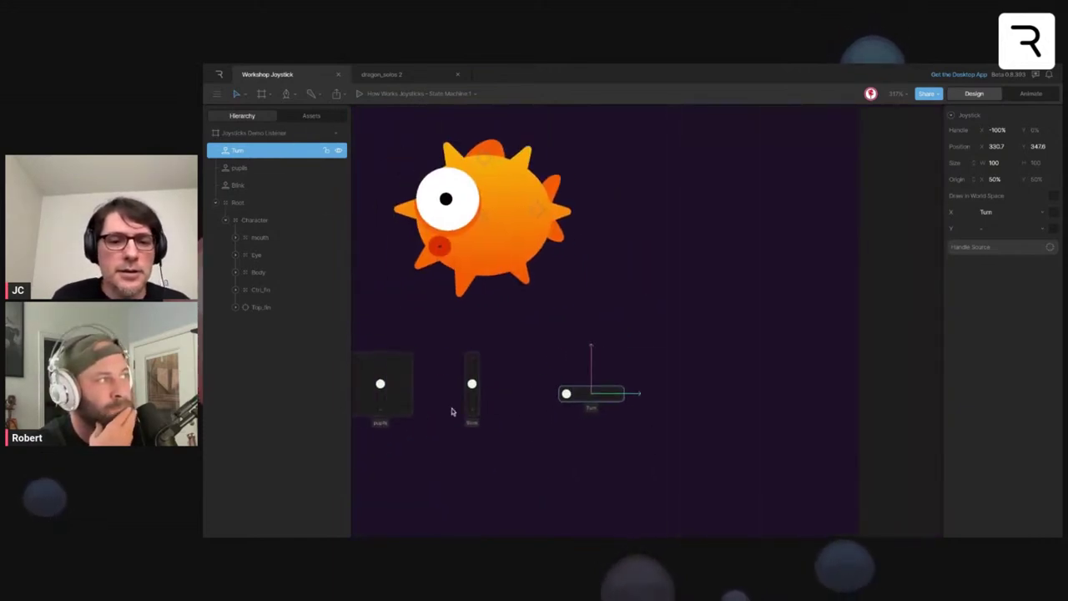
click(247, 187)
shift+click(242, 149)
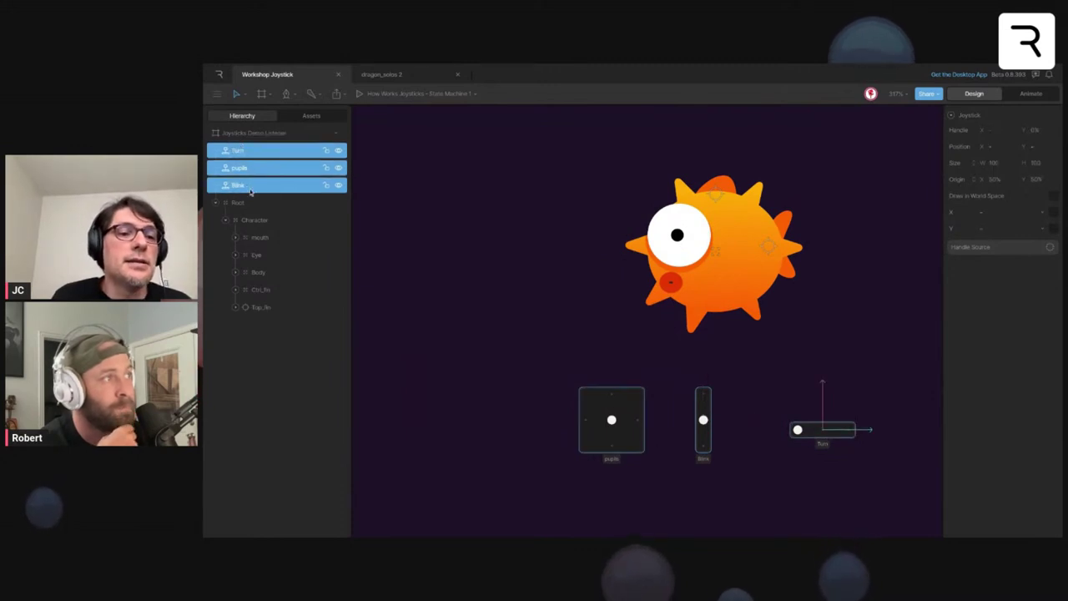
drag(248, 187, 251, 231)
click(499, 277)
scroll(499, 277, down, 3)
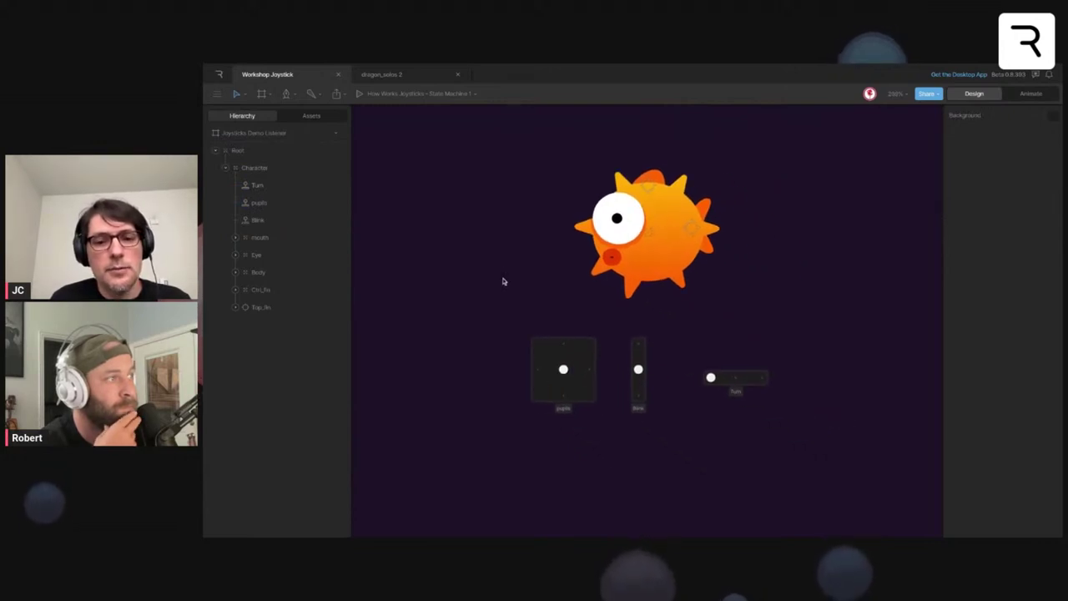
- Play the fish's Animation timeline in Animate mode to watch the nested joysticks drive the character
key(Tab)
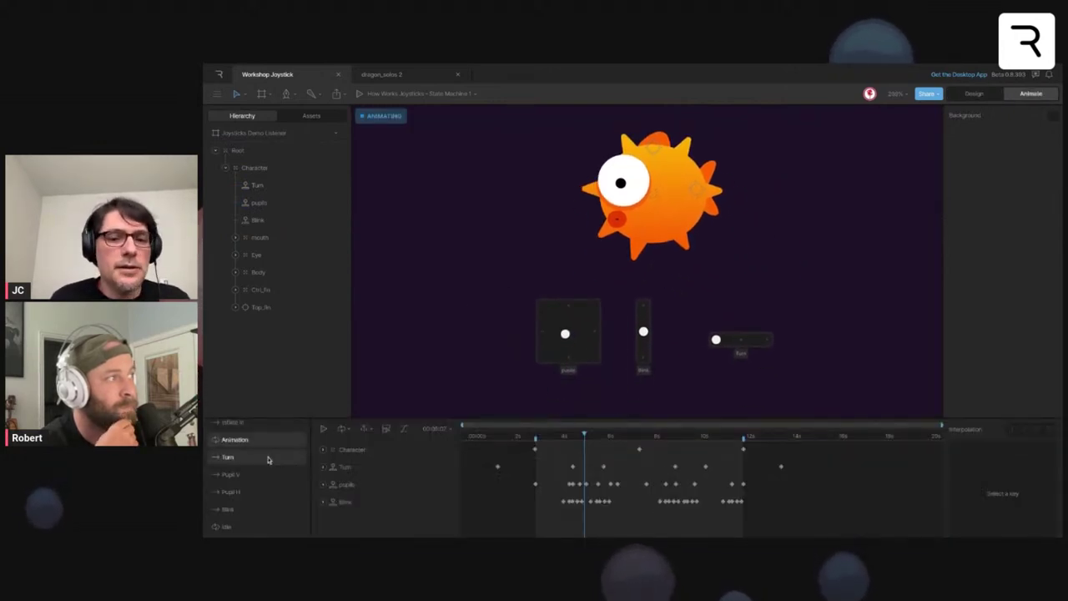
key(space)
scroll(477, 369, right, 5)
scroll(468, 303, down, 1)
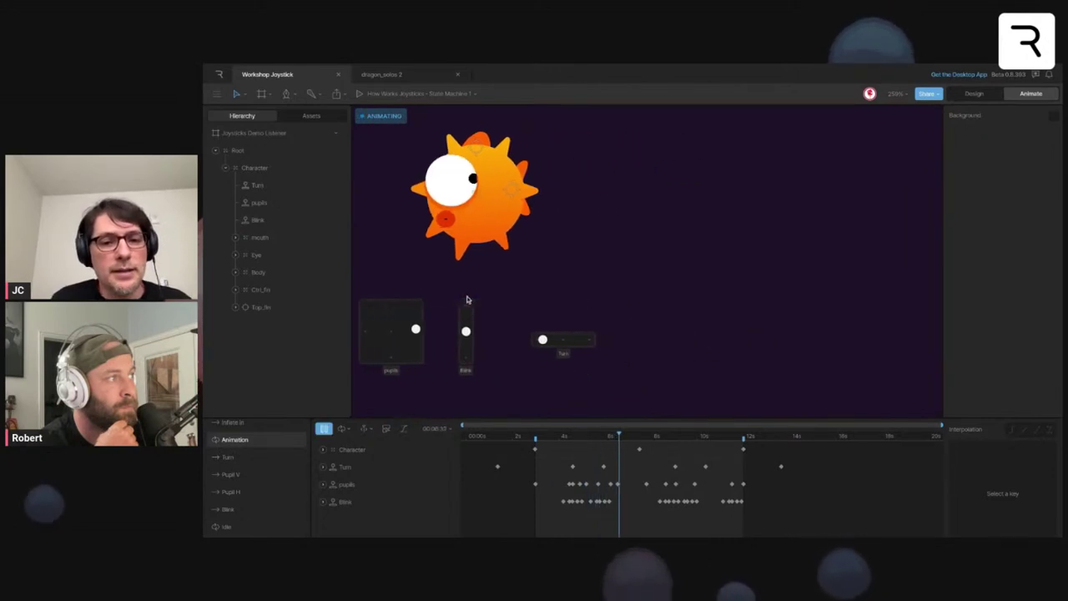
scroll(471, 303, left, 1)
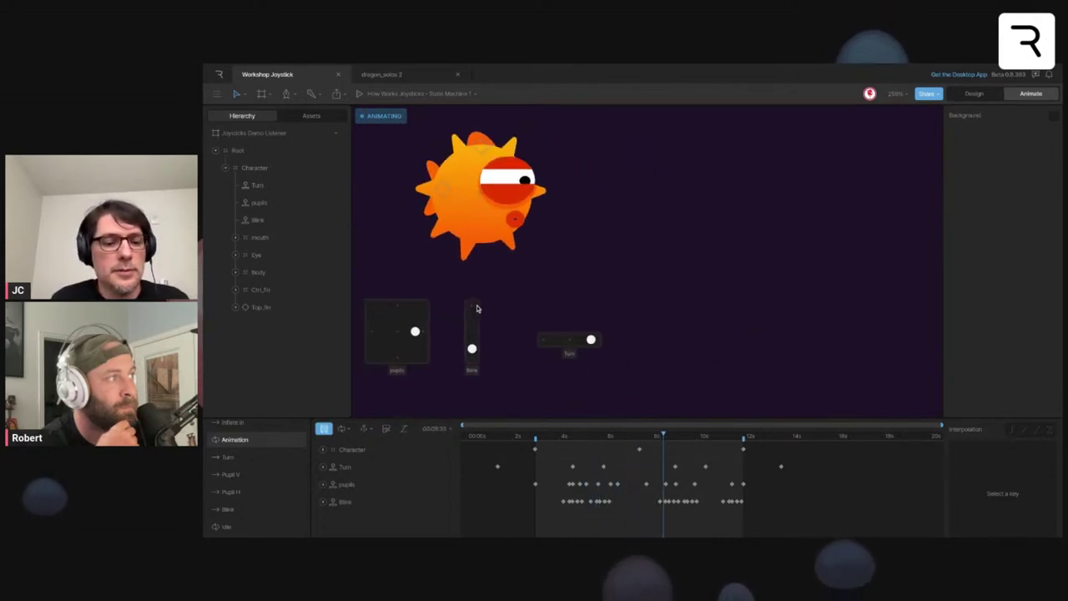
- In Design mode, try moving the Character group sideways to about X -161 with its nested joysticks, and undo the move
key(Tab)
click(696, 209)
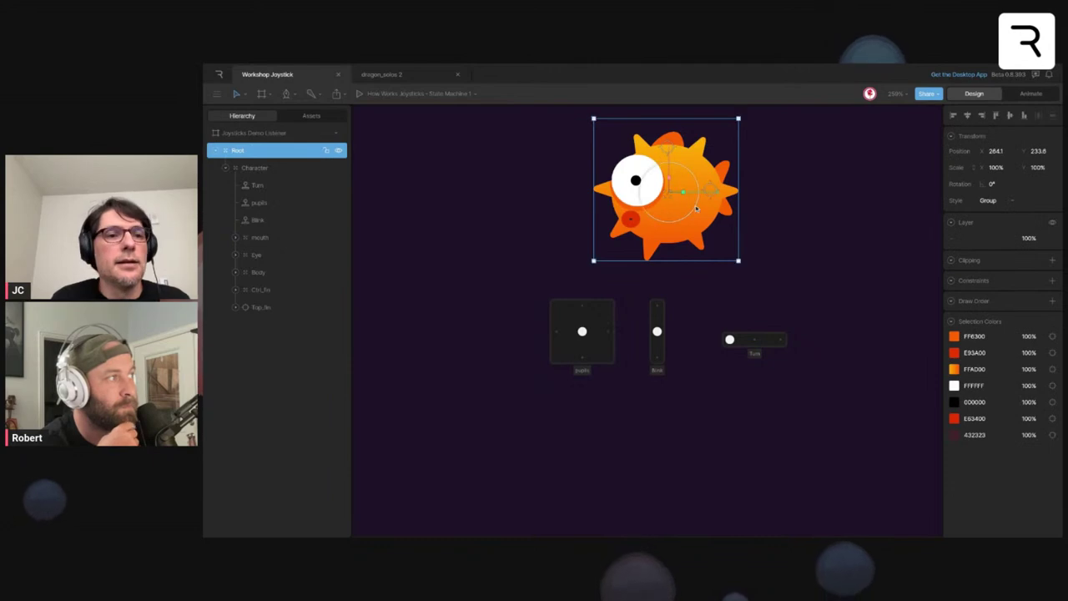
click(662, 177)
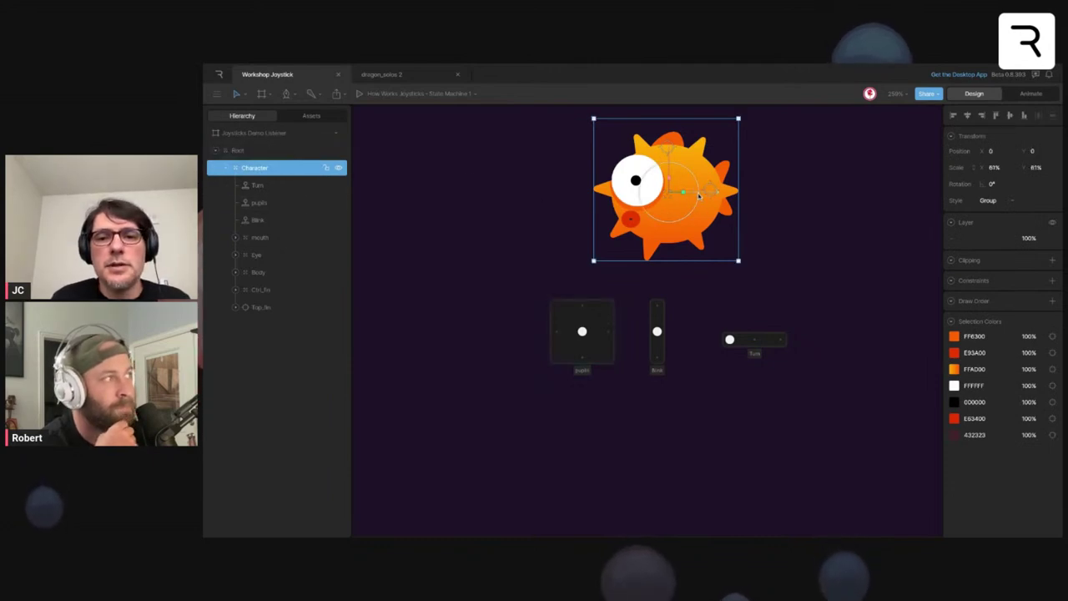
drag(699, 196, 492, 195)
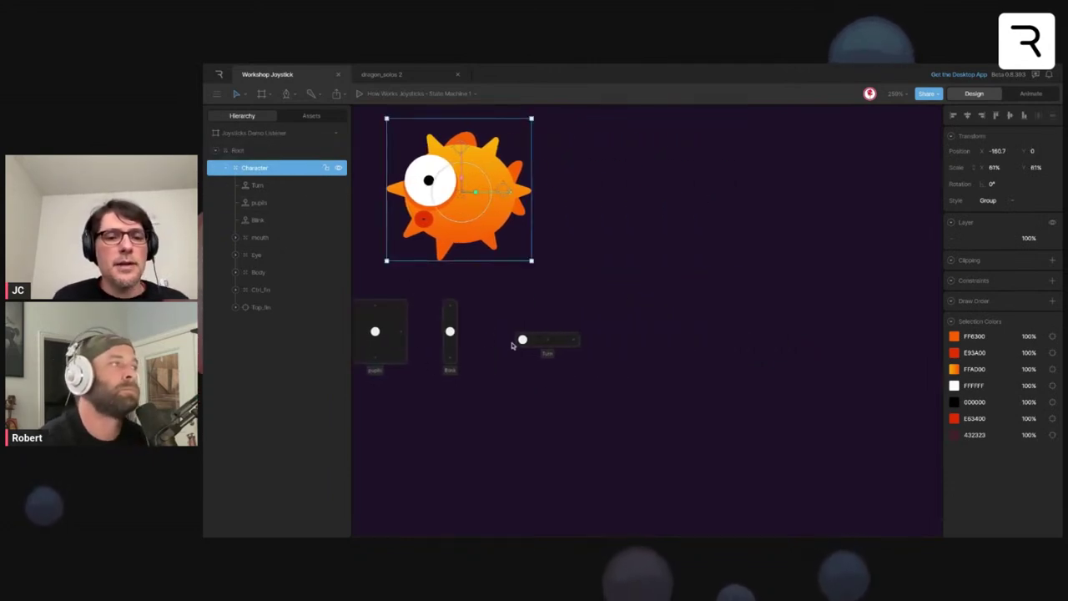
key(ctrl+z)
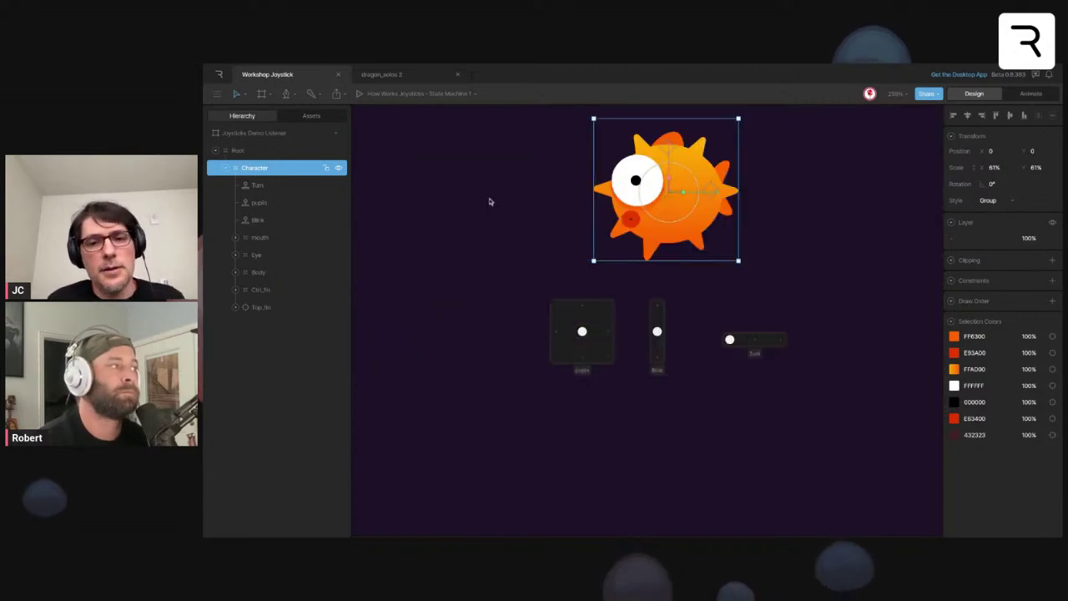
- Clear the Character group selection and return to the fish's Animation timeline in Animate mode
key(Tab)
key(Tab)
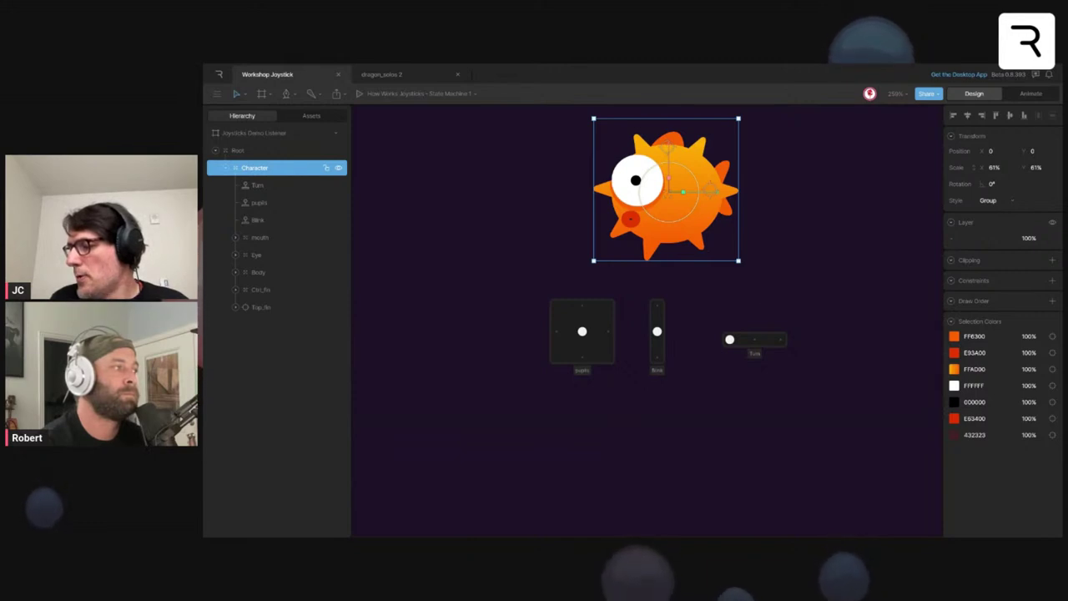
click(771, 319)
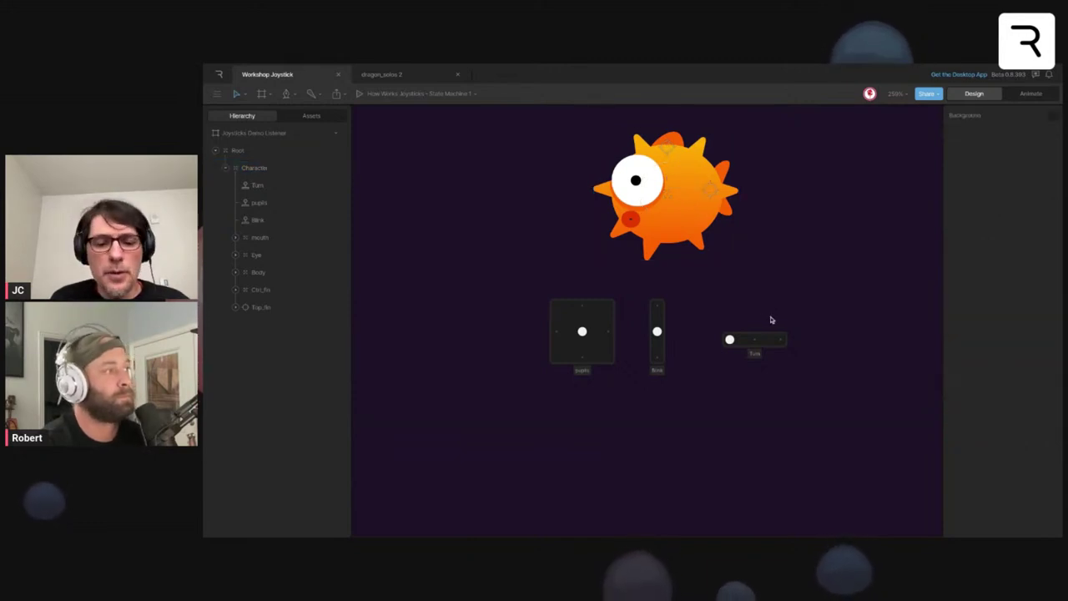
key(Tab)
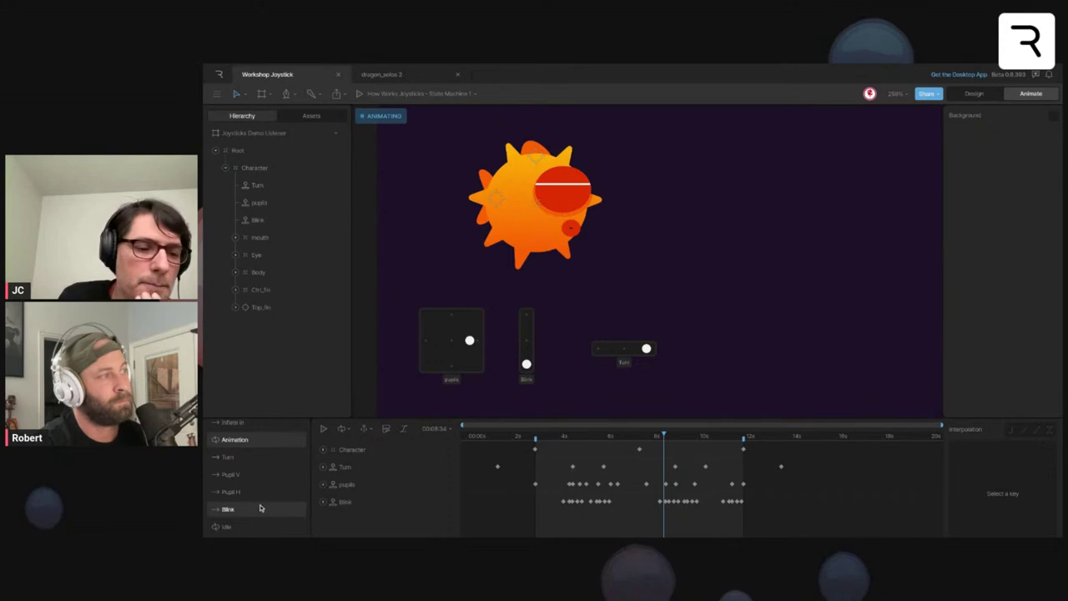
- Switch to Design mode and delete the existing joystick beside the planet on the How Works Joysticks artboard
click(250, 458)
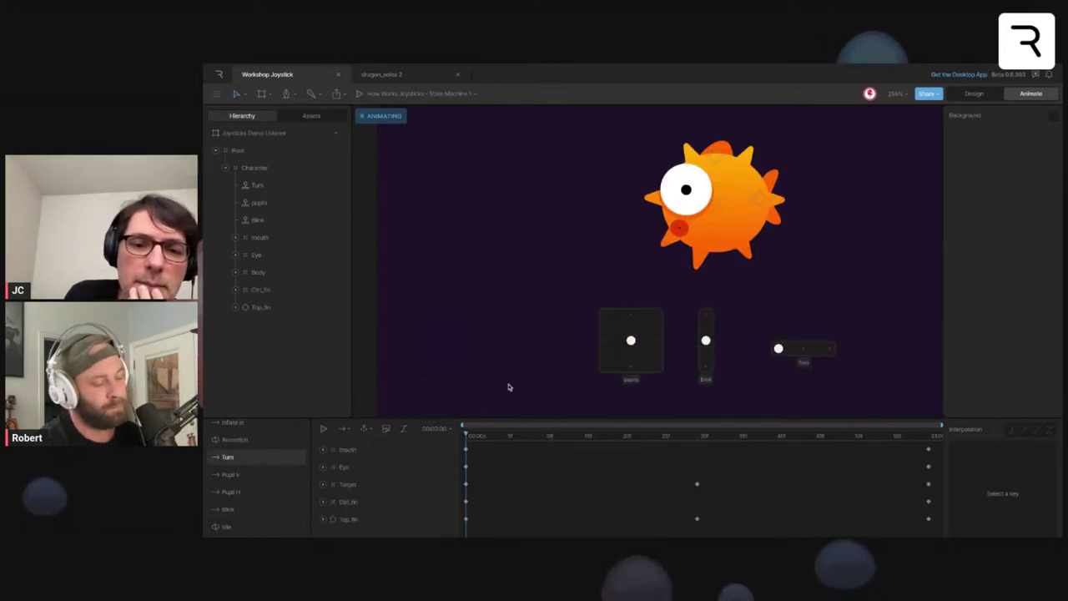
scroll(520, 361, up, 2)
scroll(521, 361, right, 7)
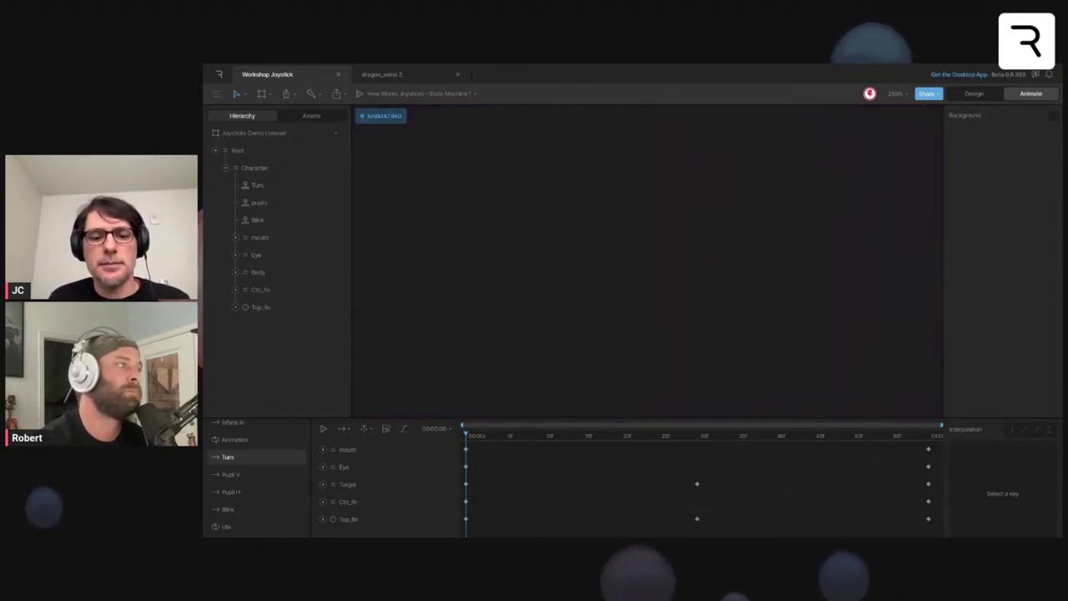
key(Tab)
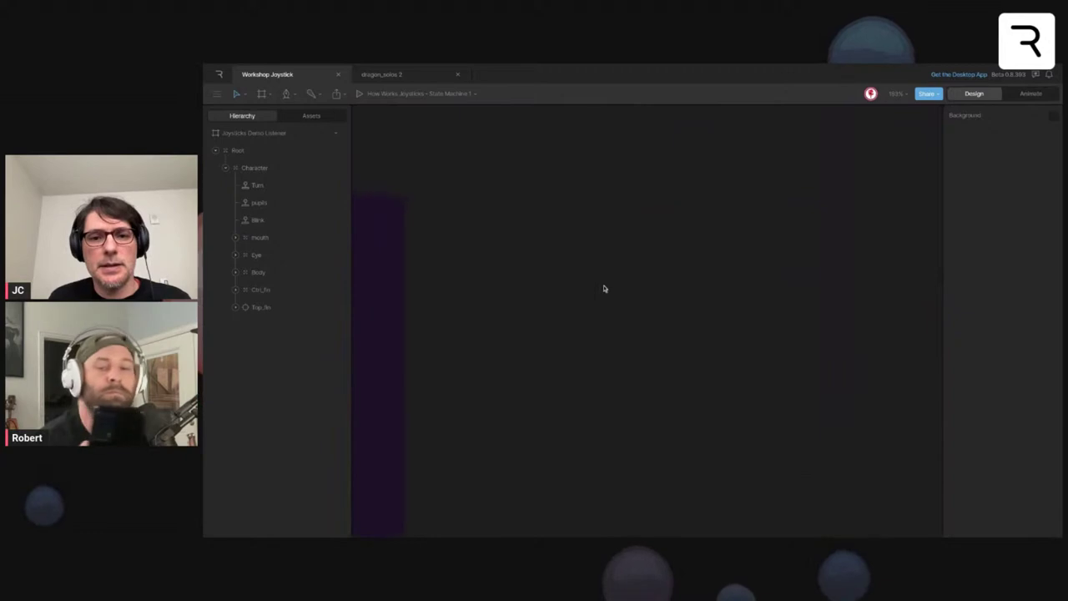
click(701, 313)
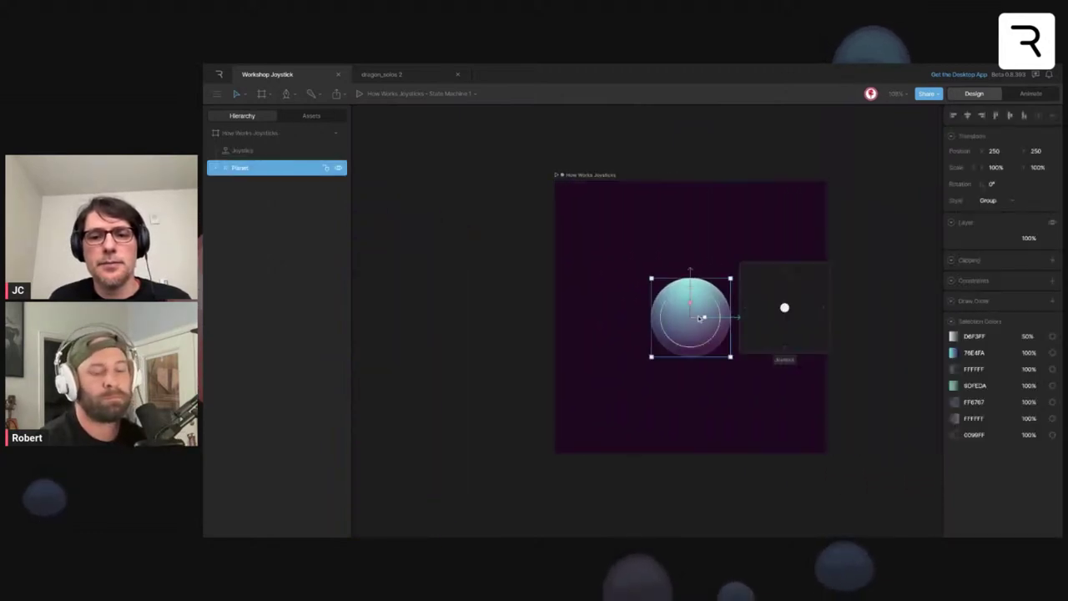
click(829, 309)
key(Delete)
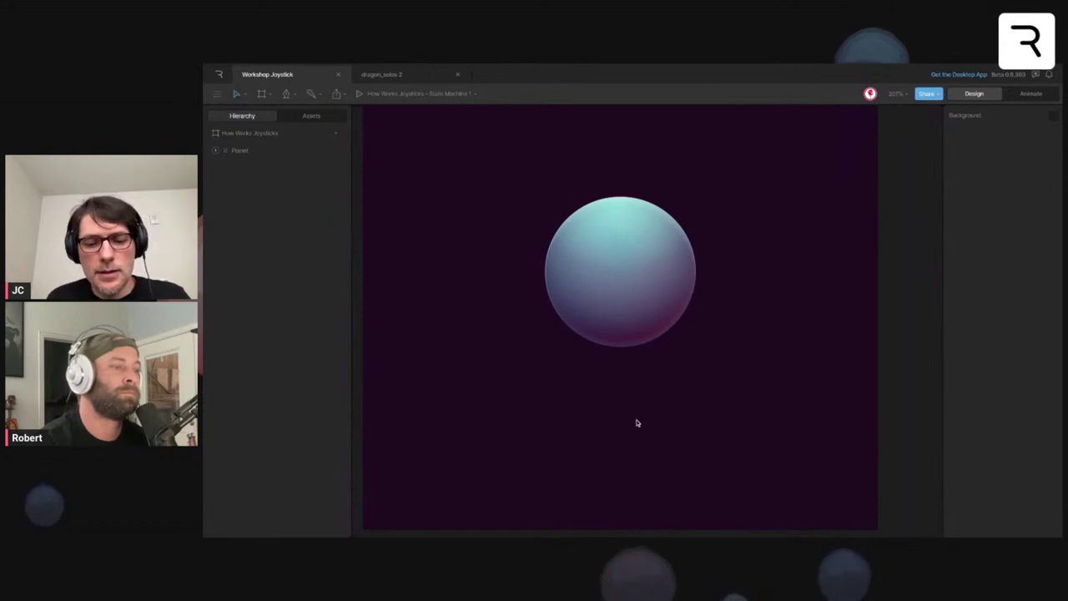
- Draw a horizontal joystick about 328 wide below the planet and assign the Horizontal timeline to its X axis
drag(525, 375, 696, 389)
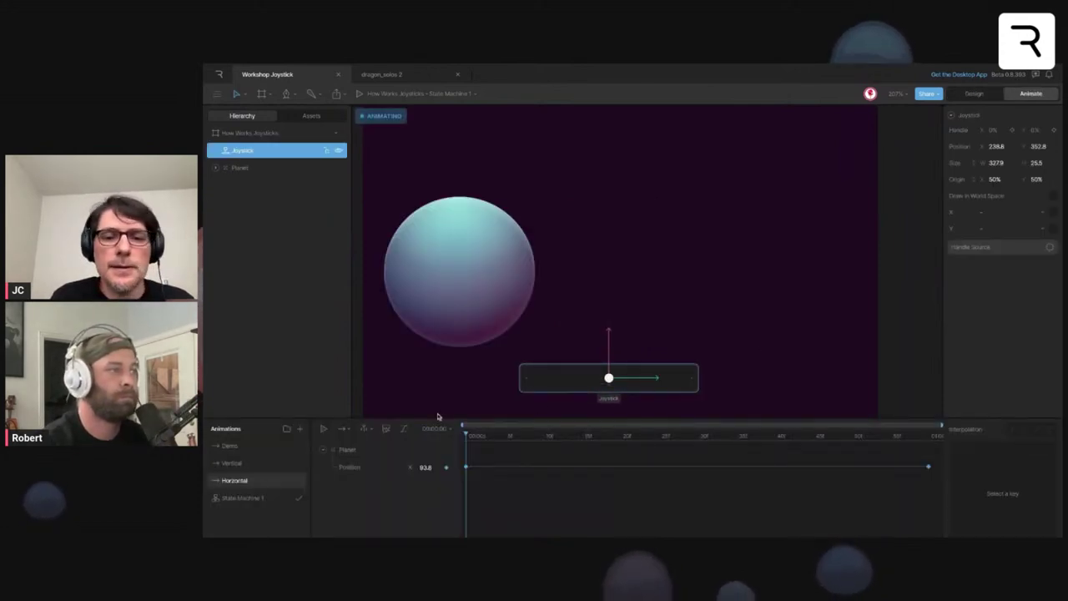
click(994, 213)
click(995, 266)
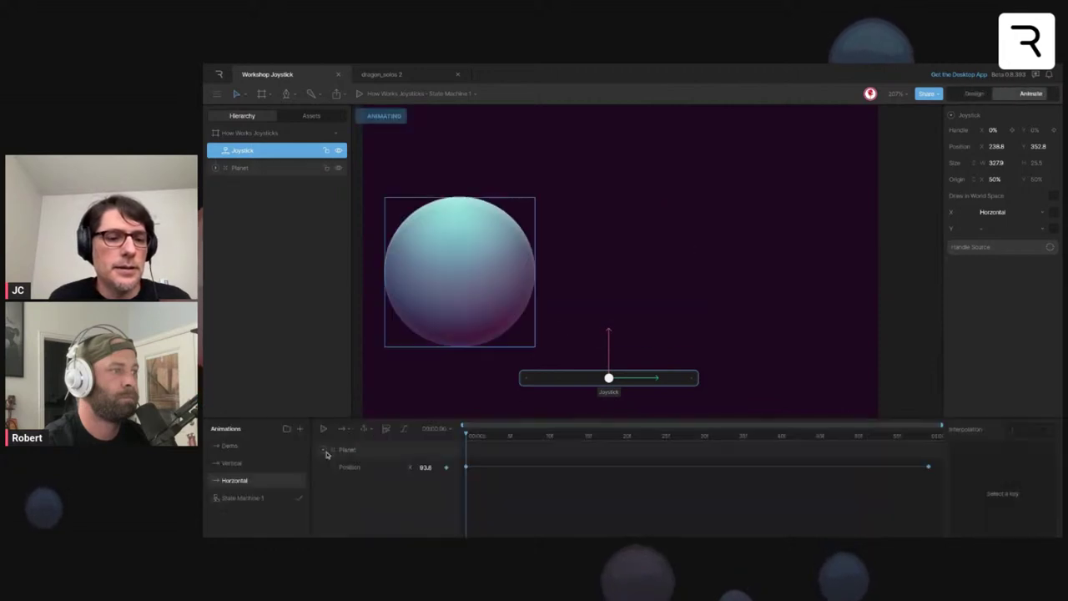
- In the Demo timeline, try out the new joystick's handle on the planet and return it to 0%
click(241, 448)
mouse_move(611, 380)
mouse_down()
mouse_move(558, 379)
mouse_move(609, 378)
mouse_up()
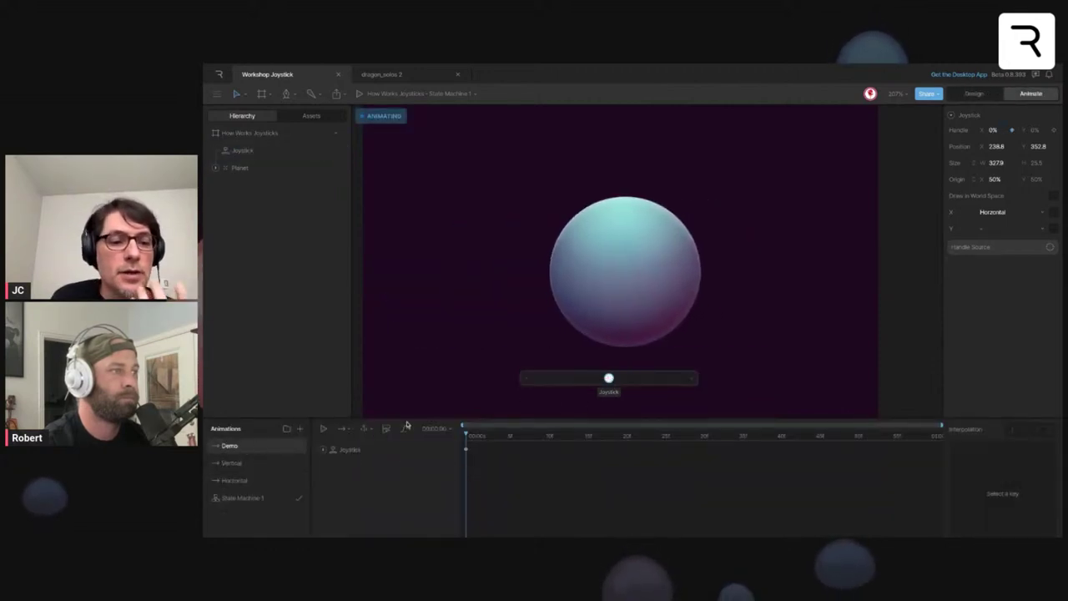
- In the Horizontal timeline, examine the first Position key's interpolation and scrub the planet's movement from start to end
click(234, 480)
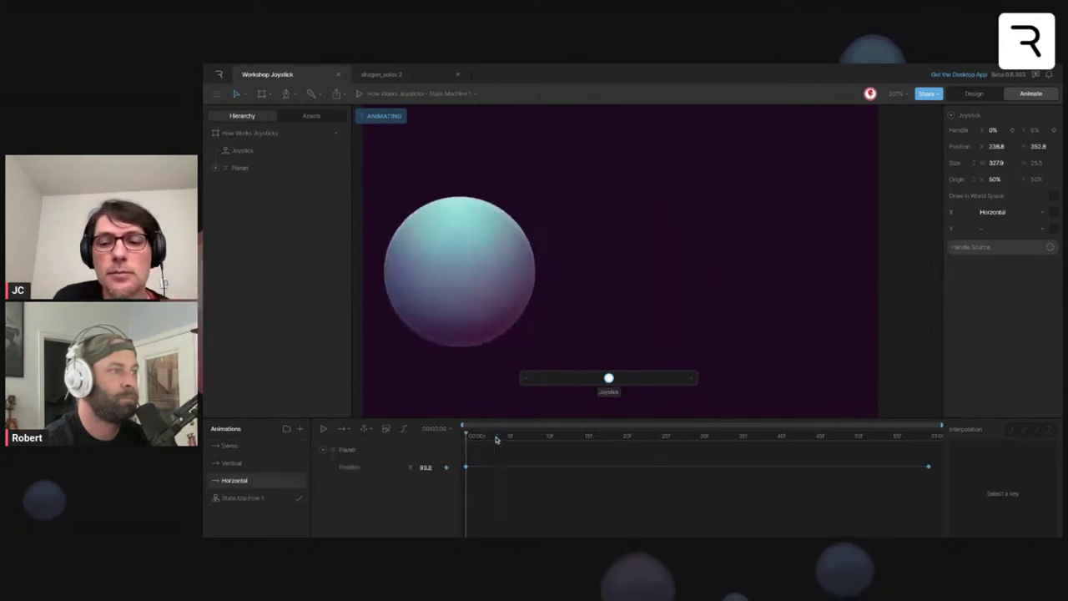
drag(496, 439, 465, 441)
click(467, 467)
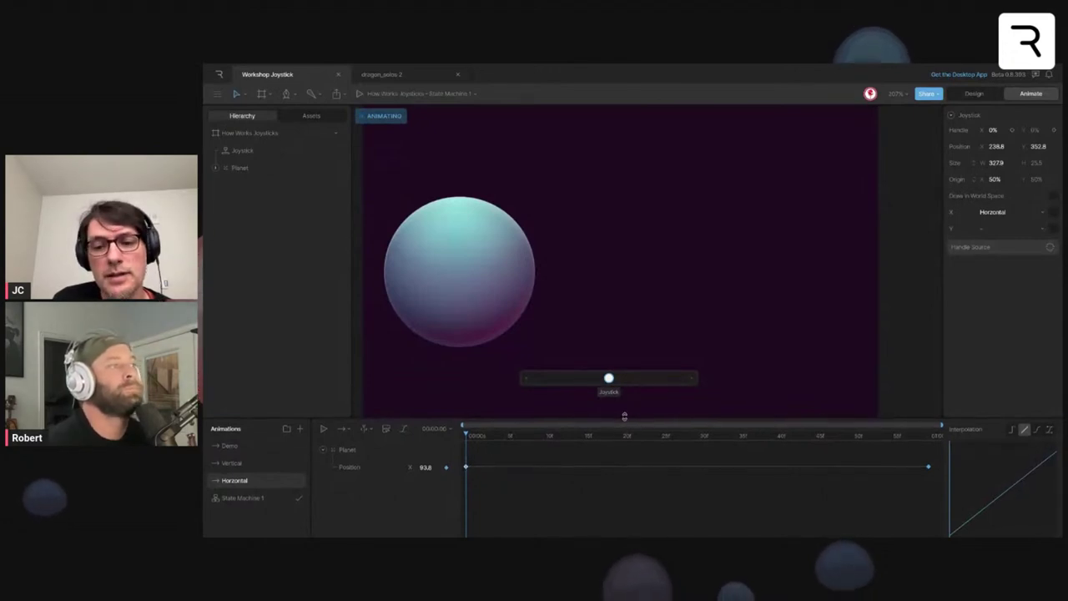
drag(624, 416, 624, 399)
click(639, 451)
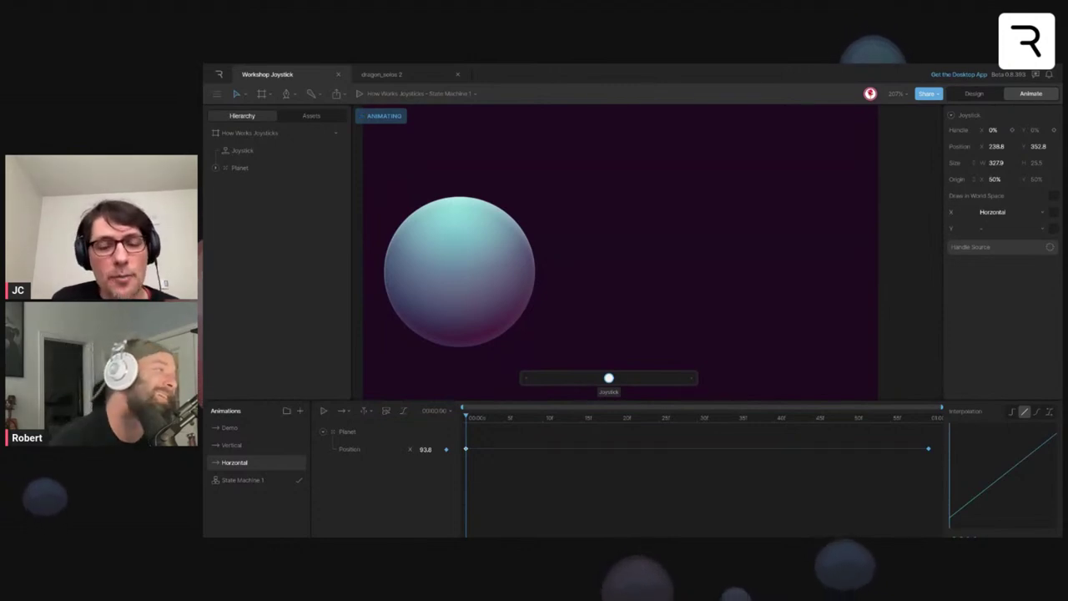
drag(493, 423, 929, 422)
click(465, 419)
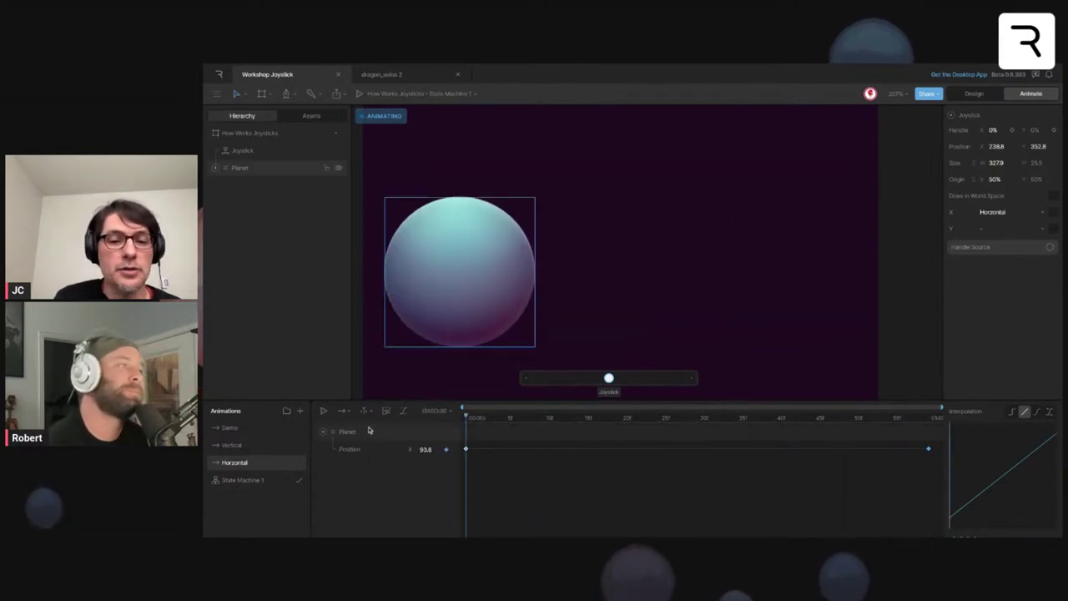
- In the Demo timeline, key the joystick handle from -100% at the start to 100% at one second with cubic interpolation
click(230, 427)
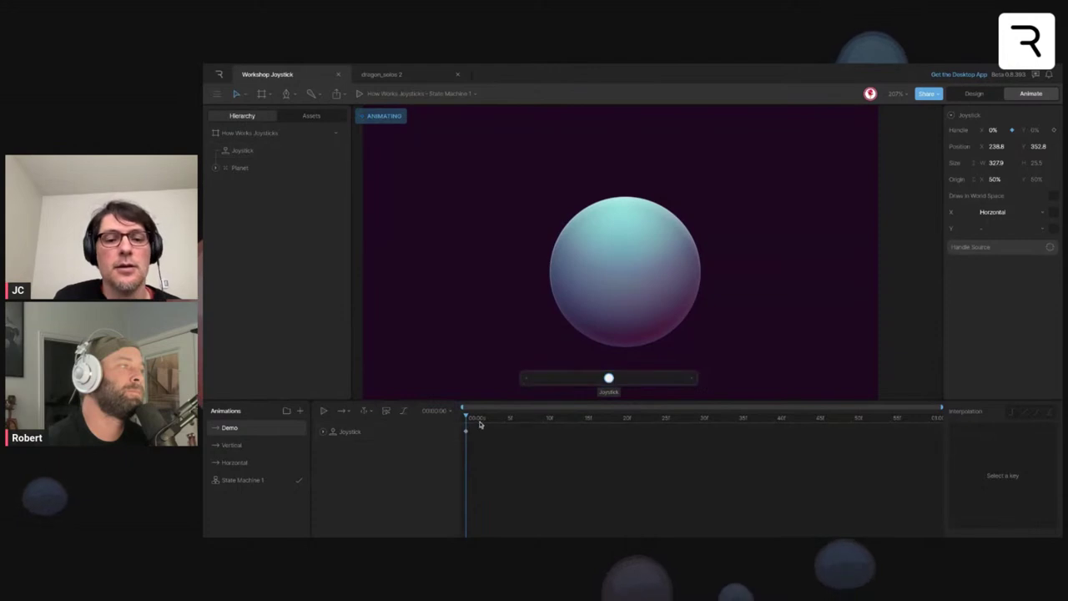
drag(481, 417, 469, 420)
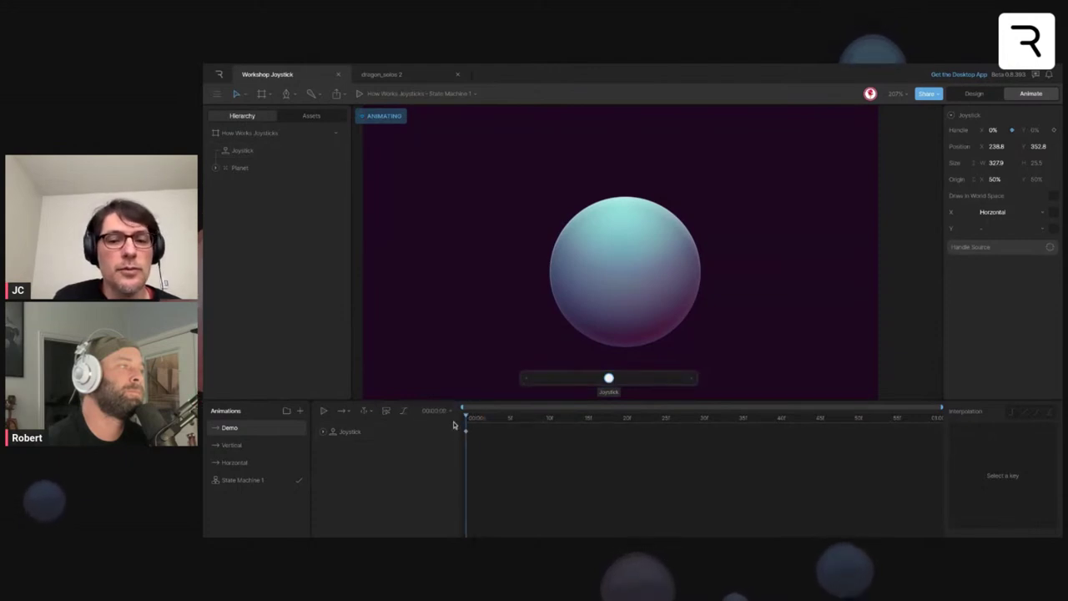
drag(611, 380, 528, 379)
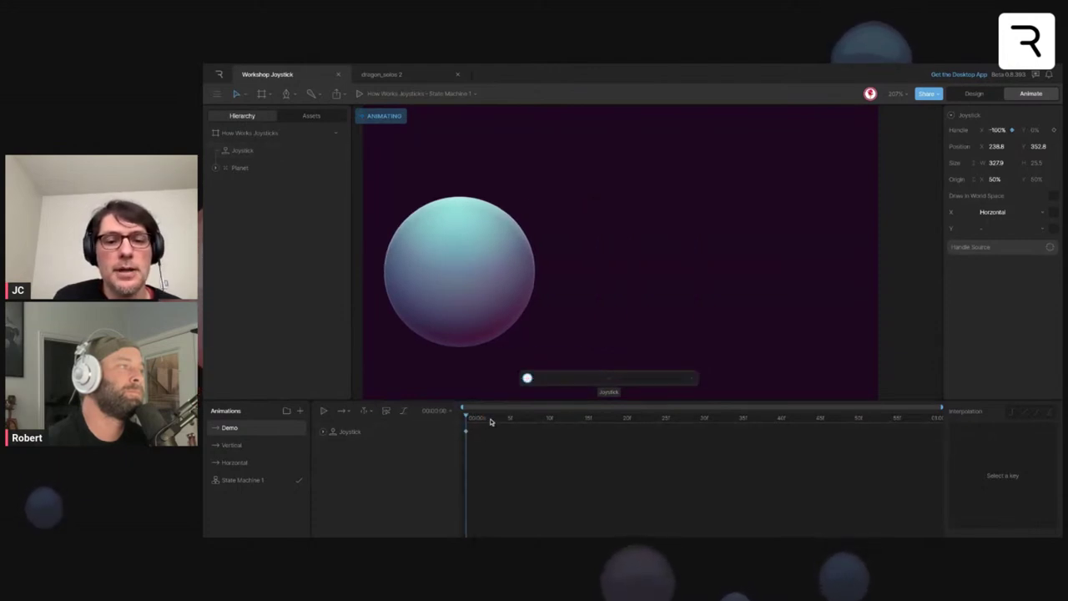
key(space)
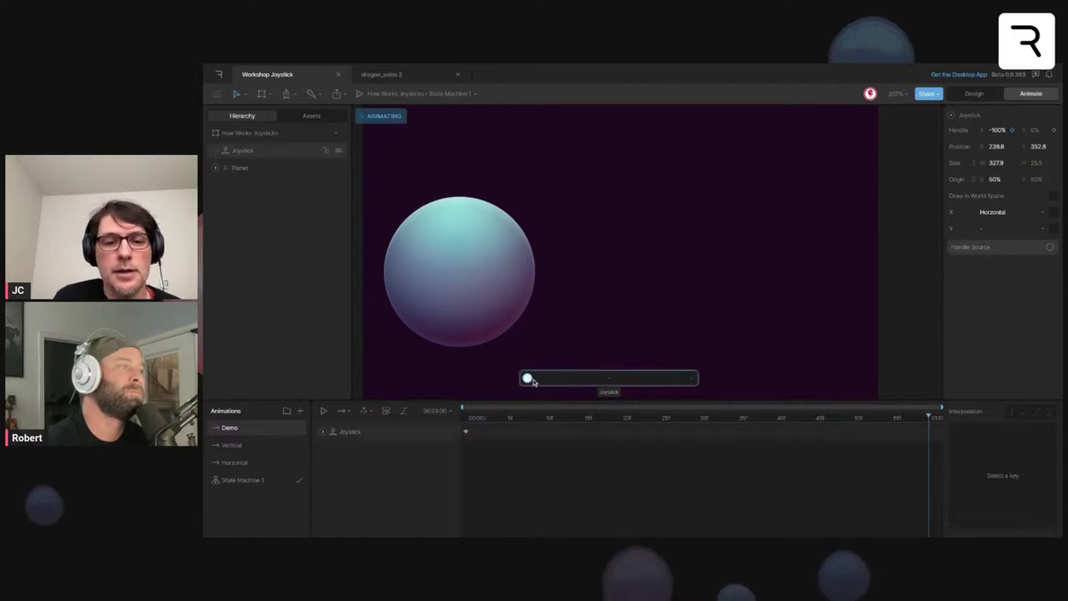
drag(531, 380, 706, 382)
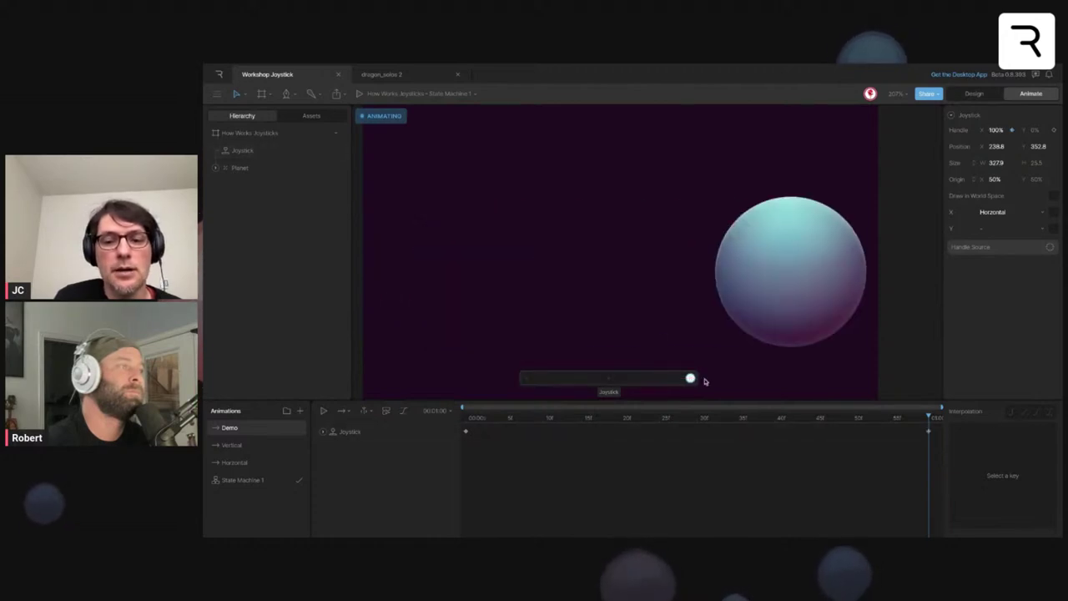
click(466, 432)
click(1038, 413)
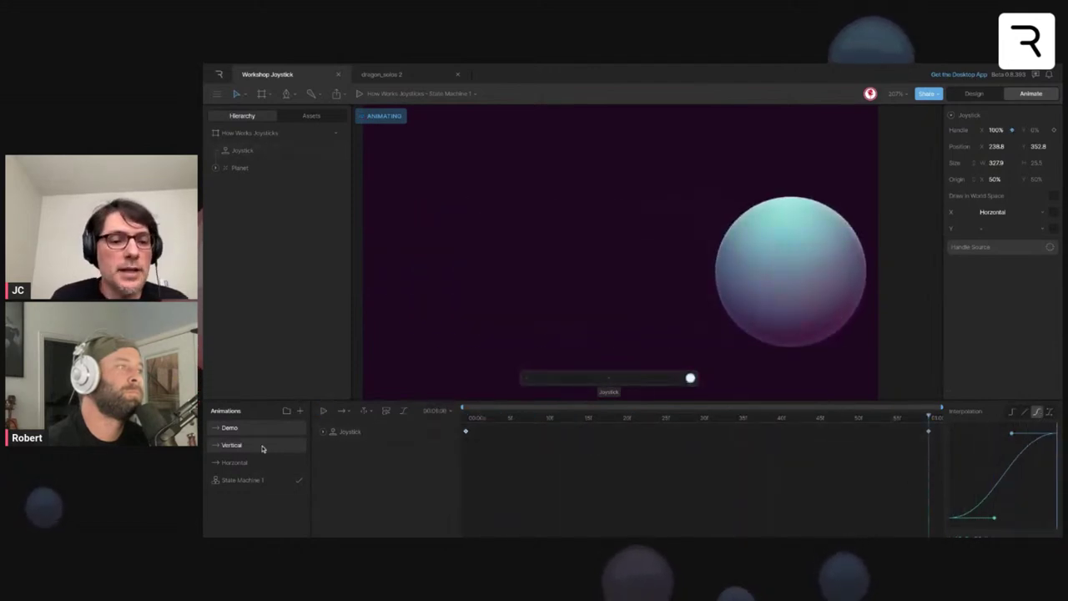
- Compare the Horizontal and Demo timelines by scrubbing the planet's movement and checking the first Position key's interpolation
click(242, 462)
key(space)
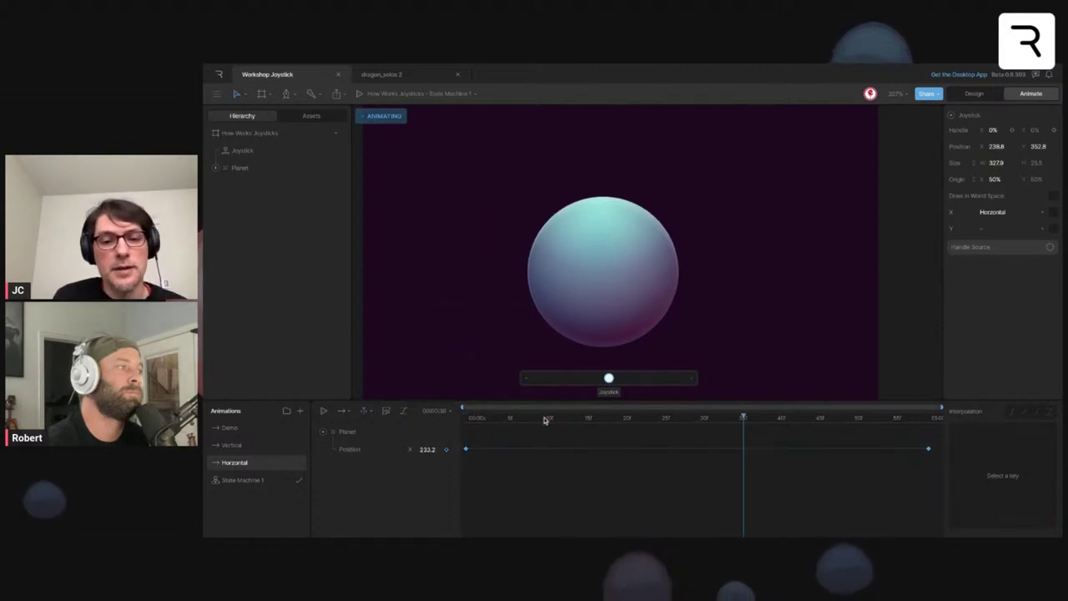
drag(544, 420, 471, 440)
click(466, 450)
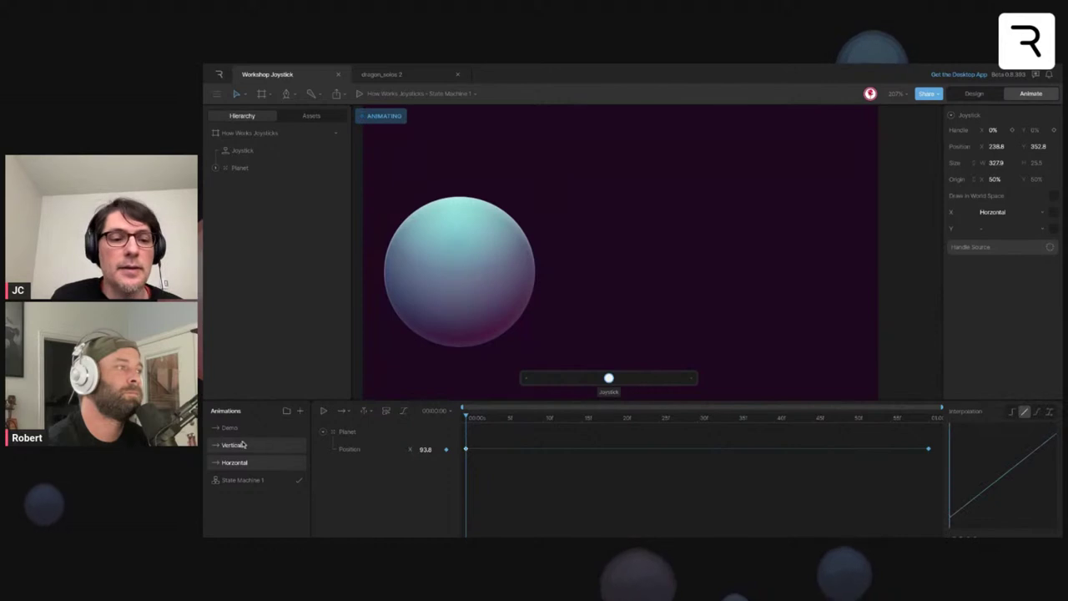
click(231, 430)
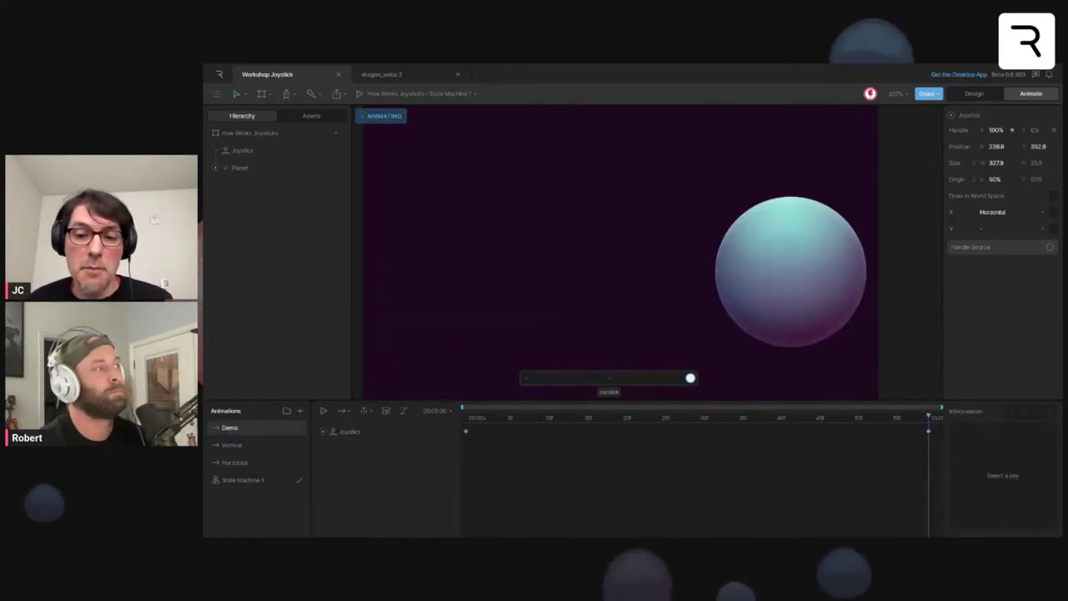
click(279, 464)
click(535, 419)
drag(535, 419, 860, 419)
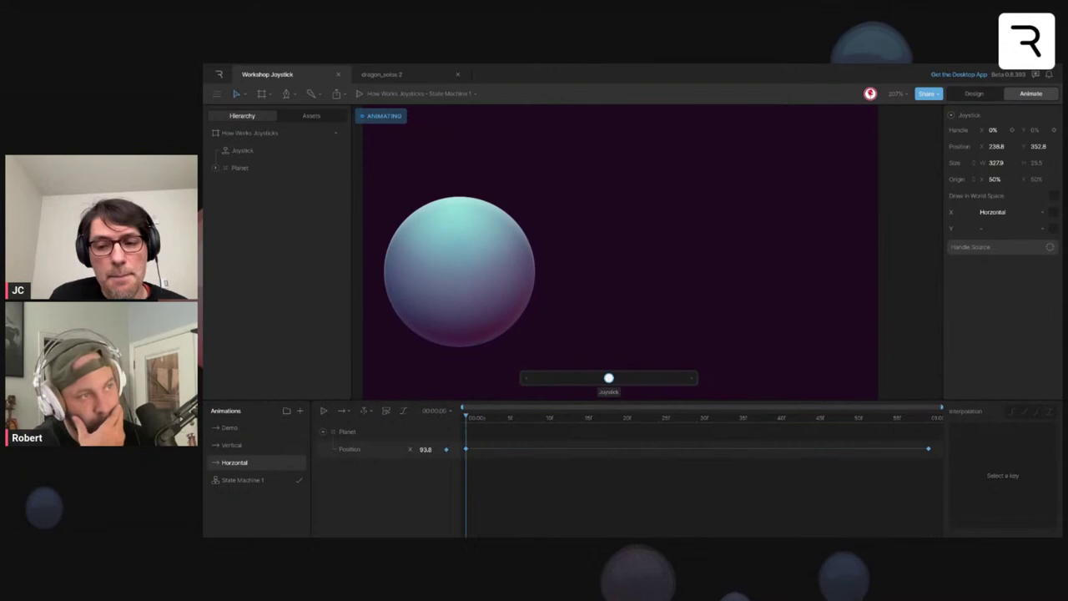
drag(697, 419, 466, 419)
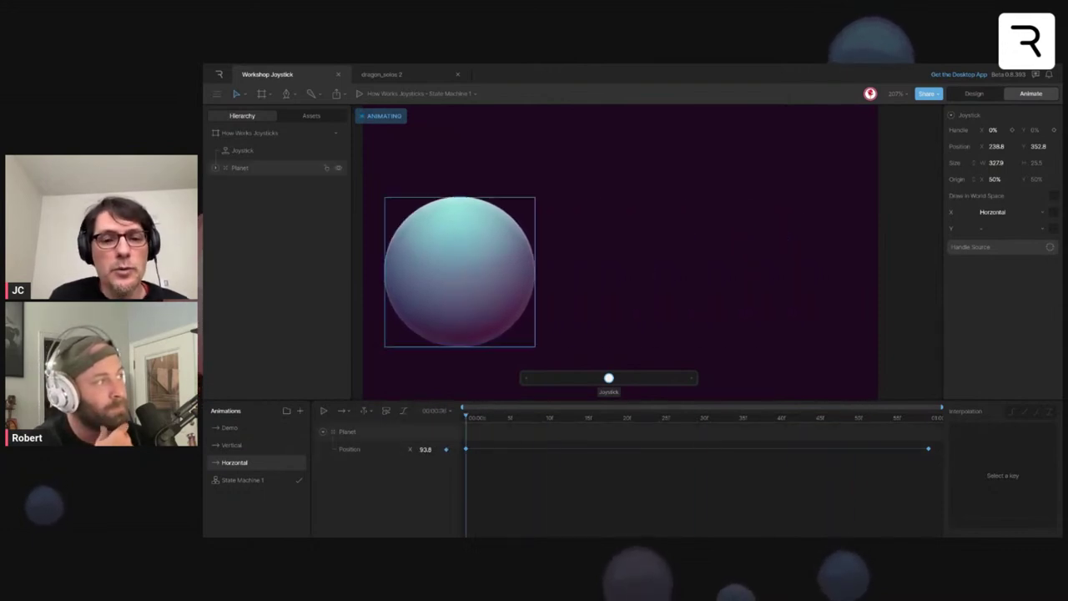
- Play the fish's Turn timeline and select all keys at its start to check their interpolation
click(593, 334)
scroll(593, 334, left, 5)
scroll(594, 334, left, 10)
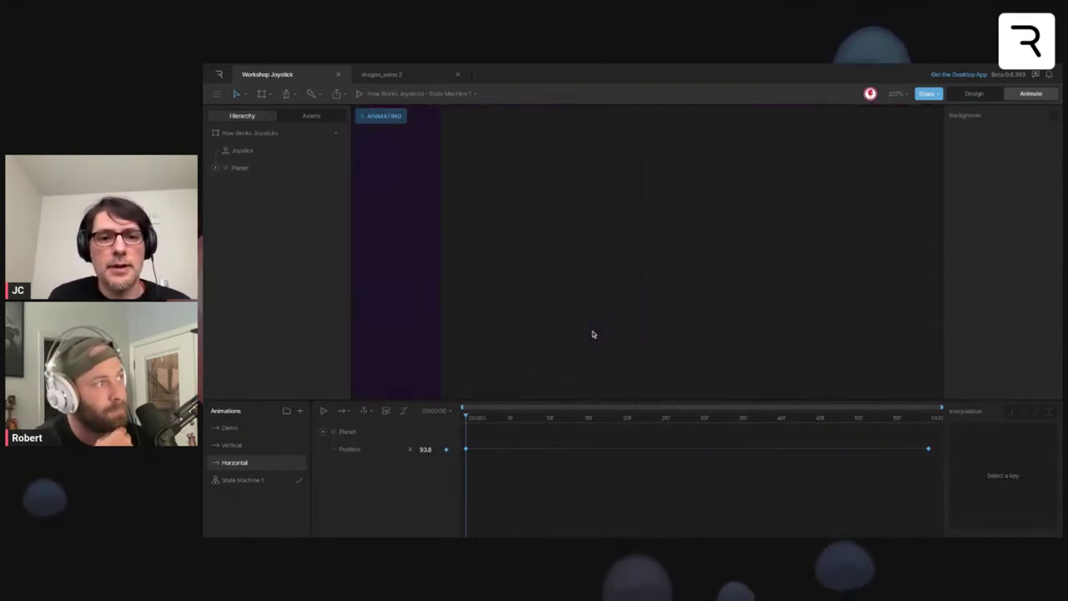
click(594, 333)
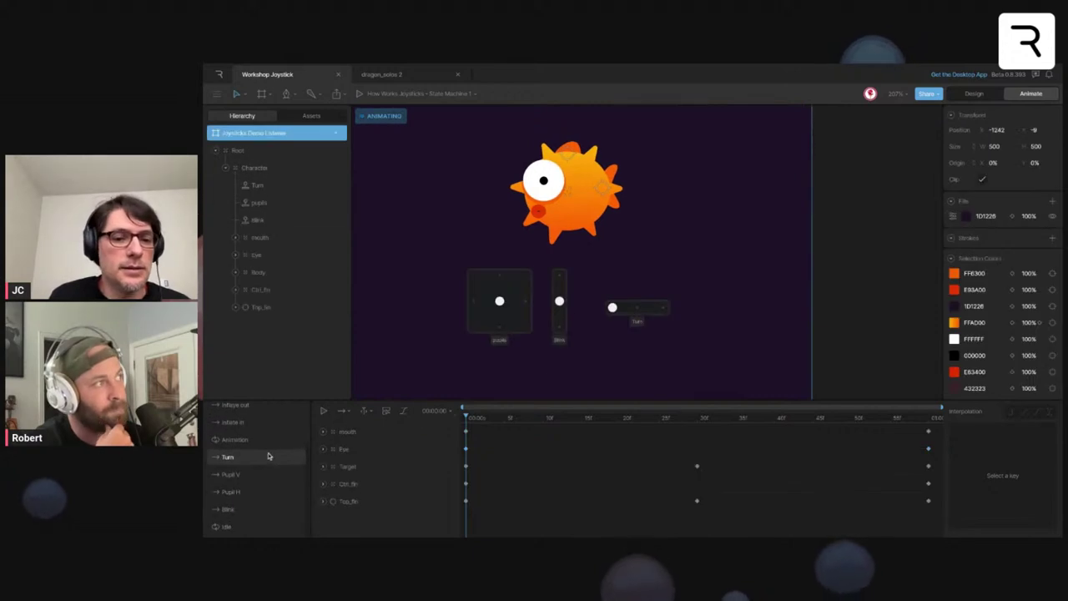
key(space)
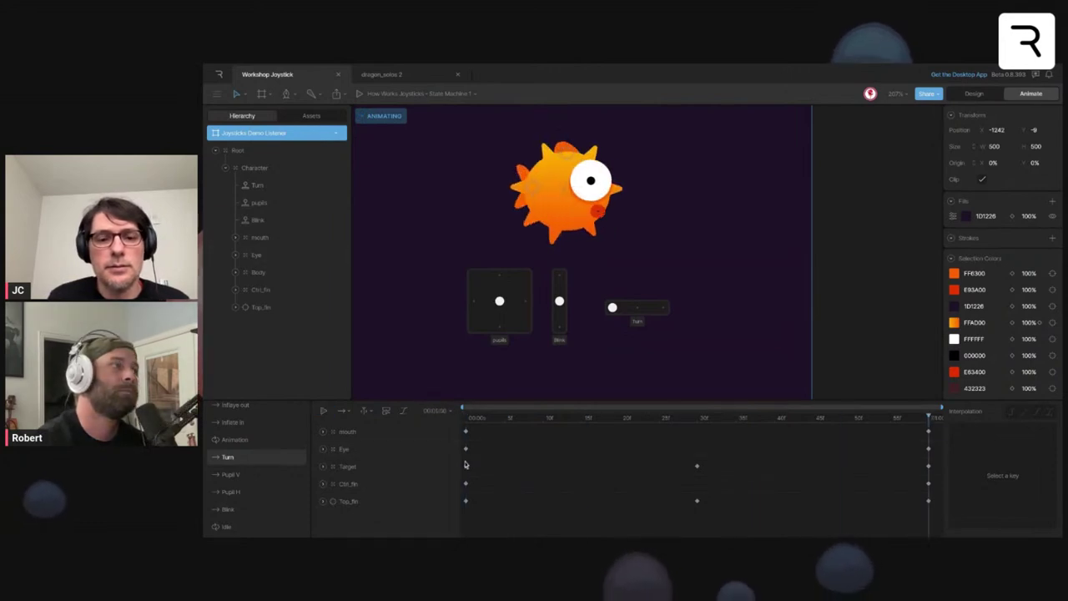
drag(473, 428, 459, 506)
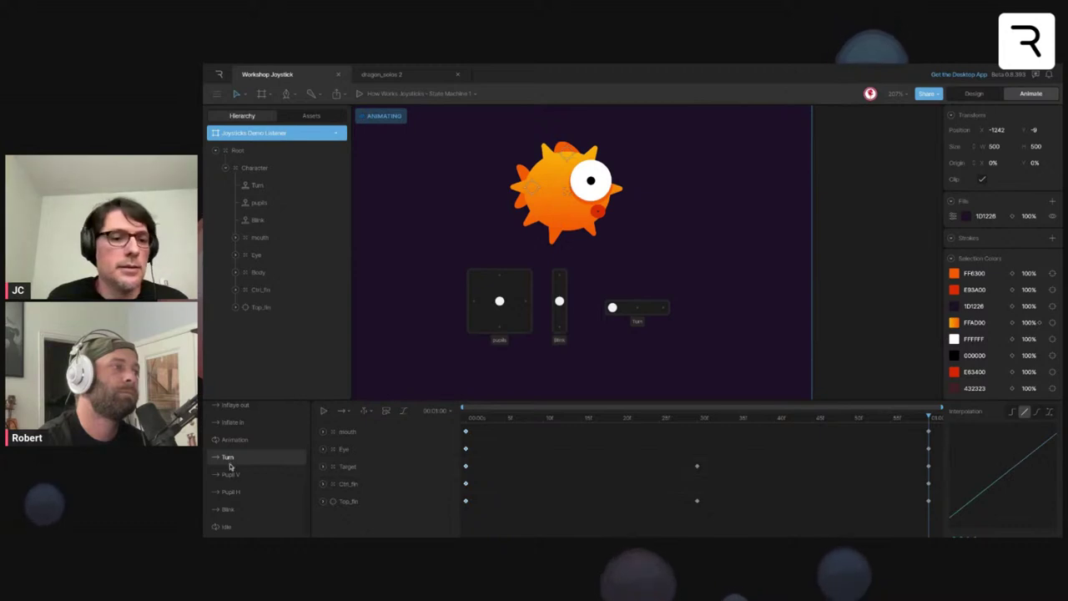
- In the fish's Demo timeline, test the Turn joystick by moving its handle and returning it to -100%
scroll(232, 463, up, 3)
click(231, 430)
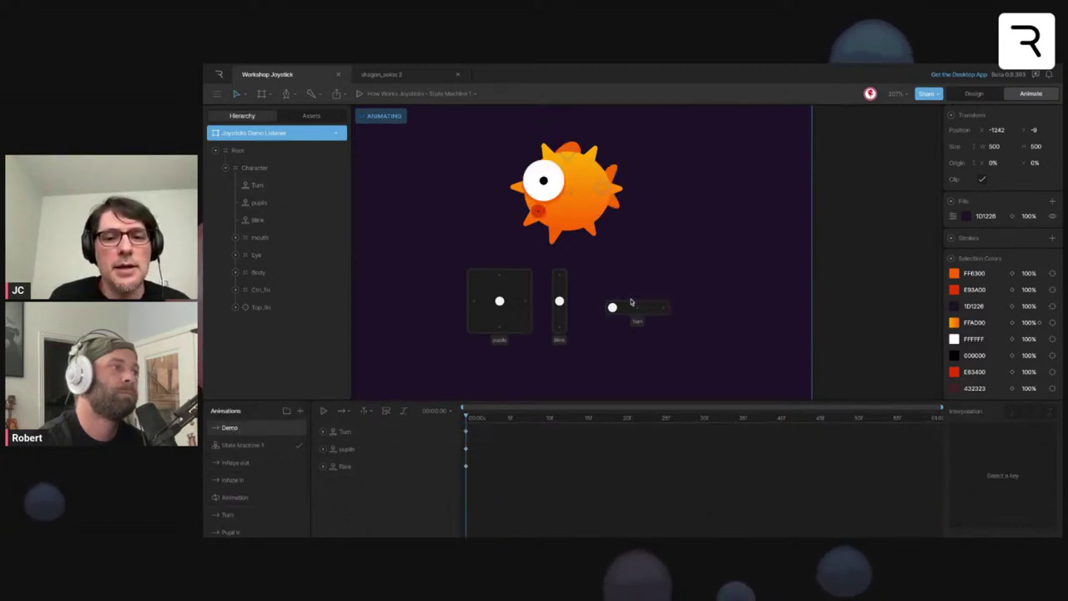
mouse_move(613, 308)
mouse_down()
mouse_move(660, 307)
mouse_move(611, 308)
mouse_up()
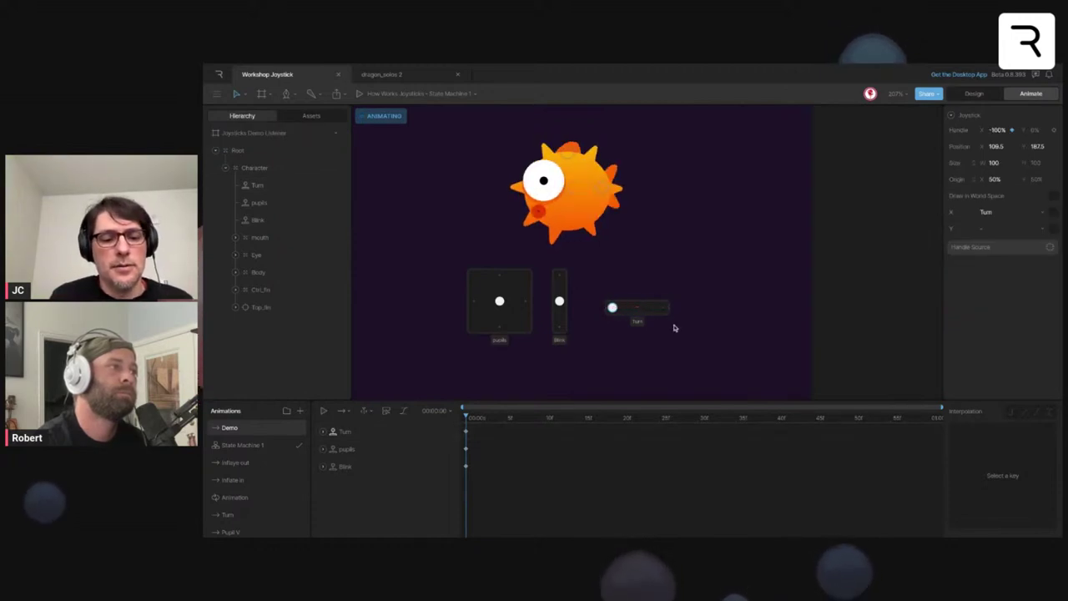
- Return to Design mode and select the Planet group on the How Works Joysticks artboard
key(Tab)
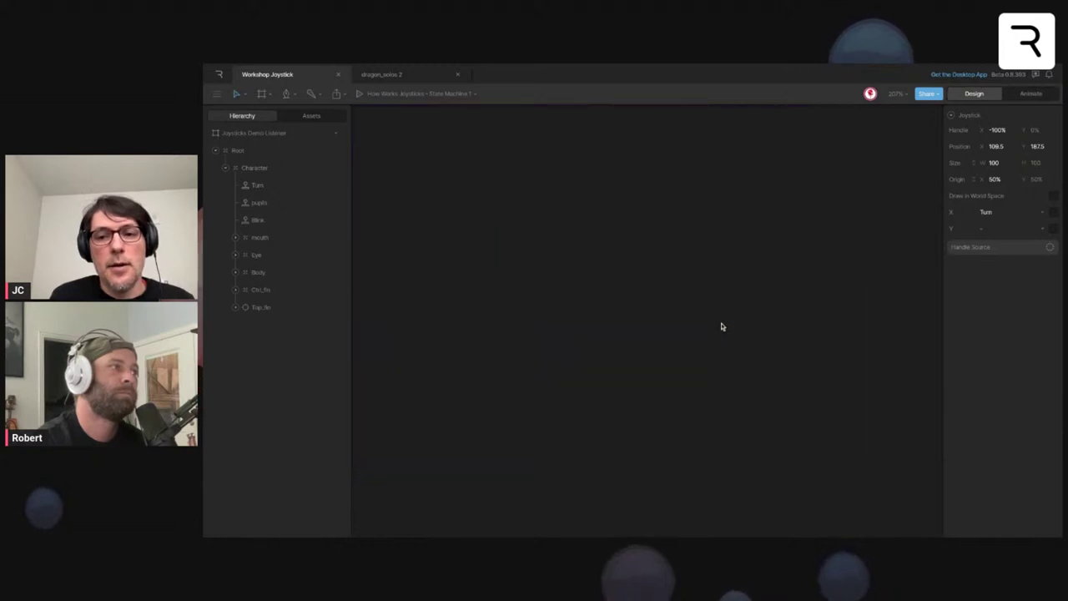
click(722, 327)
scroll(722, 326, right, 1)
click(720, 324)
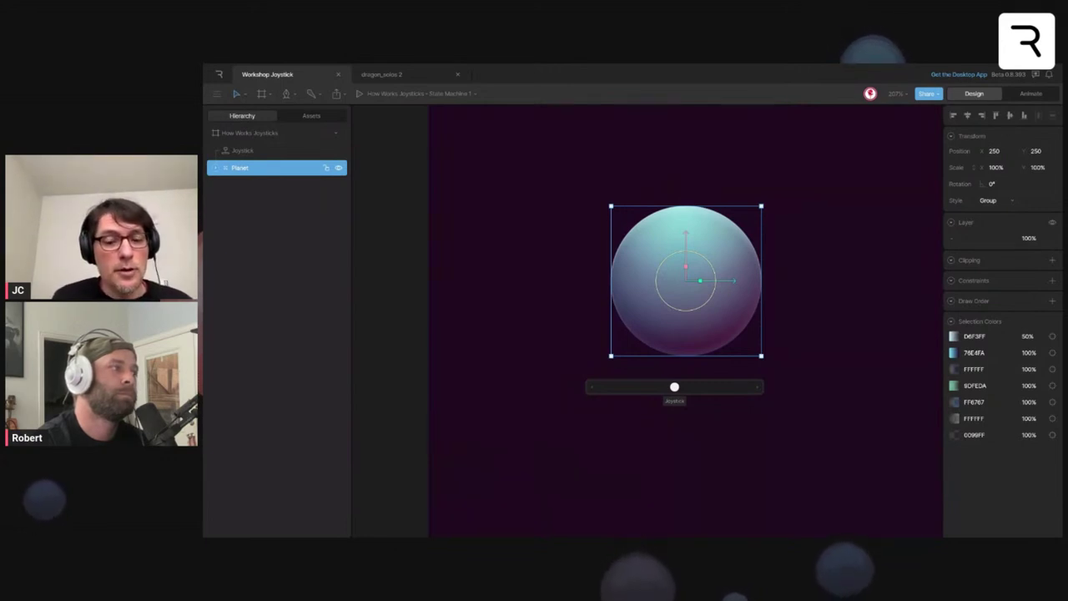
- Select the robot's Joysticks with Groups artboard and show its timelines in Animate mode
scroll(723, 325, right, 3)
scroll(723, 325, down, 3)
scroll(724, 324, down, 4)
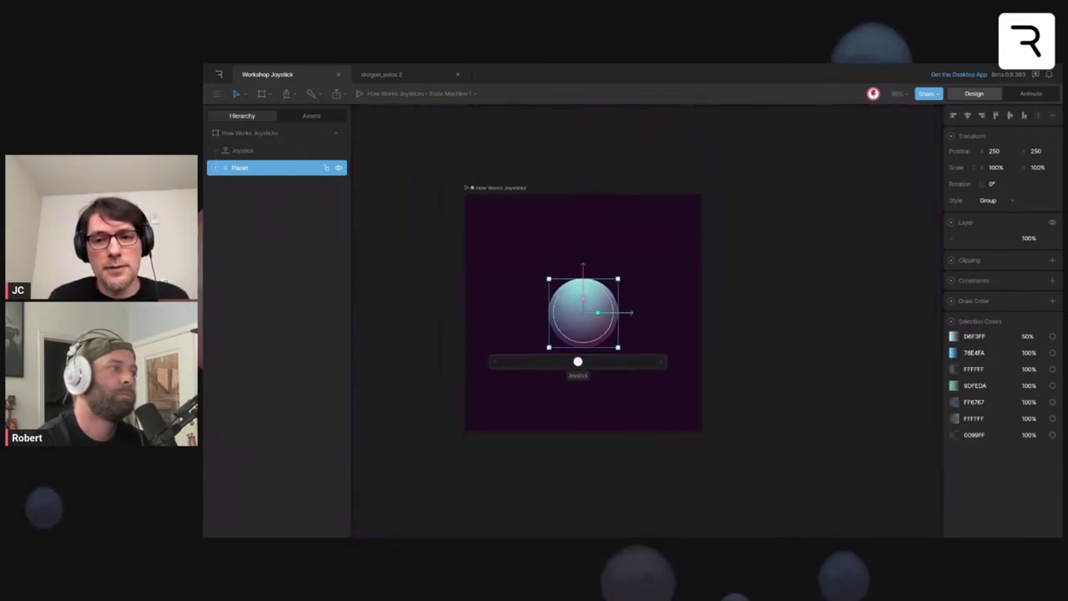
scroll(725, 324, right, 5)
scroll(739, 330, down, 10)
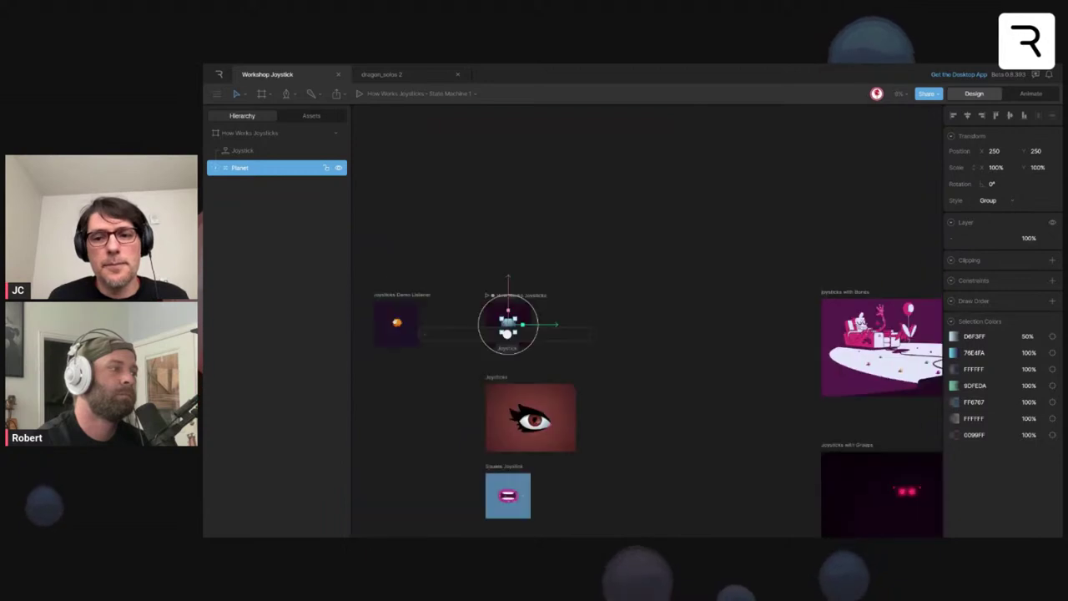
scroll(764, 331, up, 10)
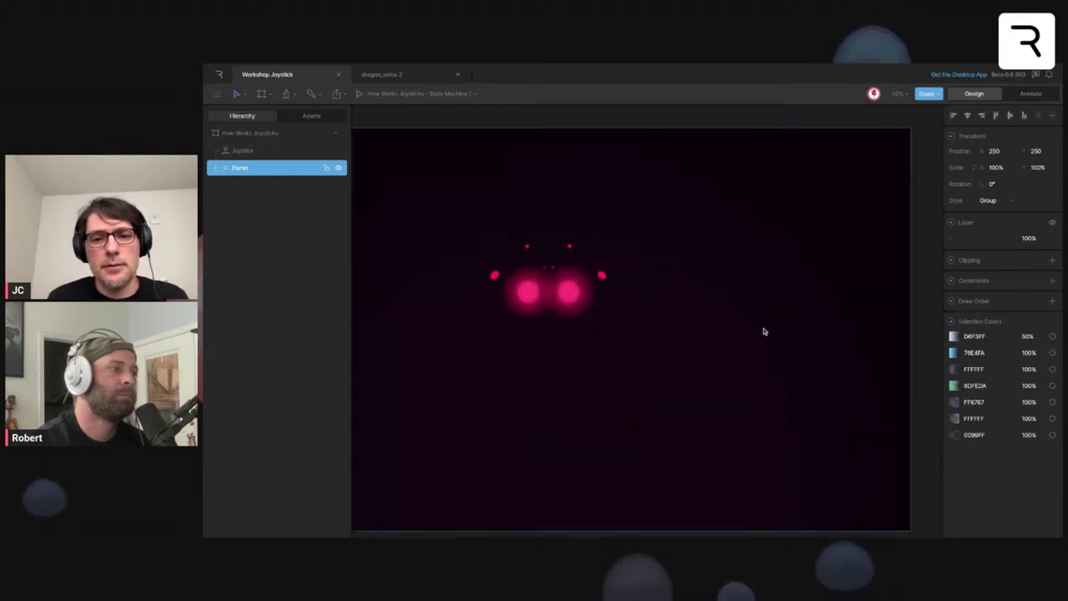
scroll(765, 332, down, 2)
click(764, 331)
scroll(765, 332, left, 1)
key(Tab)
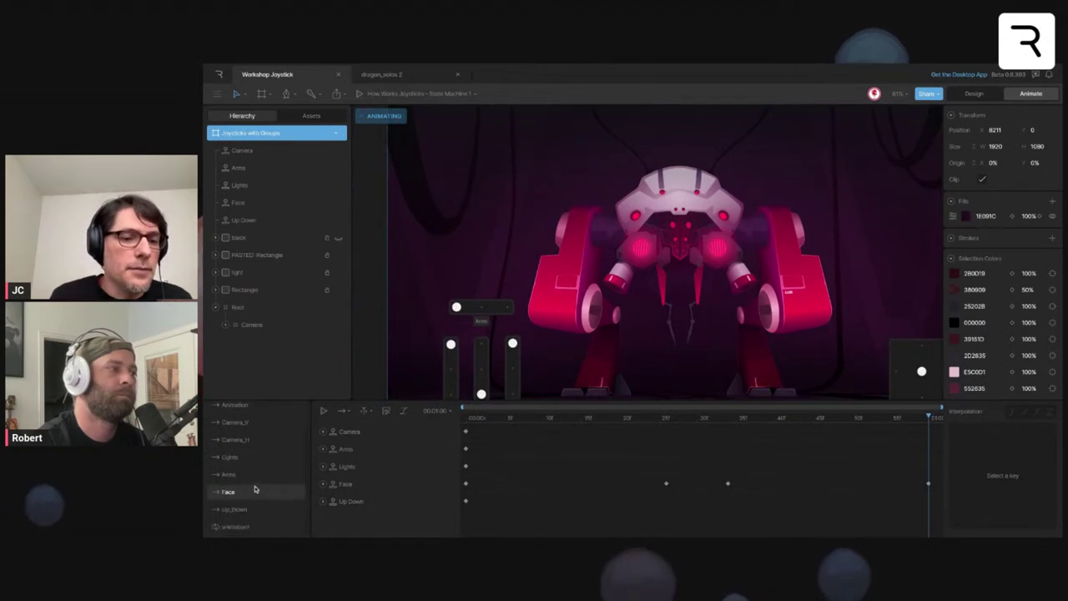
- Open the robot's Face timeline, check the first face_right key's interpolation, and scrub through the animation to its end
click(255, 492)
drag(501, 420, 465, 420)
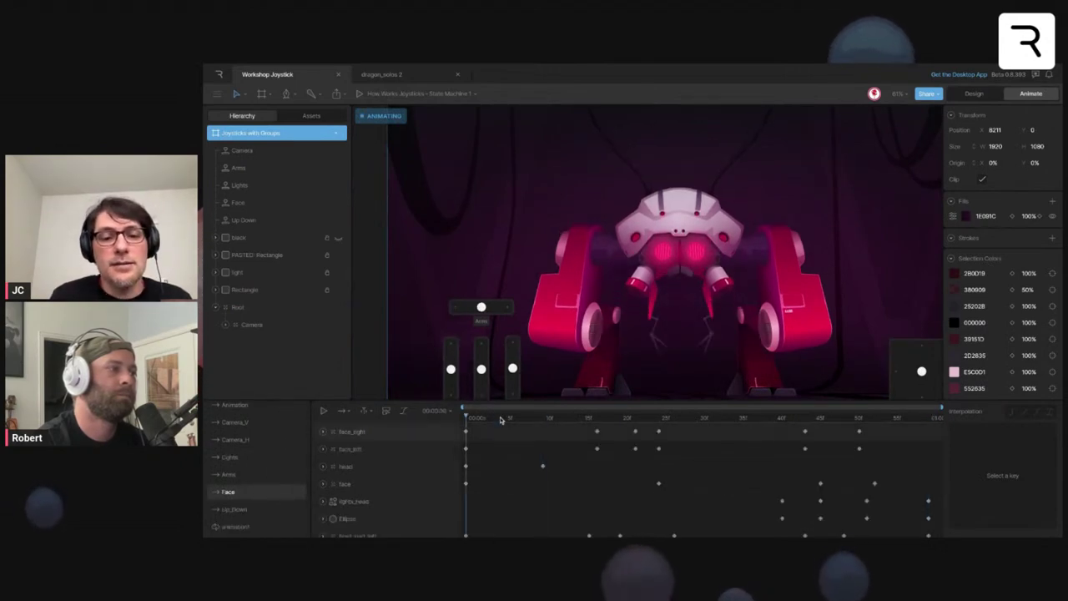
click(466, 431)
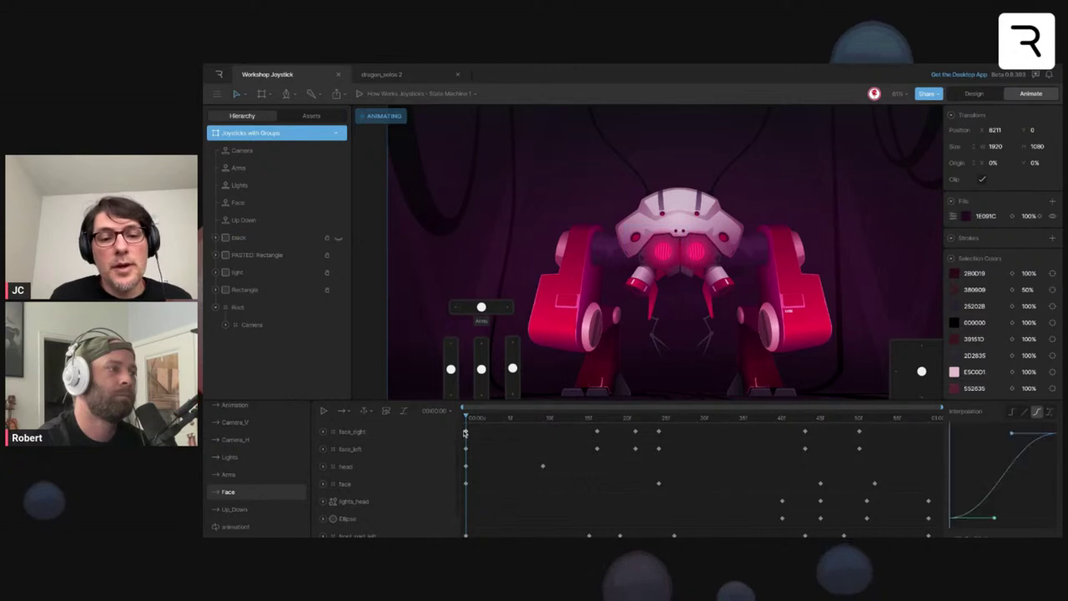
click(536, 418)
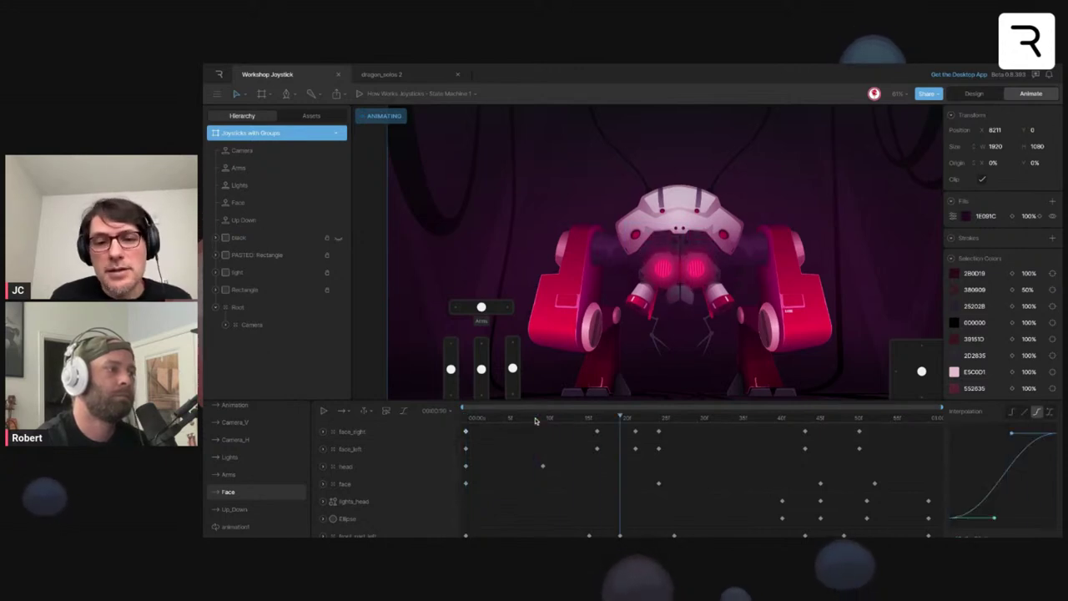
drag(536, 420, 898, 422)
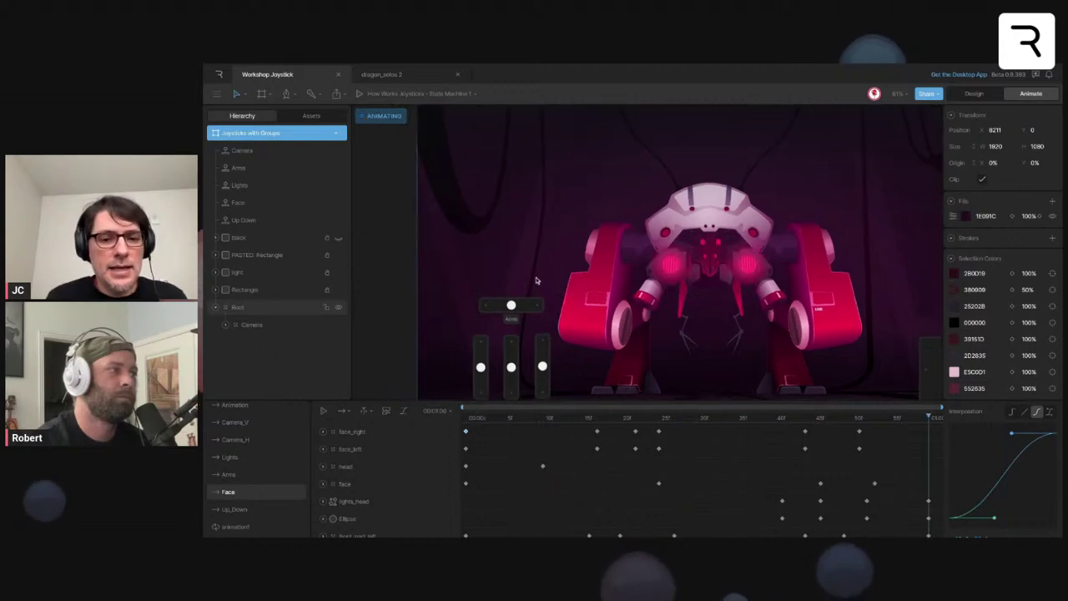
- Switch from the robot's timeline to Design mode and select the Planet group on the How Works Joysticks artboard
scroll(537, 281, left, 5)
scroll(537, 281, down, 10)
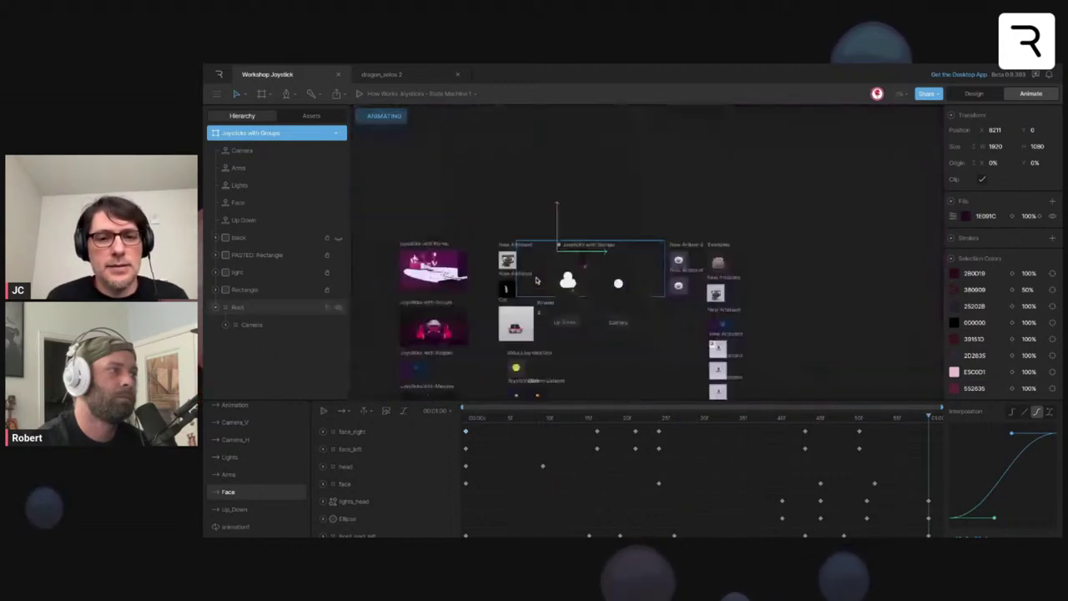
key(Tab)
scroll(518, 263, left, 10)
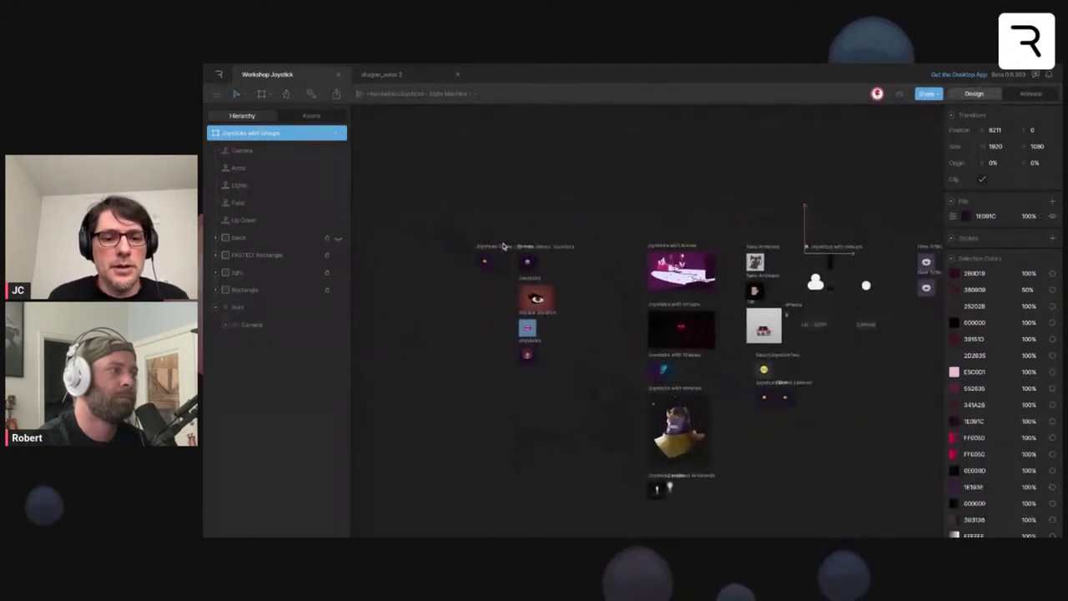
scroll(510, 248, up, 10)
scroll(510, 247, down, 5)
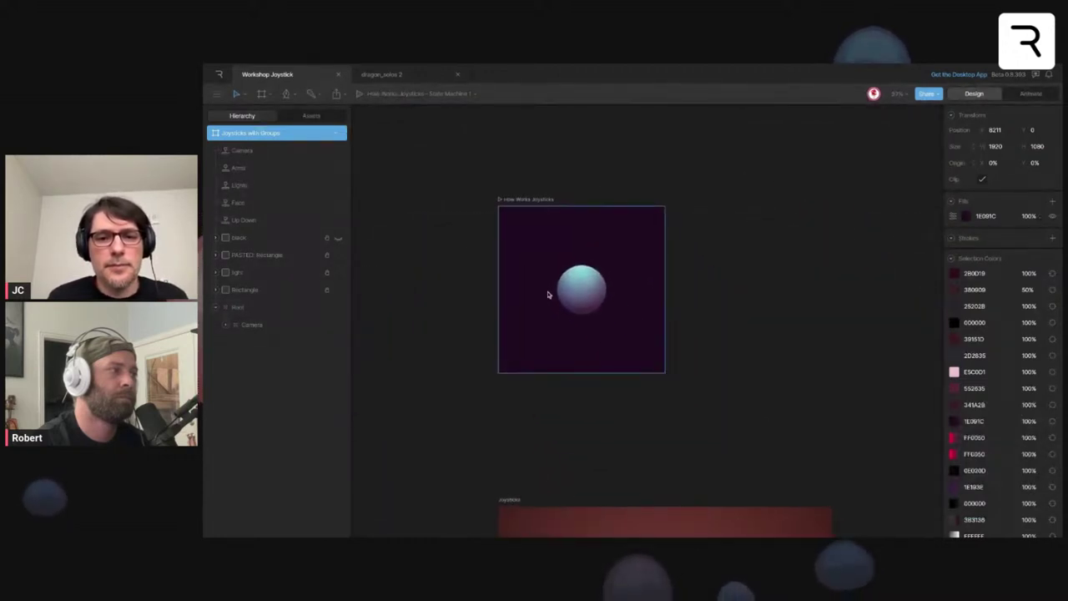
scroll(548, 294, up, 5)
click(616, 298)
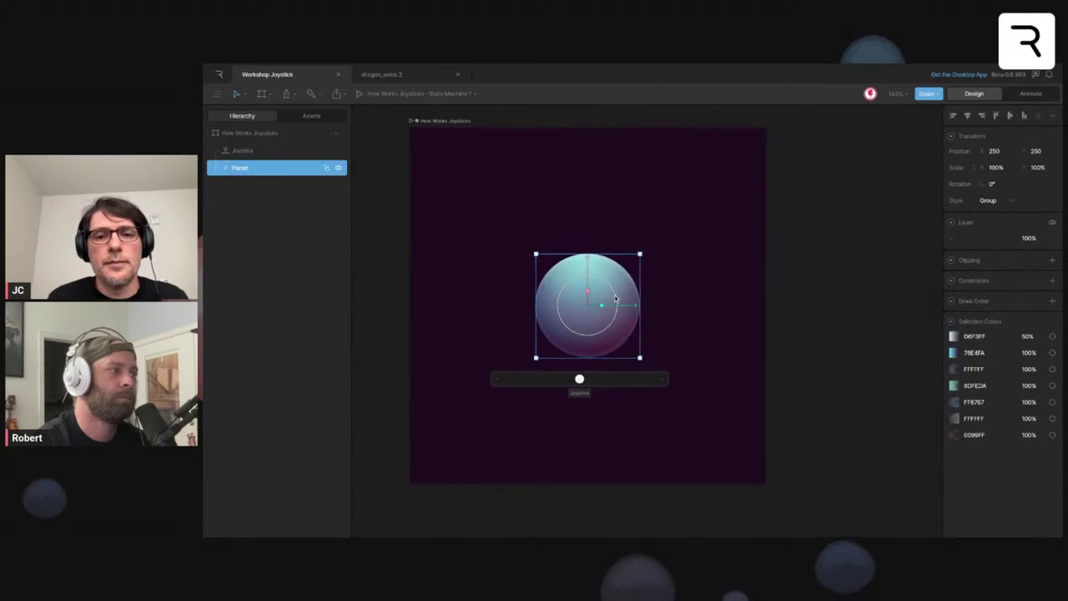
- Draw a new artboard about 442 × 310 beside the planet artboard, with a centred circle about 84 wide inside it
scroll(616, 298, left, 10)
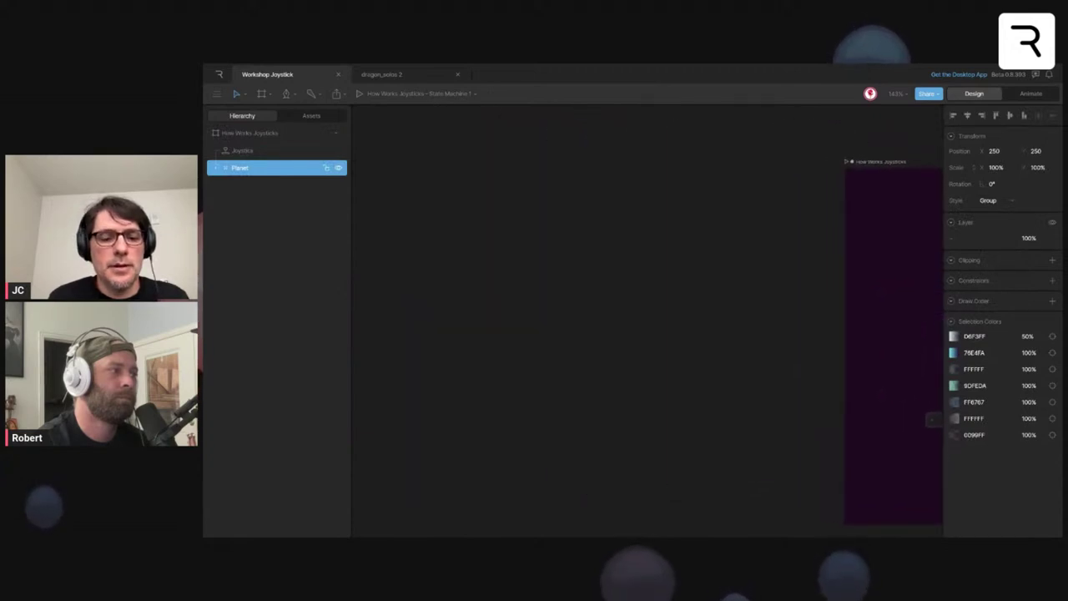
click(581, 289)
drag(418, 155, 733, 376)
scroll(571, 313, up, 3)
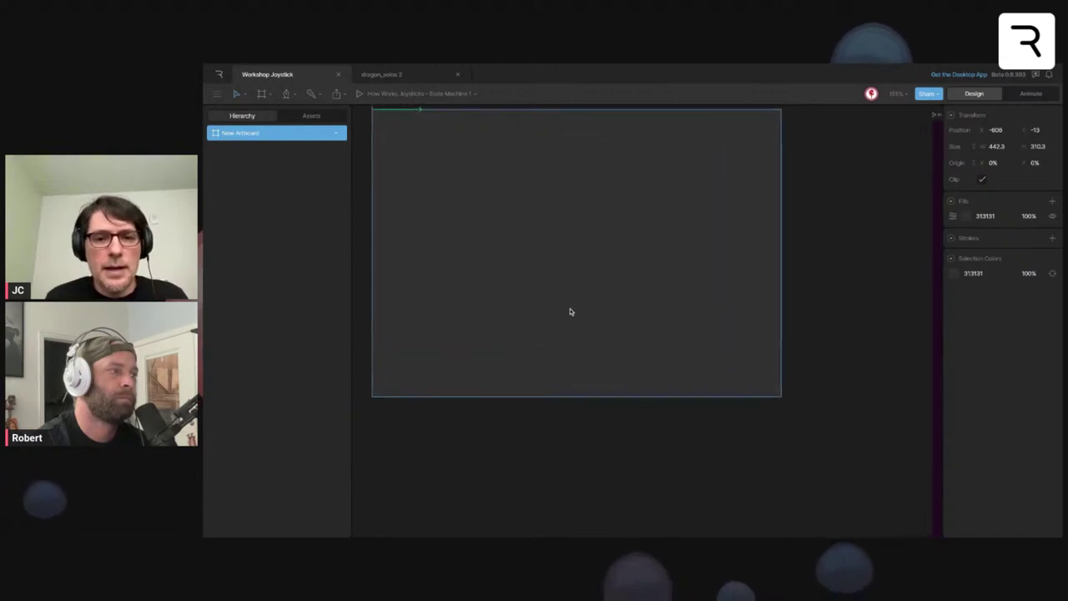
key(o)
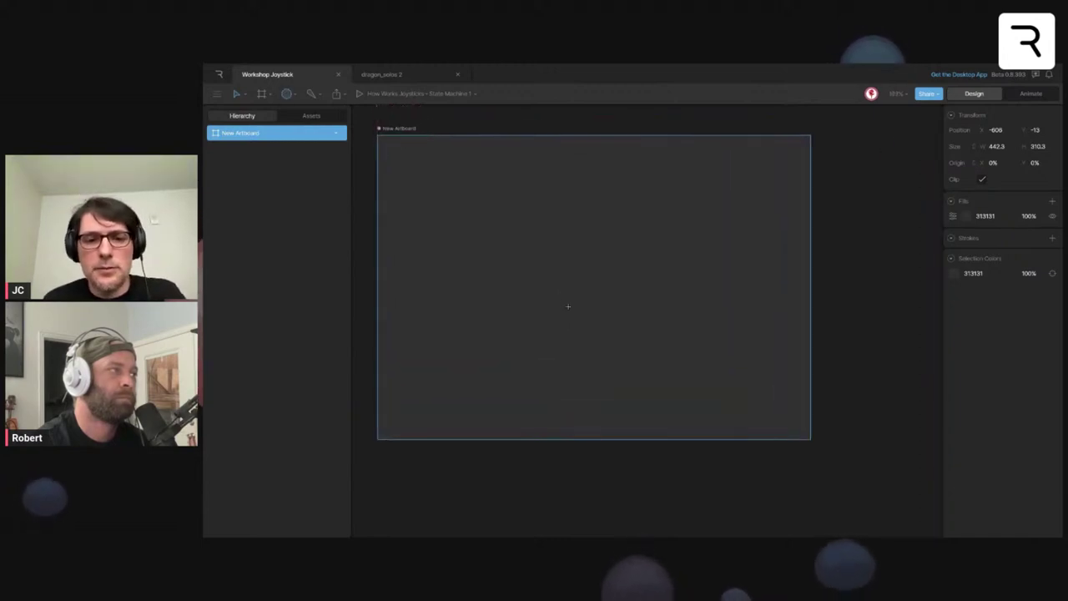
drag(544, 256, 587, 317)
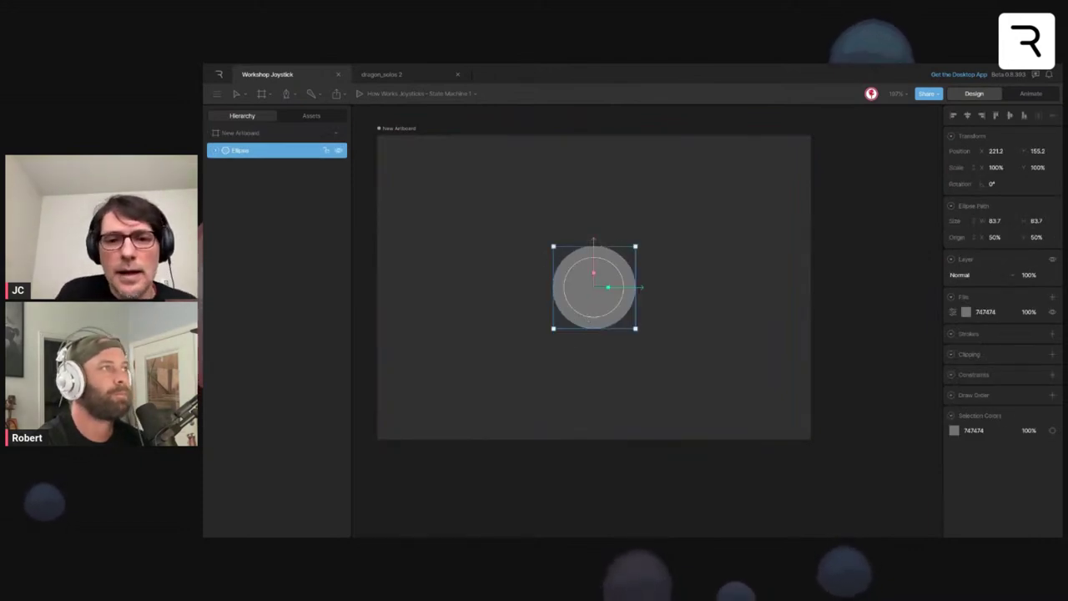
- Convert the circle to an editable path and set all its vertices to mirrored handles
key(Return)
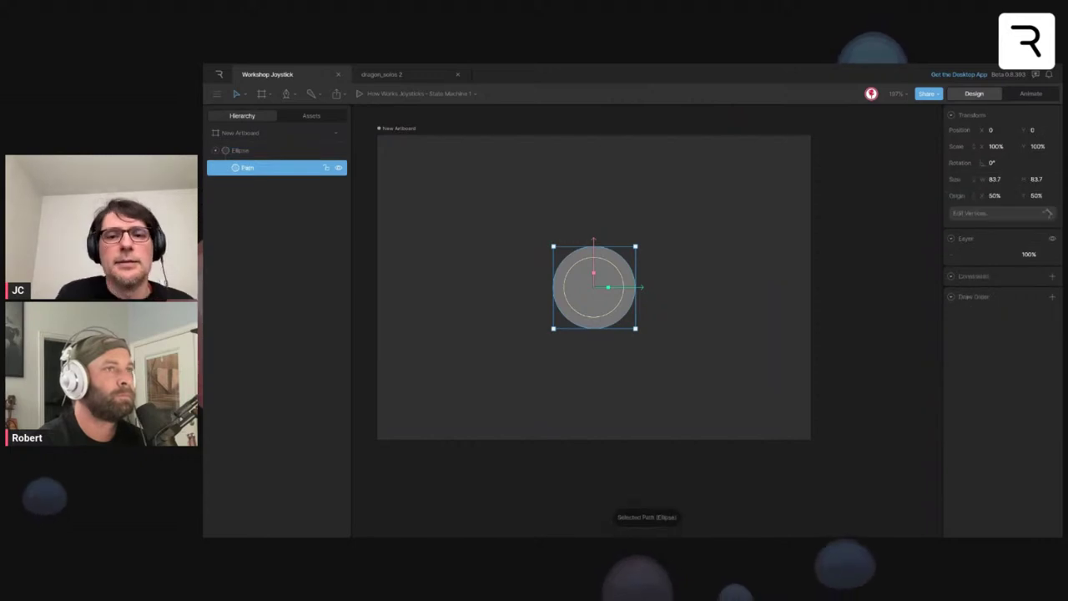
key(Return)
click(762, 201)
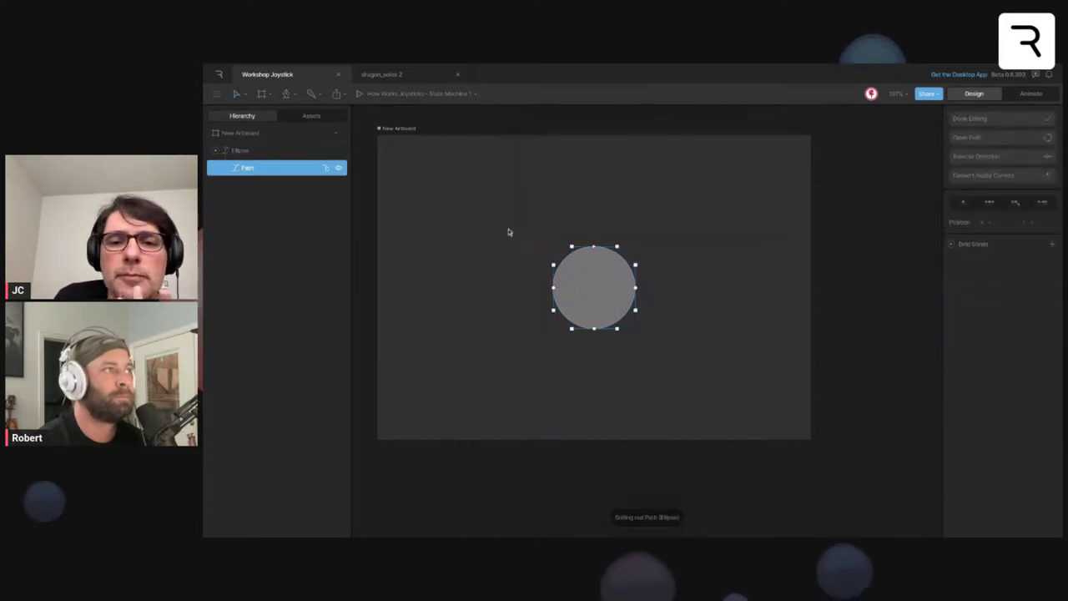
drag(508, 232, 699, 351)
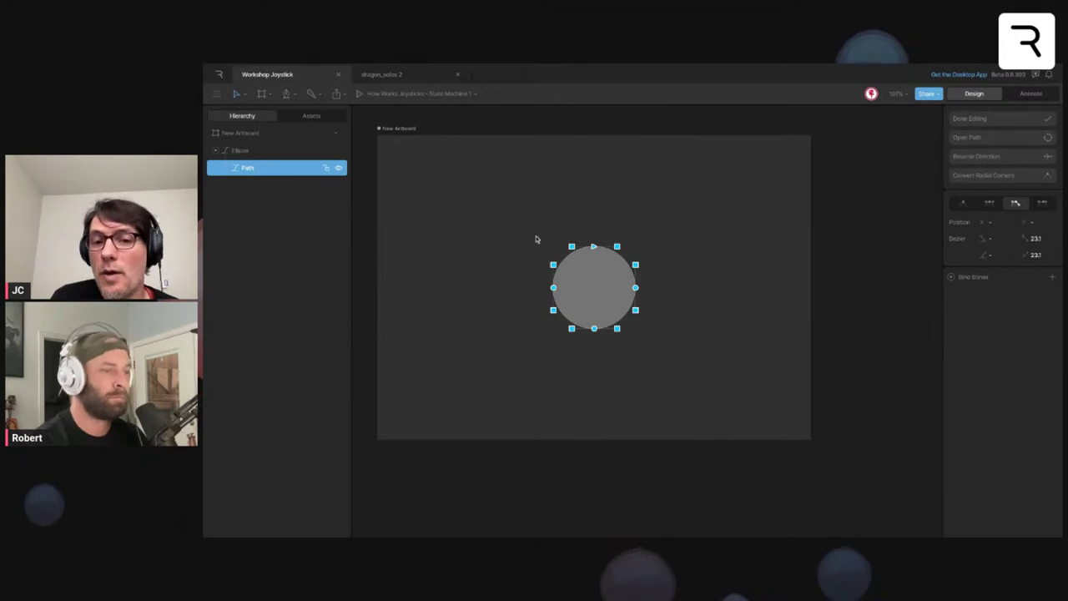
drag(536, 239, 659, 342)
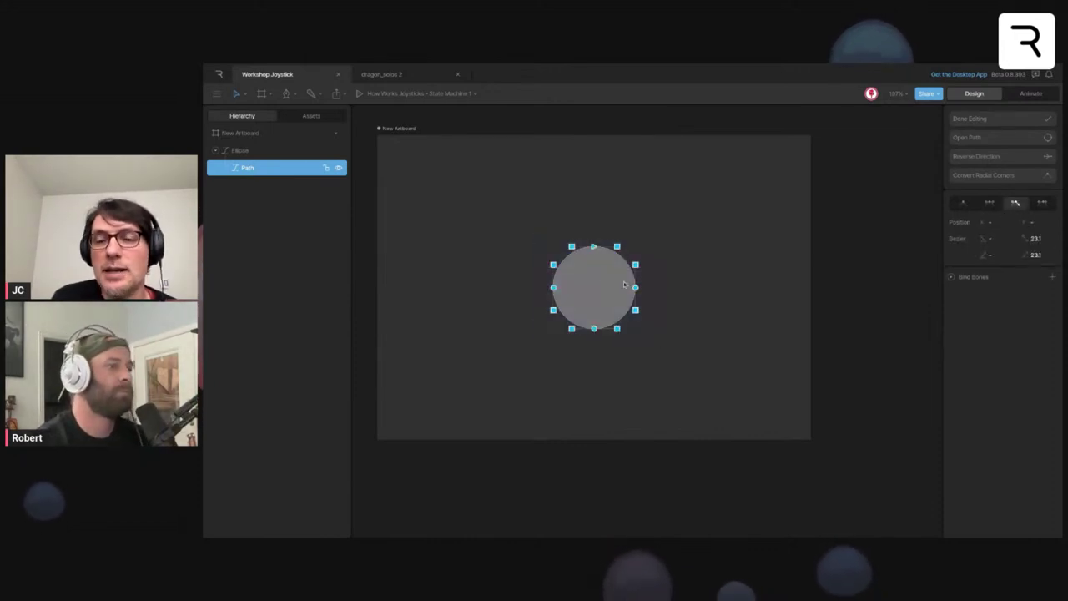
click(990, 205)
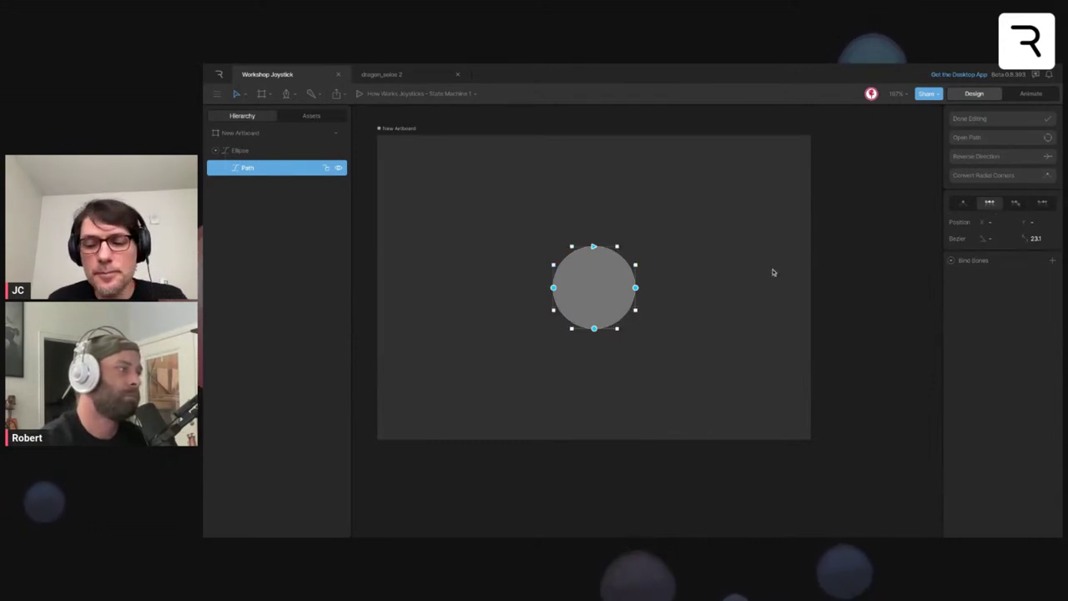
key(Escape)
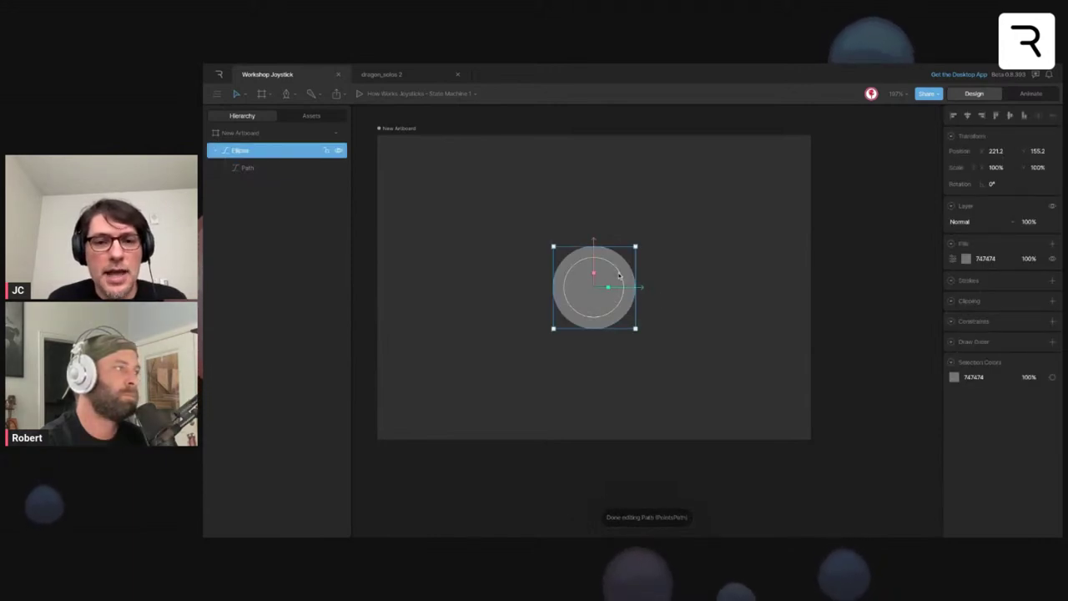
- Rotate the circle by 45° and reopen its path to check the vertex positions
drag(624, 285, 627, 321)
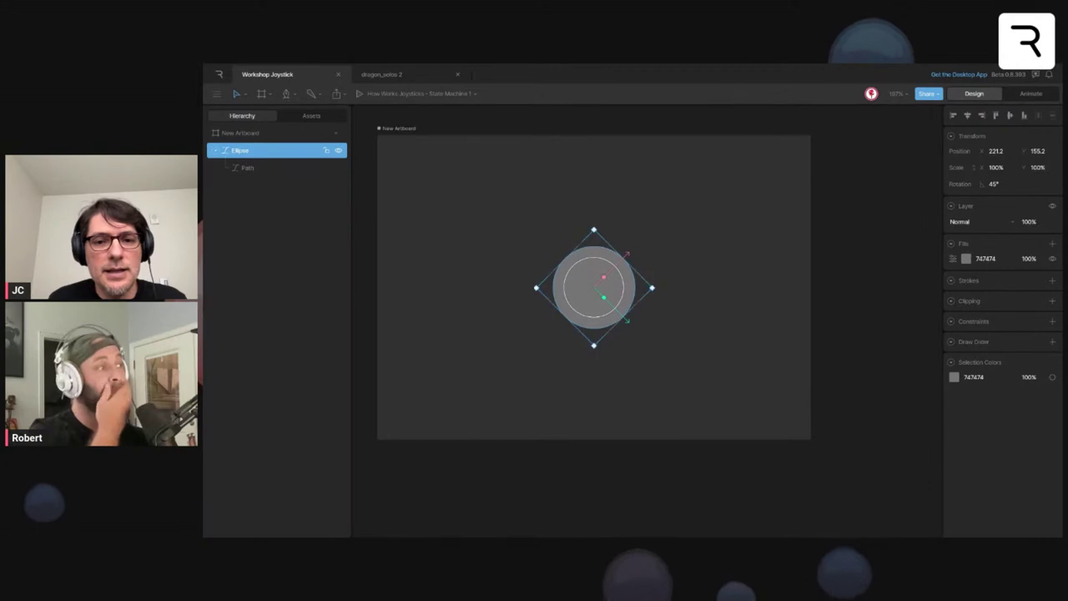
double_click(584, 304)
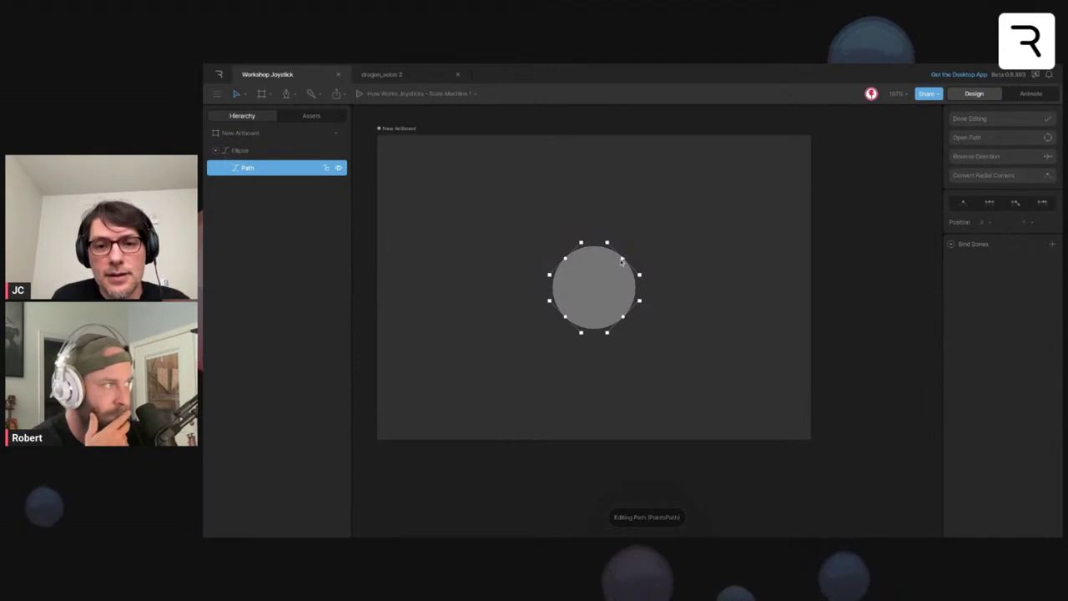
mouse_move(624, 319)
mouse_down()
mouse_move(591, 319)
mouse_move(623, 318)
mouse_up()
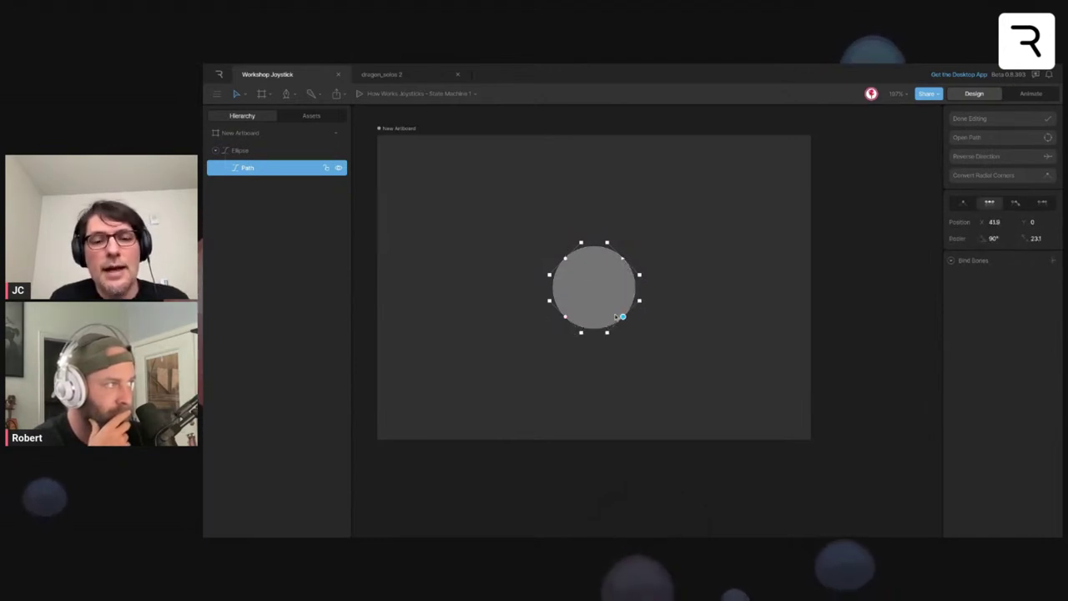
- In the new artboard's Timeline 1, select all the circle's vertices and key their bezier handle length at frame 0
key(Tab)
click(251, 445)
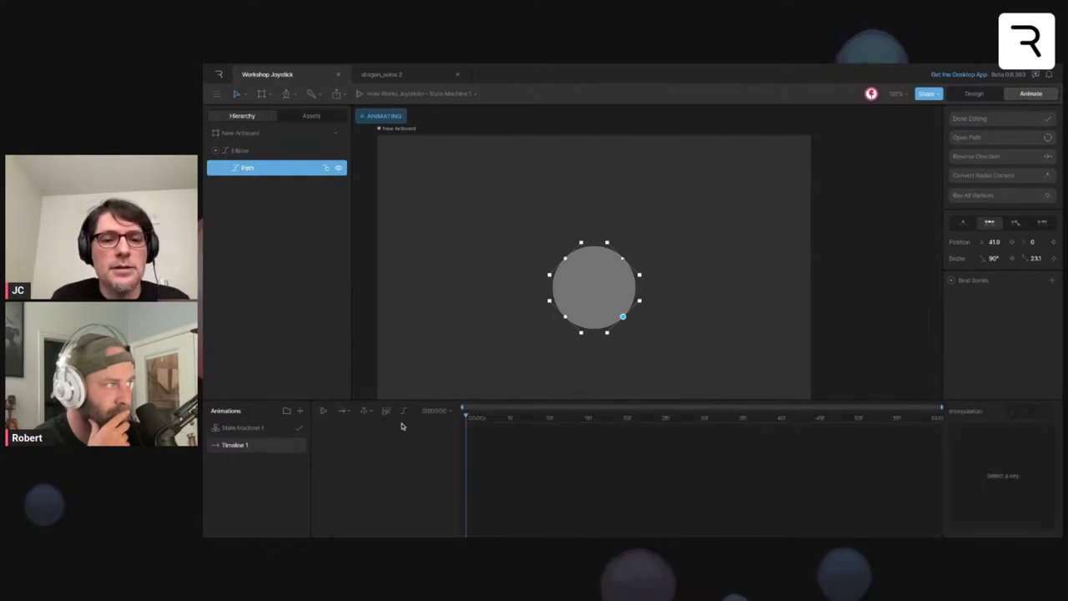
drag(506, 231, 675, 337)
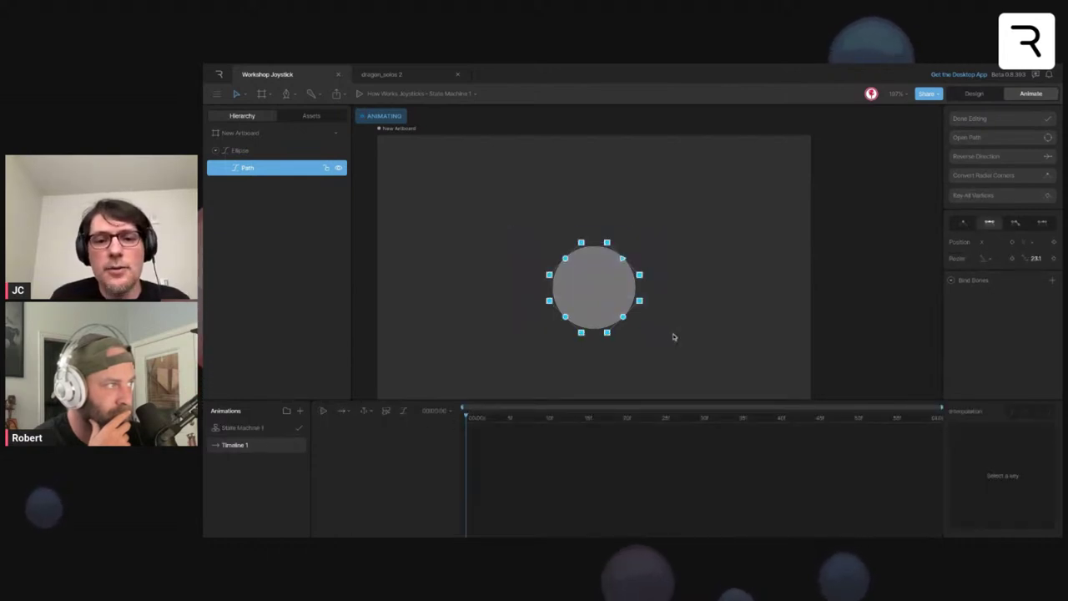
drag(523, 215, 656, 344)
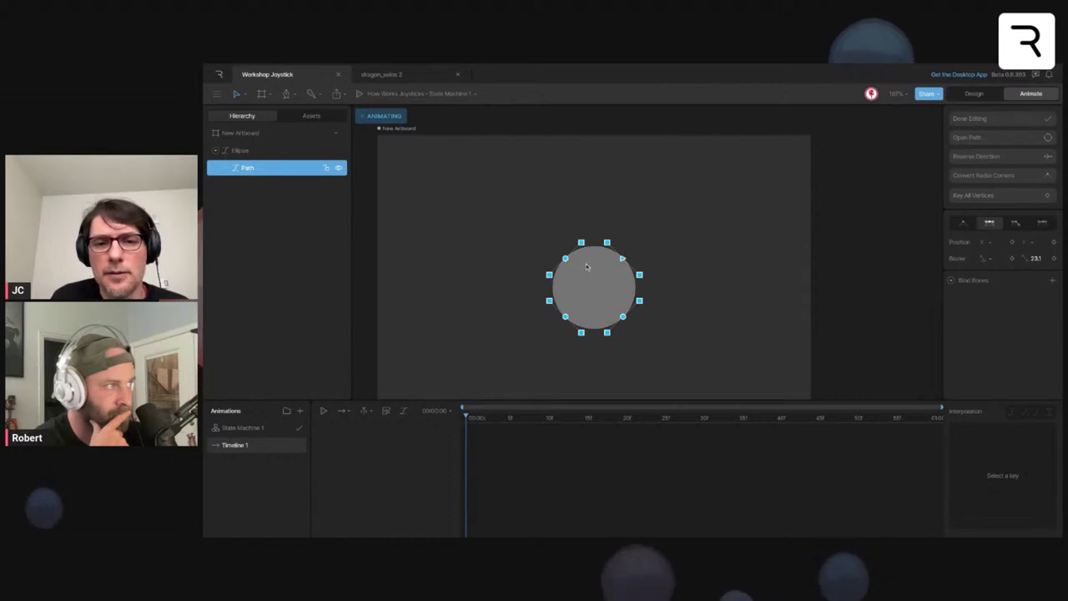
click(1054, 261)
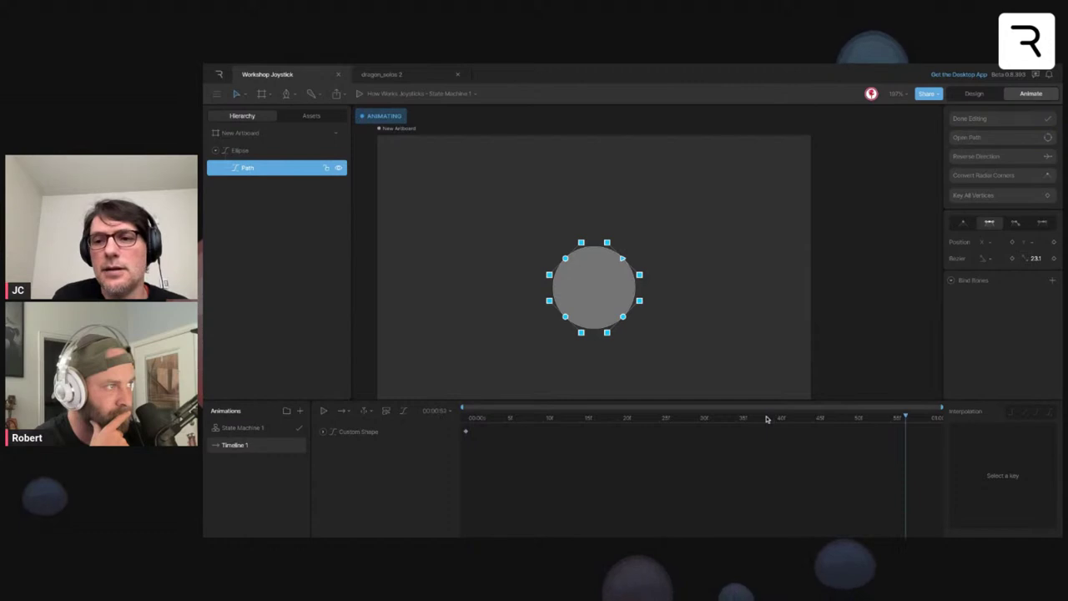
- At the one-second mark, key the bezier handle length of all vertices at 0
drag(767, 419, 933, 419)
click(1036, 257)
text(0)
key(Return)
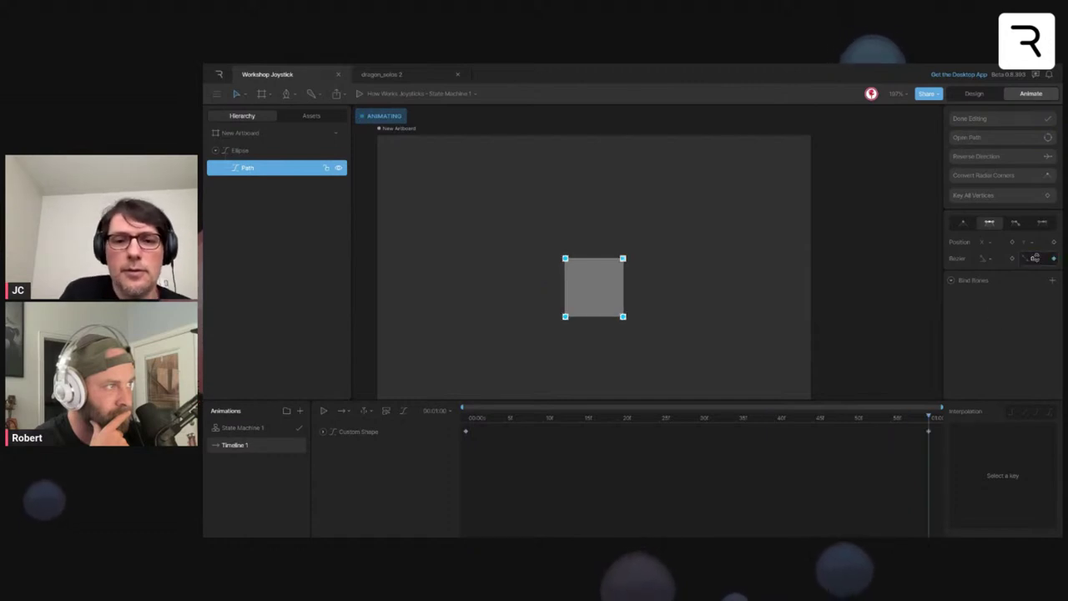
- Play and scrub Timeline 1 between its first and last keys to review the shape morph
key(space)
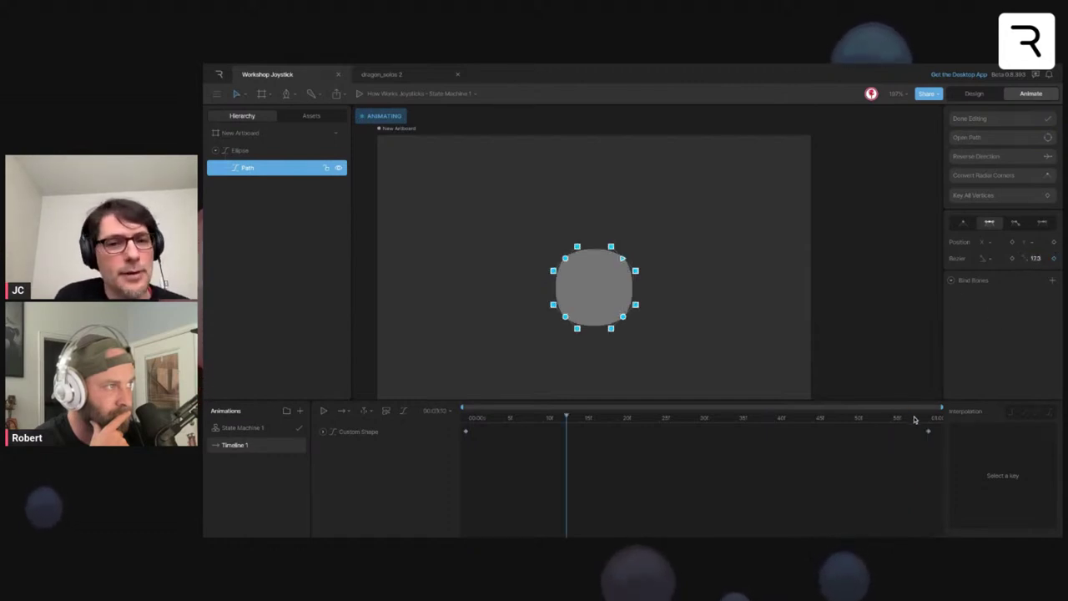
mouse_move(915, 420)
mouse_down()
mouse_move(929, 420)
mouse_move(491, 420)
mouse_move(929, 420)
mouse_up()
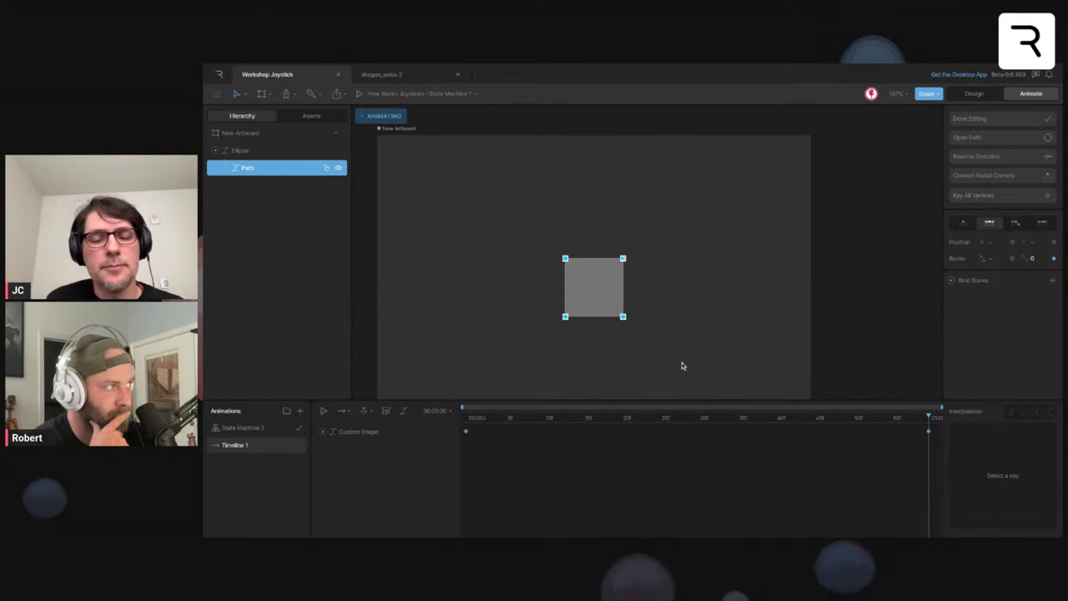
key(Home)
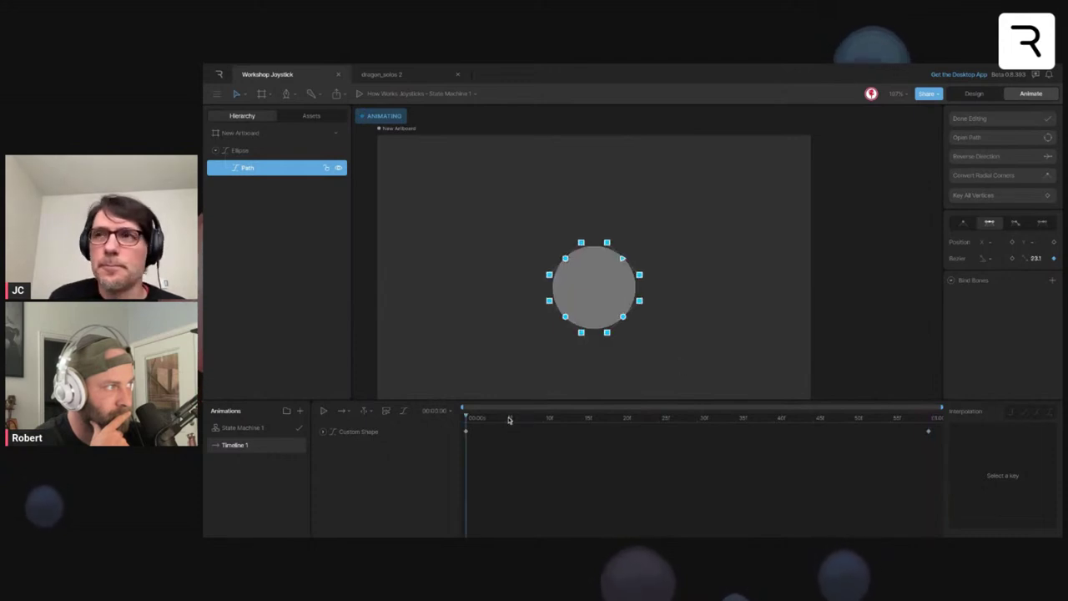
key(End)
key(space)
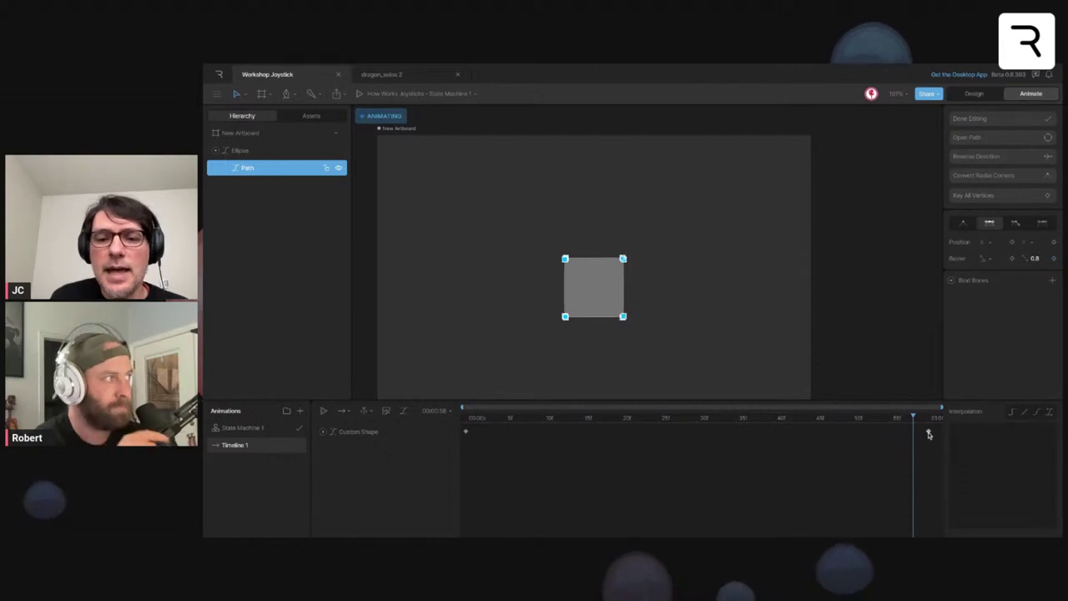
- Move the end key to frame 30, duplicate the starting key at one second, and play the looping morph
drag(928, 434, 697, 433)
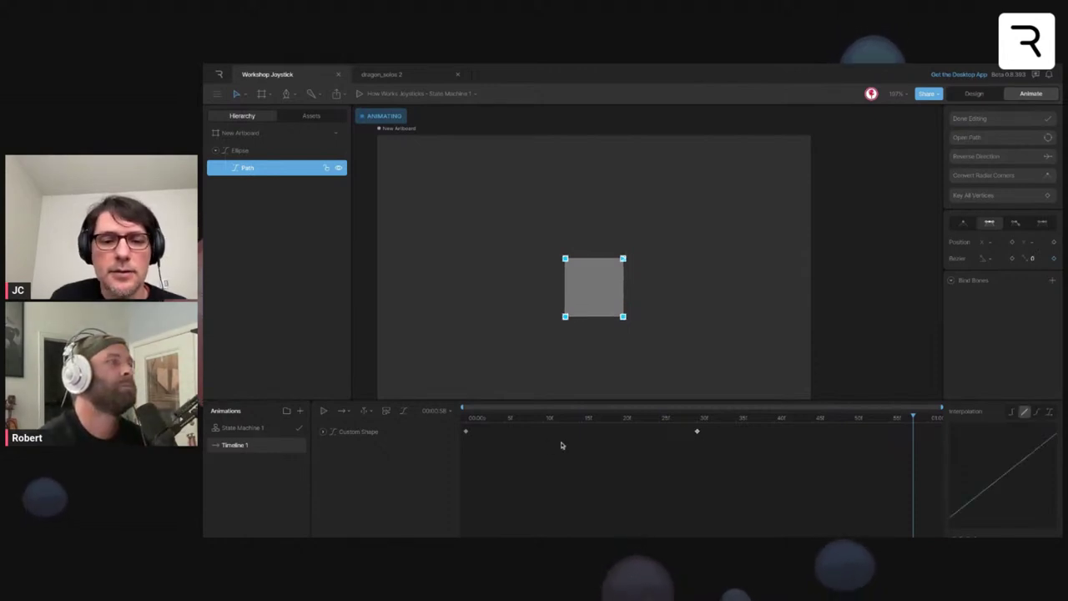
click(467, 433)
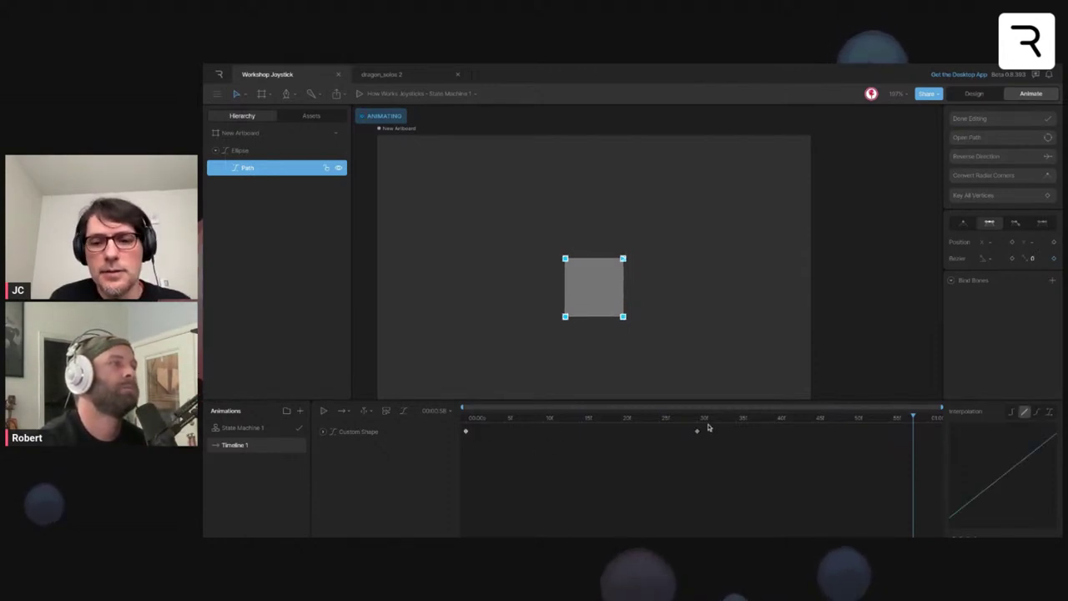
drag(874, 418, 964, 425)
key(ctrl+v)
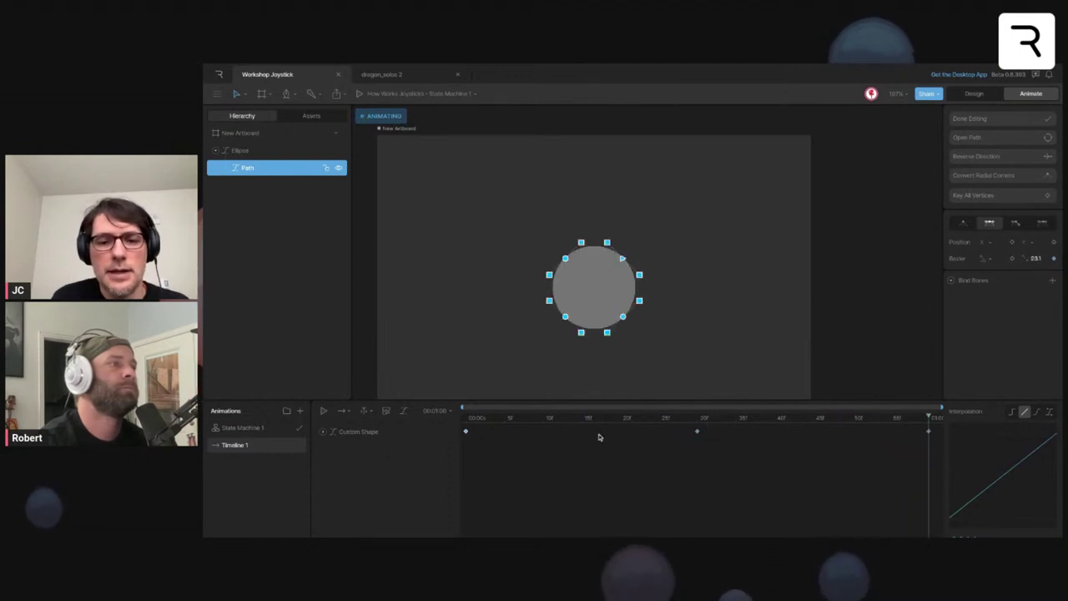
key(space)
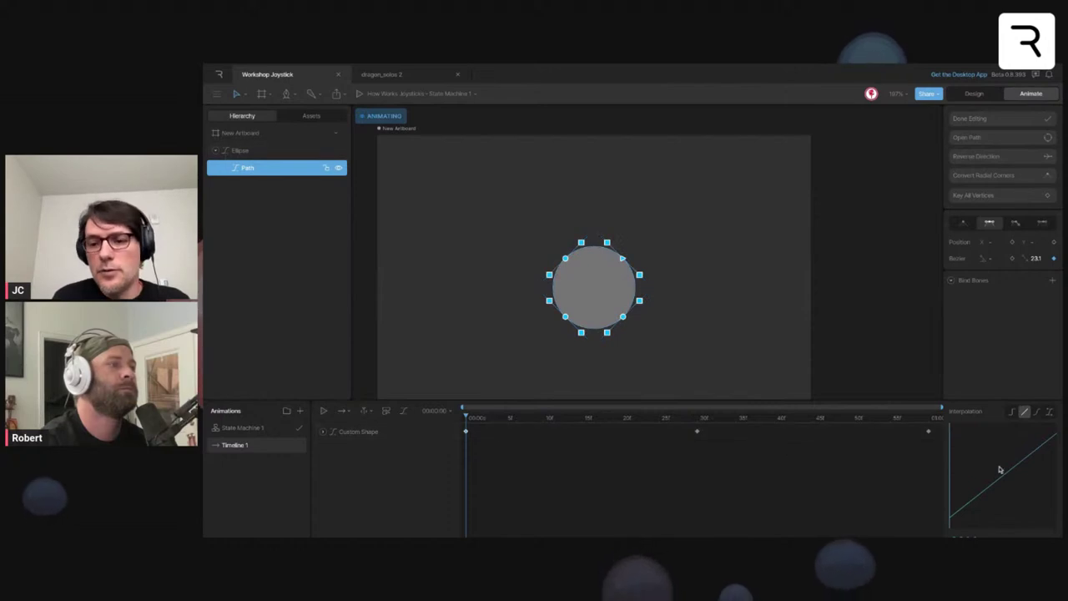
key(space)
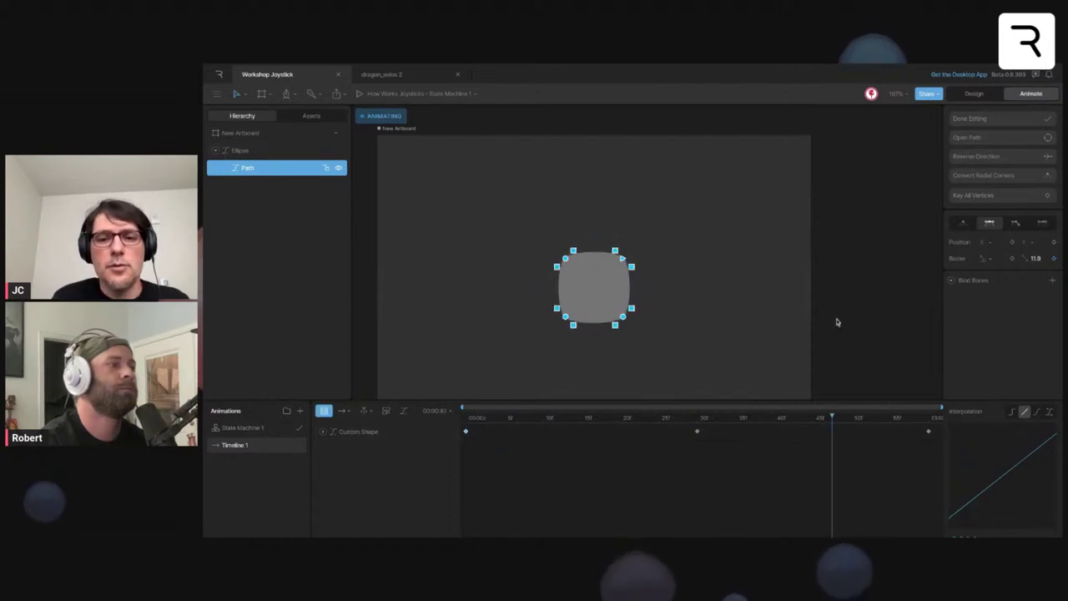
- Deselect the circle's path and add a new timeline named Demo to the artboard
key(Tab)
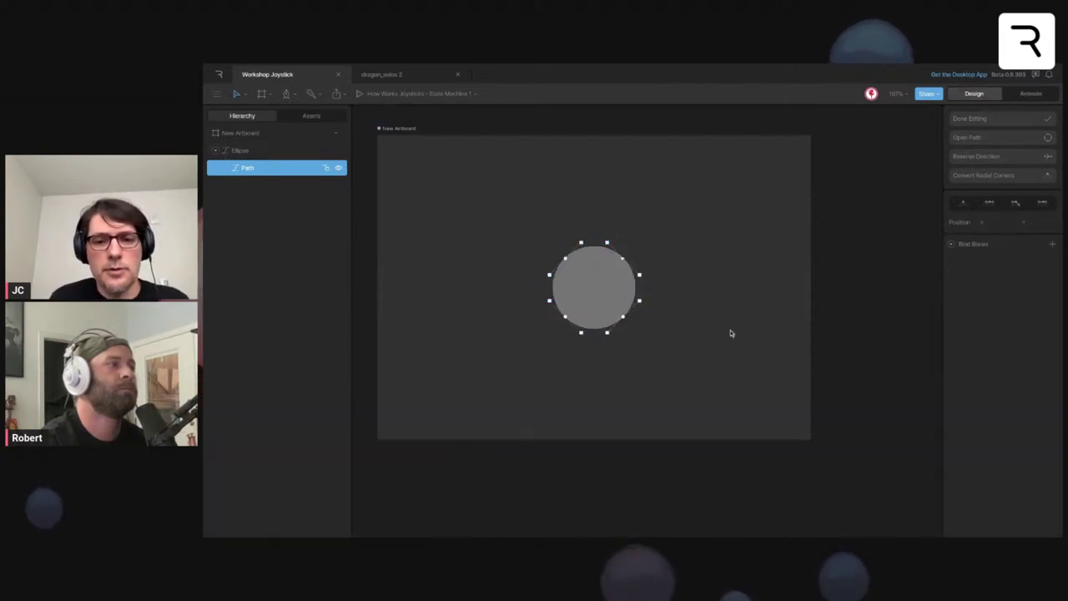
click(730, 333)
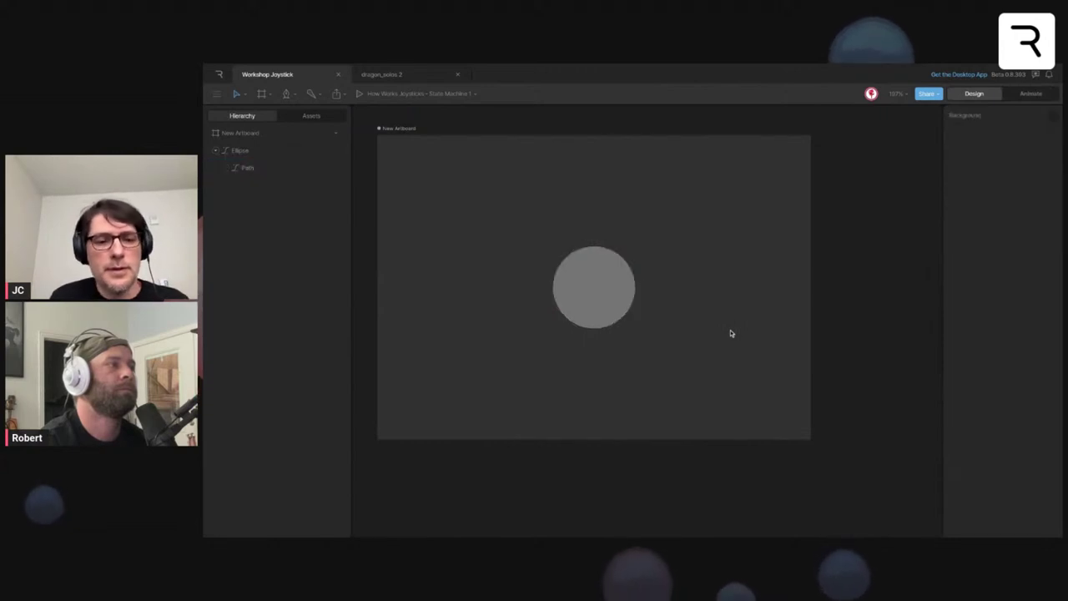
key(Tab)
key(space)
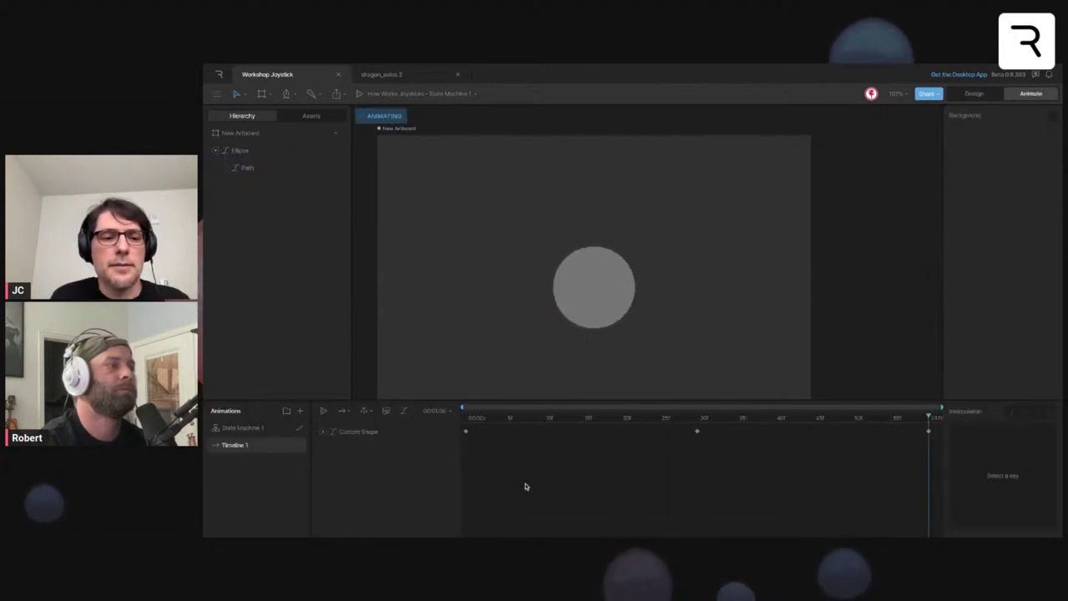
click(299, 411)
click(314, 440)
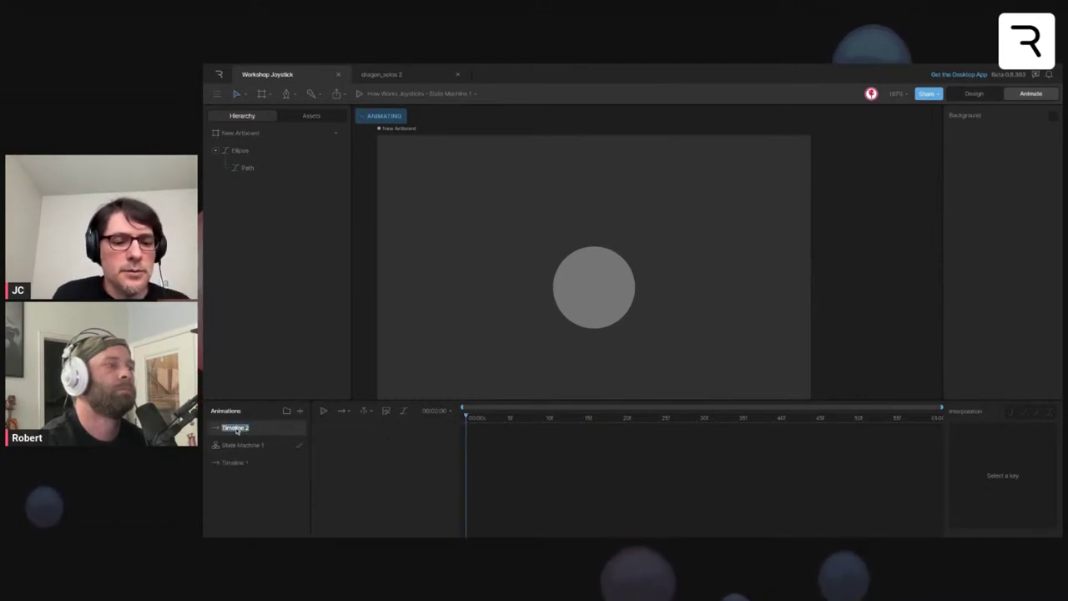
text(Bemo)
key(Return)
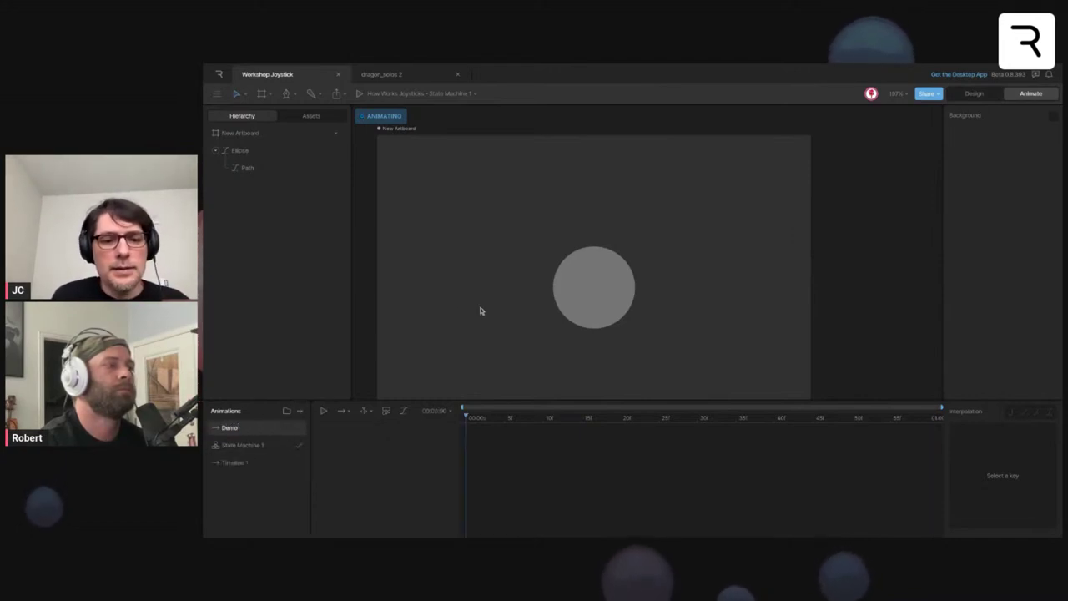
- Draw a joystick about 340 wide and 42 high beneath the circle and assign Timeline 1 to its X axis
key(Tab)
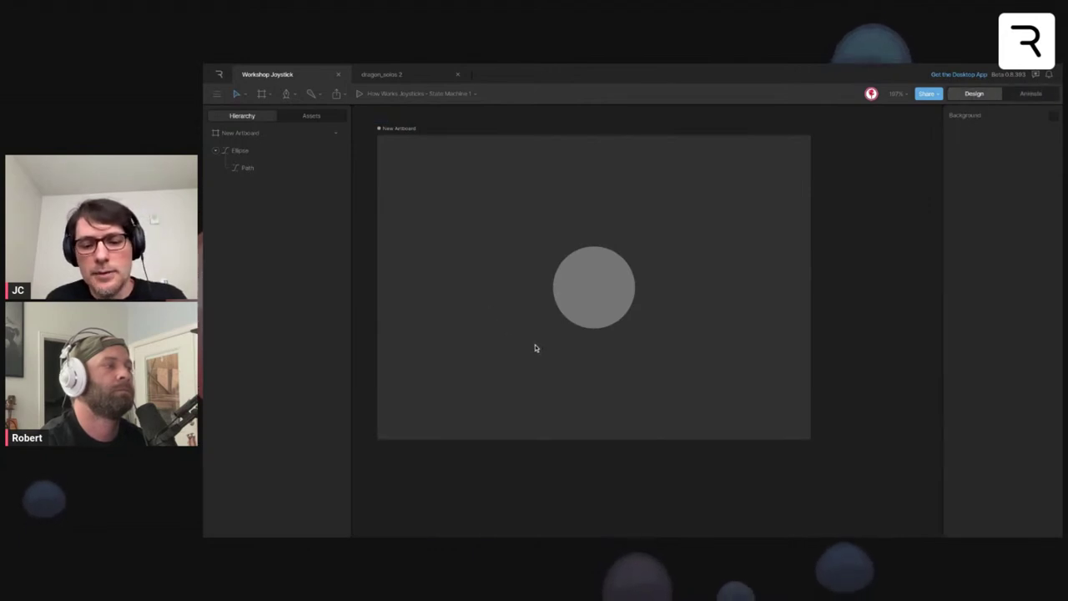
key(ctrl+v)
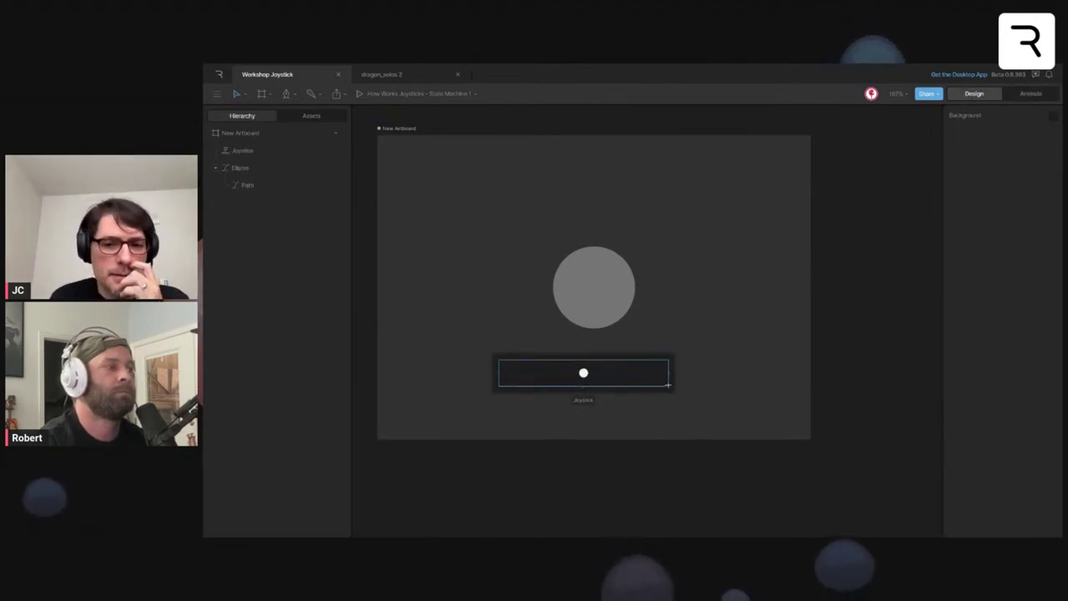
click(655, 386)
key(Tab)
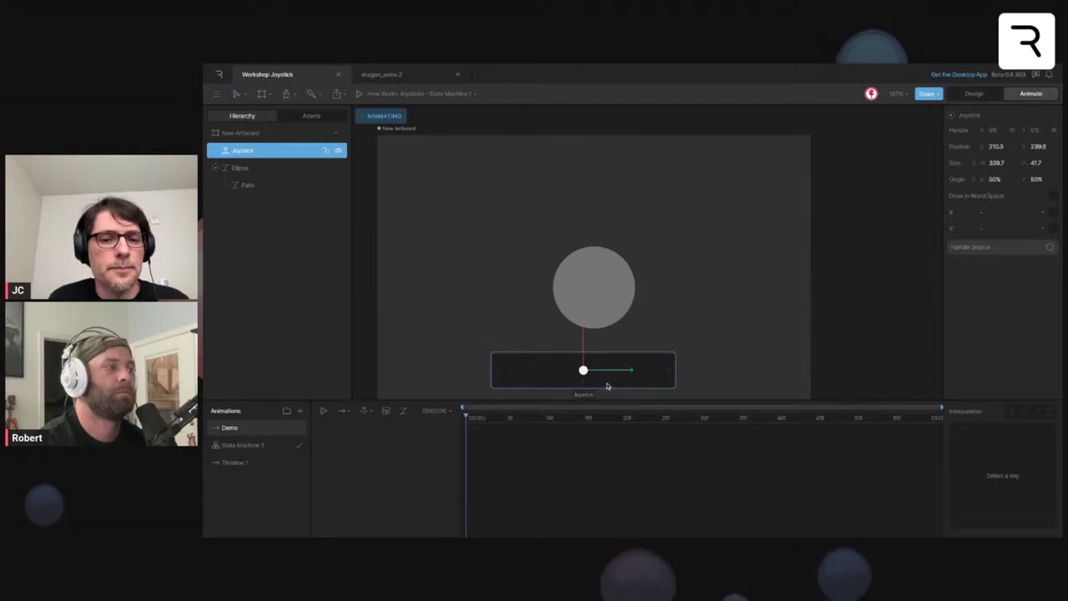
key(Tab)
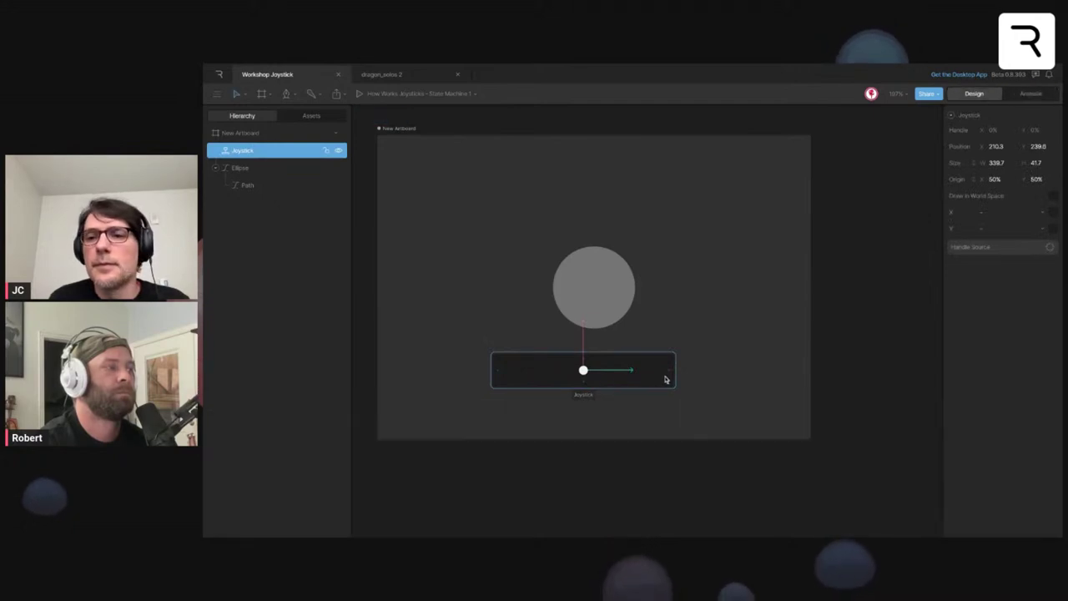
click(987, 215)
click(992, 247)
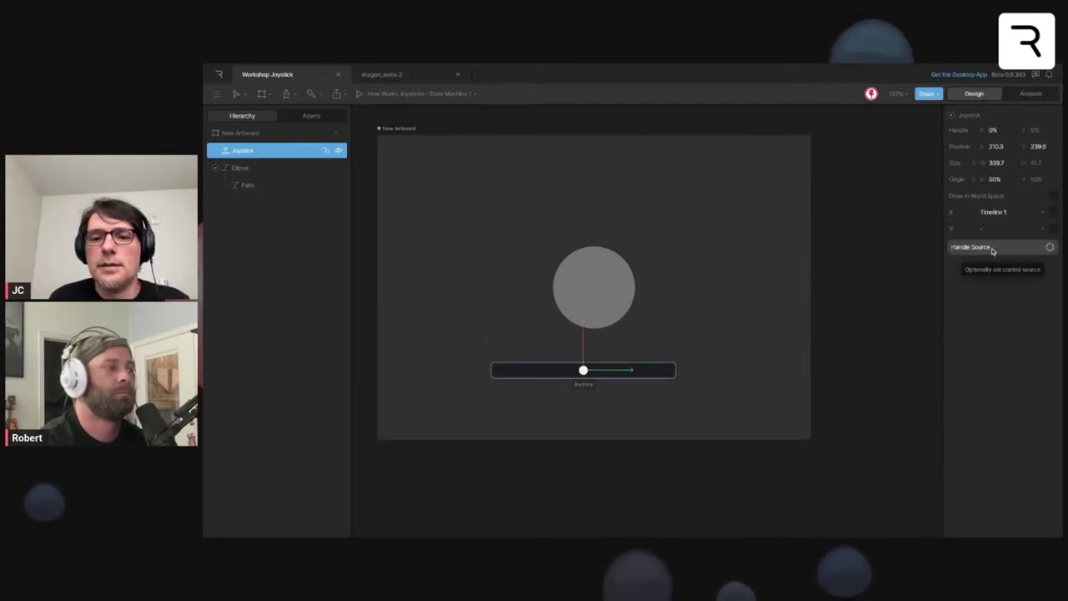
- In the Demo timeline, key the joystick handle's X at -100% on frame 0 and at 100% on one second
key(Tab)
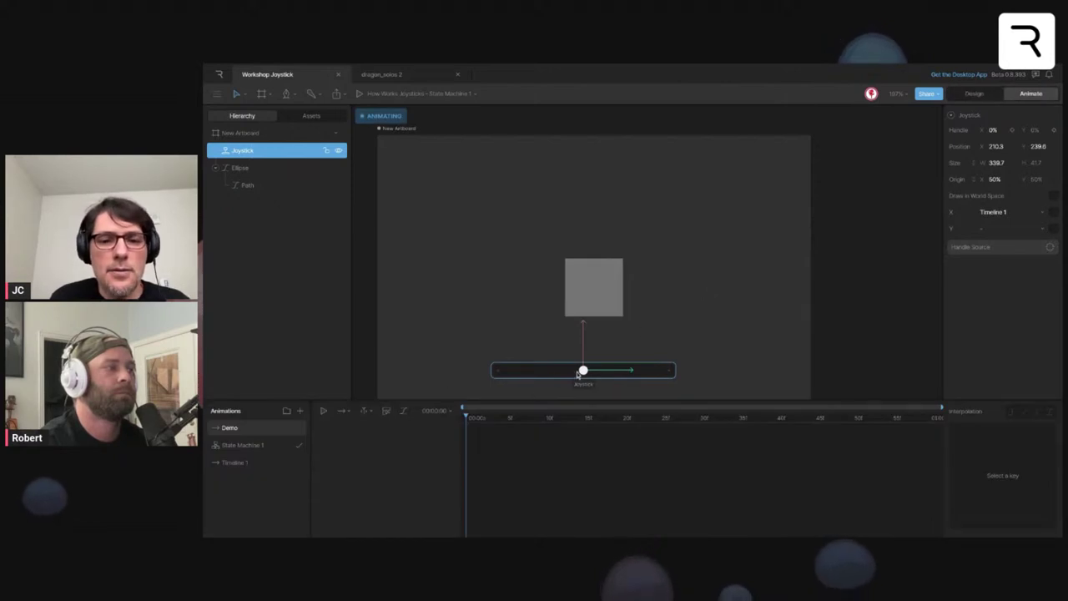
drag(581, 372, 499, 370)
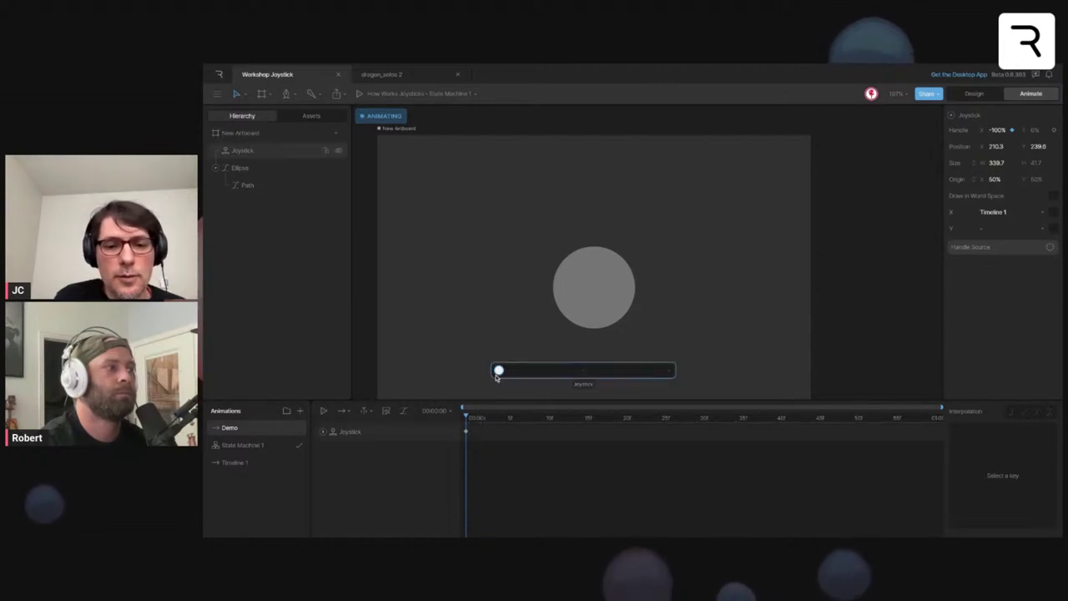
drag(507, 418, 929, 417)
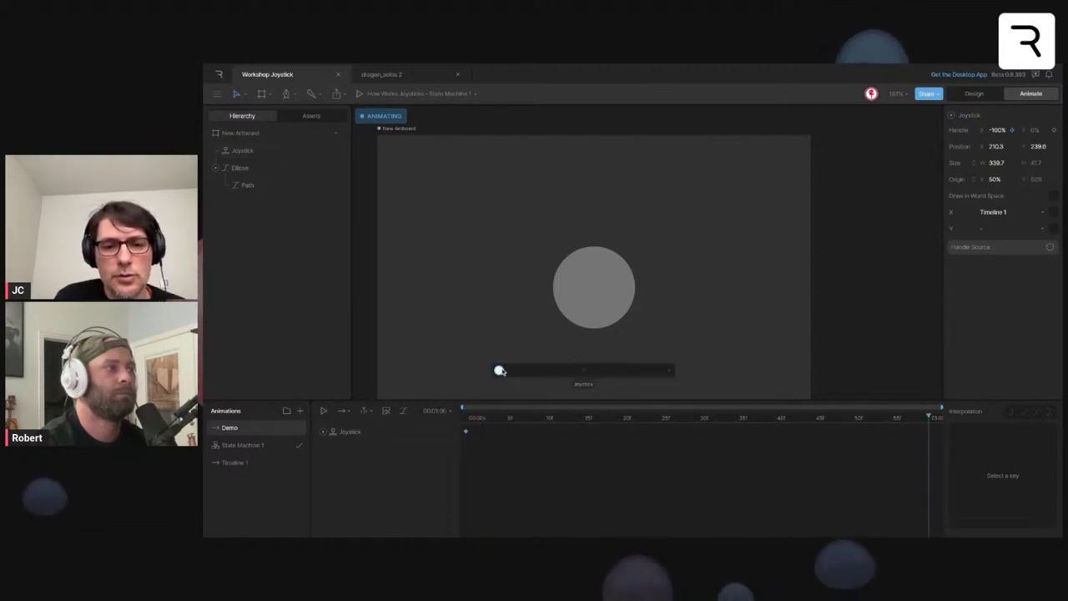
drag(499, 371, 695, 368)
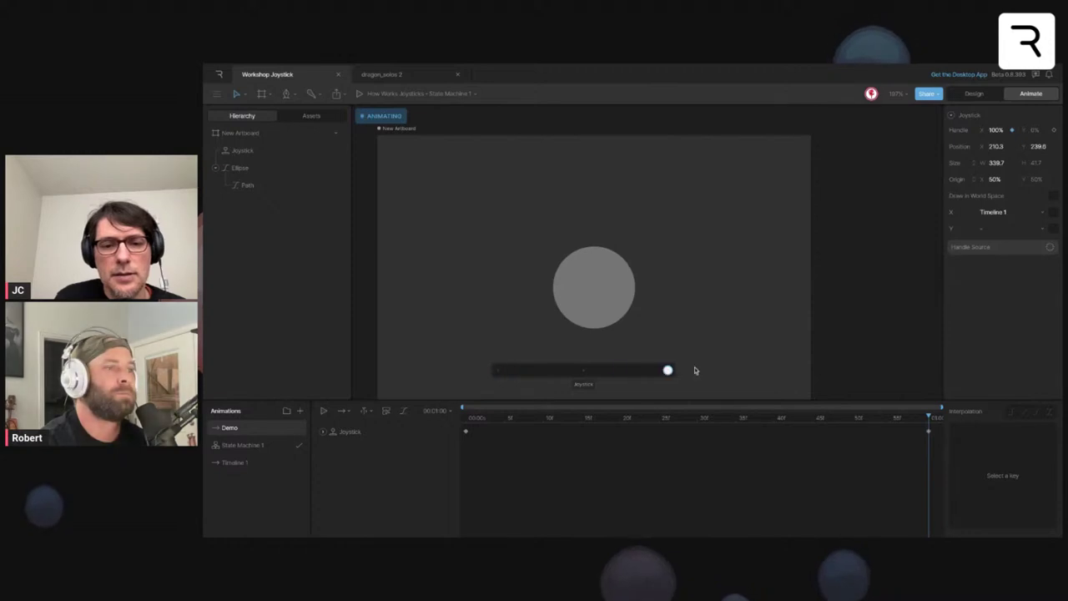
- Give the joystick's first key in Demo cubic interpolation and play the timeline
click(528, 417)
drag(529, 417, 453, 426)
click(465, 432)
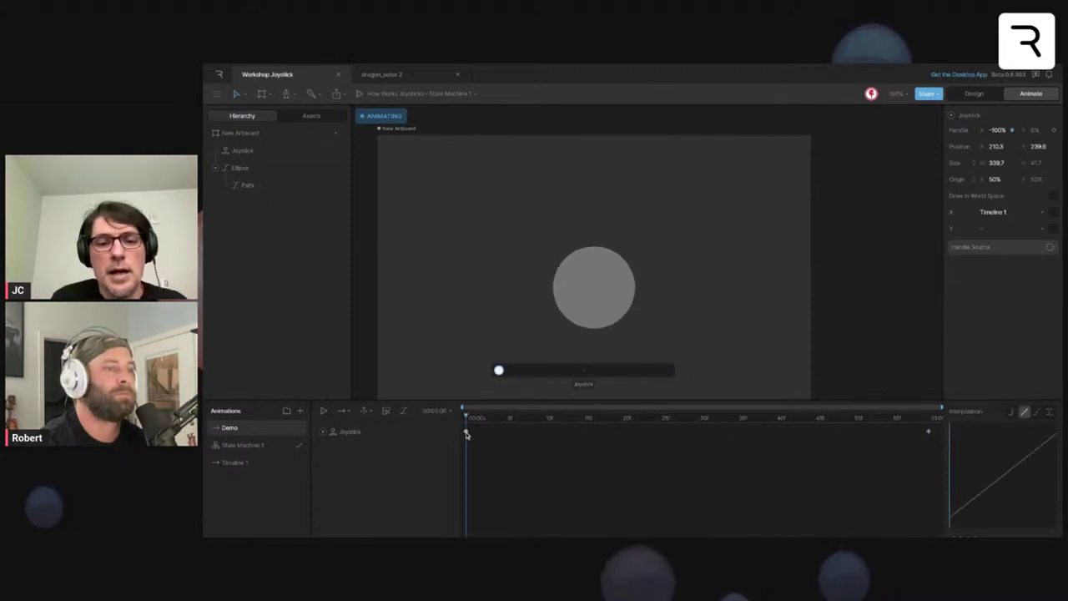
click(1037, 412)
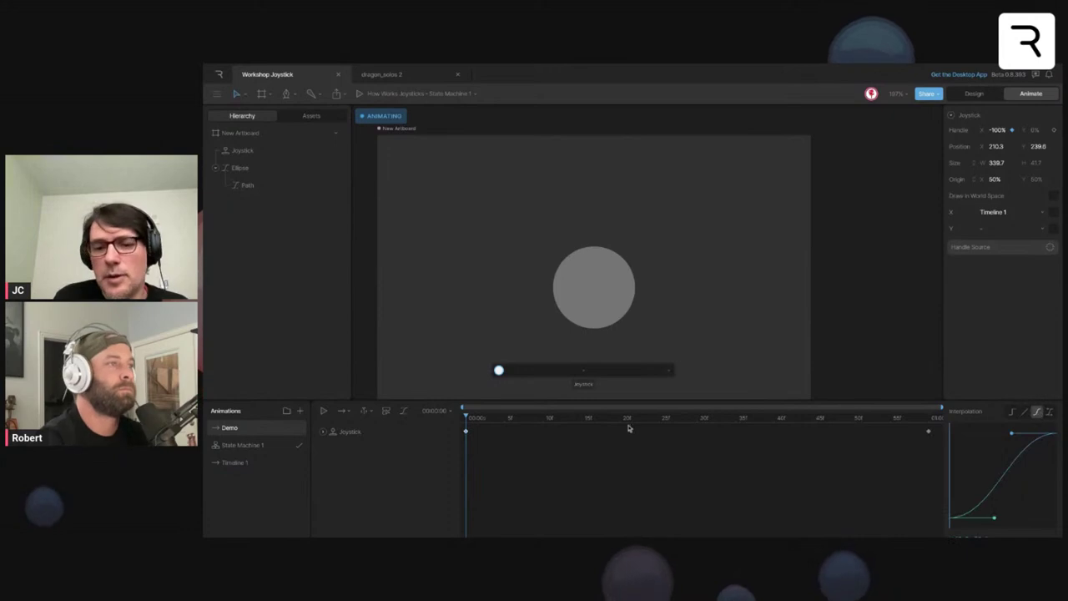
key(space)
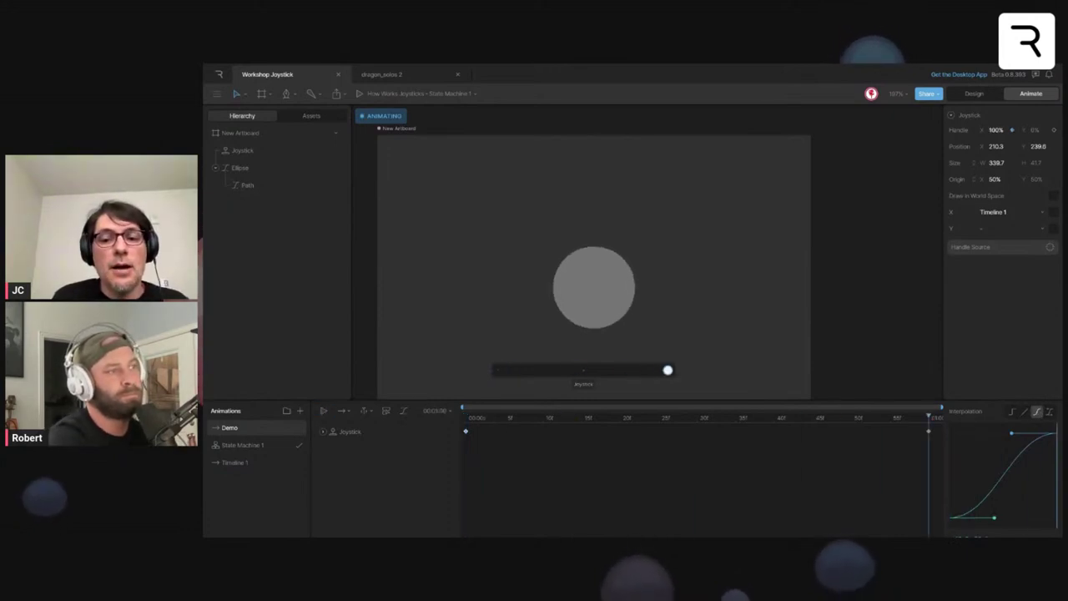
- Compare the keys of Timeline 1 with those of Demo and replay the joystick-driven morph
click(242, 462)
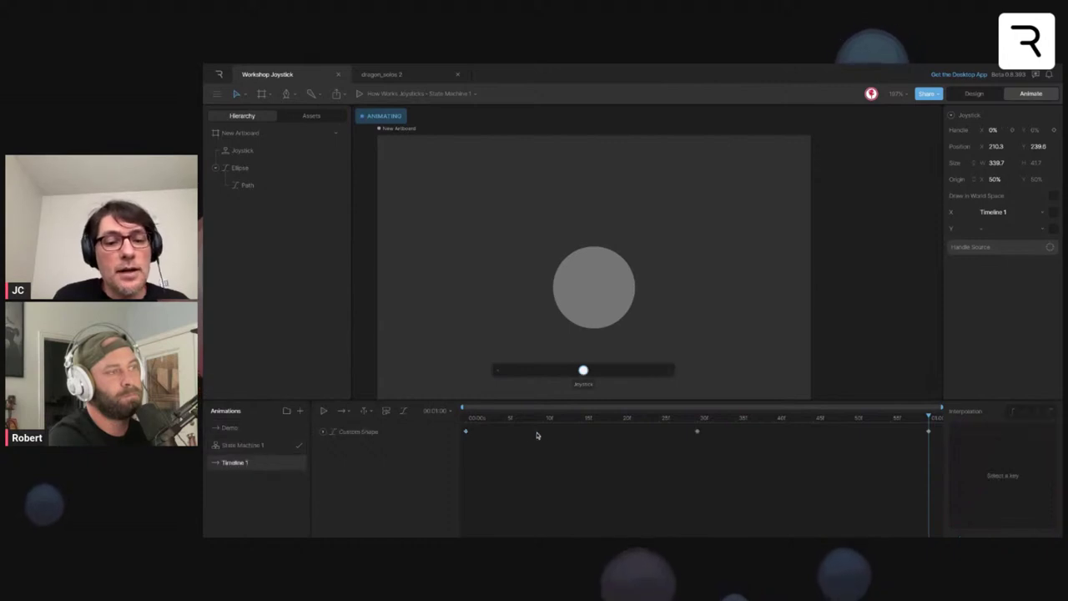
click(251, 428)
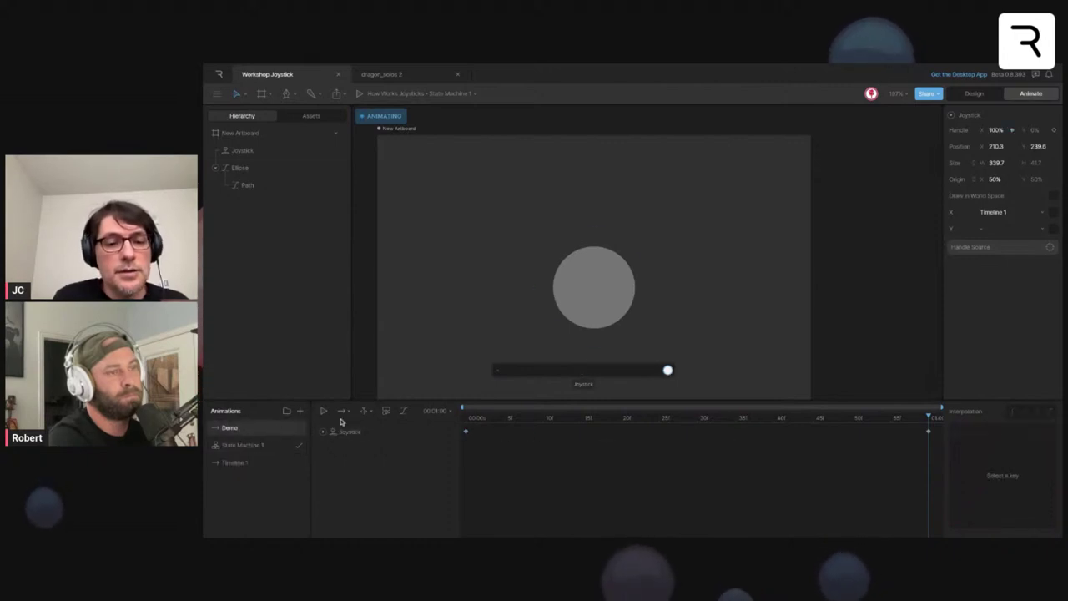
click(497, 417)
key(space)
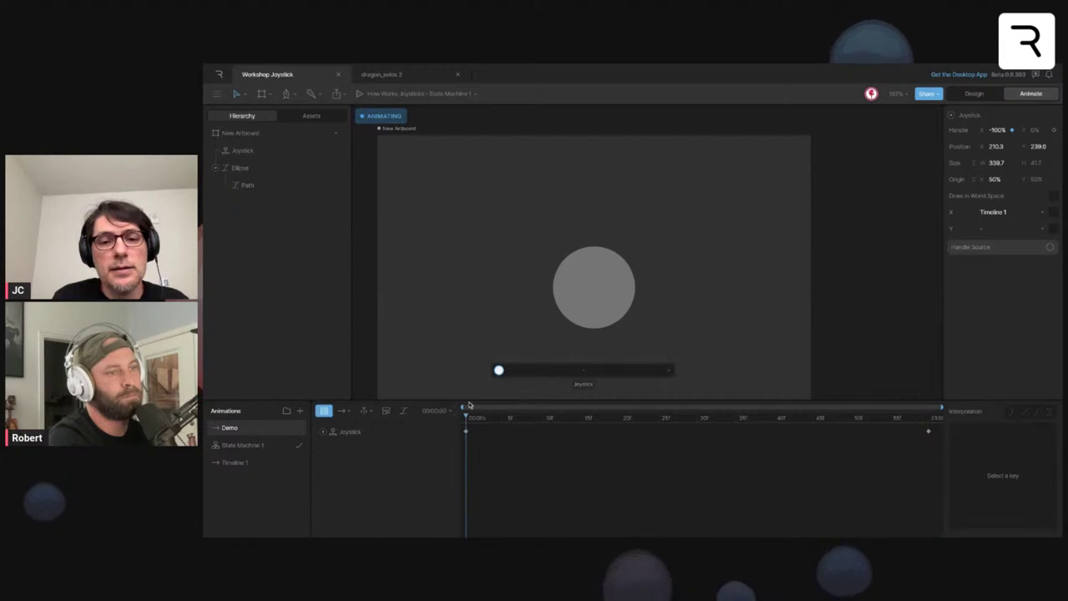
click(599, 421)
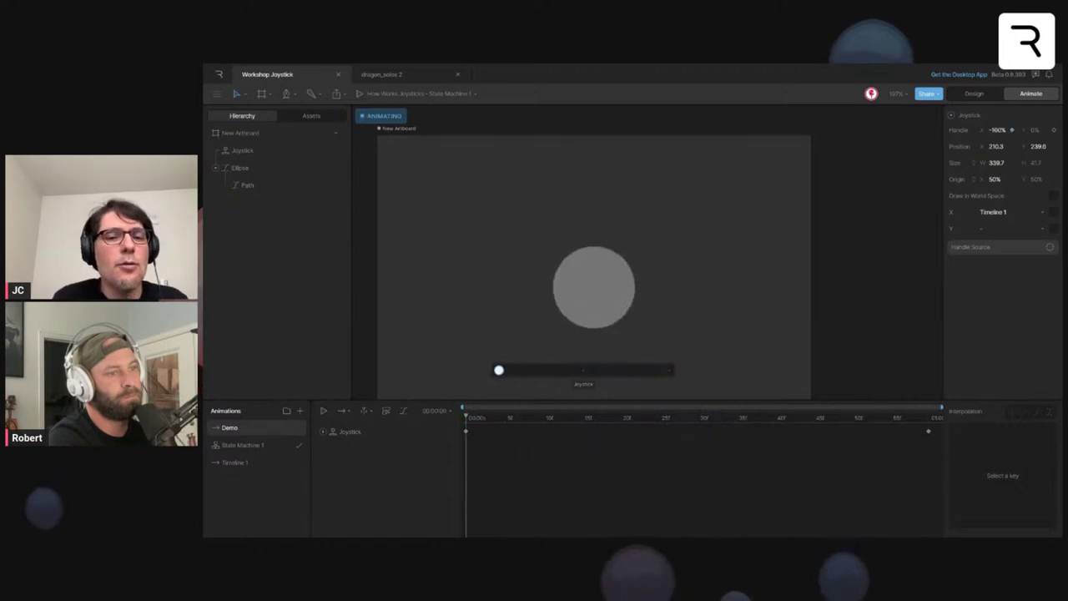
key(space)
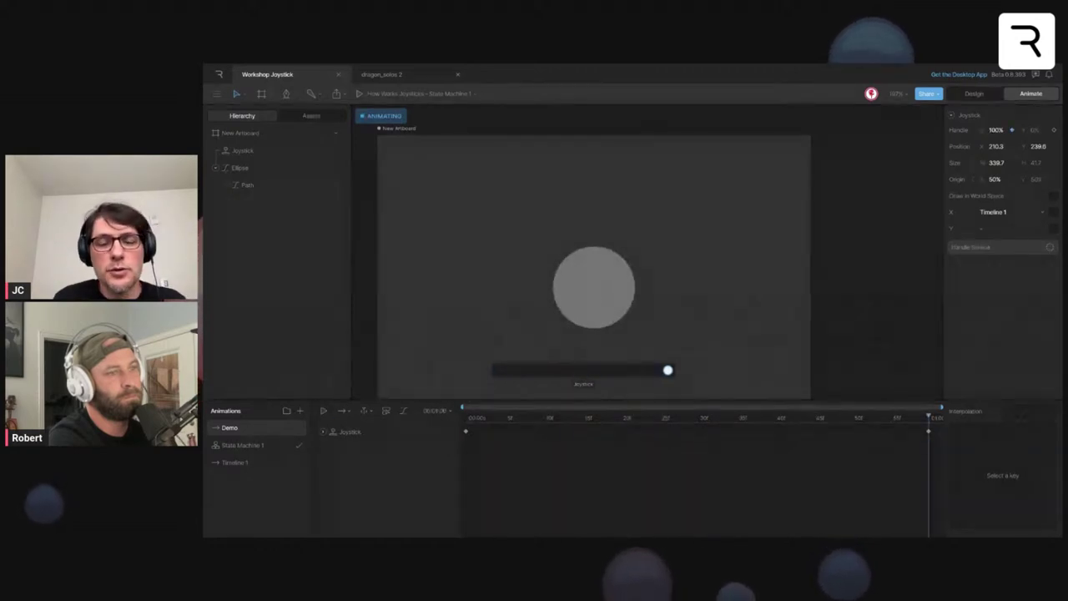
- Try hold interpolation on Timeline 1's first key and step through the frames leading to the middle key
click(235, 462)
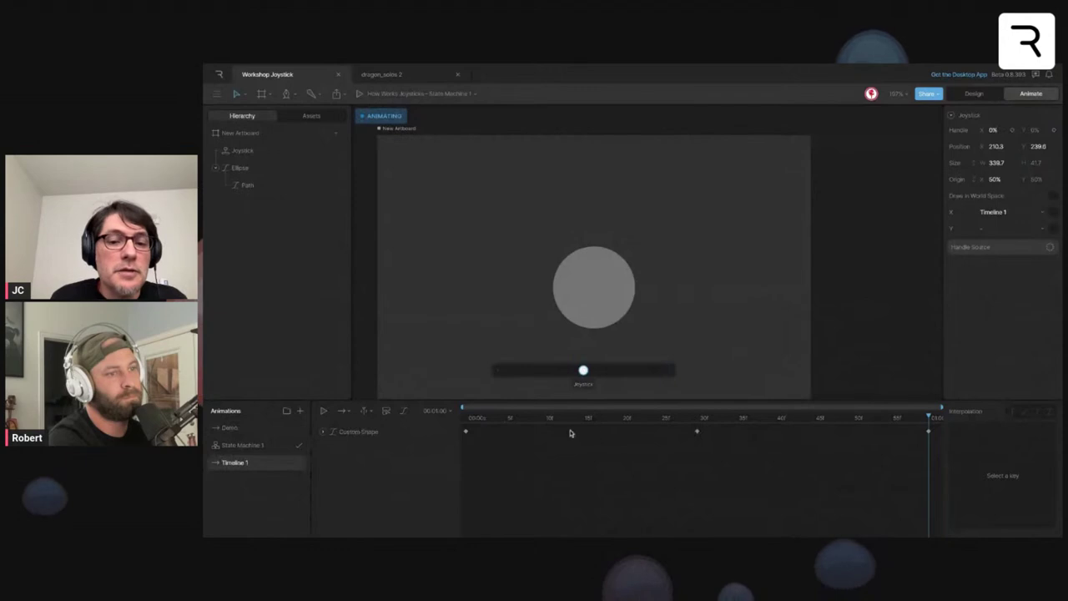
click(467, 432)
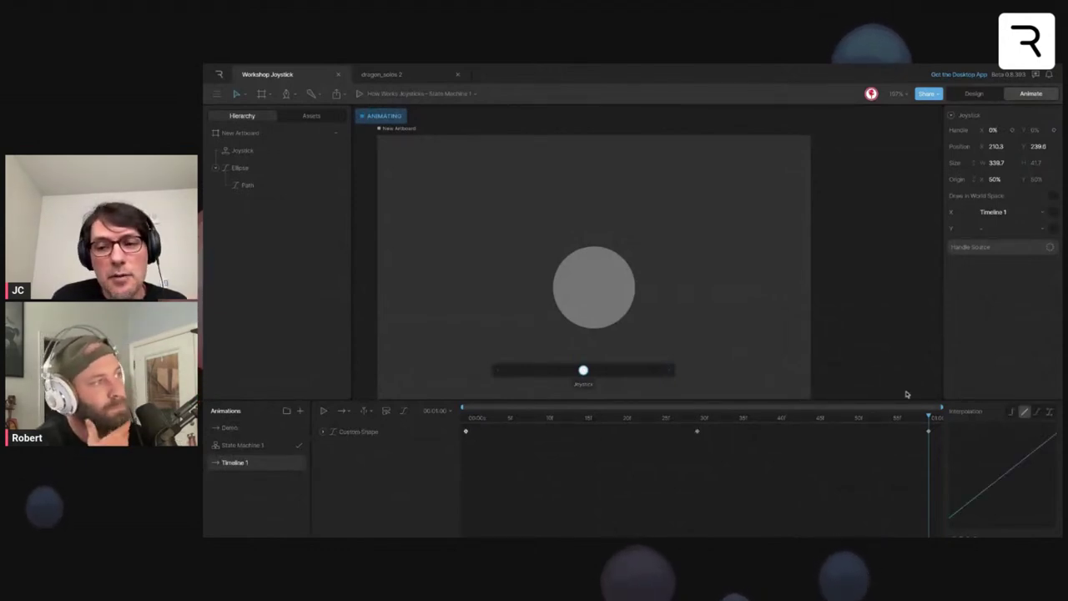
click(1013, 413)
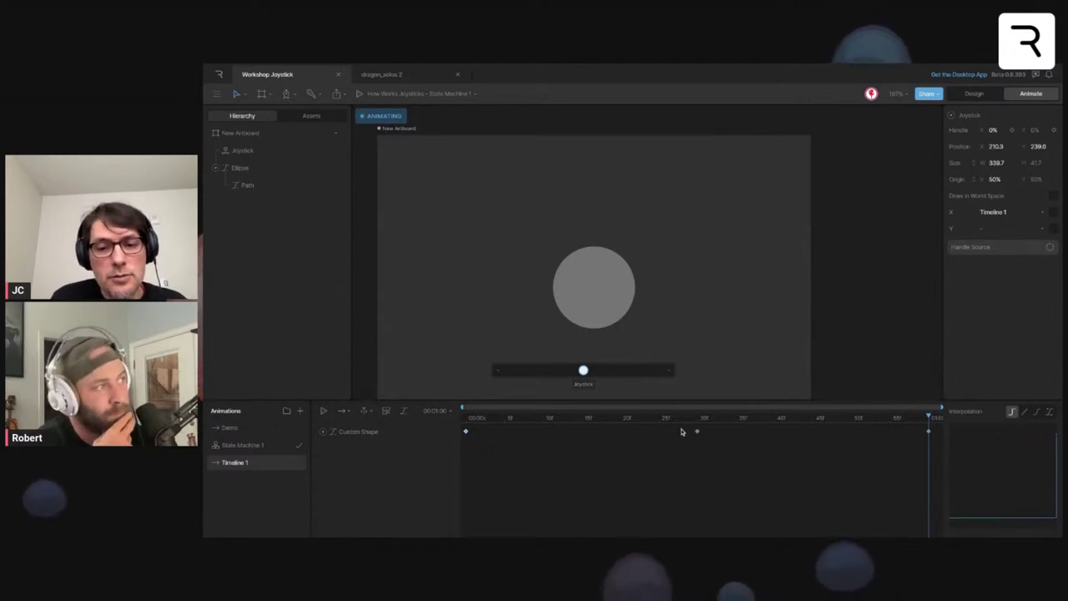
click(642, 420)
key(period)
key(period)
key(period)
key(period)
key(period)
key(period)
key(period)
key(comma)
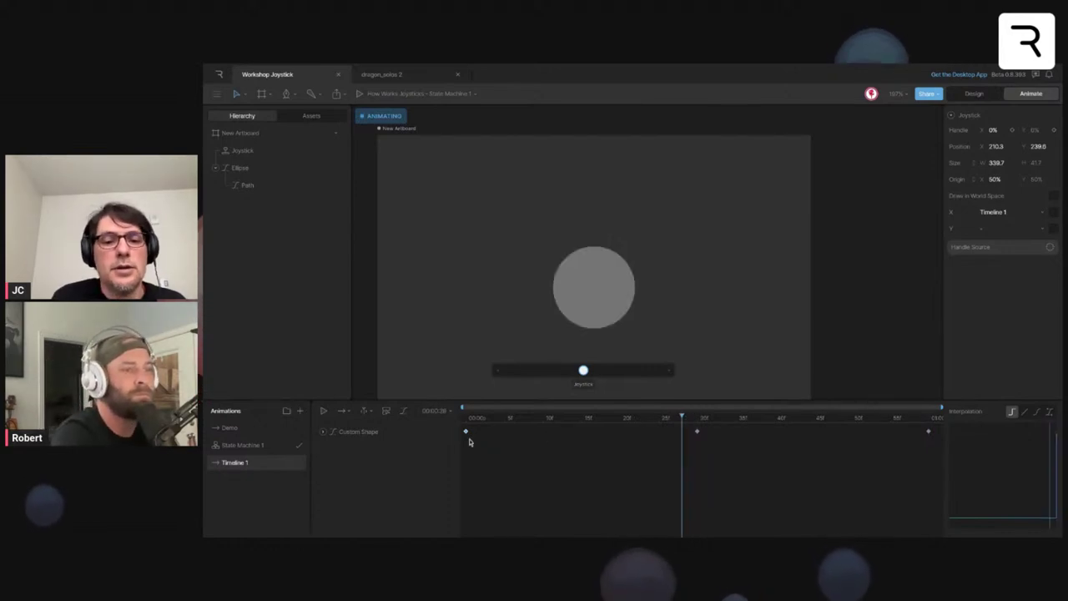
- Set Timeline 1's first key to cubic interpolation and raise the curve's starting handle for a fast start that eases into the square
click(466, 433)
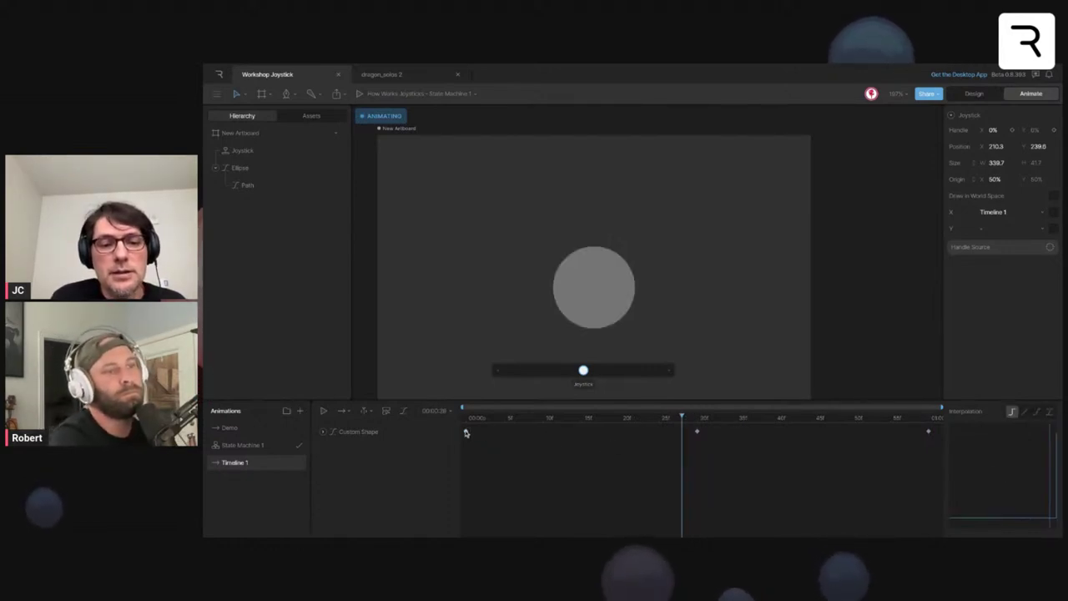
click(1037, 413)
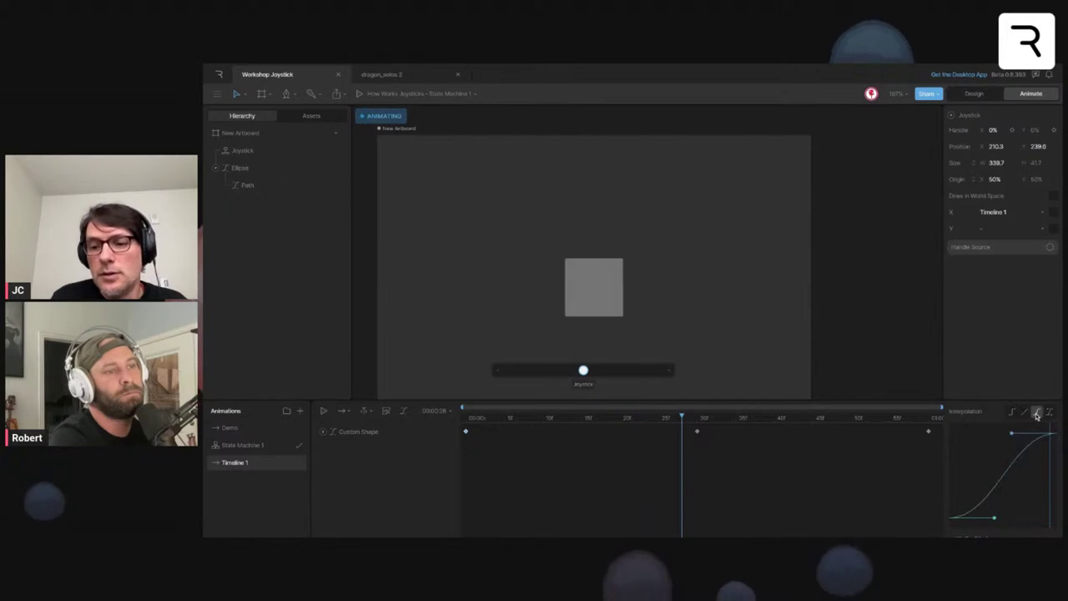
drag(993, 520, 976, 486)
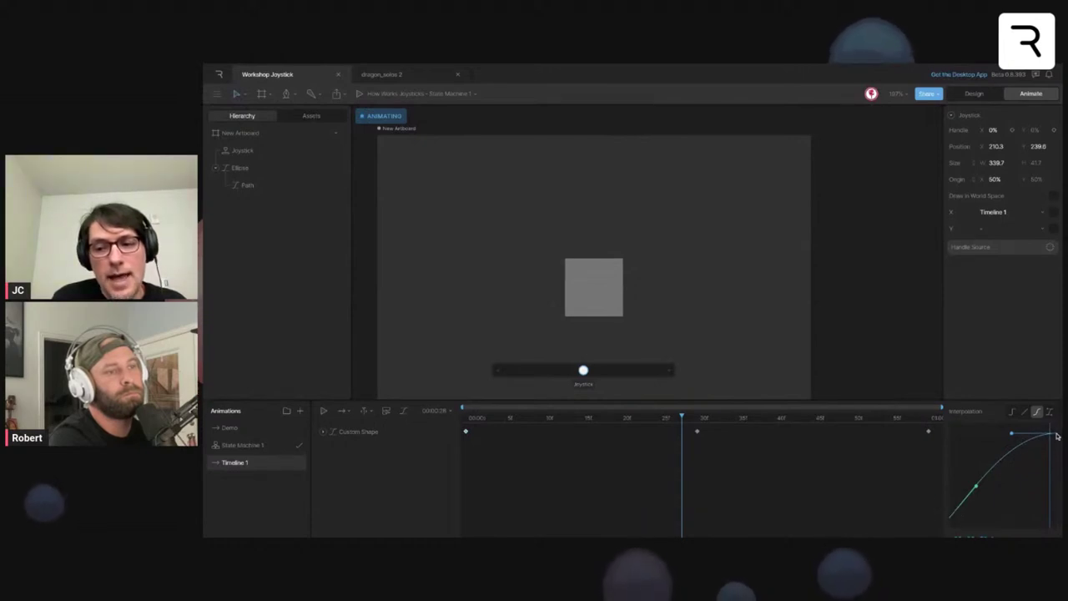
- Set Timeline 1's middle key to cubic interpolation and lower the curve's end handle for a slow start and fast finish
click(699, 435)
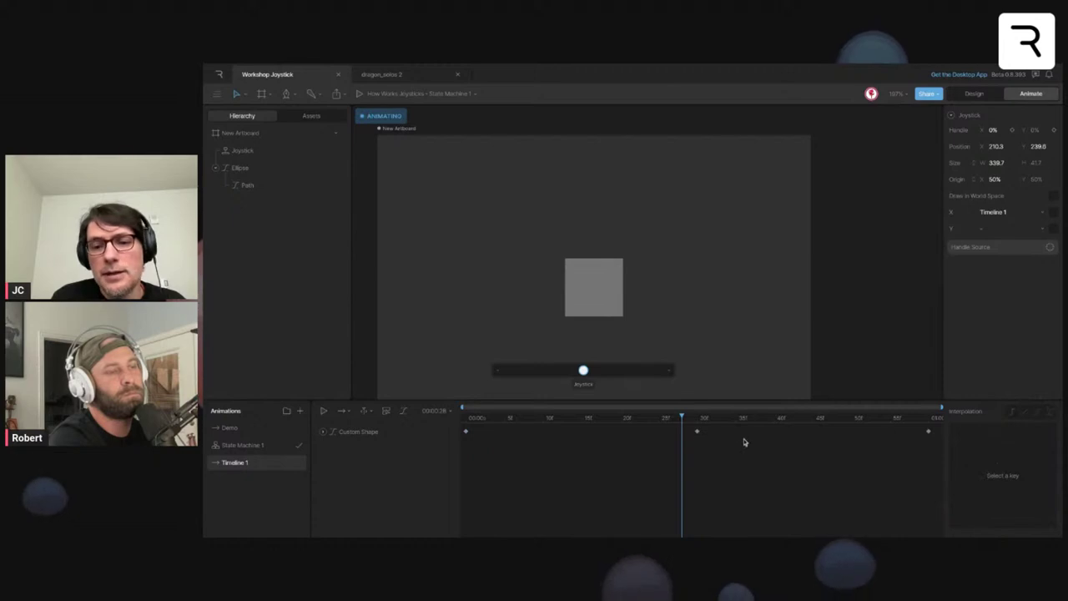
click(697, 432)
click(1037, 413)
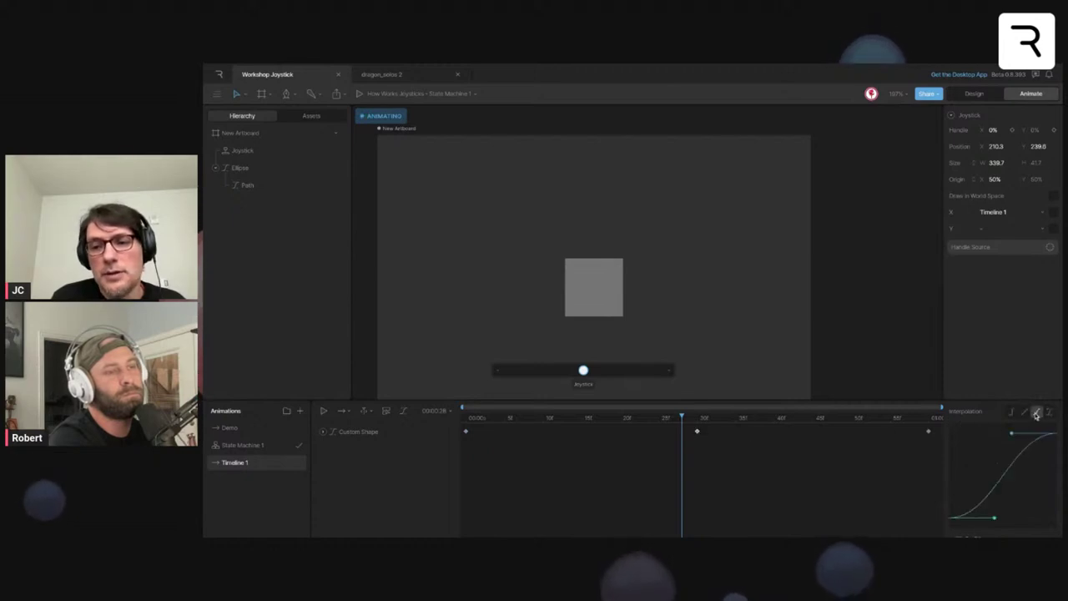
drag(1011, 435, 1030, 464)
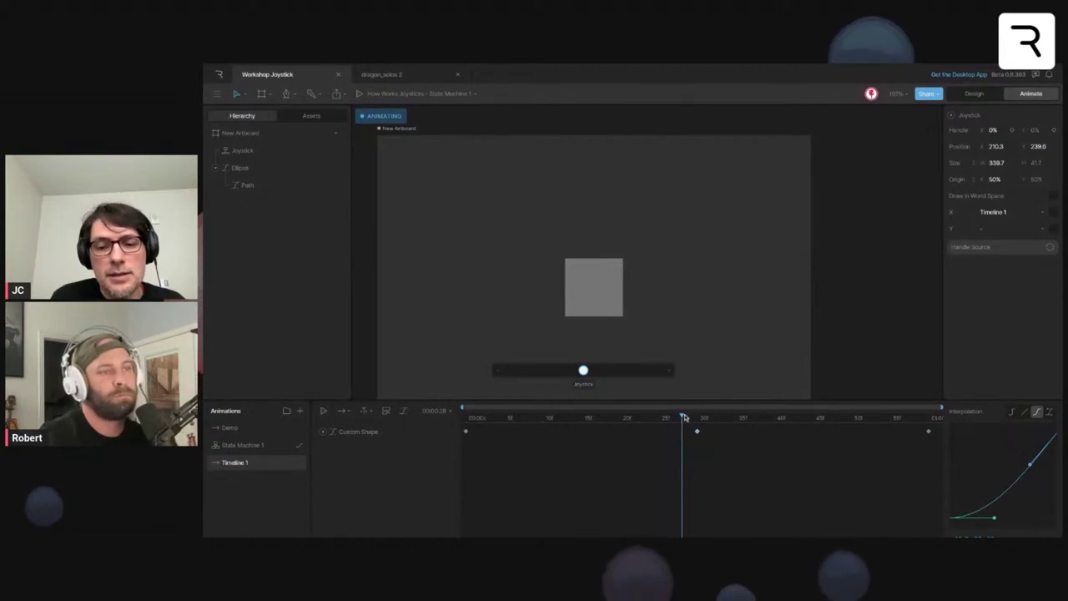
- Scrub Timeline 1 back to its start and play the Demo timeline to review the eased morph
drag(659, 423, 466, 424)
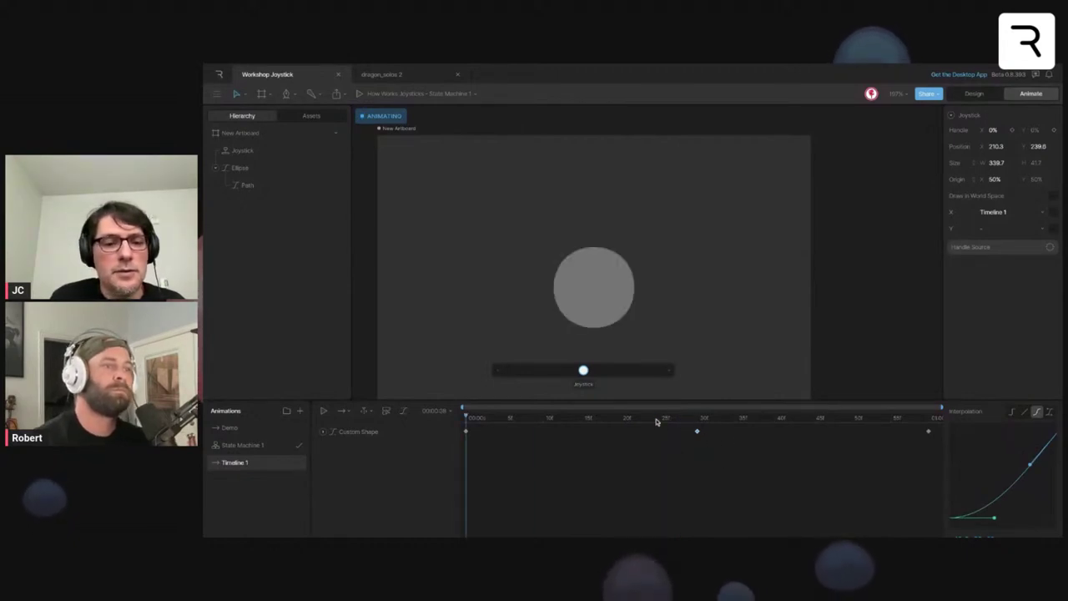
click(252, 431)
key(space)
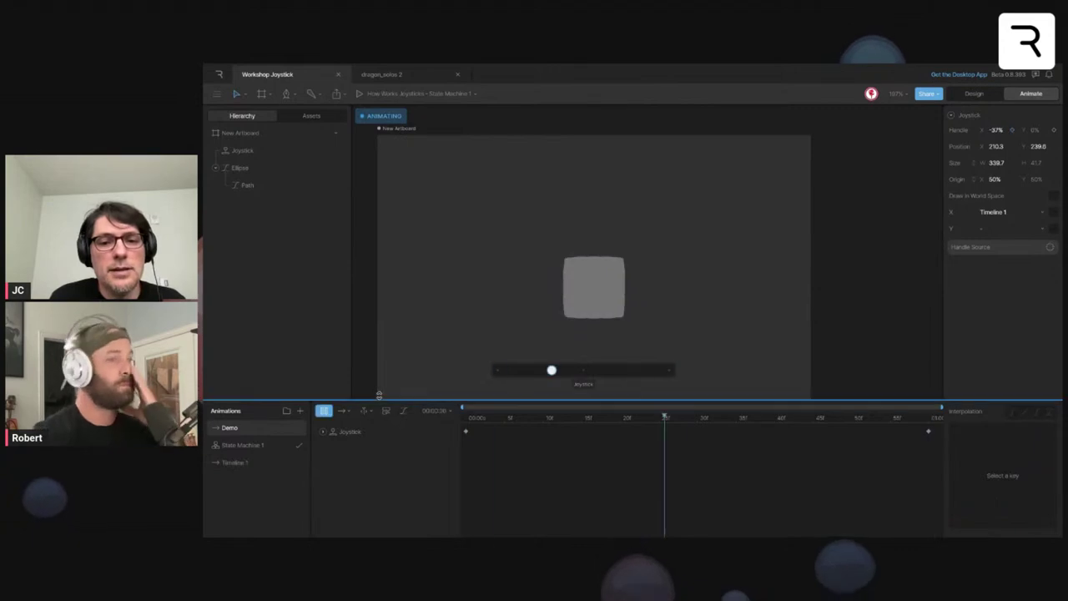
key(space)
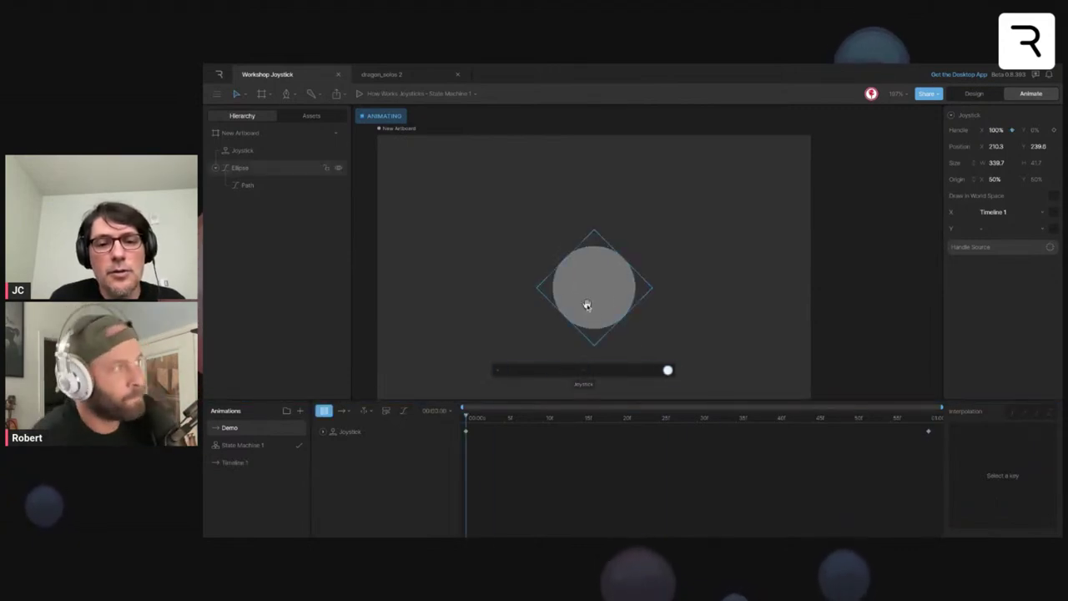
- Play the Demo timeline again and stop it to watch the circle-to-square morph with its new easing
key(space)
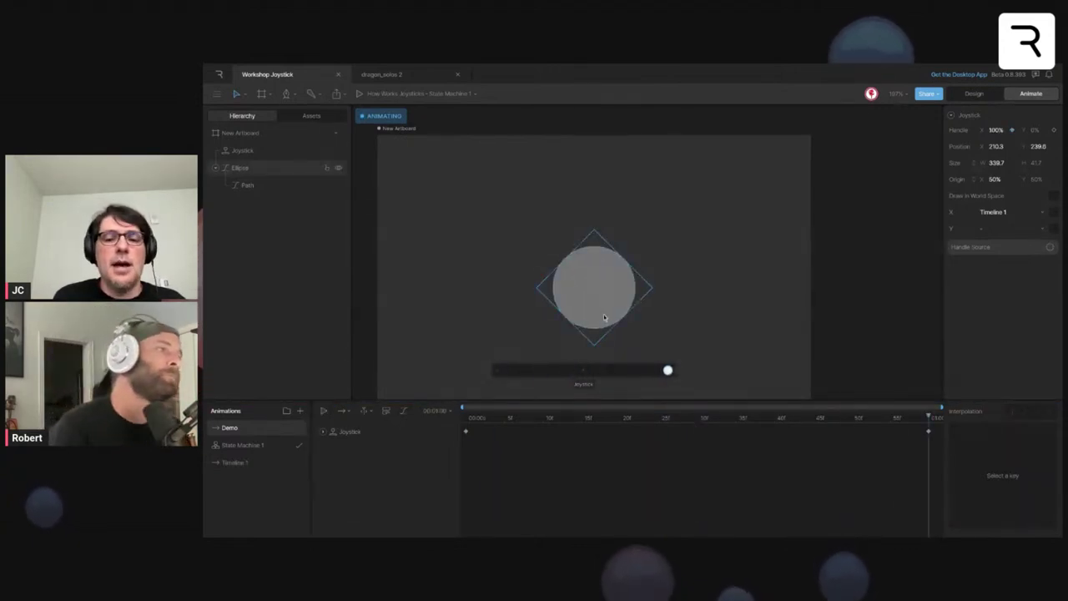
key(space)
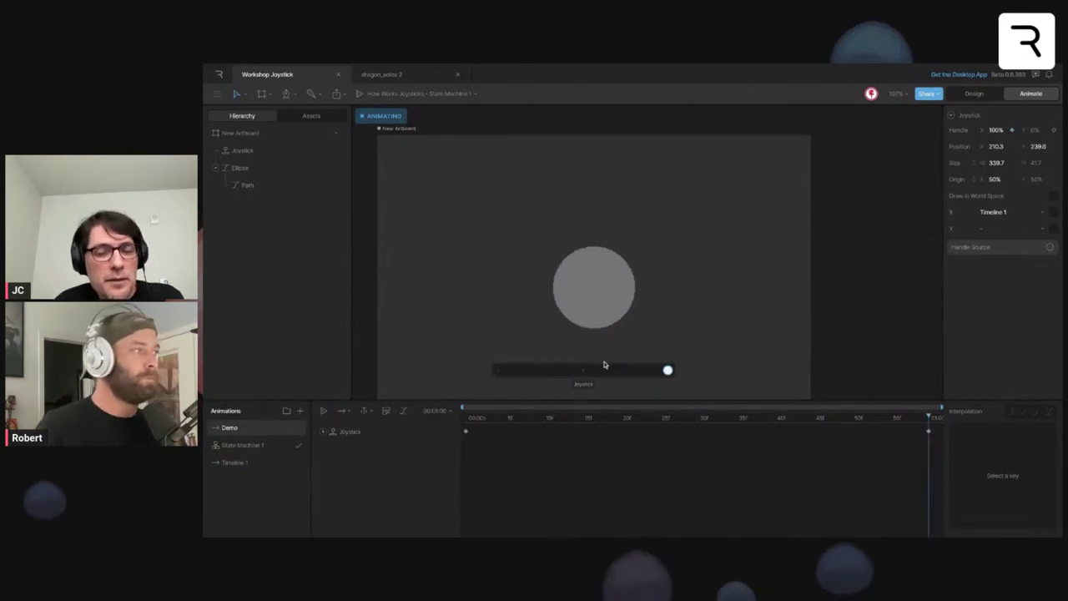
key(space)
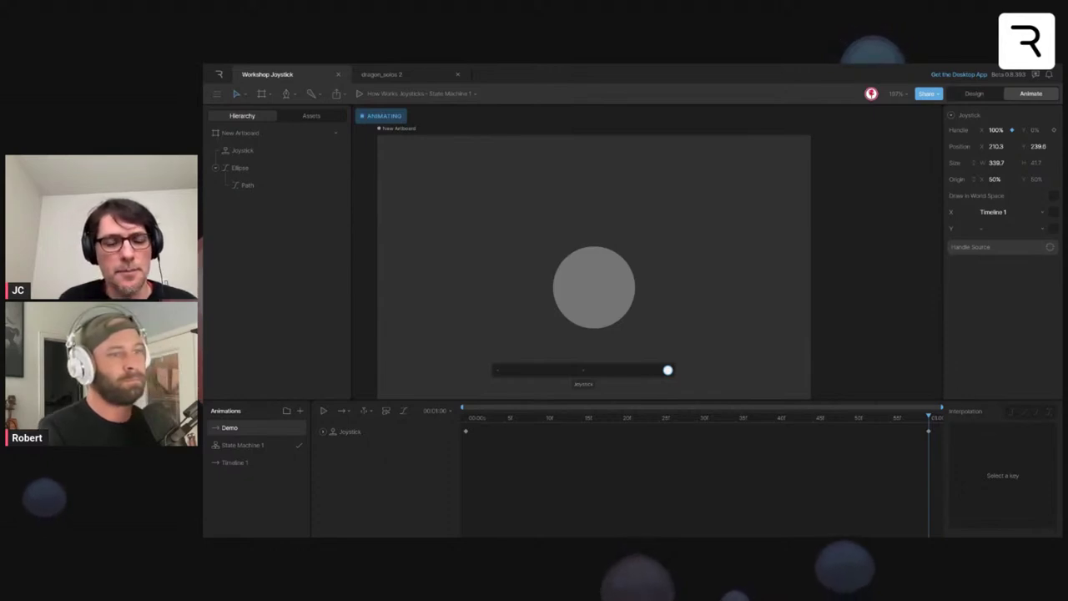
- Switch to the How Works Joysticks artboard with the planet and open its Demo timeline in animate mode
click(661, 321)
scroll(660, 320, down, 2)
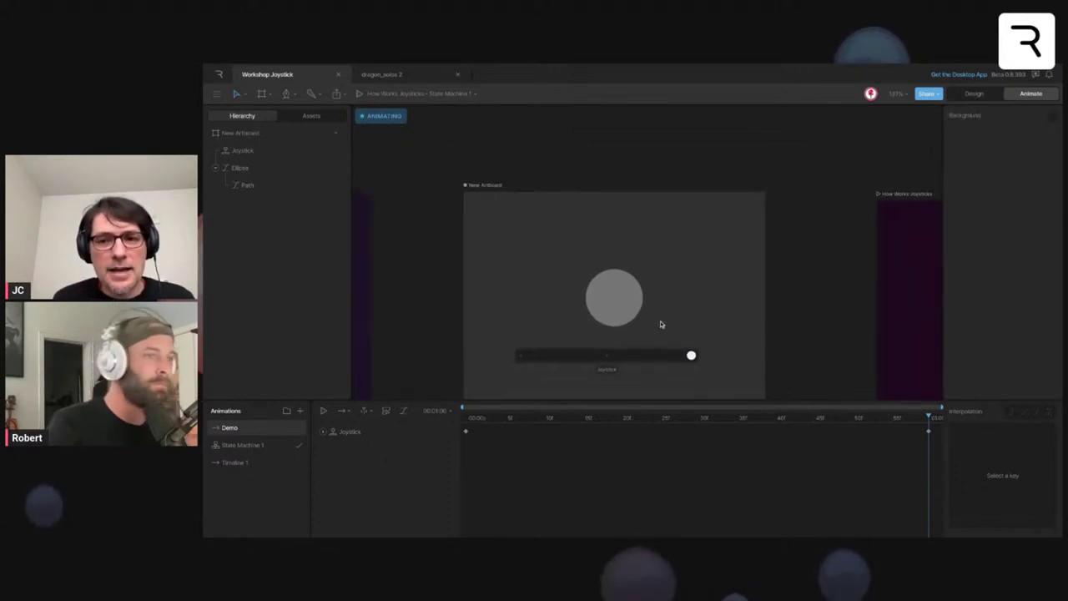
scroll(660, 321, right, 10)
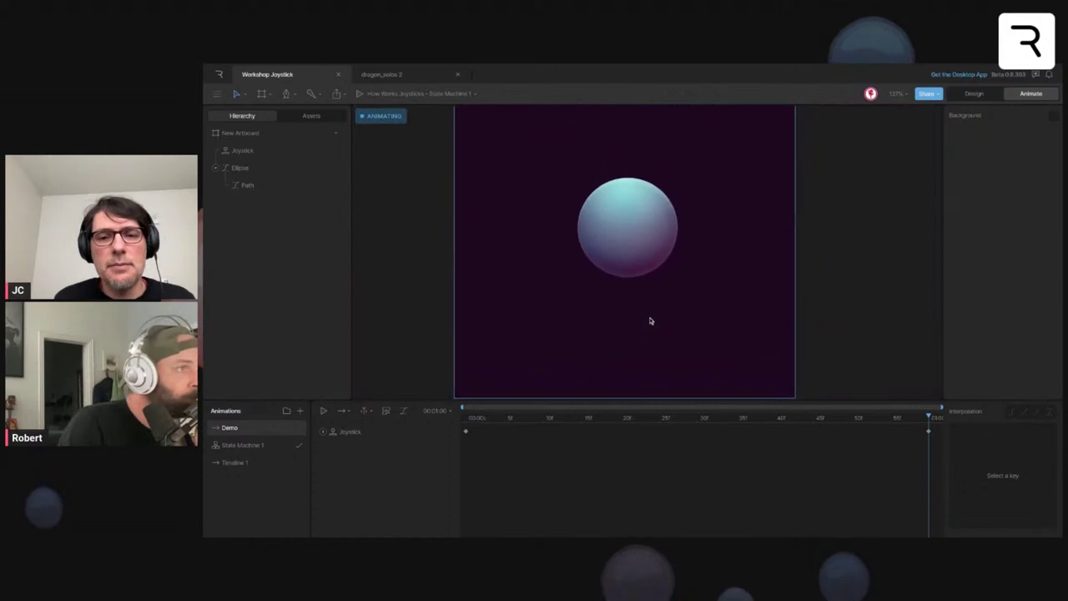
scroll(651, 320, up, 1)
click(623, 246)
key(Tab)
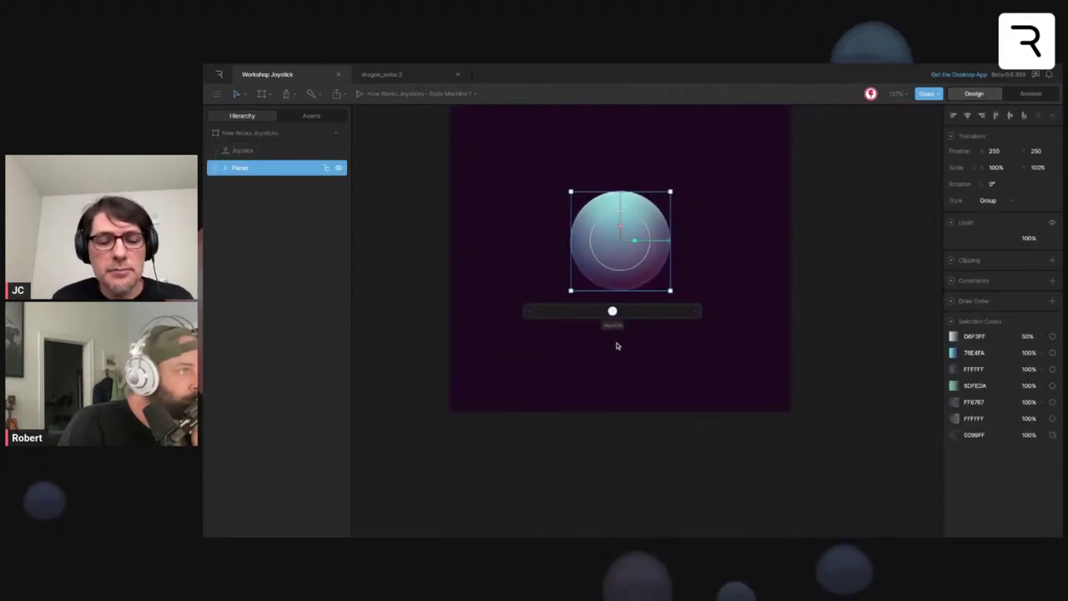
scroll(617, 346, up, 4)
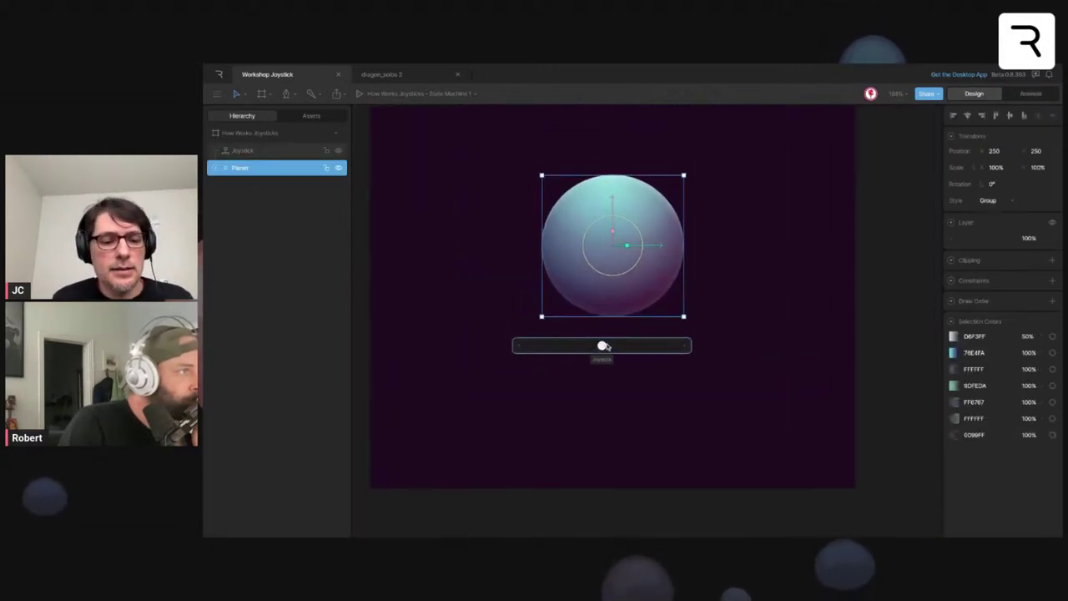
key(Tab)
click(242, 427)
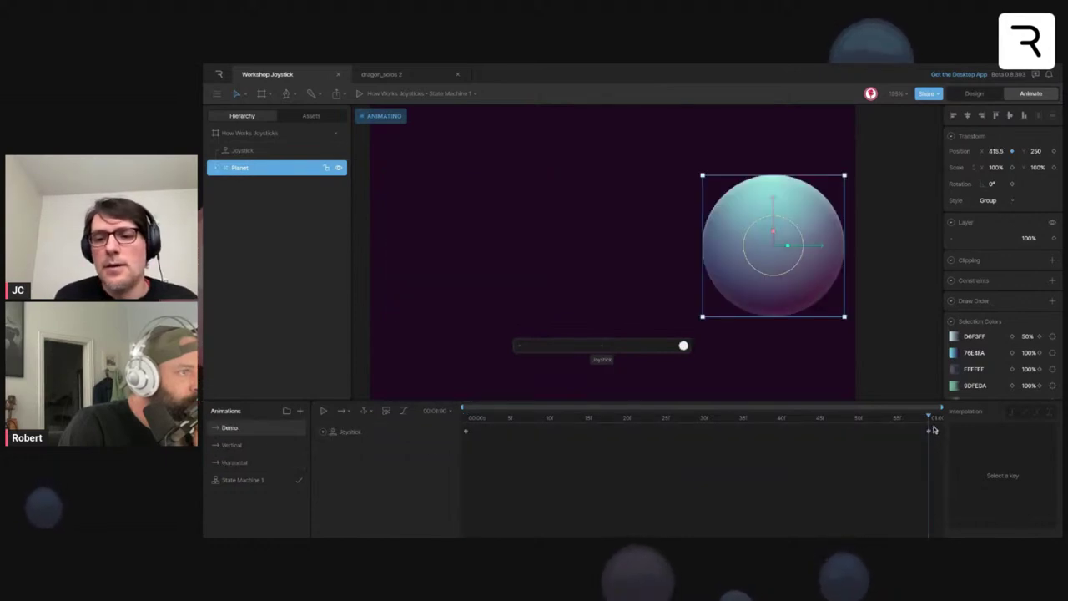
- Delete all joystick keys from the Demo timeline and test the joystick handle from the first frame
drag(935, 427, 446, 459)
key(Delete)
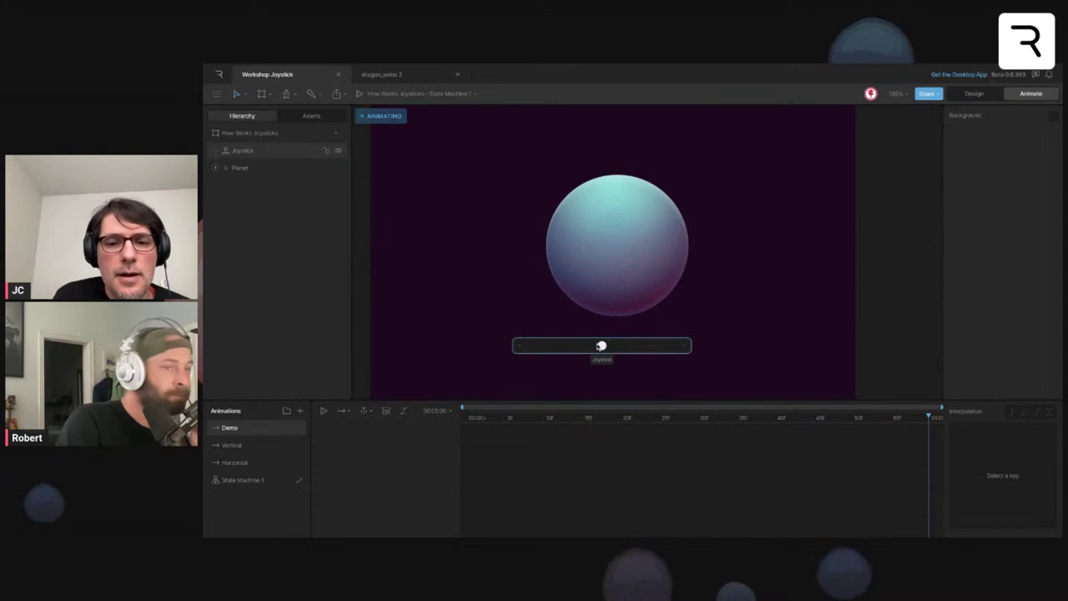
drag(479, 419, 428, 419)
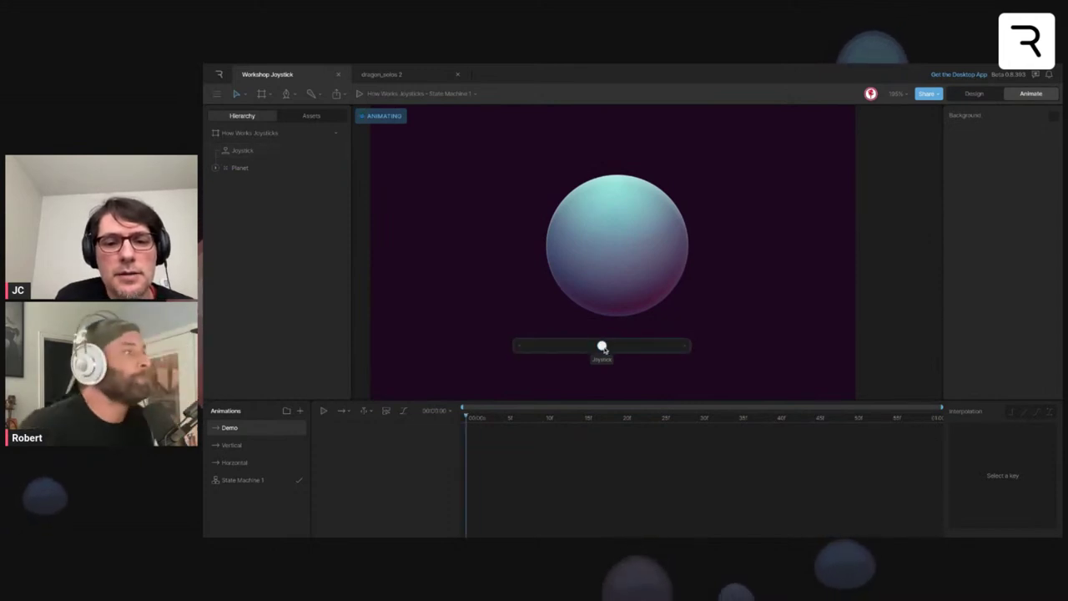
drag(601, 346, 609, 347)
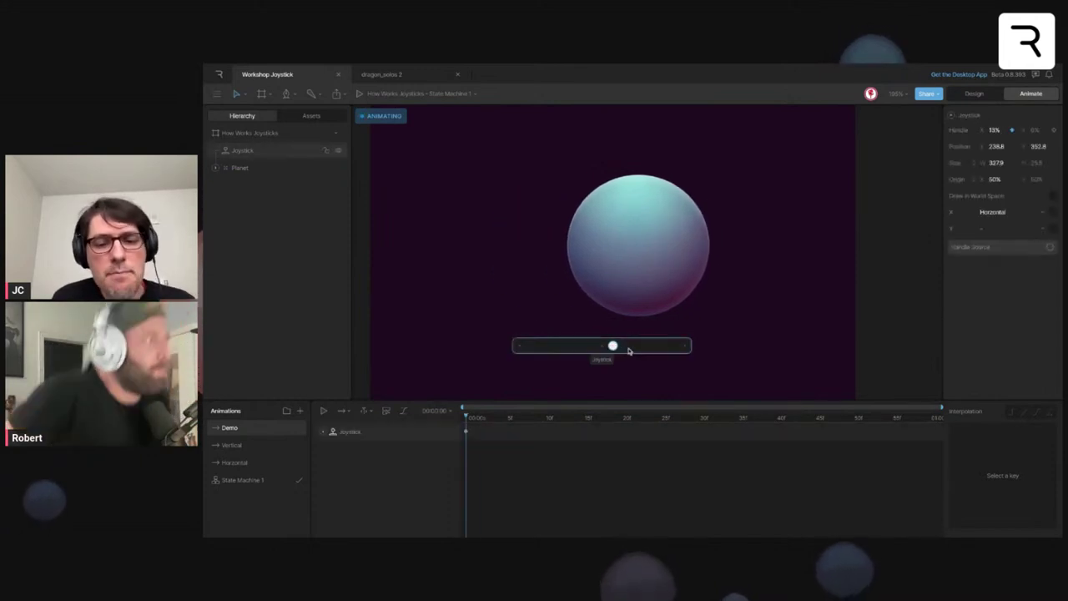
- Shrink the planet joystick's width to about 75 in design mode
key(Tab)
click(677, 343)
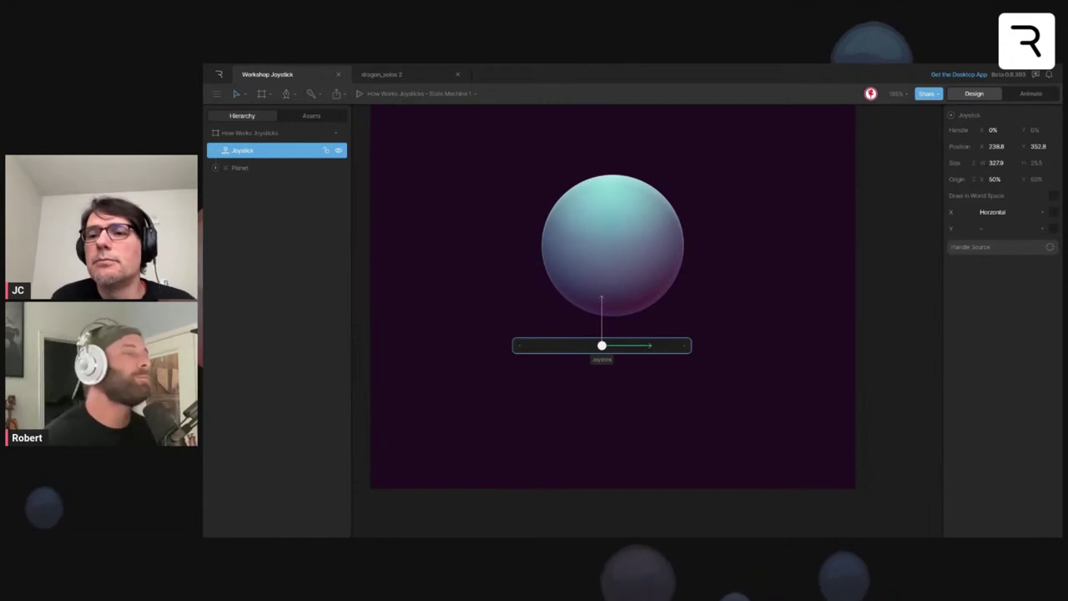
drag(995, 162, 919, 162)
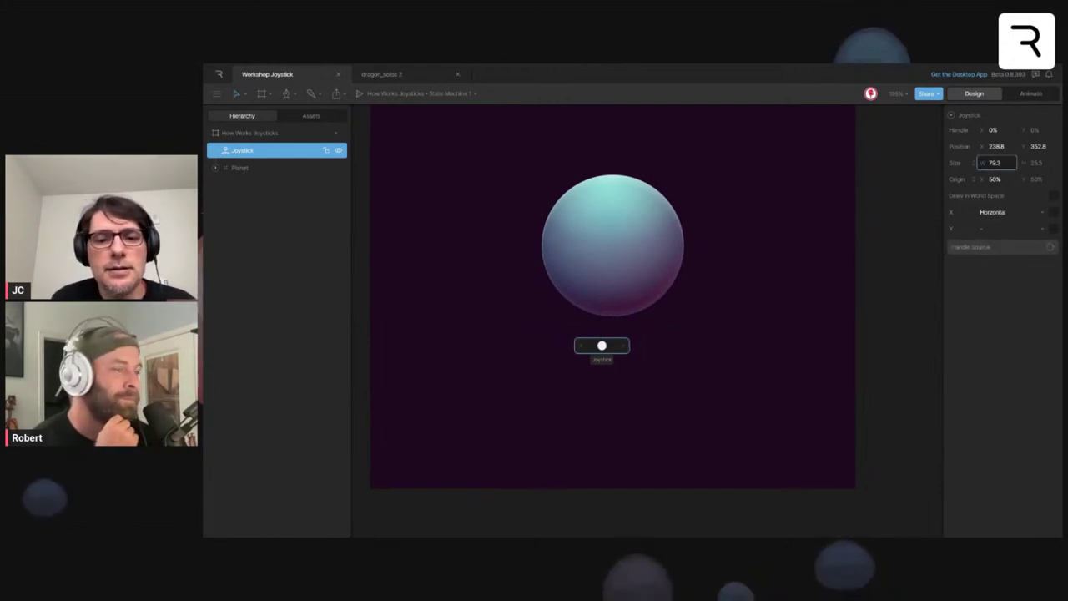
- Move the shortened joystick's handle to about 46% on the Demo timeline's first frame to shift the planet, and deselect the joystick
key(Tab)
mouse_move(615, 352)
mouse_down()
mouse_move(593, 348)
mouse_move(607, 349)
mouse_up()
double_click(608, 348)
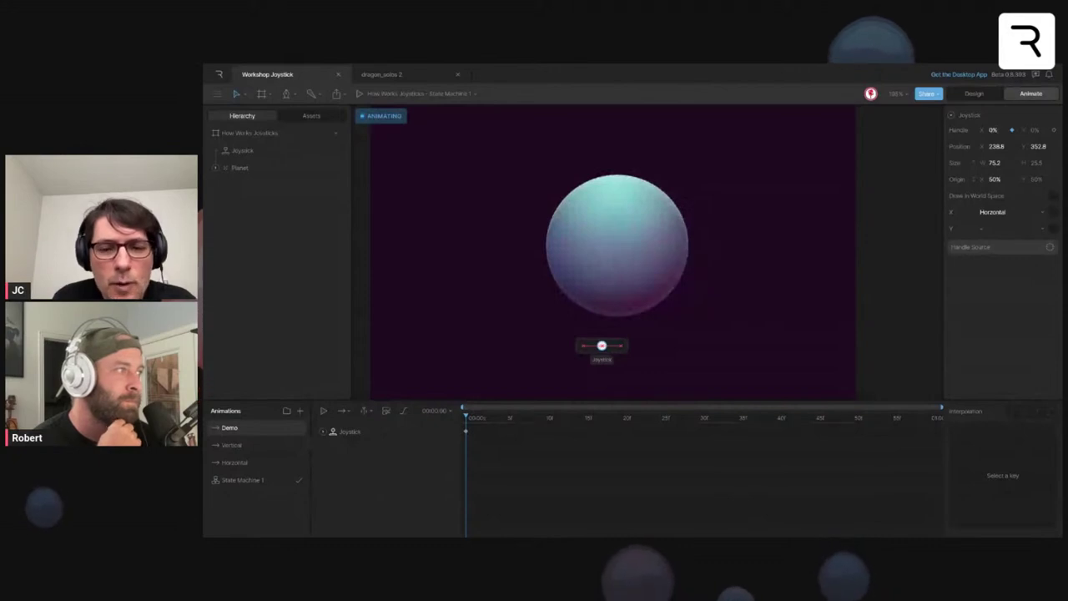
drag(602, 346, 610, 346)
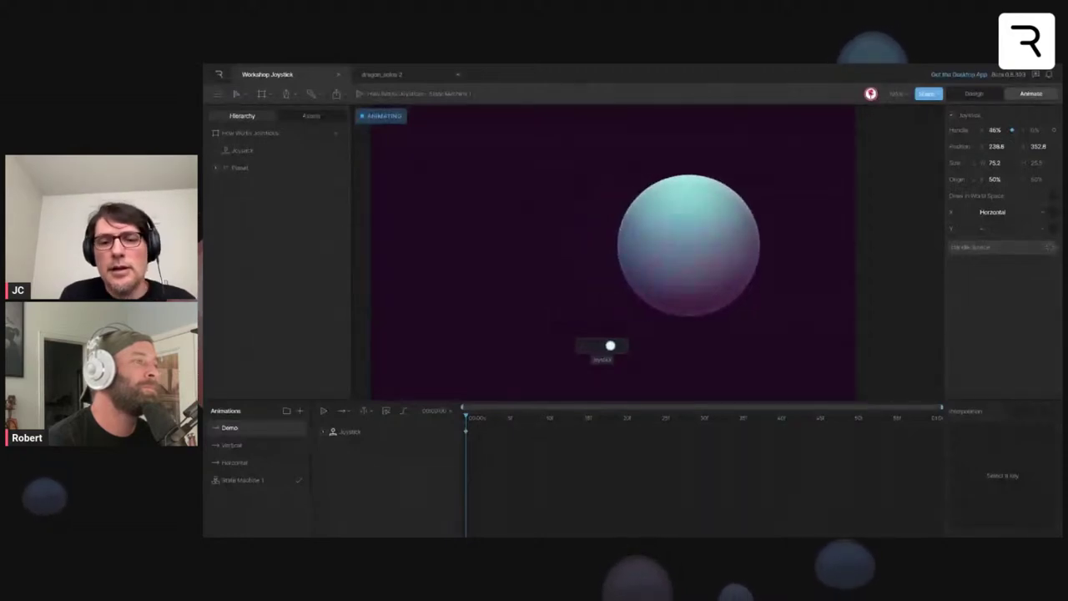
click(575, 318)
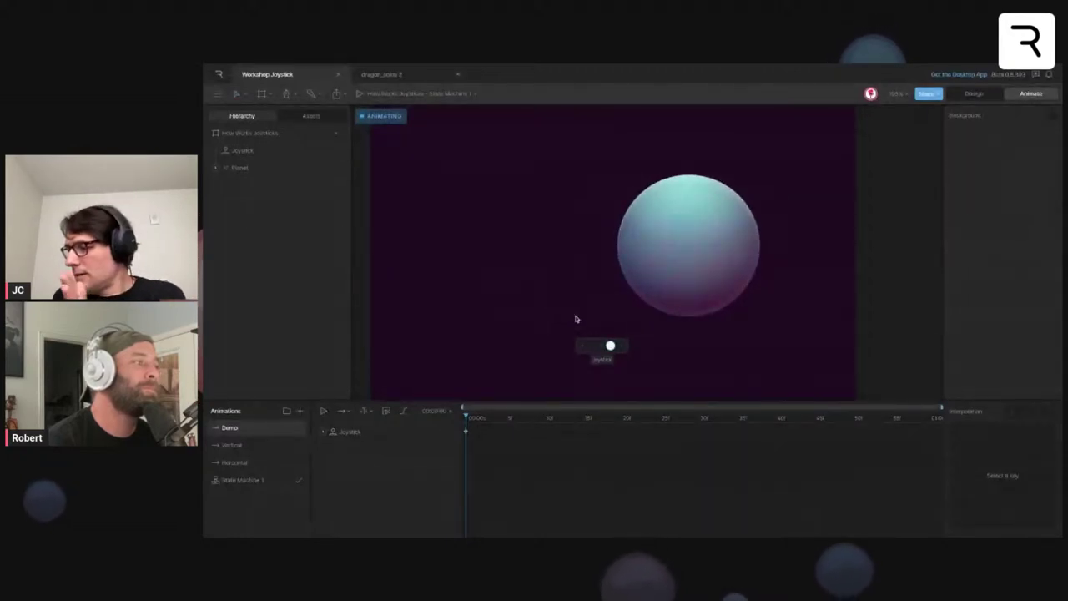
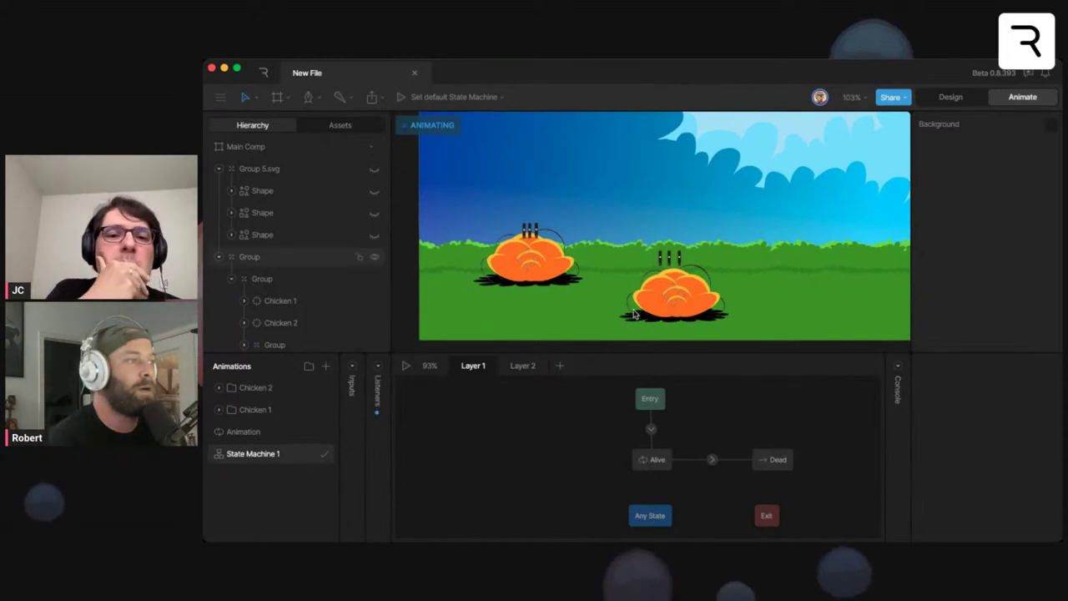
- Play State Machine 1 of Main Comp in the chicken file to preview both chickens, and stop playback
click(406, 366)
drag(792, 249, 743, 253)
scroll(763, 233, down, 2)
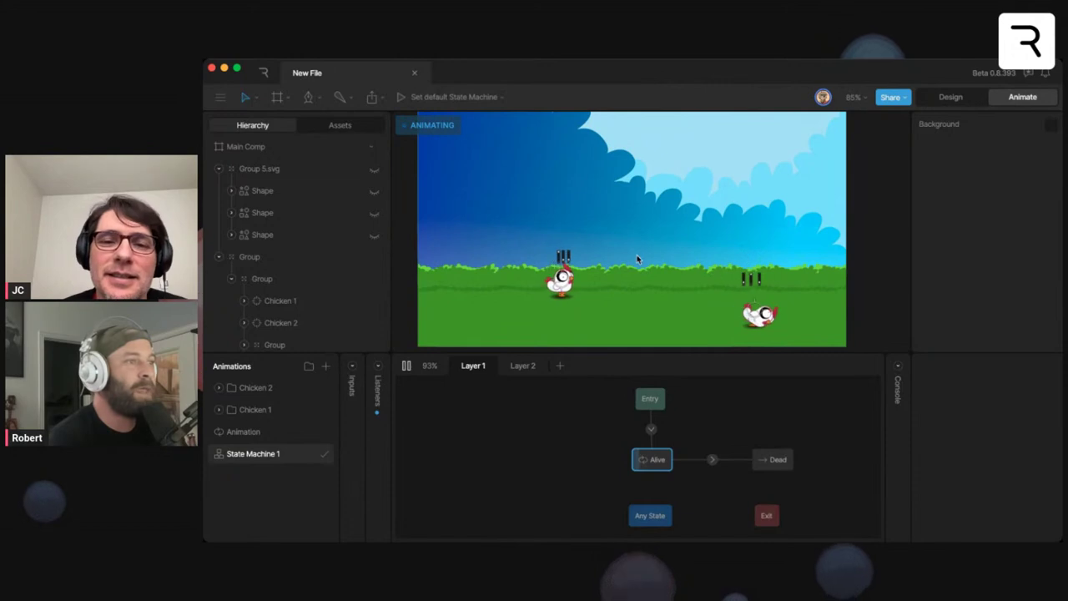
key(space)
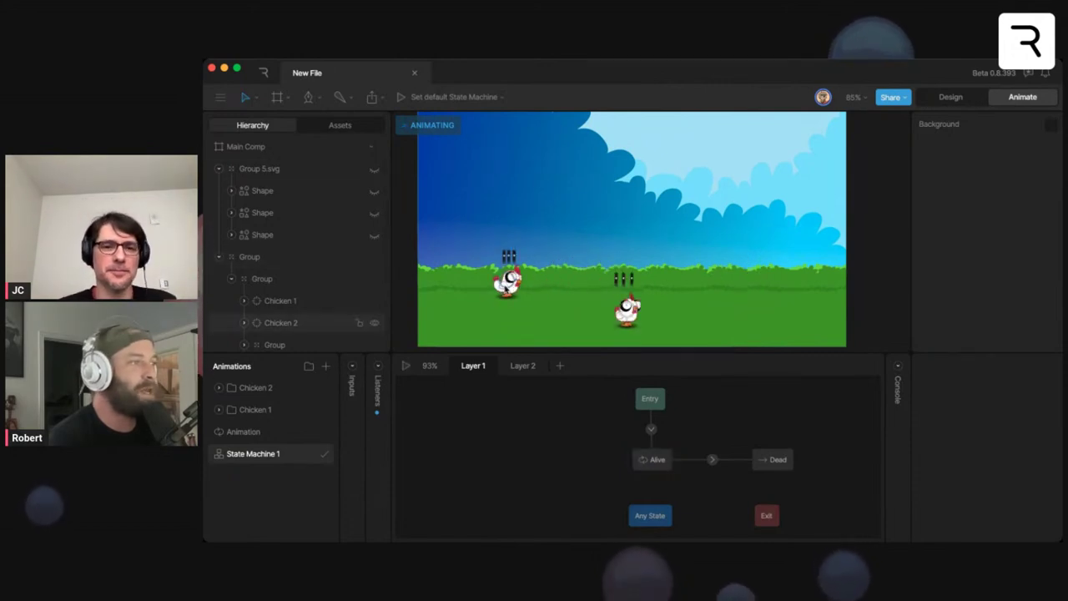
- Examine the Chicken artboard and its Blink, Idle, Chicken Walk? and Peck timelines
drag(613, 280, 877, 271)
scroll(549, 262, down, 2)
drag(536, 268, 663, 274)
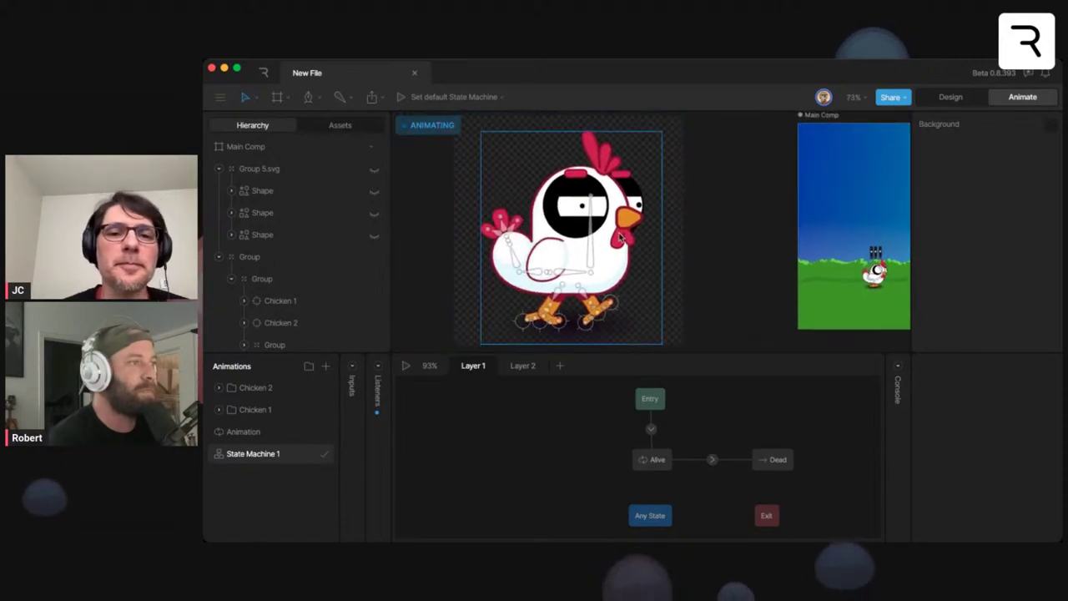
click(627, 255)
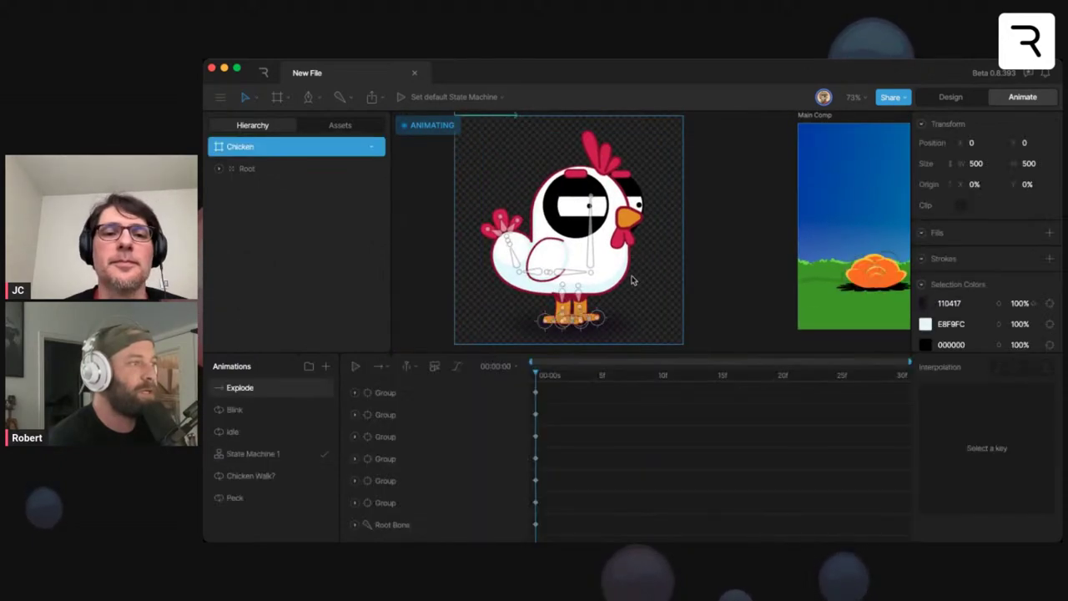
click(247, 411)
click(249, 432)
click(261, 475)
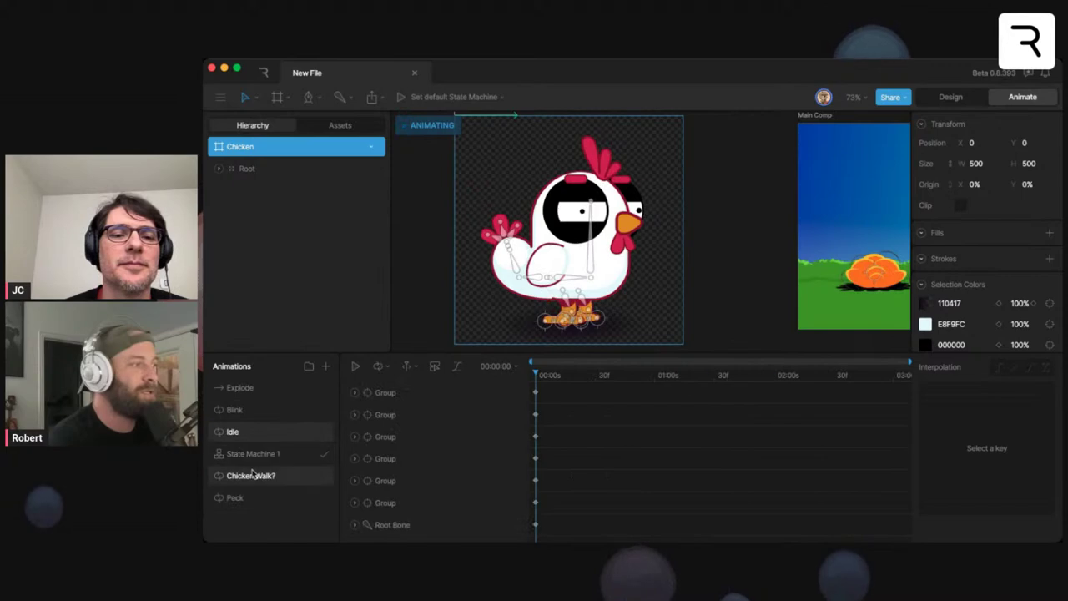
click(253, 499)
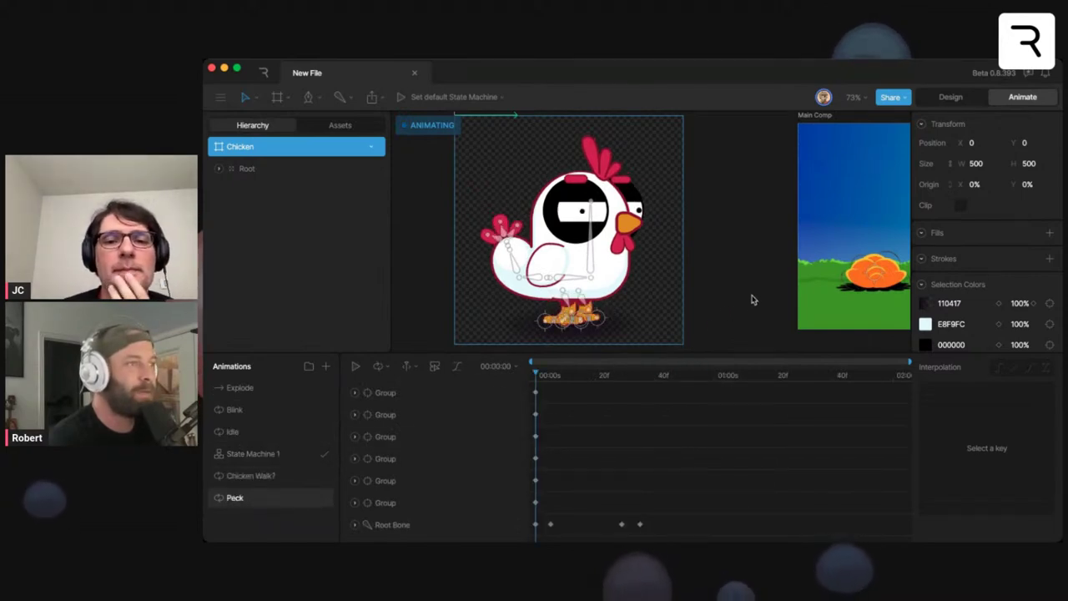
- Return to Main Comp and check which chickens the Chicken 1 and Chicken 2 targets control
drag(750, 301, 426, 296)
click(800, 245)
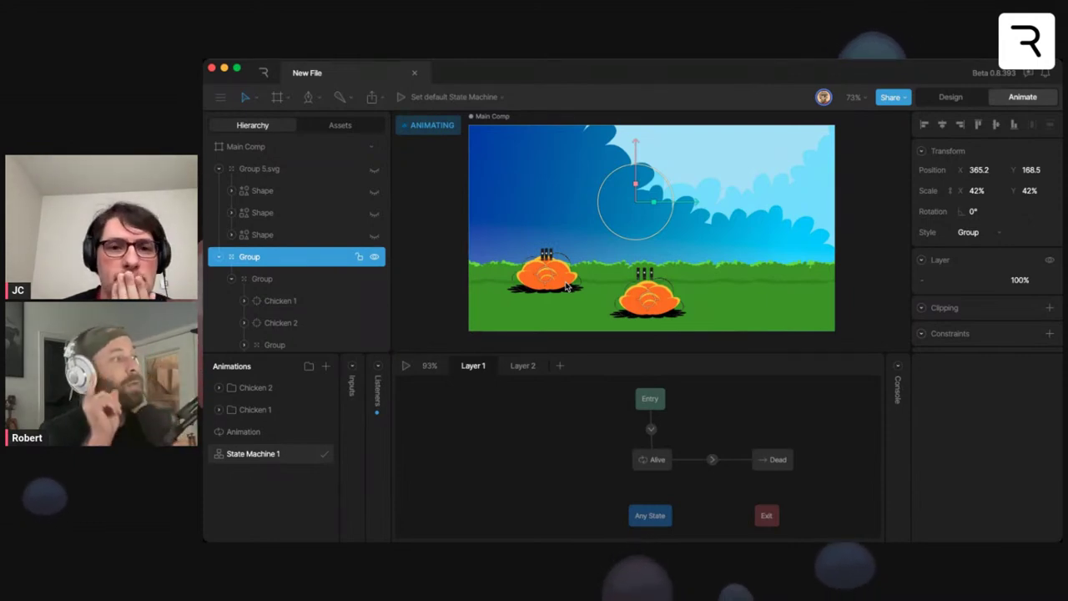
click(296, 302)
click(296, 324)
click(292, 302)
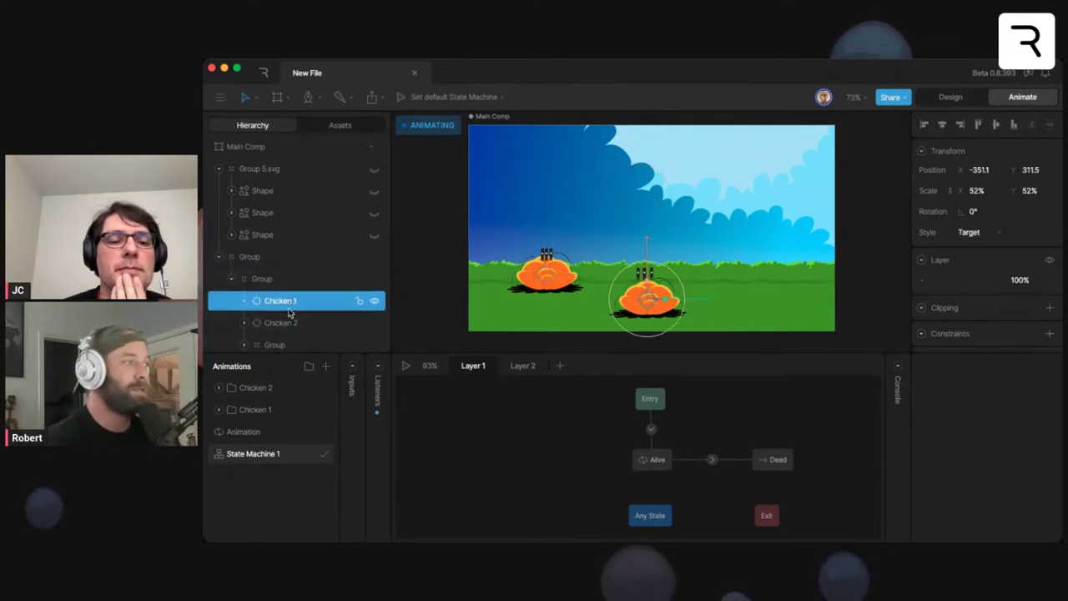
- Duplicate the Chicken 2 target in the hierarchy and select the upper of the two
click(292, 326)
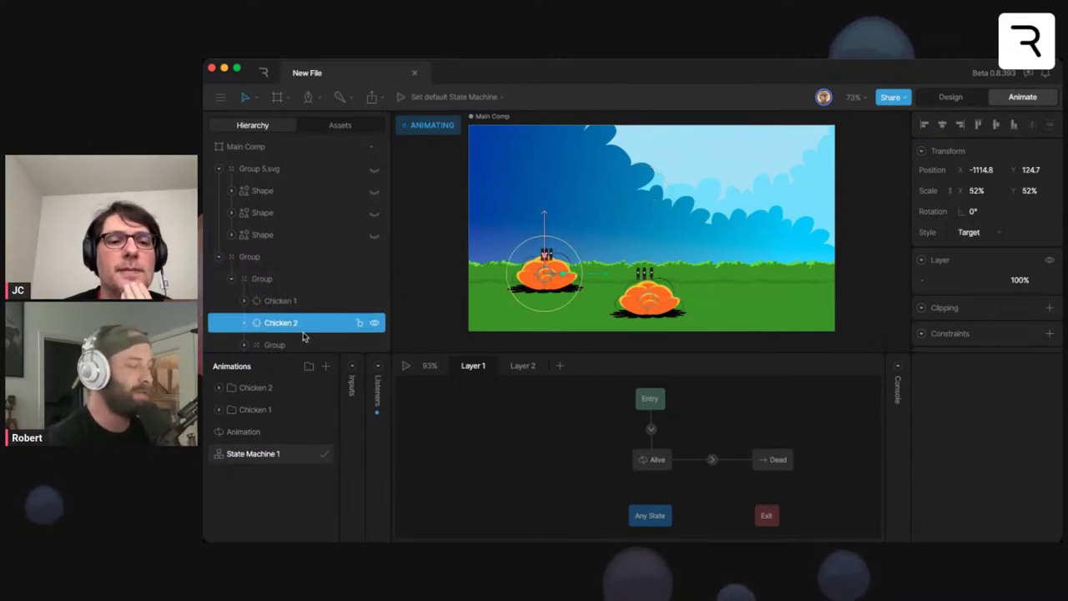
click(297, 345)
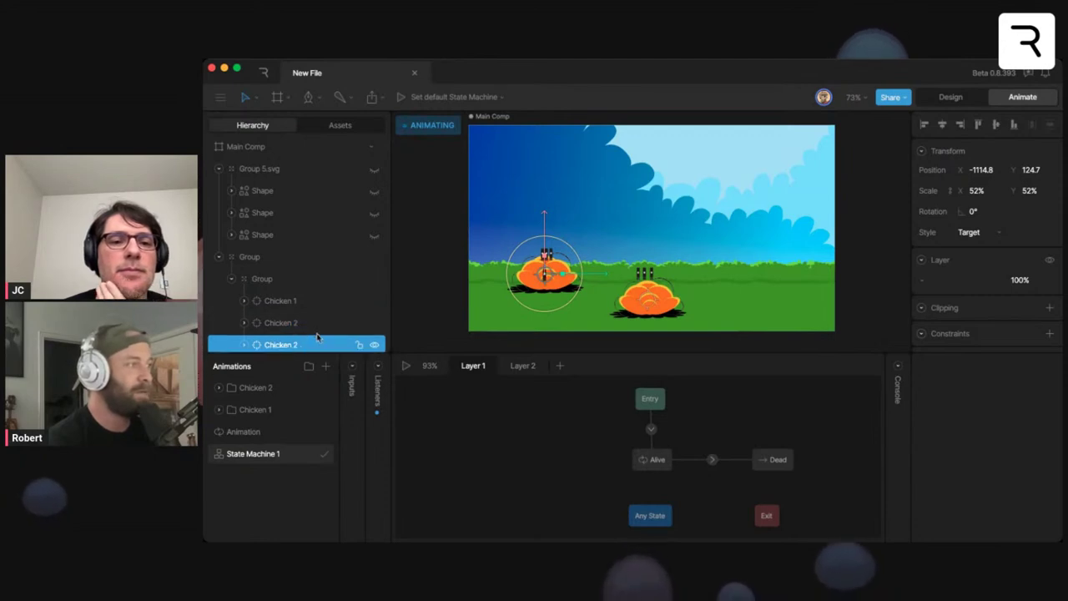
click(294, 323)
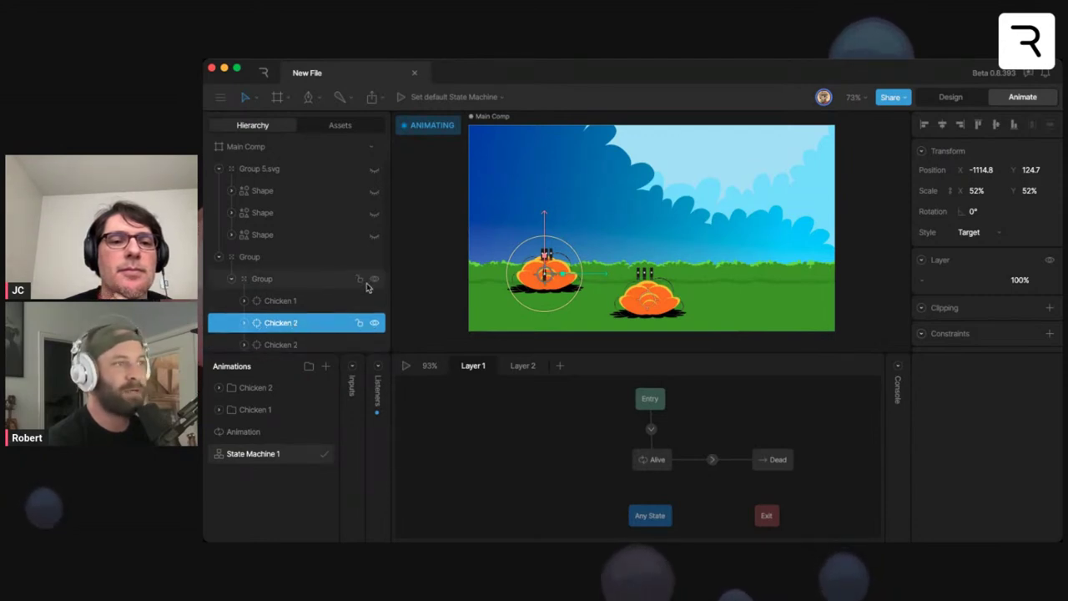
- Preview State Machine 1 with the duplicated chicken and inspect the Dead 2 timeline in the Chicken 2 animation folder
click(405, 366)
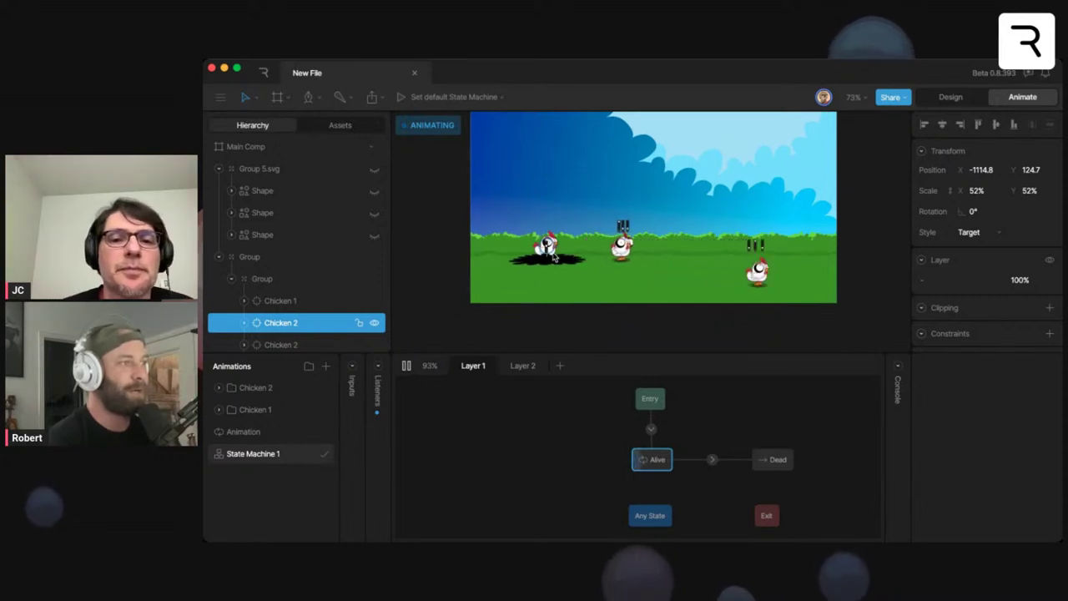
click(406, 367)
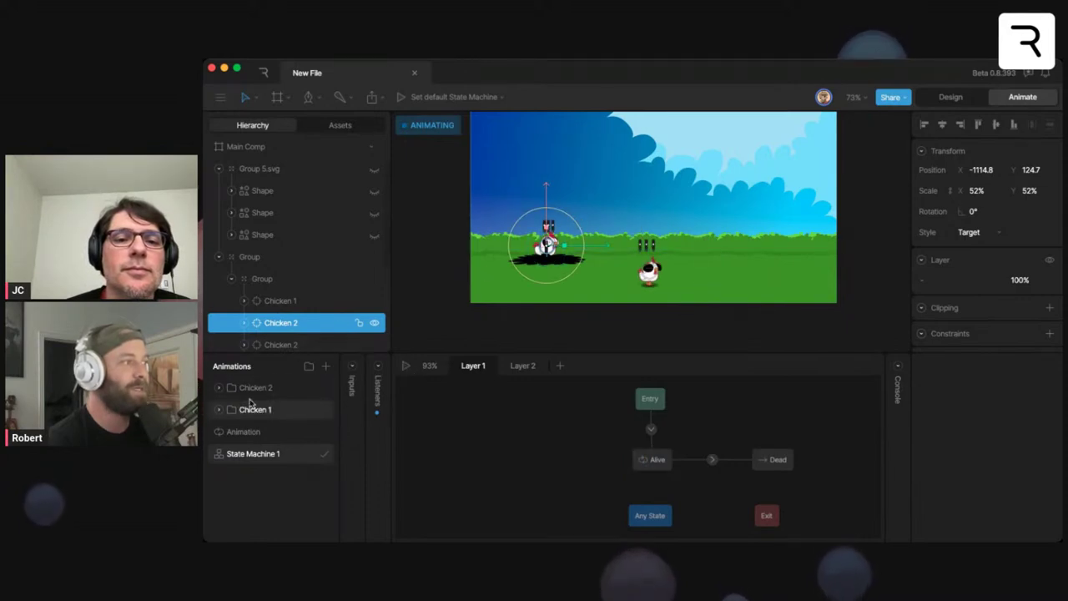
click(218, 388)
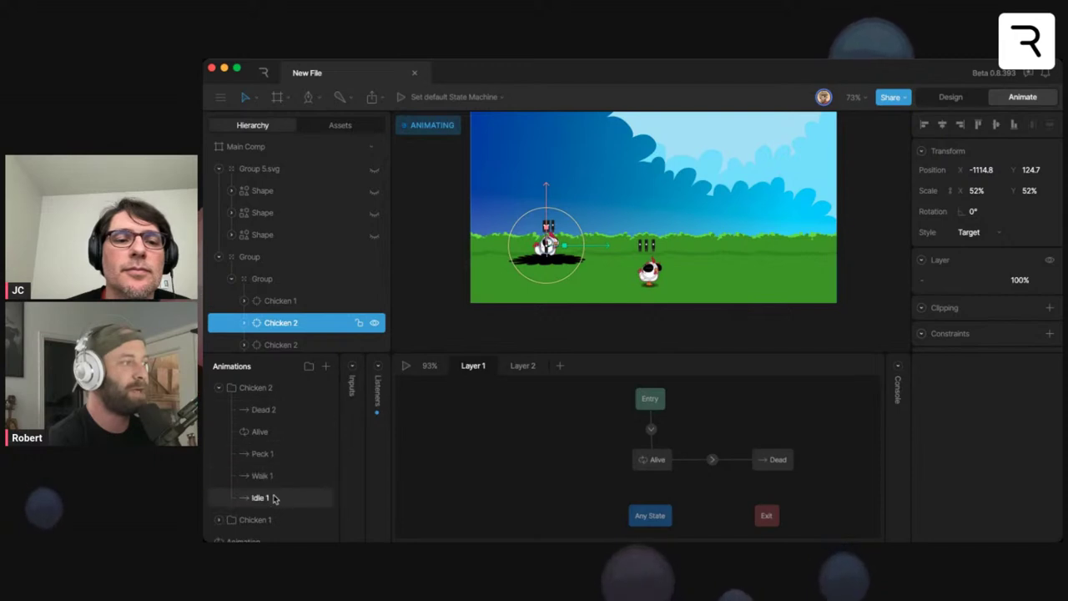
click(264, 409)
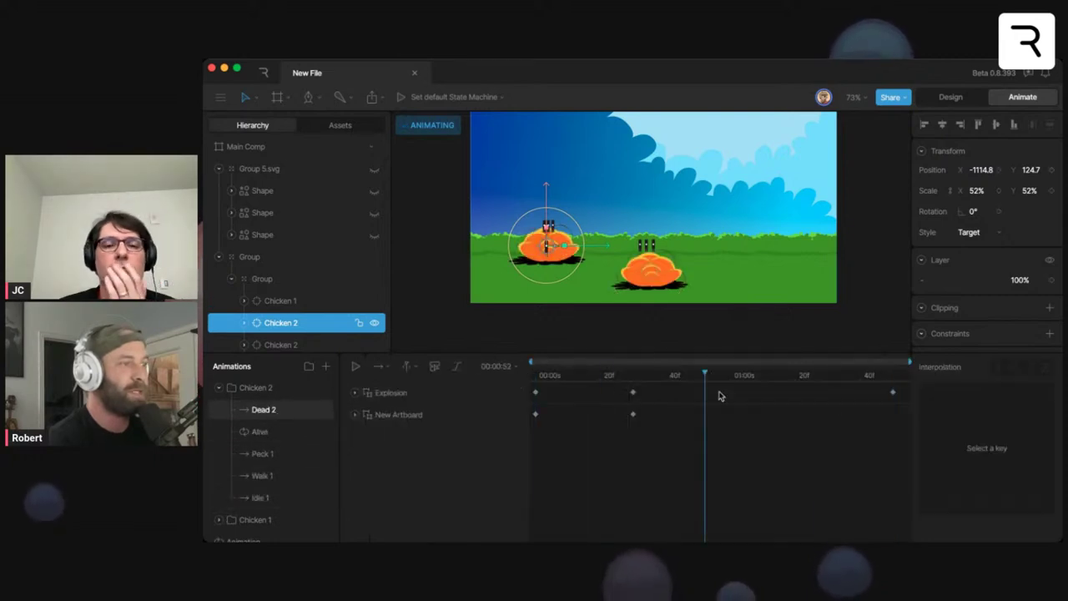
click(218, 388)
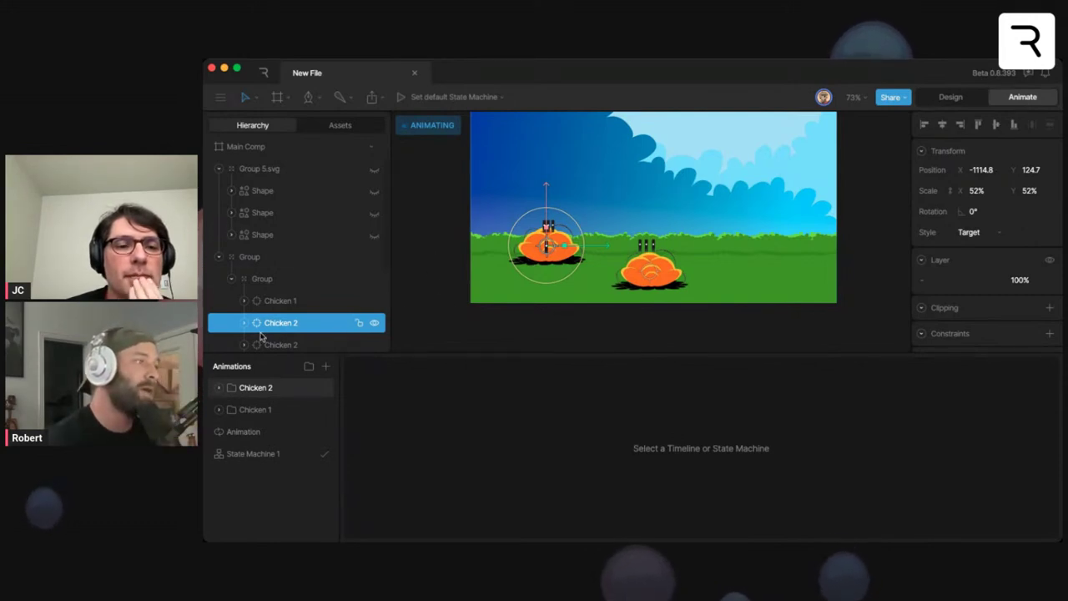
- Undo the last two actions and rename the upper Chicken 2 target as Chicken 3
key(super+z)
key(super+z)
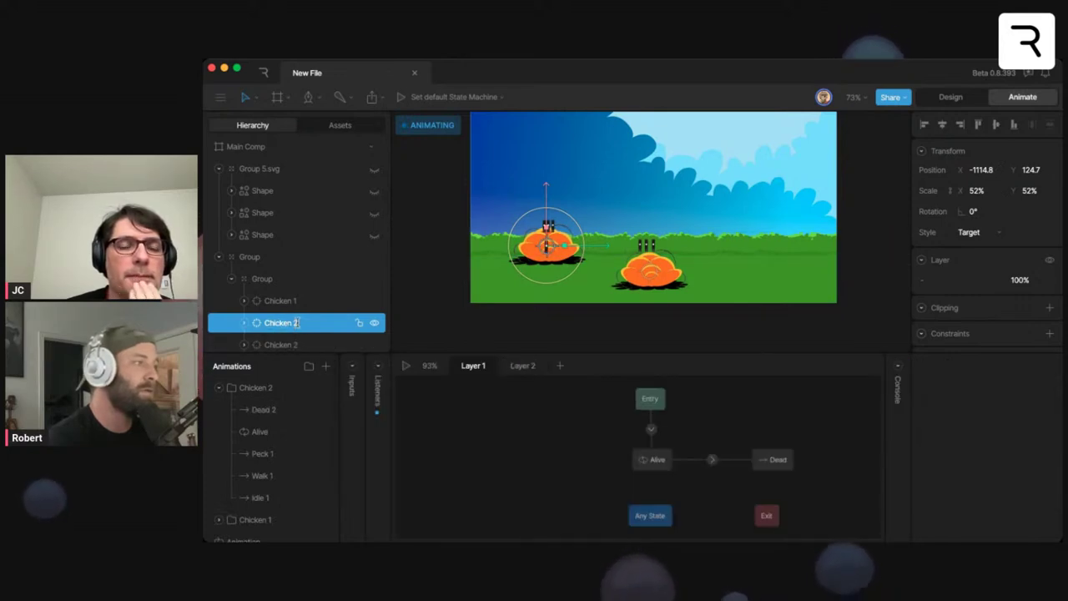
key(BackSpace)
text(3)
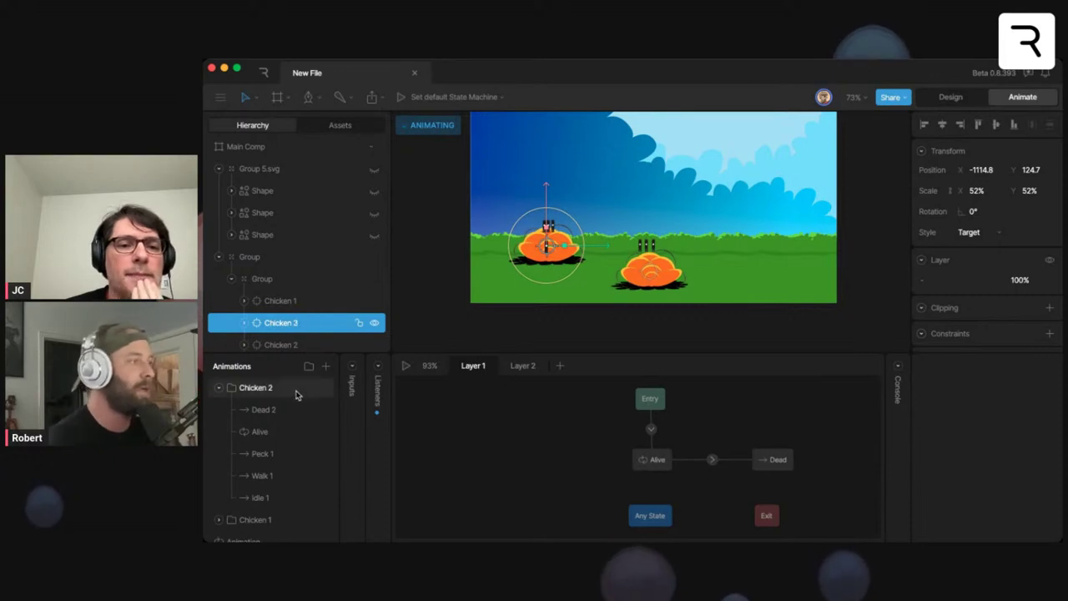
- Collapse the Chicken 2 animation folder, create a new animation folder and add five one-shot timelines inside it
click(218, 388)
click(309, 367)
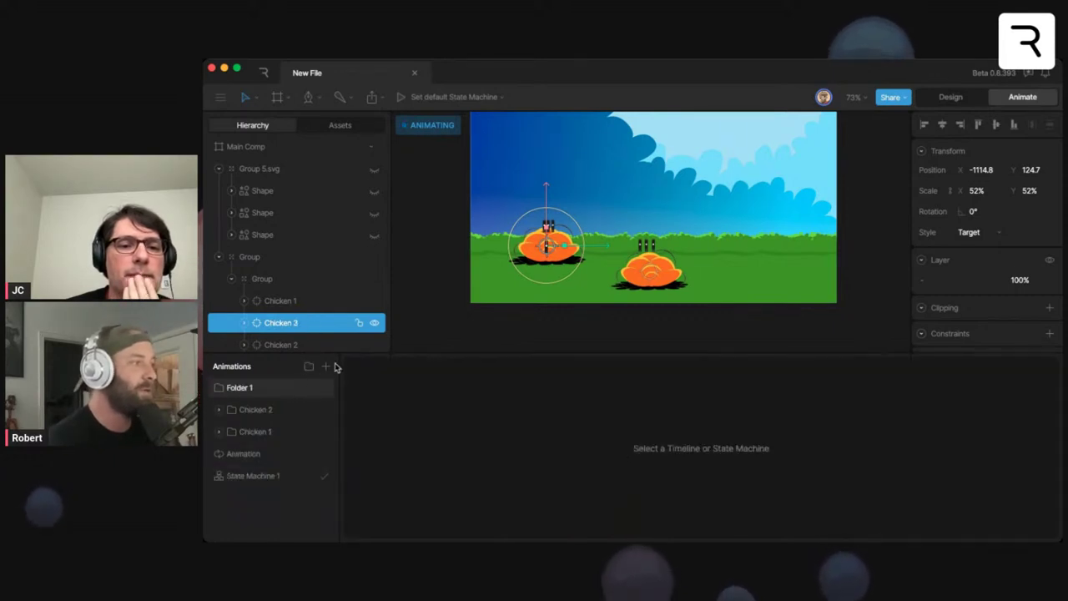
click(326, 367)
click(342, 403)
click(326, 366)
click(342, 402)
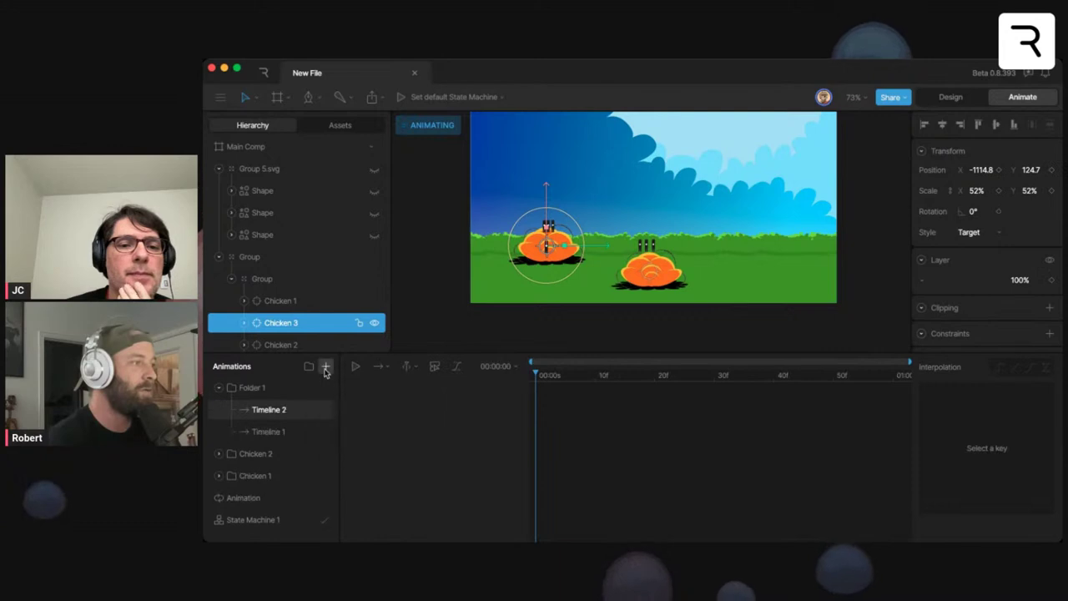
click(326, 368)
click(343, 404)
click(326, 368)
click(342, 404)
click(325, 367)
click(342, 404)
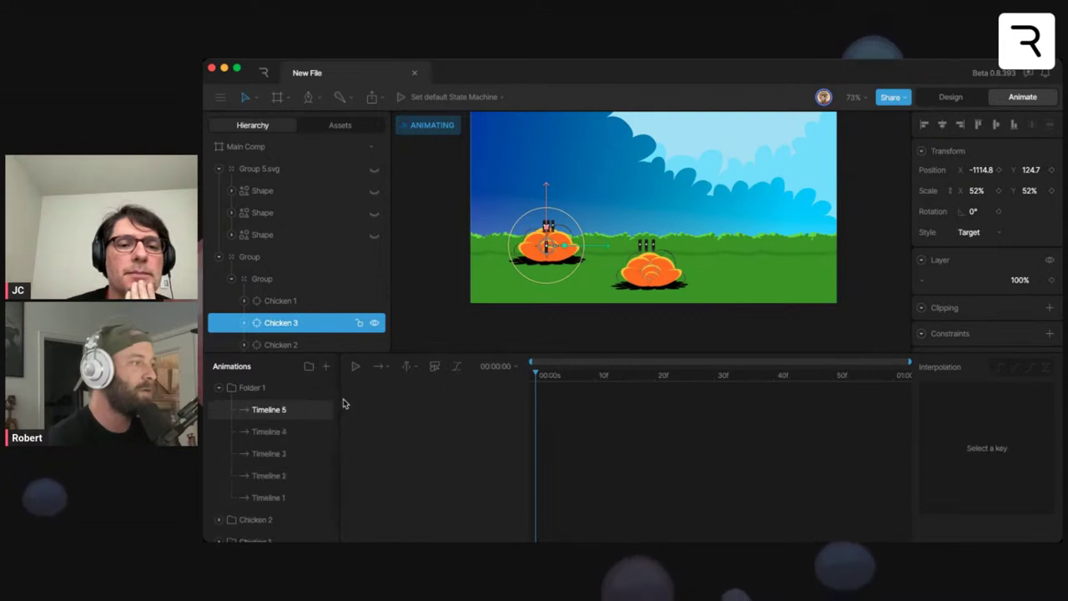
- Link the Y axis of Chicken 3's Idle joystick to Timeline 1 and of its Peck joystick to Timeline 2
click(260, 499)
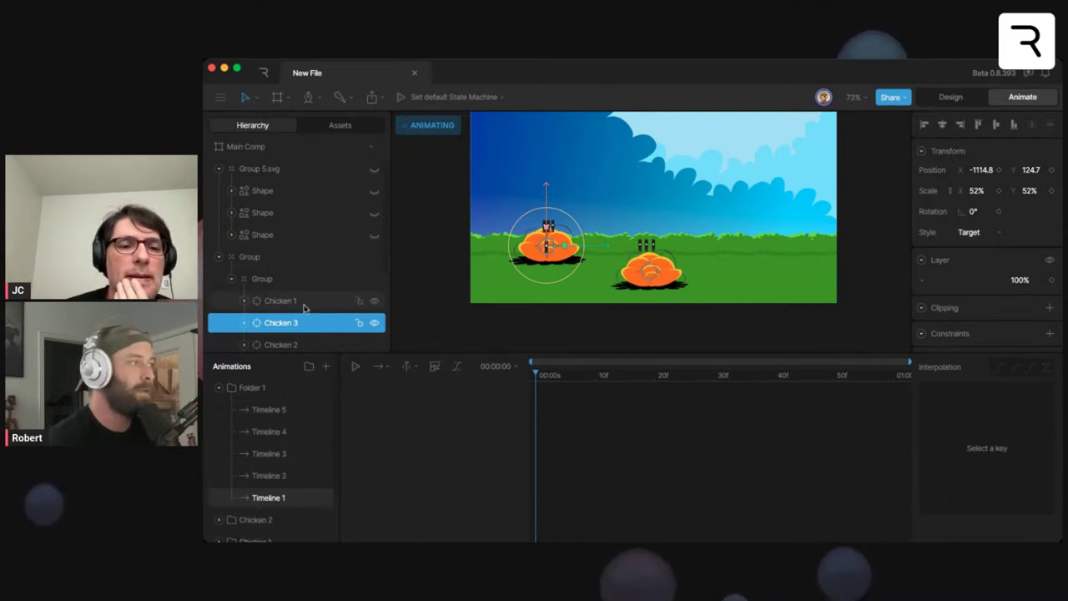
click(245, 322)
scroll(276, 309, down, 4)
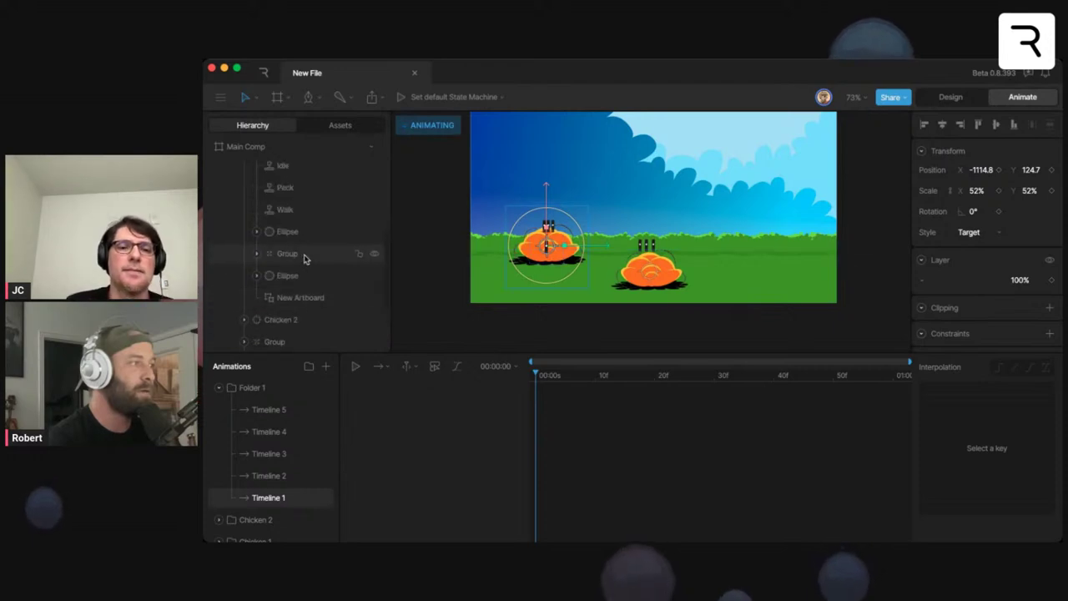
scroll(305, 259, up, 2)
click(297, 214)
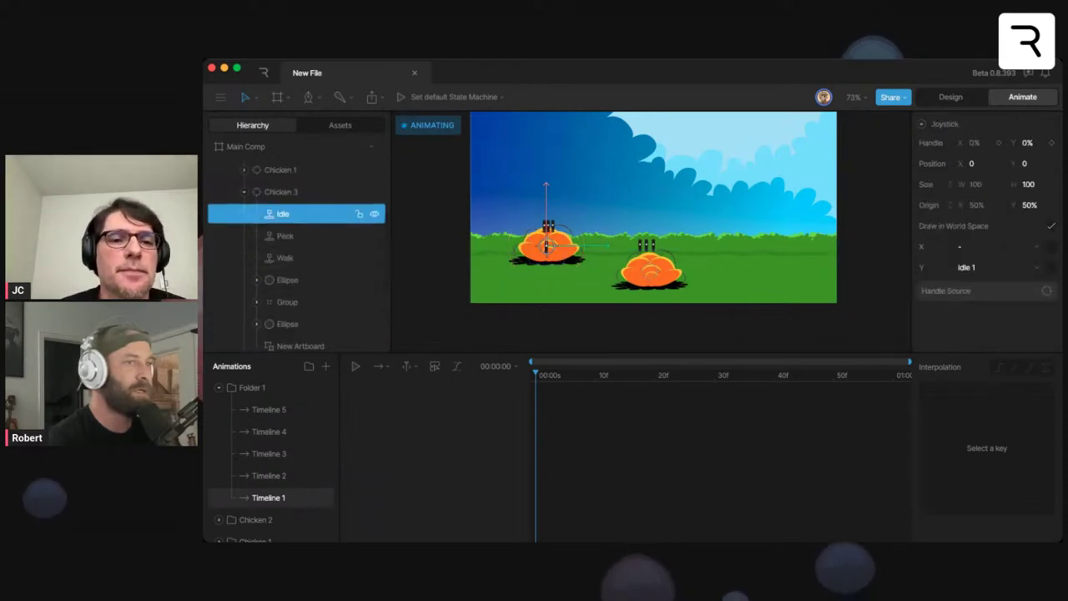
click(993, 267)
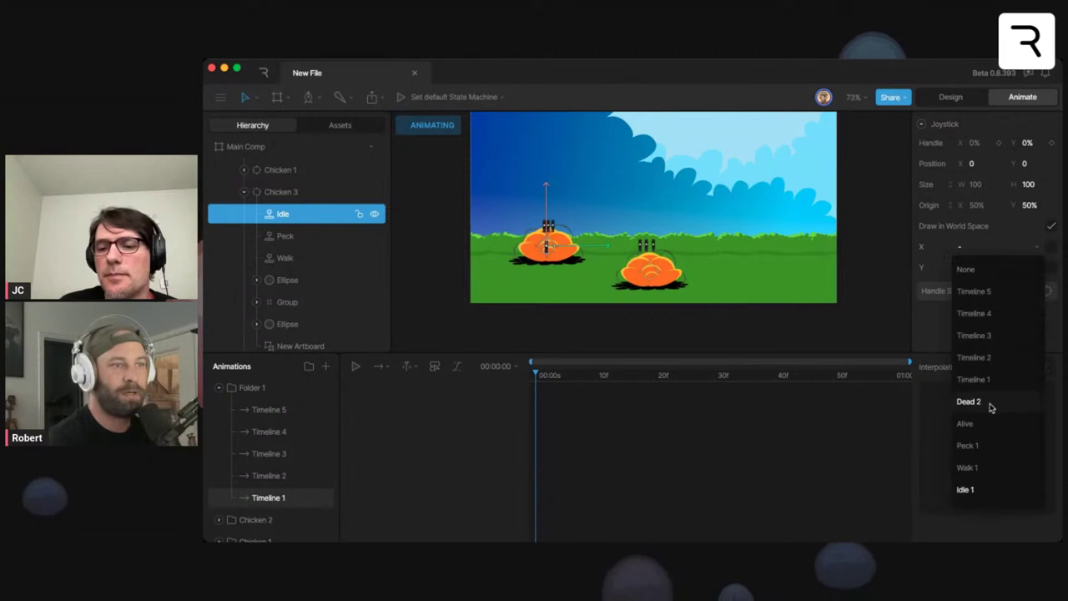
click(985, 380)
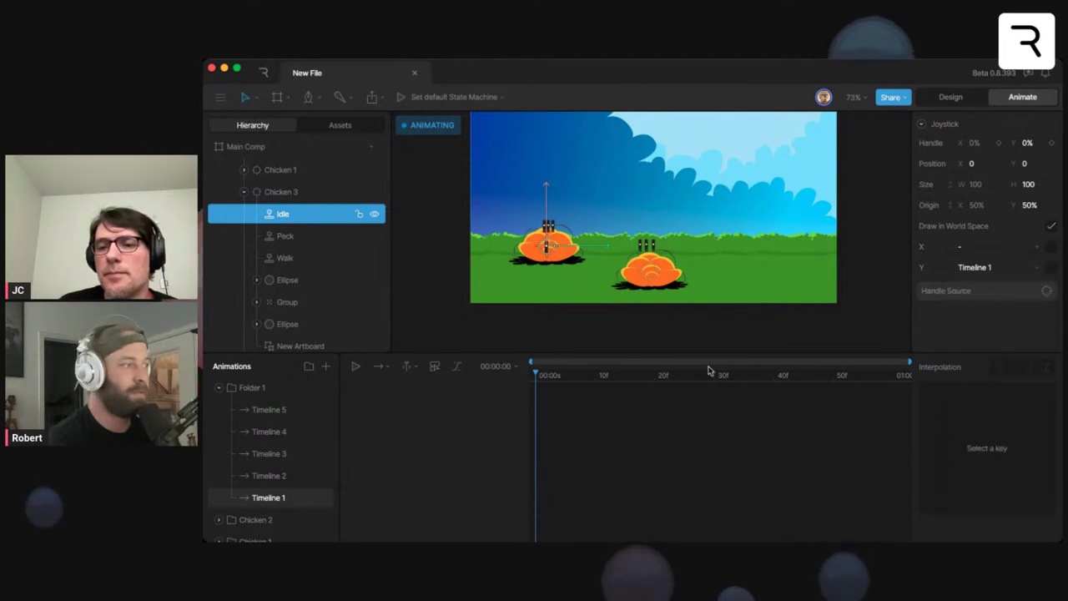
click(301, 236)
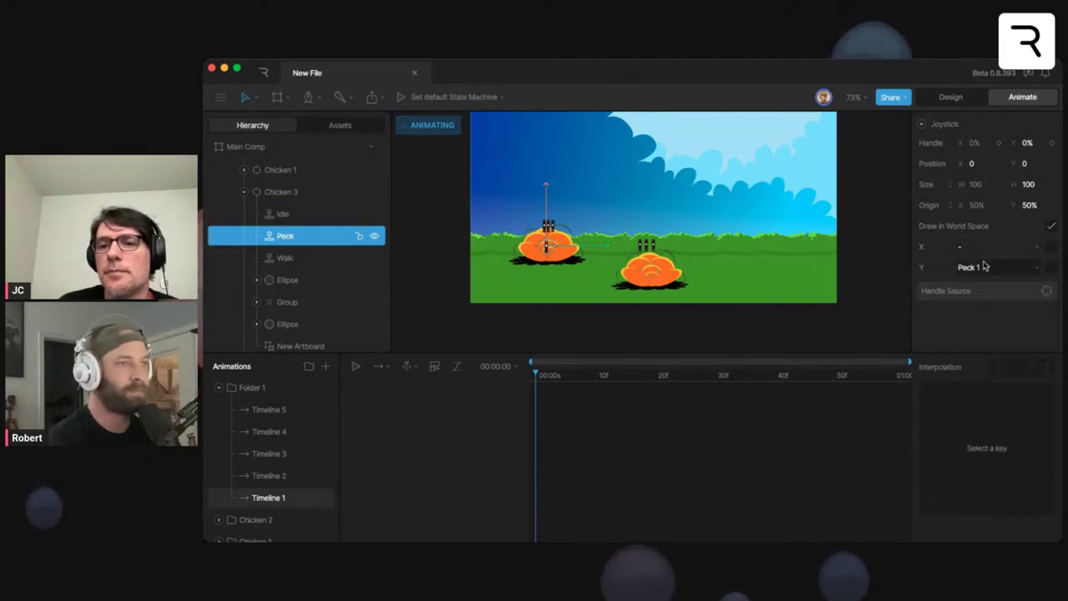
click(986, 267)
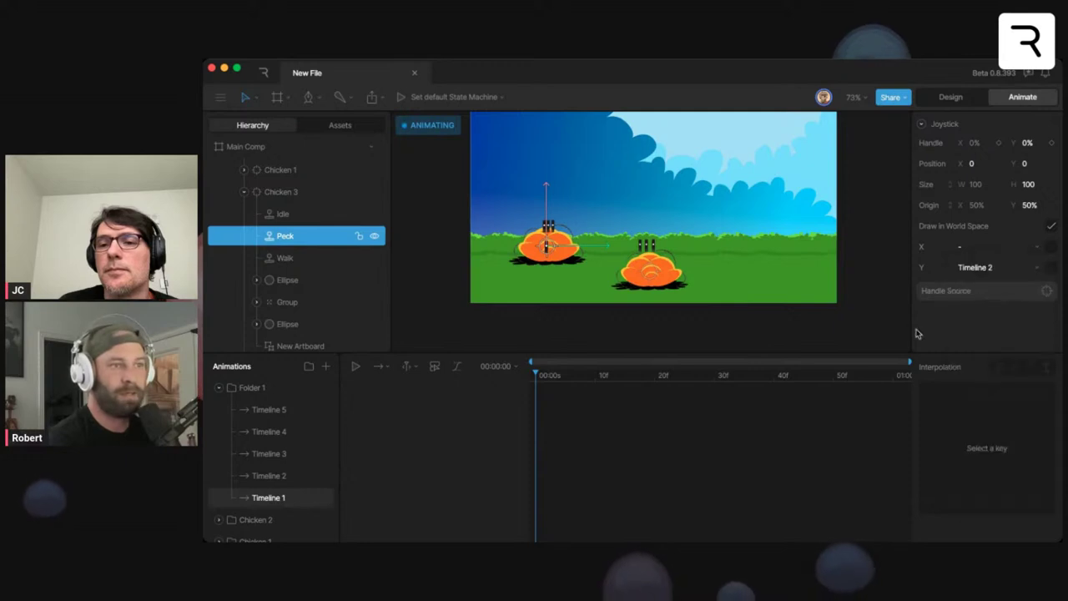
- Link the Y axis of Chicken 3's Walk joystick to Timeline 3
click(284, 453)
click(304, 259)
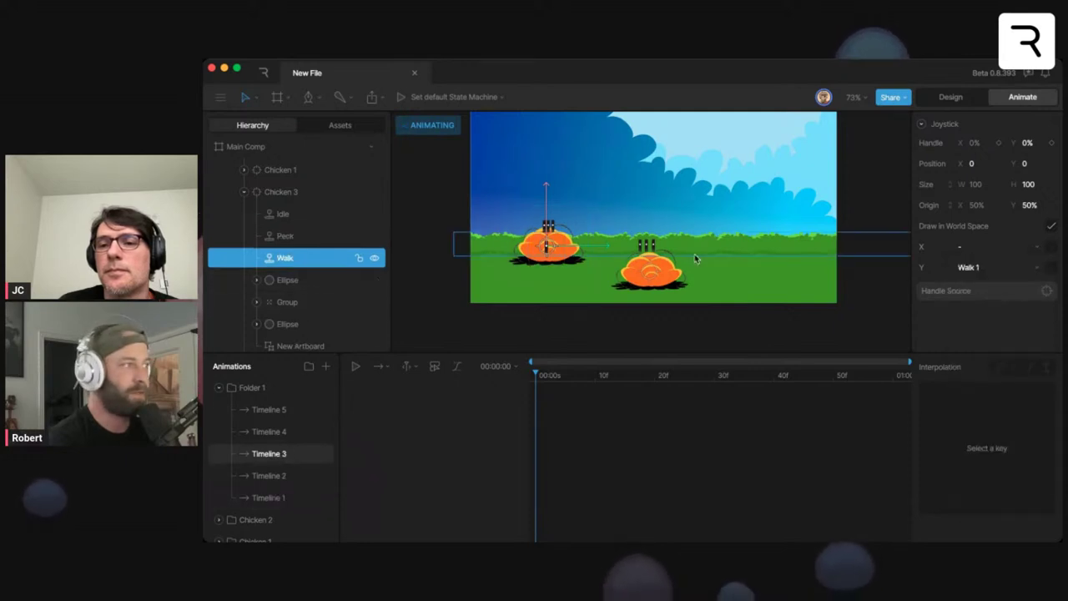
click(977, 267)
click(996, 372)
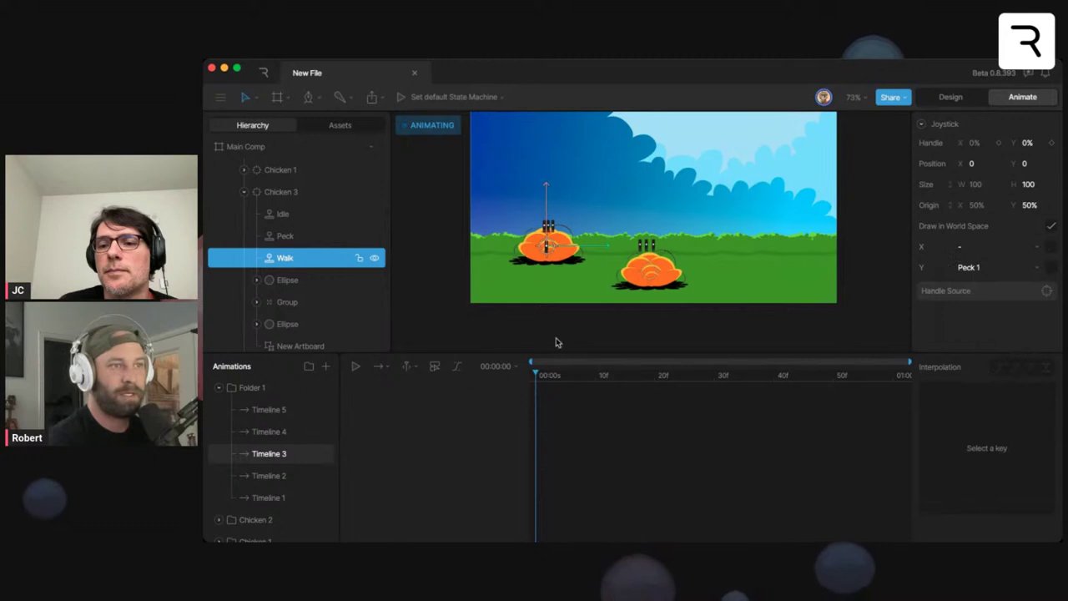
click(987, 268)
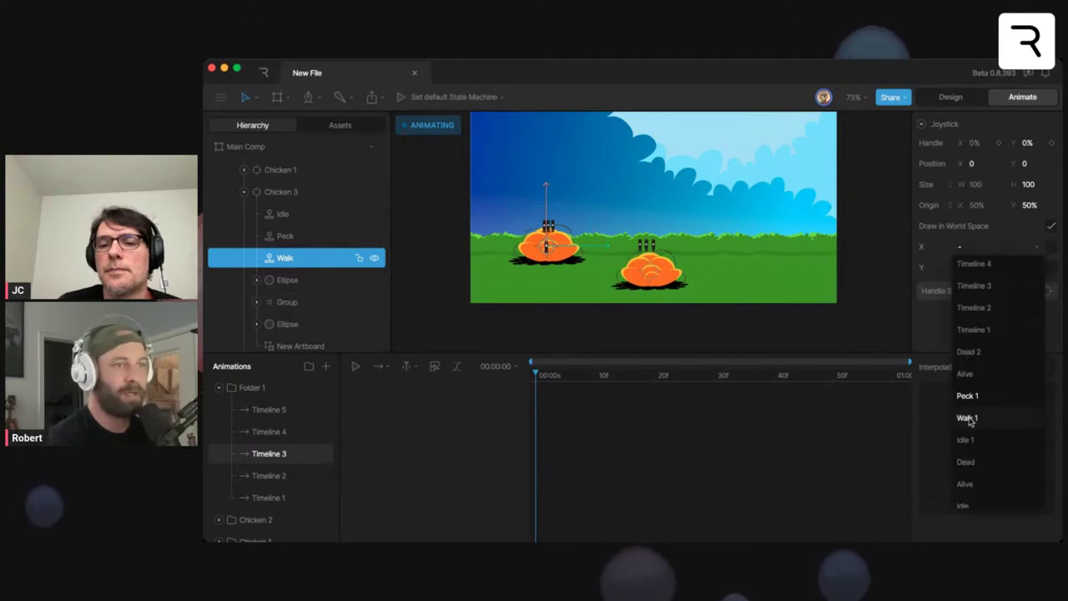
click(983, 286)
- Play Timeline 3, preview State Machine 1 while triggering the front chicken's Dead state, and stop the preview
scroll(343, 296, down, 2)
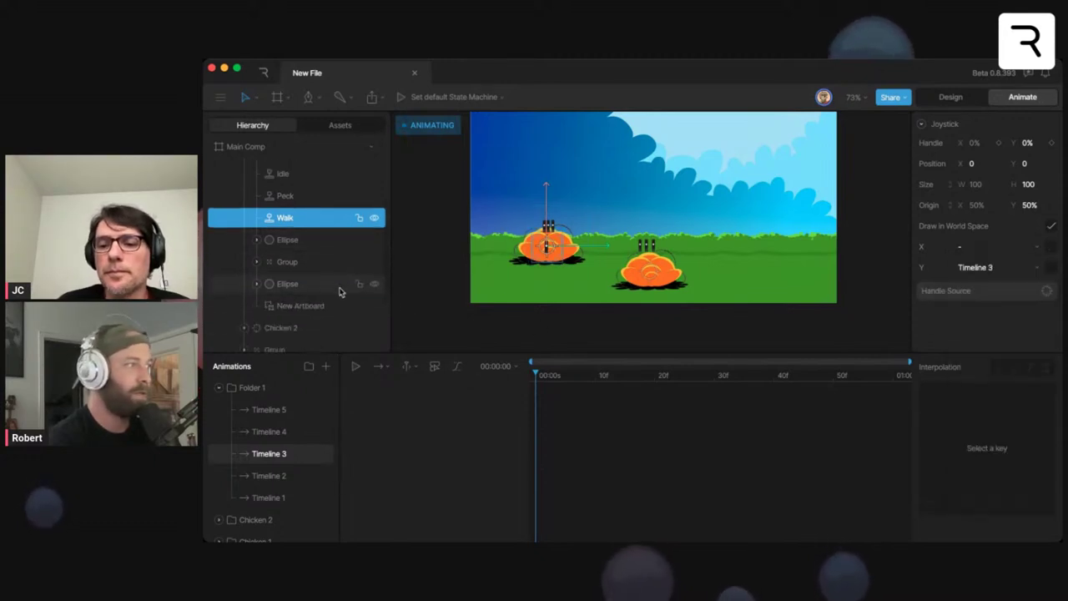
click(548, 319)
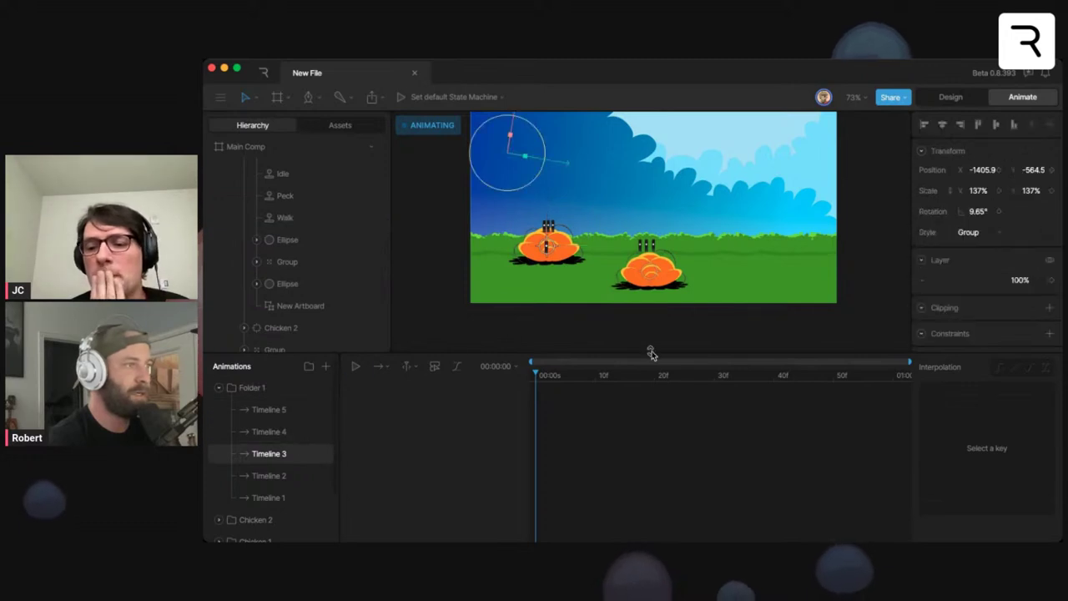
key(space)
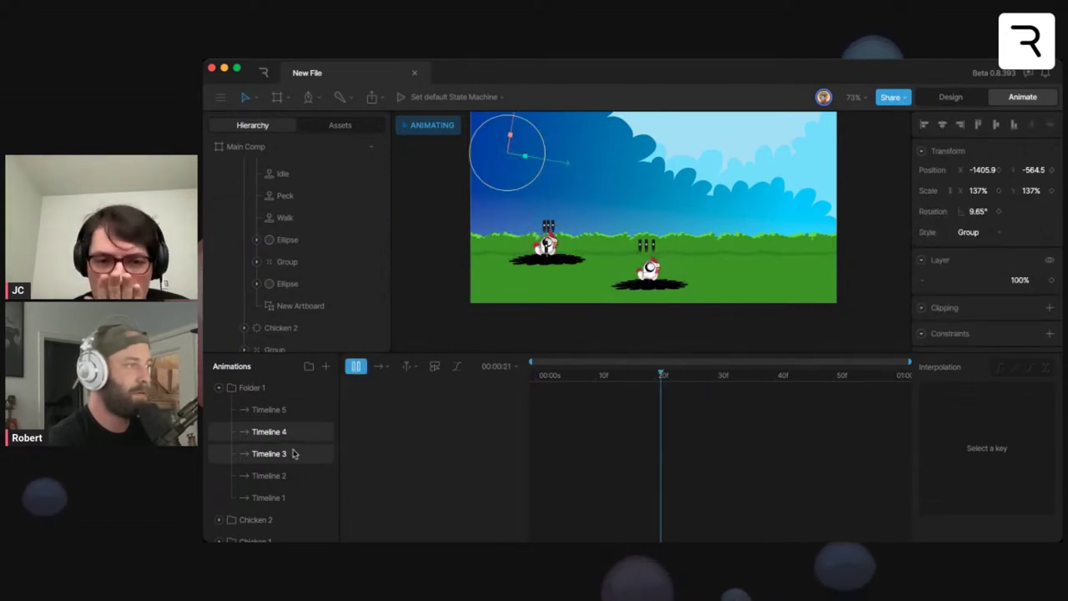
scroll(281, 462, down, 3)
click(283, 527)
key(space)
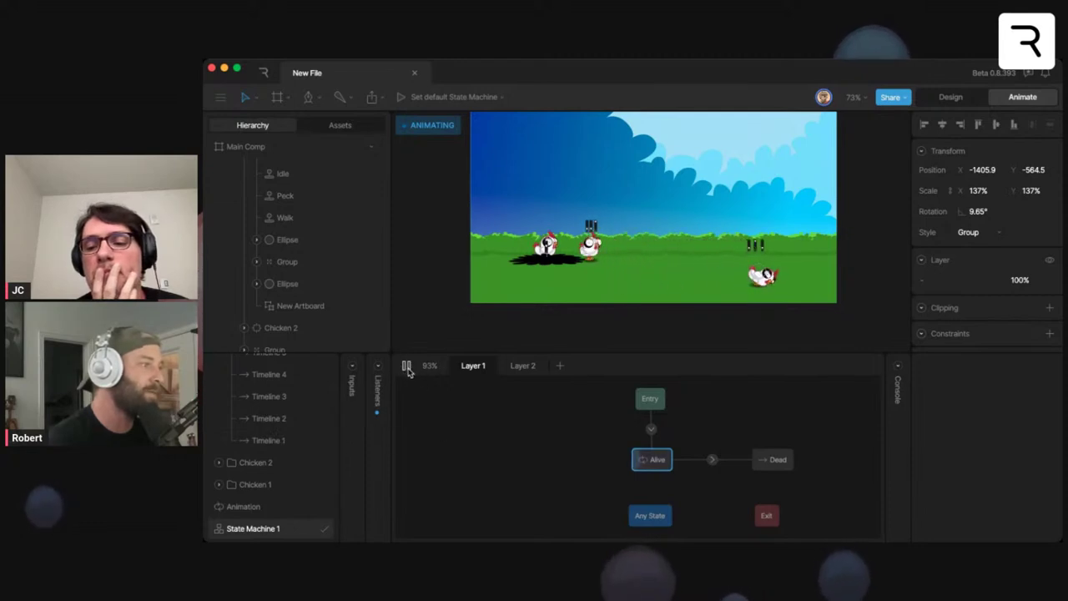
click(775, 263)
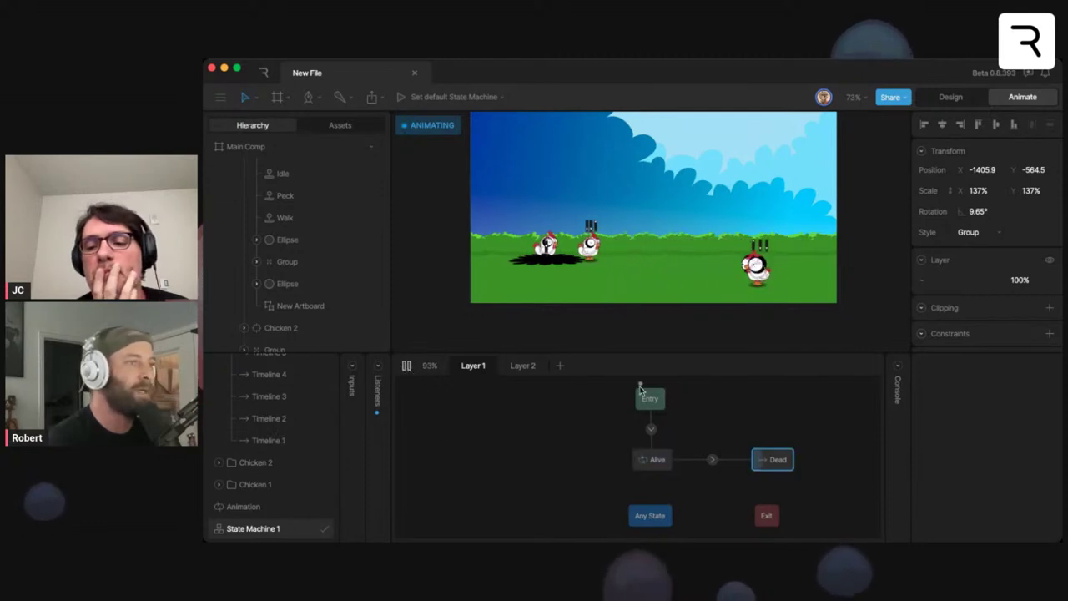
click(407, 365)
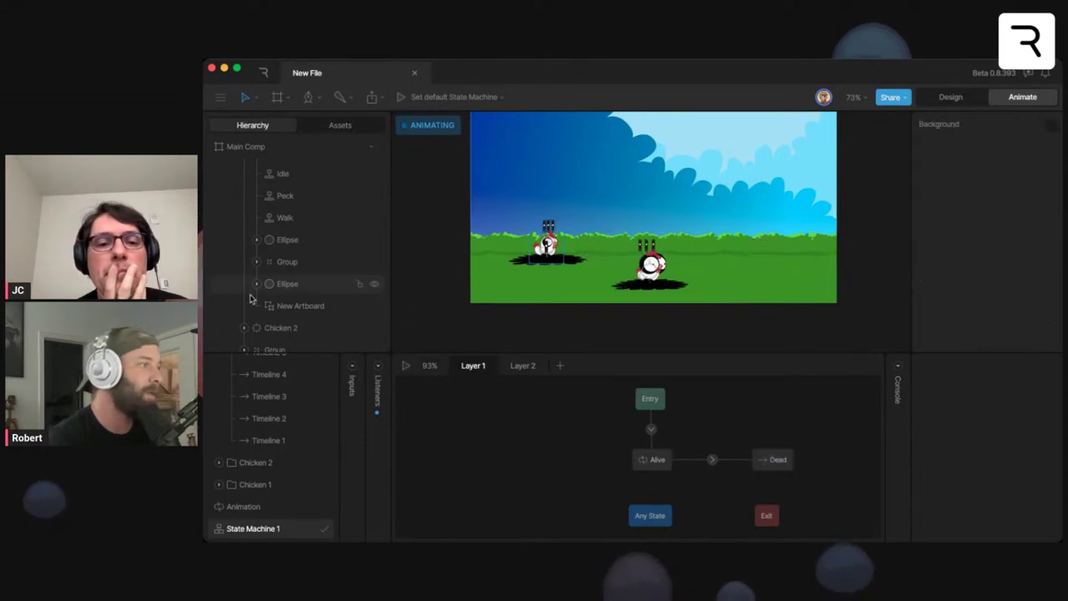